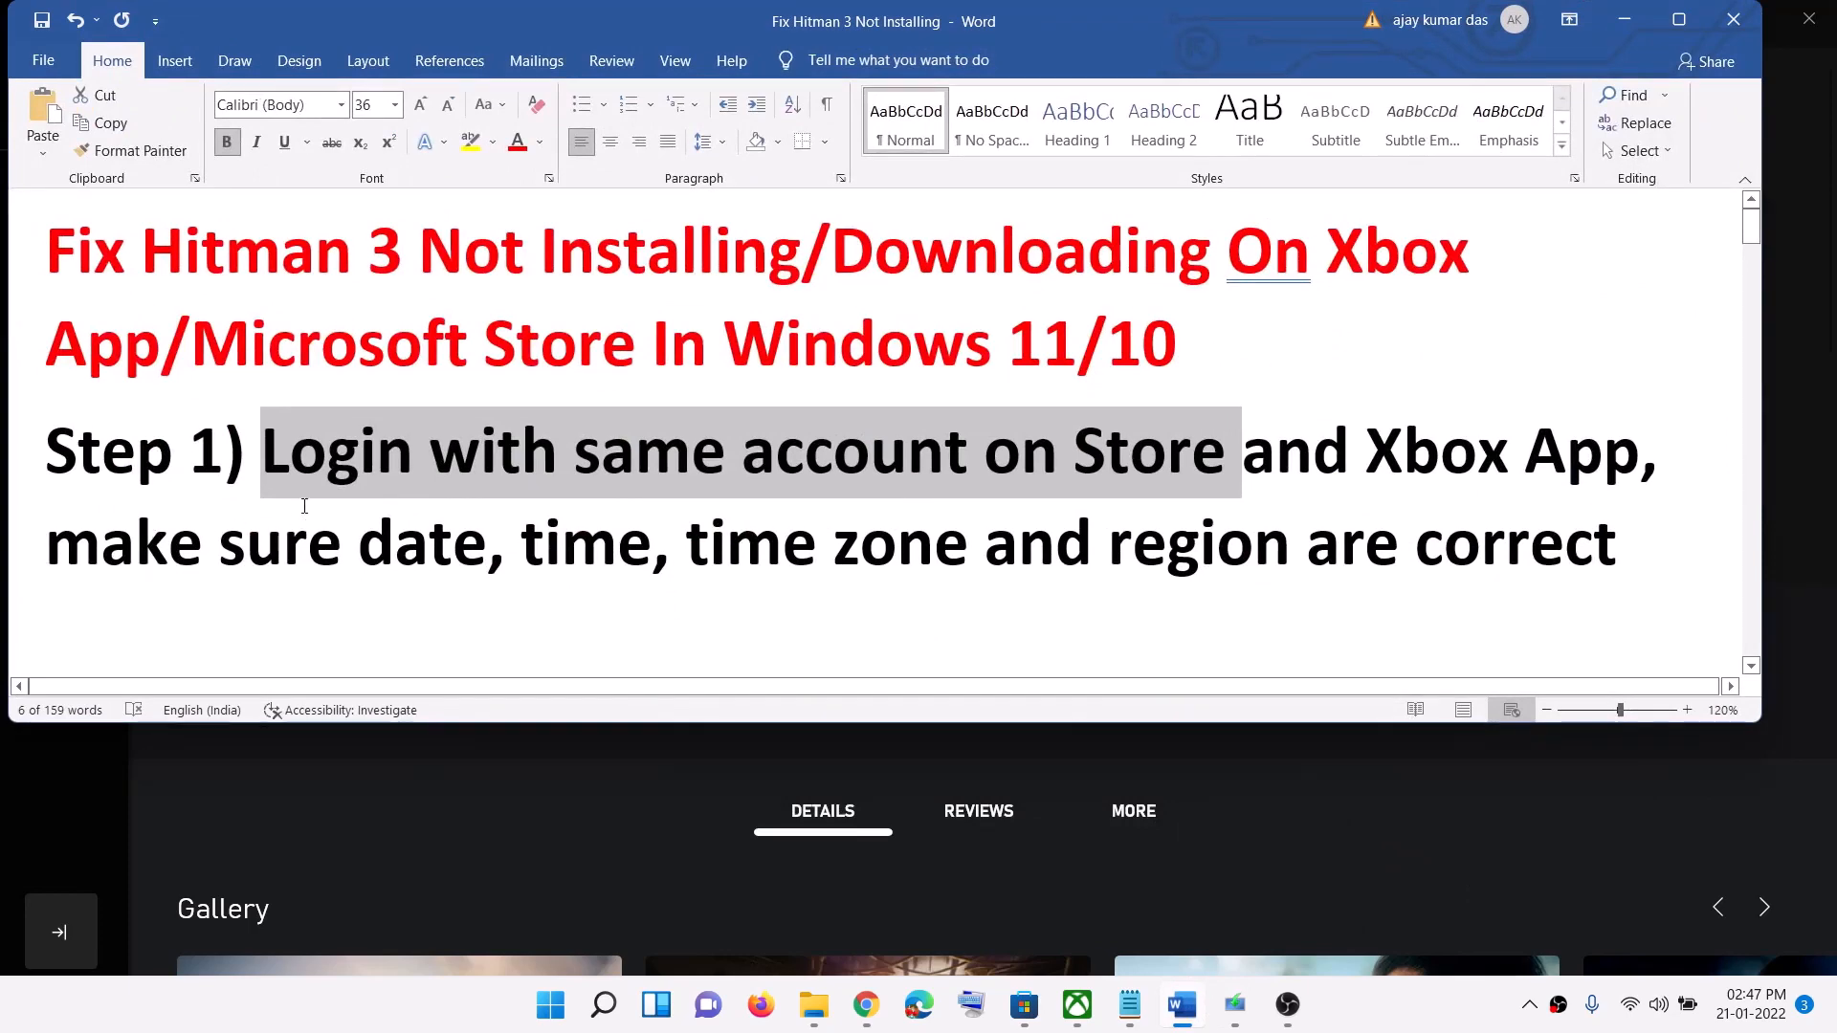
- Highlight the same-account login instruction in the Word notes, switch to Microsoft Store and sign out of its account
{"action": "left_click_drag", "start_coordinate": [287, 450], "coordinate": [1276, 449]}
{"action": "left_click", "coordinate": [1623, 21]}
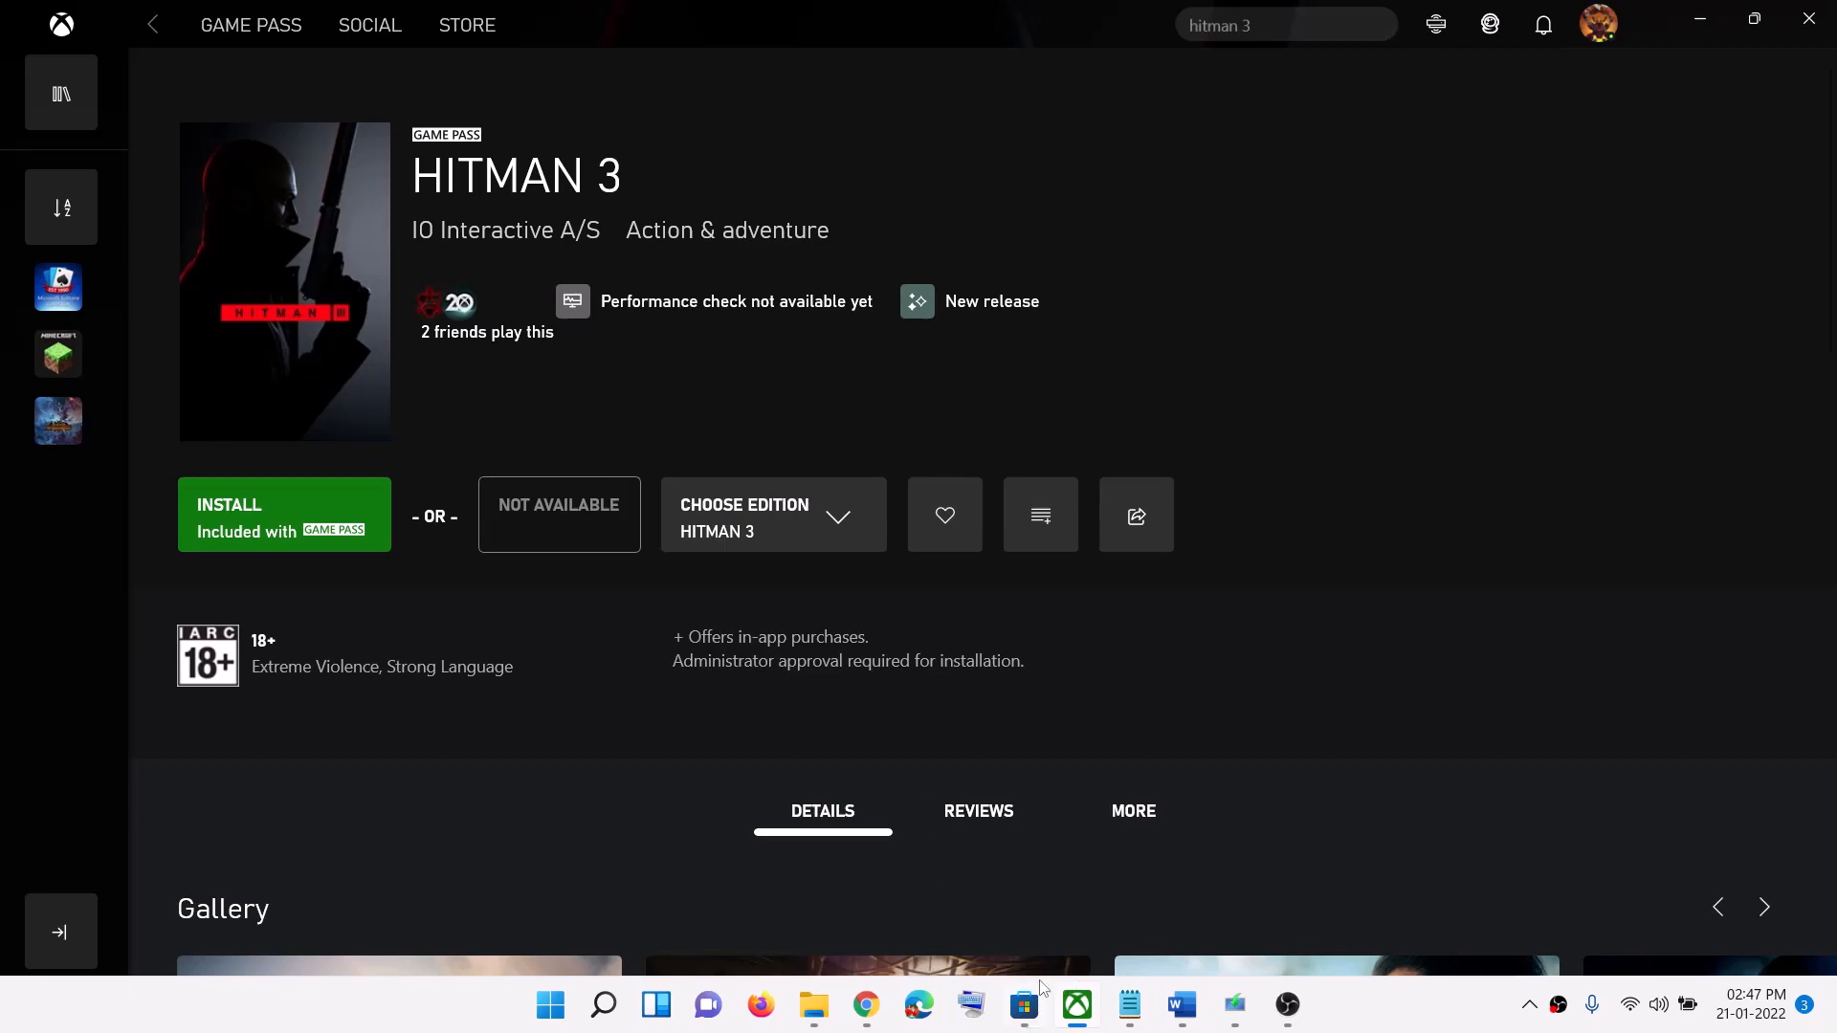
{"action": "left_click", "coordinate": [1025, 1004]}
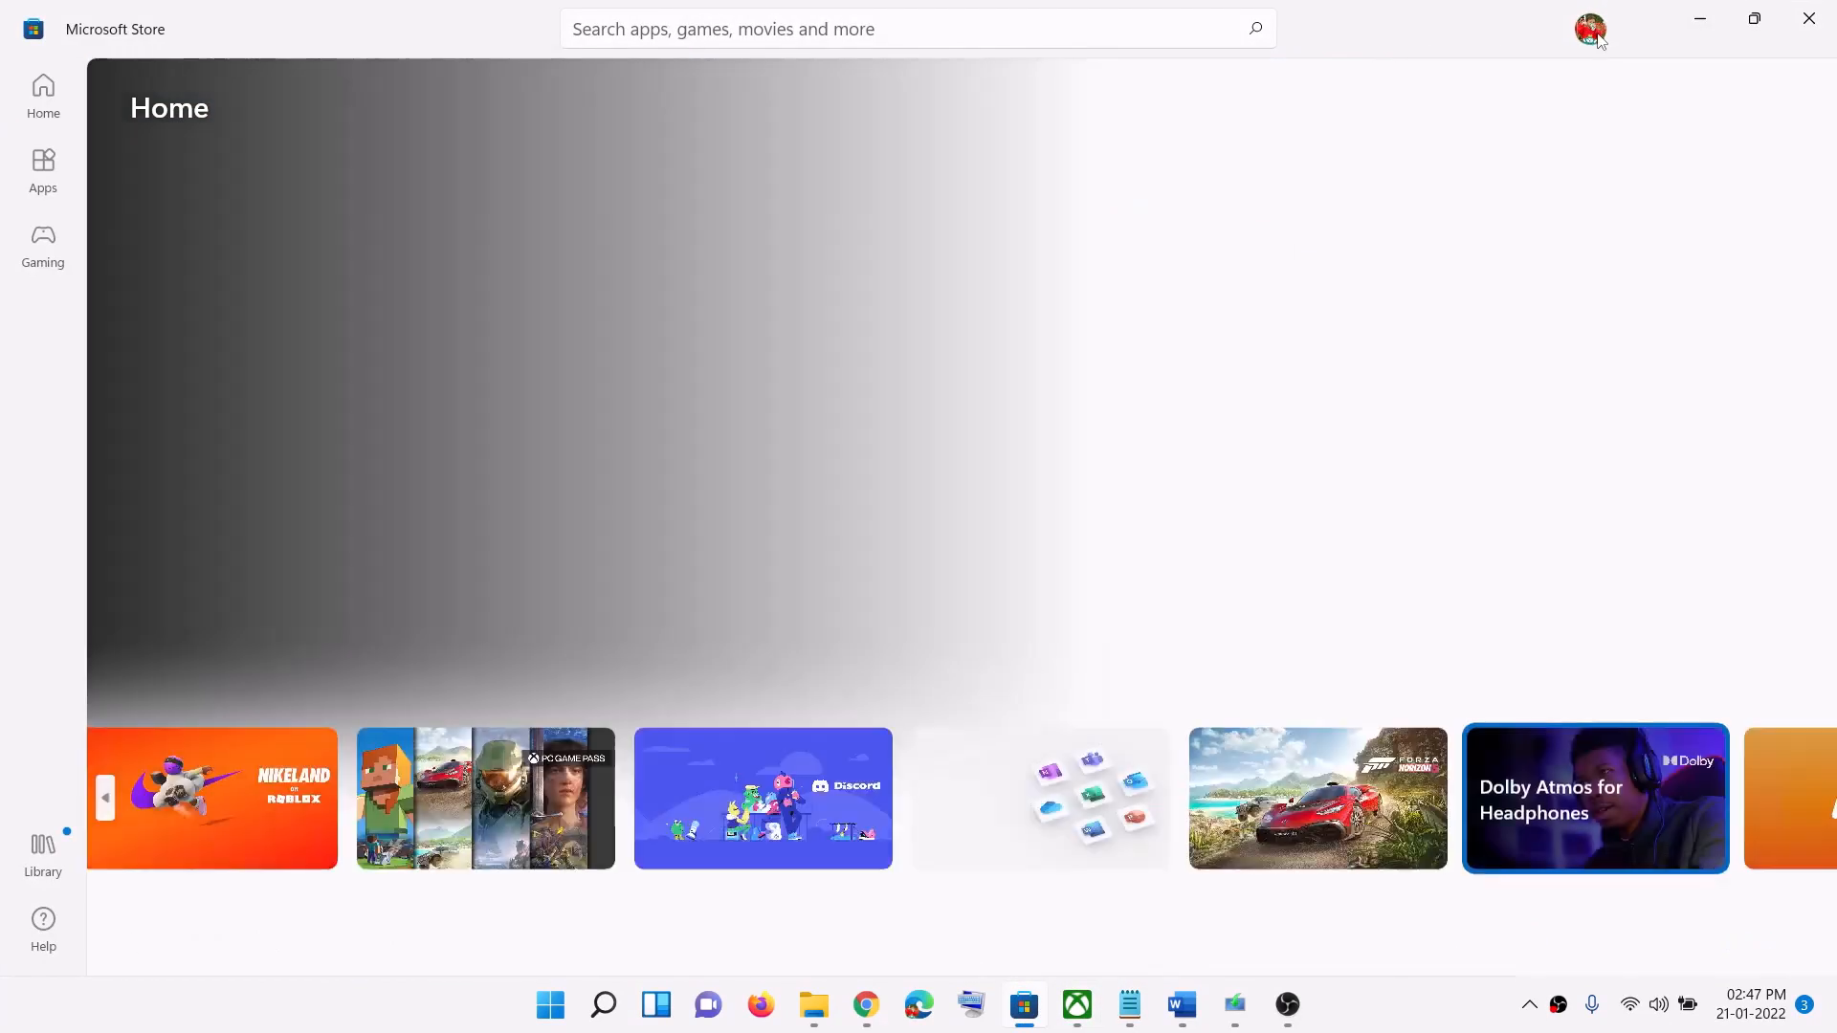
{"action": "left_click", "coordinate": [1594, 32]}
{"action": "left_click", "coordinate": [1336, 135]}
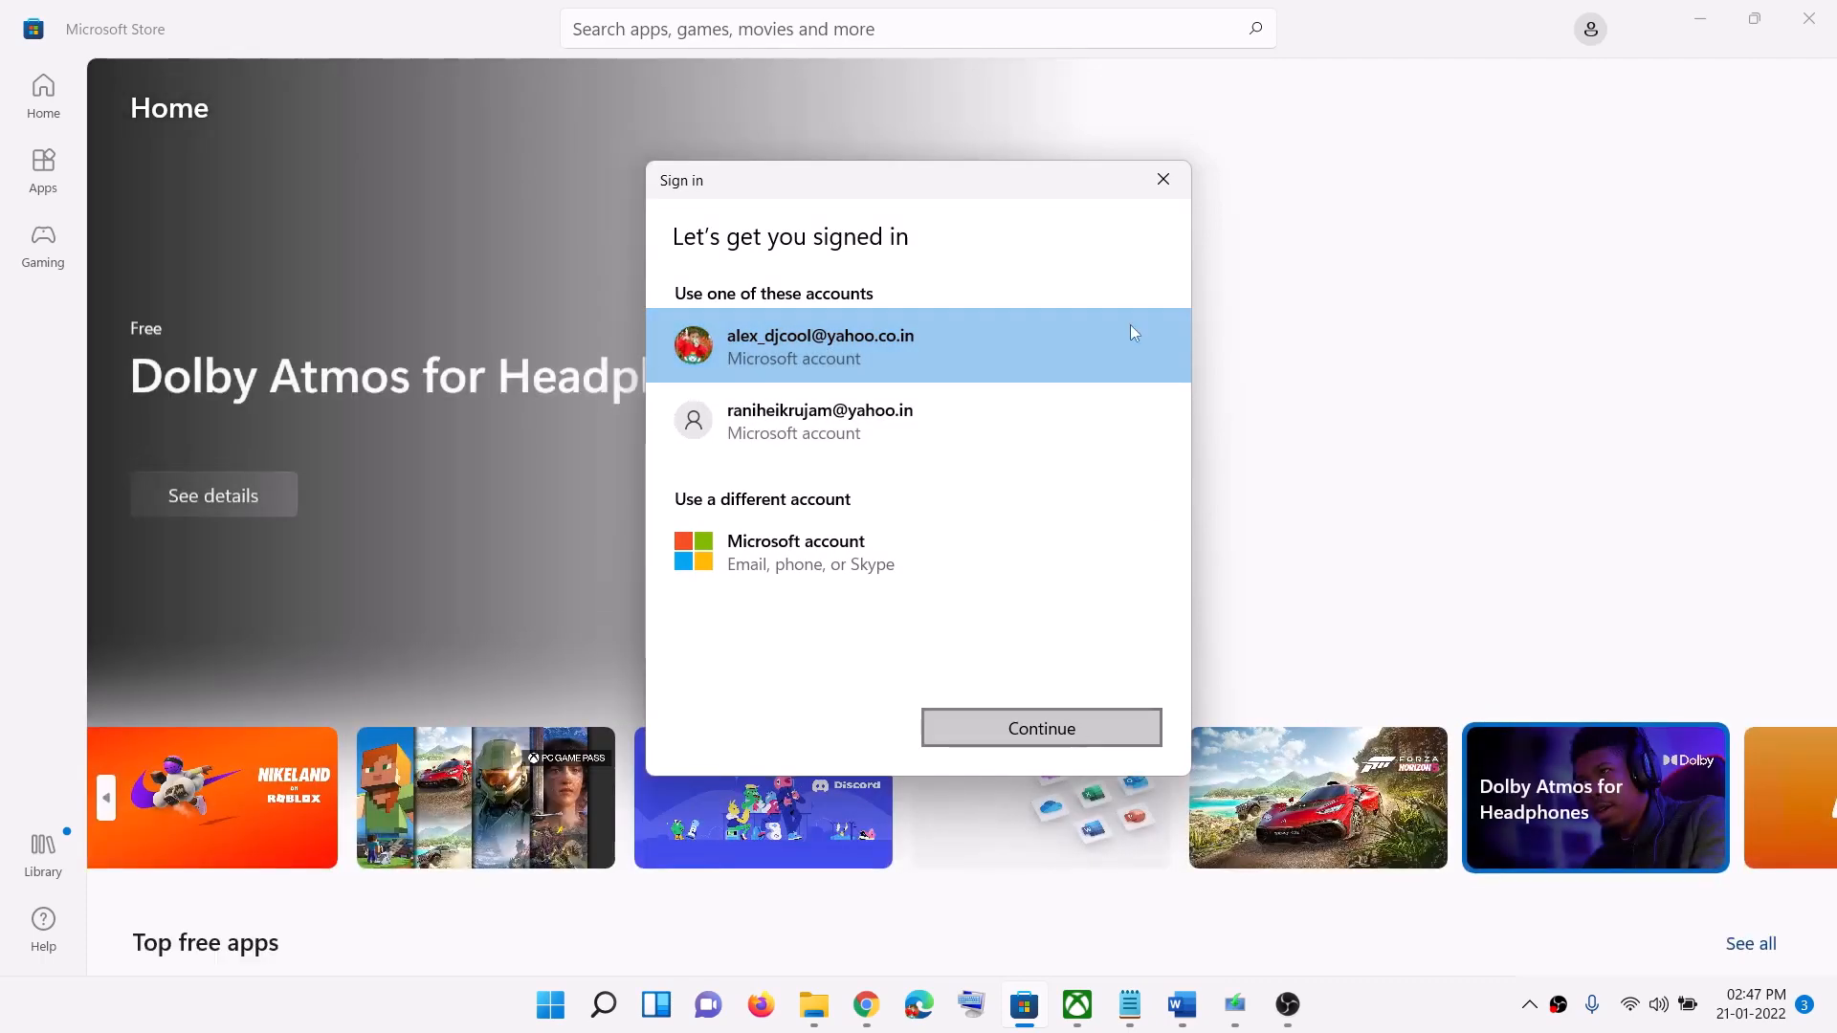
- Sign back in to Microsoft Store with the first listed Microsoft account, entering the account PIN for identity verification
{"action": "left_click", "coordinate": [1013, 723]}
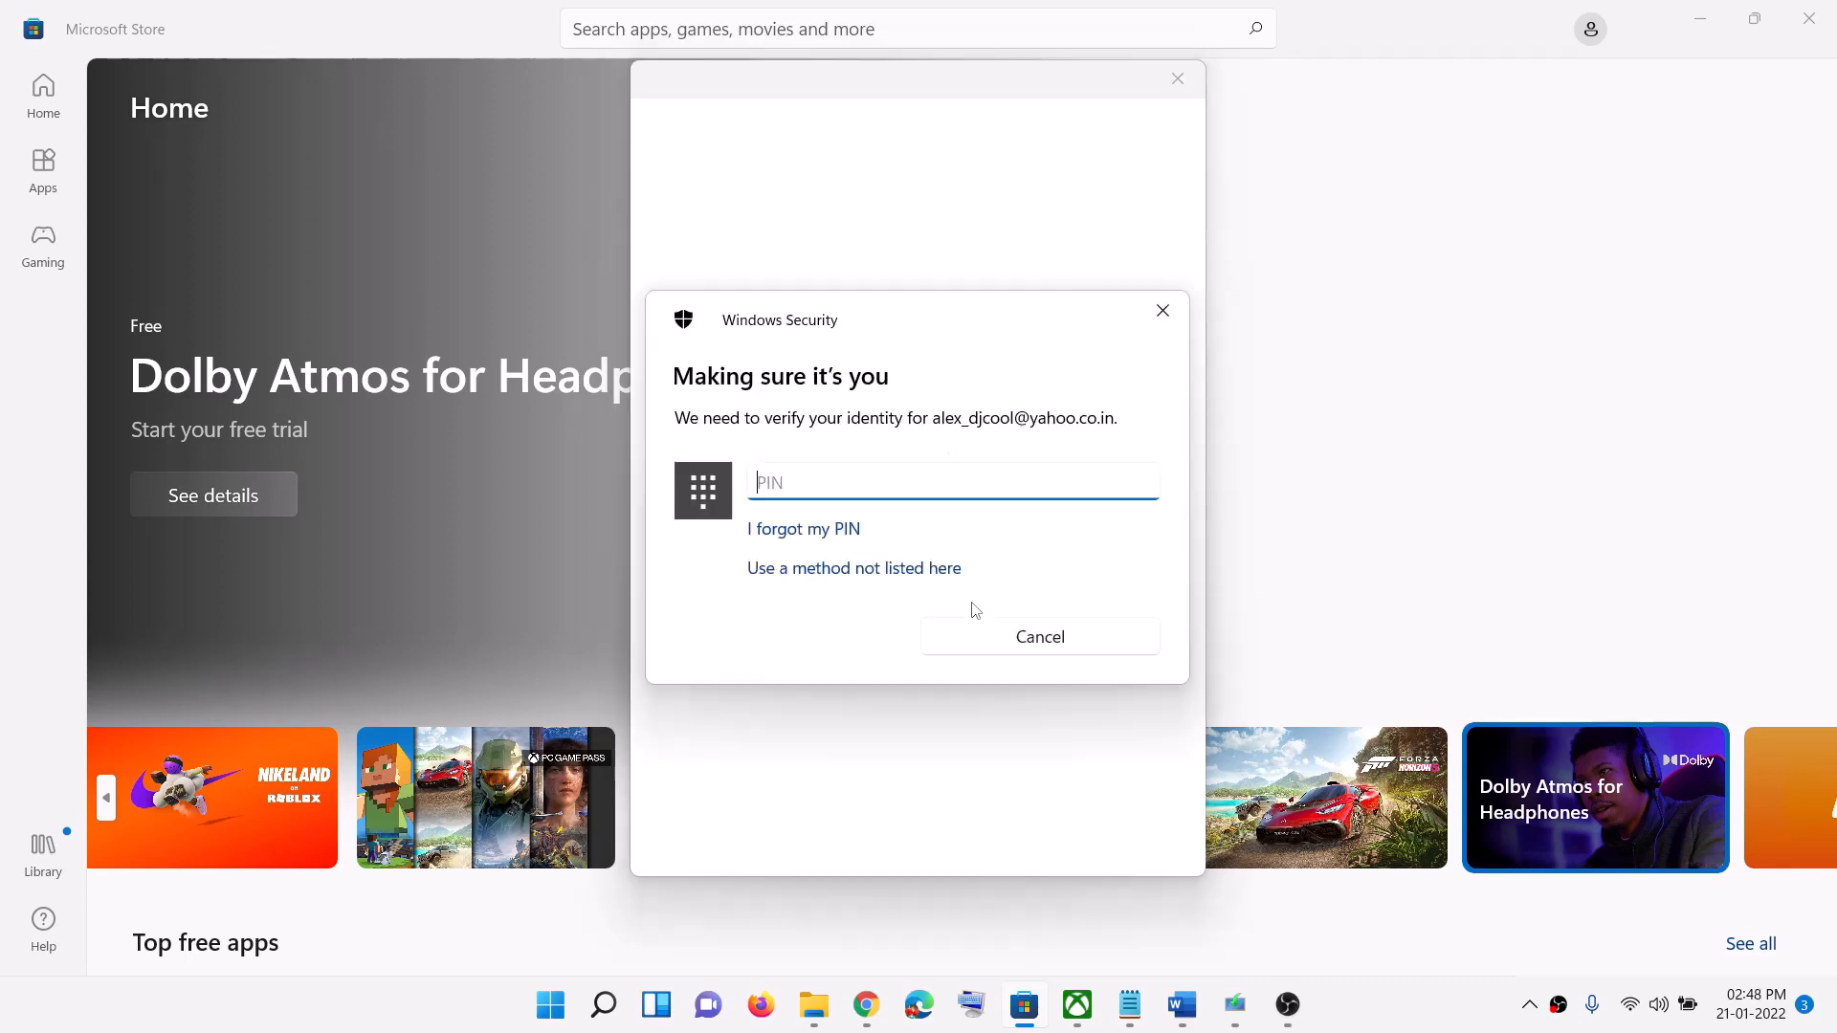
{"action": "type", "text": "•••"}
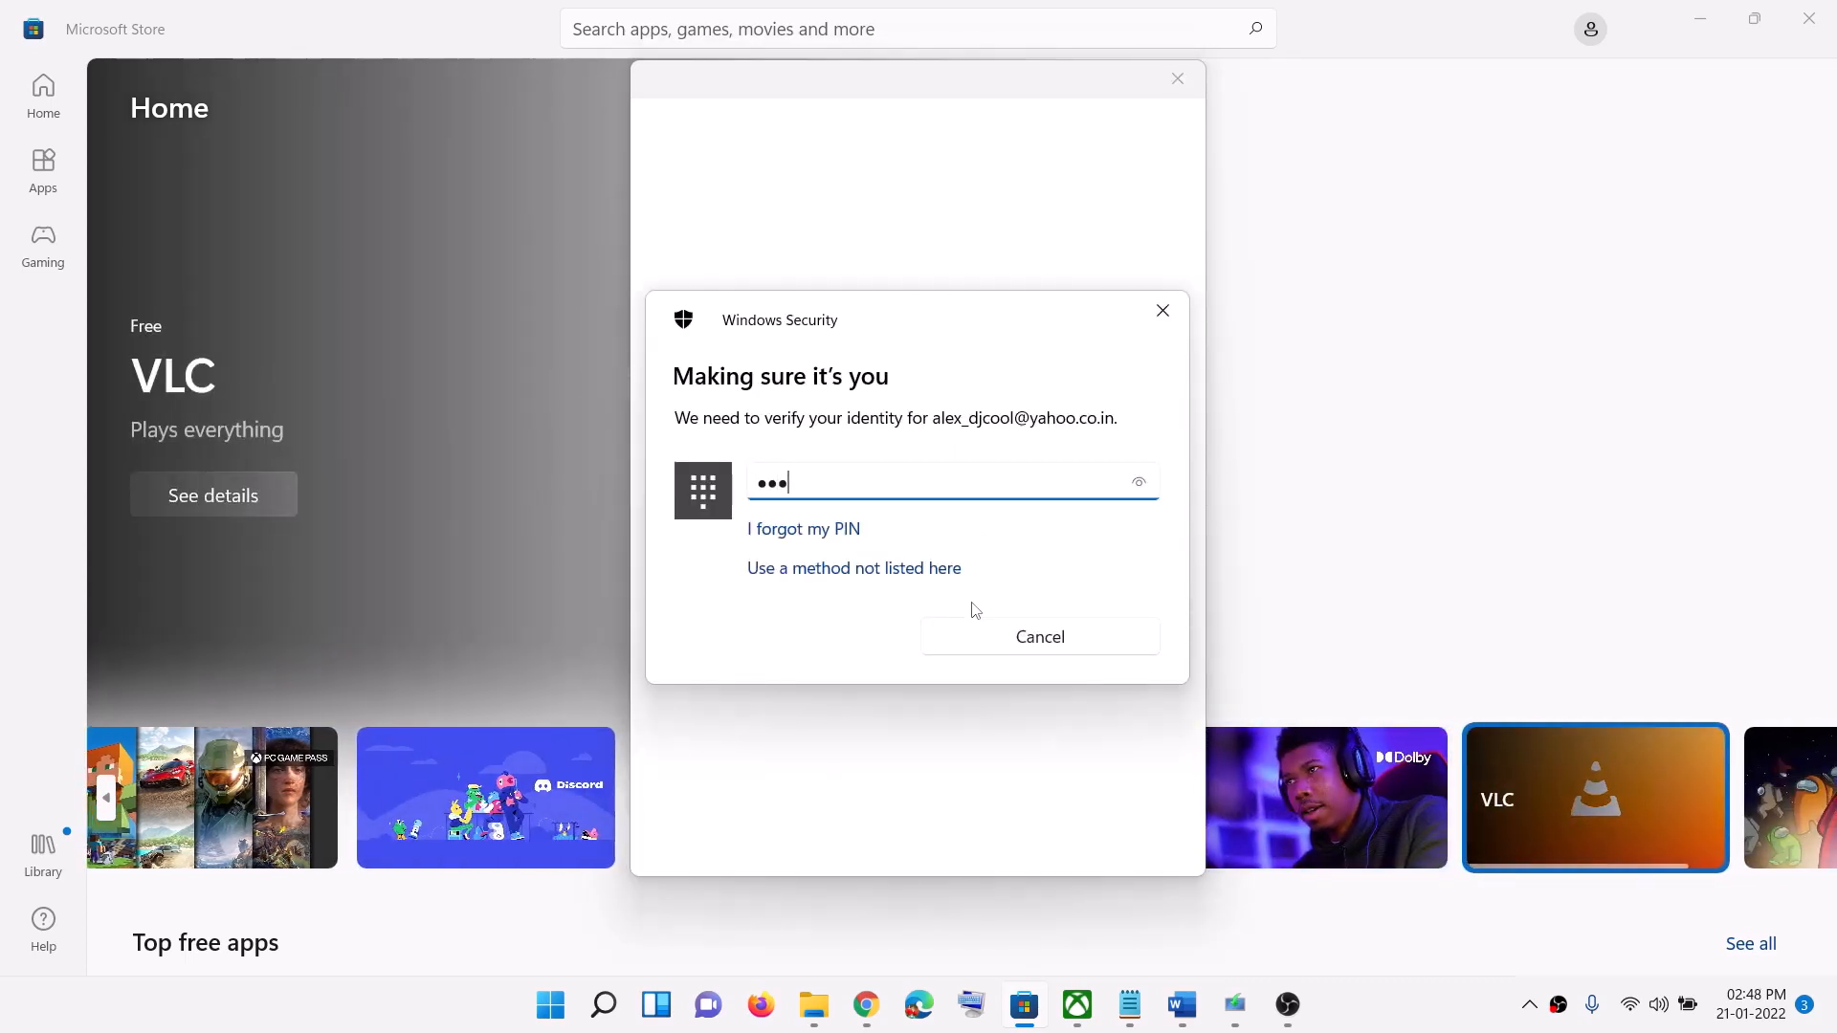
{"action": "type", "text": "•"}
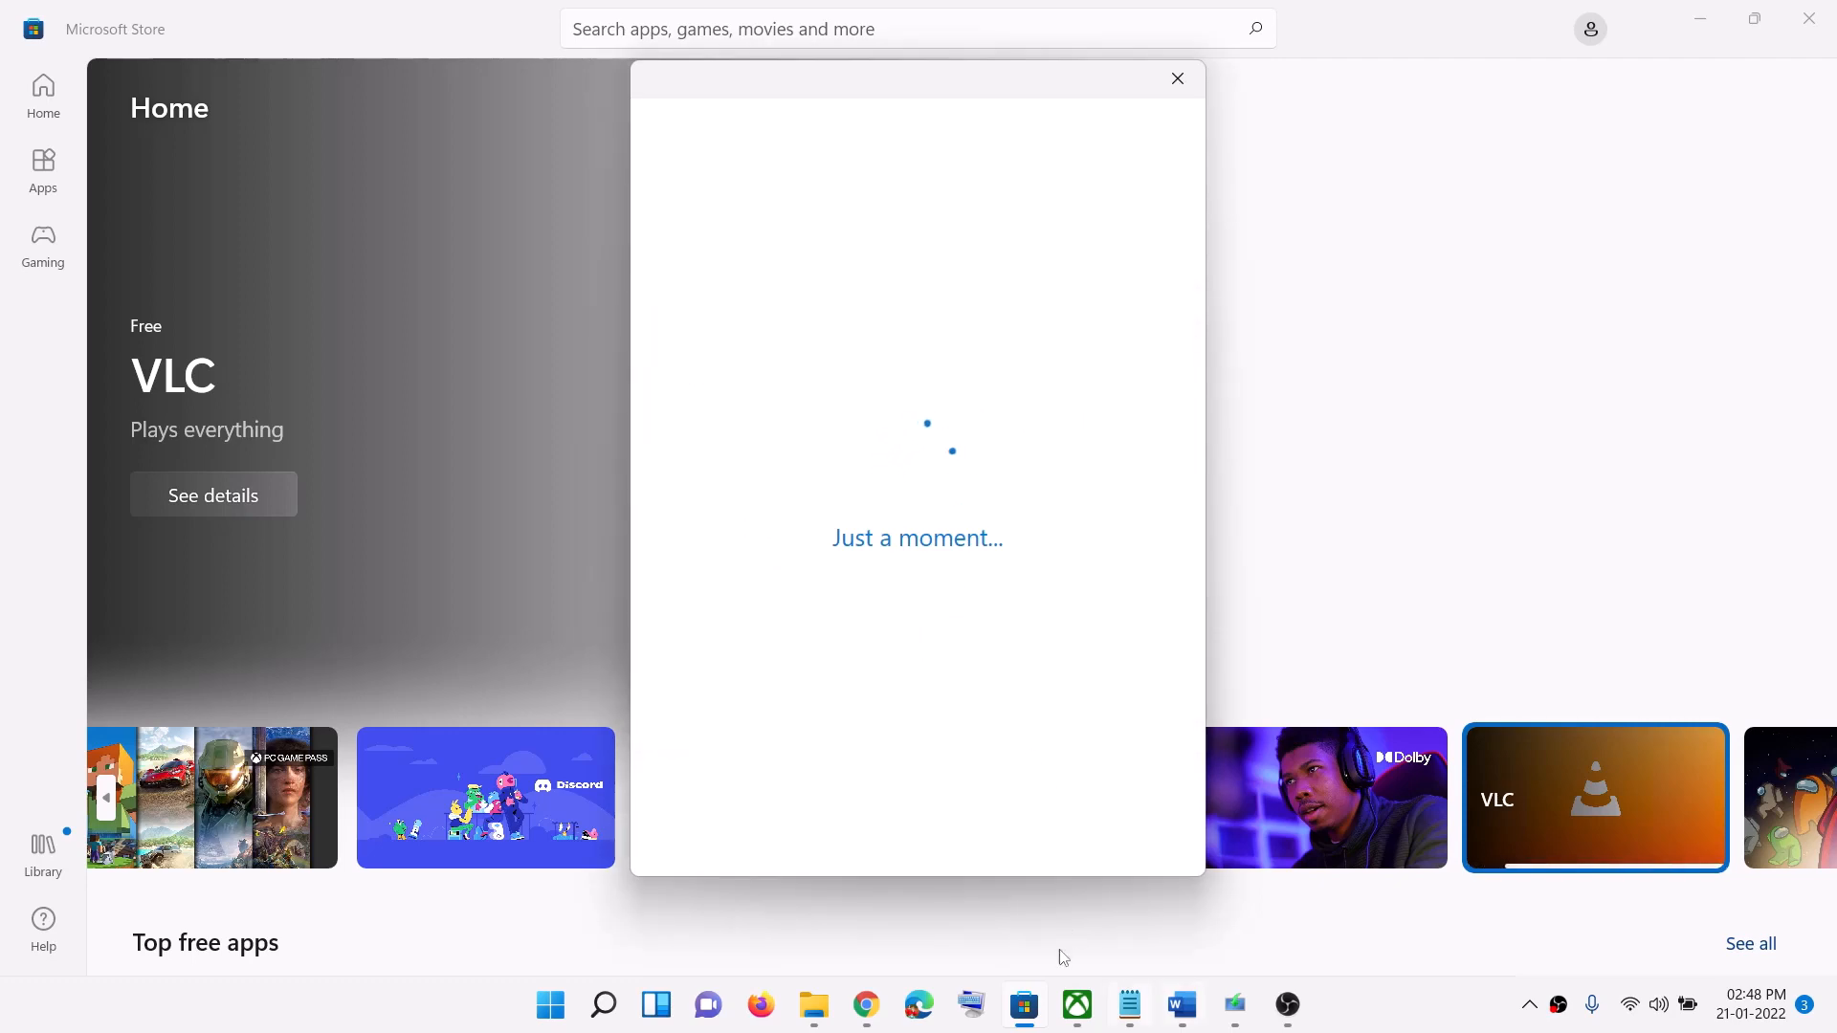
- Switch to the Xbox app, sign out of the profile and sign back in with the same Microsoft account as the Store
{"action": "left_click", "coordinate": [1078, 1004]}
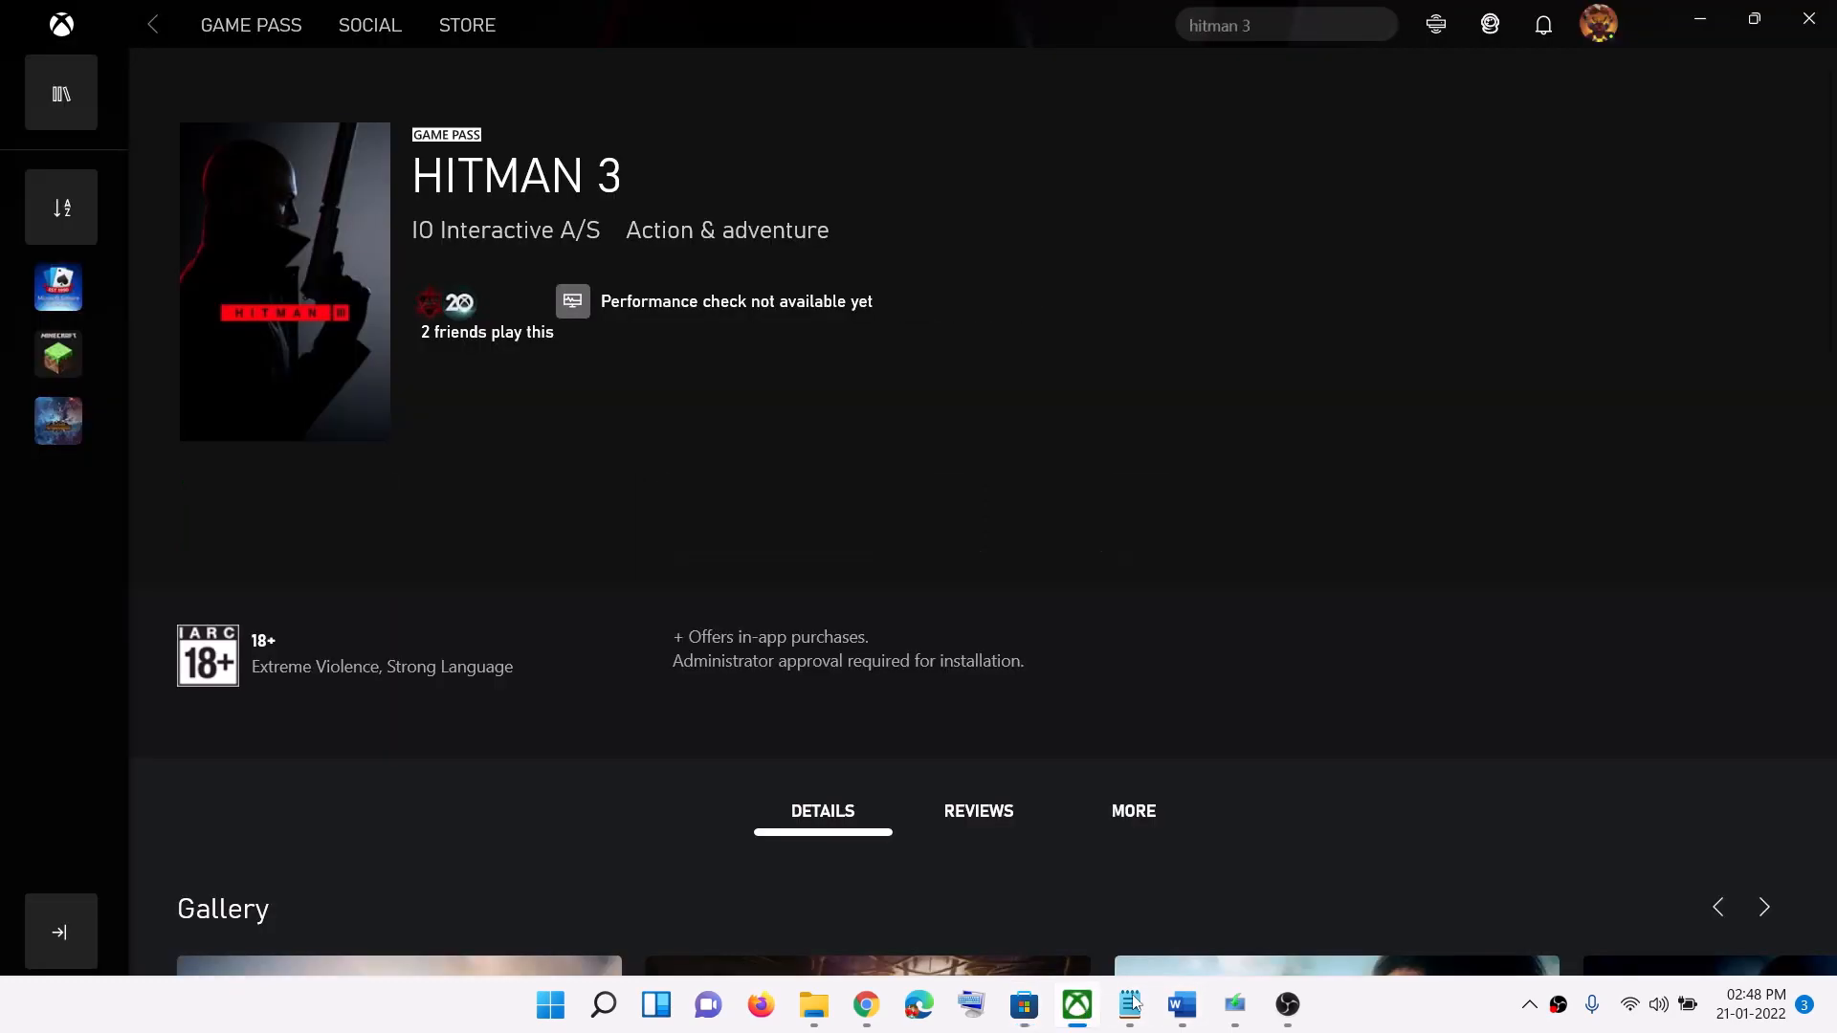
{"action": "left_click", "coordinate": [1598, 31]}
{"action": "left_click", "coordinate": [1481, 299]}
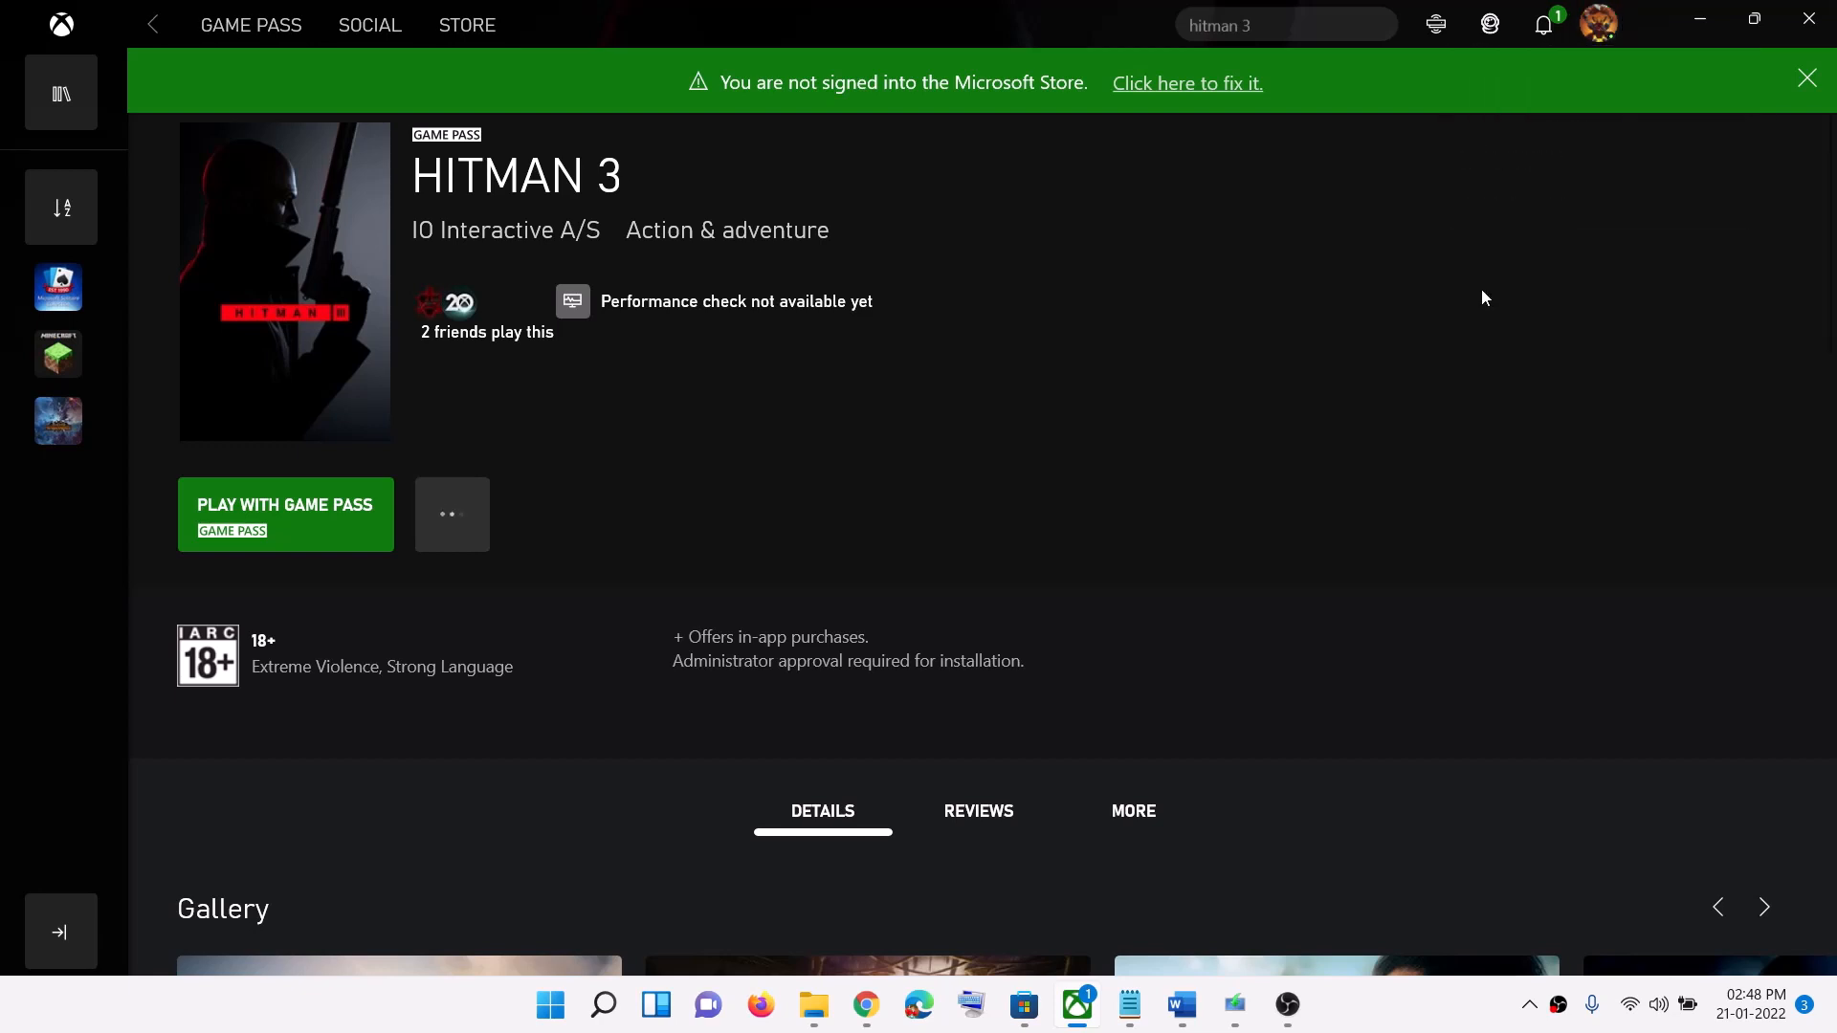
{"action": "left_click", "coordinate": [1600, 31]}
{"action": "left_click", "coordinate": [1522, 184]}
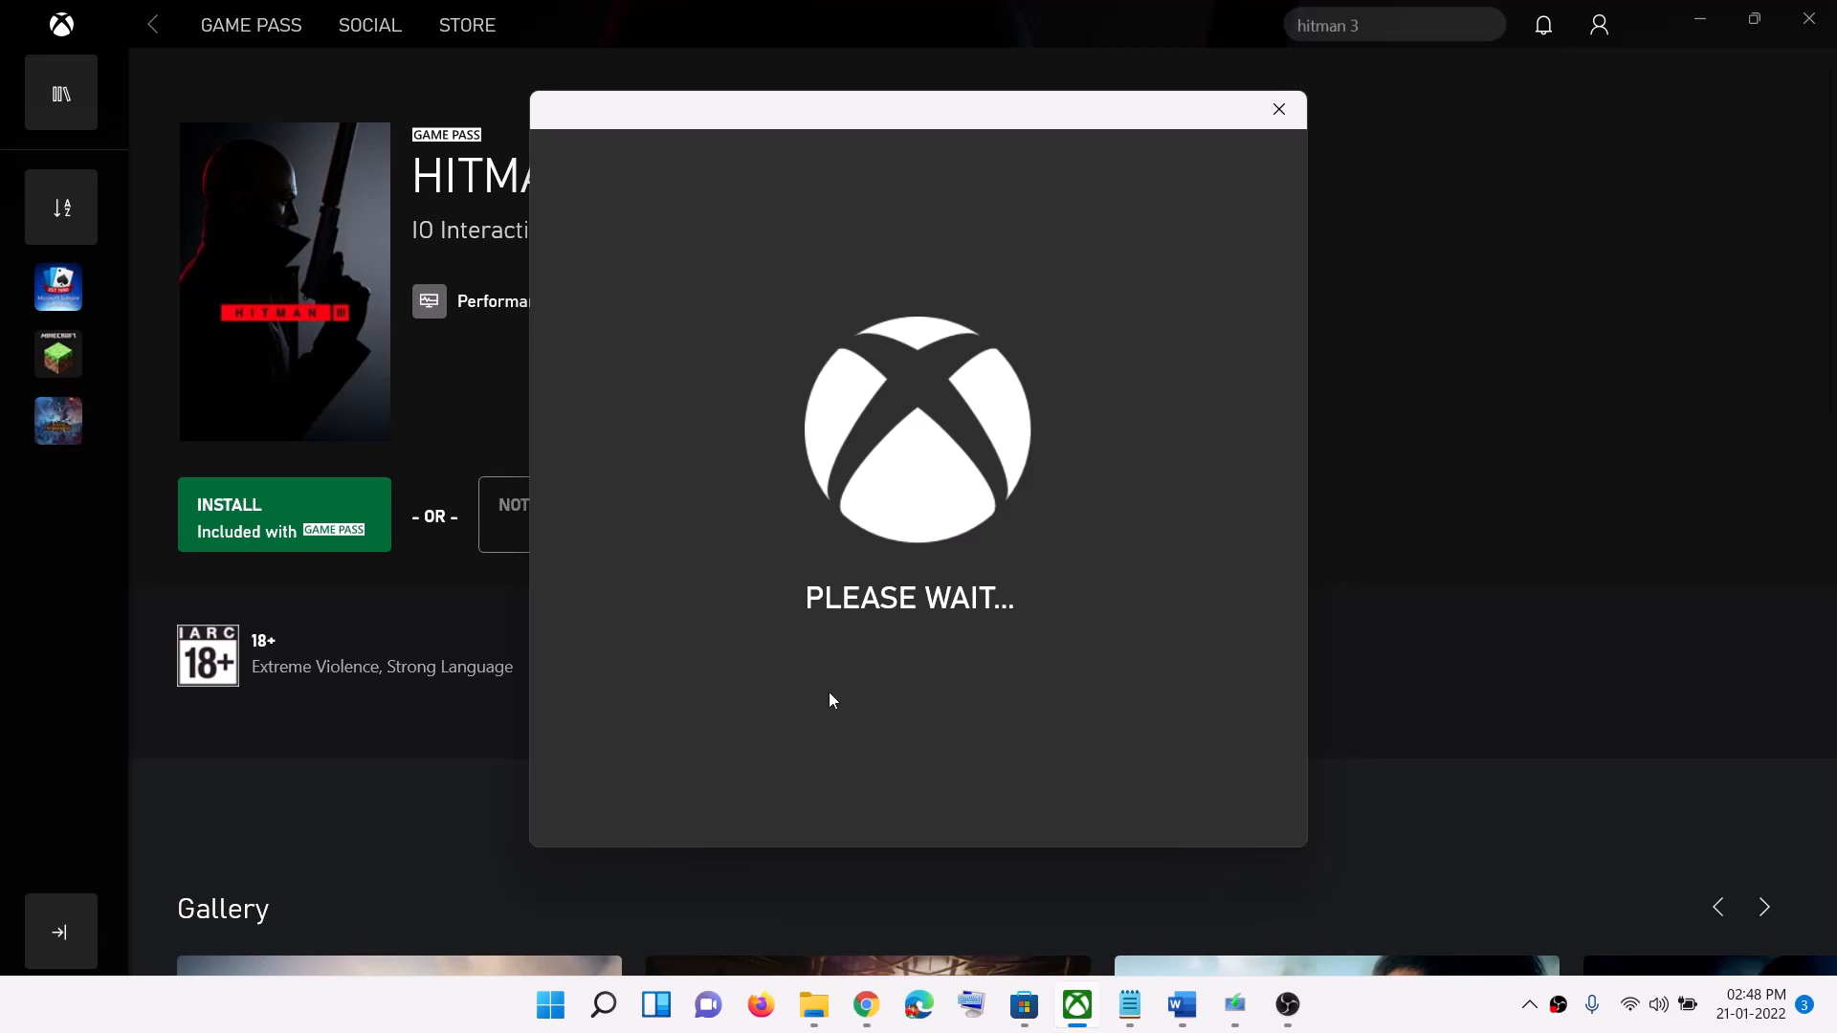
{"action": "mouse_move", "coordinate": [1021, 1002]}
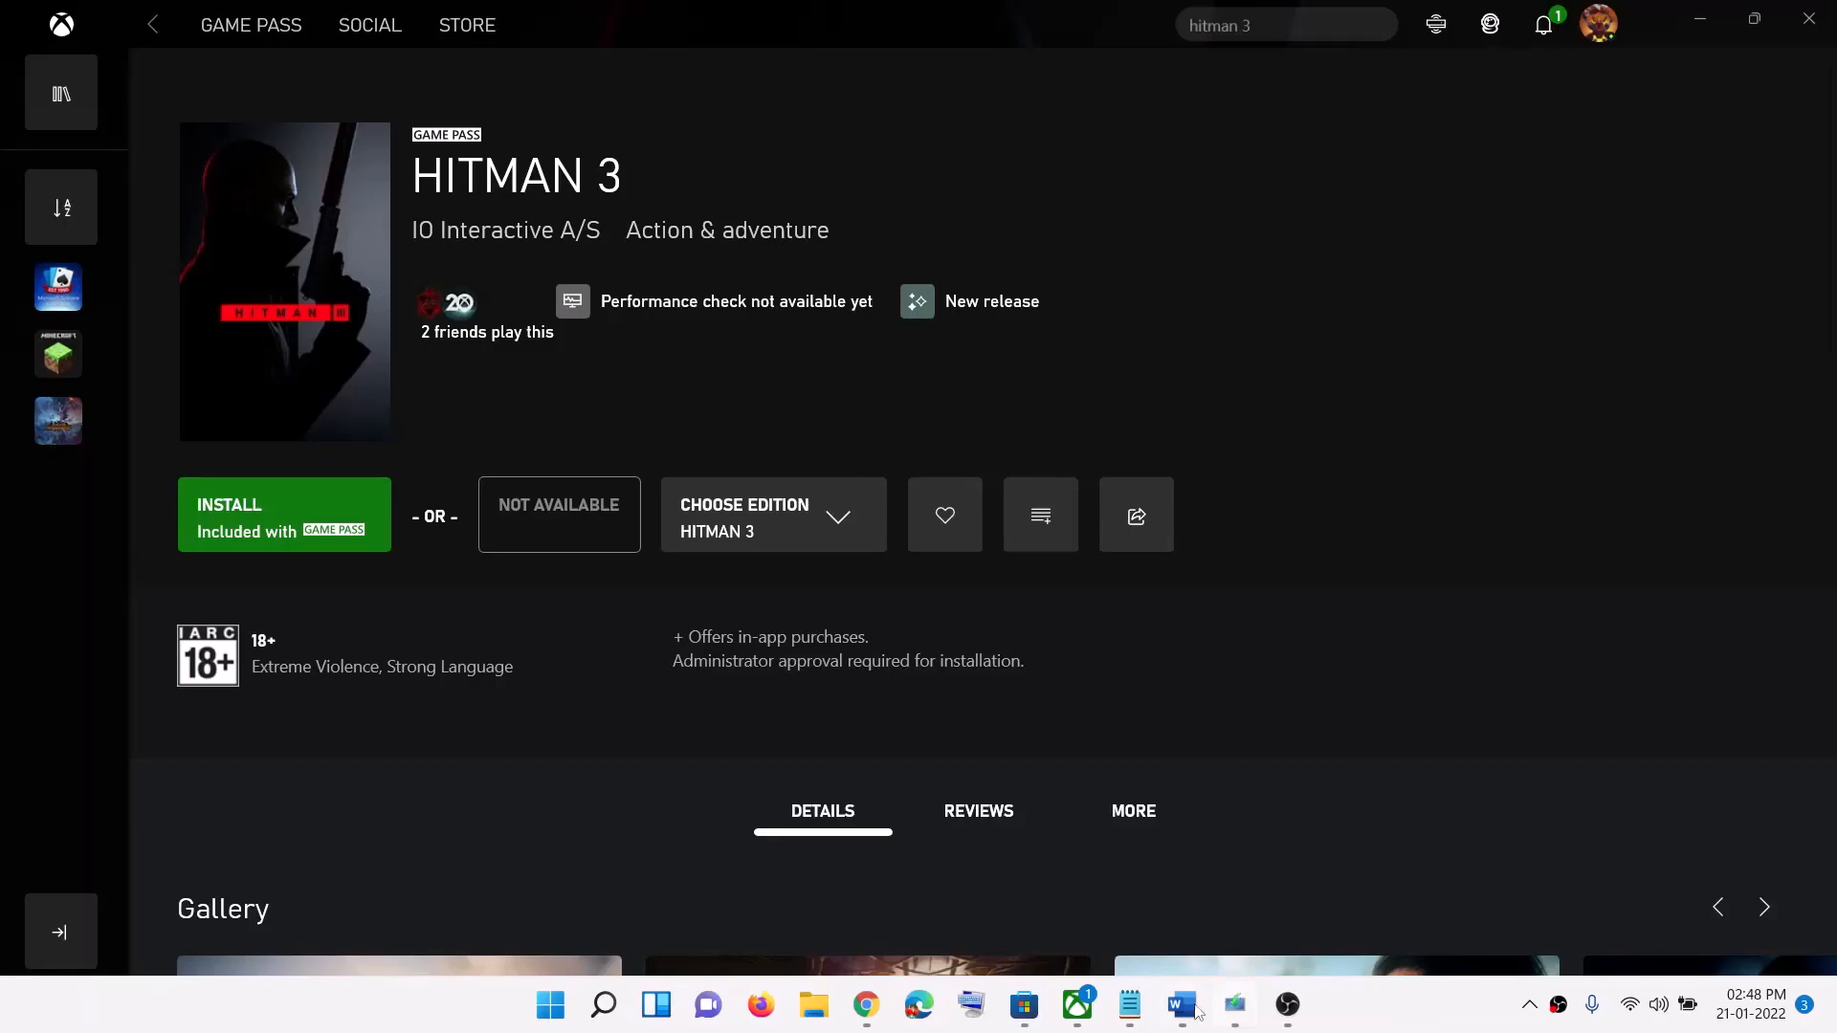
- Highlight the date, time, time zone and region instruction in the Word notes and open the Windows date and time settings
{"action": "left_click", "coordinate": [1196, 1011]}
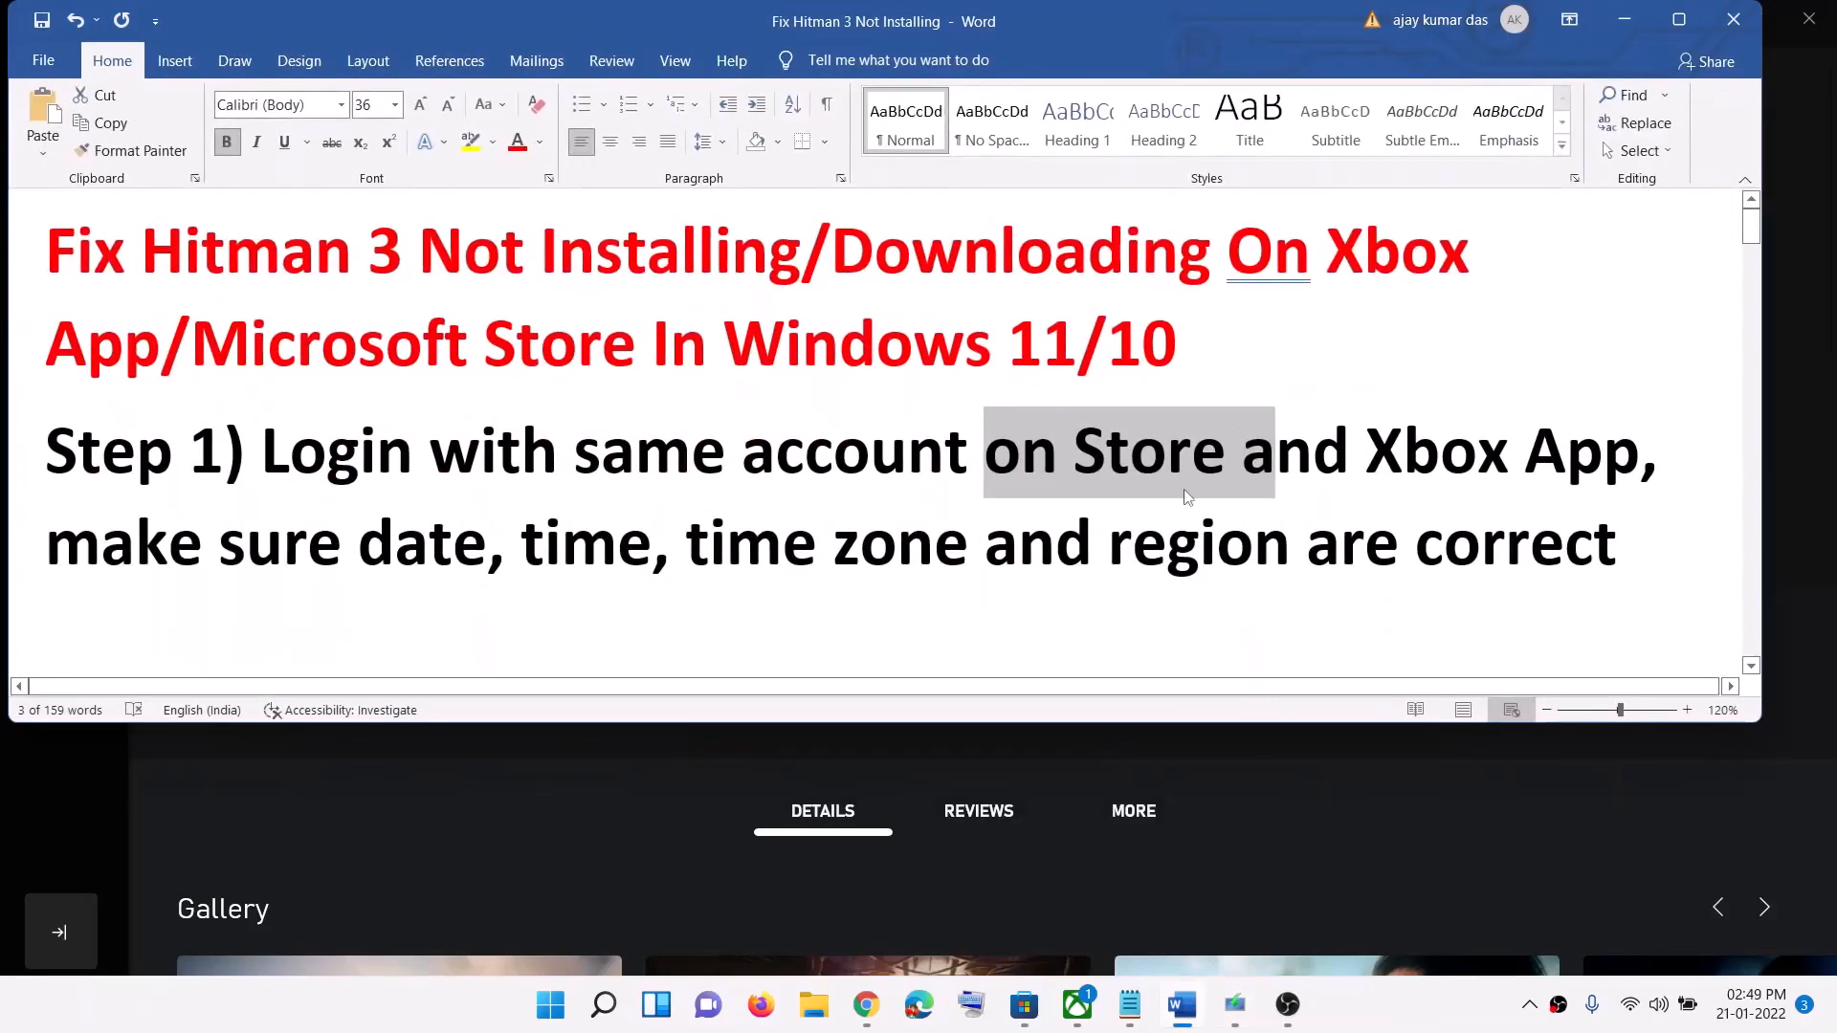
{"action": "left_click_drag", "start_coordinate": [48, 546], "coordinate": [1617, 546]}
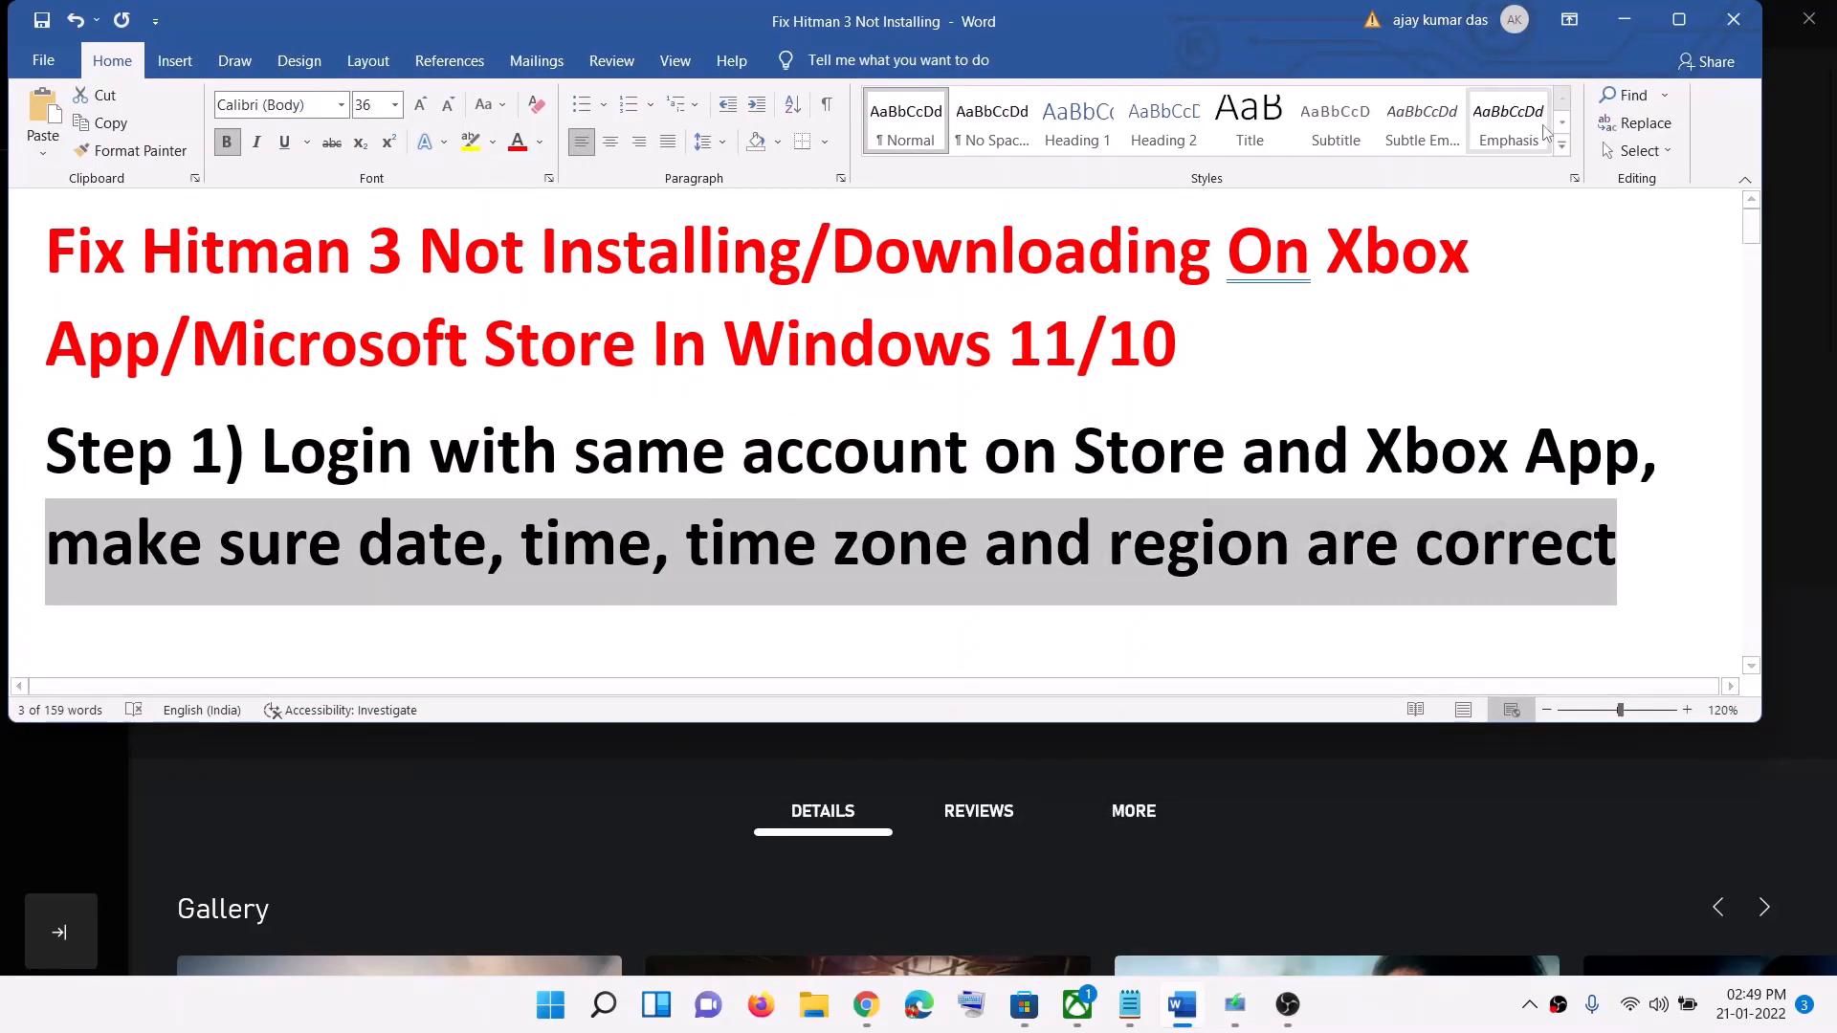
{"action": "left_click", "coordinate": [1624, 20]}
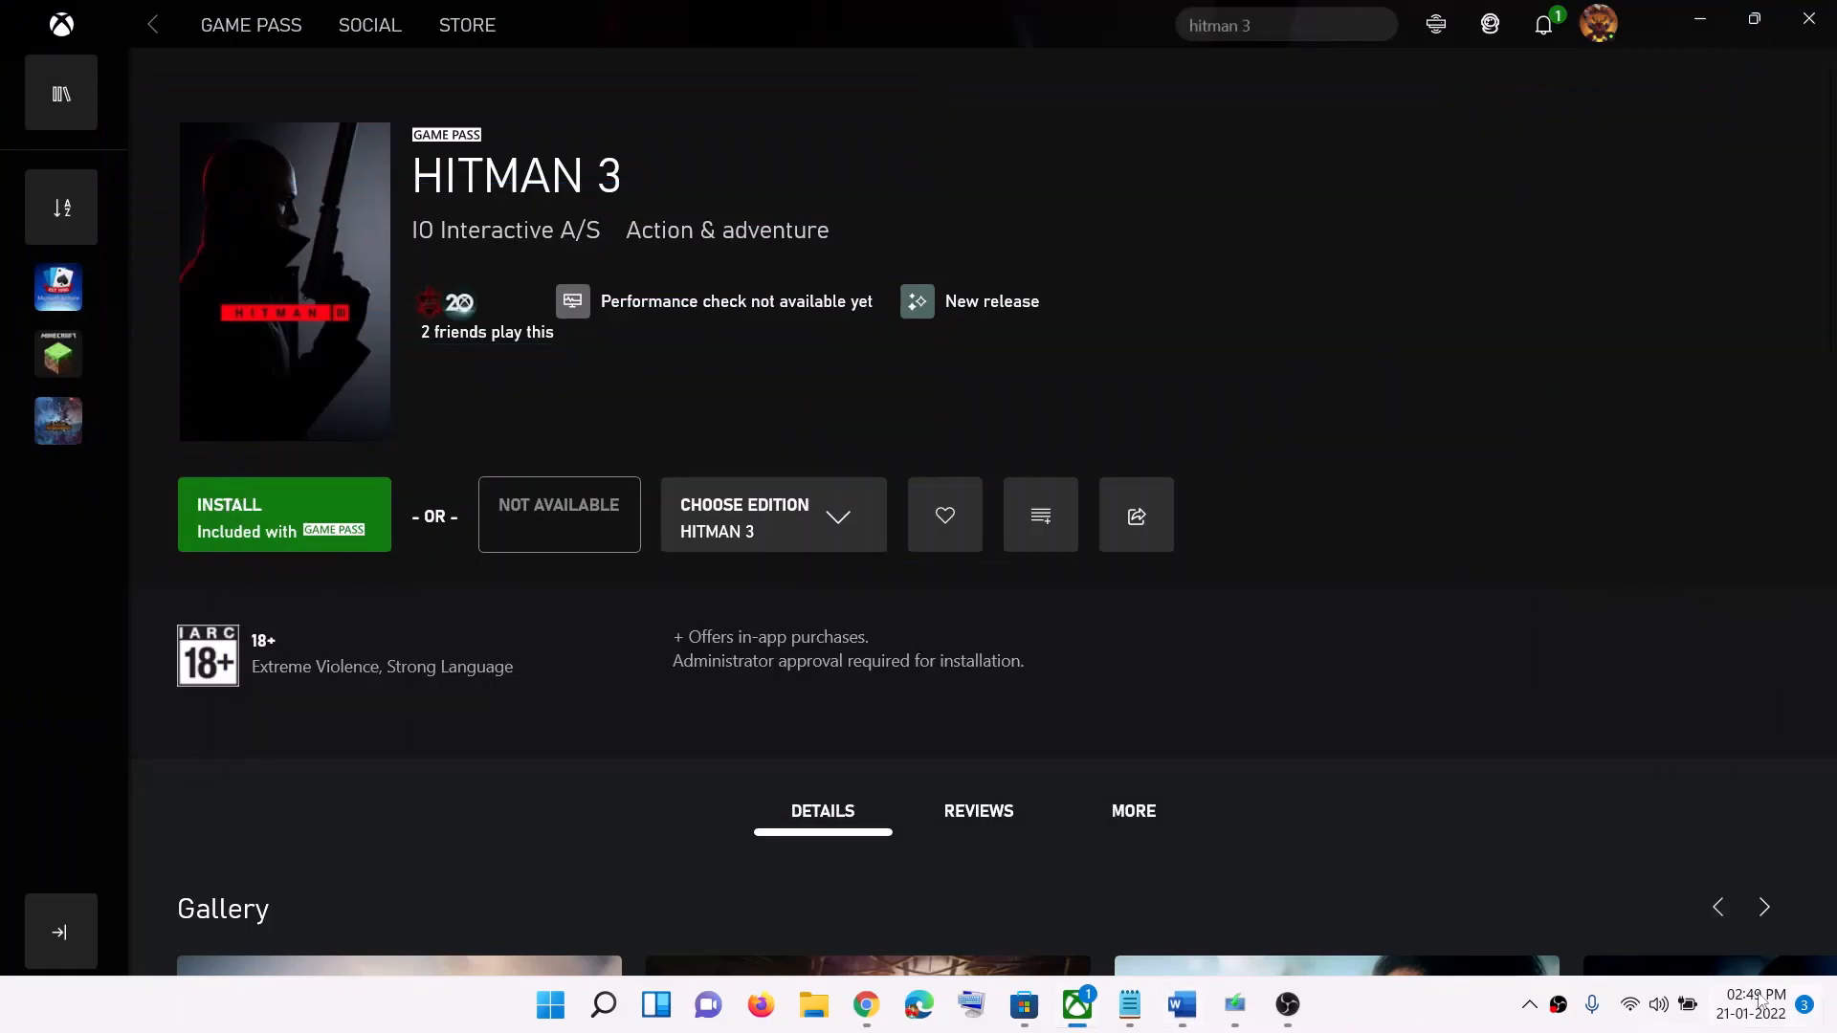
{"action": "right_click", "coordinate": [1747, 1017]}
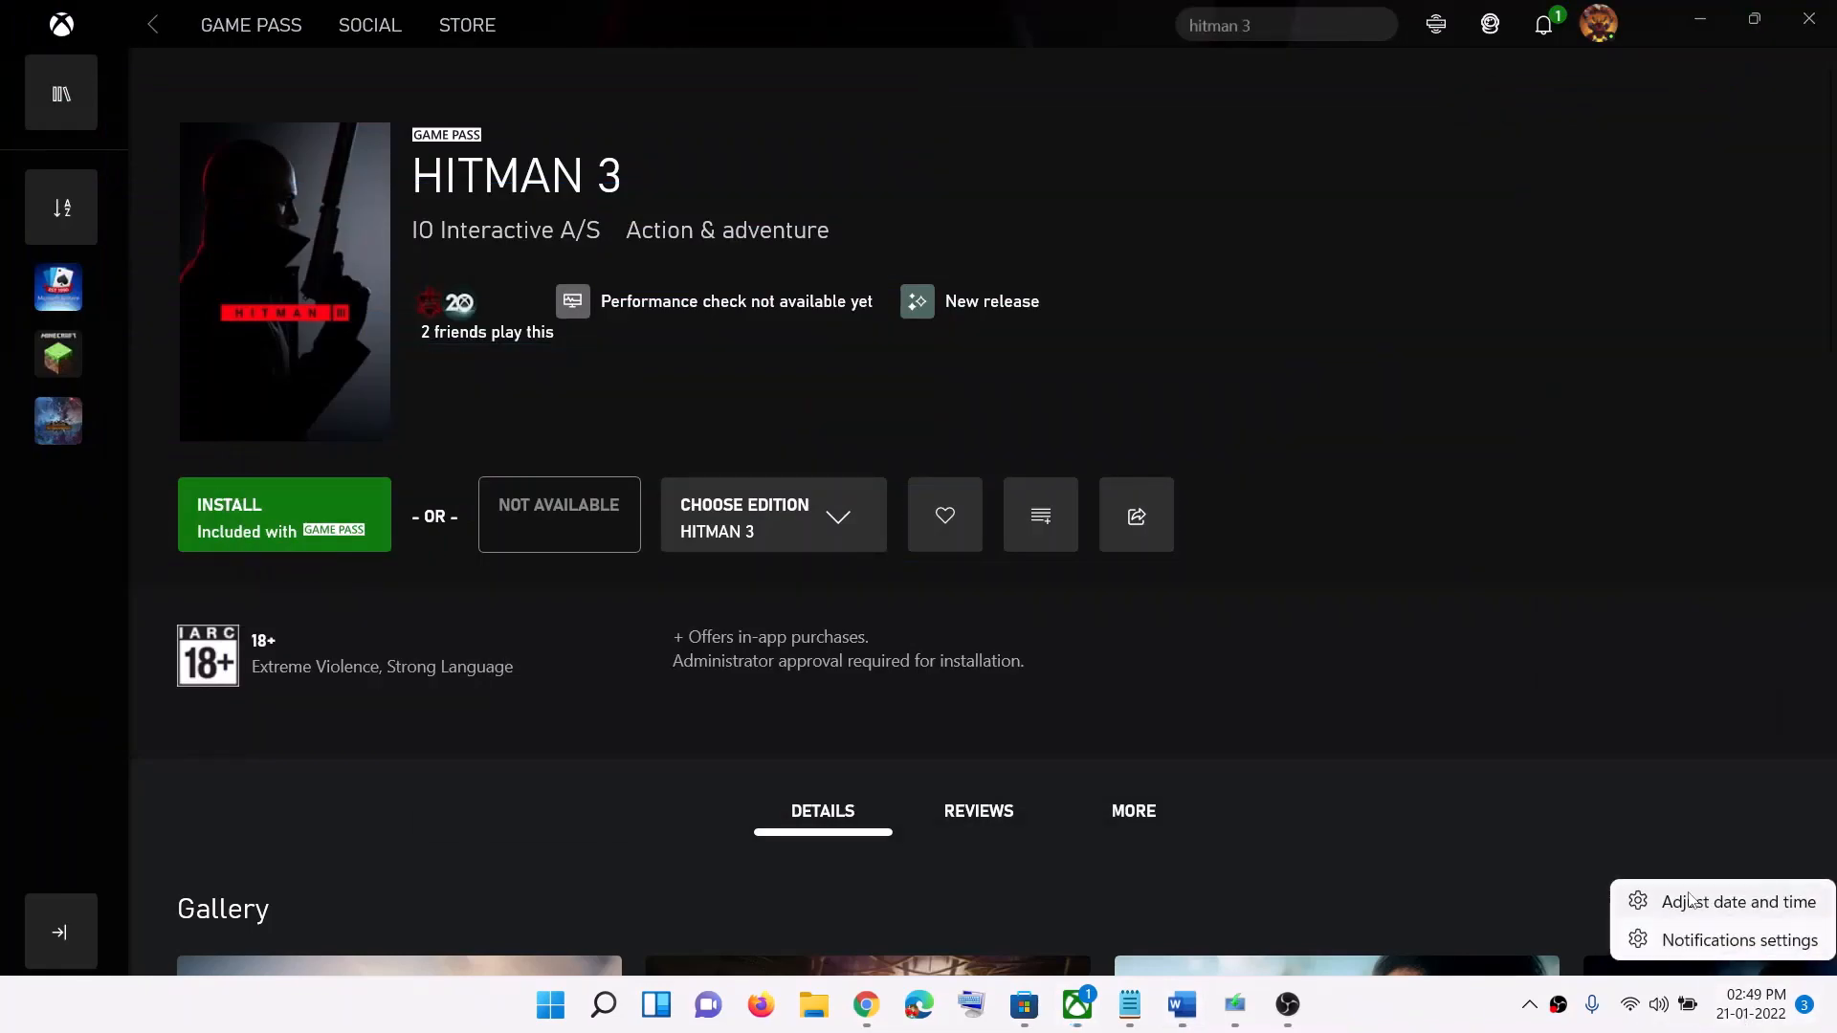
{"action": "left_click", "coordinate": [1737, 904]}
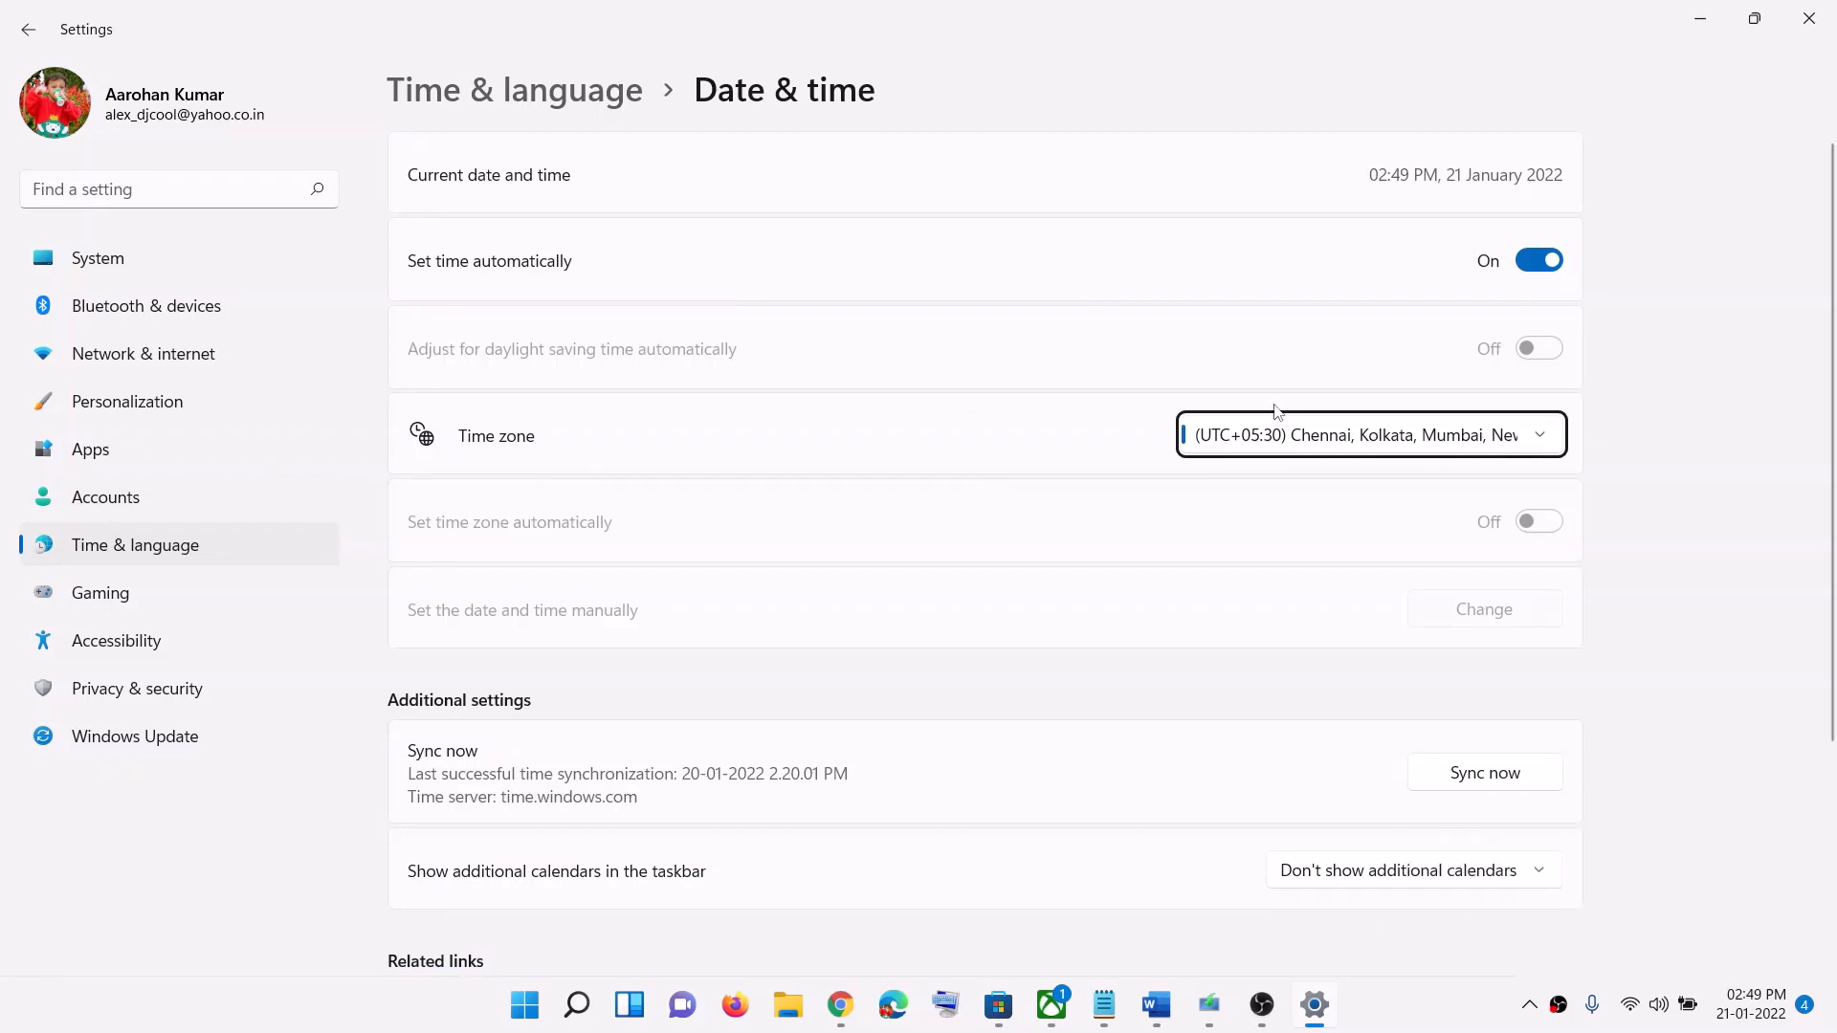
- Check the time zone selection and synchronise the system clock with the time server
{"action": "left_click", "coordinate": [1278, 442]}
{"action": "left_click", "coordinate": [1681, 485]}
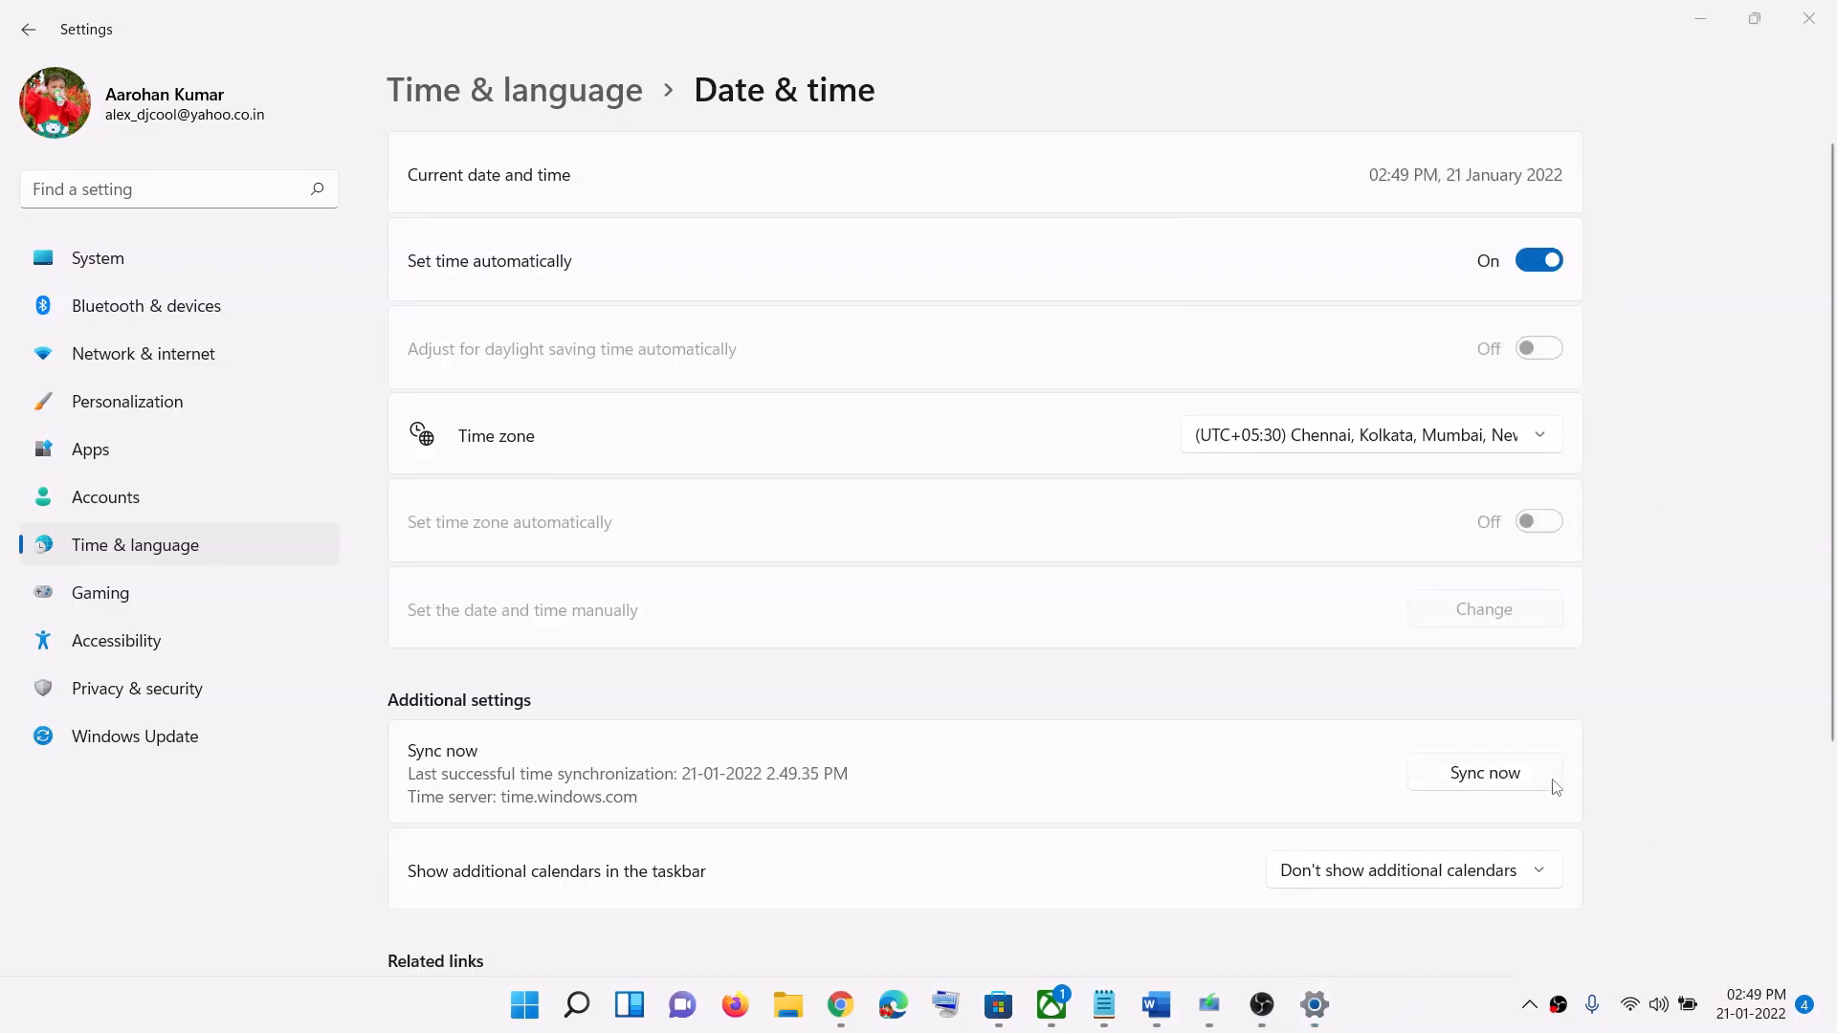
{"action": "left_click", "coordinate": [1512, 785]}
- Check the country or region choice in the Language & region settings and close Settings
{"action": "left_click", "coordinate": [155, 554]}
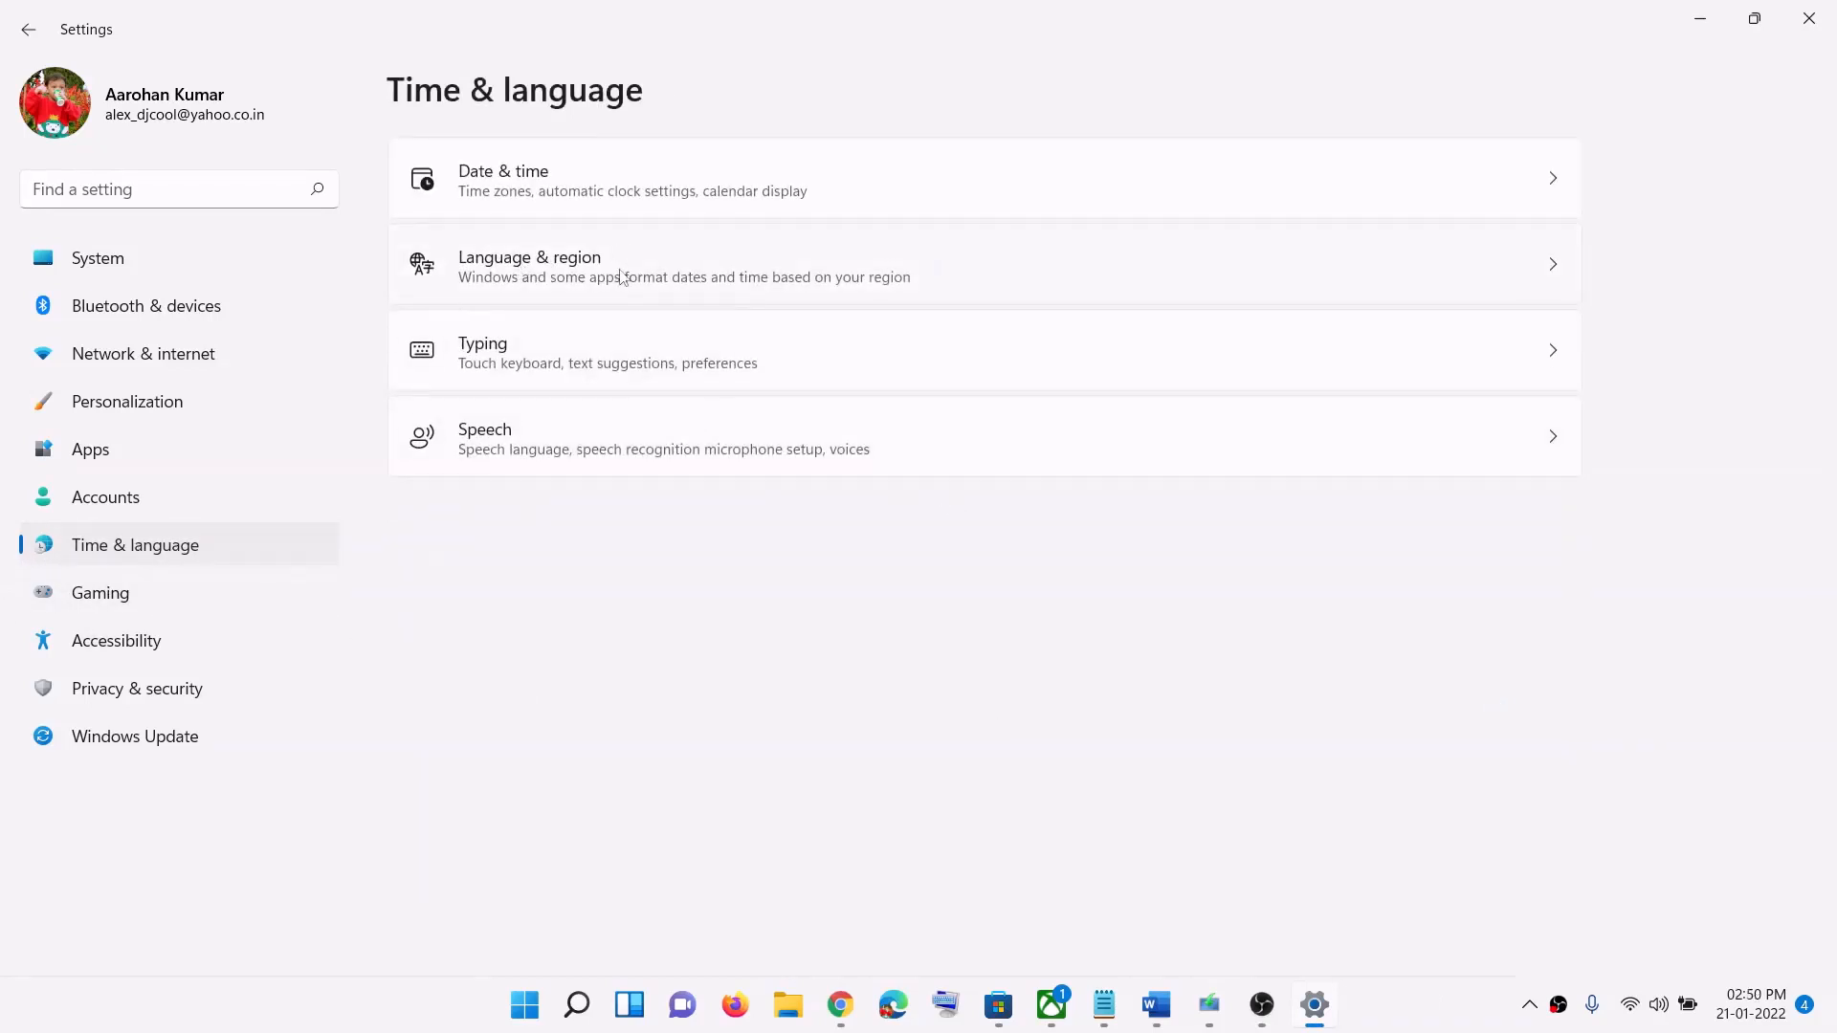
{"action": "left_click", "coordinate": [596, 277]}
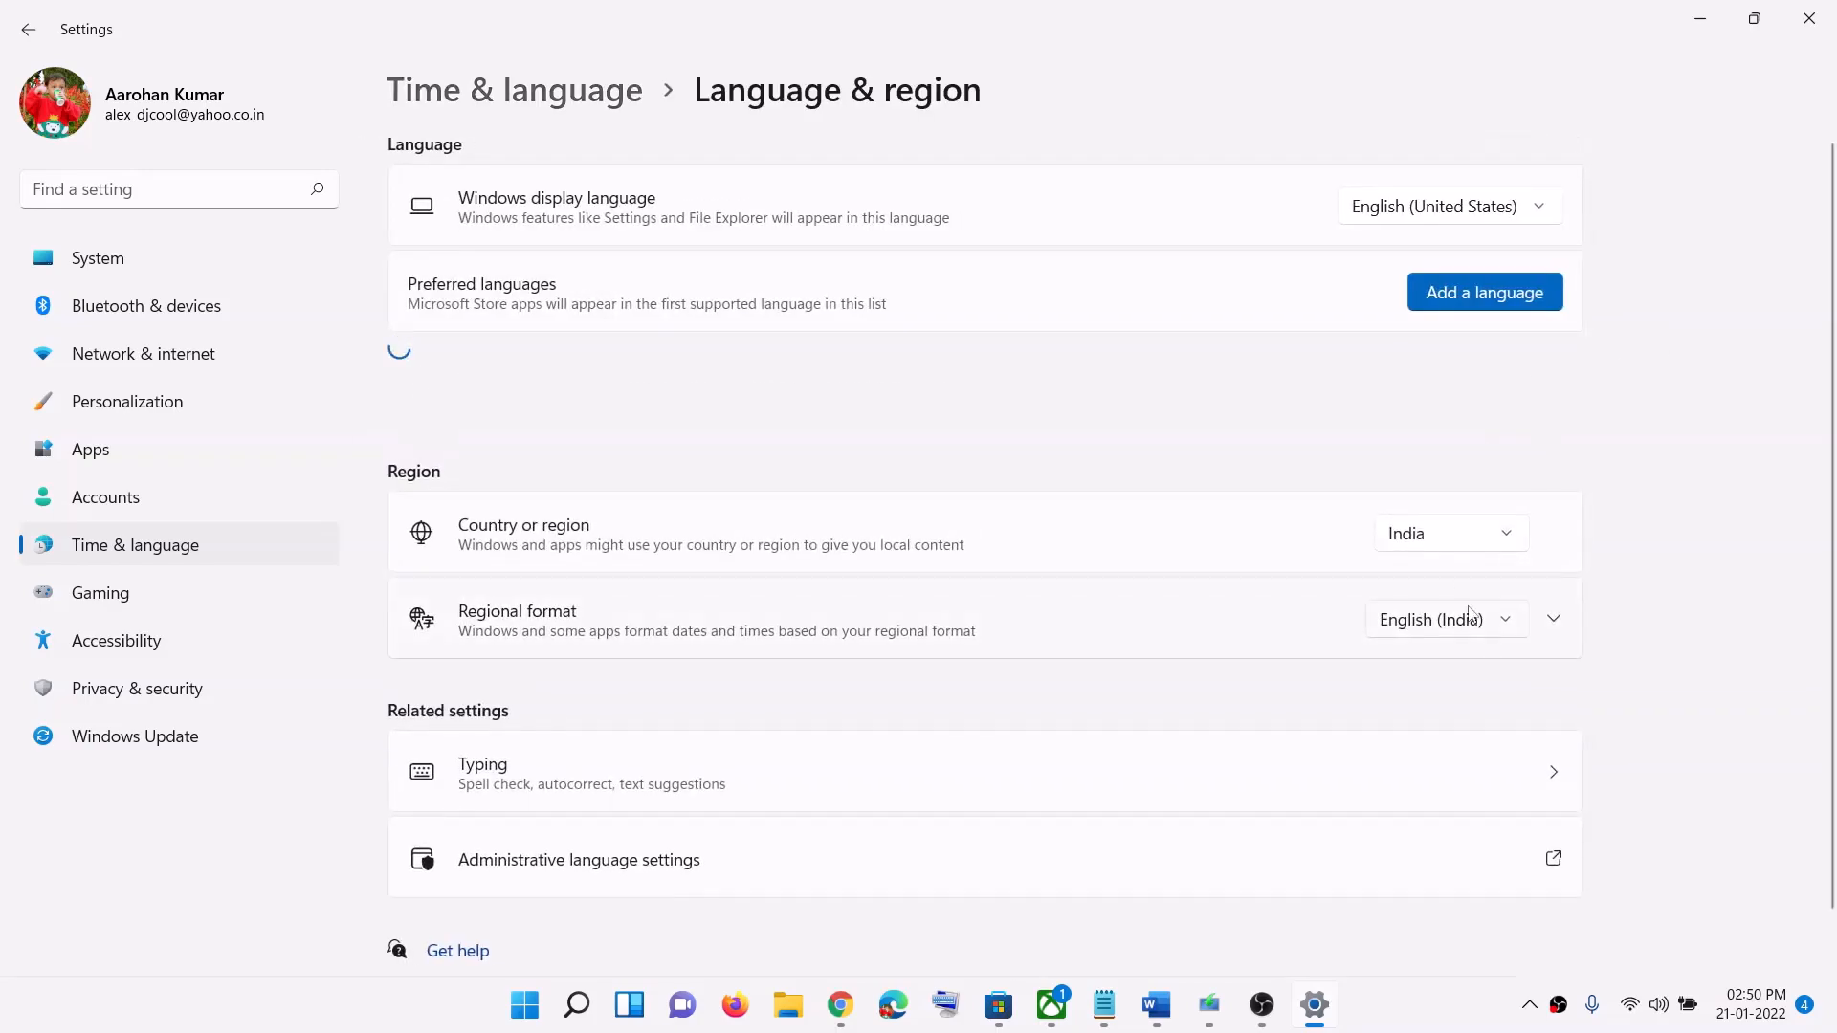
{"action": "left_click", "coordinate": [1455, 533]}
{"action": "left_click", "coordinate": [1747, 452]}
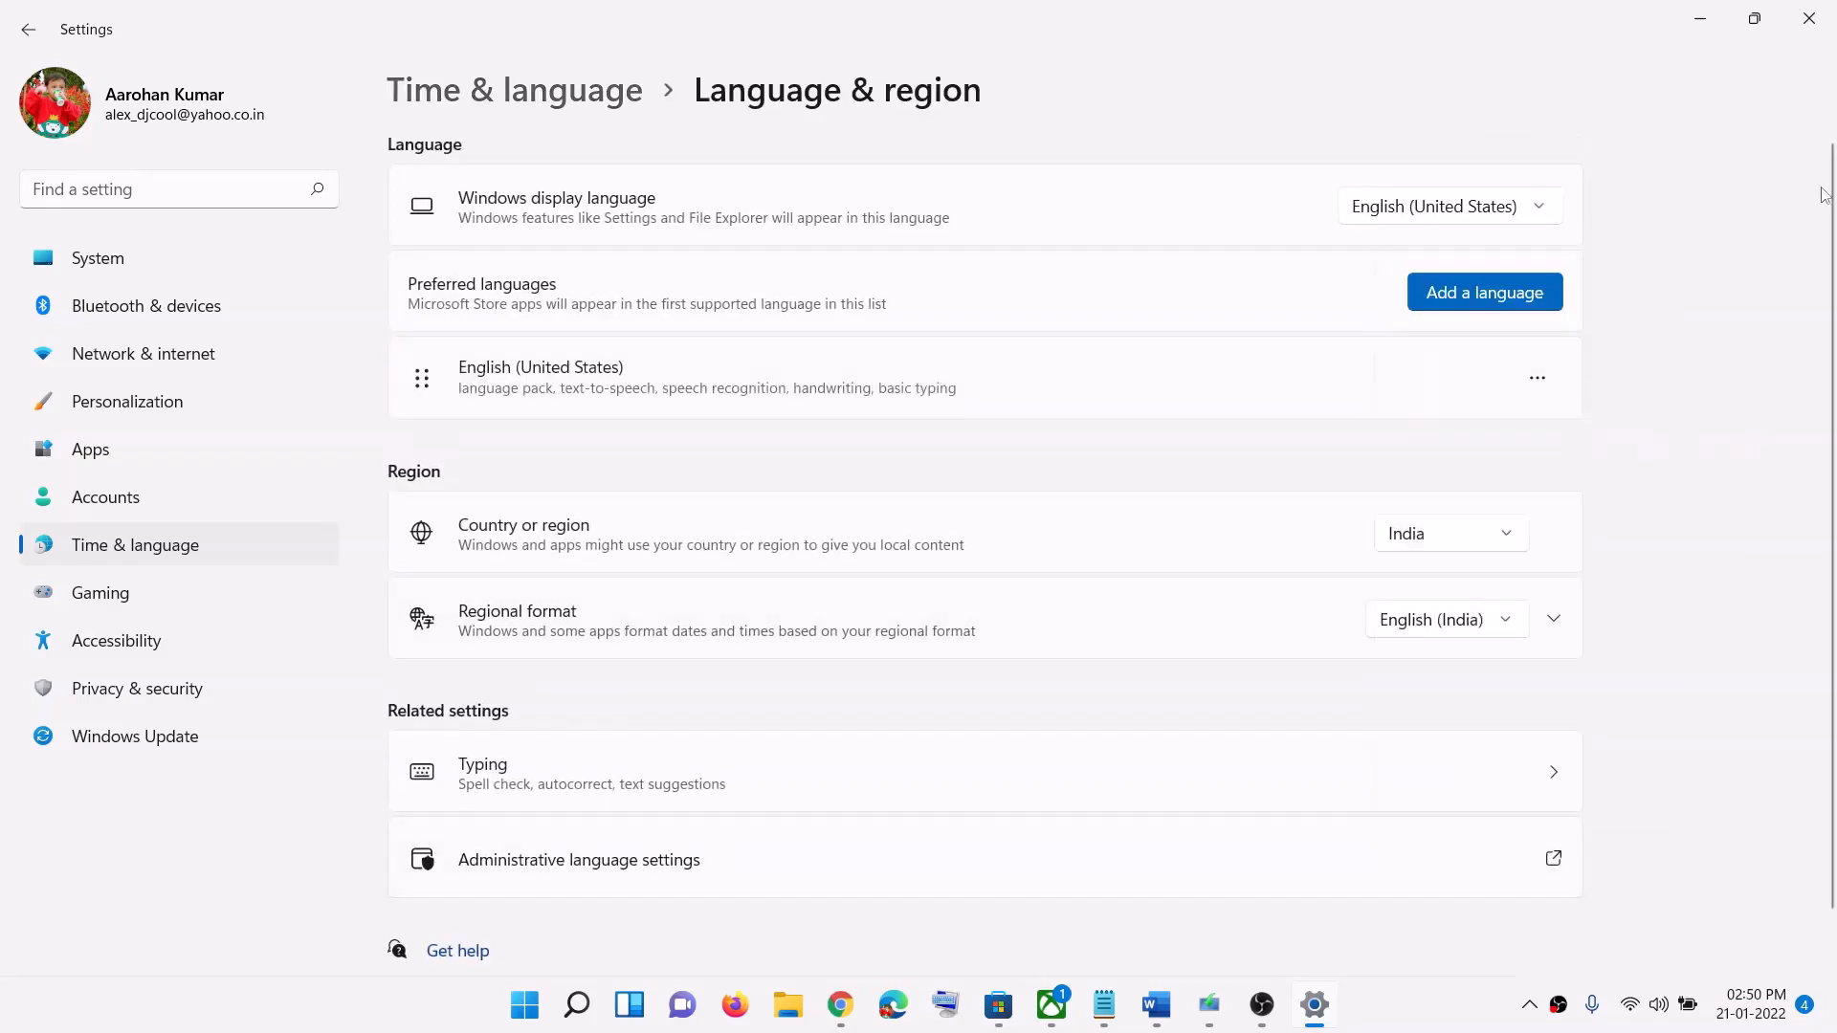
{"action": "left_click", "coordinate": [1824, 15]}
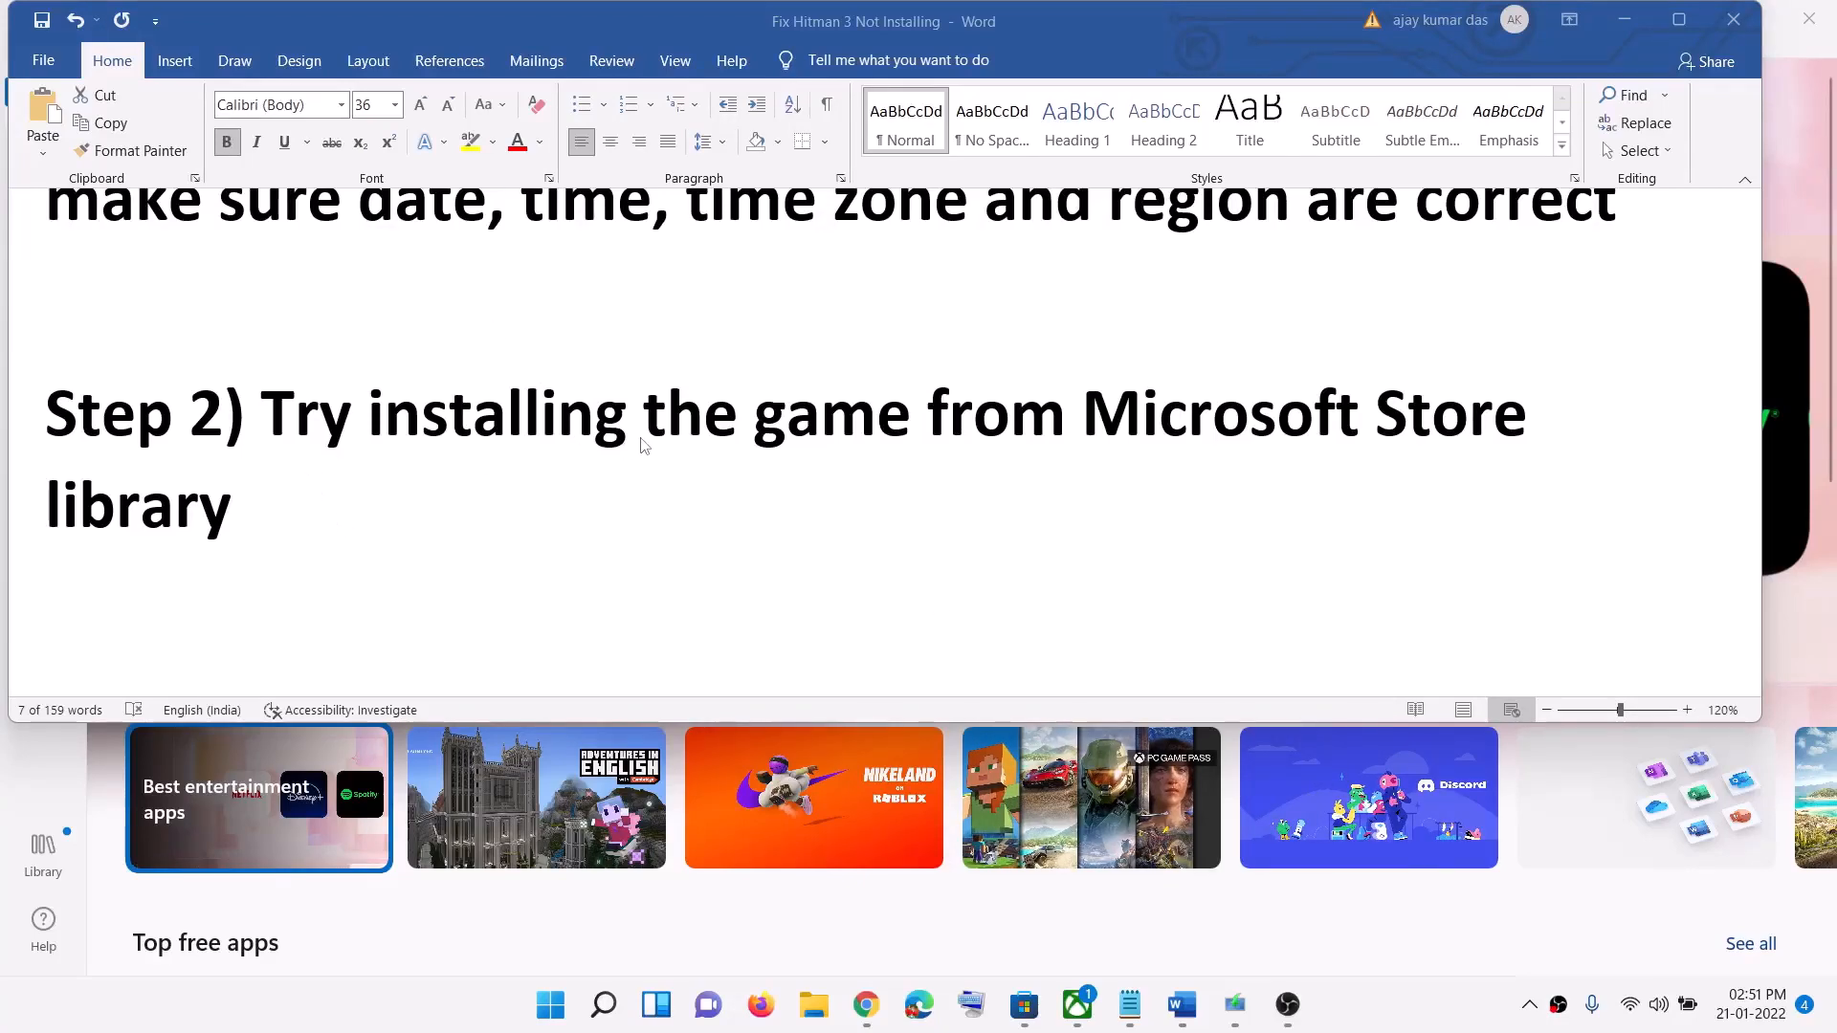
- Minimise the Word notes and look through the Microsoft Store library for the game to install
{"action": "left_click", "coordinate": [1624, 20]}
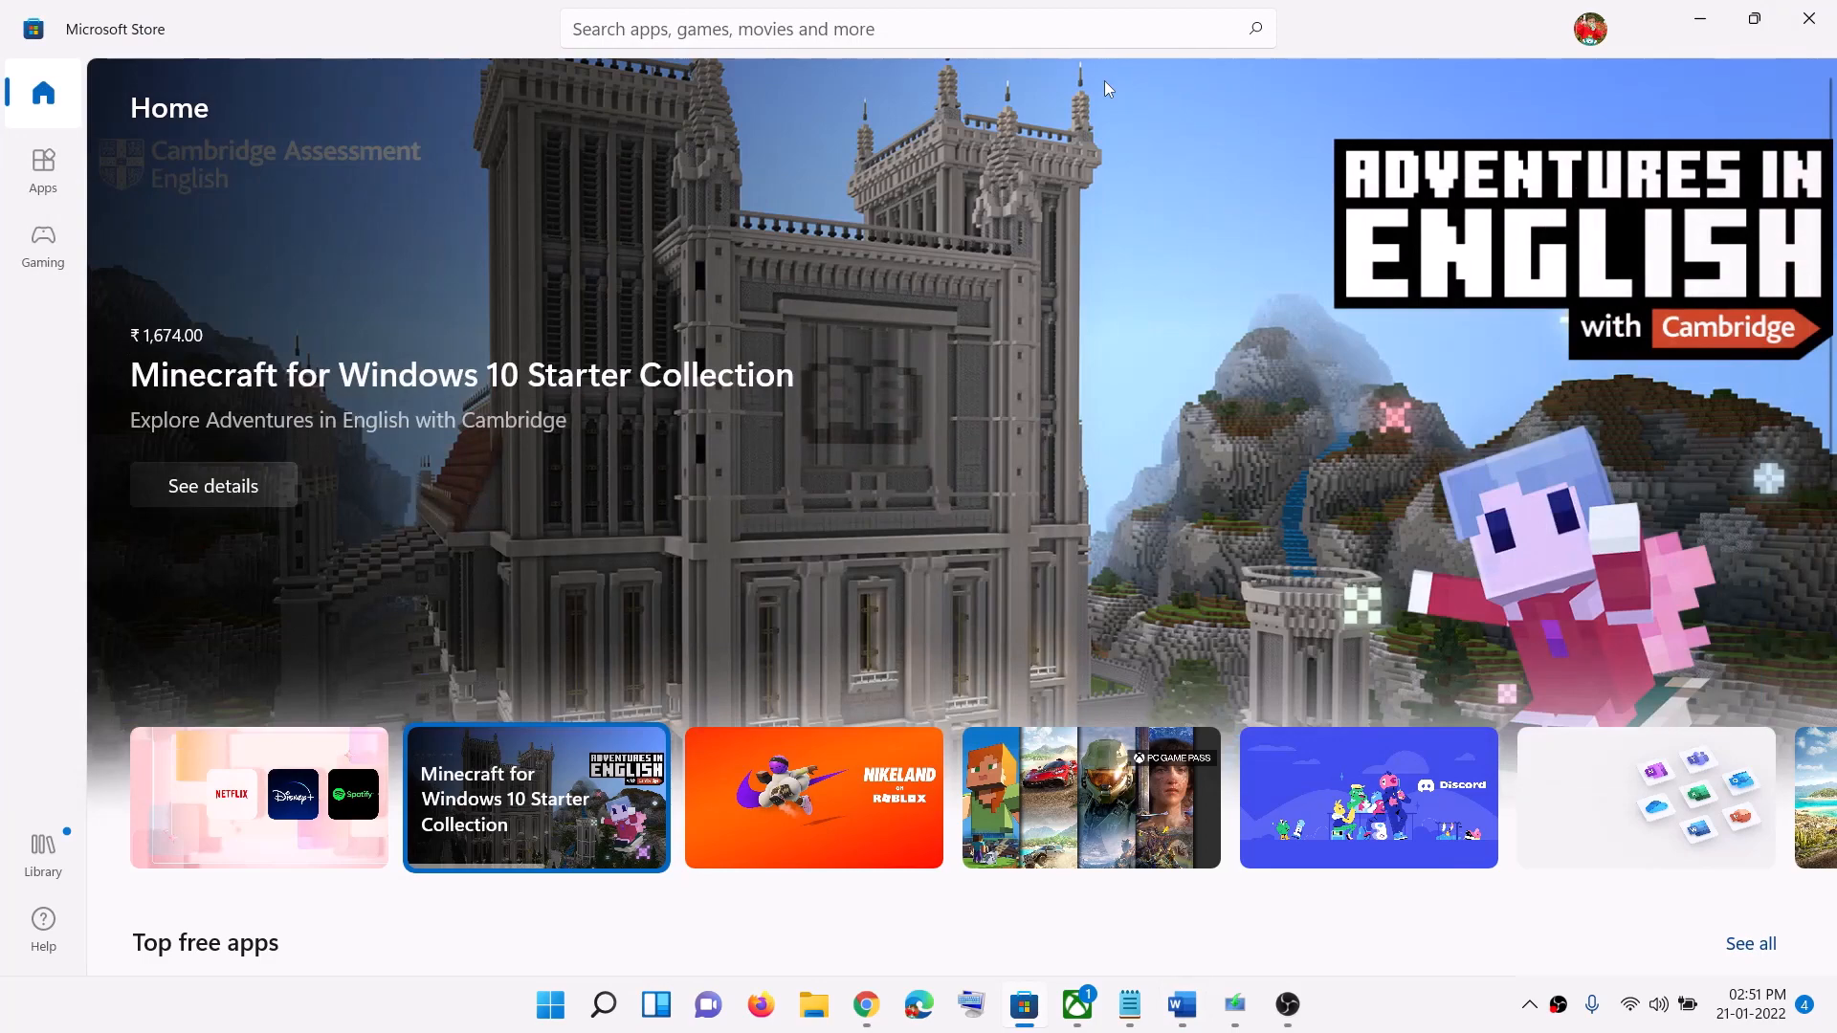
{"action": "left_click", "coordinate": [42, 855]}
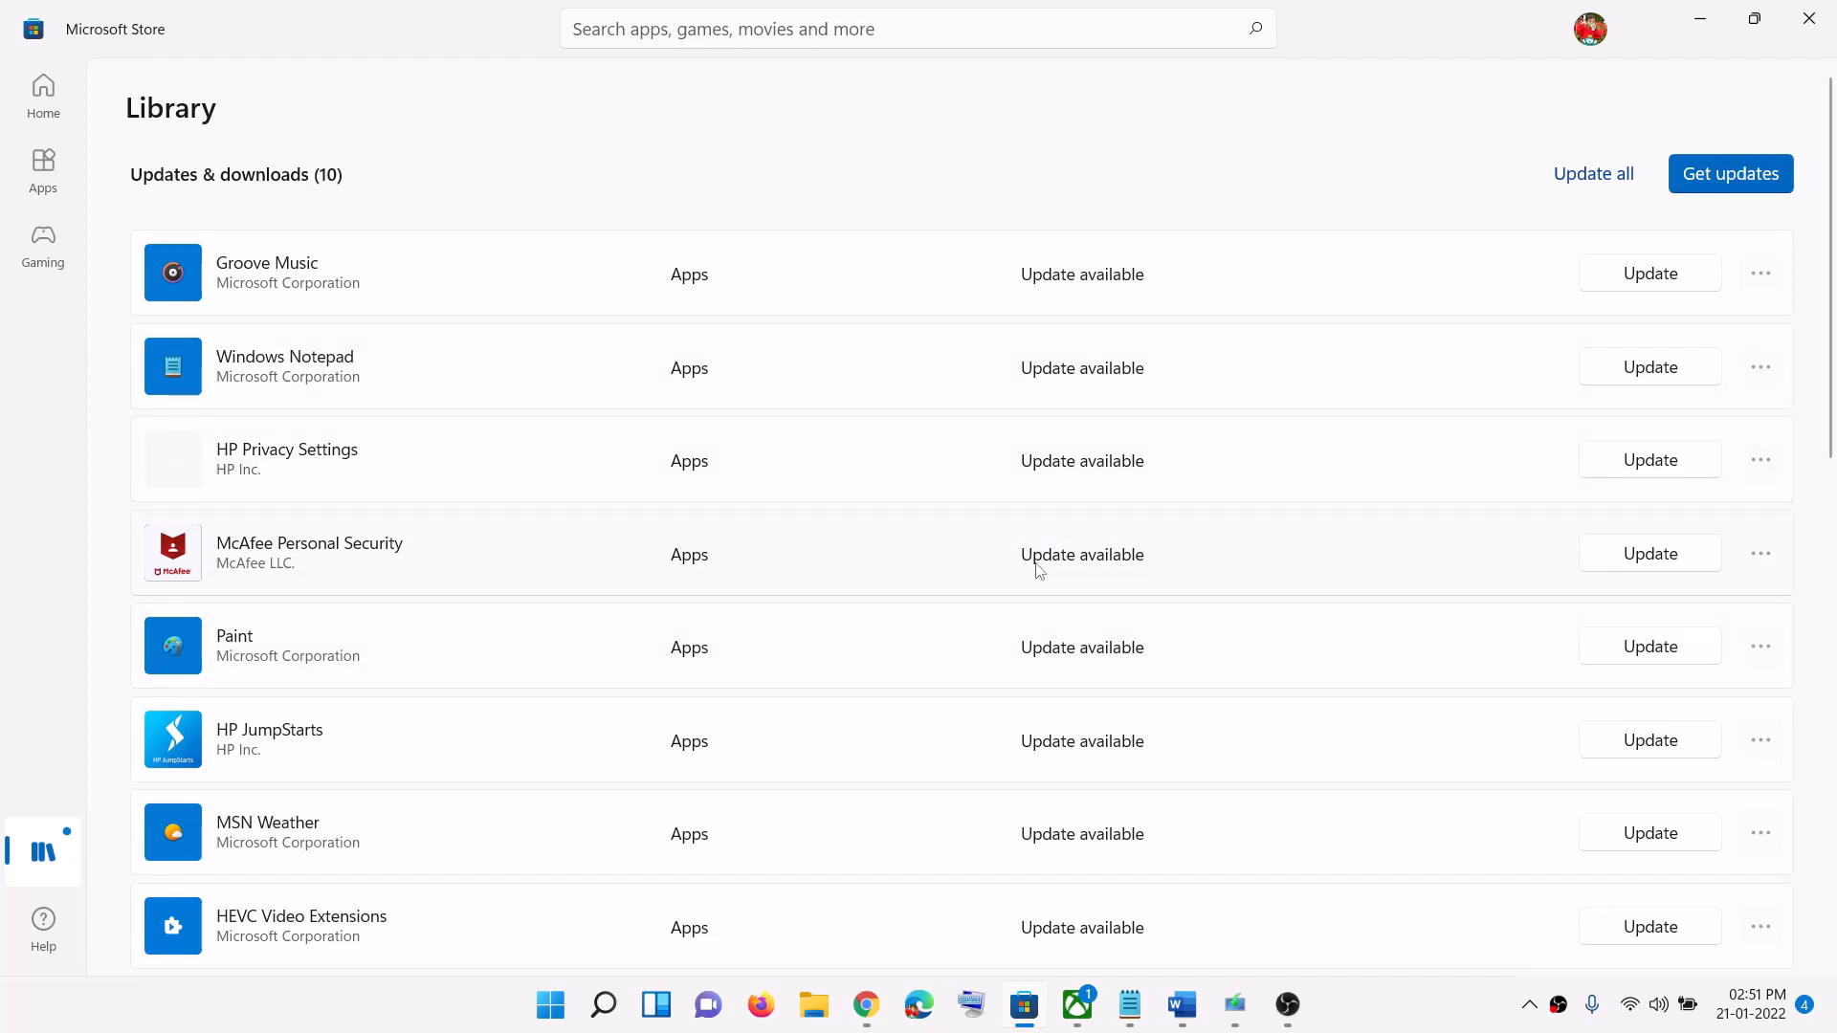
{"action": "scroll", "coordinate": [1040, 571], "scroll_direction": "down", "scroll_amount": 5}
{"action": "scroll", "coordinate": [1034, 644], "scroll_direction": "up", "scroll_amount": 5}
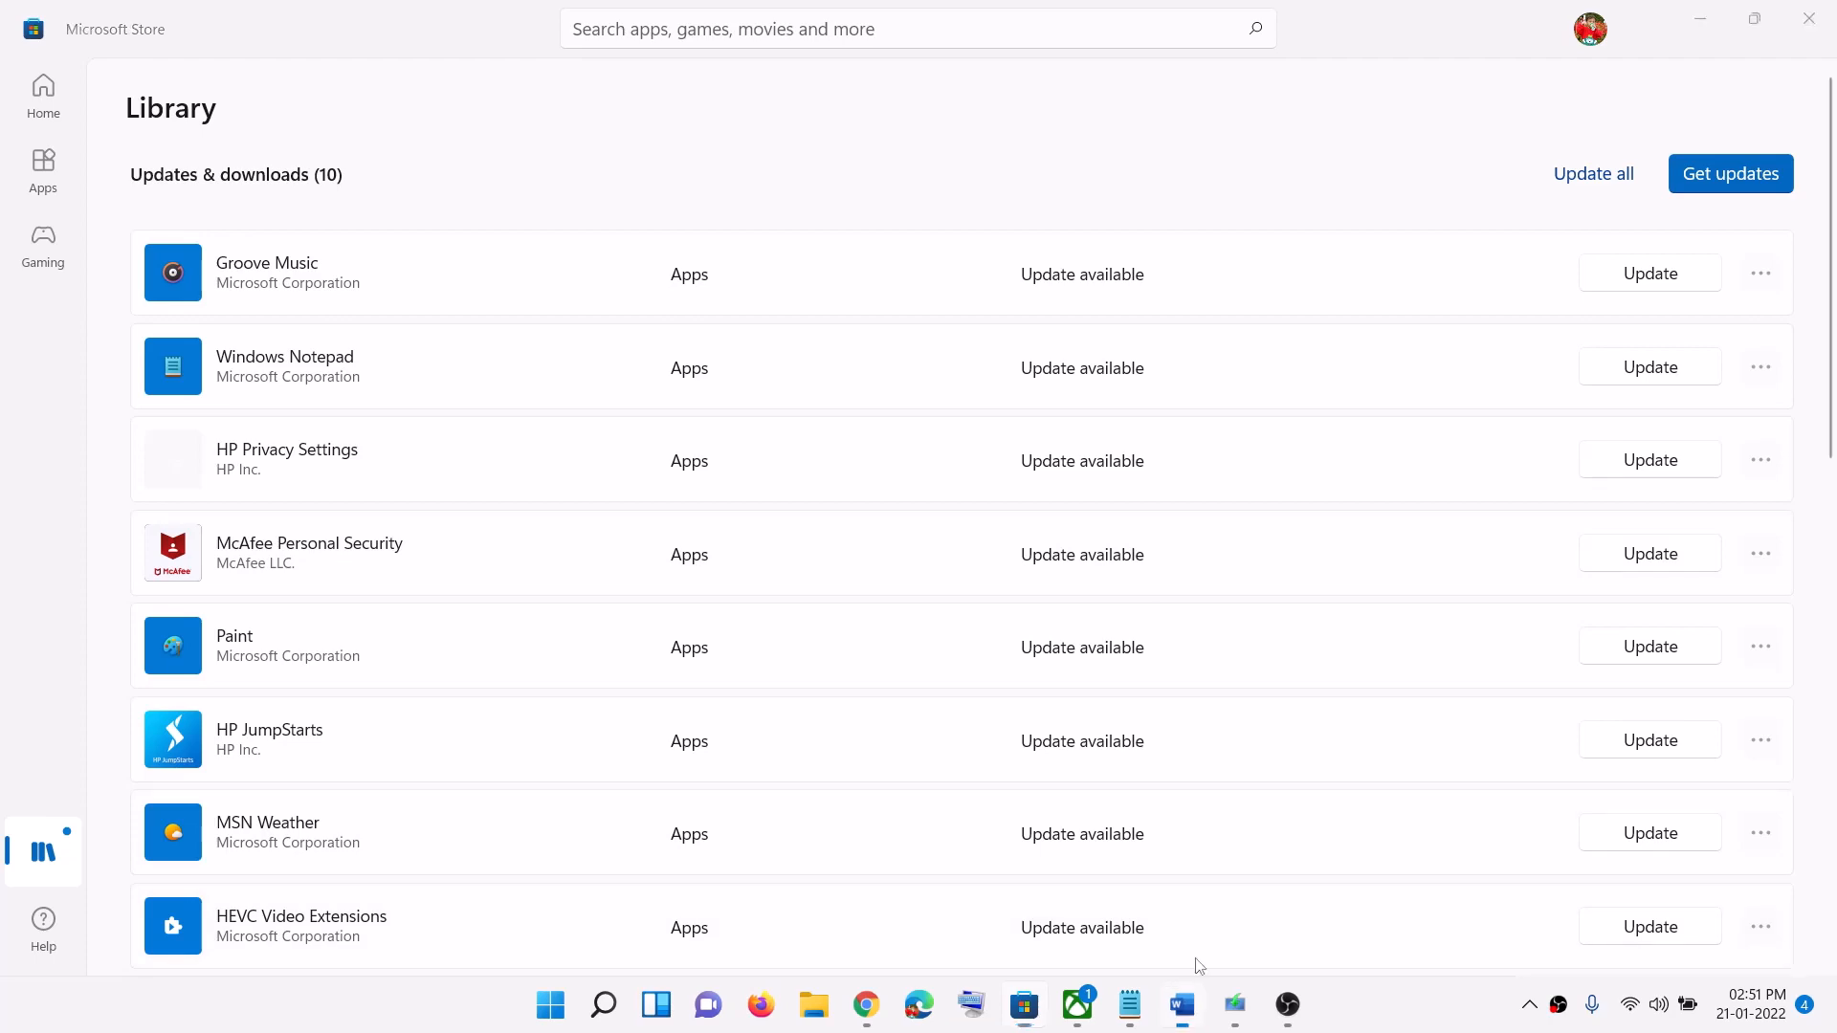
- Copy the full Get-AppxPackage -AllUsers PowerShell command listed under Step 3 of the Word notes
{"action": "left_click", "coordinate": [1182, 1005]}
{"action": "scroll", "coordinate": [695, 526], "scroll_direction": "down", "scroll_amount": 5}
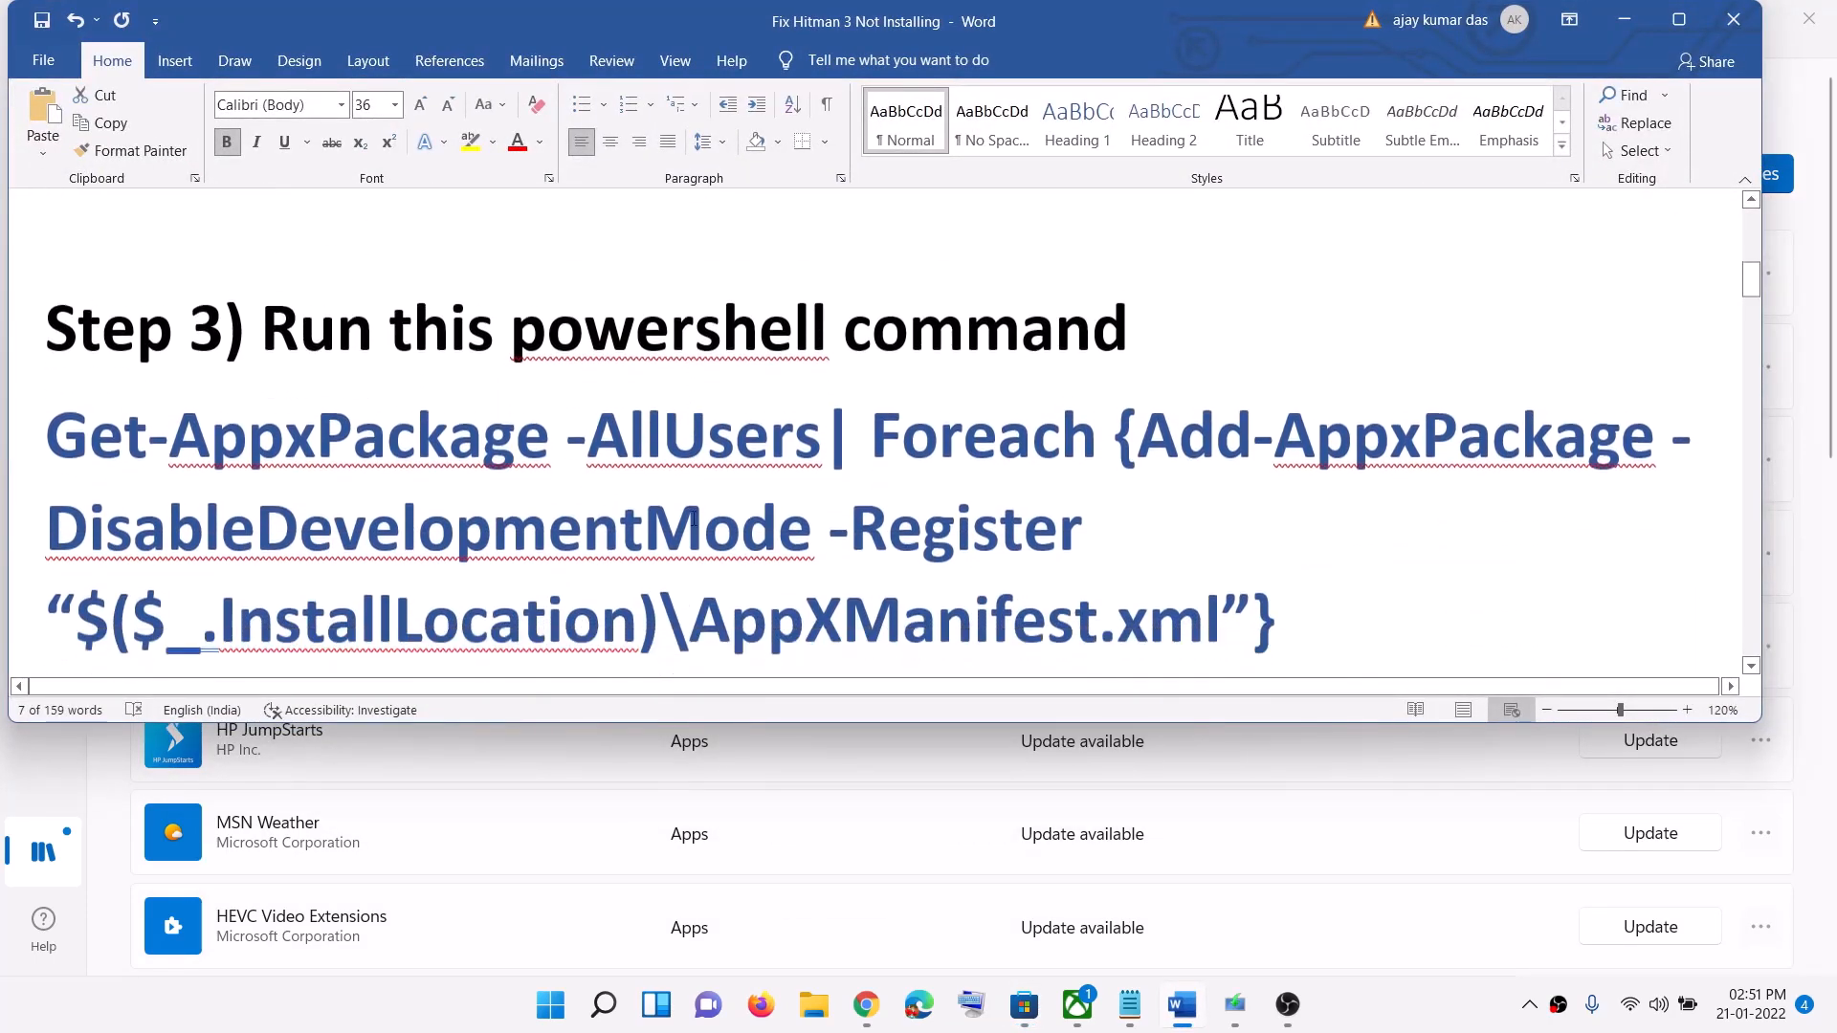
{"action": "left_click_drag", "start_coordinate": [1317, 541], "coordinate": [45, 345]}
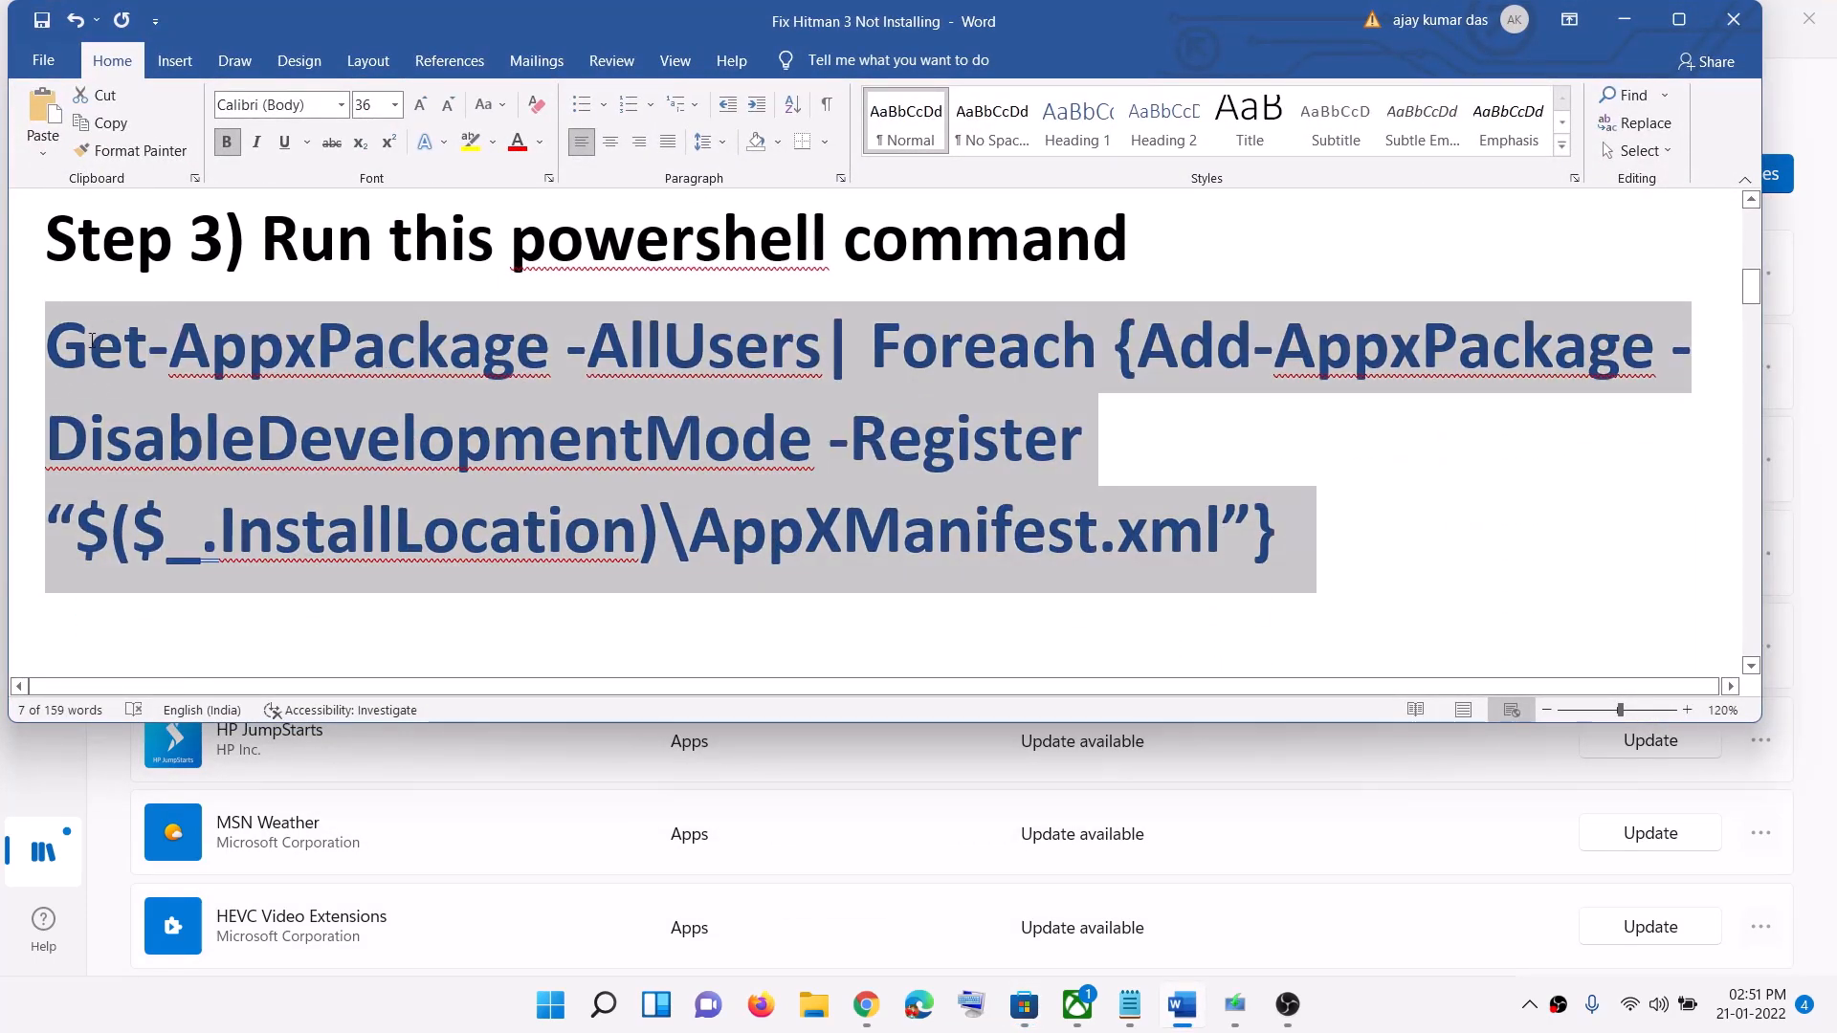
{"action": "right_click", "coordinate": [256, 390]}
{"action": "left_click", "coordinate": [287, 433]}
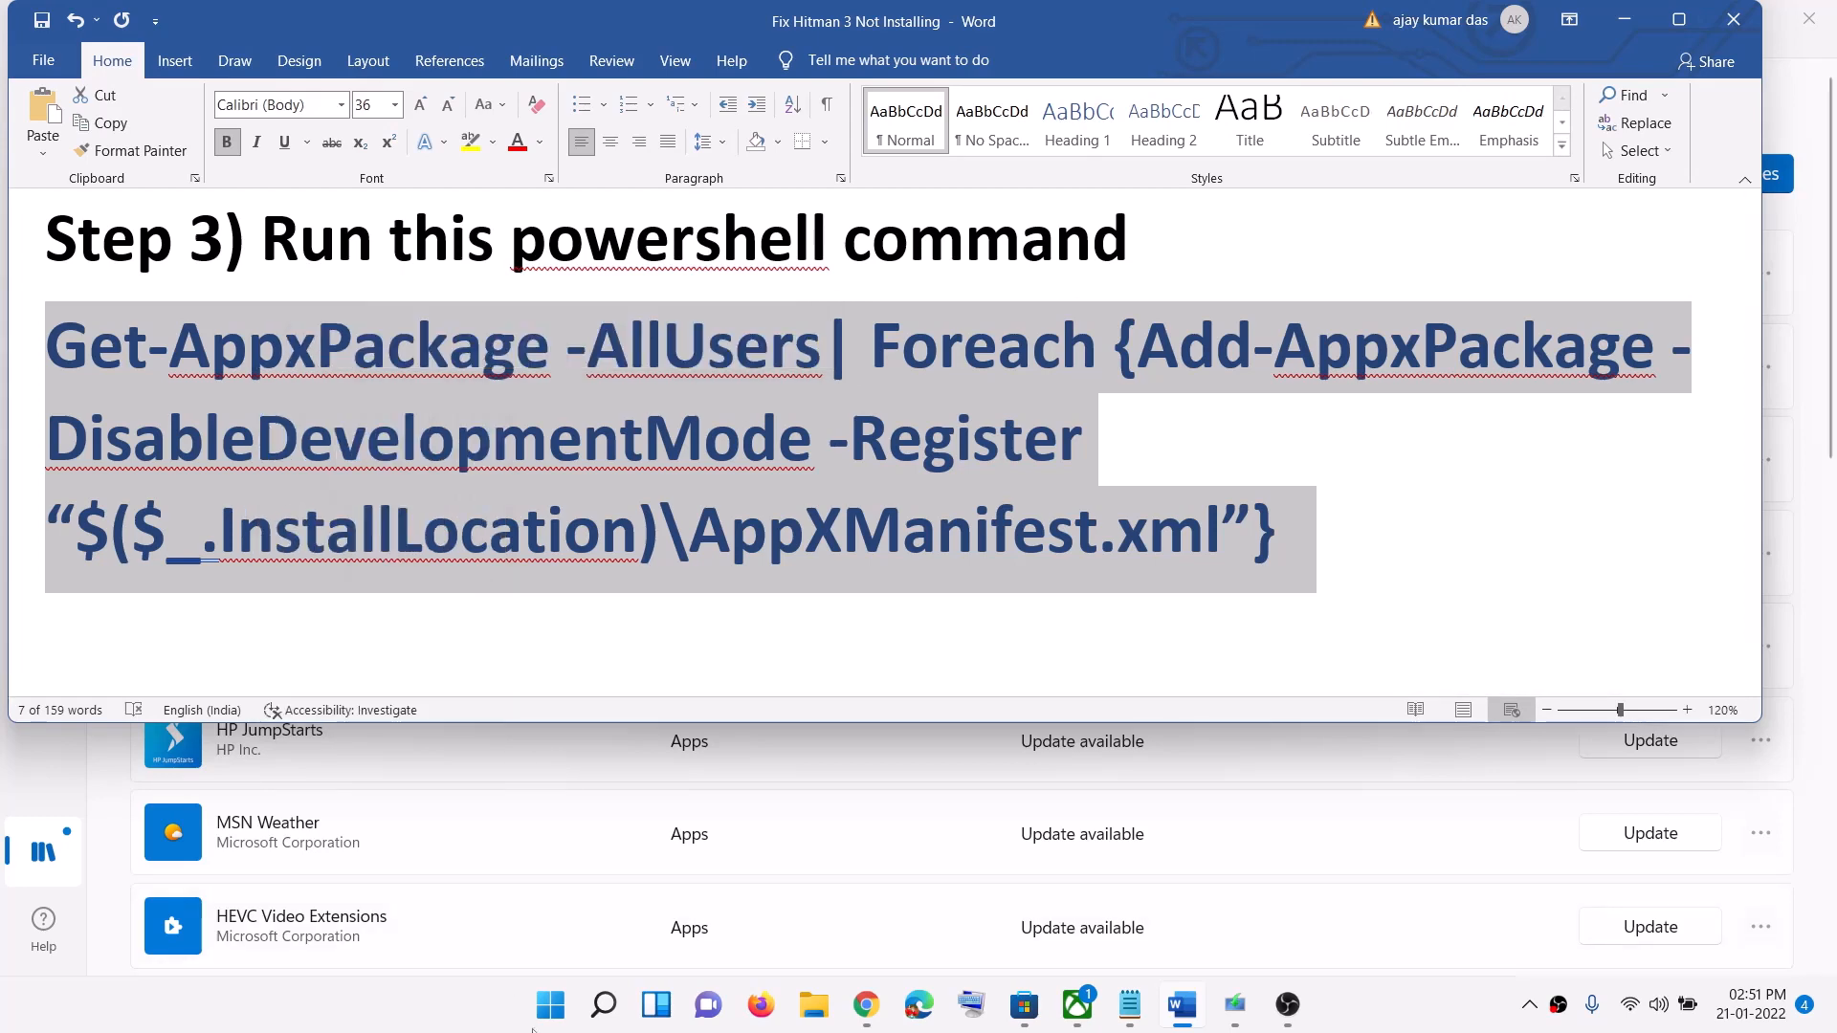
- Find Windows PowerShell by searching for "powersh", run it as administrator and move its window toward the middle of the screen
{"action": "left_click", "coordinate": [553, 1014]}
{"action": "type", "text": "po"}
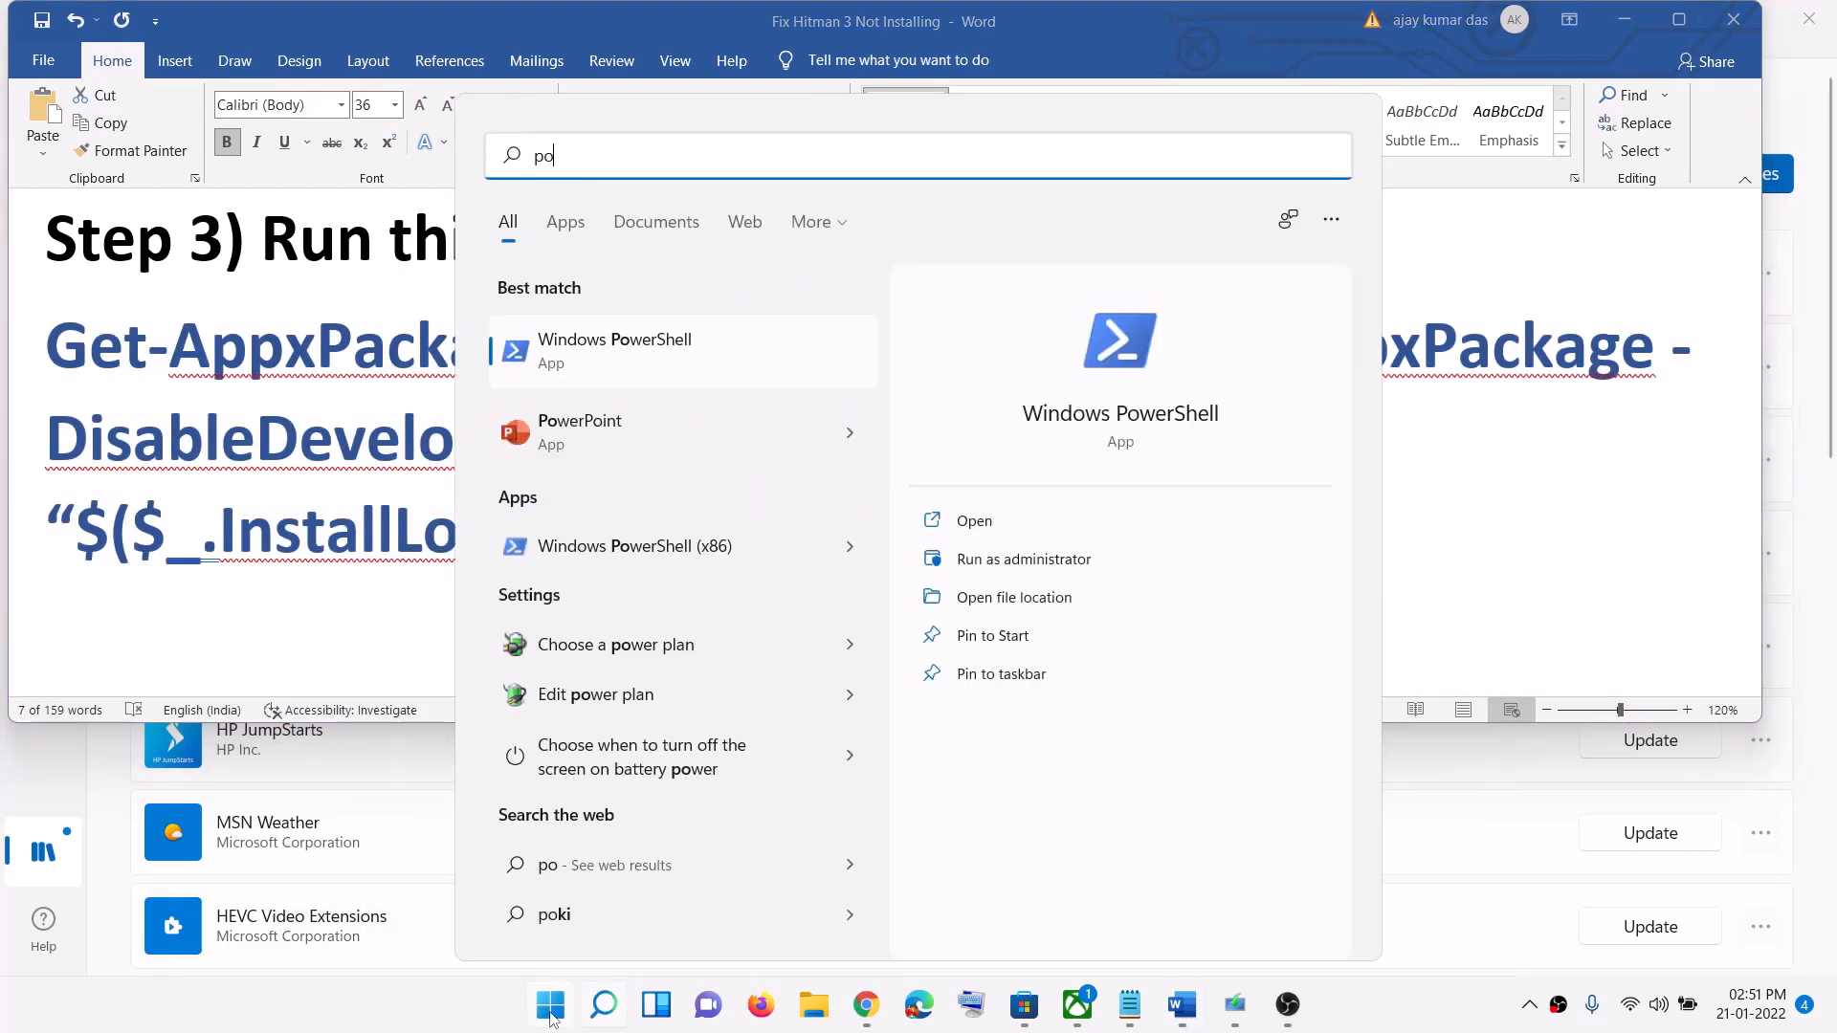
{"action": "type", "text": "wers"}
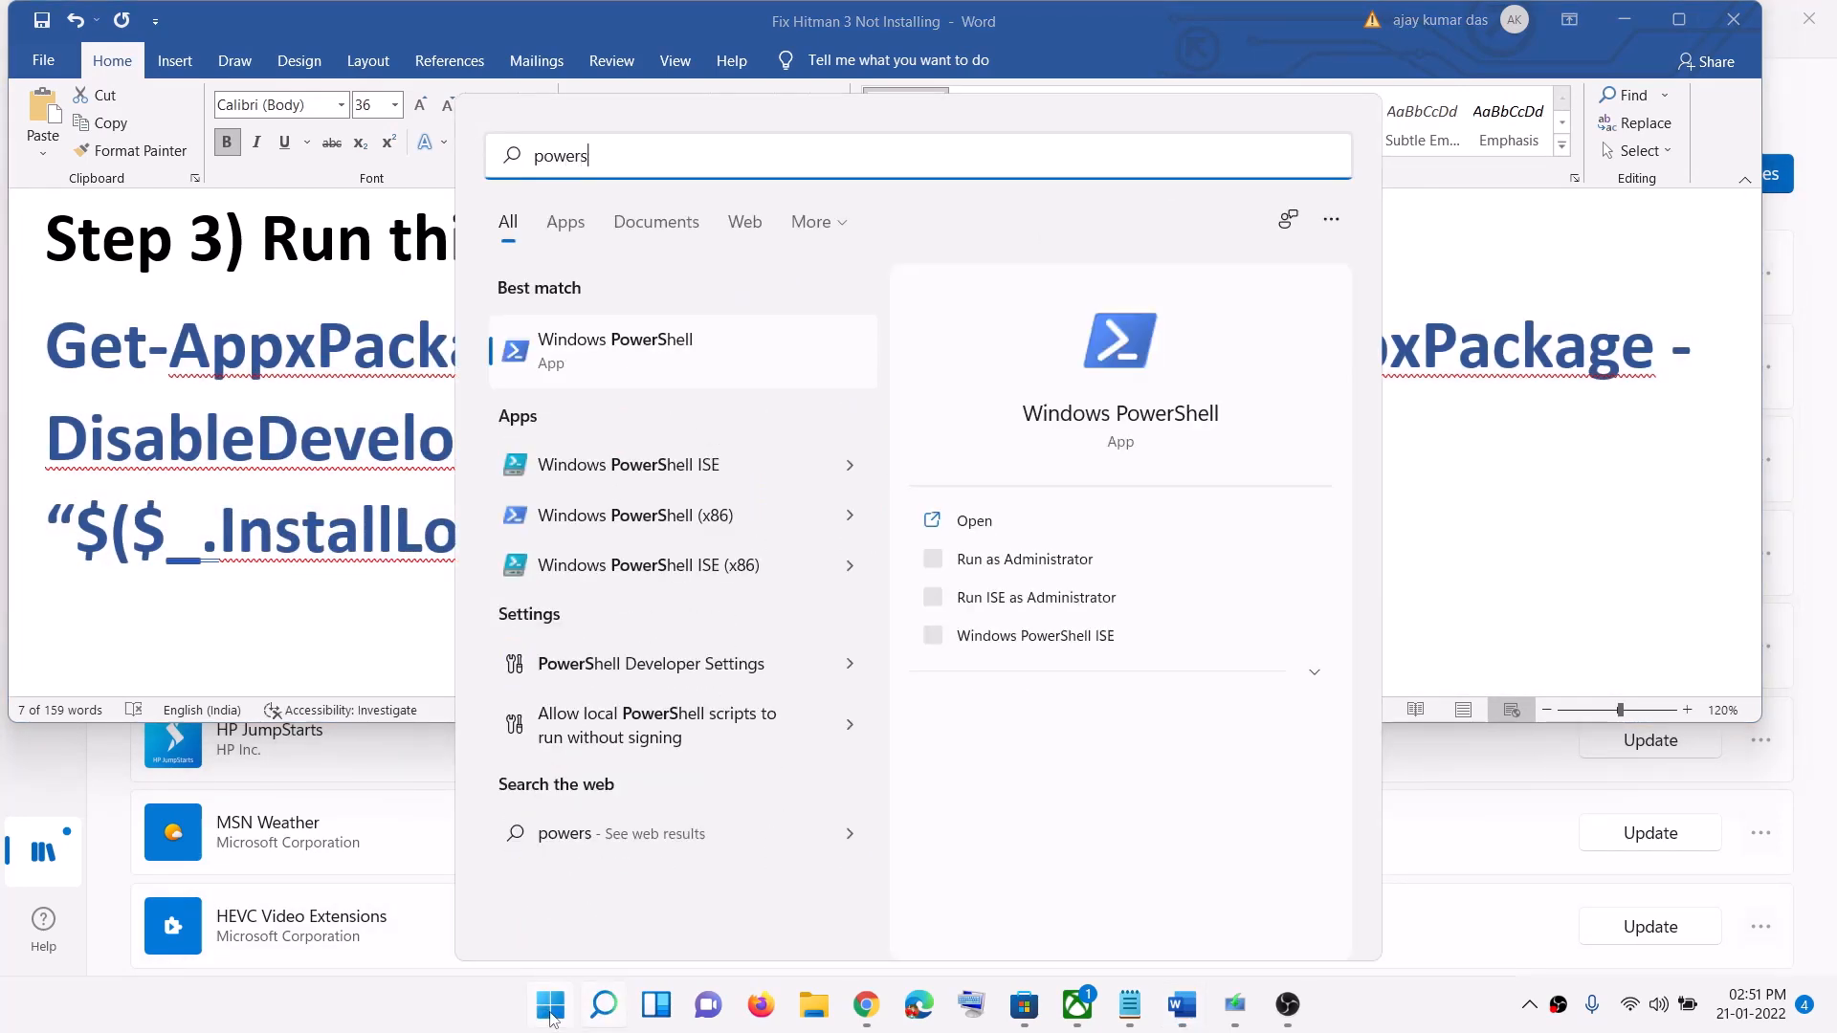
{"action": "type", "text": "h"}
{"action": "right_click", "coordinate": [636, 373]}
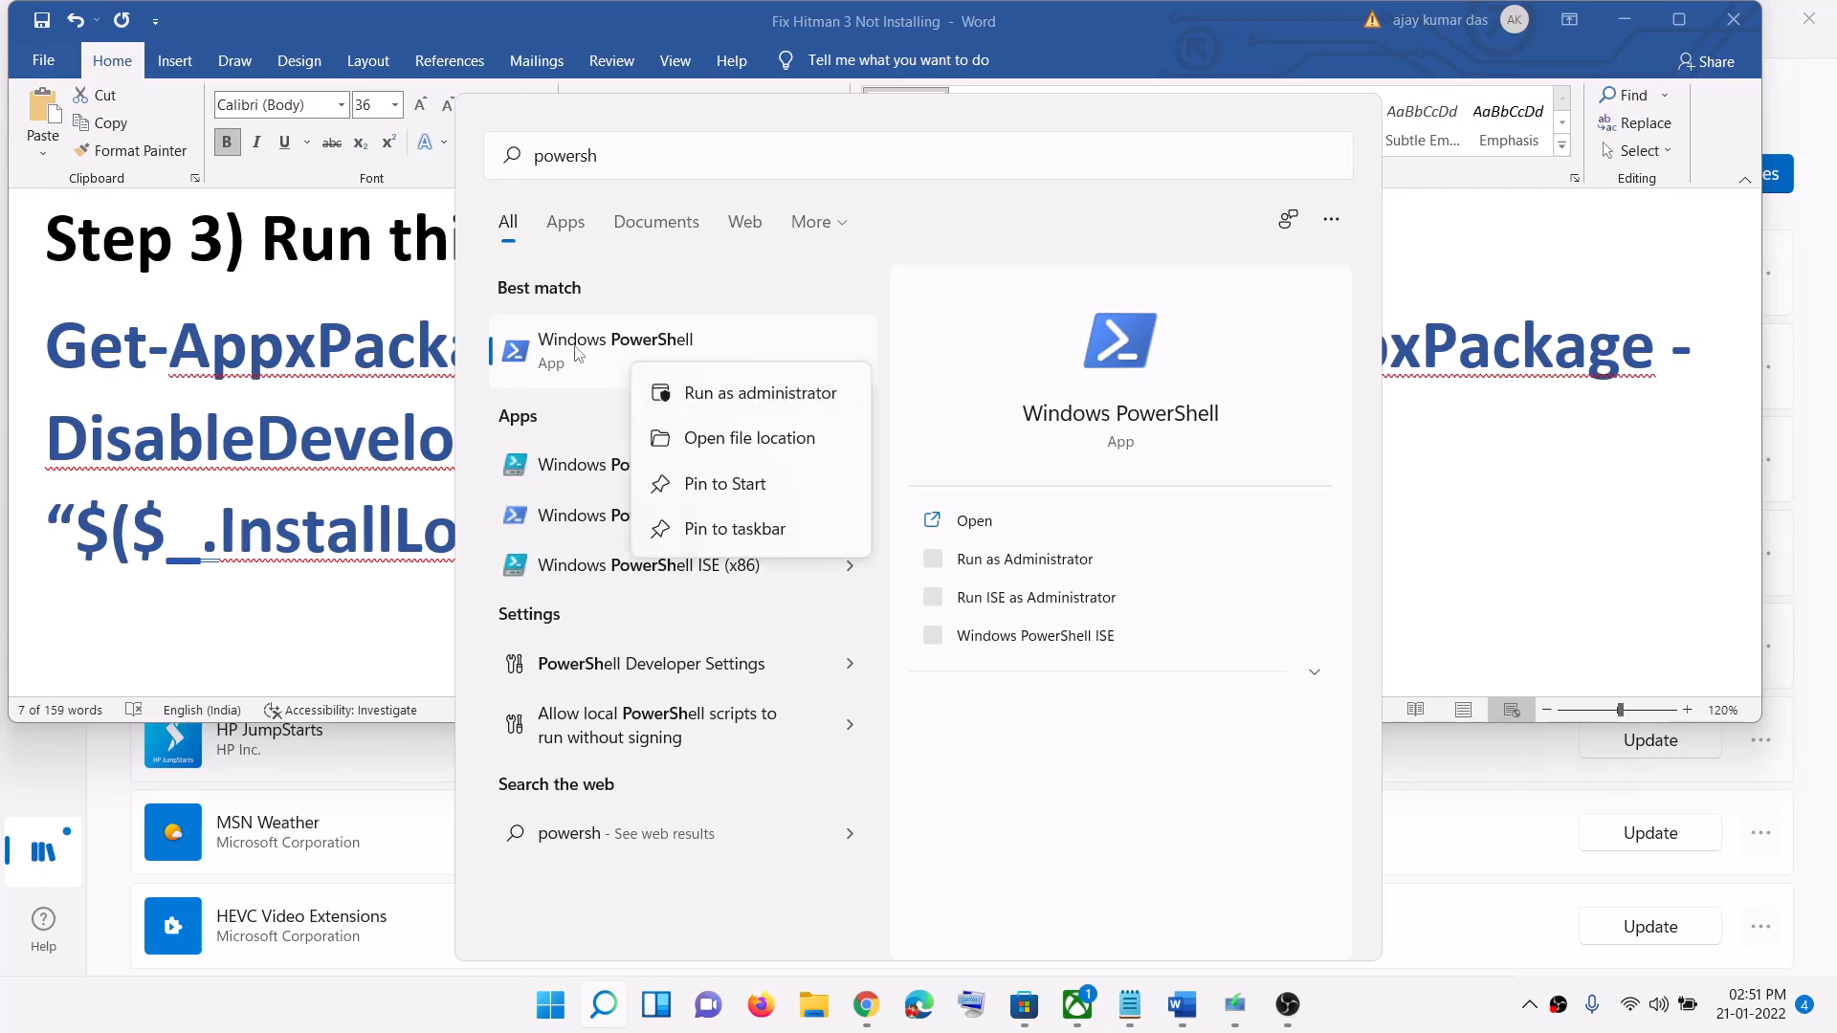
{"action": "left_click", "coordinate": [760, 393]}
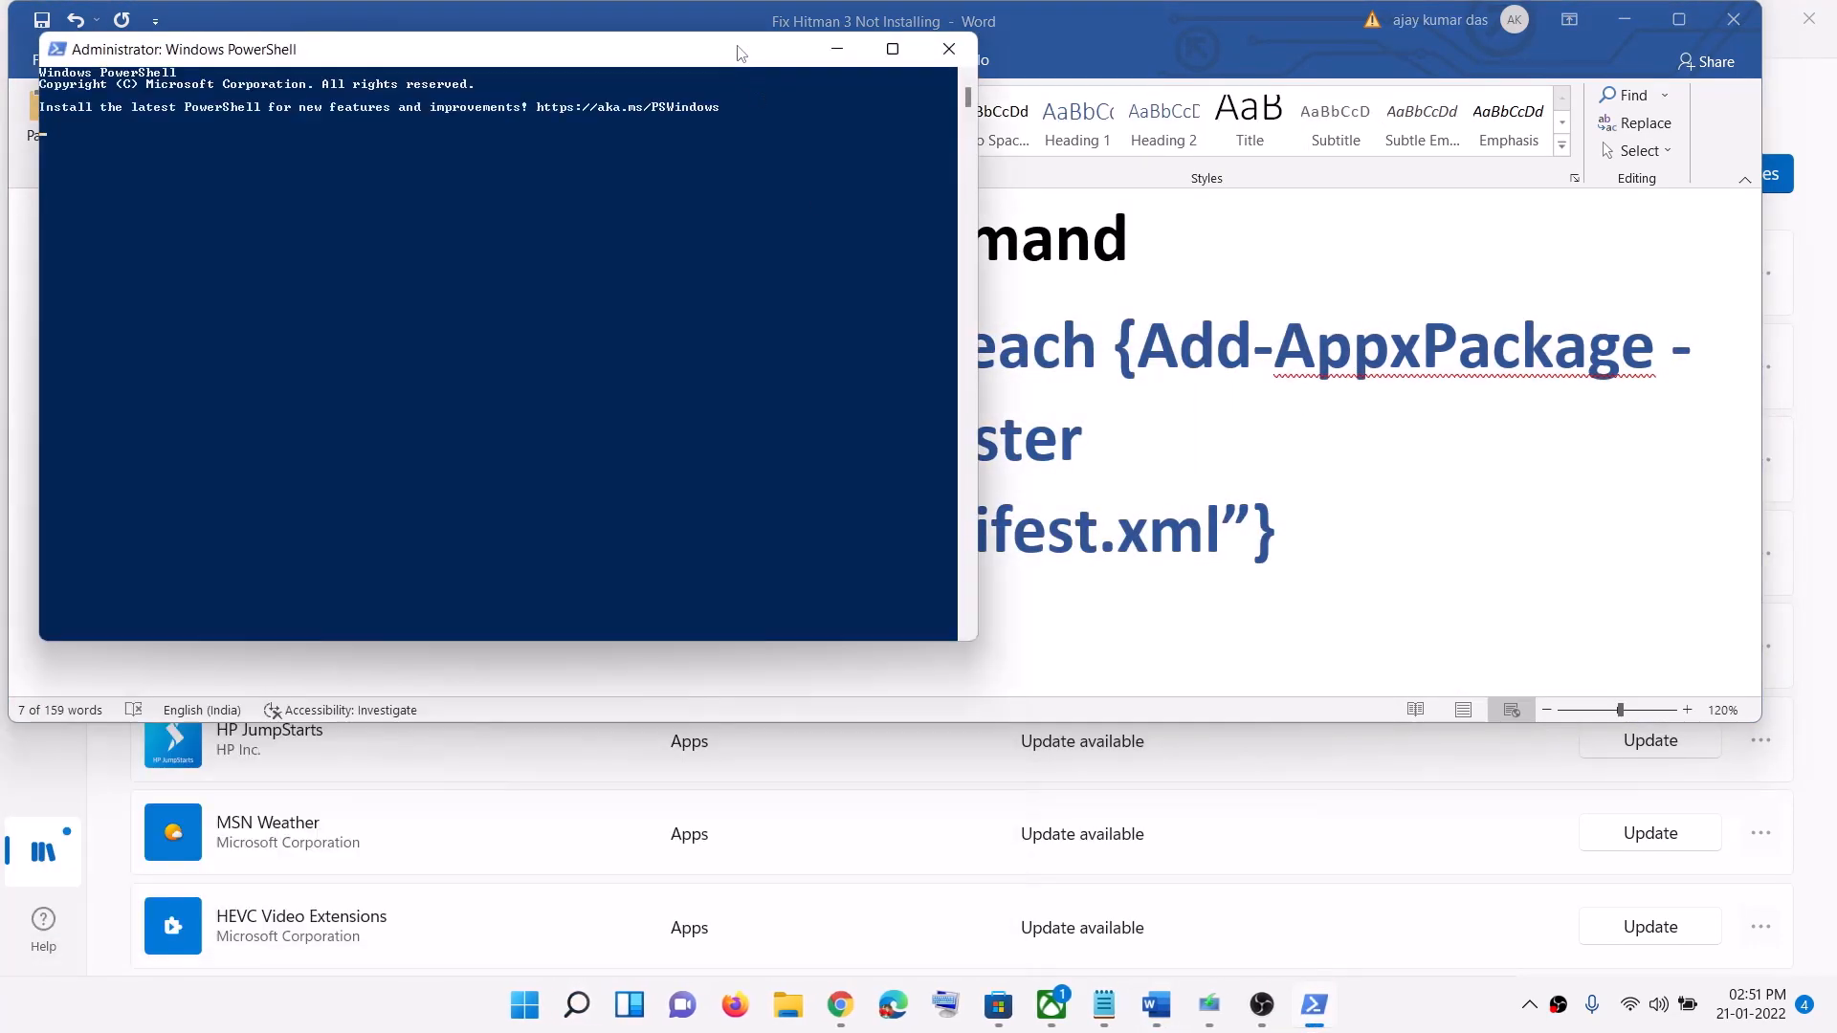
{"action": "left_click_drag", "start_coordinate": [738, 53], "coordinate": [1092, 261]}
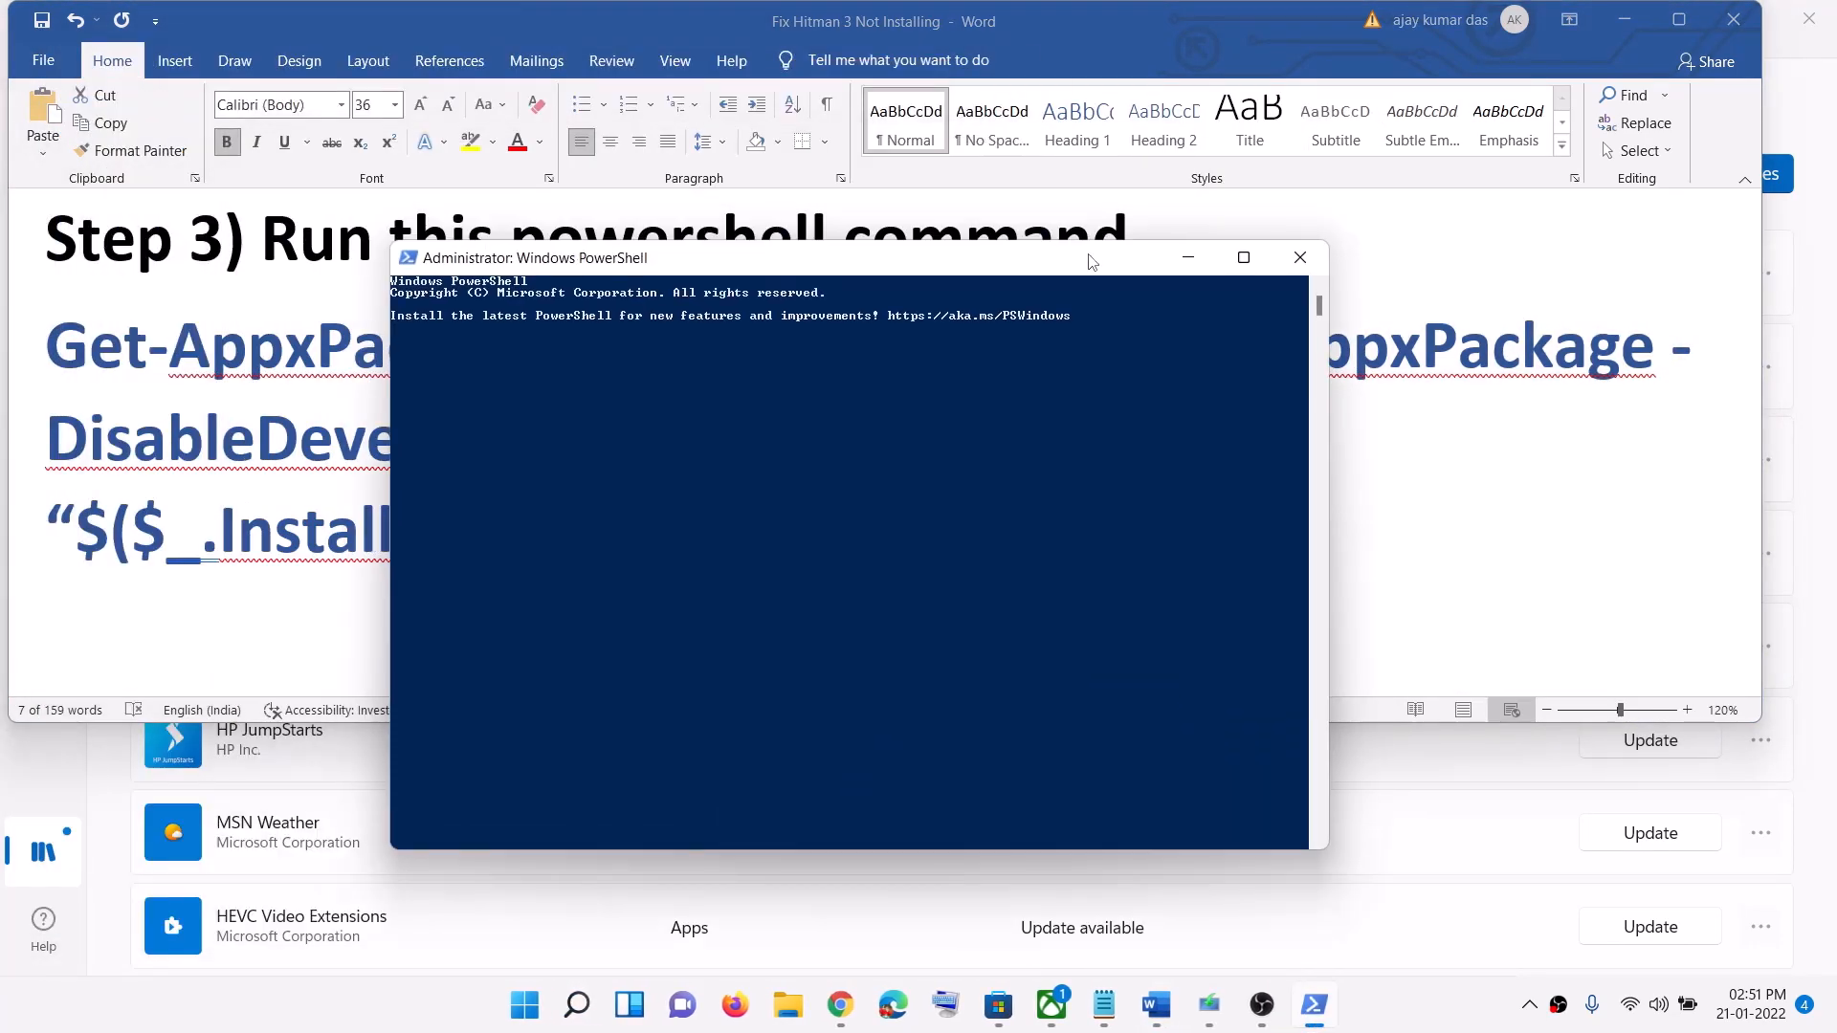
- Paste and run the copied Get-AppxPackage command in the administrator PowerShell, and close its window once the packages are re-registered
{"action": "right_click", "coordinate": [881, 402]}
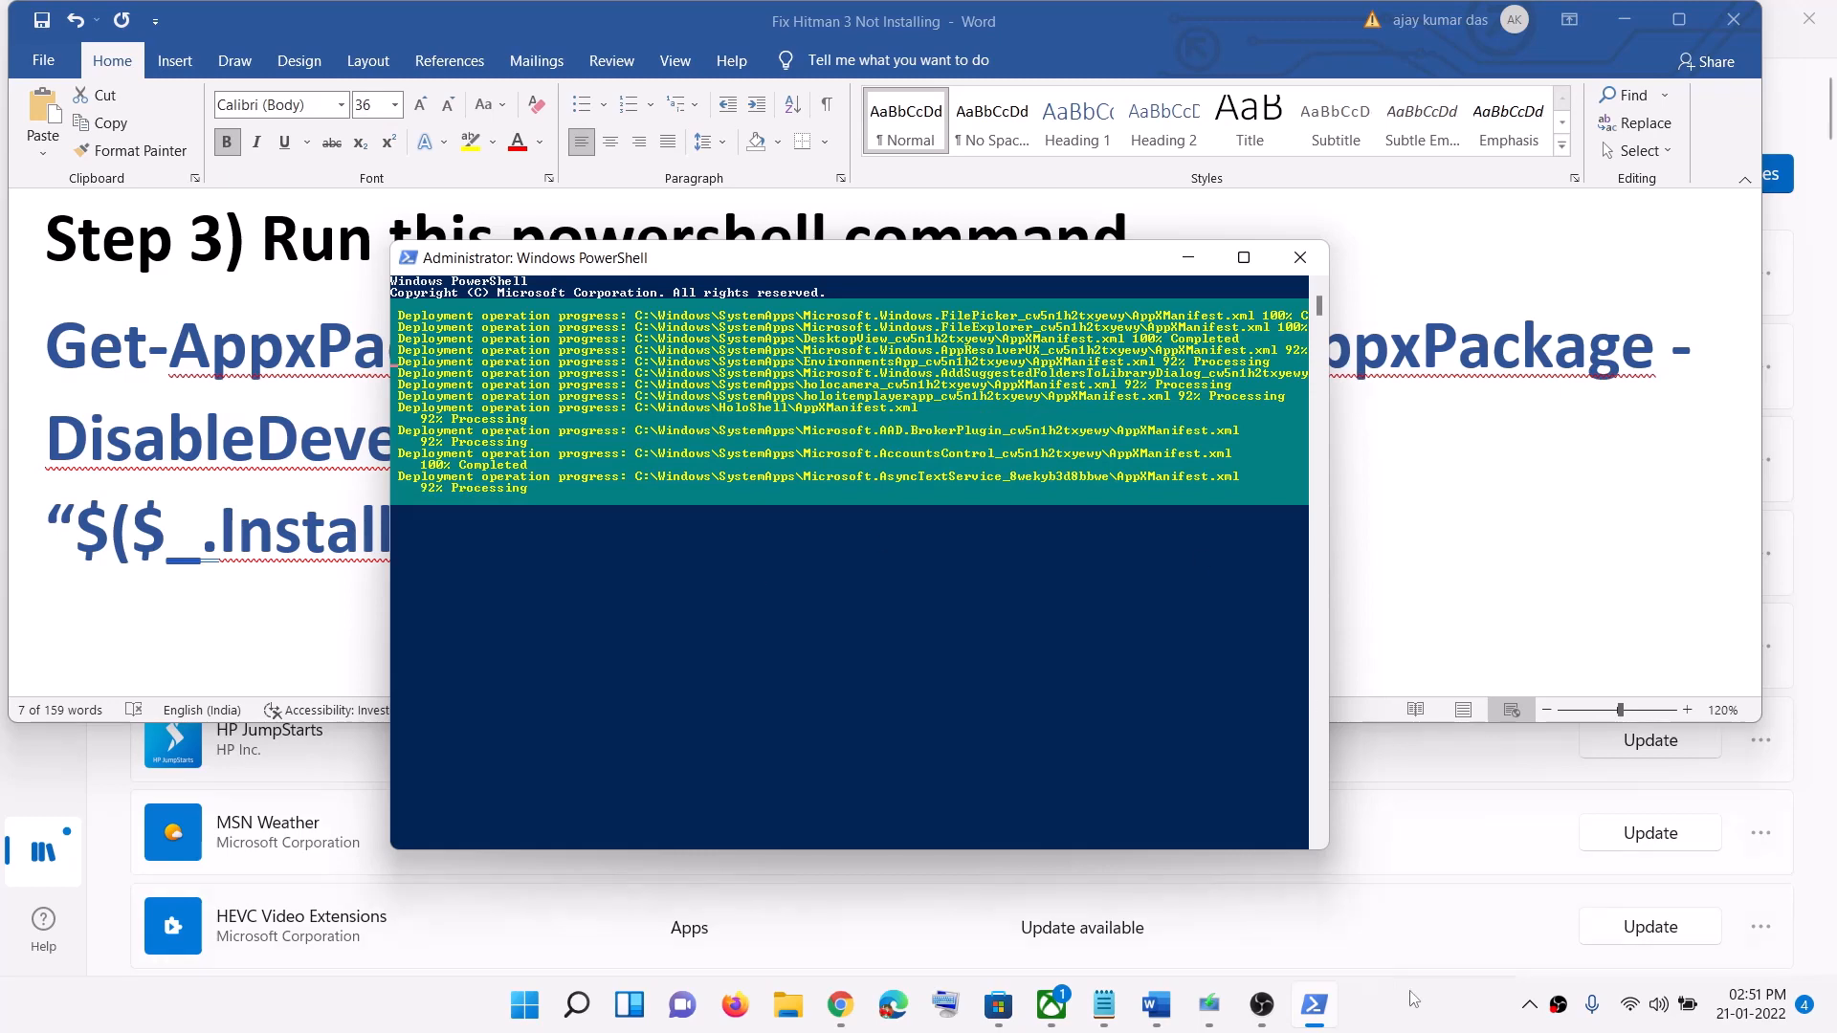
{"action": "left_click", "coordinate": [1427, 1019]}
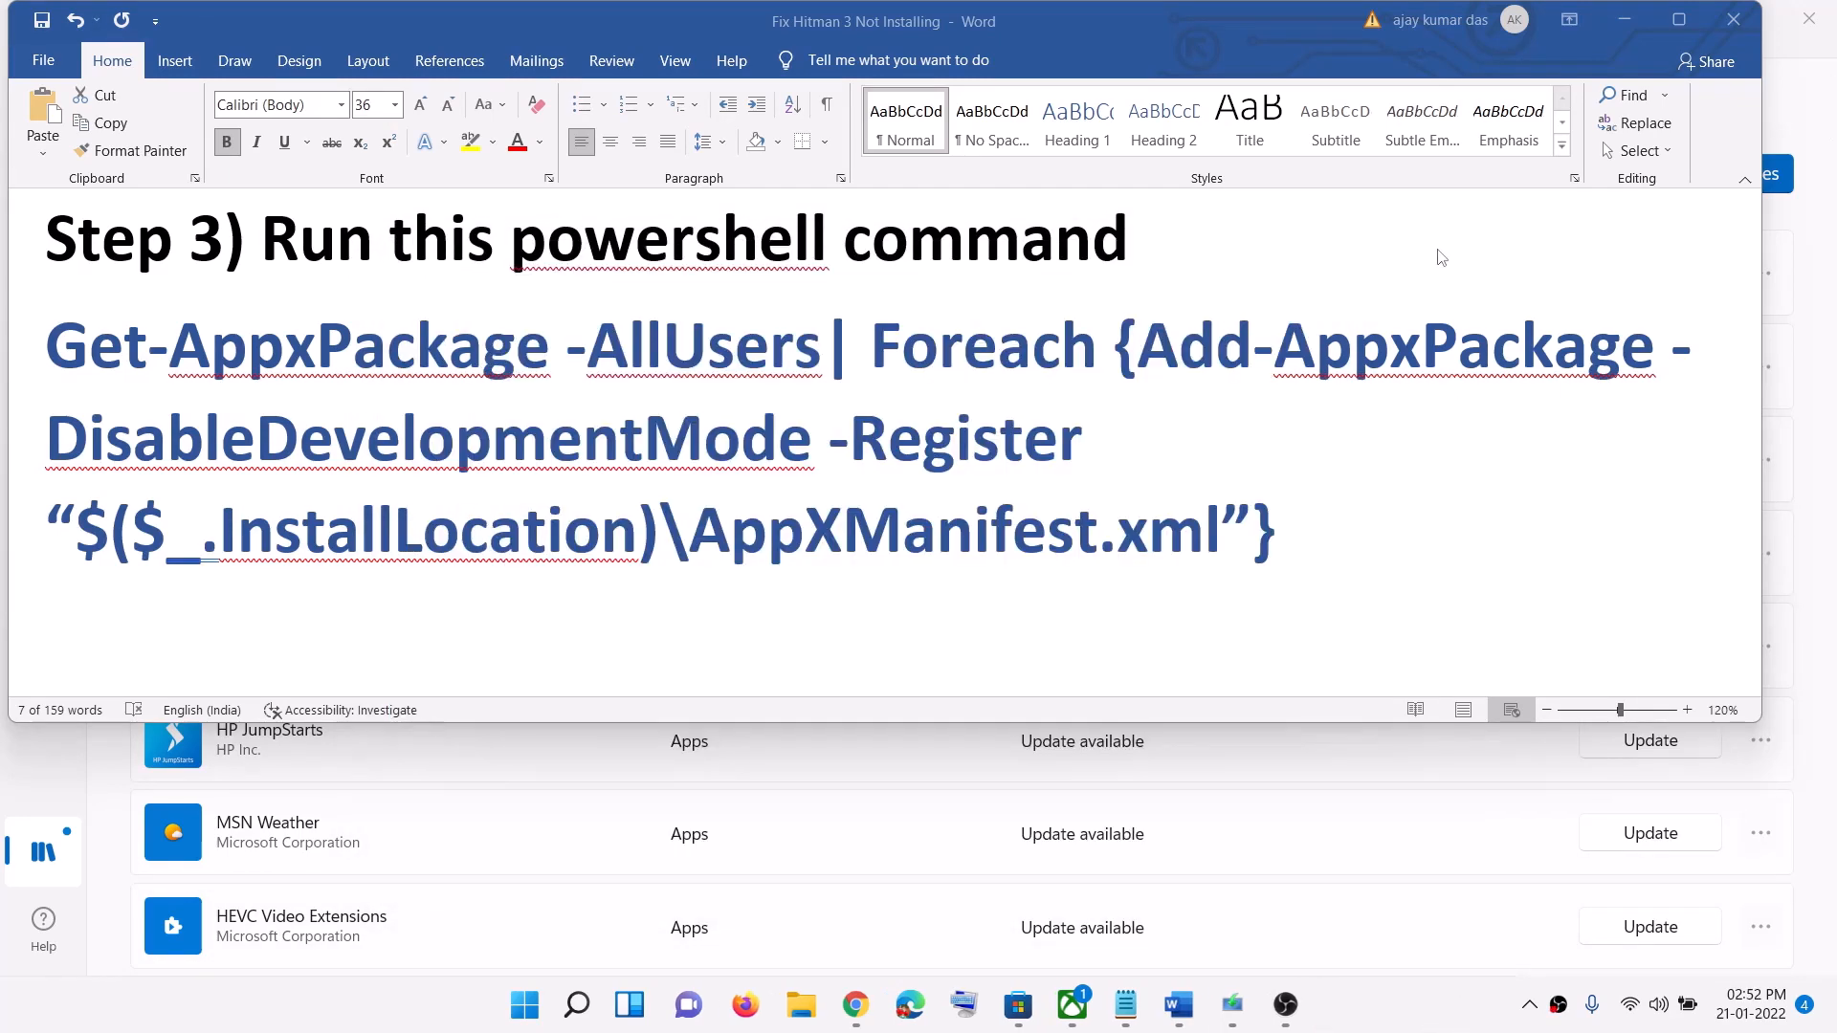
{"action": "left_click", "coordinate": [1299, 258]}
- Go to Step 4 in the Word notes and highlight the Repair/reset Xbox App/Store instruction
{"action": "scroll", "coordinate": [564, 396], "scroll_direction": "down", "scroll_amount": 3}
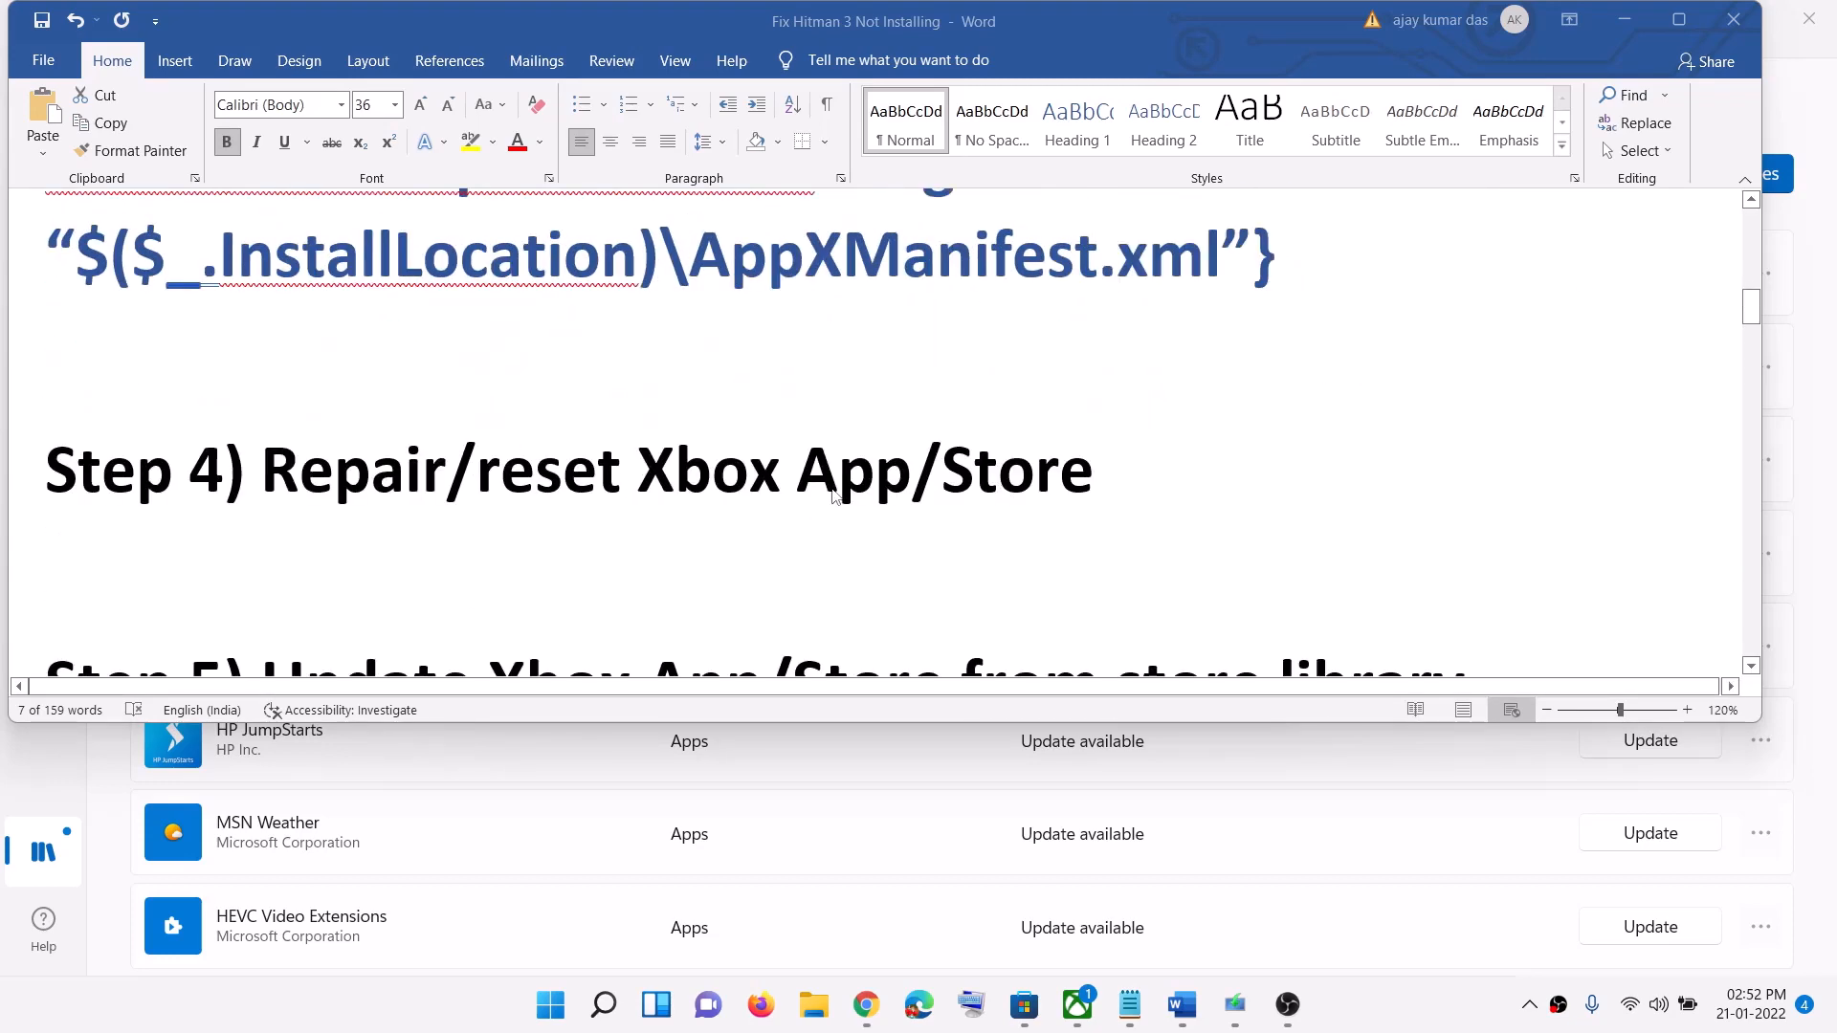
{"action": "left_click", "coordinate": [1016, 486]}
{"action": "left_click_drag", "start_coordinate": [439, 471], "coordinate": [1096, 473]}
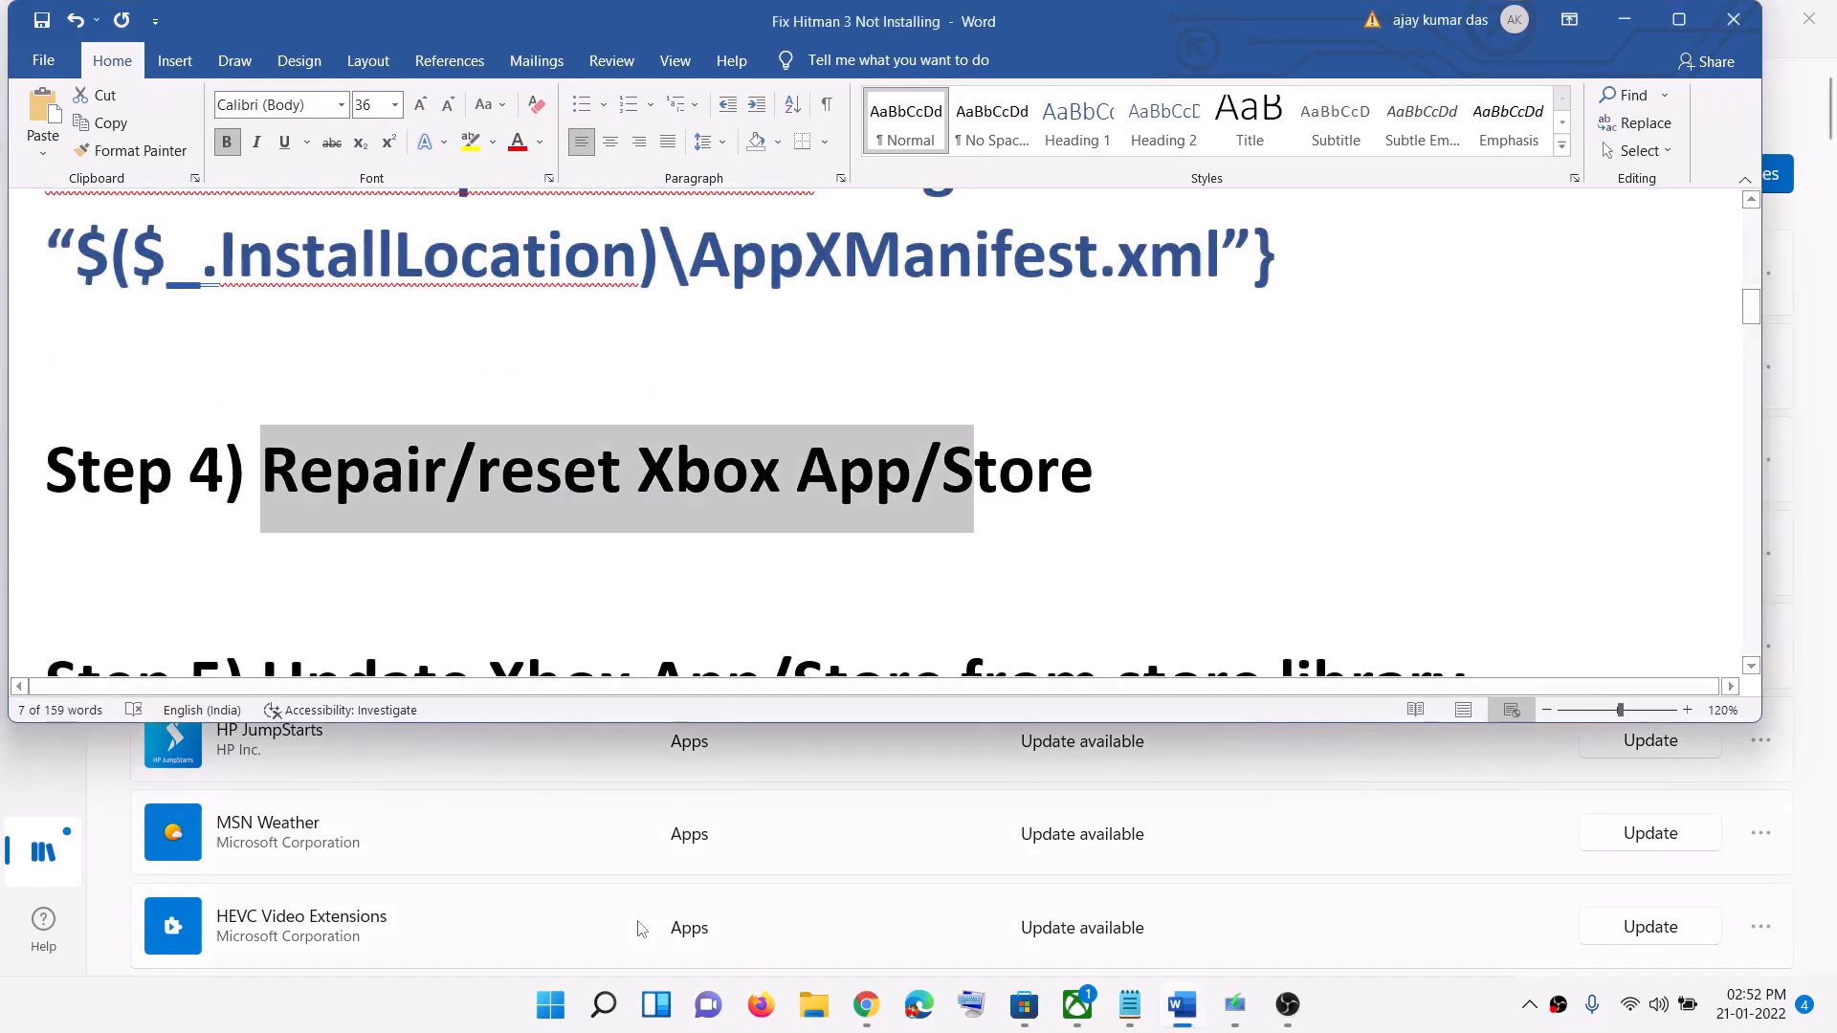
- Search Windows for "xbox" and open the Xbox app's settings page
{"action": "left_click", "coordinate": [550, 1004]}
{"action": "type", "text": "xb"}
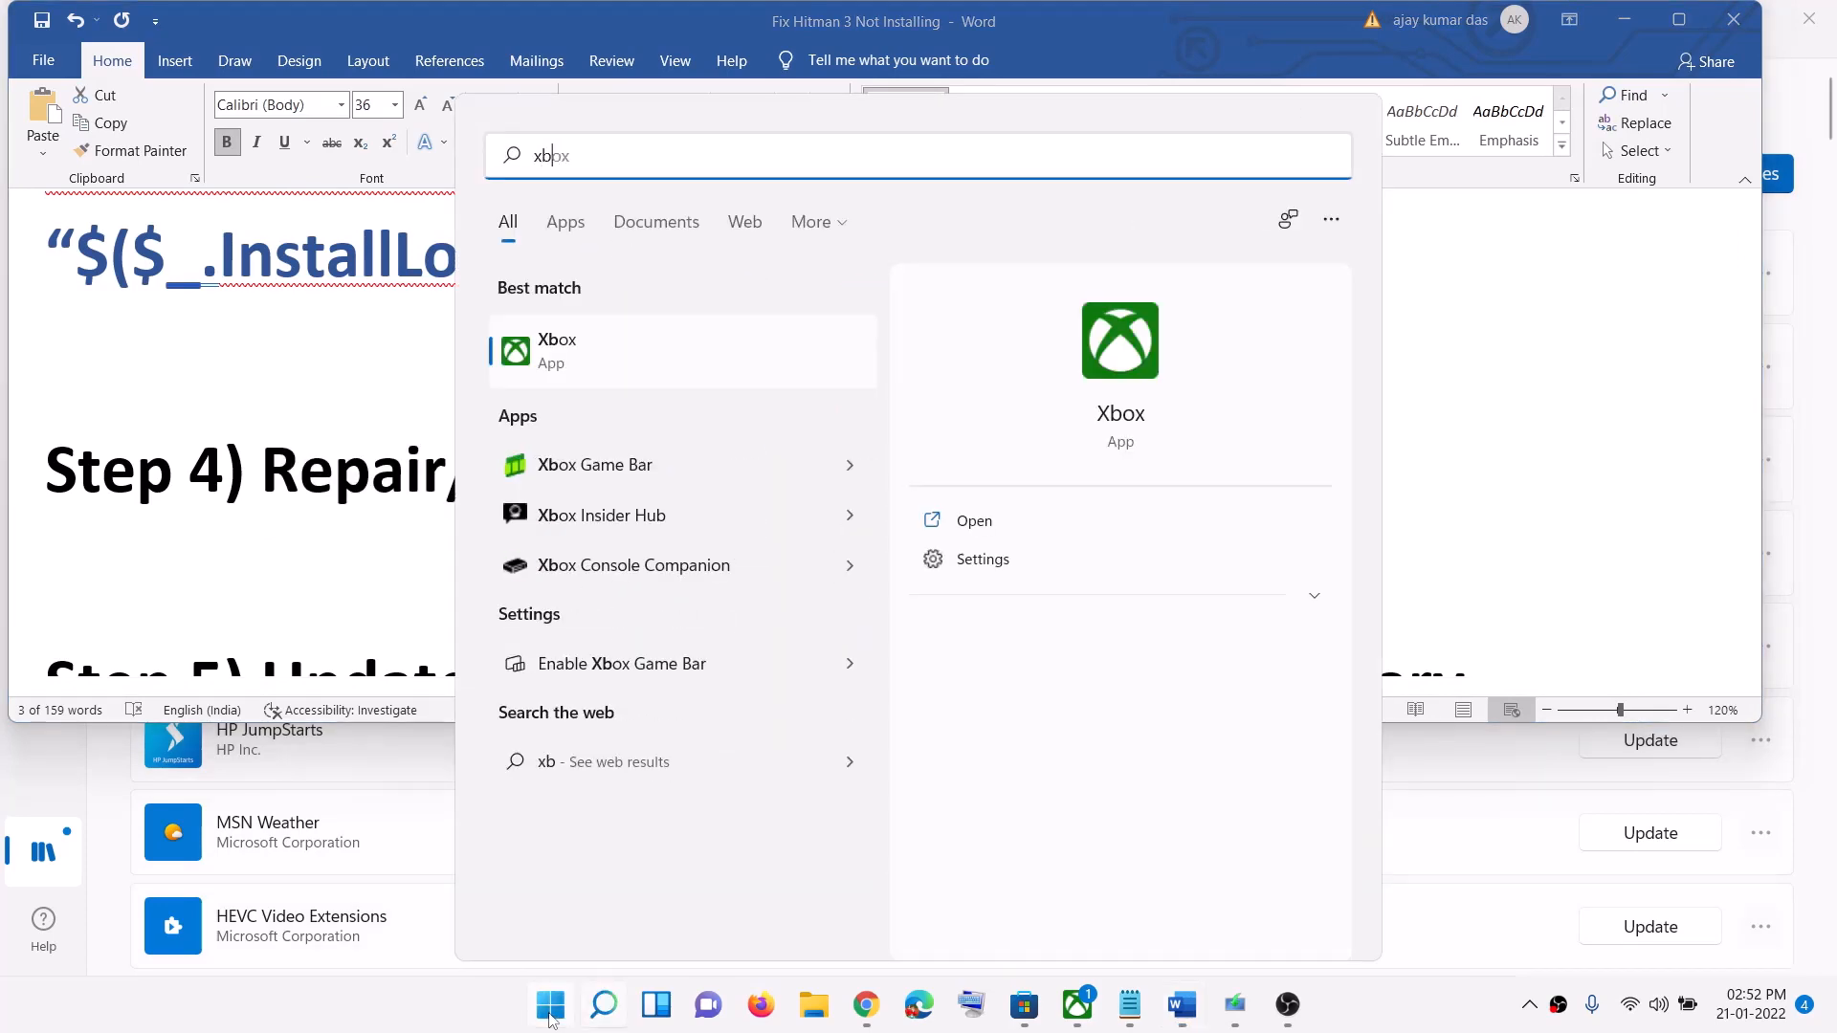
{"action": "type", "text": "ox"}
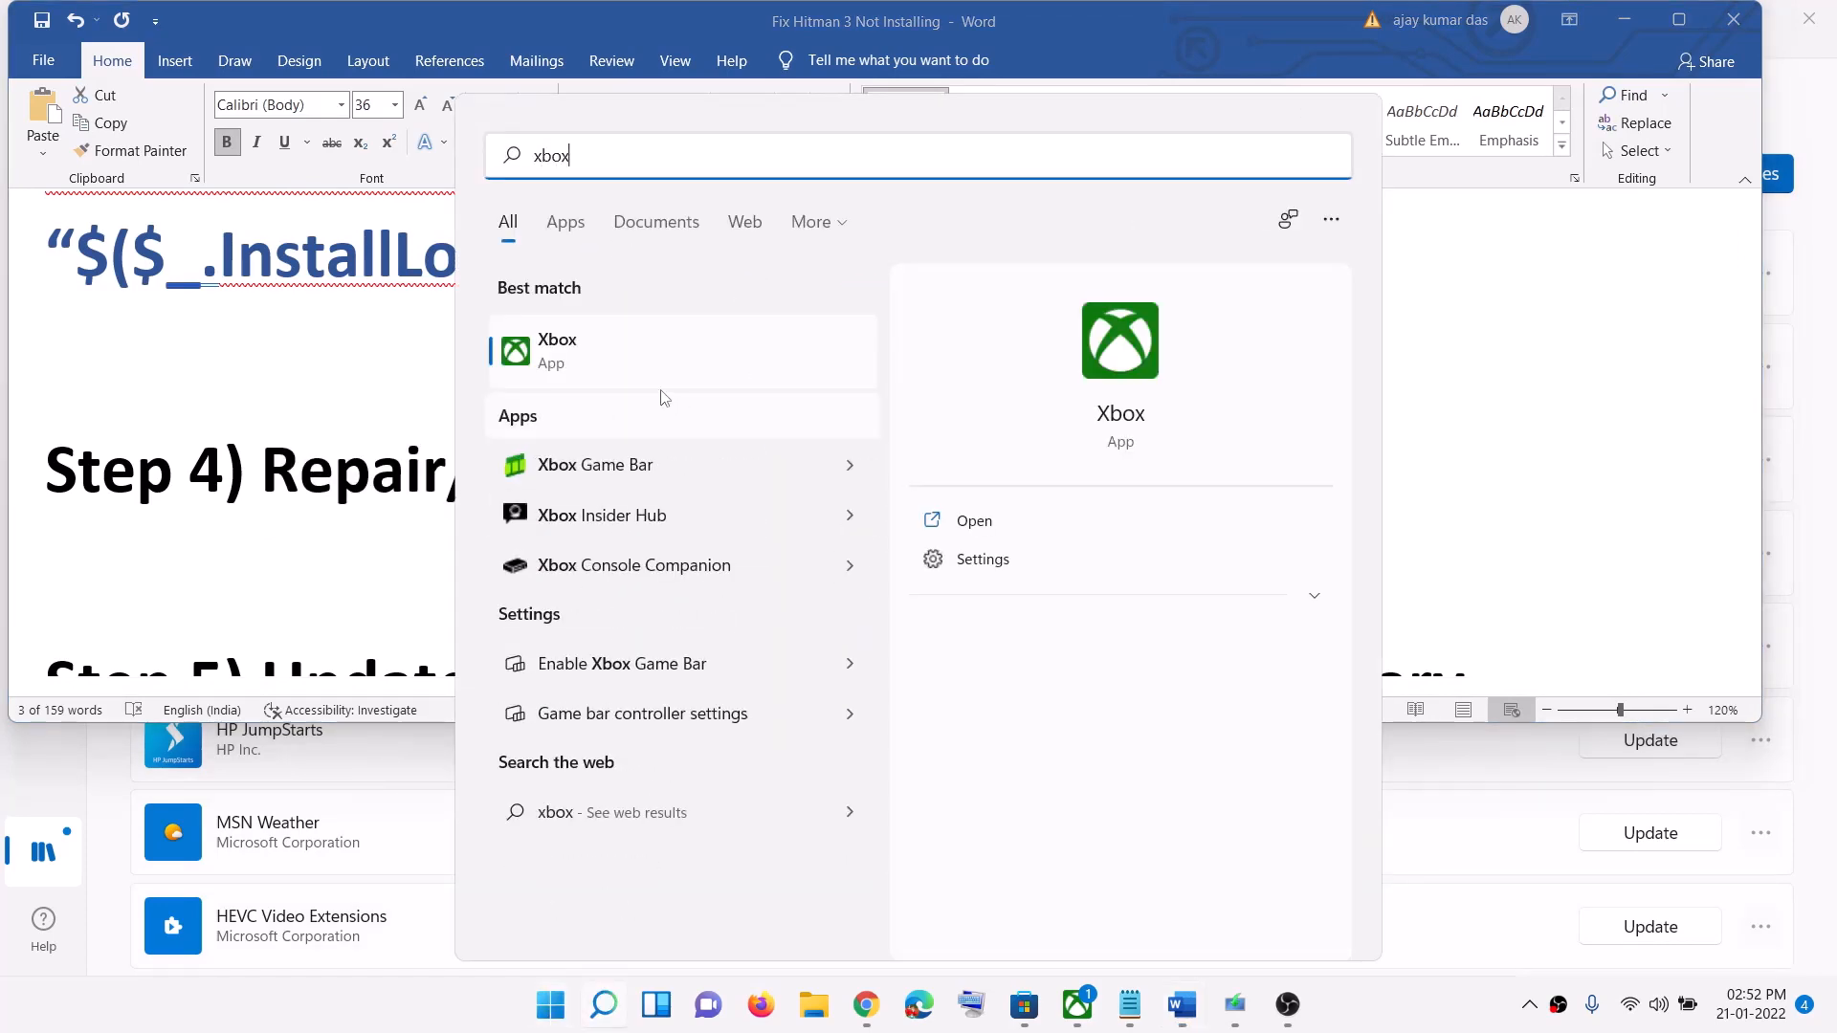
{"action": "right_click", "coordinate": [641, 357]}
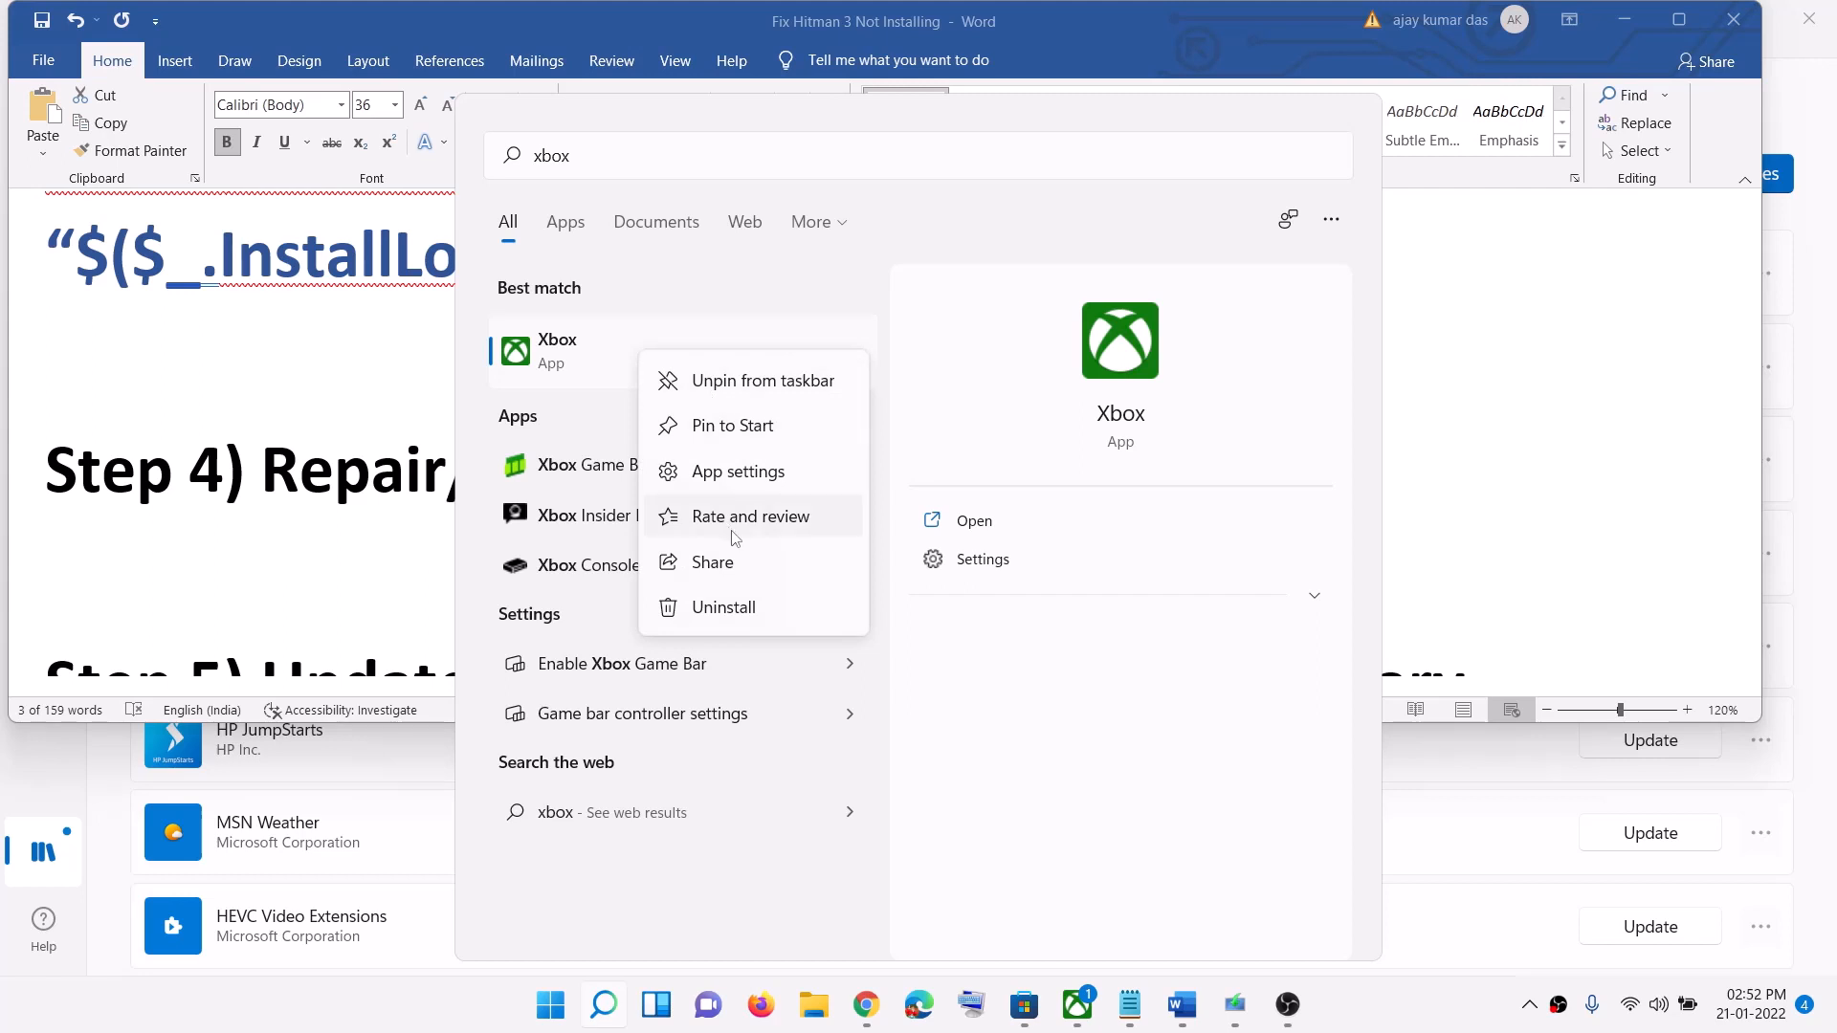
{"action": "left_click", "coordinate": [775, 478]}
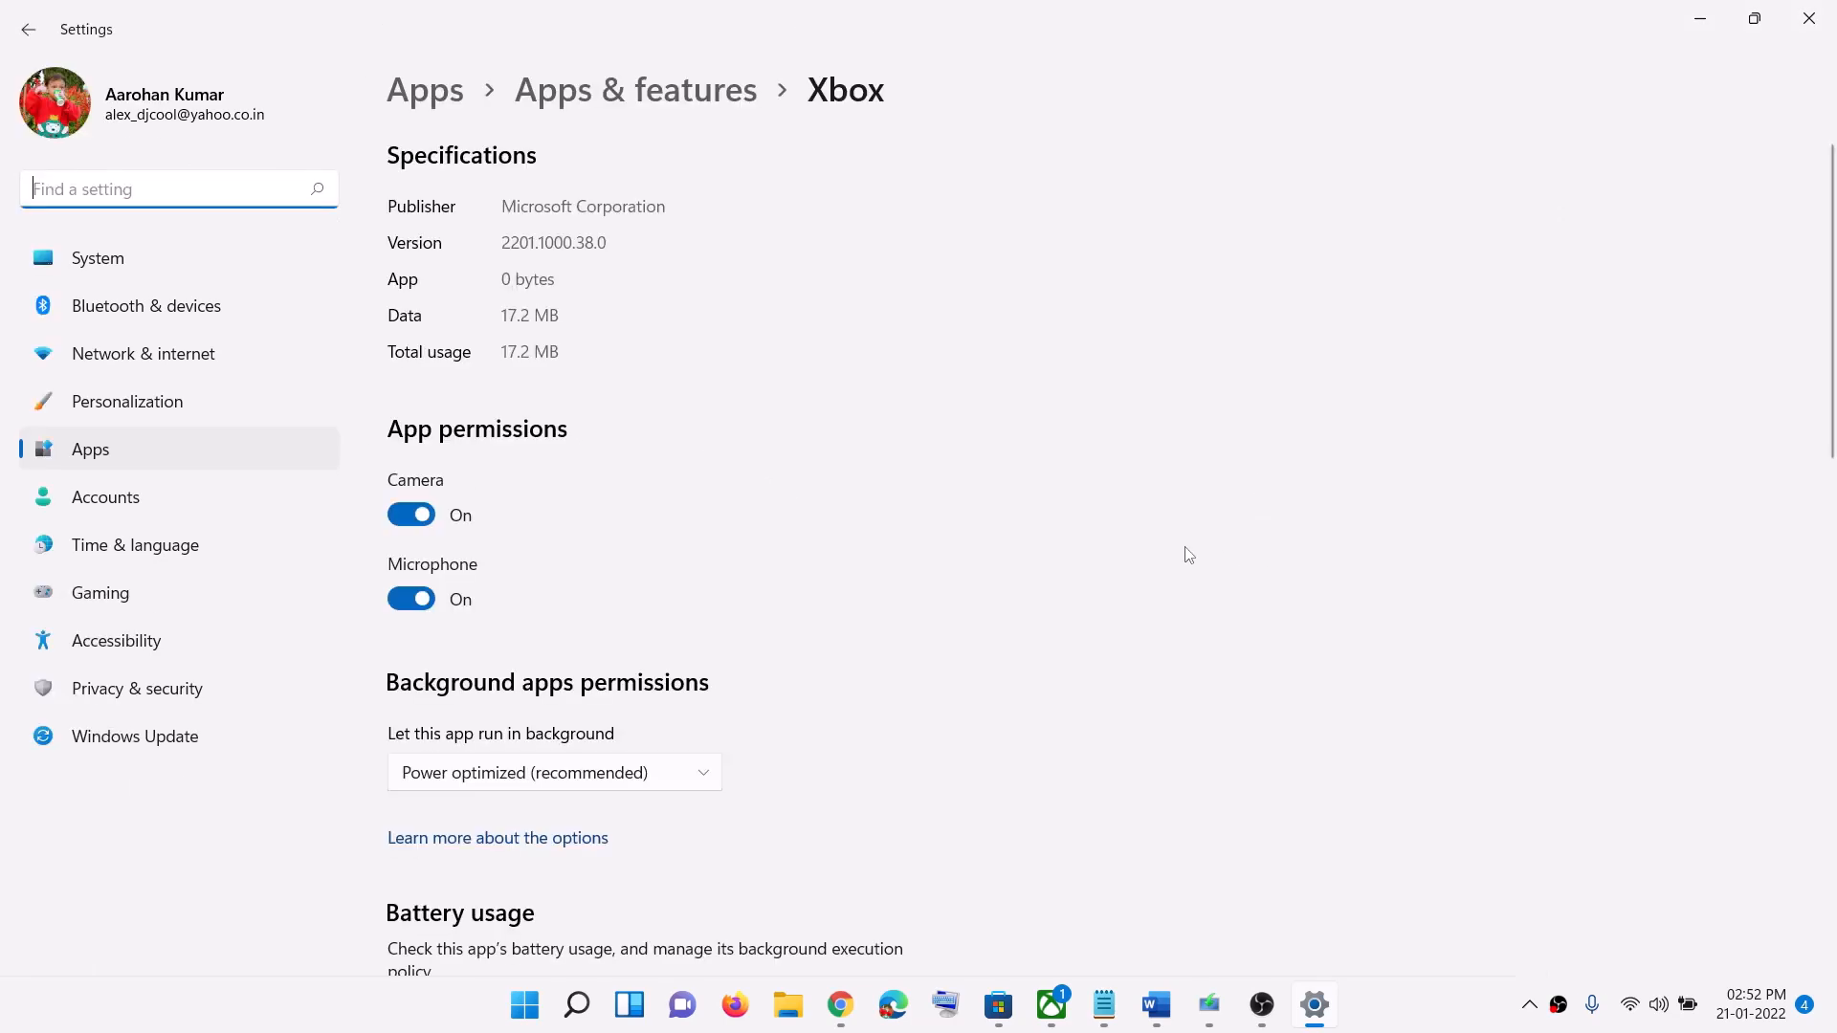
- Repair the Xbox app, reset it as well and confirm deleting its data
{"action": "scroll", "coordinate": [726, 635], "scroll_direction": "down", "scroll_amount": 8}
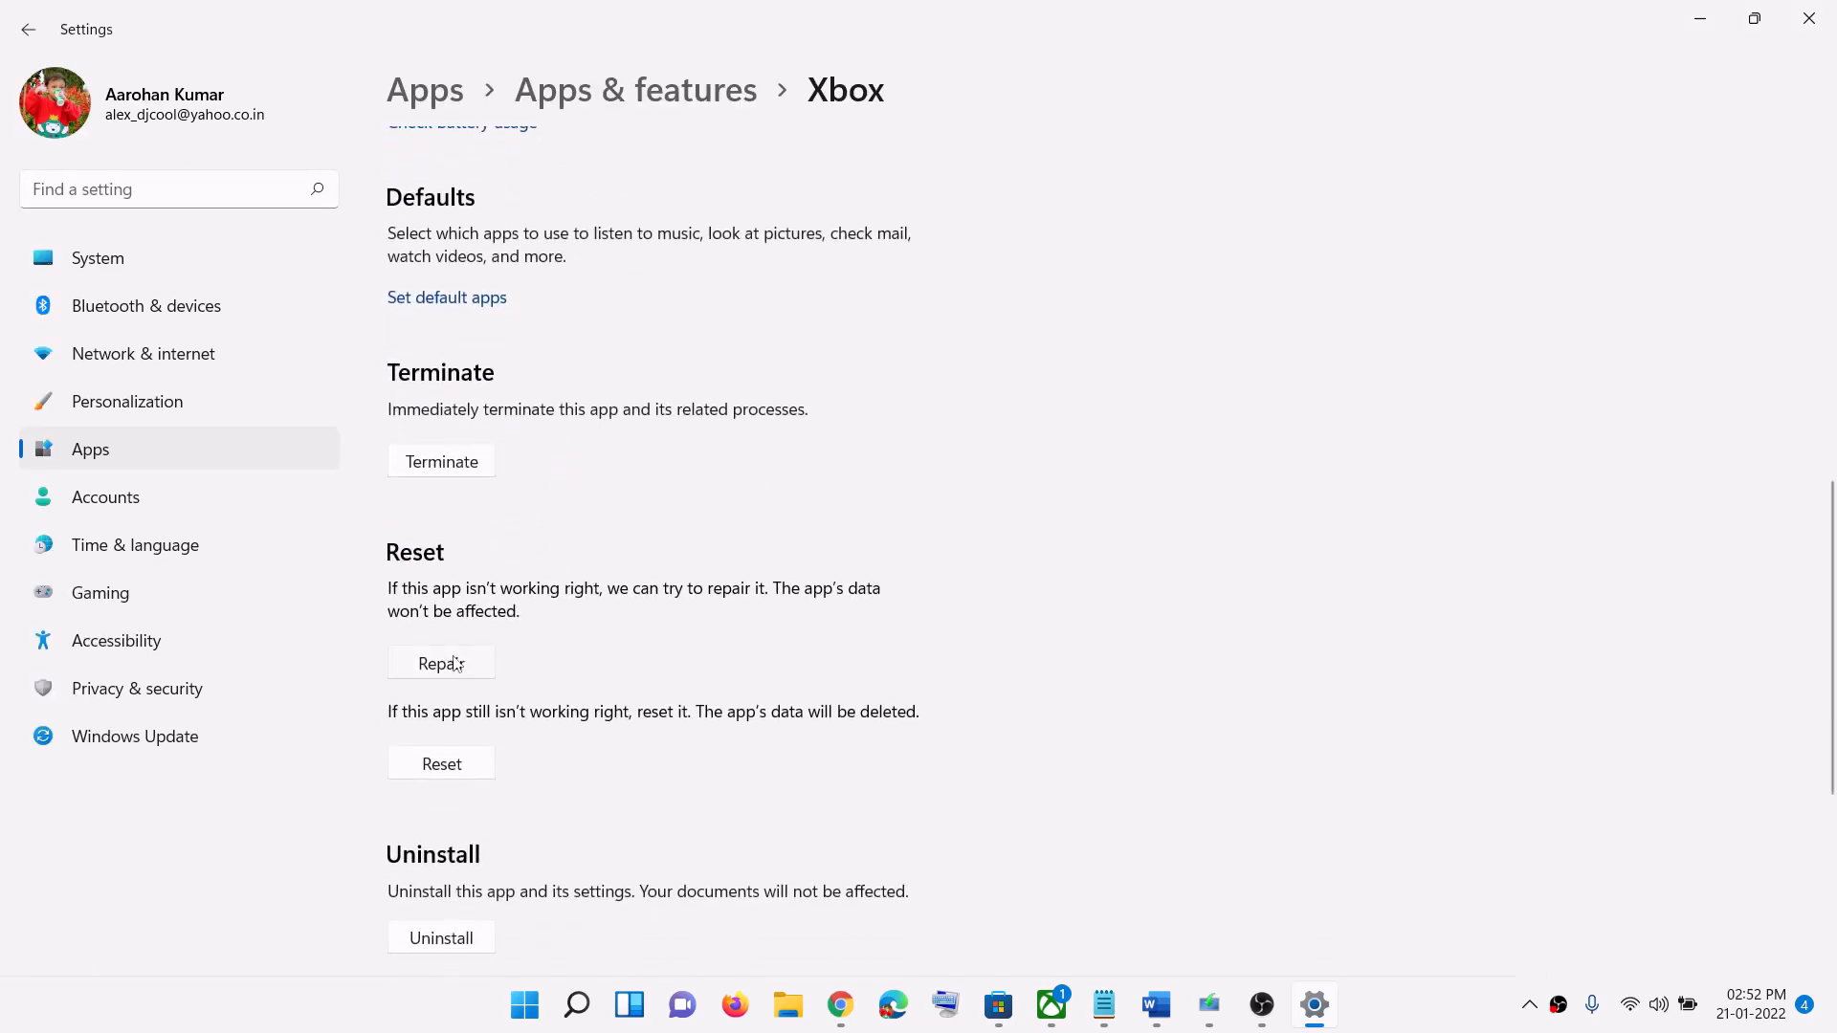
{"action": "left_click", "coordinate": [441, 664]}
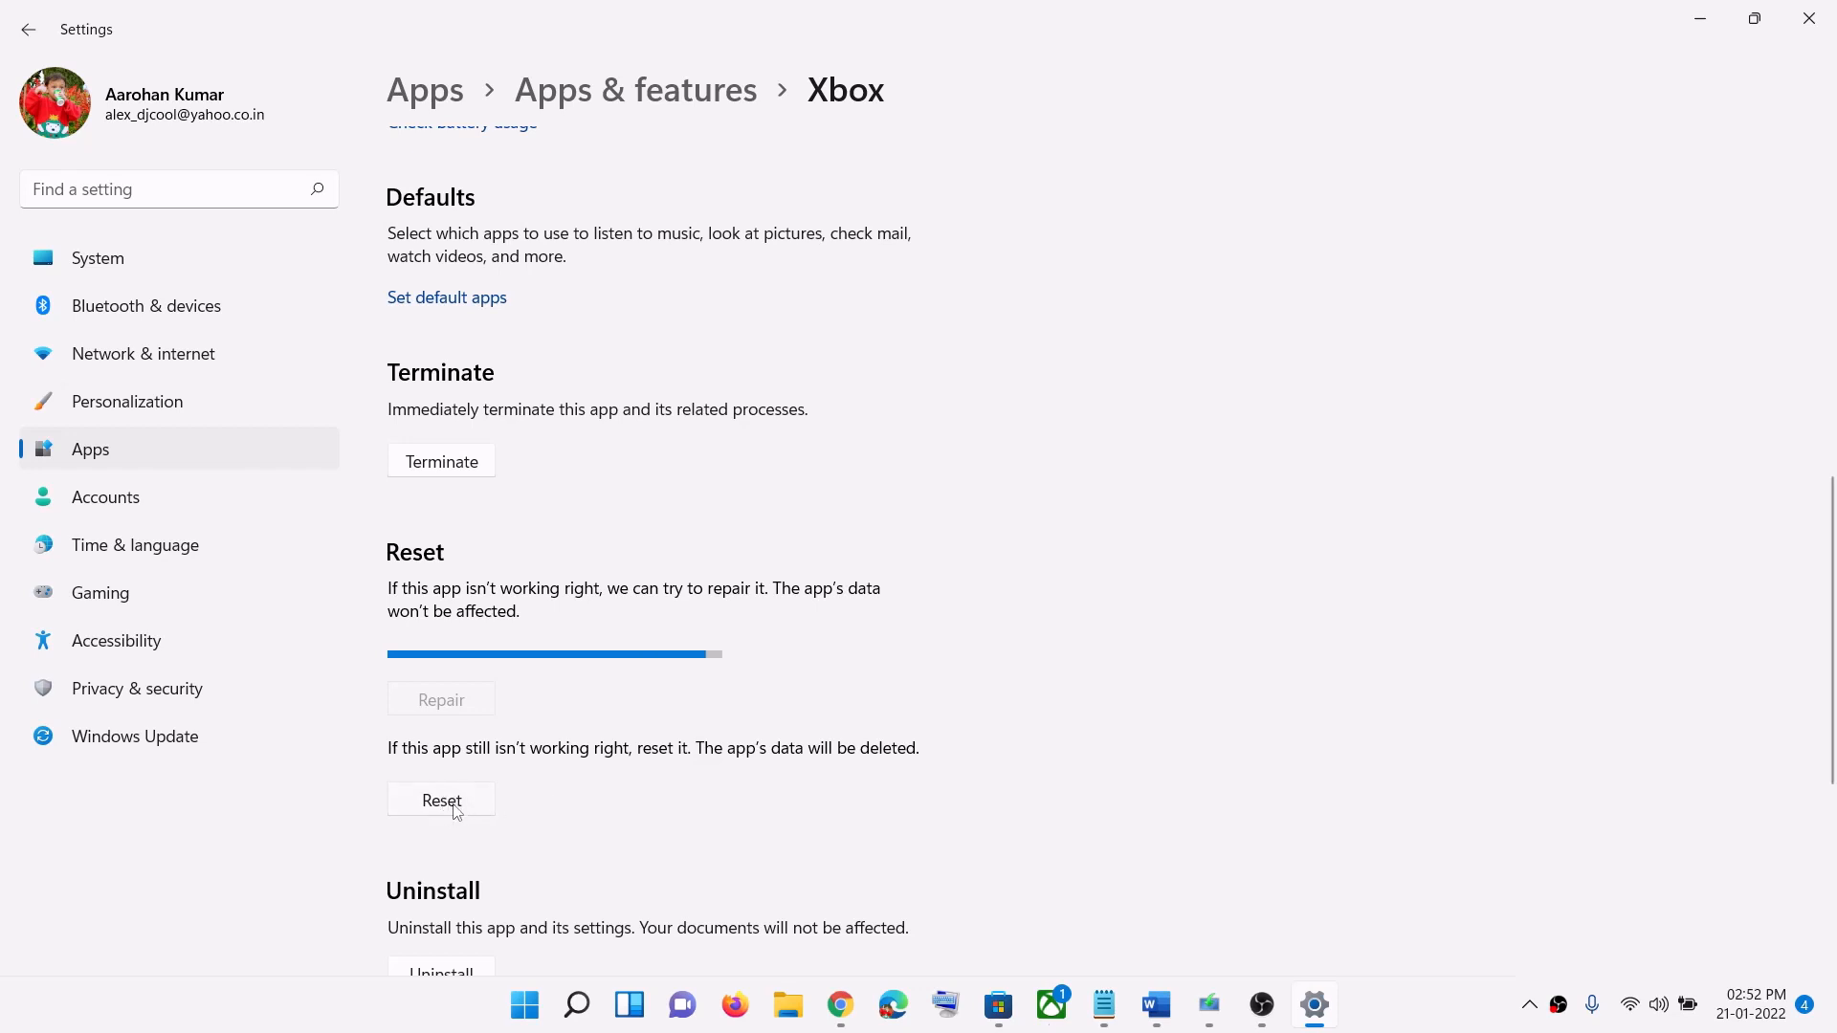
{"action": "left_click", "coordinate": [473, 785]}
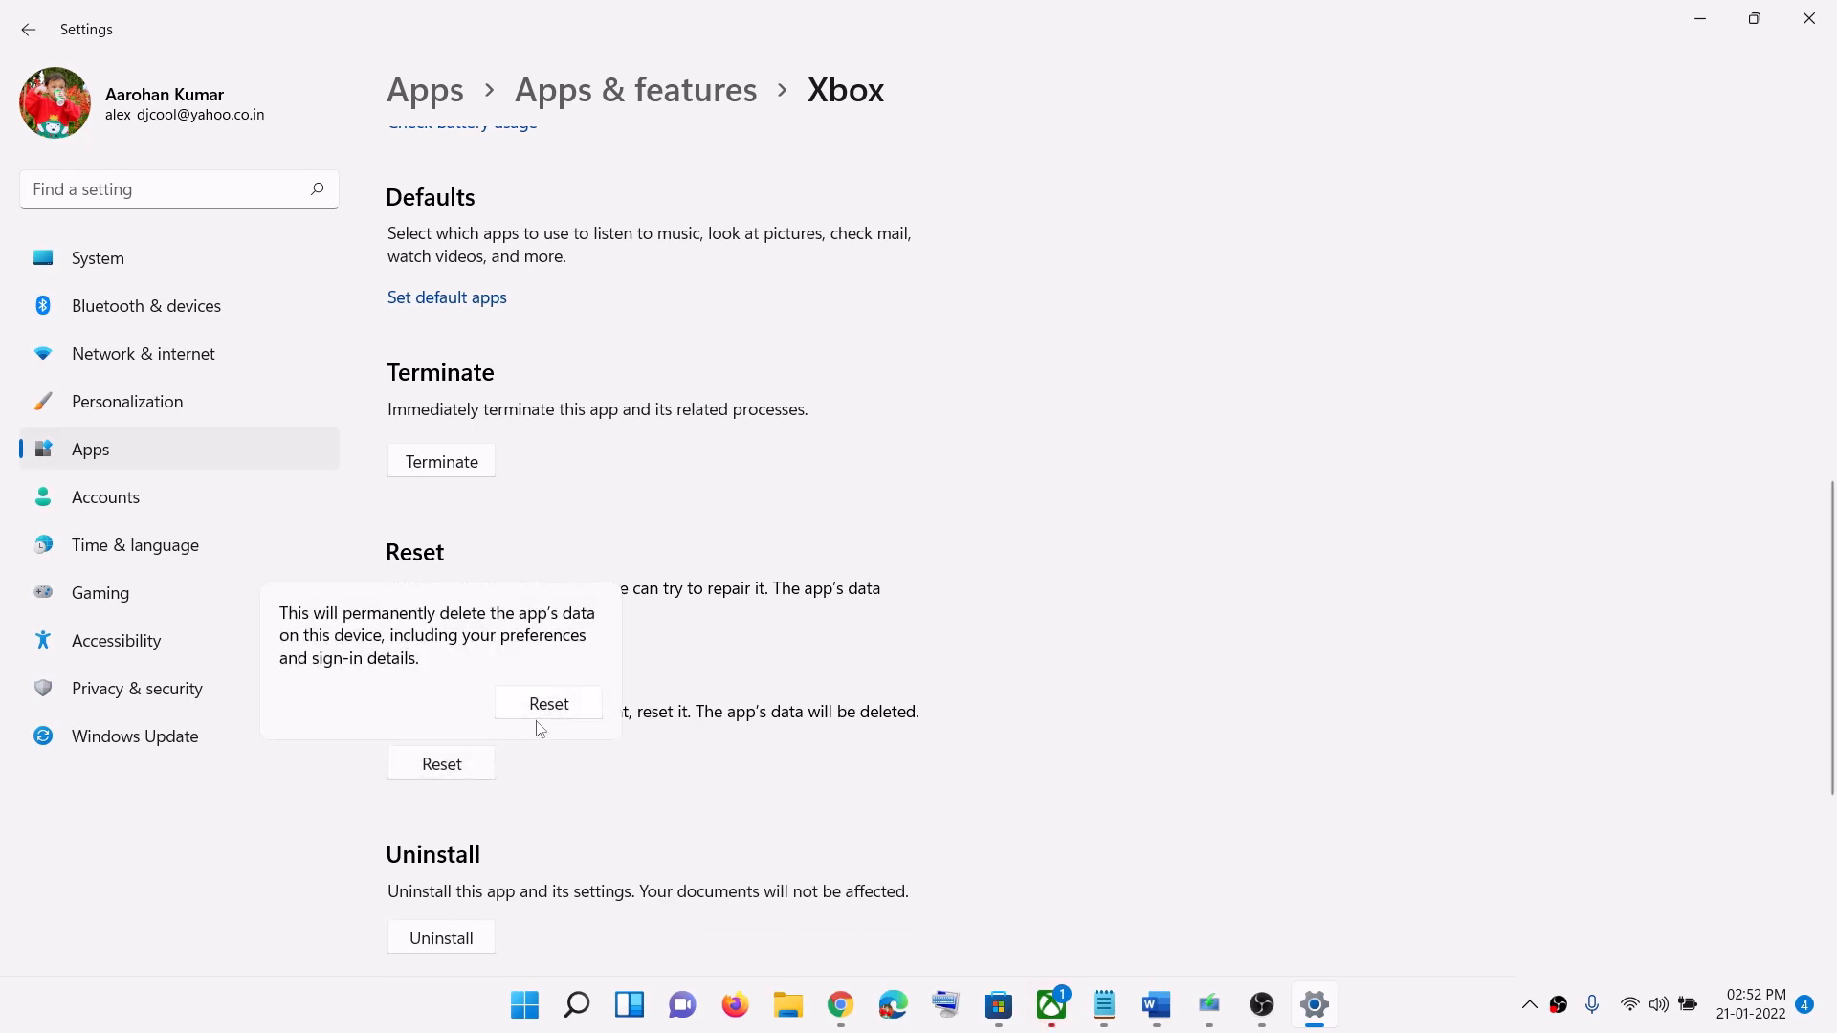
{"action": "left_click", "coordinate": [548, 705]}
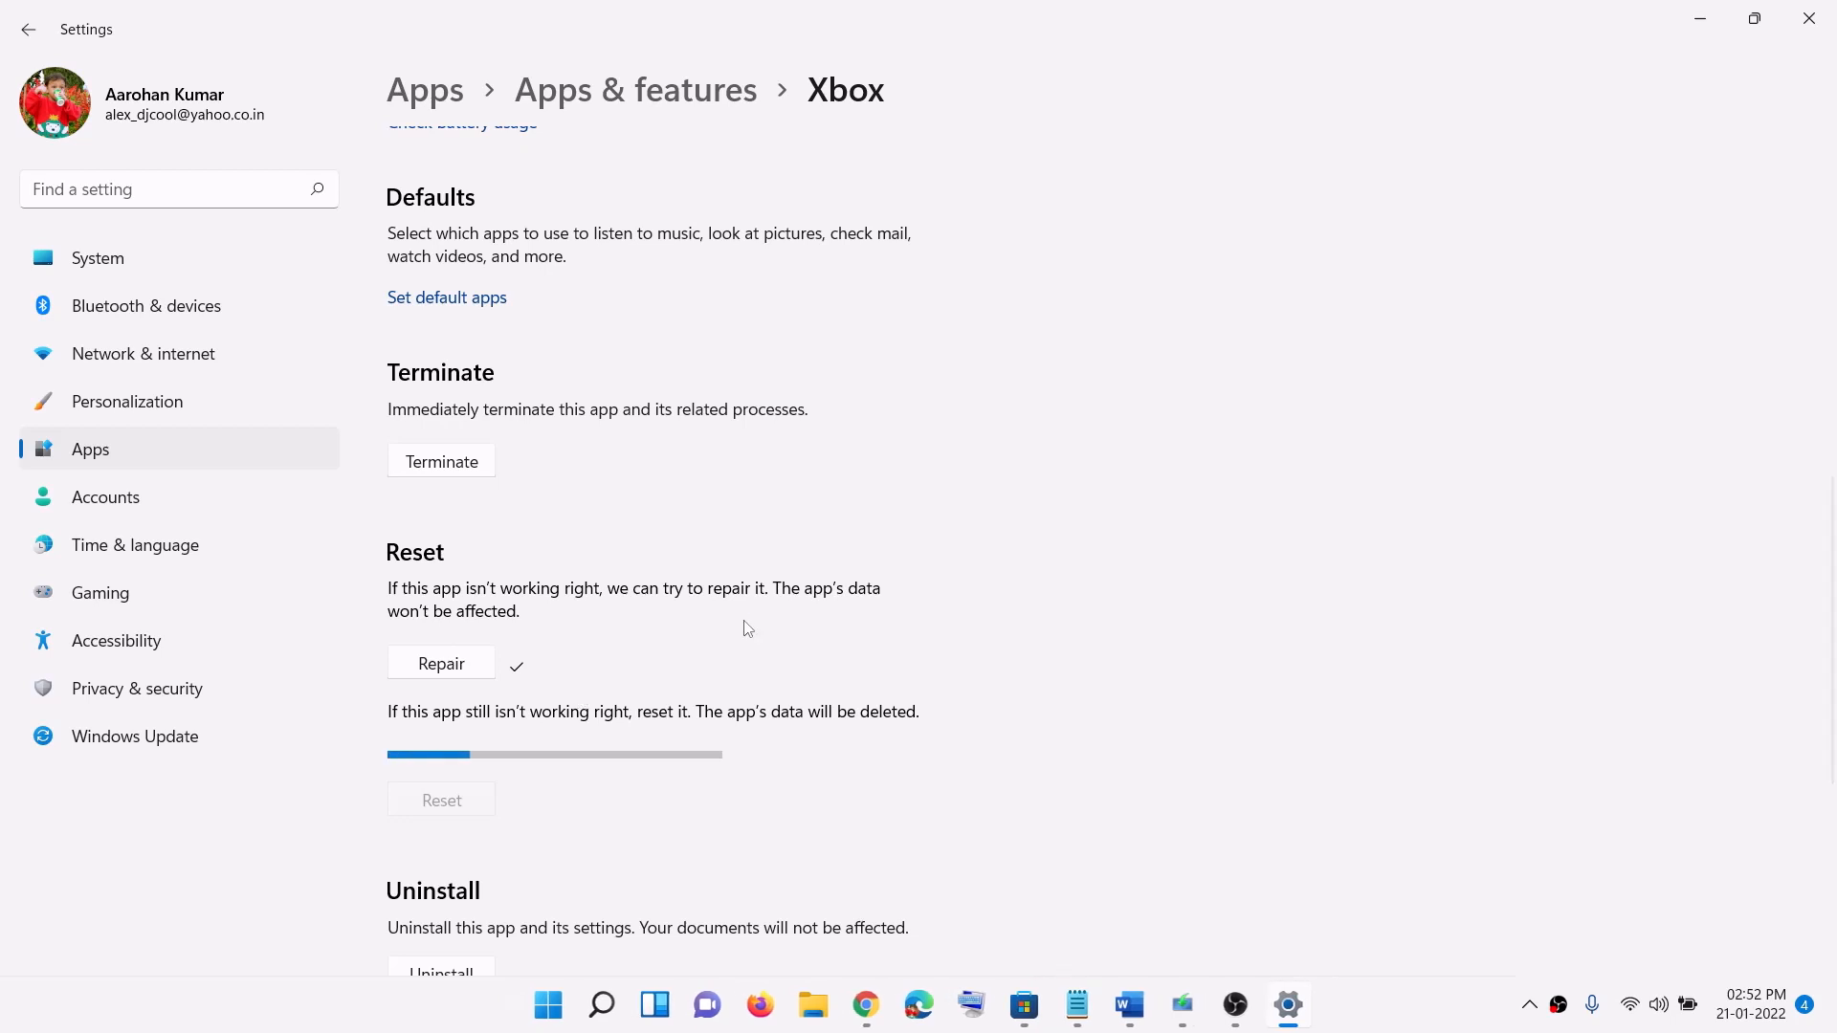
- Highlight Store in Step 4 of the Word notes, and open Microsoft Store's app settings by searching for "store"
{"action": "left_click", "coordinate": [1124, 1025]}
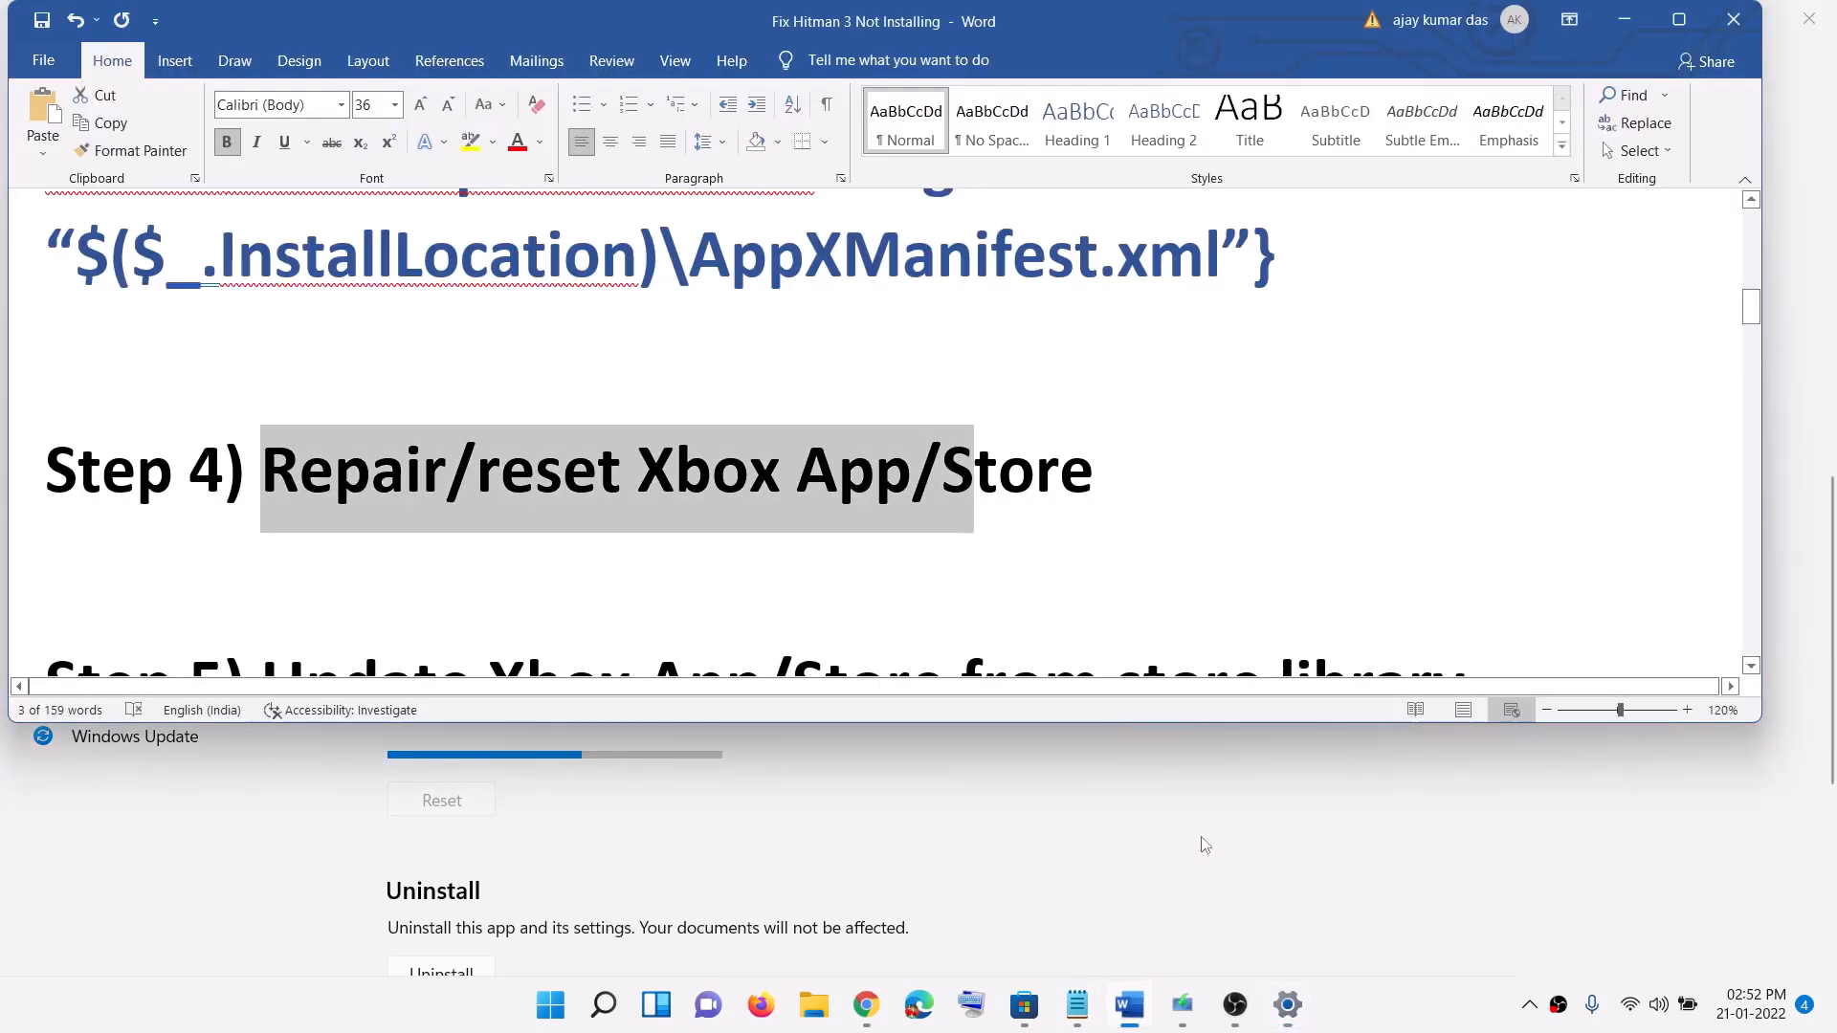
{"action": "left_click_drag", "start_coordinate": [976, 478], "coordinate": [1060, 479]}
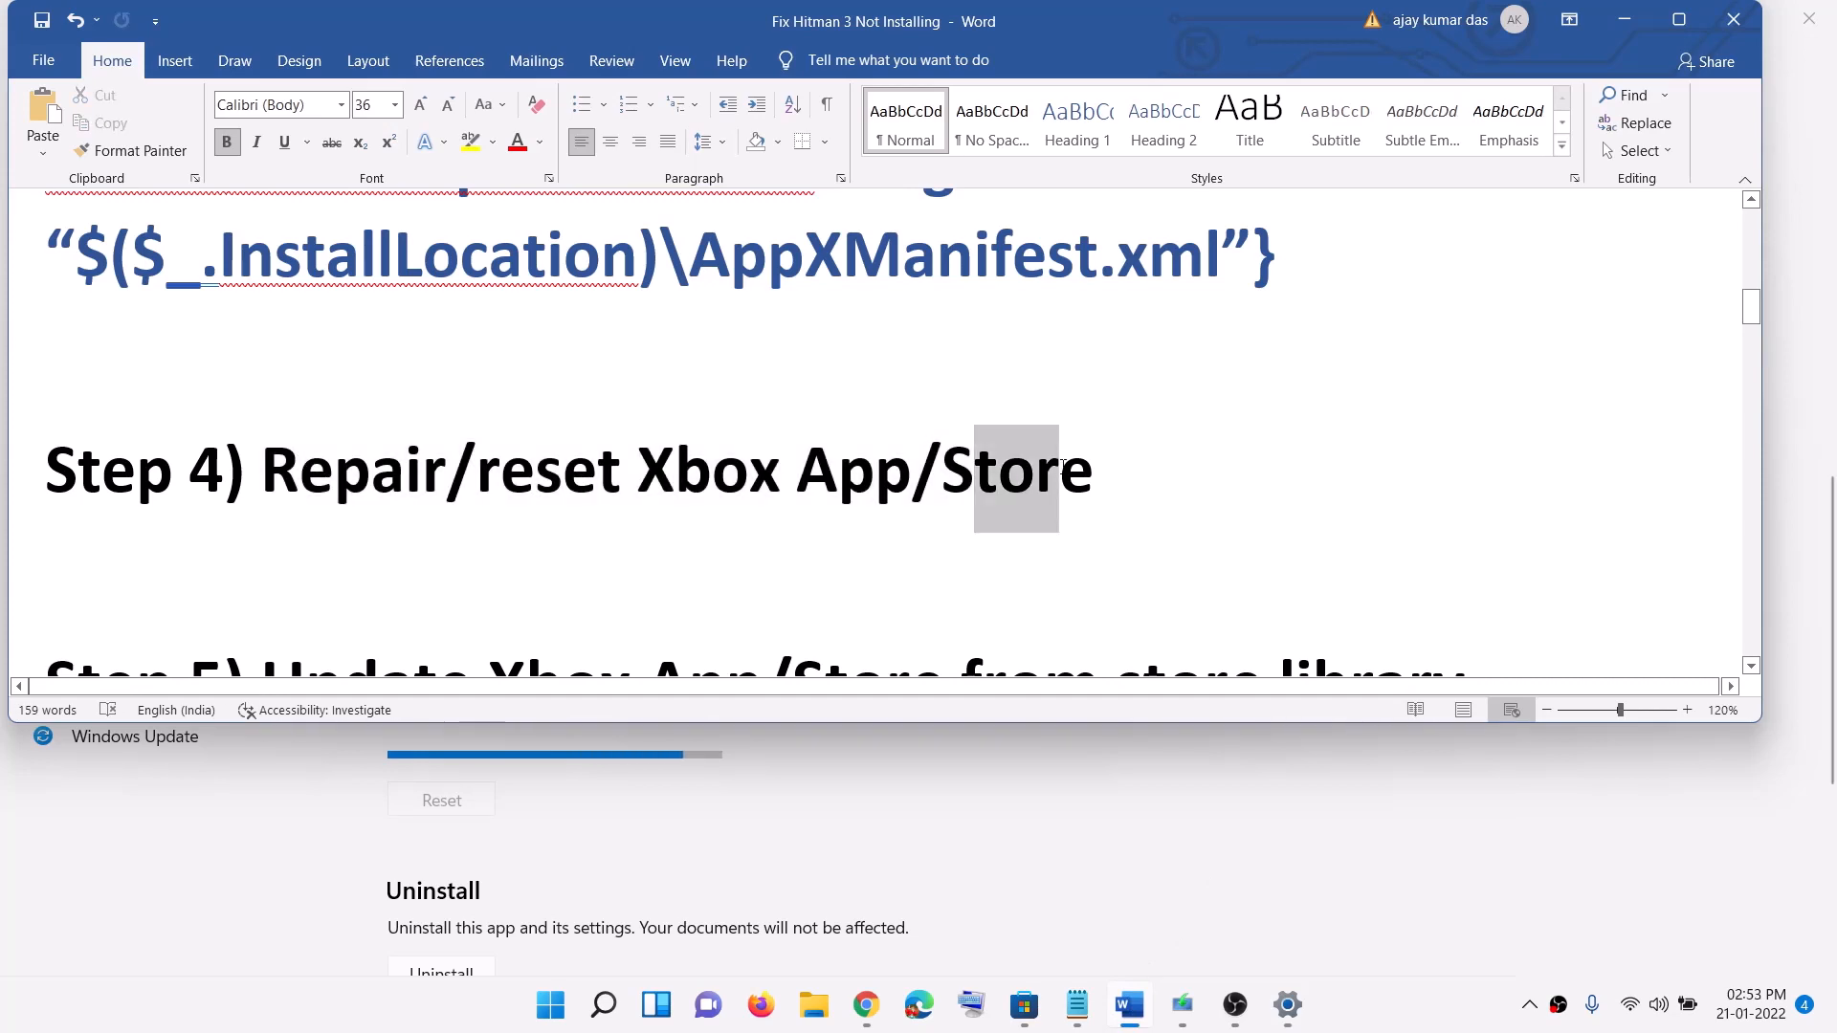
{"action": "left_click", "coordinate": [544, 1002]}
{"action": "type", "text": "s"}
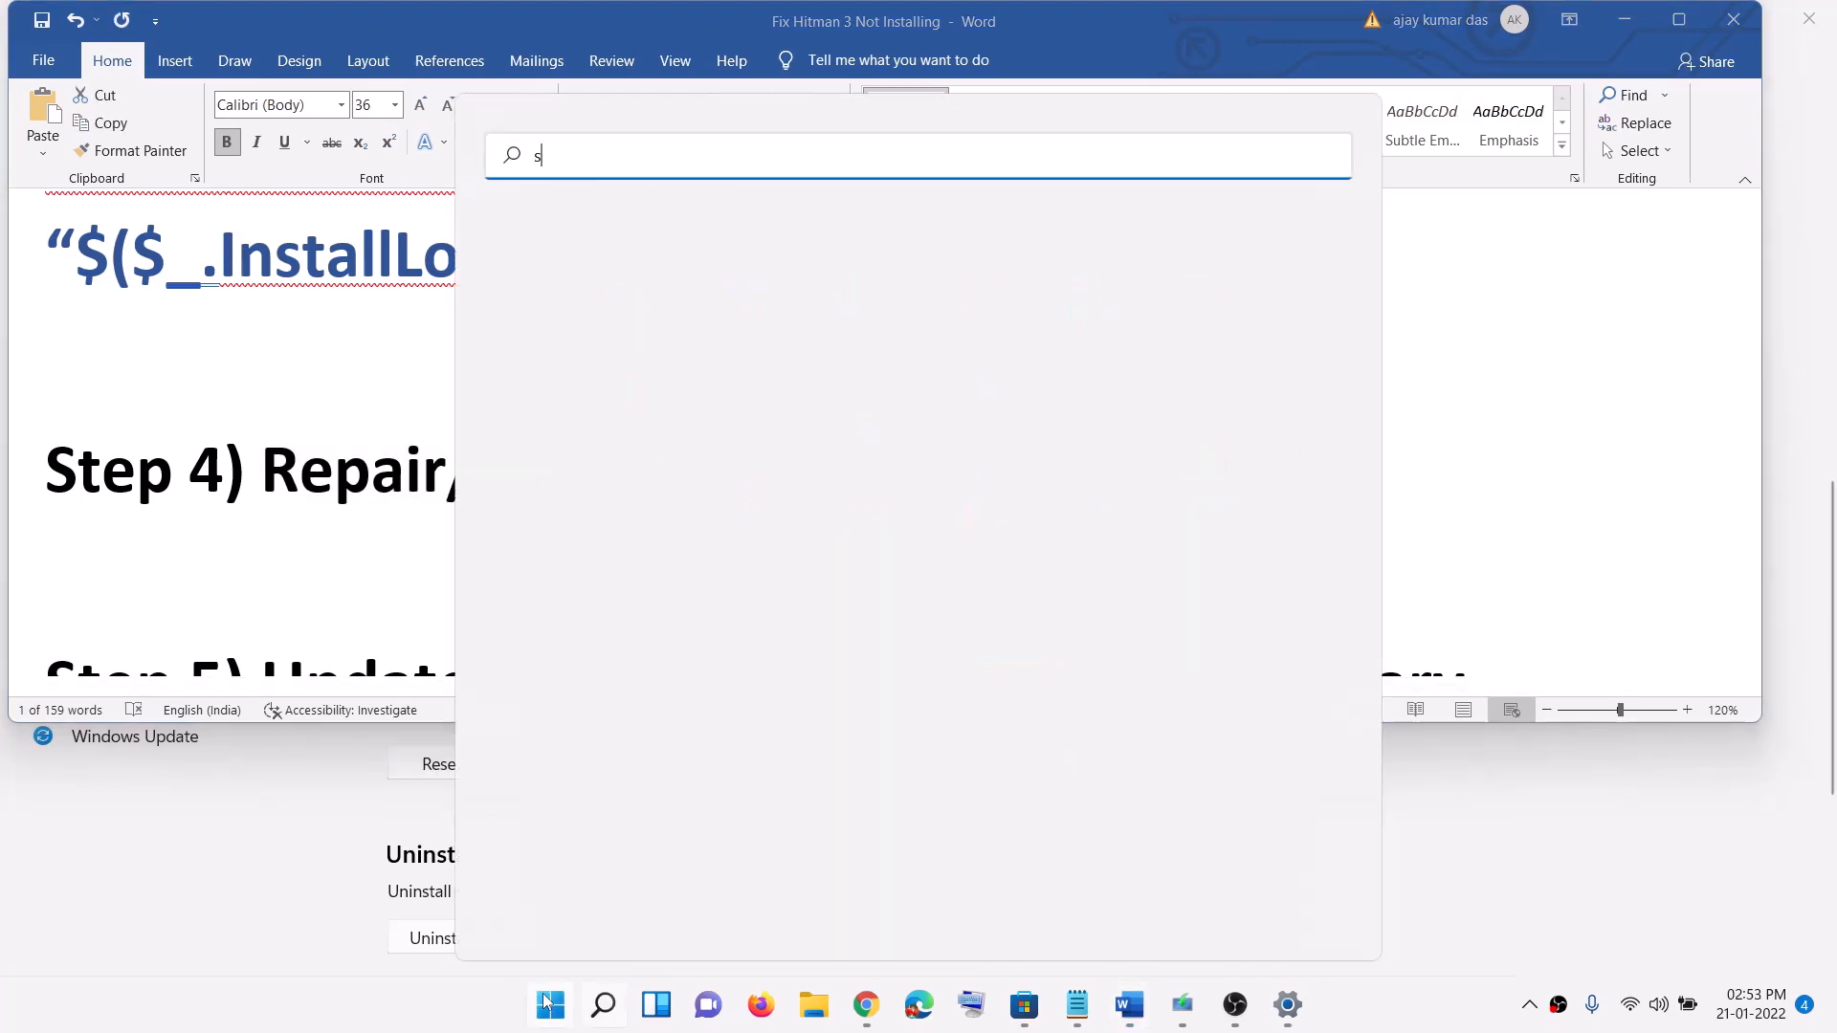
{"action": "type", "text": "tore"}
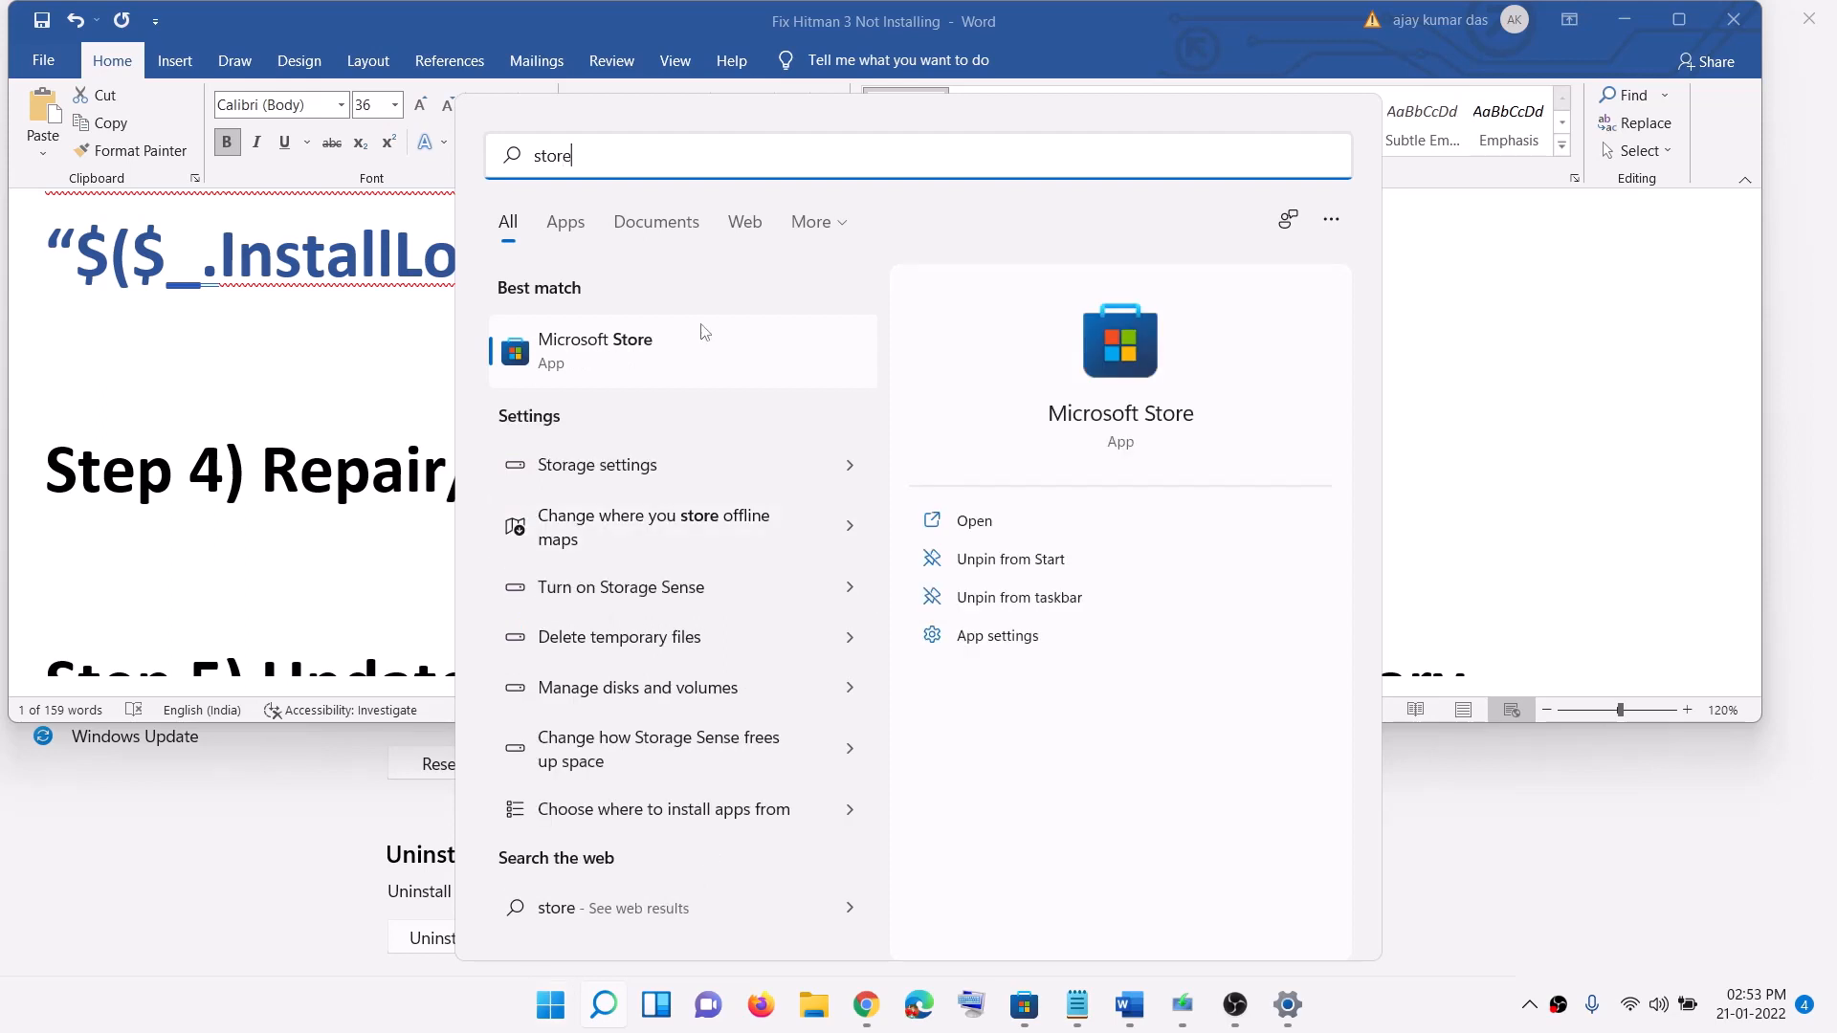
{"action": "right_click", "coordinate": [615, 367]}
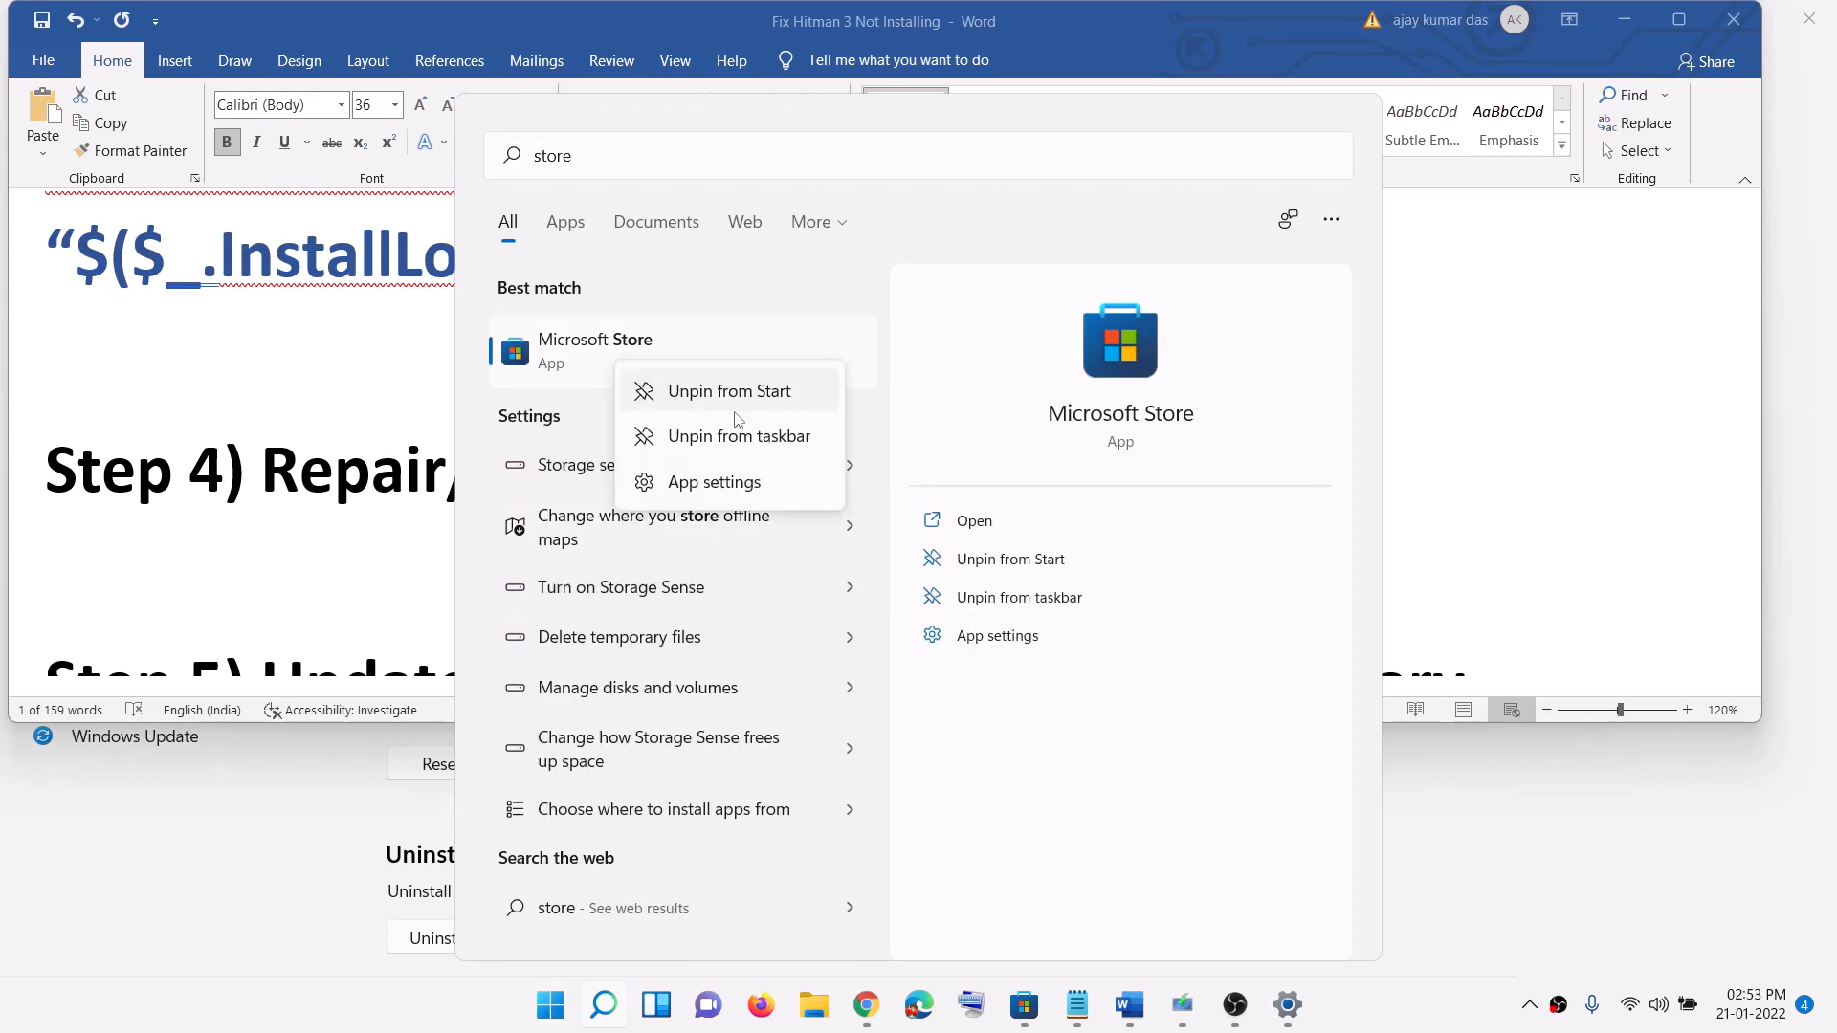
{"action": "left_click", "coordinate": [691, 486]}
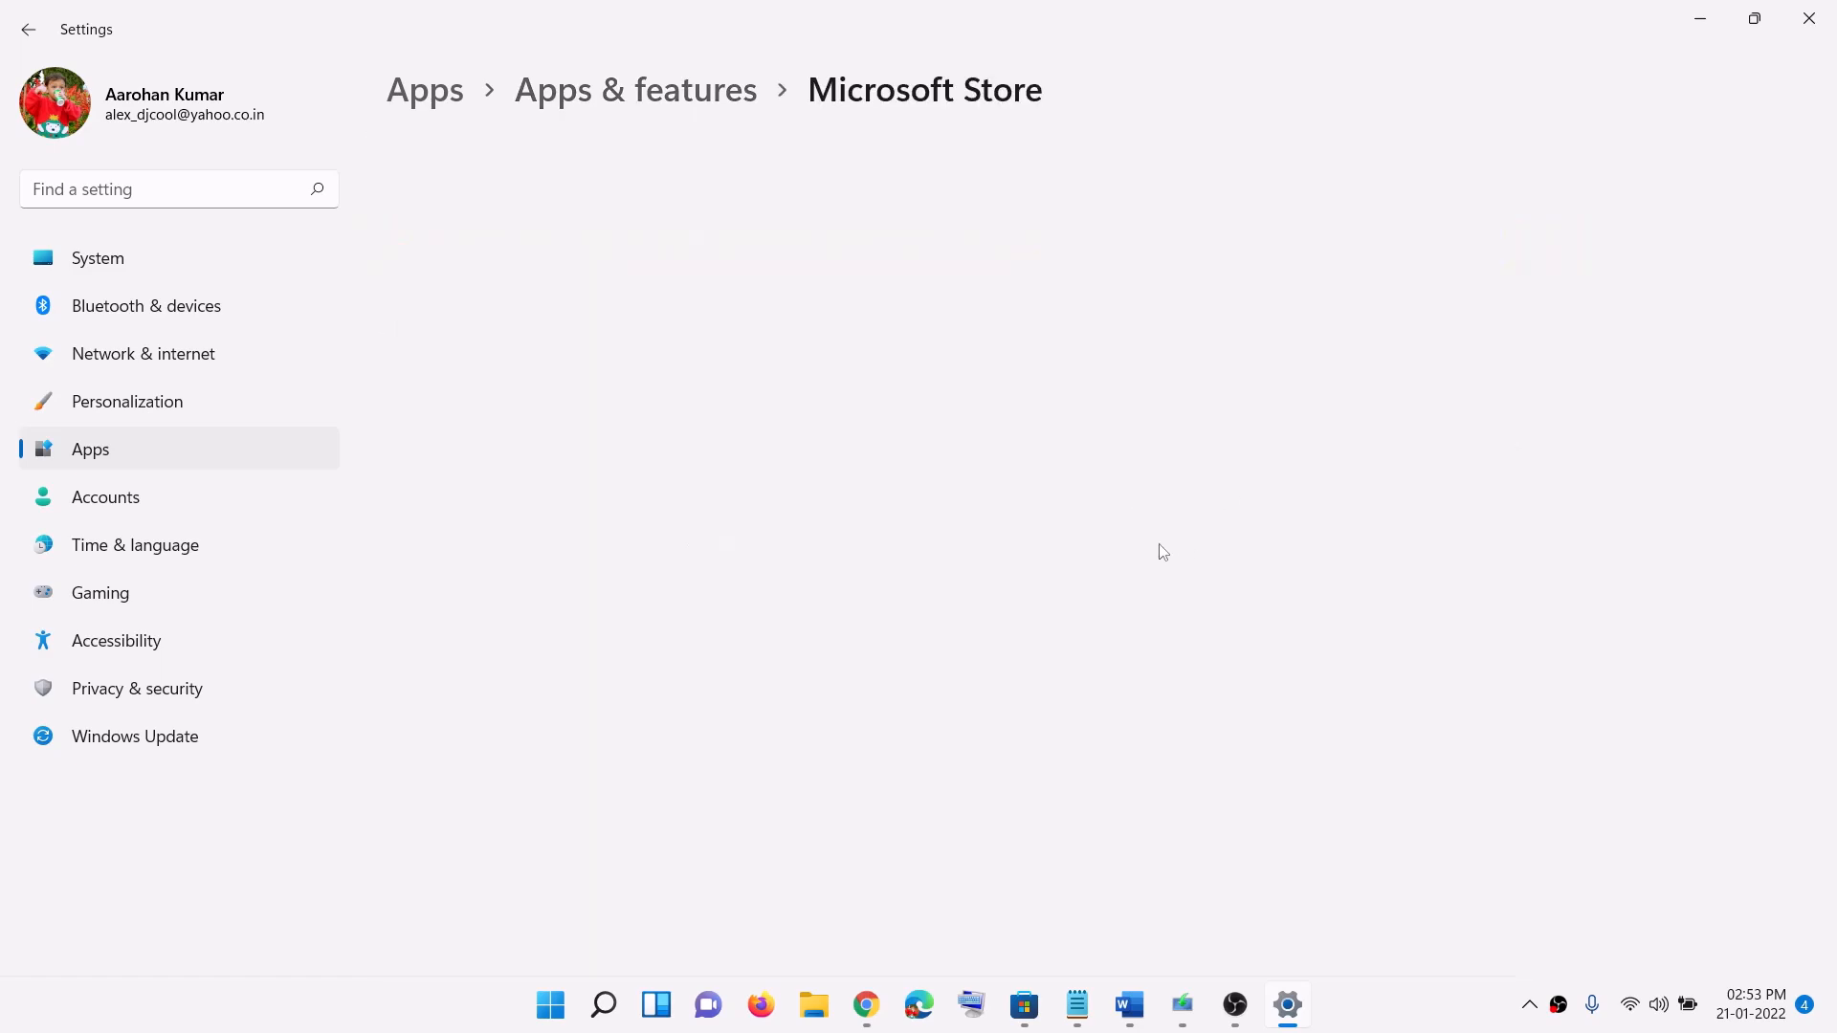
- Repair Microsoft Store, reset it as well and confirm deleting its data
{"action": "scroll", "coordinate": [762, 608], "scroll_direction": "down", "scroll_amount": 10}
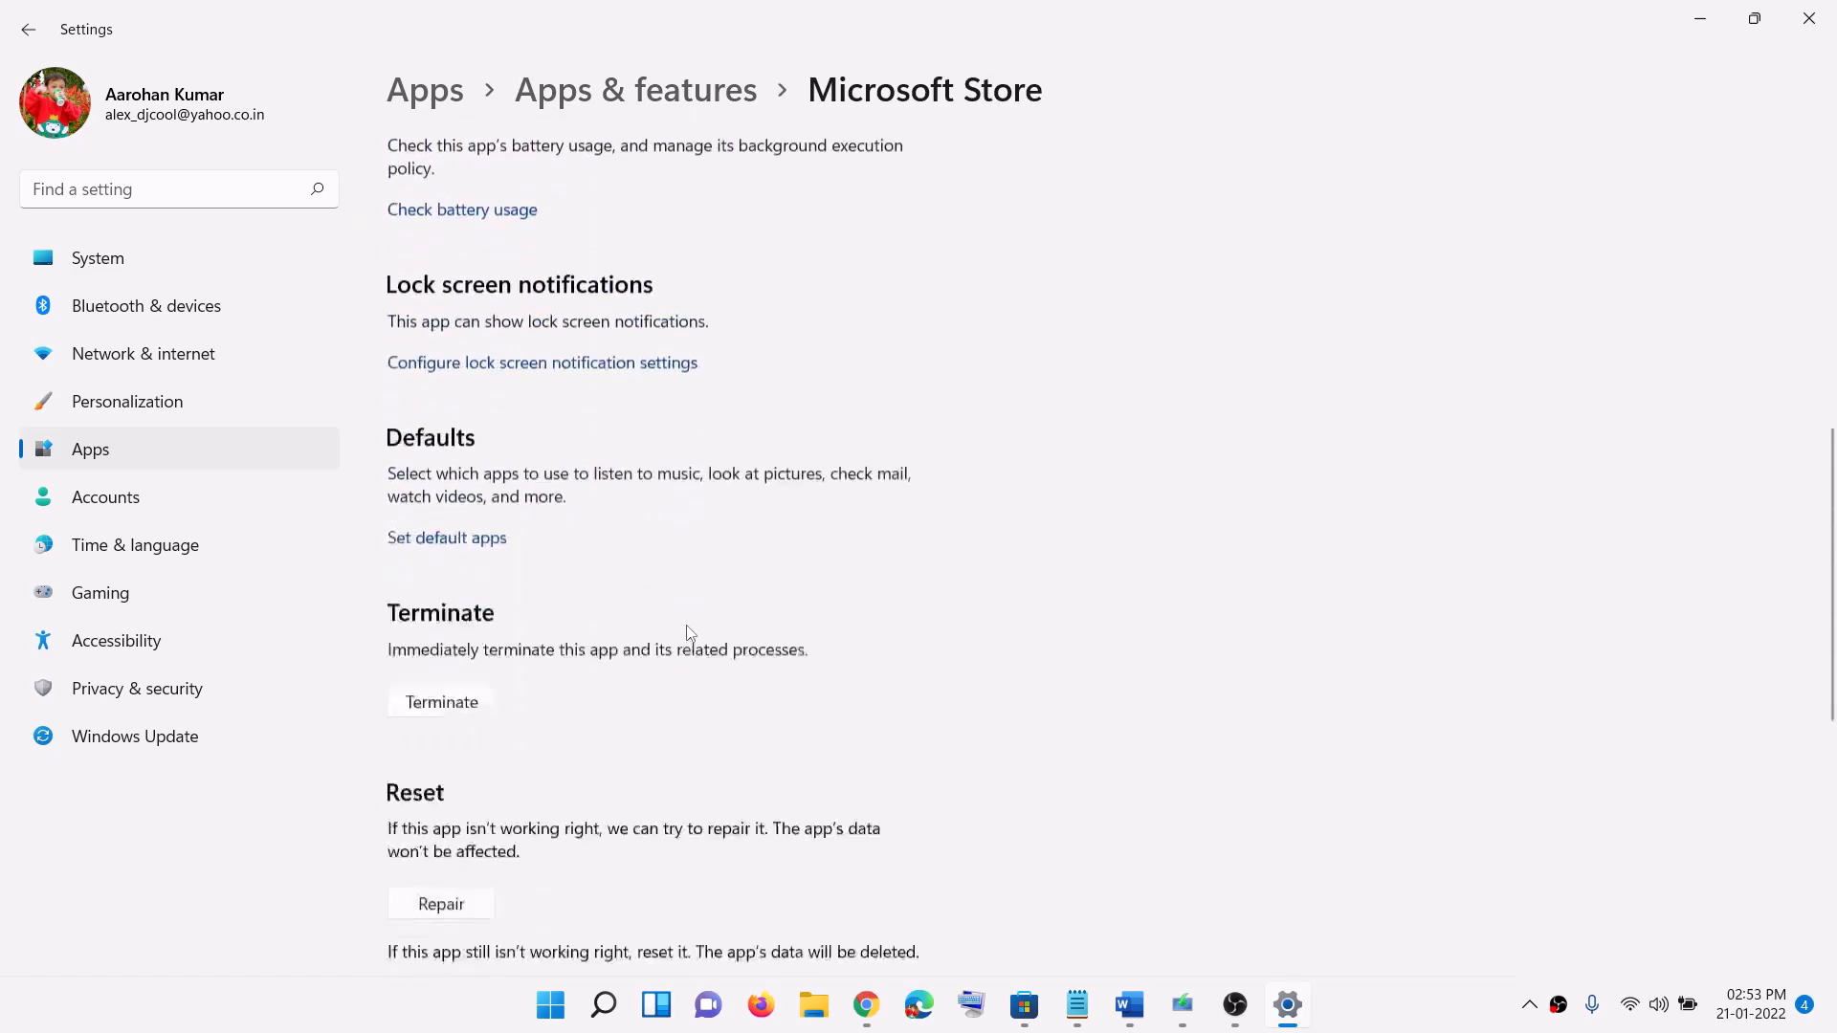
{"action": "left_click", "coordinate": [448, 693]}
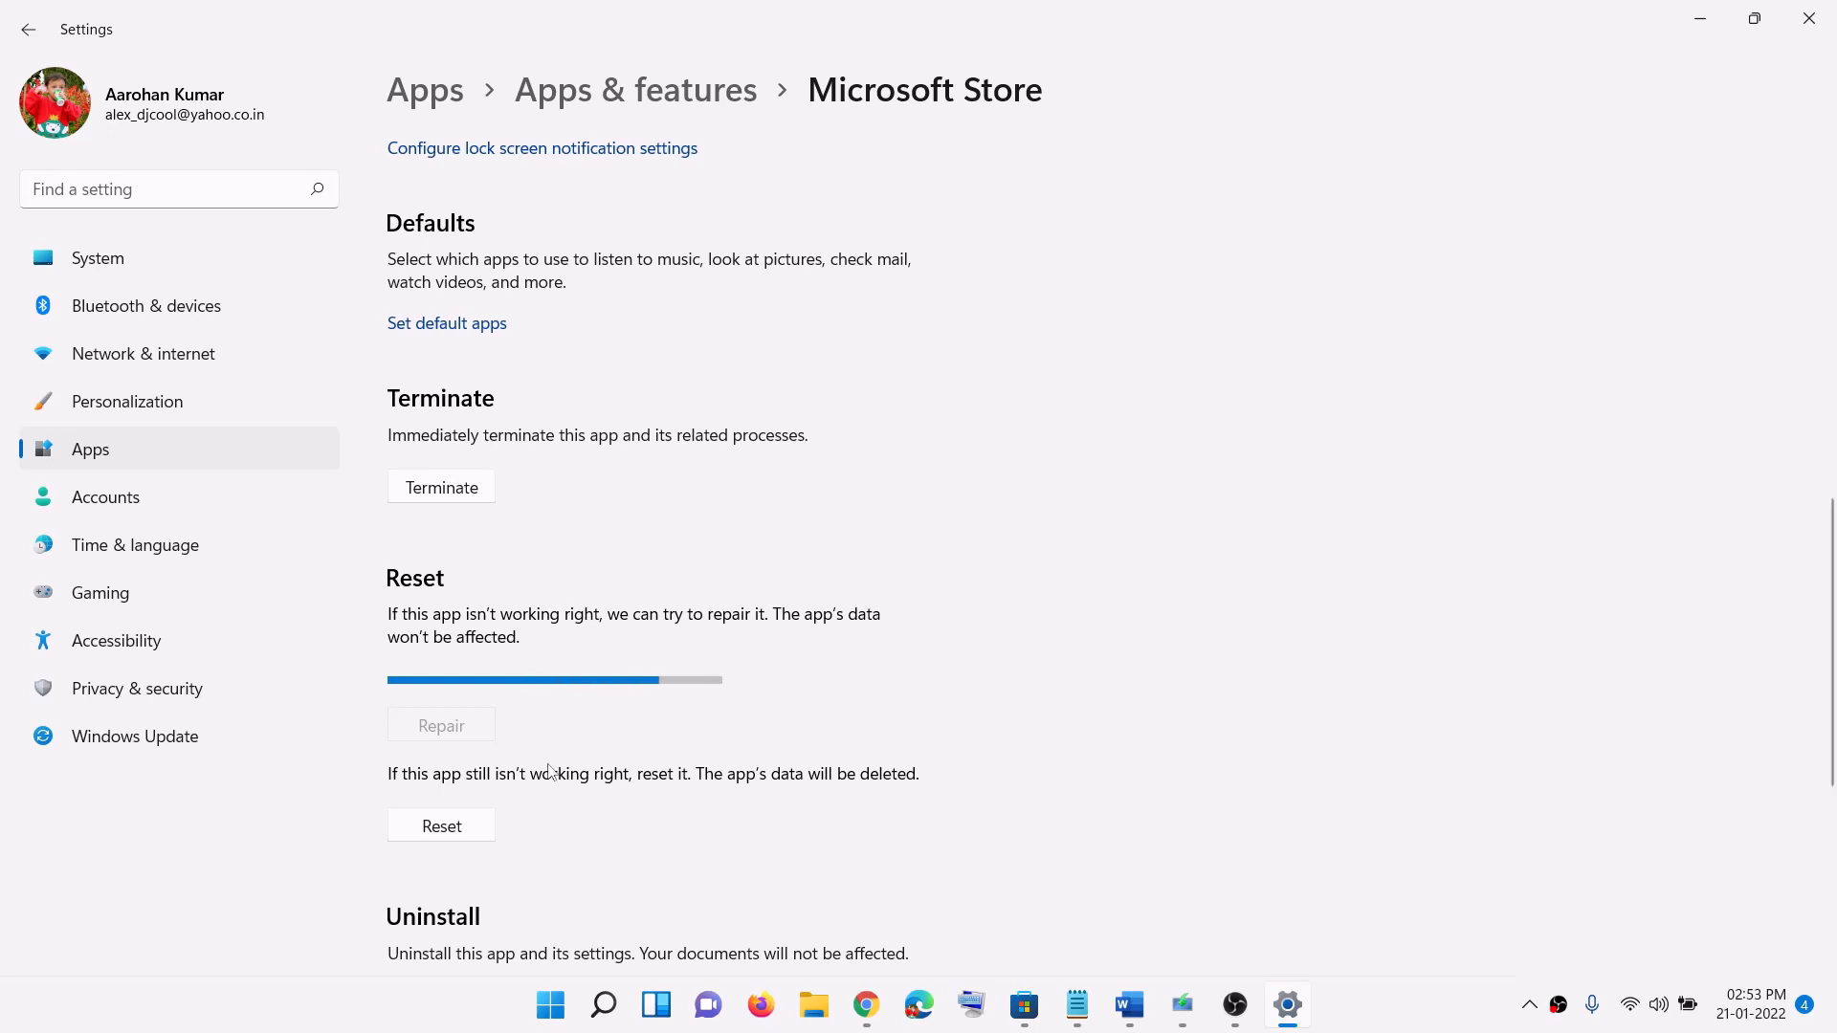
{"action": "left_click", "coordinate": [475, 833]}
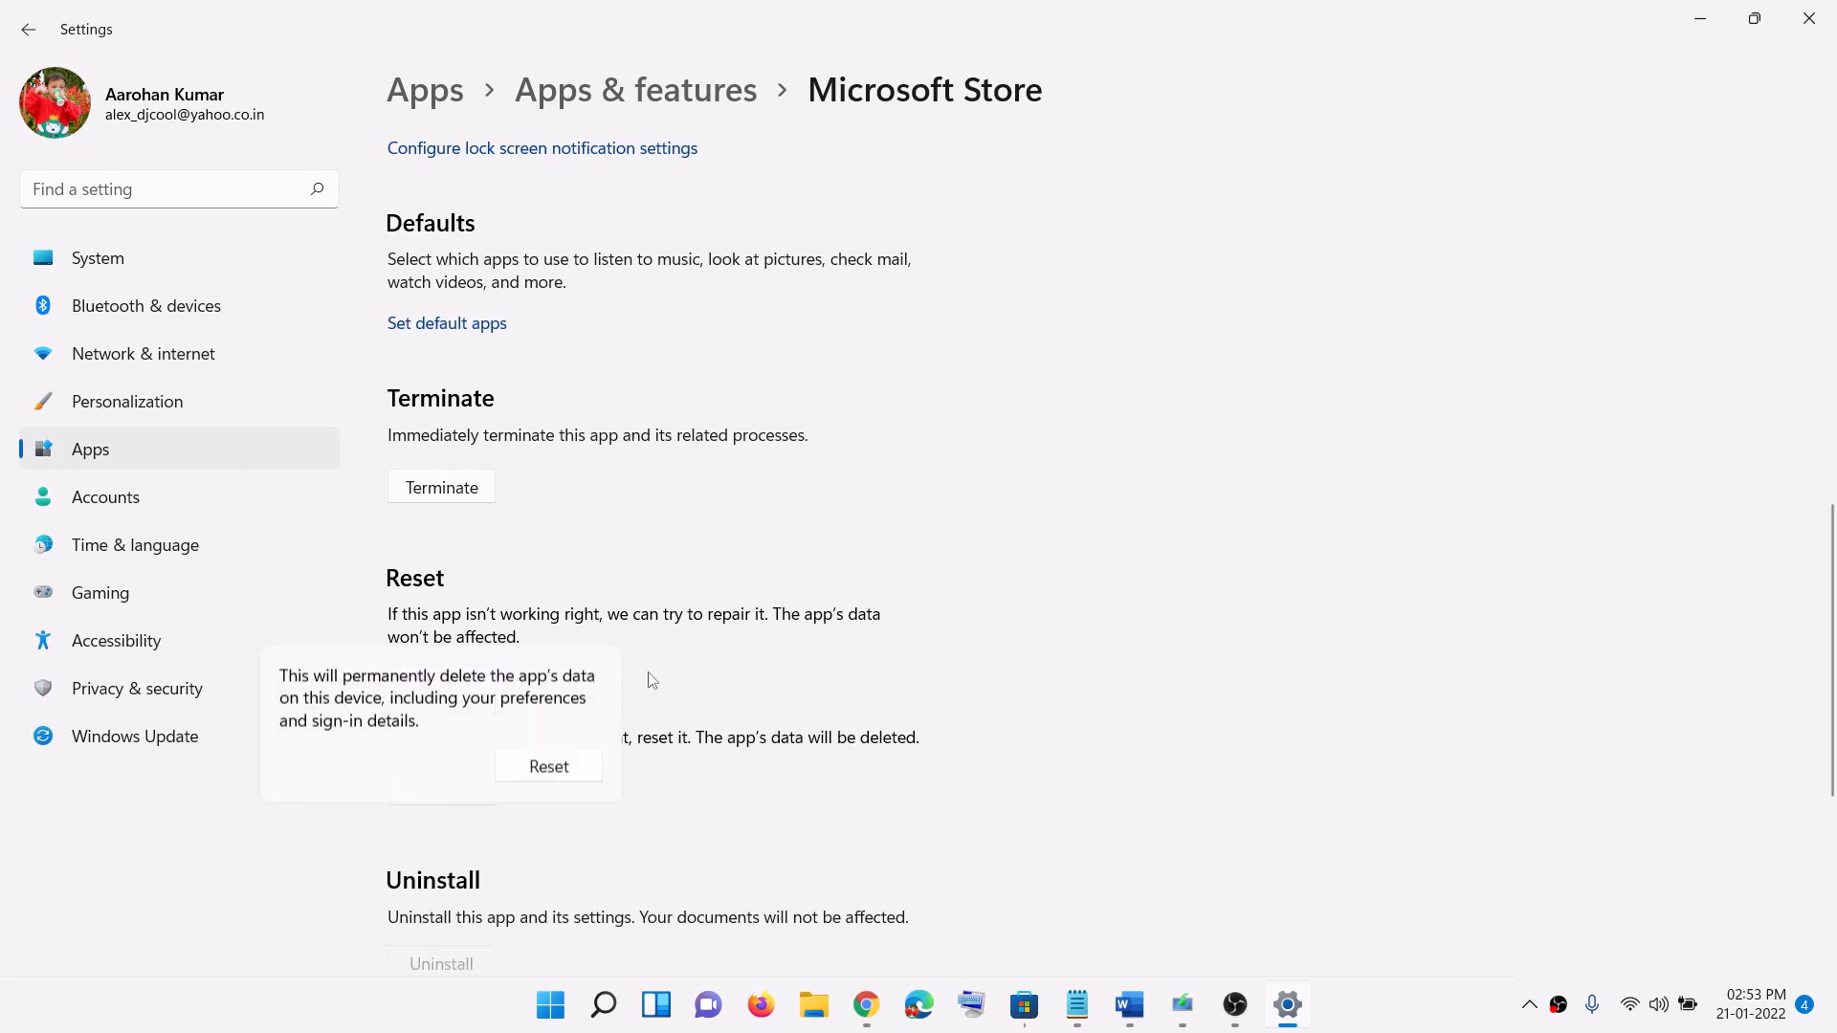
{"action": "left_click", "coordinate": [548, 766]}
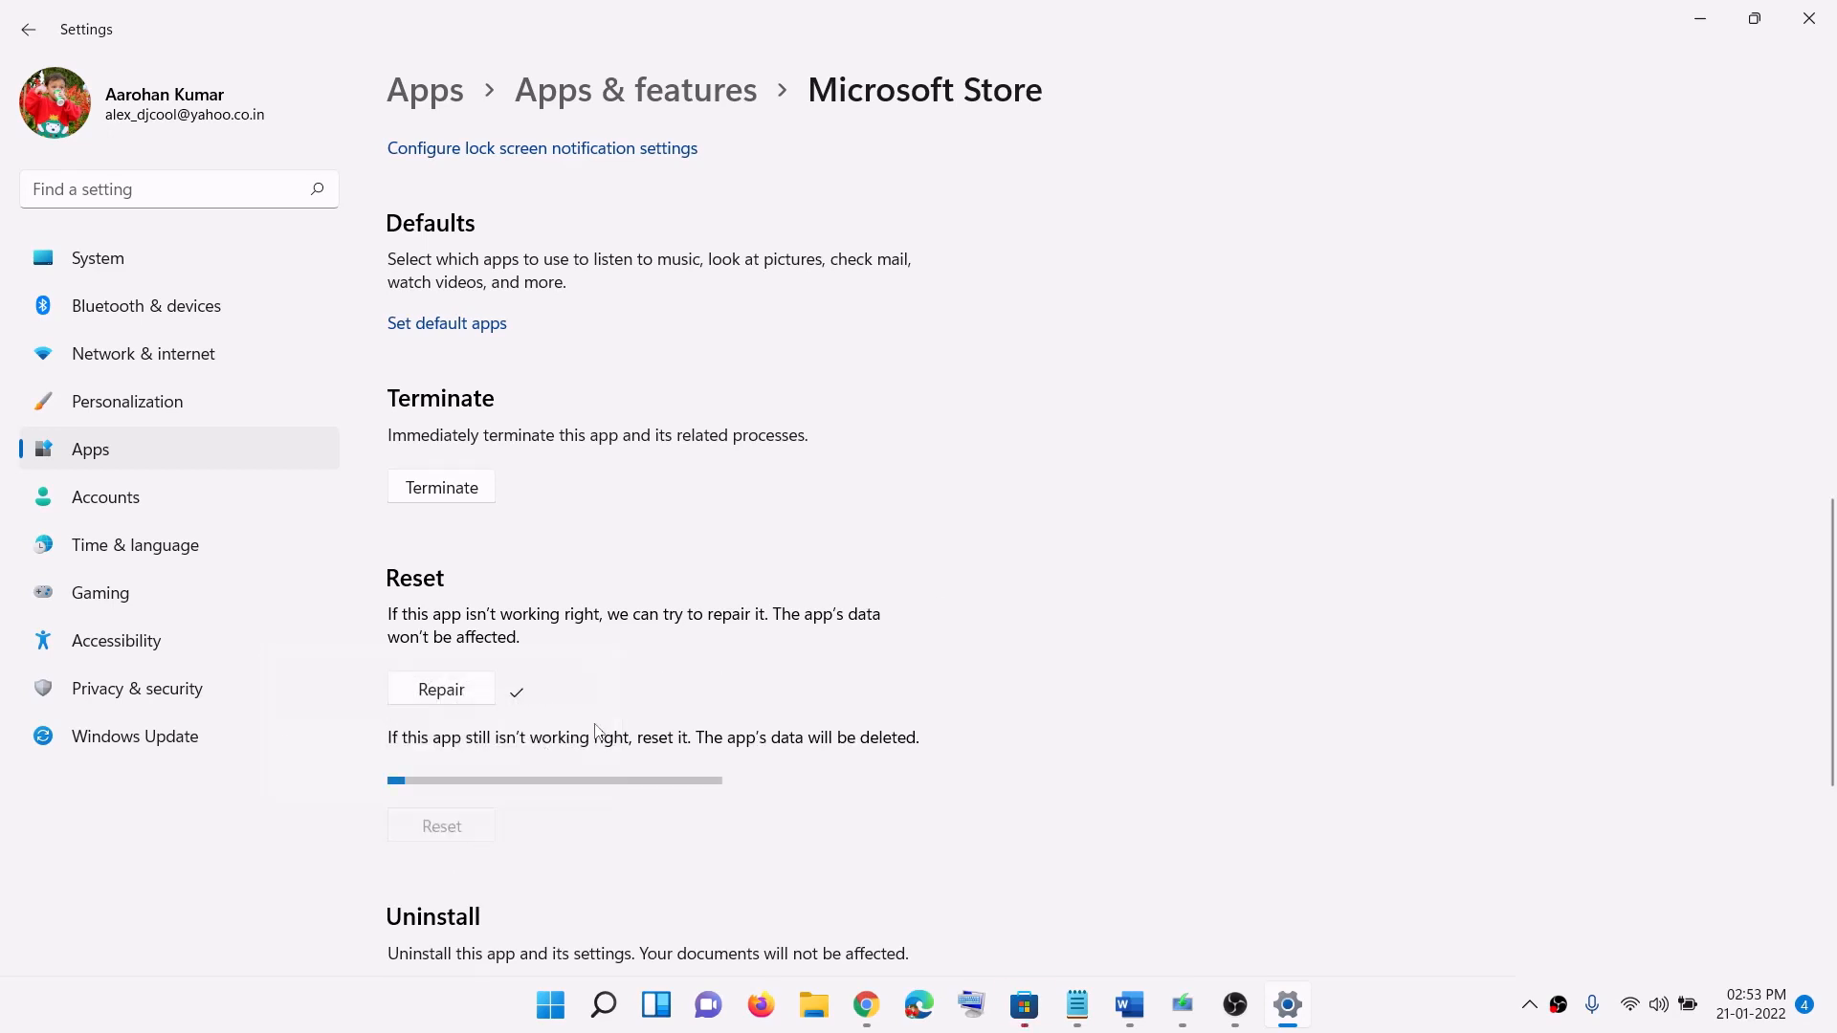
- Go to Step 5 in the Word notes and highlight the Xbox App/Store part of the update instruction
{"action": "left_click", "coordinate": [1130, 1006]}
{"action": "scroll", "coordinate": [459, 467], "scroll_direction": "down", "scroll_amount": 3}
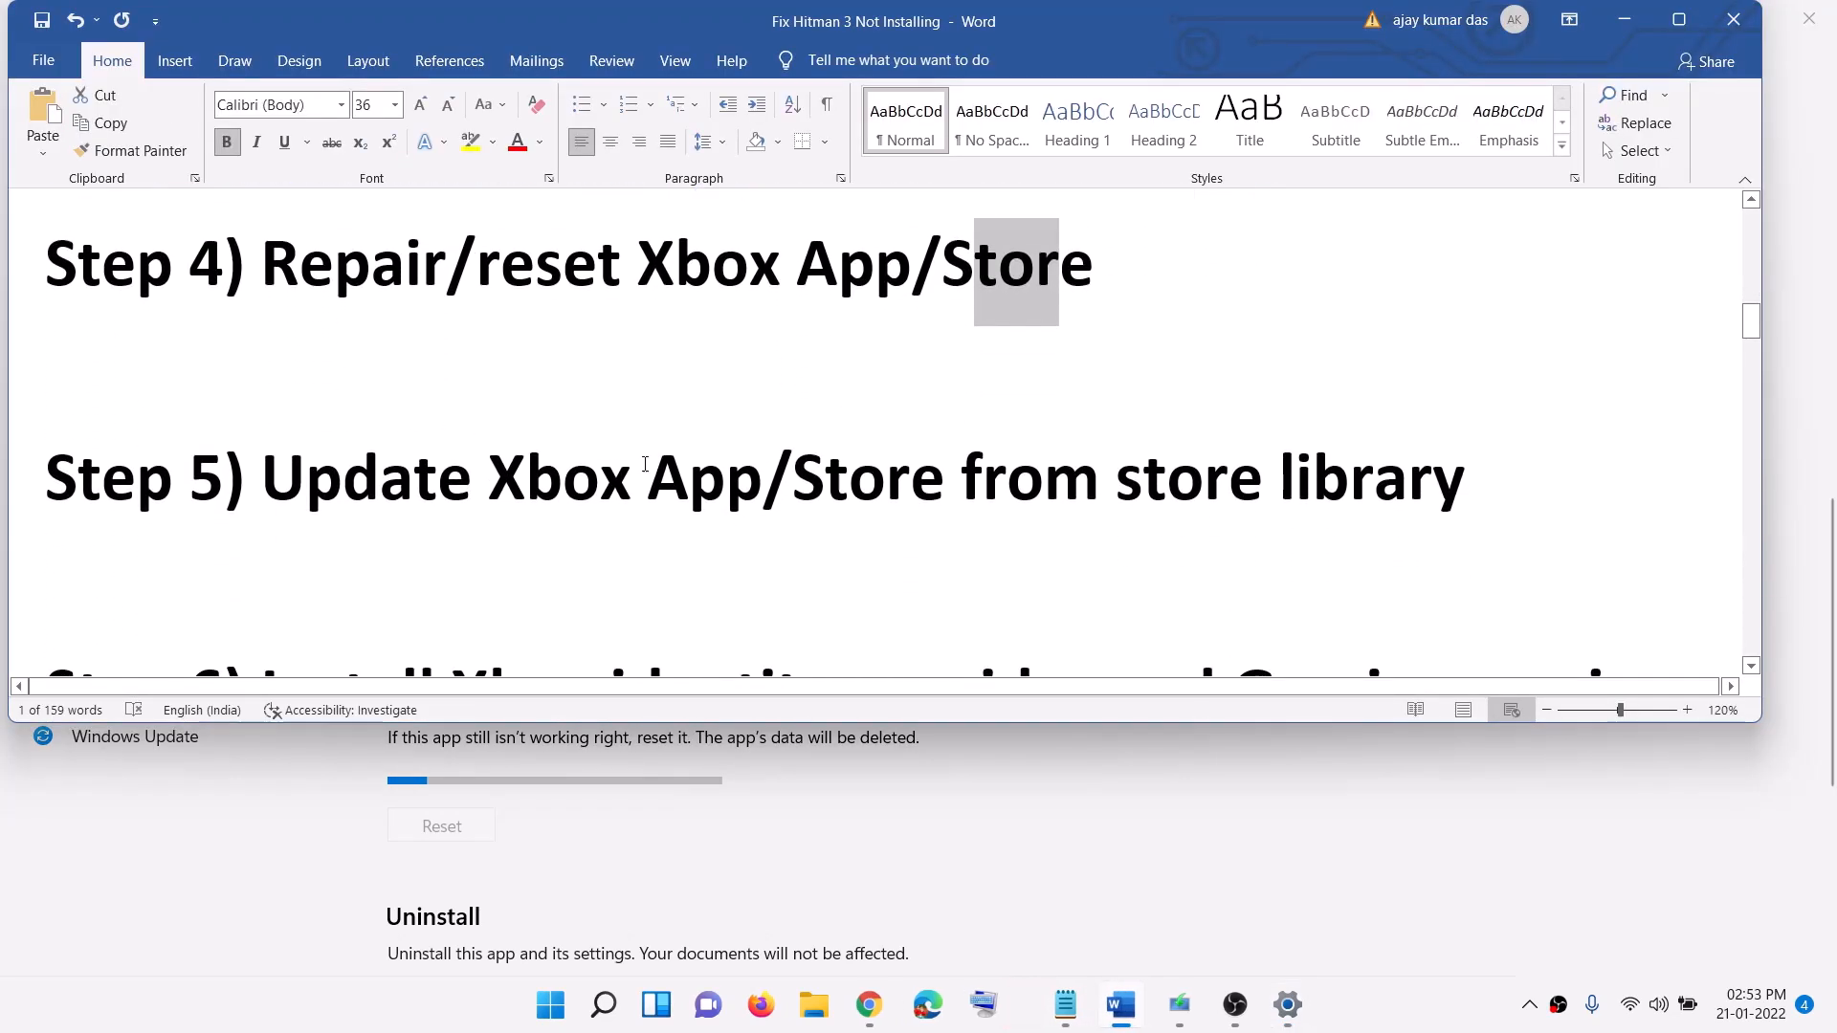
{"action": "left_click_drag", "start_coordinate": [492, 479], "coordinate": [1110, 478]}
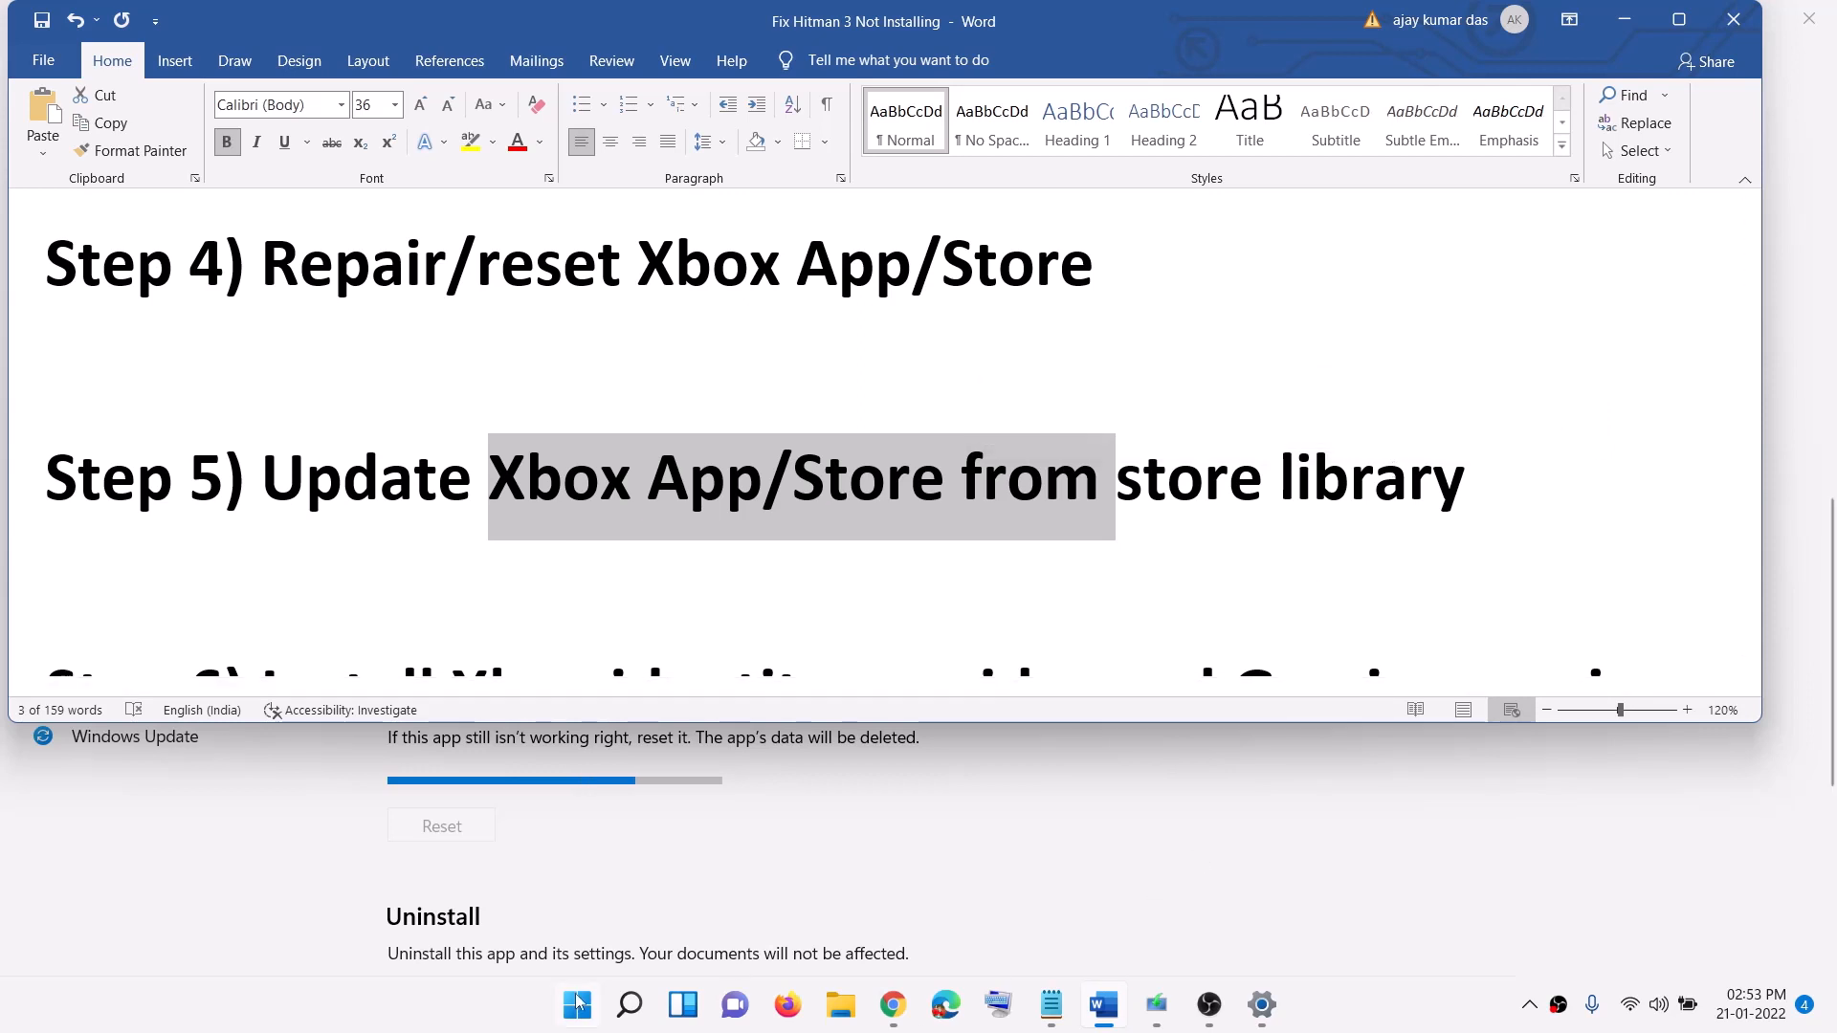
- Launch Microsoft Store by searching for "store", maximize its window and open the Library with the available updates
{"action": "left_click", "coordinate": [579, 1003]}
{"action": "type", "text": "st"}
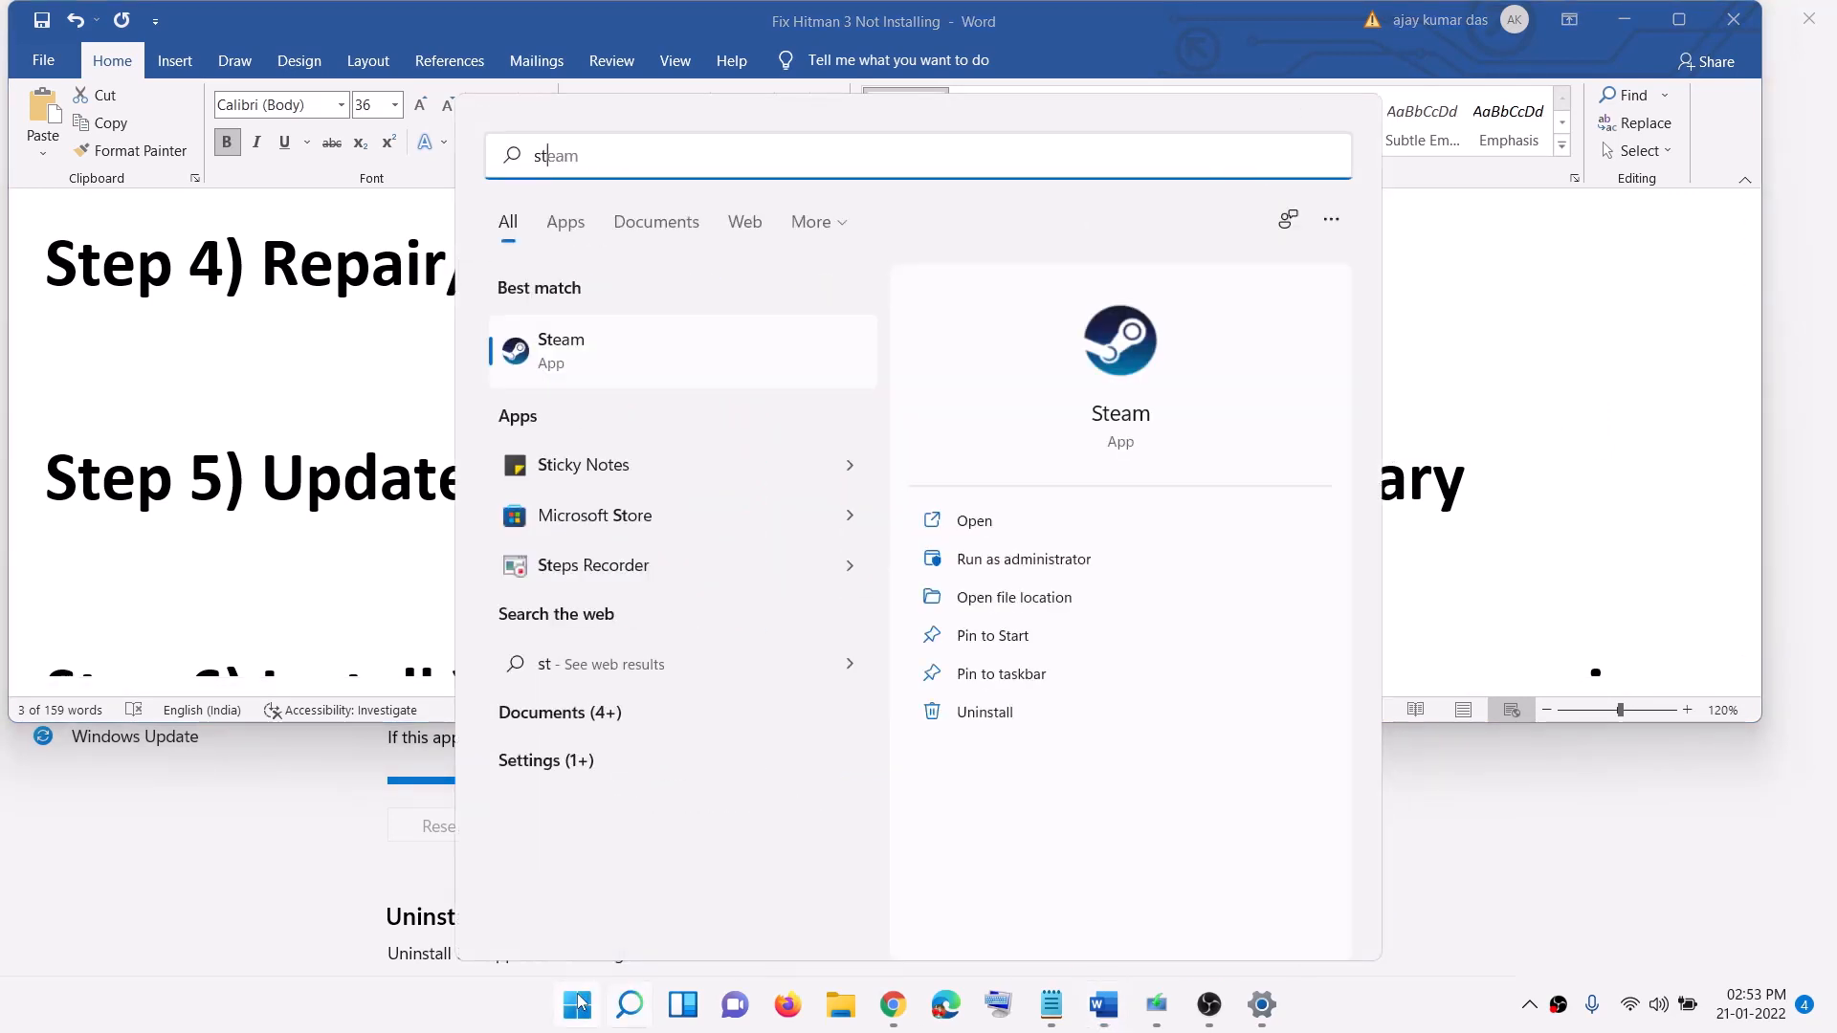
{"action": "type", "text": "ore"}
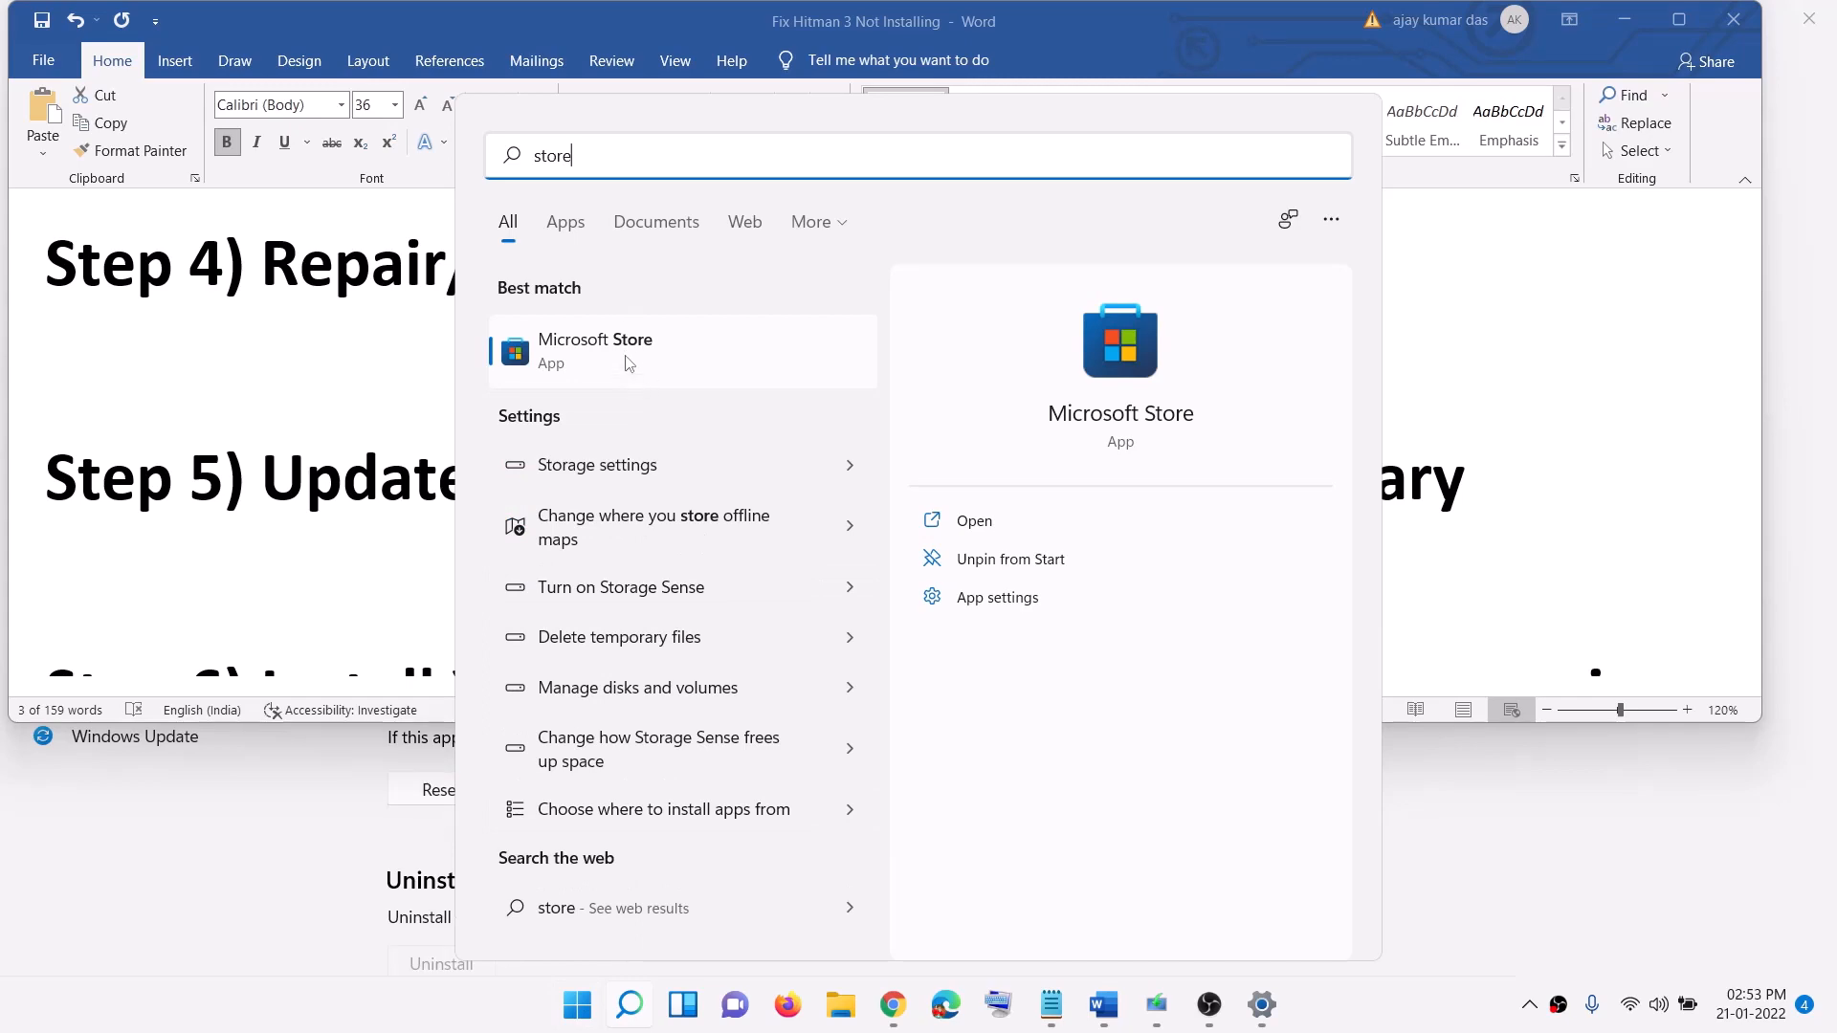
{"action": "left_click", "coordinate": [651, 347]}
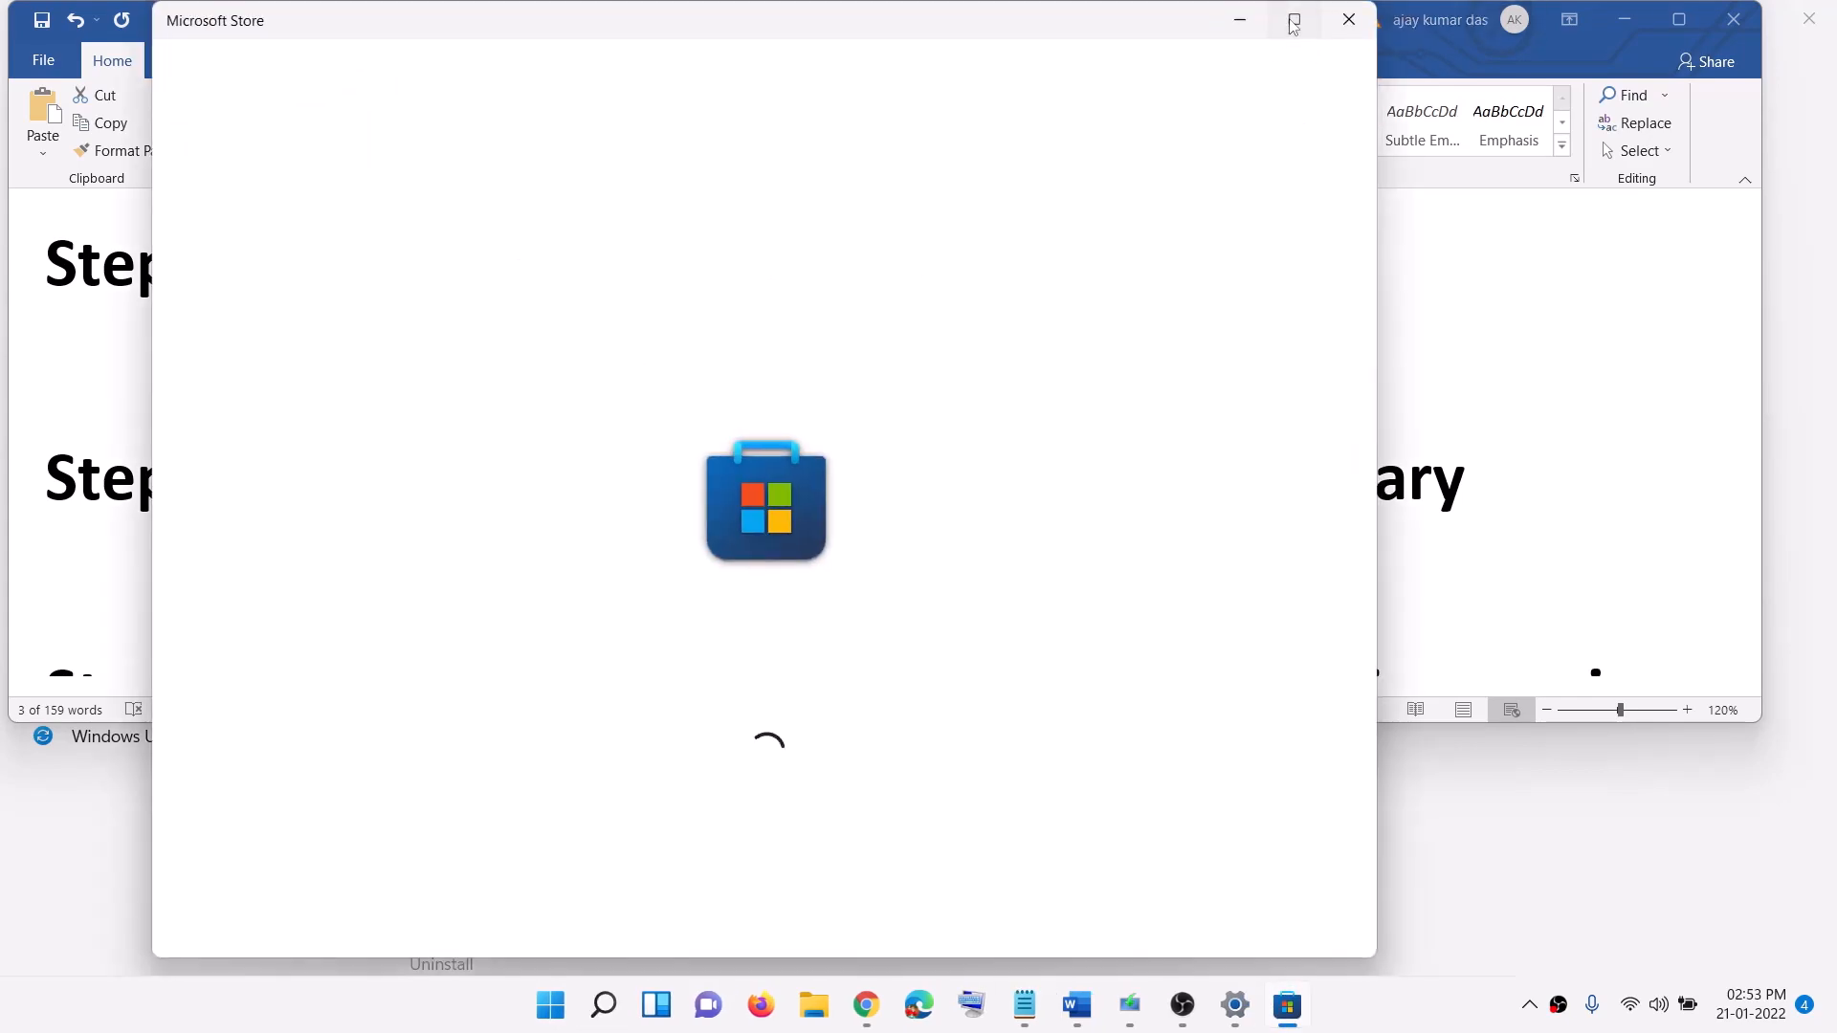
{"action": "left_click", "coordinate": [1294, 19]}
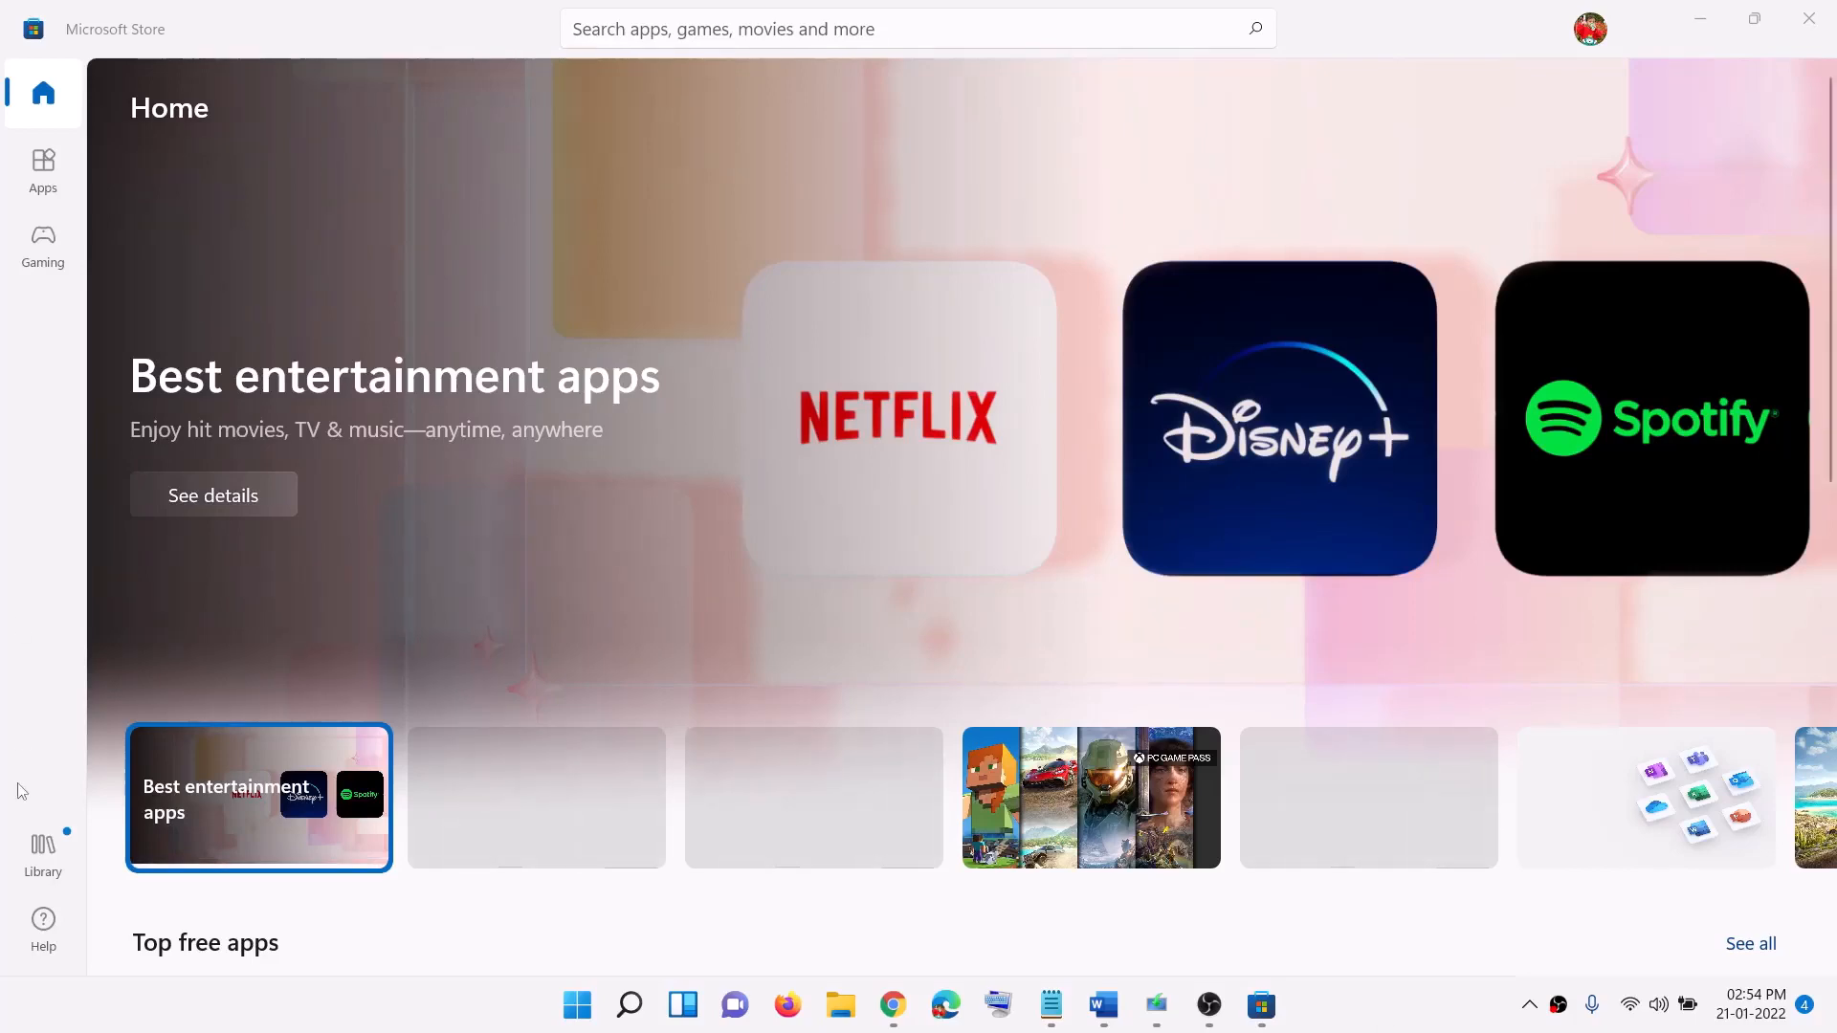
{"action": "left_click", "coordinate": [42, 859]}
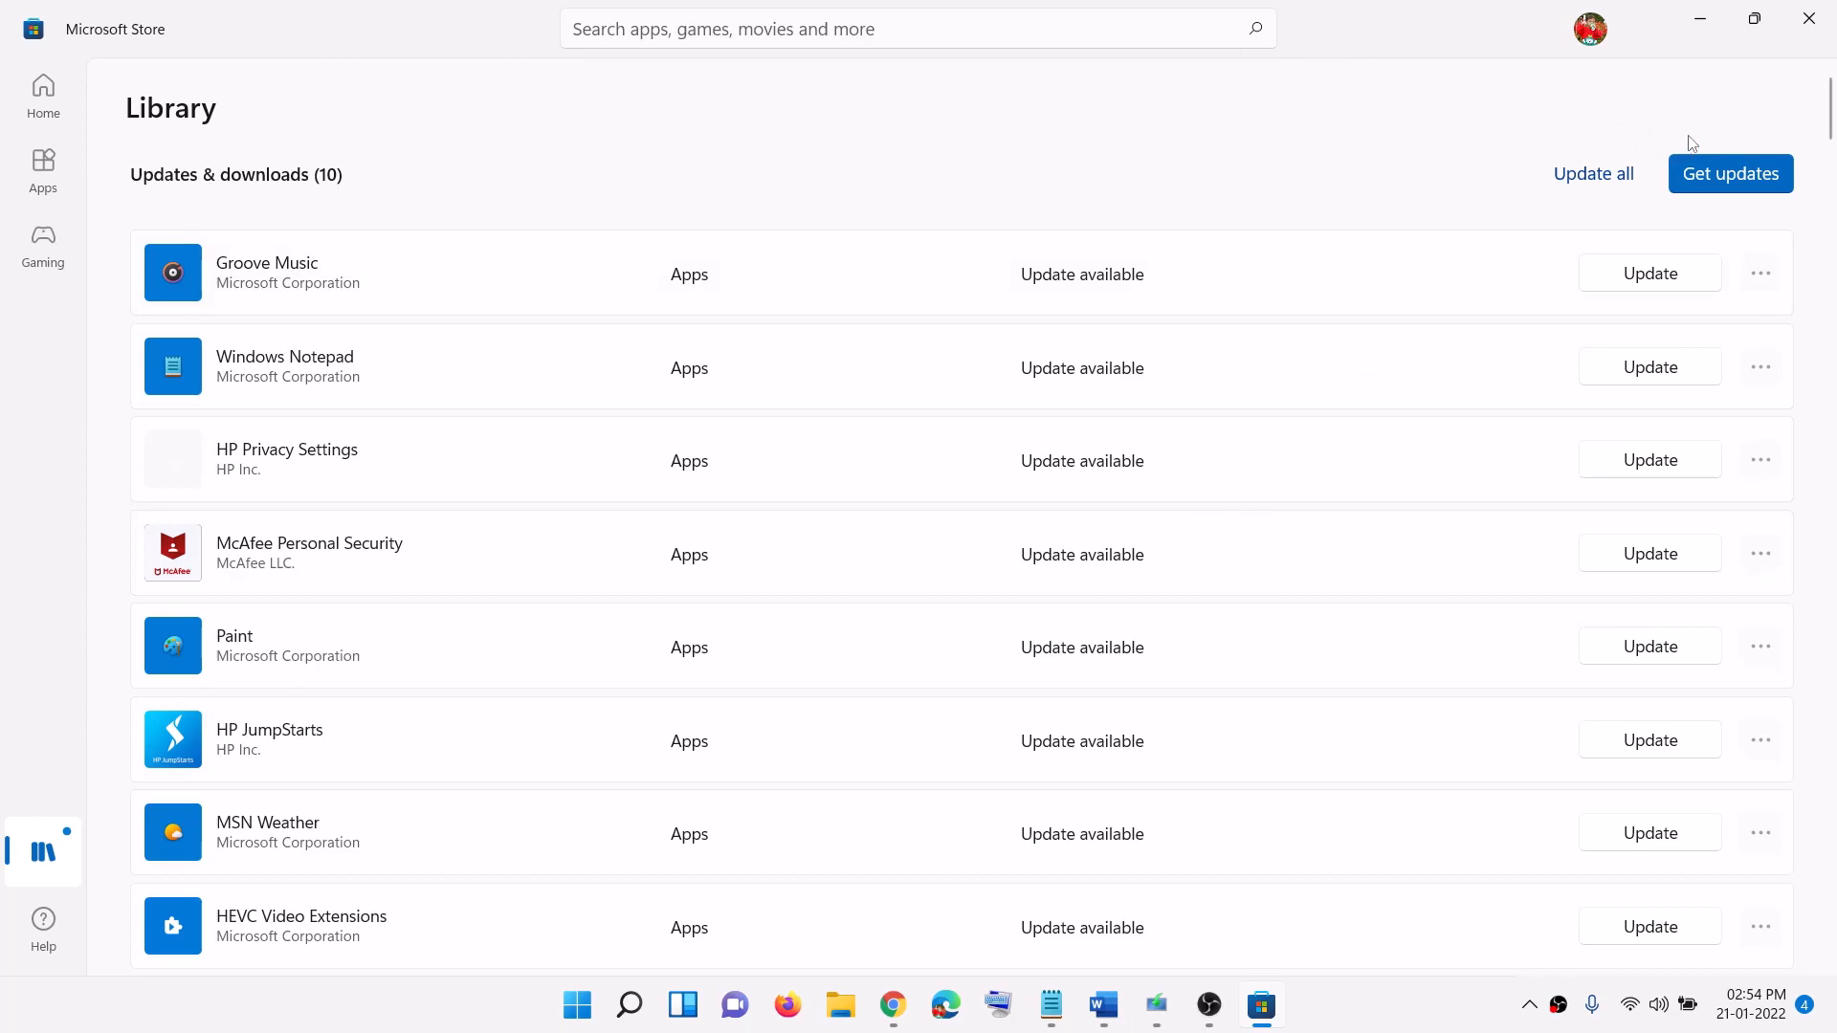
- Copy the Xbox Identity Provider link under Step 6 of the Word notes and open it in Chrome
{"action": "left_click", "coordinate": [1107, 1018]}
{"action": "scroll", "coordinate": [599, 444], "scroll_direction": "down", "scroll_amount": 5}
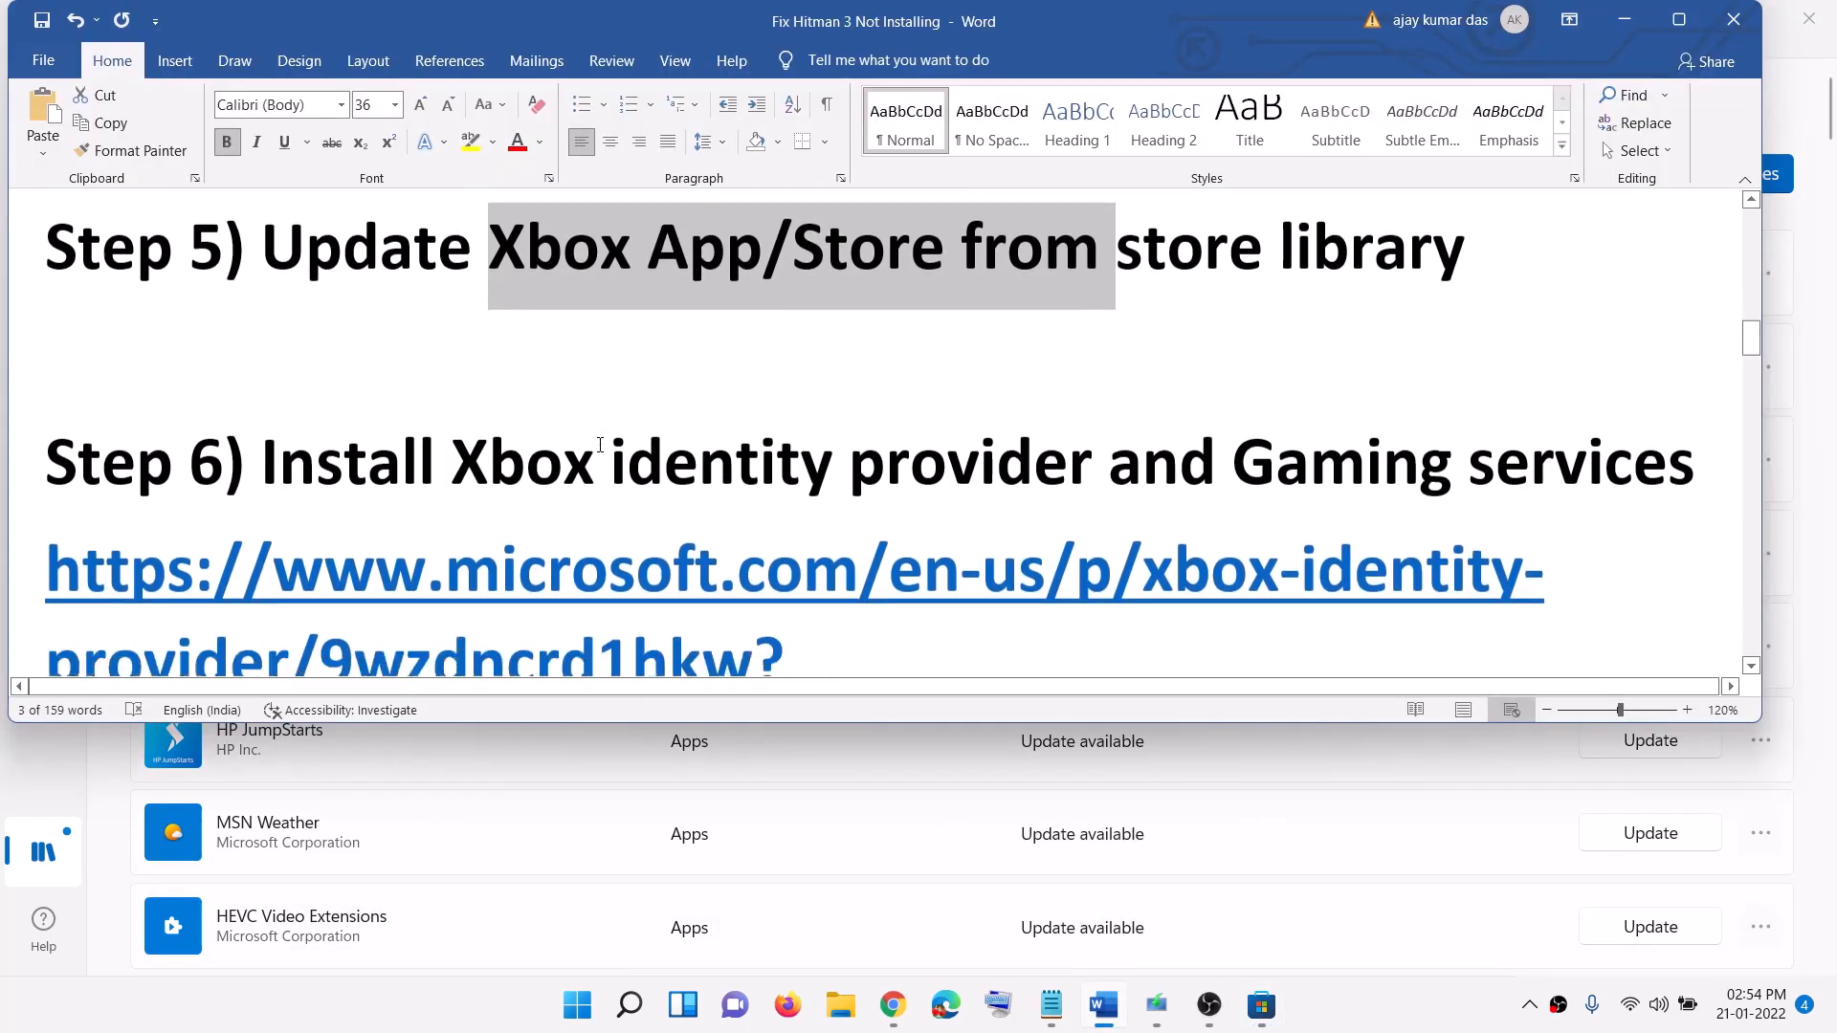
{"action": "left_click_drag", "start_coordinate": [612, 354], "coordinate": [1034, 356]}
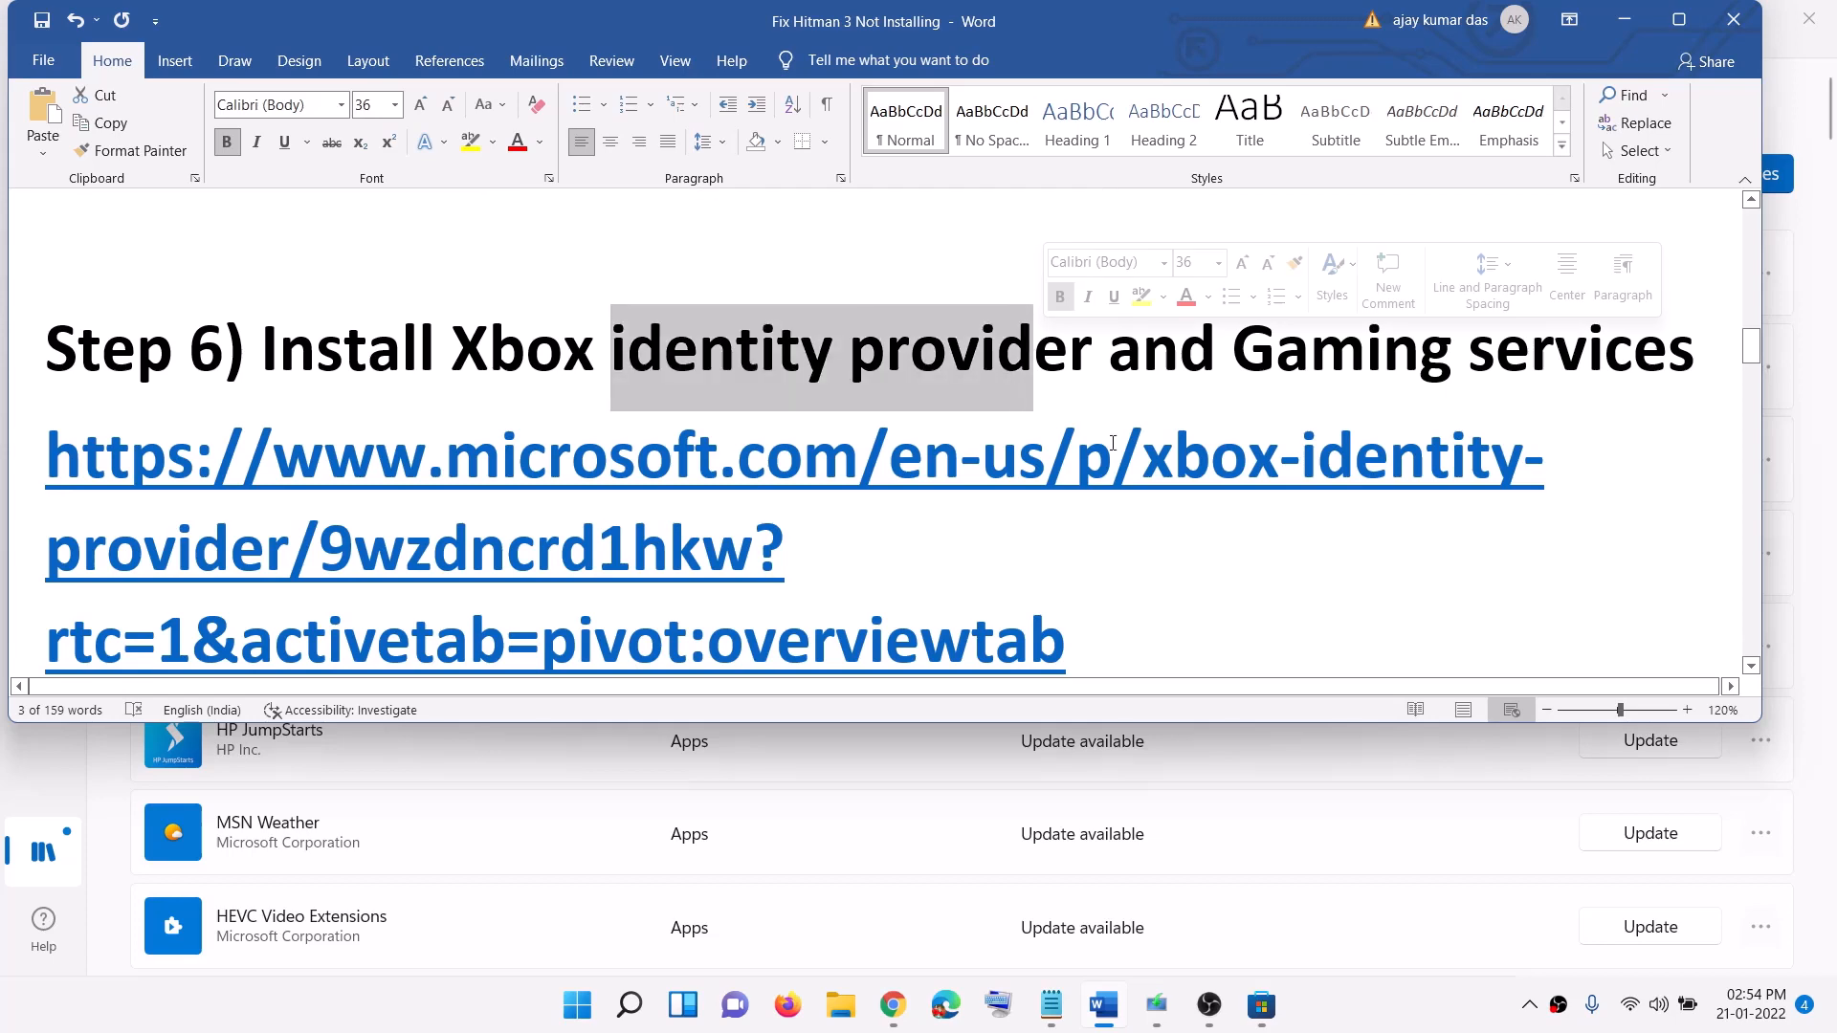
{"action": "scroll", "coordinate": [1119, 533], "scroll_direction": "down", "scroll_amount": 1}
{"action": "triple_click", "coordinate": [418, 434]}
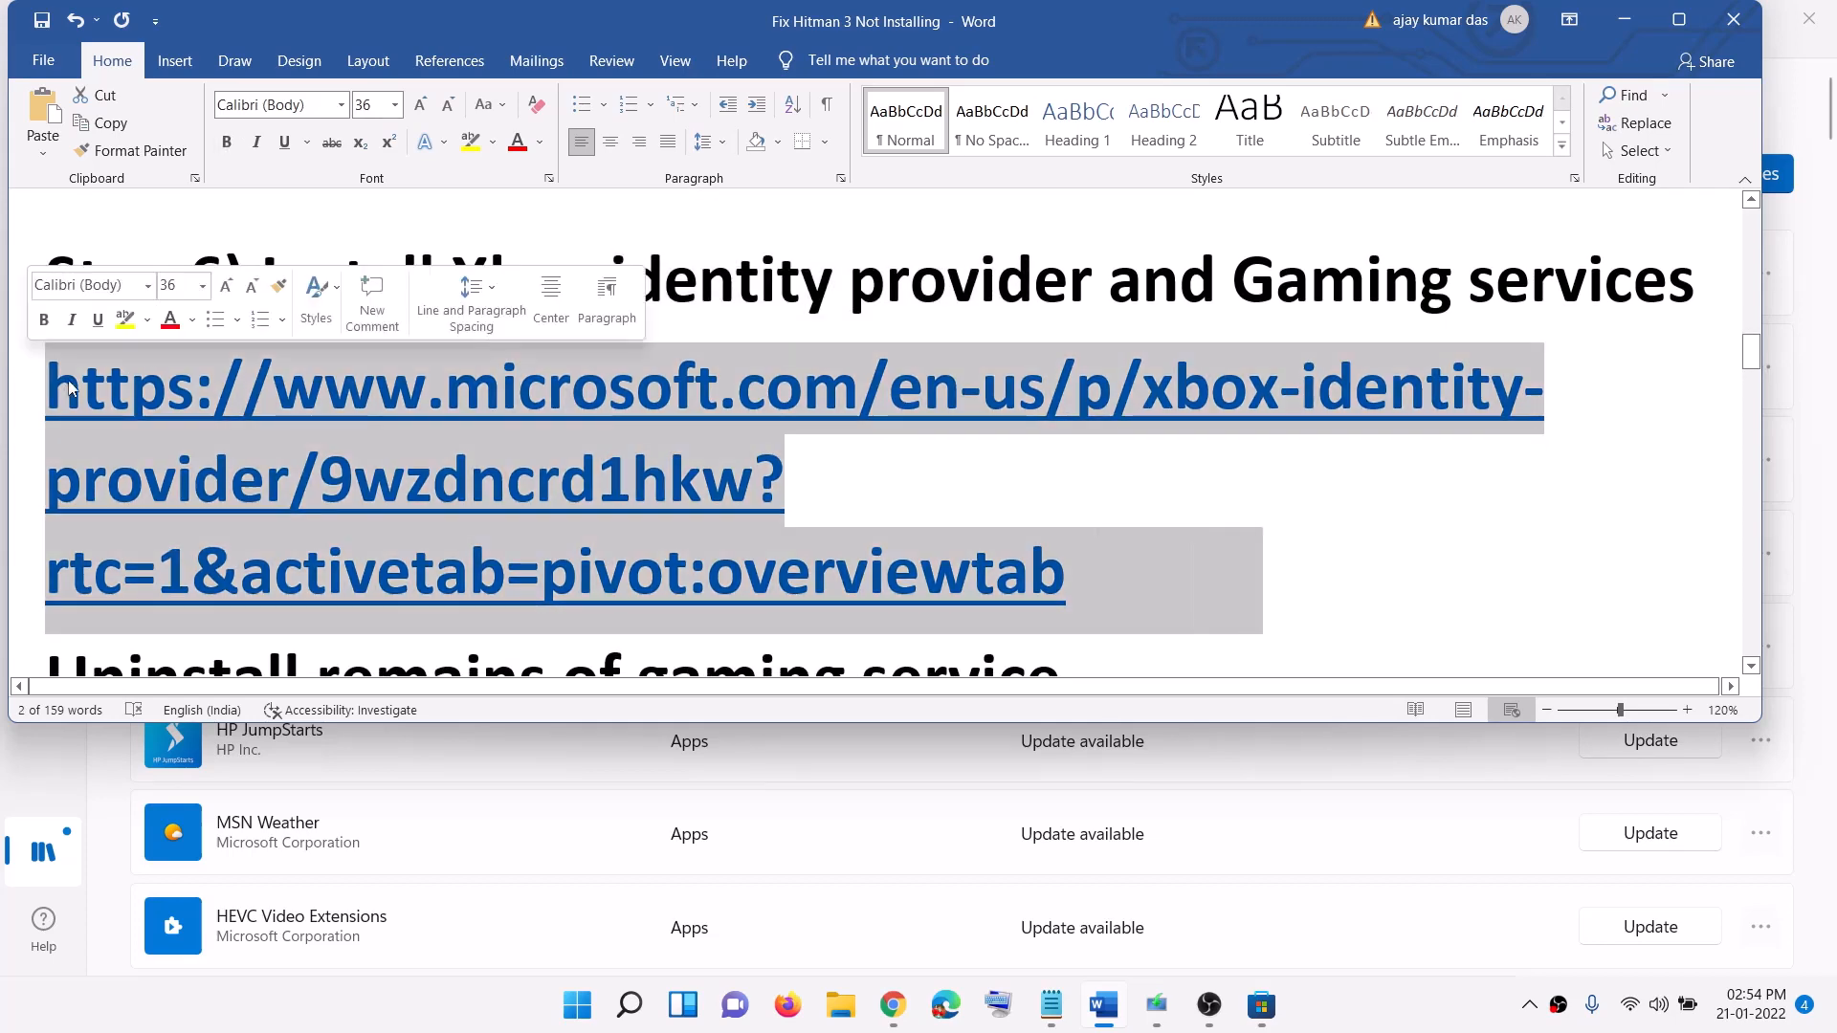
{"action": "right_click", "coordinate": [337, 471]}
{"action": "left_click", "coordinate": [390, 517]}
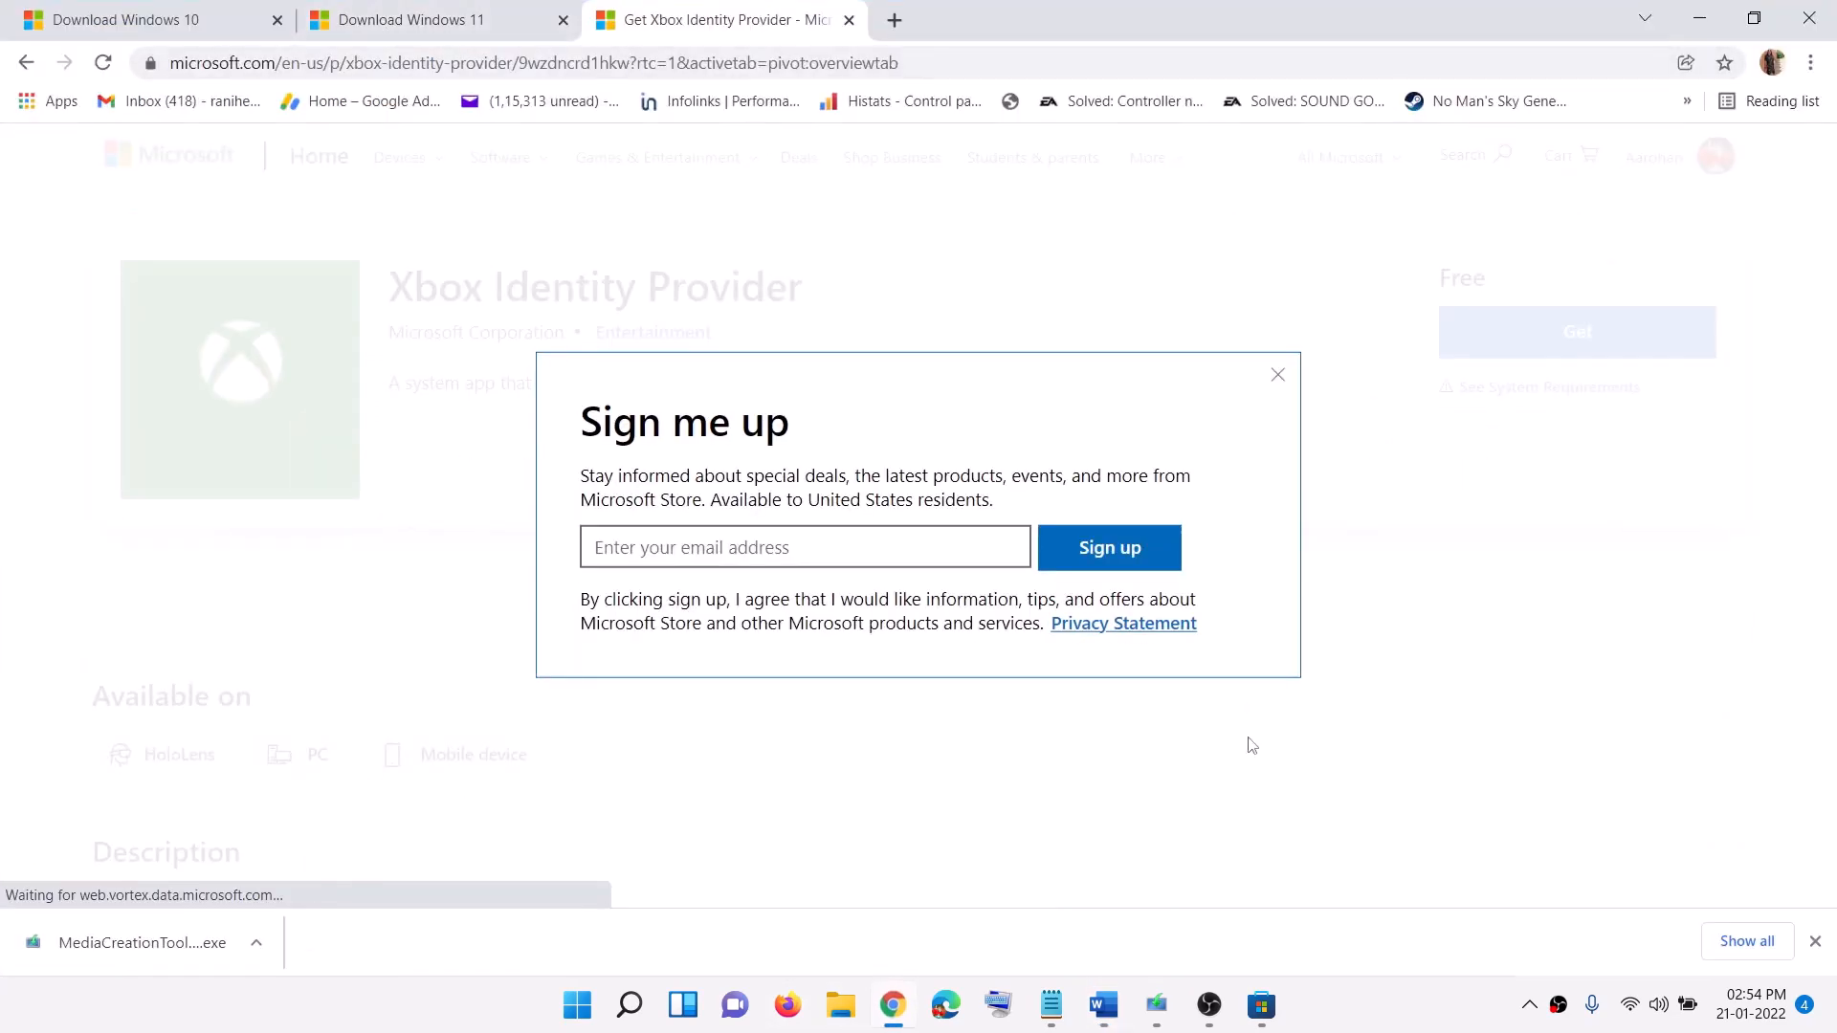
- Dismiss the sign-up pop-up, choose to get Xbox Identity Provider and allow its page to open in Microsoft Store
{"action": "left_click", "coordinate": [1277, 374]}
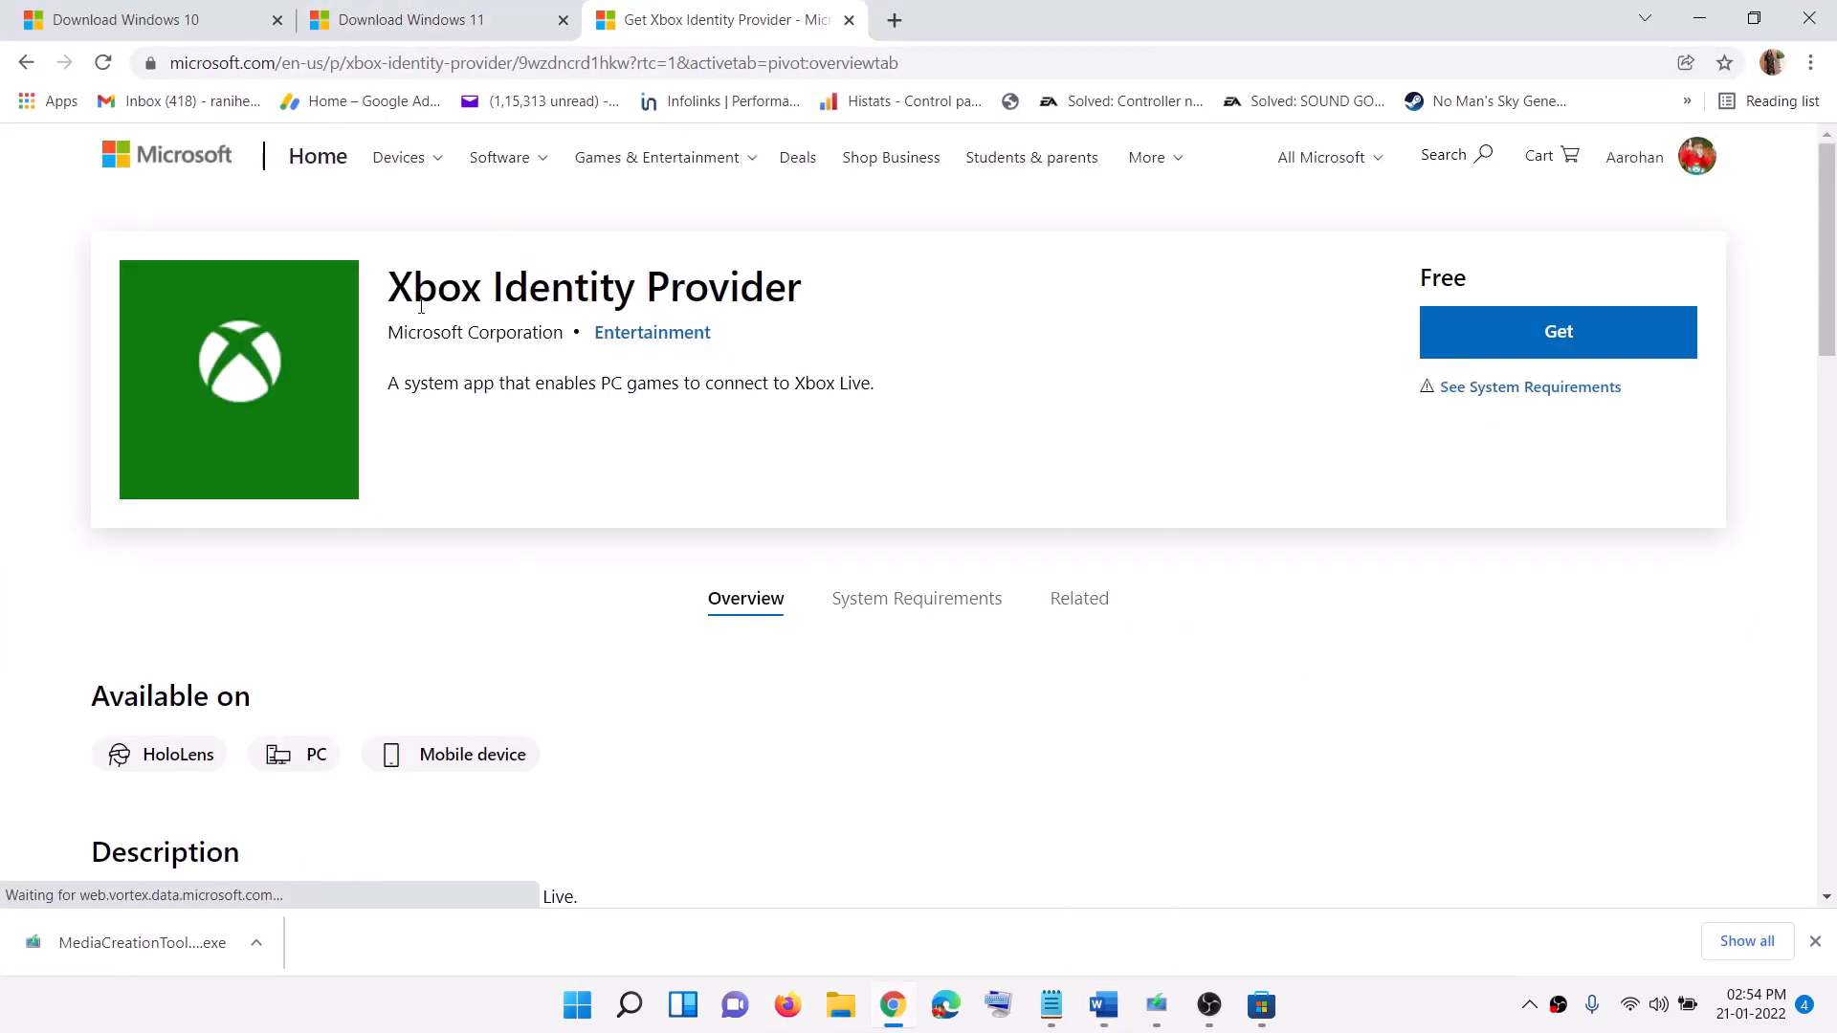
{"action": "left_click_drag", "start_coordinate": [398, 296], "coordinate": [740, 297]}
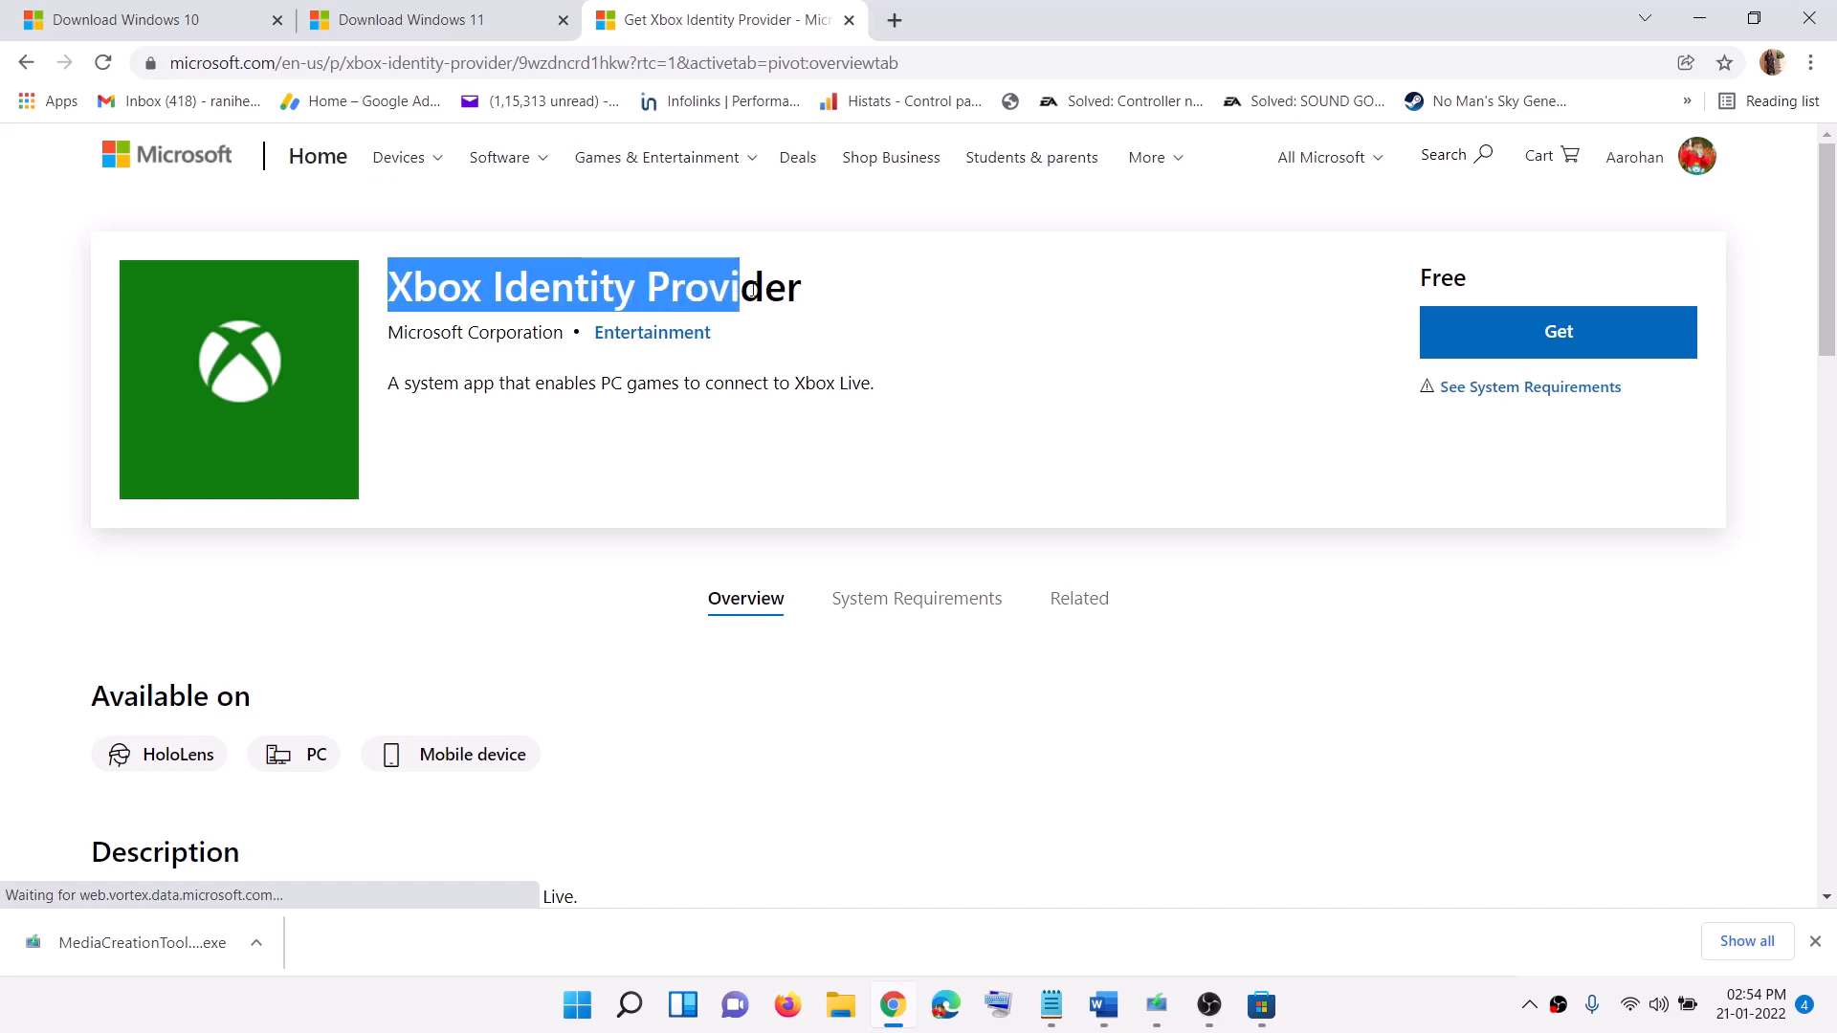
{"action": "left_click", "coordinate": [1635, 310]}
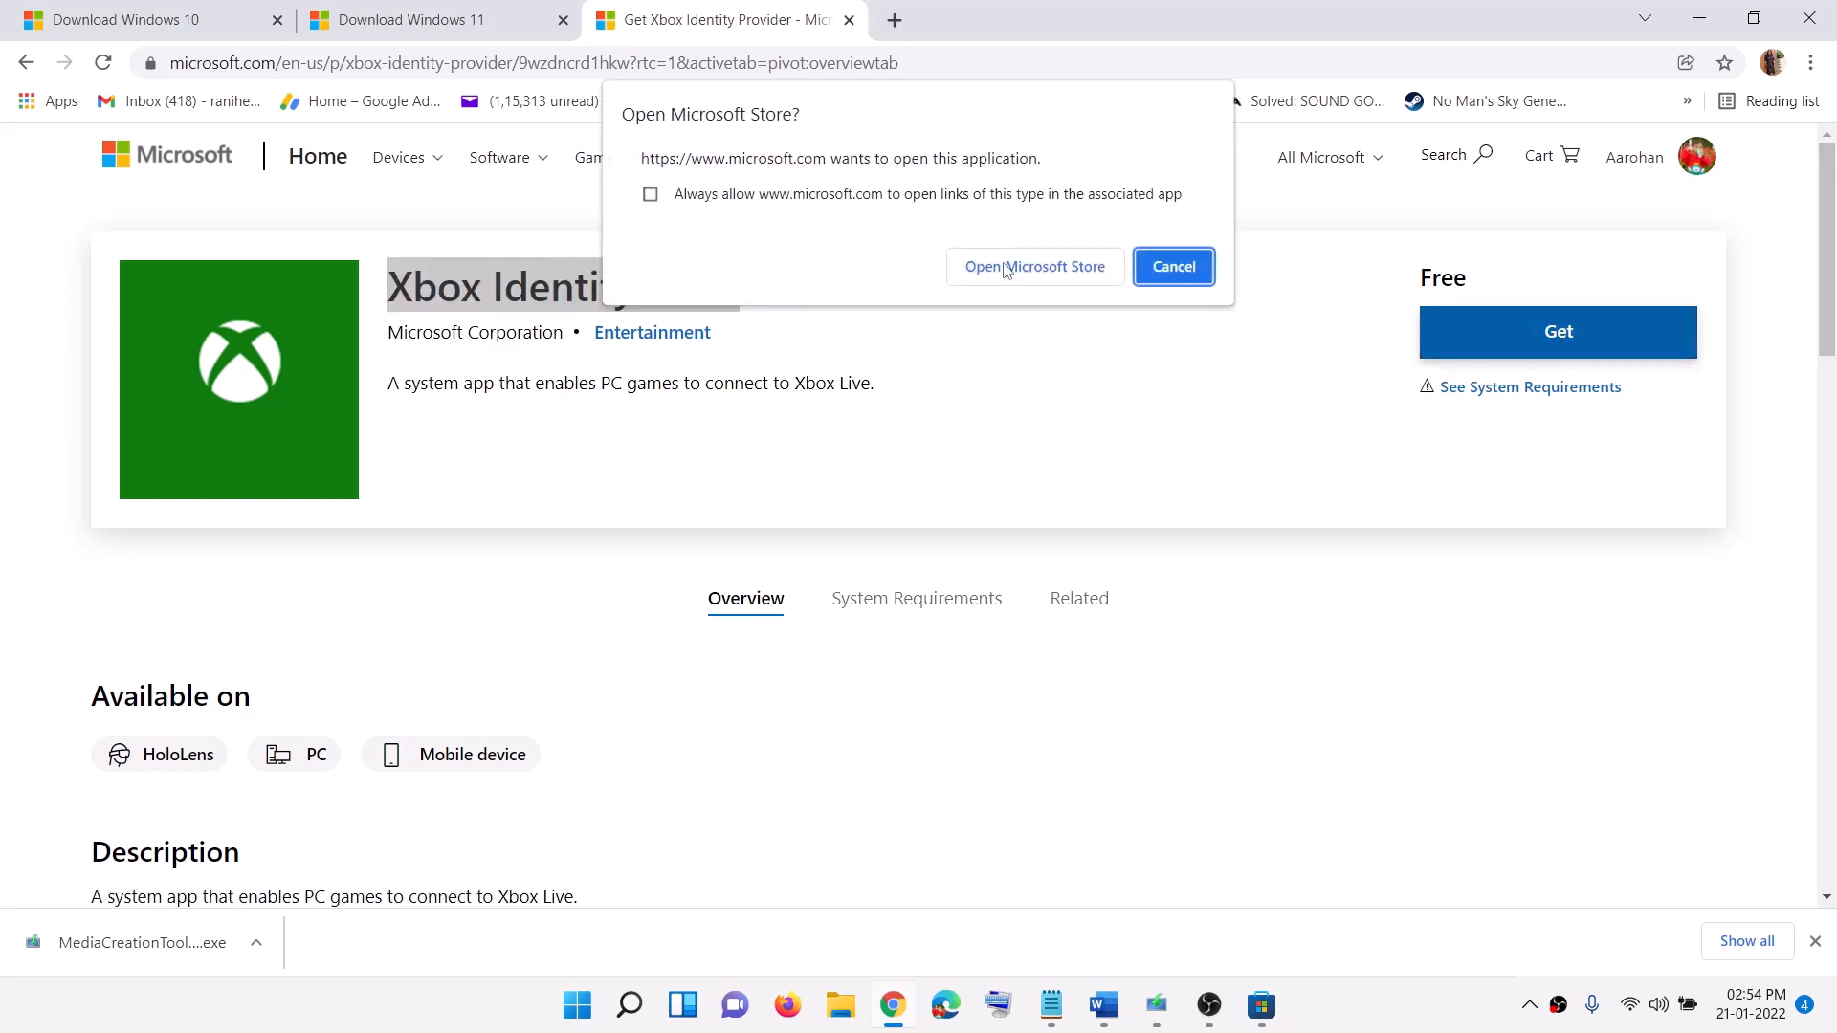
{"action": "left_click", "coordinate": [1026, 275]}
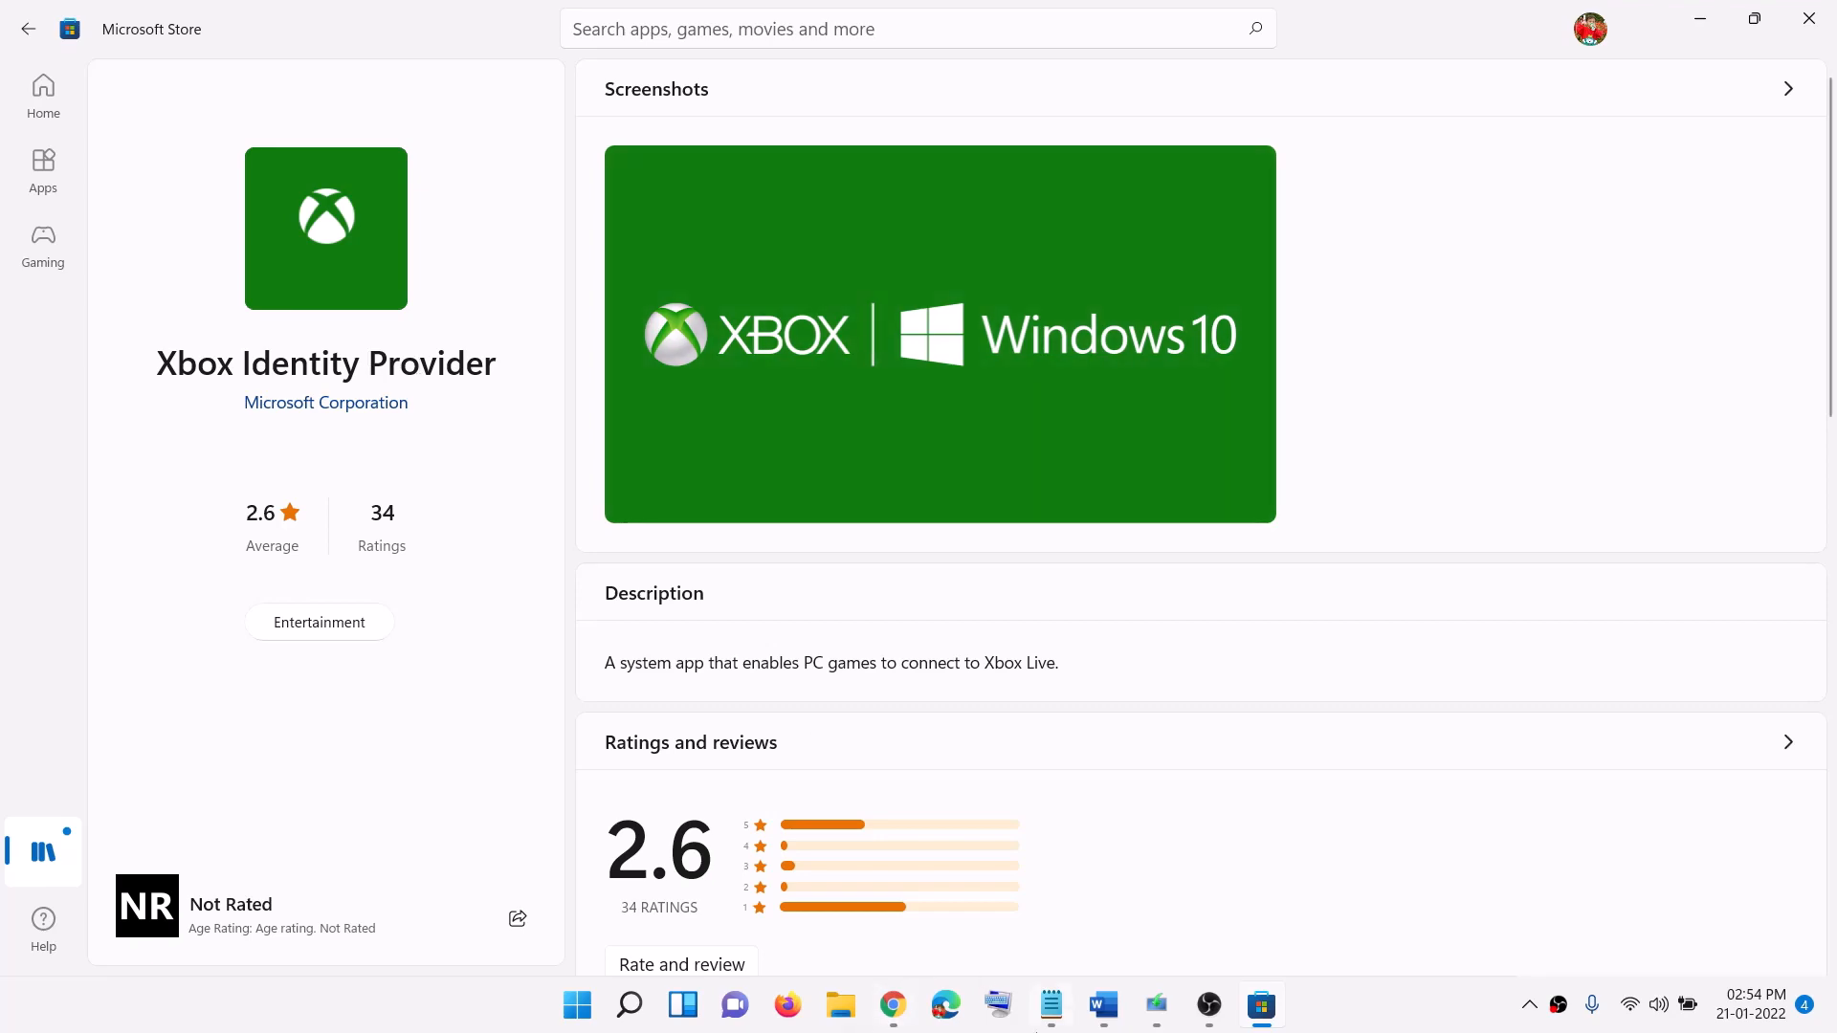
- Copy the command "get-appxpackage Microsoft.GamingServices | remove-AppxPackage -allusers" under Uninstall remains of gaming service in the Word notes
{"action": "left_click", "coordinate": [1096, 1021]}
{"action": "scroll", "coordinate": [717, 372], "scroll_direction": "down", "scroll_amount": 4}
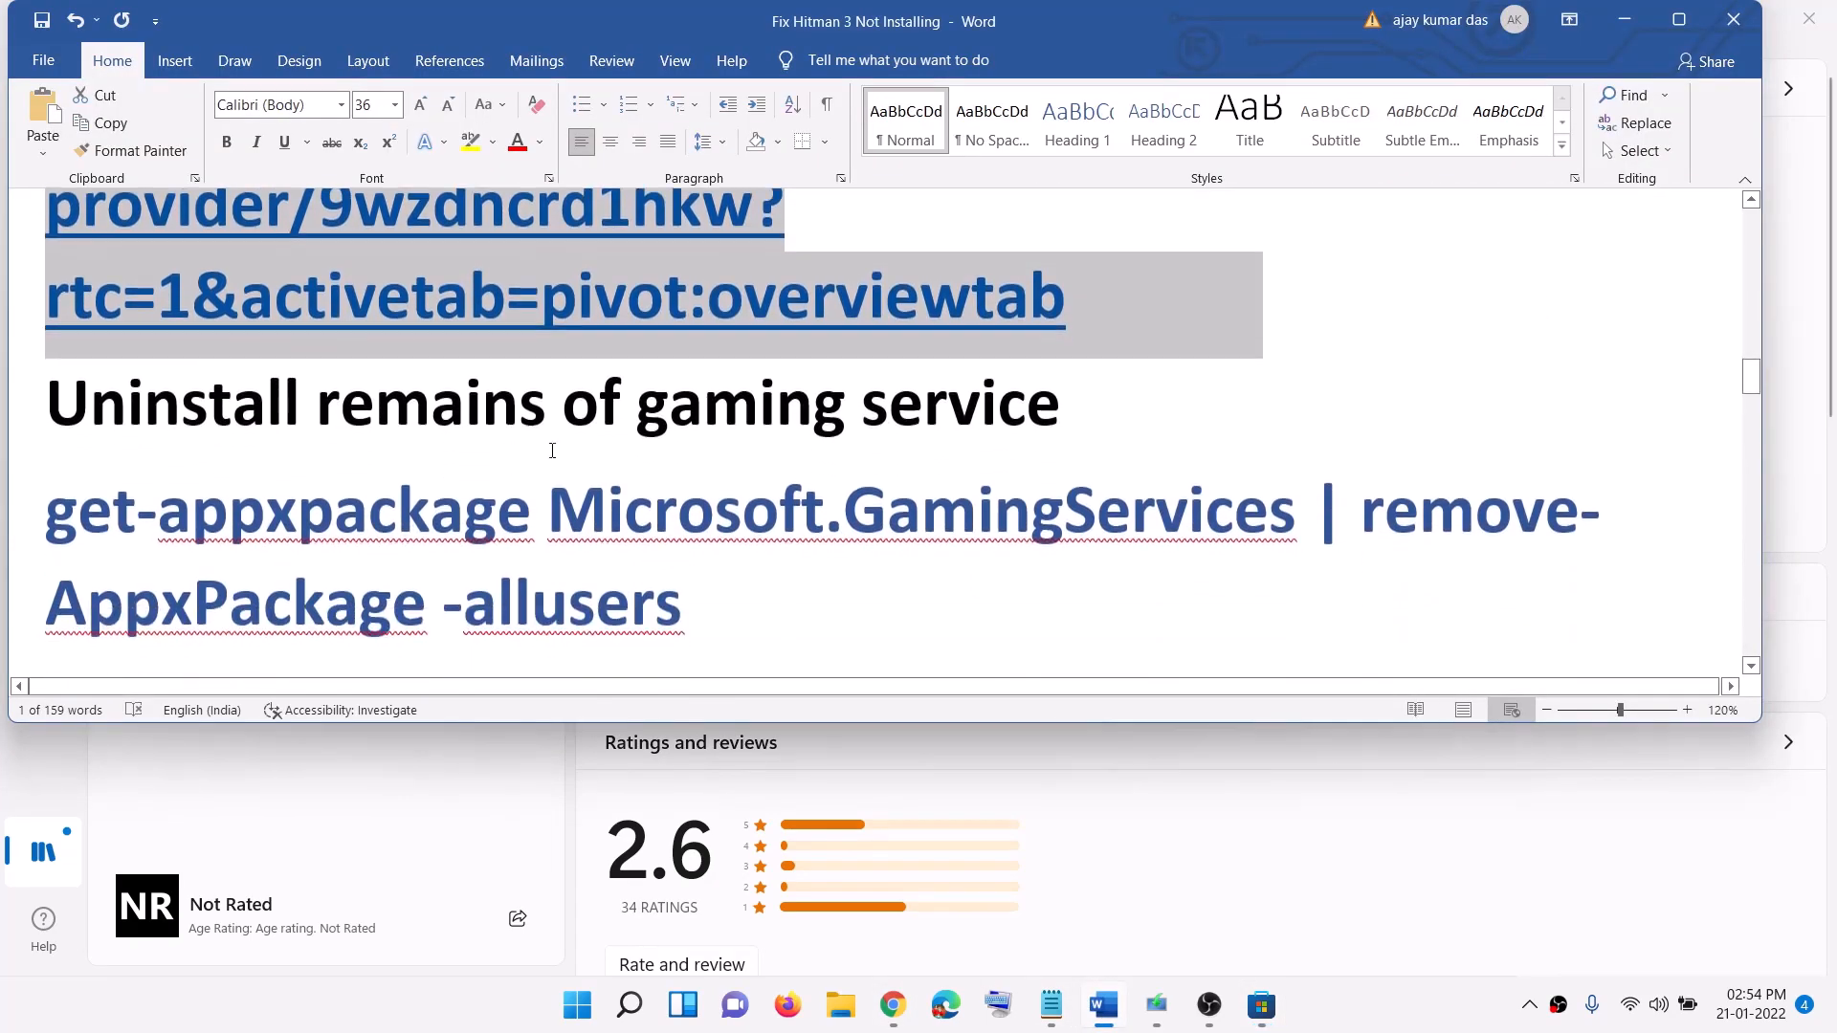
{"action": "left_click_drag", "start_coordinate": [717, 371], "coordinate": [1059, 344]}
{"action": "left_click_drag", "start_coordinate": [693, 528], "coordinate": [92, 459]}
{"action": "right_click", "coordinate": [216, 461]}
{"action": "left_click", "coordinate": [273, 500]}
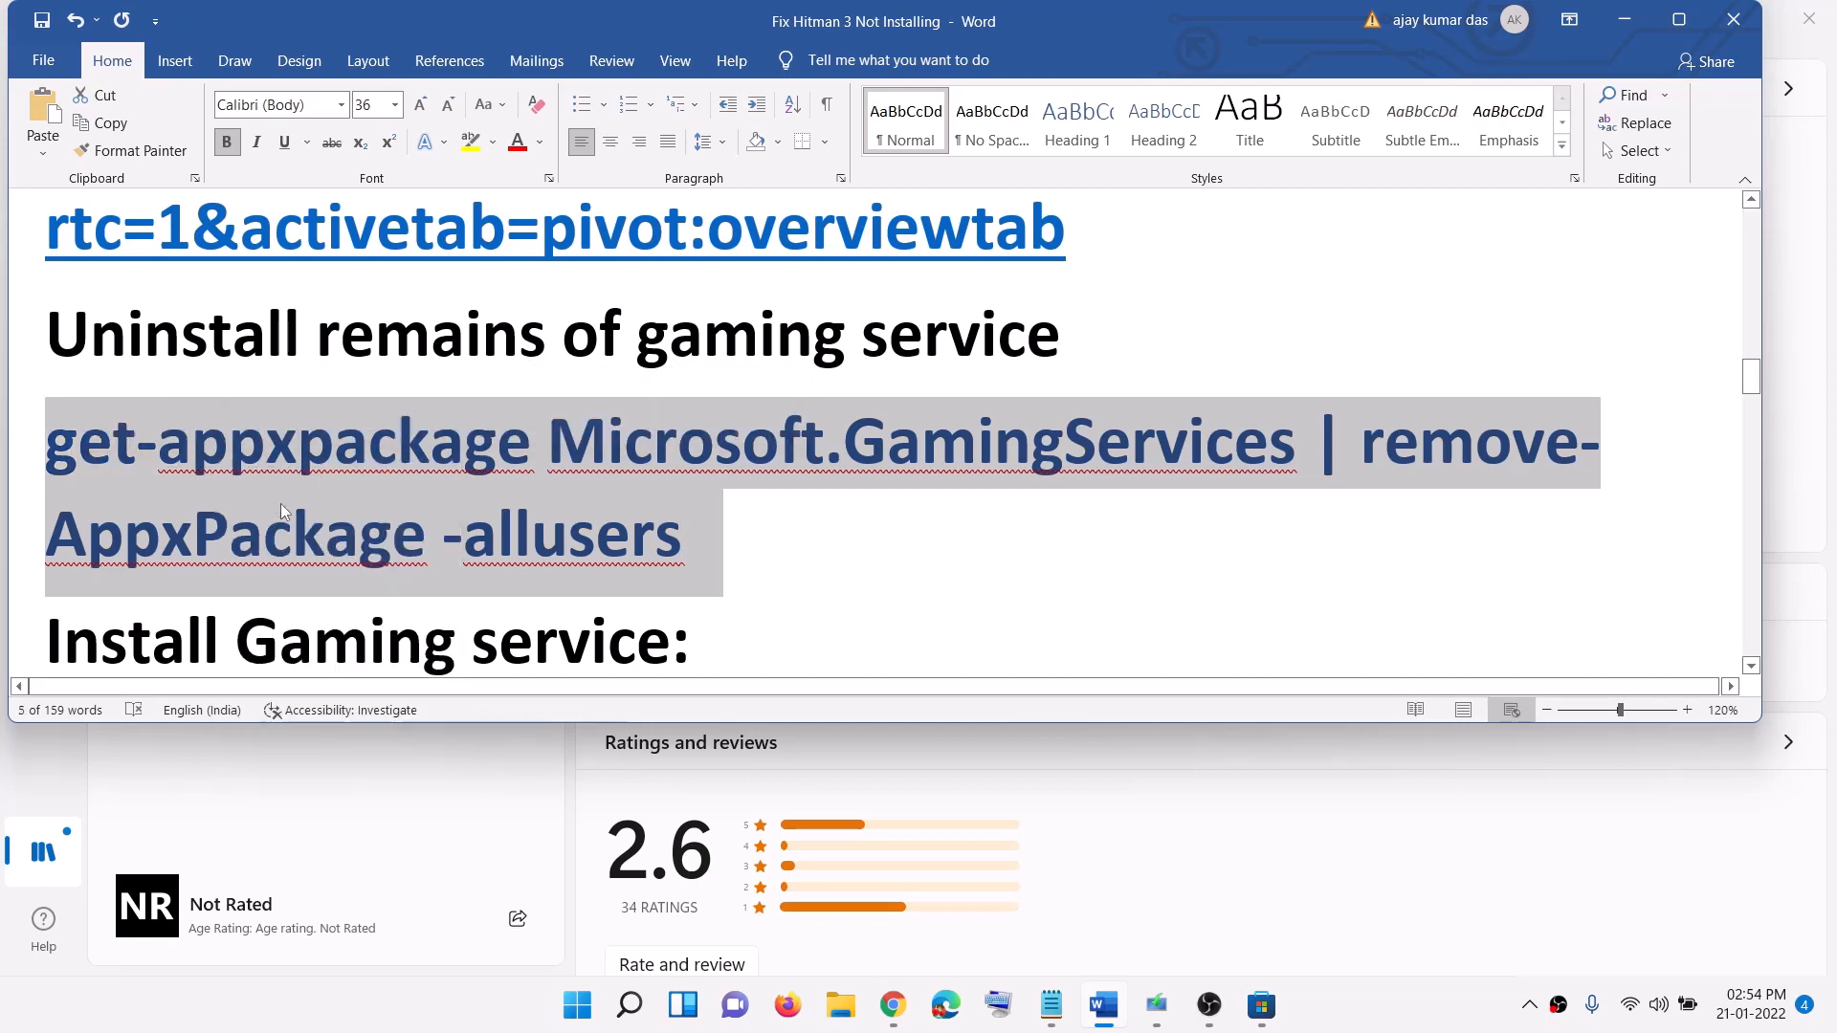
- Open Windows PowerShell as administrator, allow it to make changes, and run the copied Microsoft.GamingServices removal command
{"action": "left_click", "coordinate": [577, 1005]}
{"action": "type", "text": "po"}
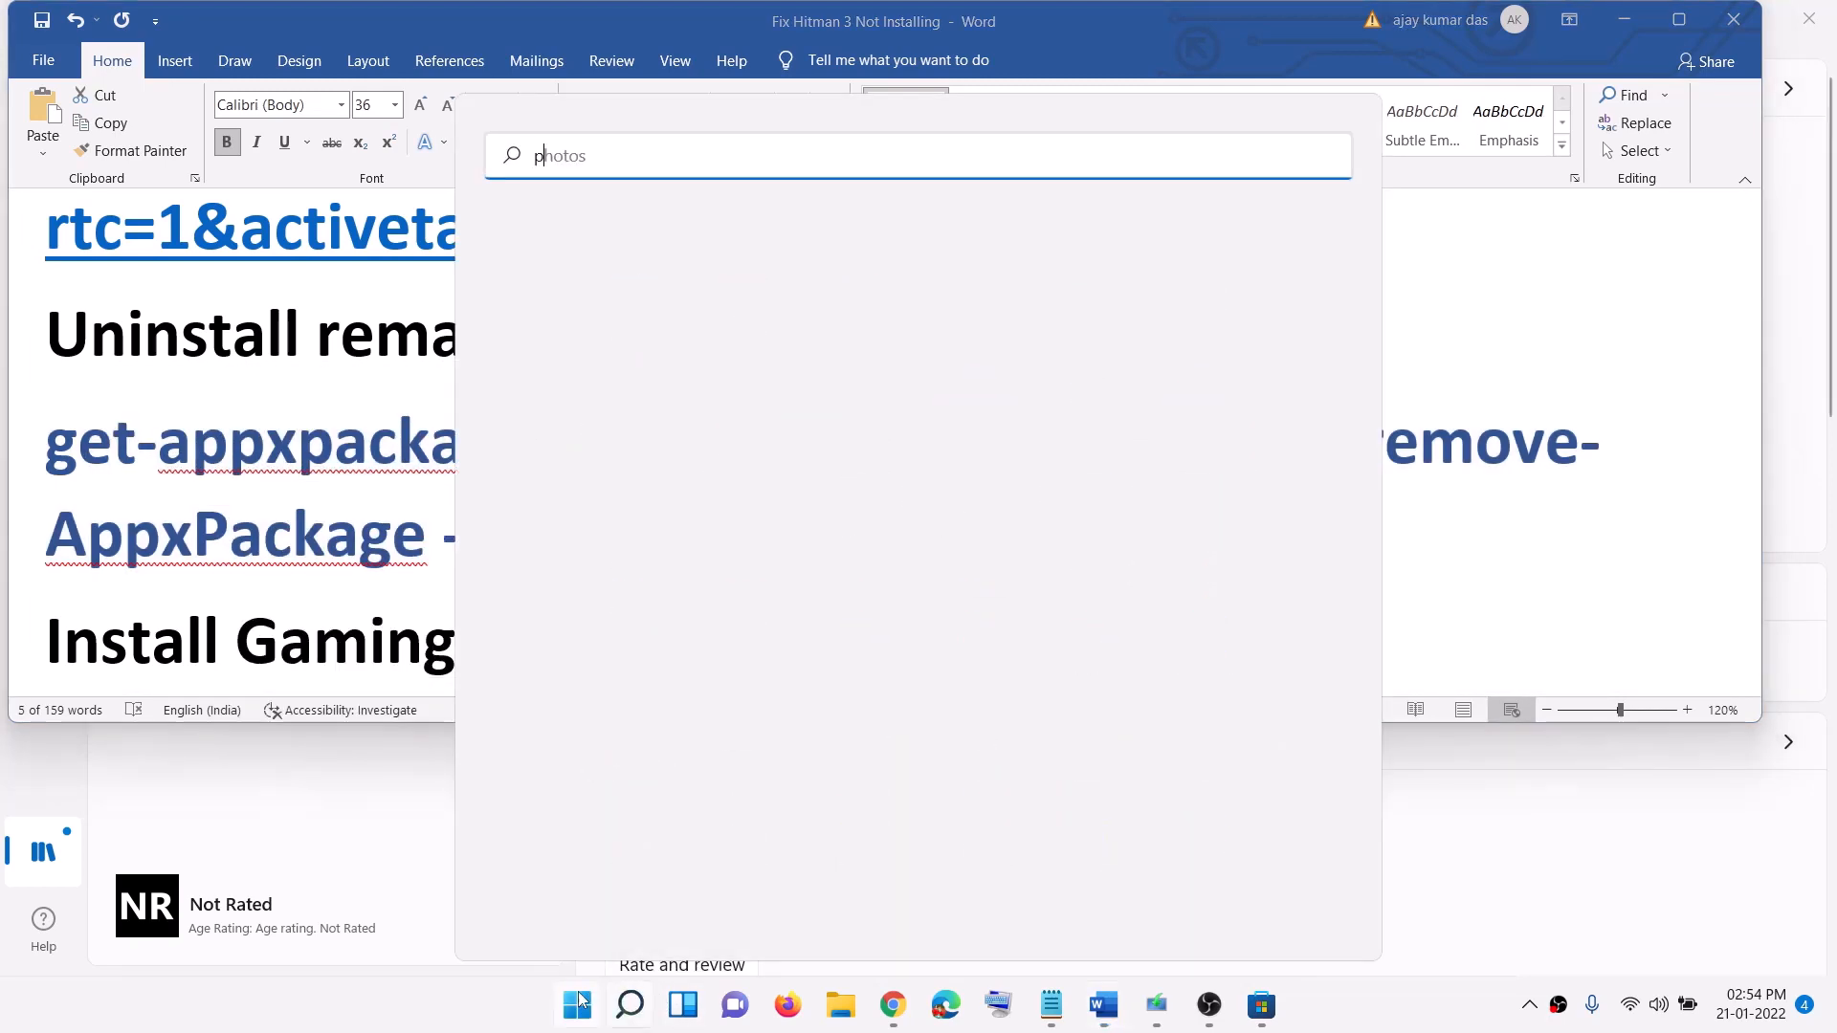
{"action": "type", "text": "wers"}
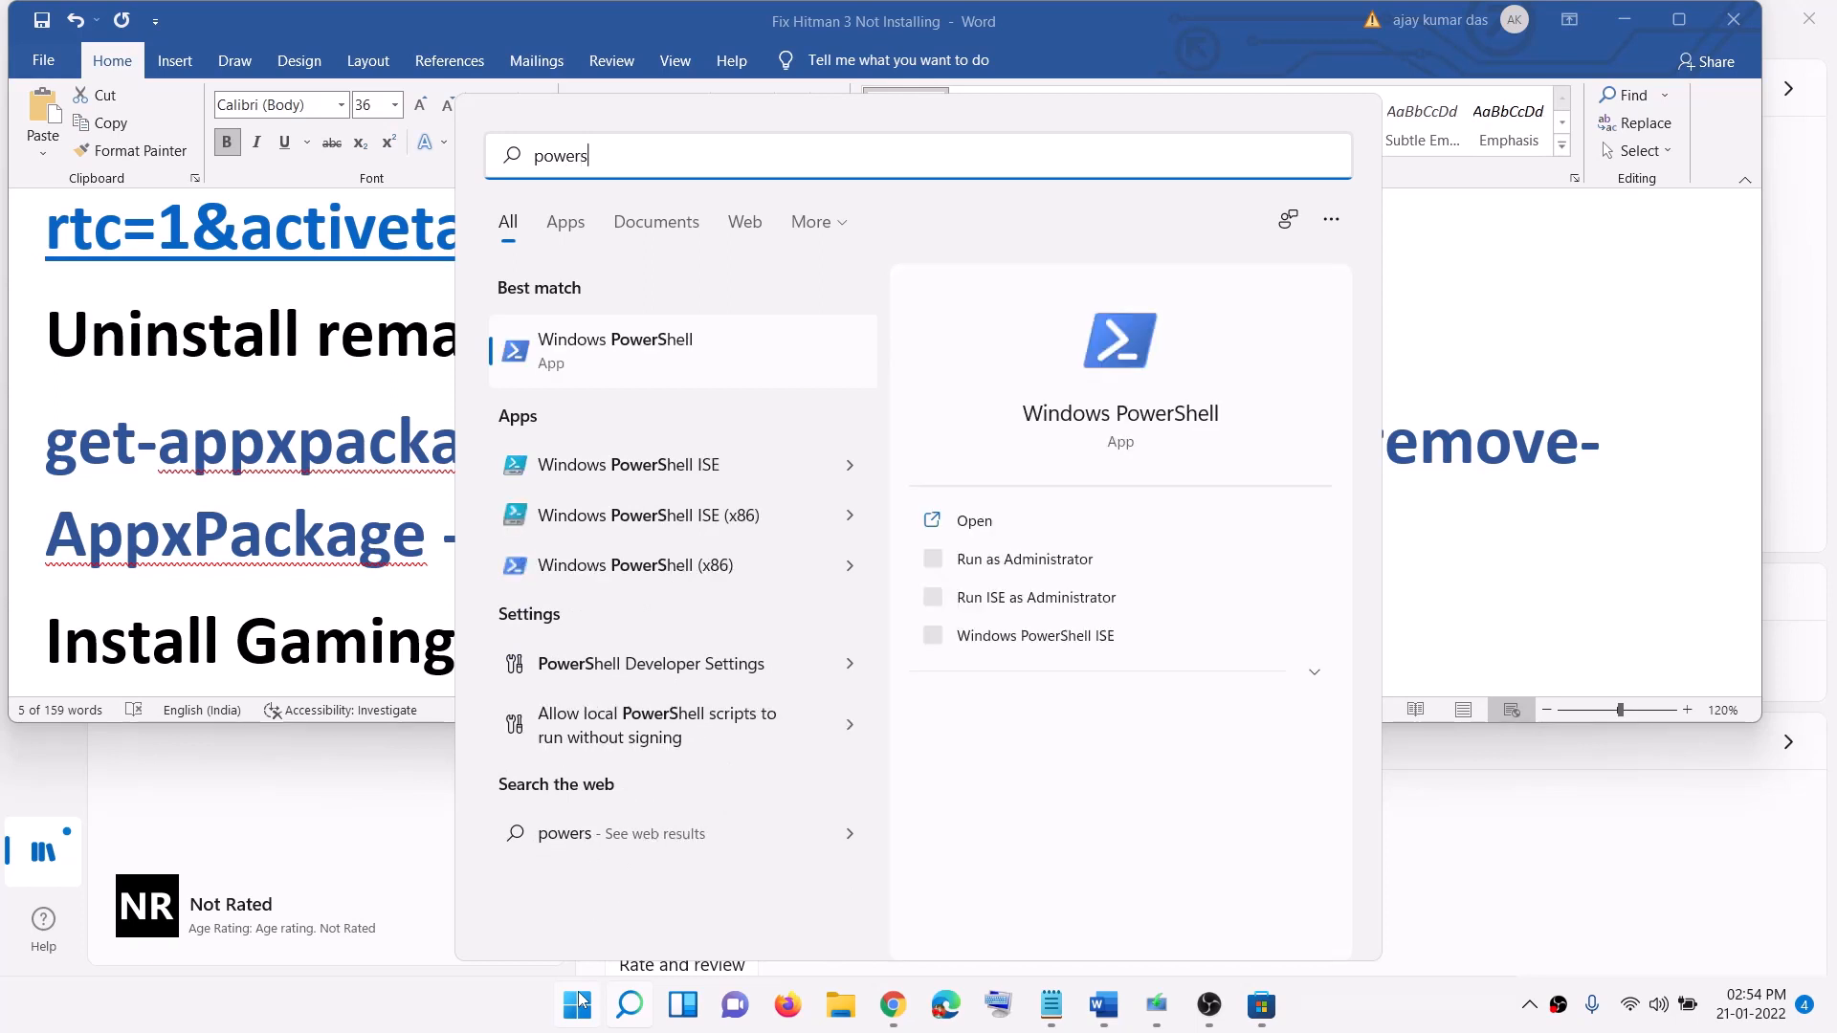
{"action": "type", "text": "hee"}
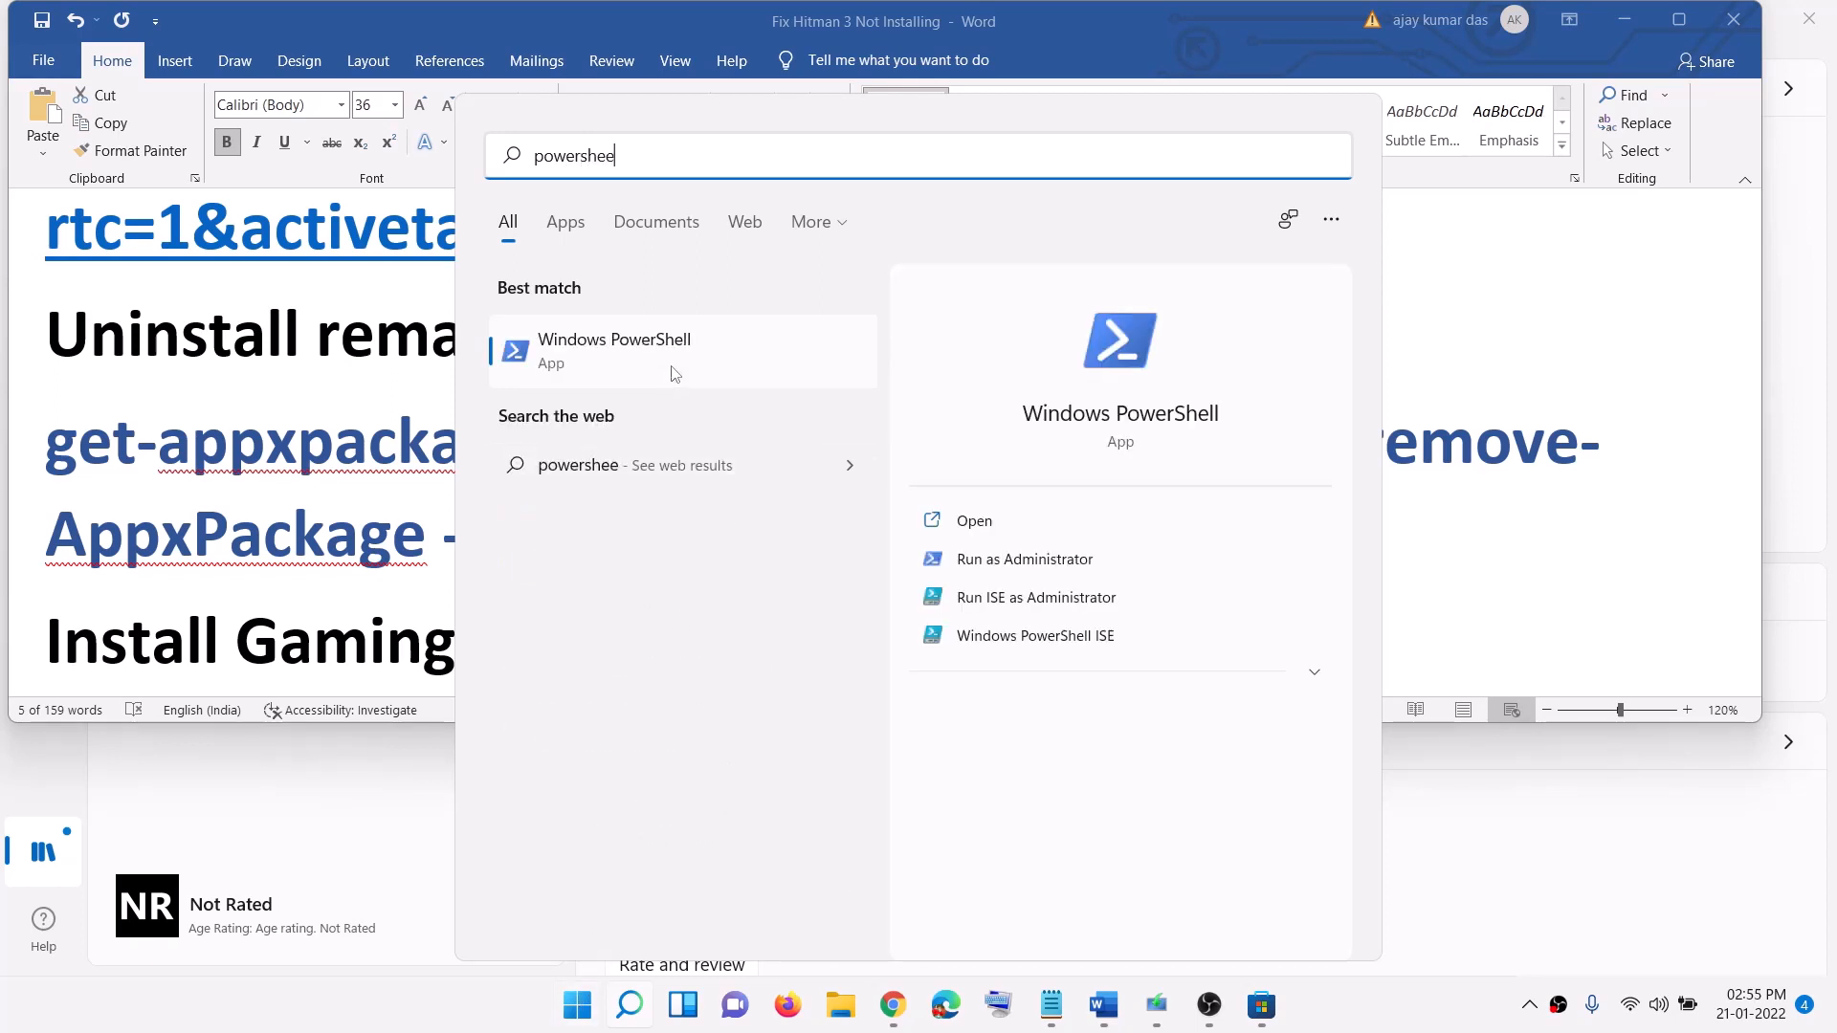
{"action": "right_click", "coordinate": [645, 364]}
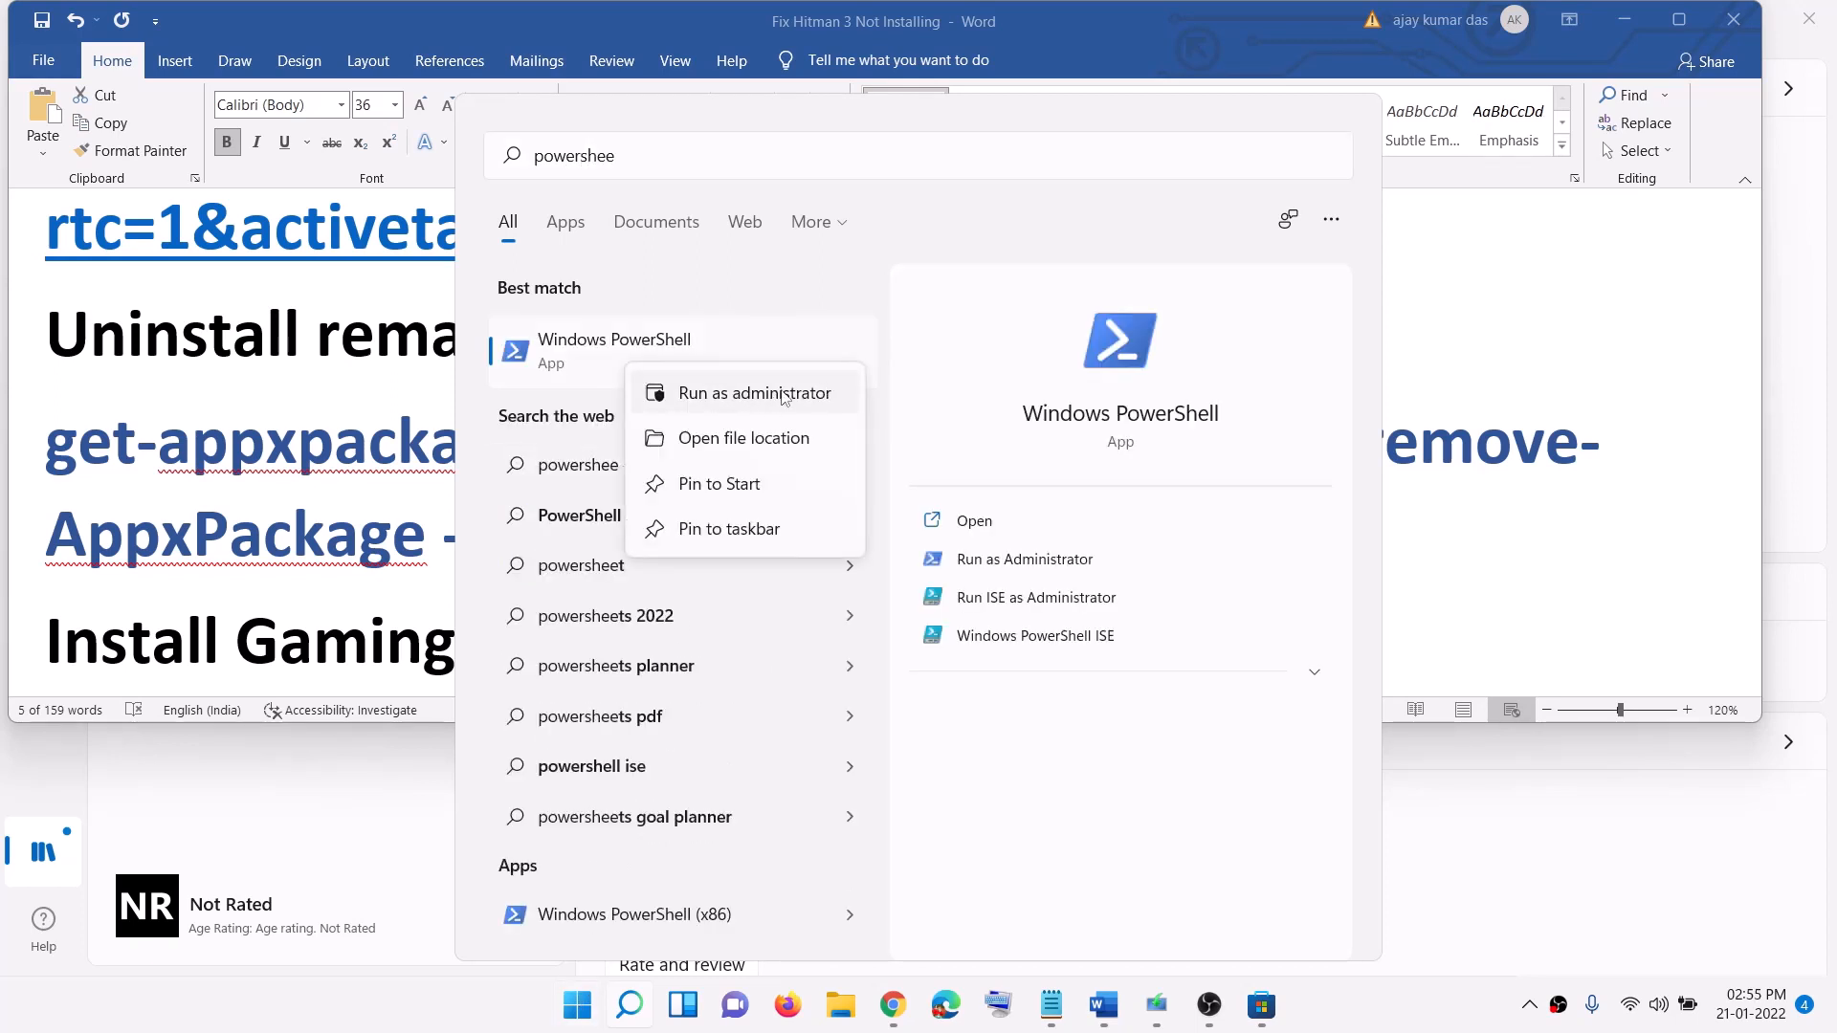
{"action": "left_click", "coordinate": [783, 394]}
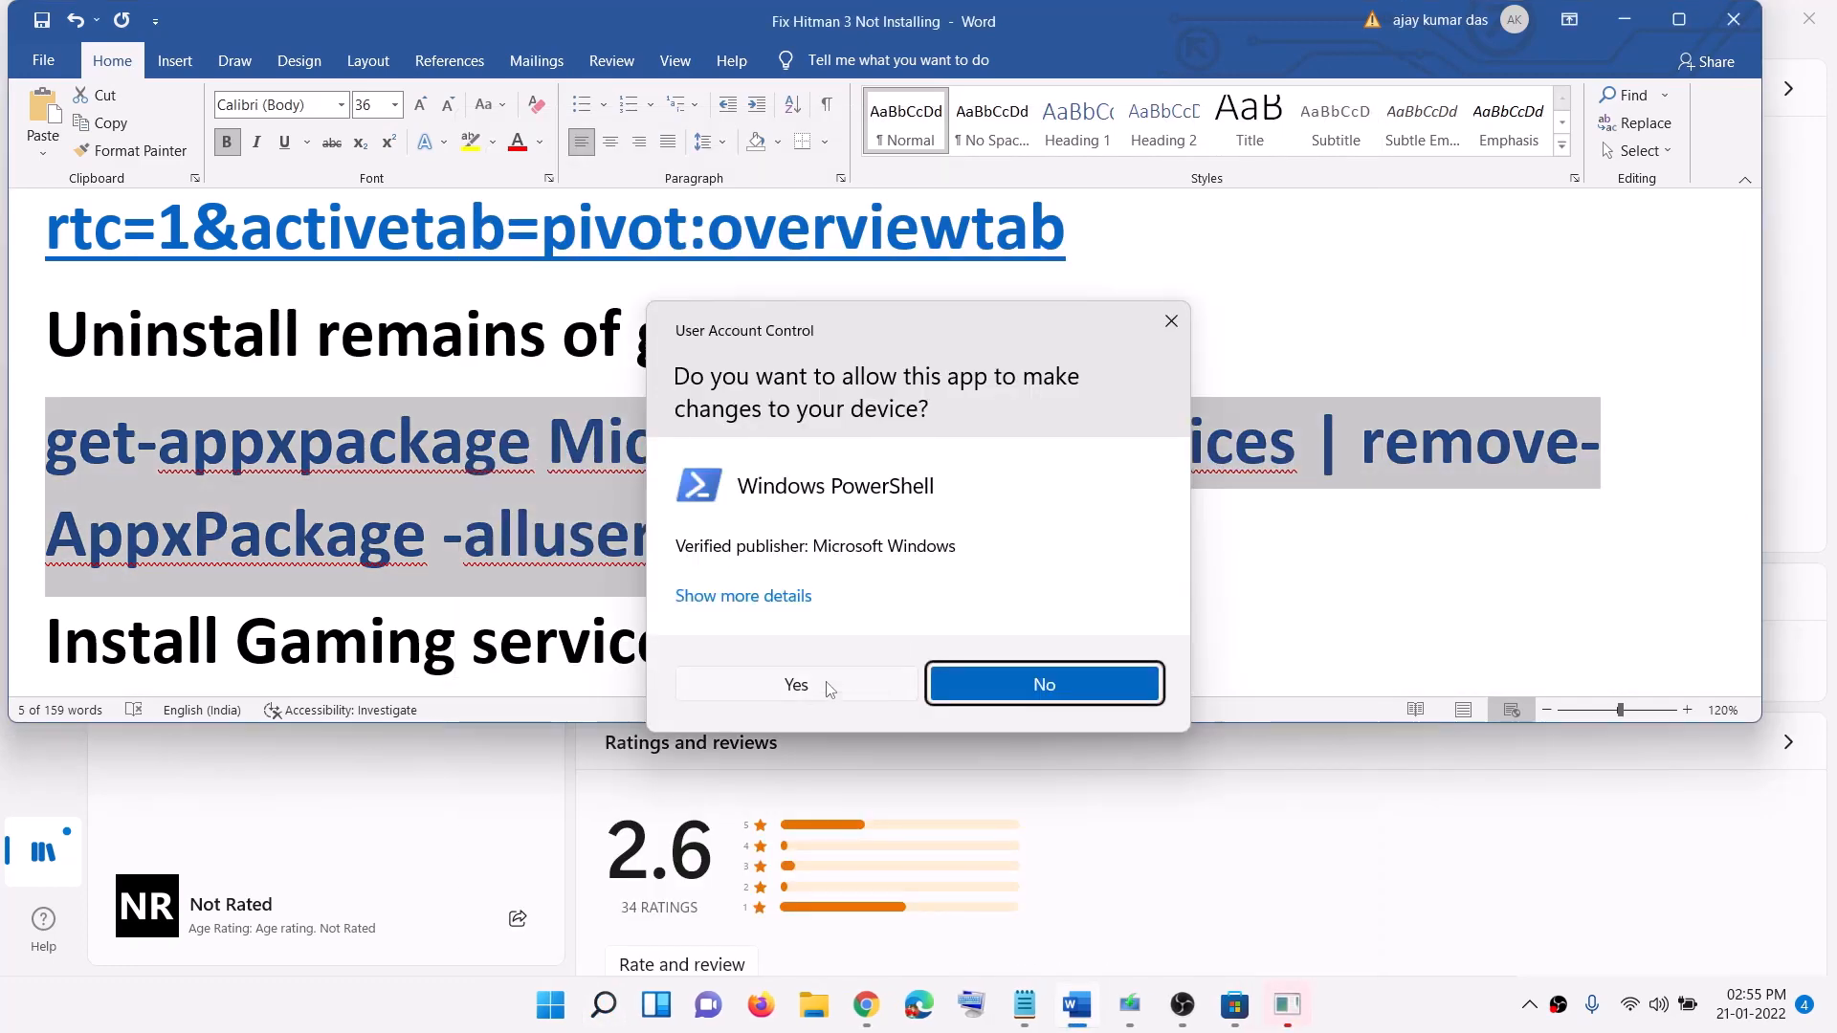
{"action": "left_click", "coordinate": [828, 686]}
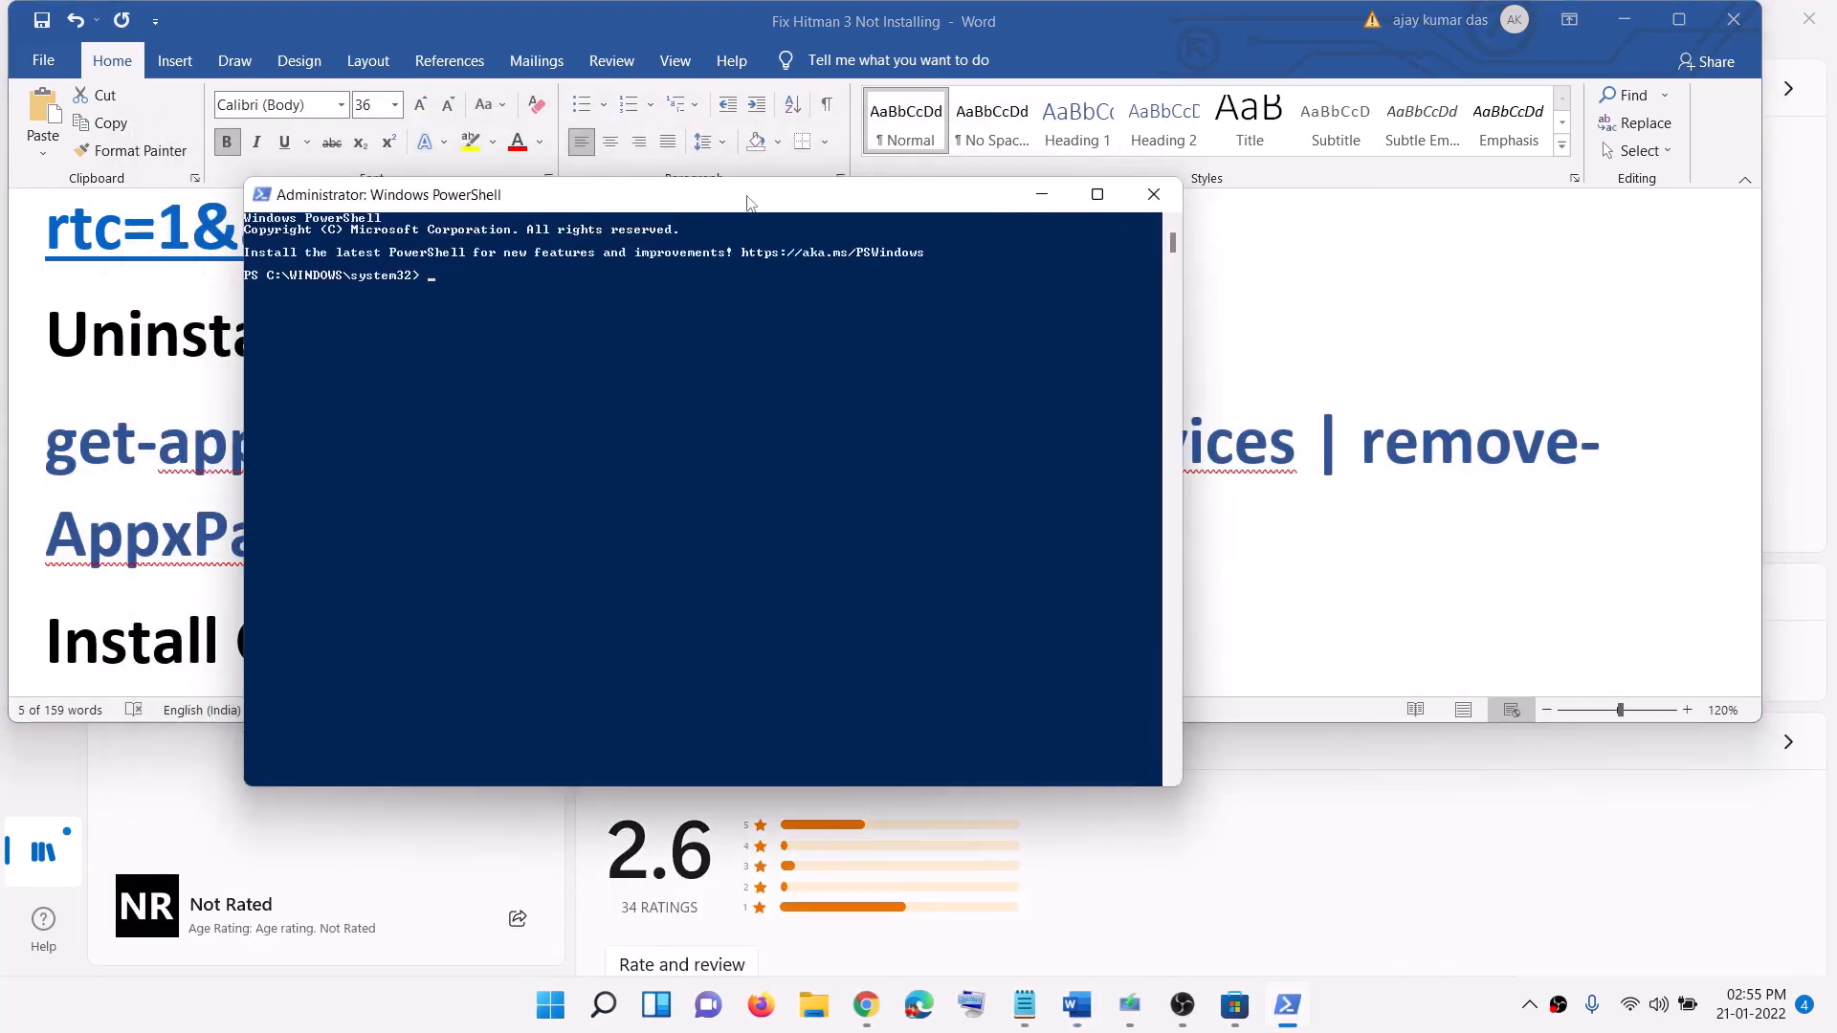
{"action": "key", "text": "ctrl+v"}
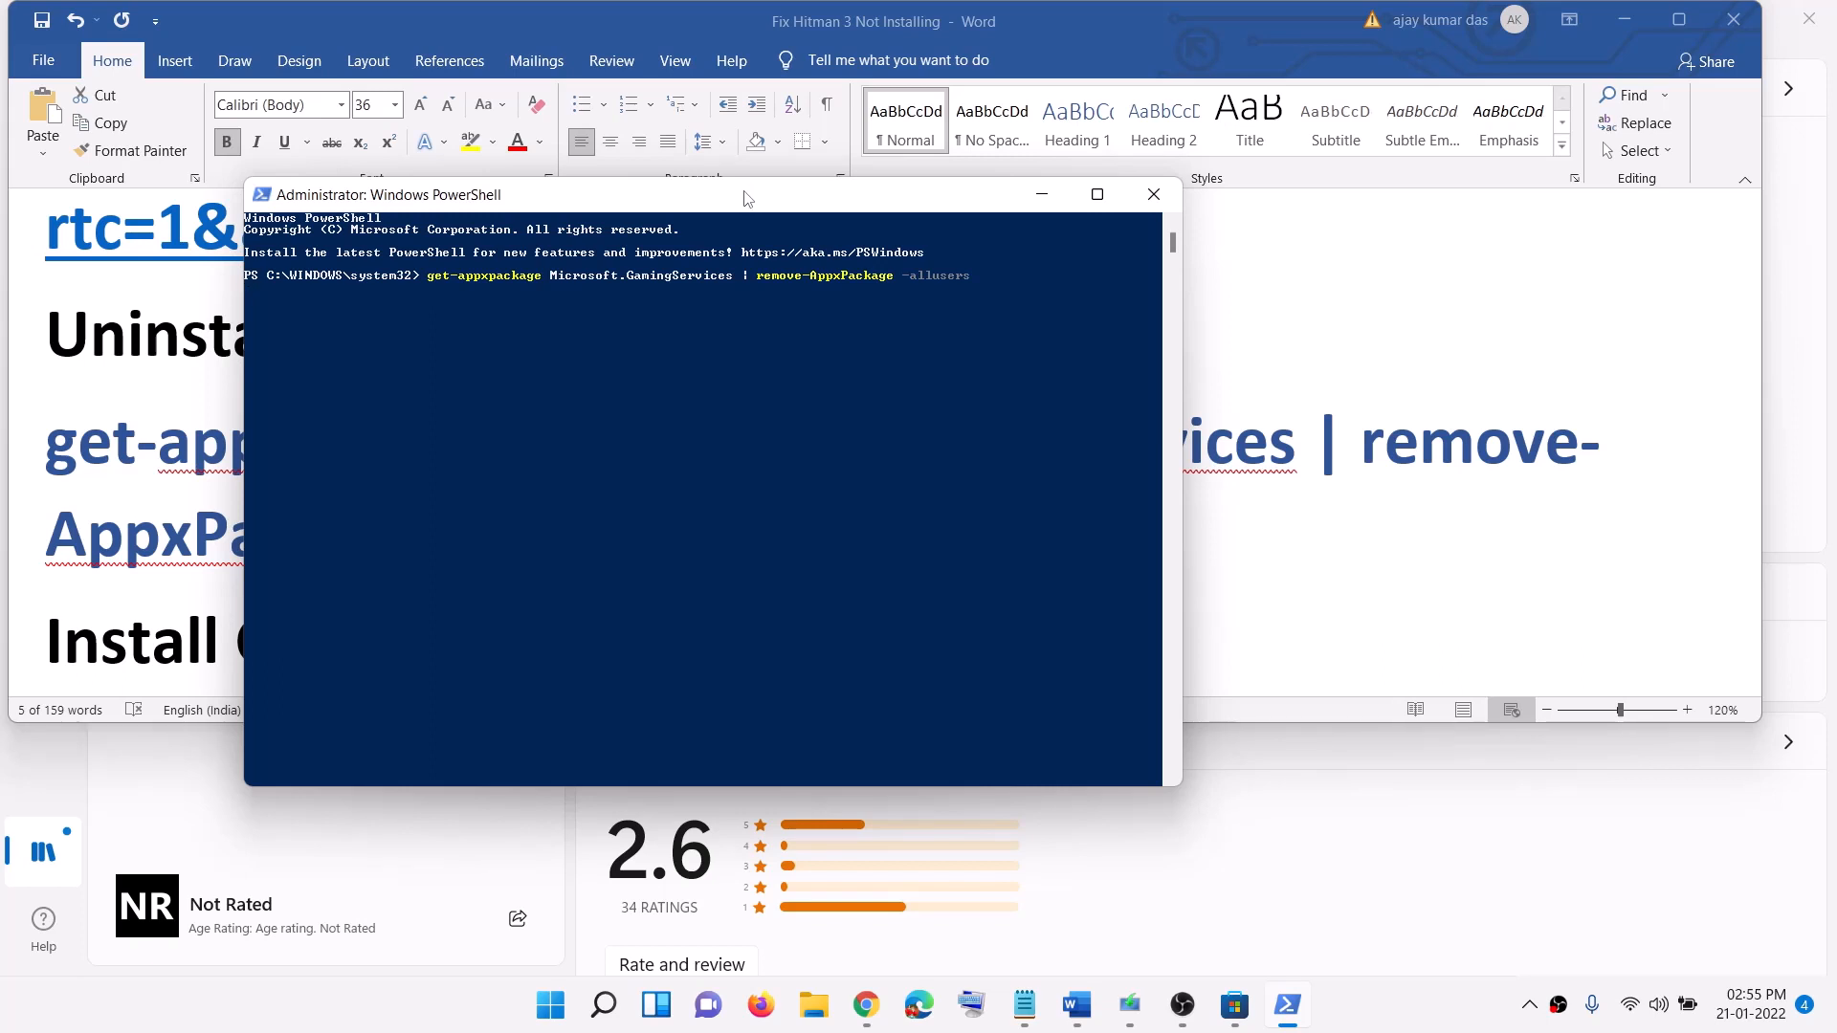
{"action": "key", "text": "Return"}
- Copy the command "start ms-windows-store://pdp/?productid=9MWPM2CQNLHN" under Install Gaming service in the Word notes
{"action": "left_click", "coordinate": [84, 448]}
{"action": "scroll", "coordinate": [467, 490], "scroll_direction": "down", "scroll_amount": 1}
{"action": "scroll", "coordinate": [467, 490], "scroll_direction": "down", "scroll_amount": 2}
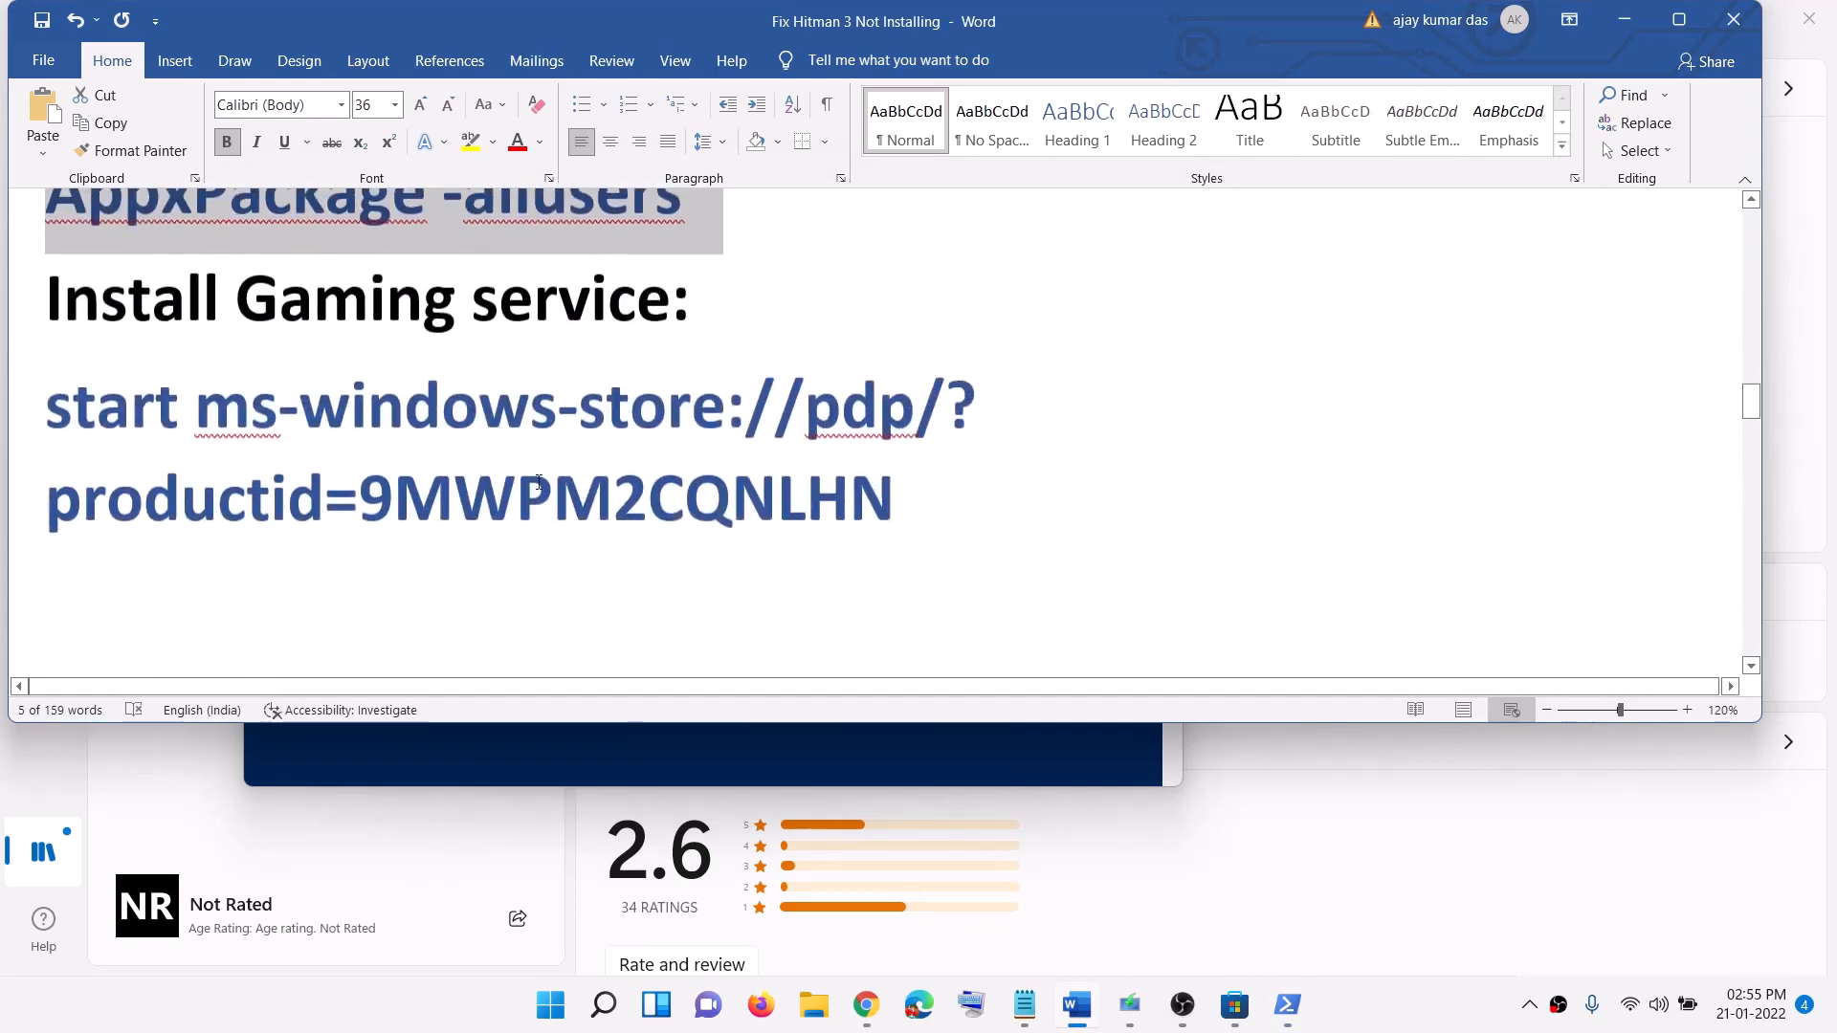
{"action": "left_click_drag", "start_coordinate": [899, 497], "coordinate": [63, 422]}
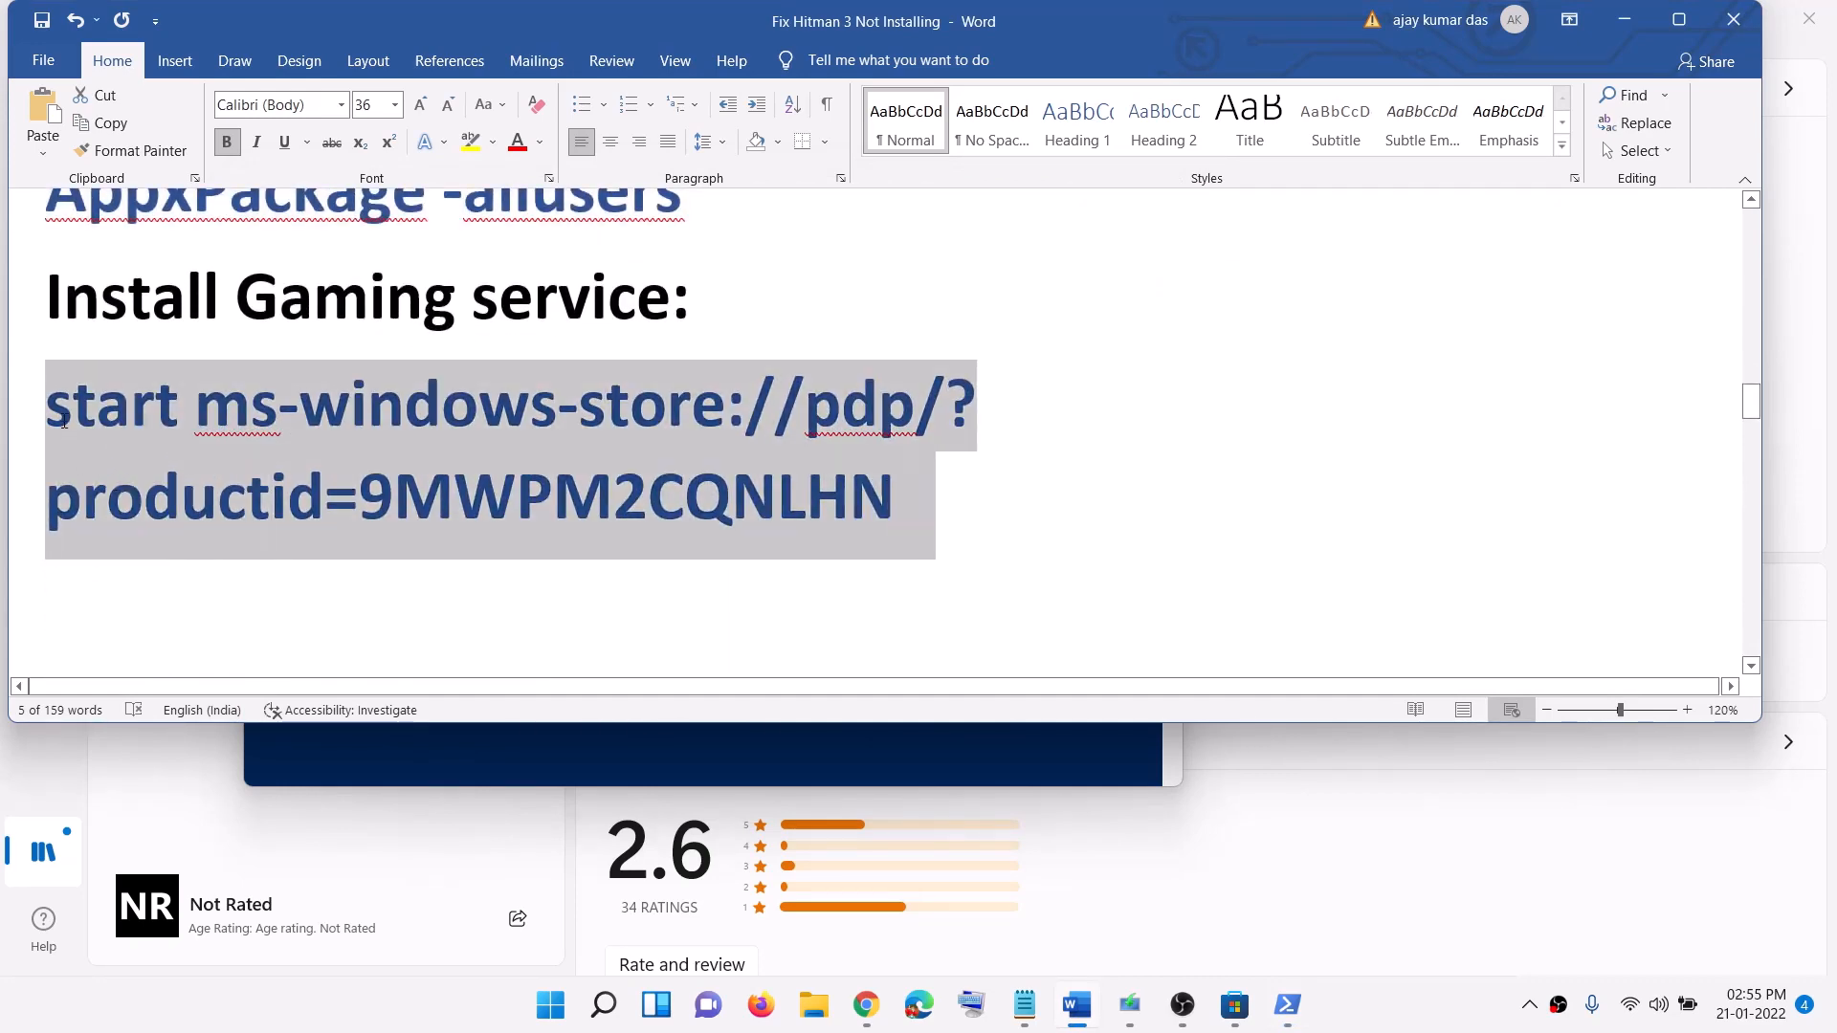
{"action": "right_click", "coordinate": [176, 427]}
{"action": "left_click", "coordinate": [225, 479]}
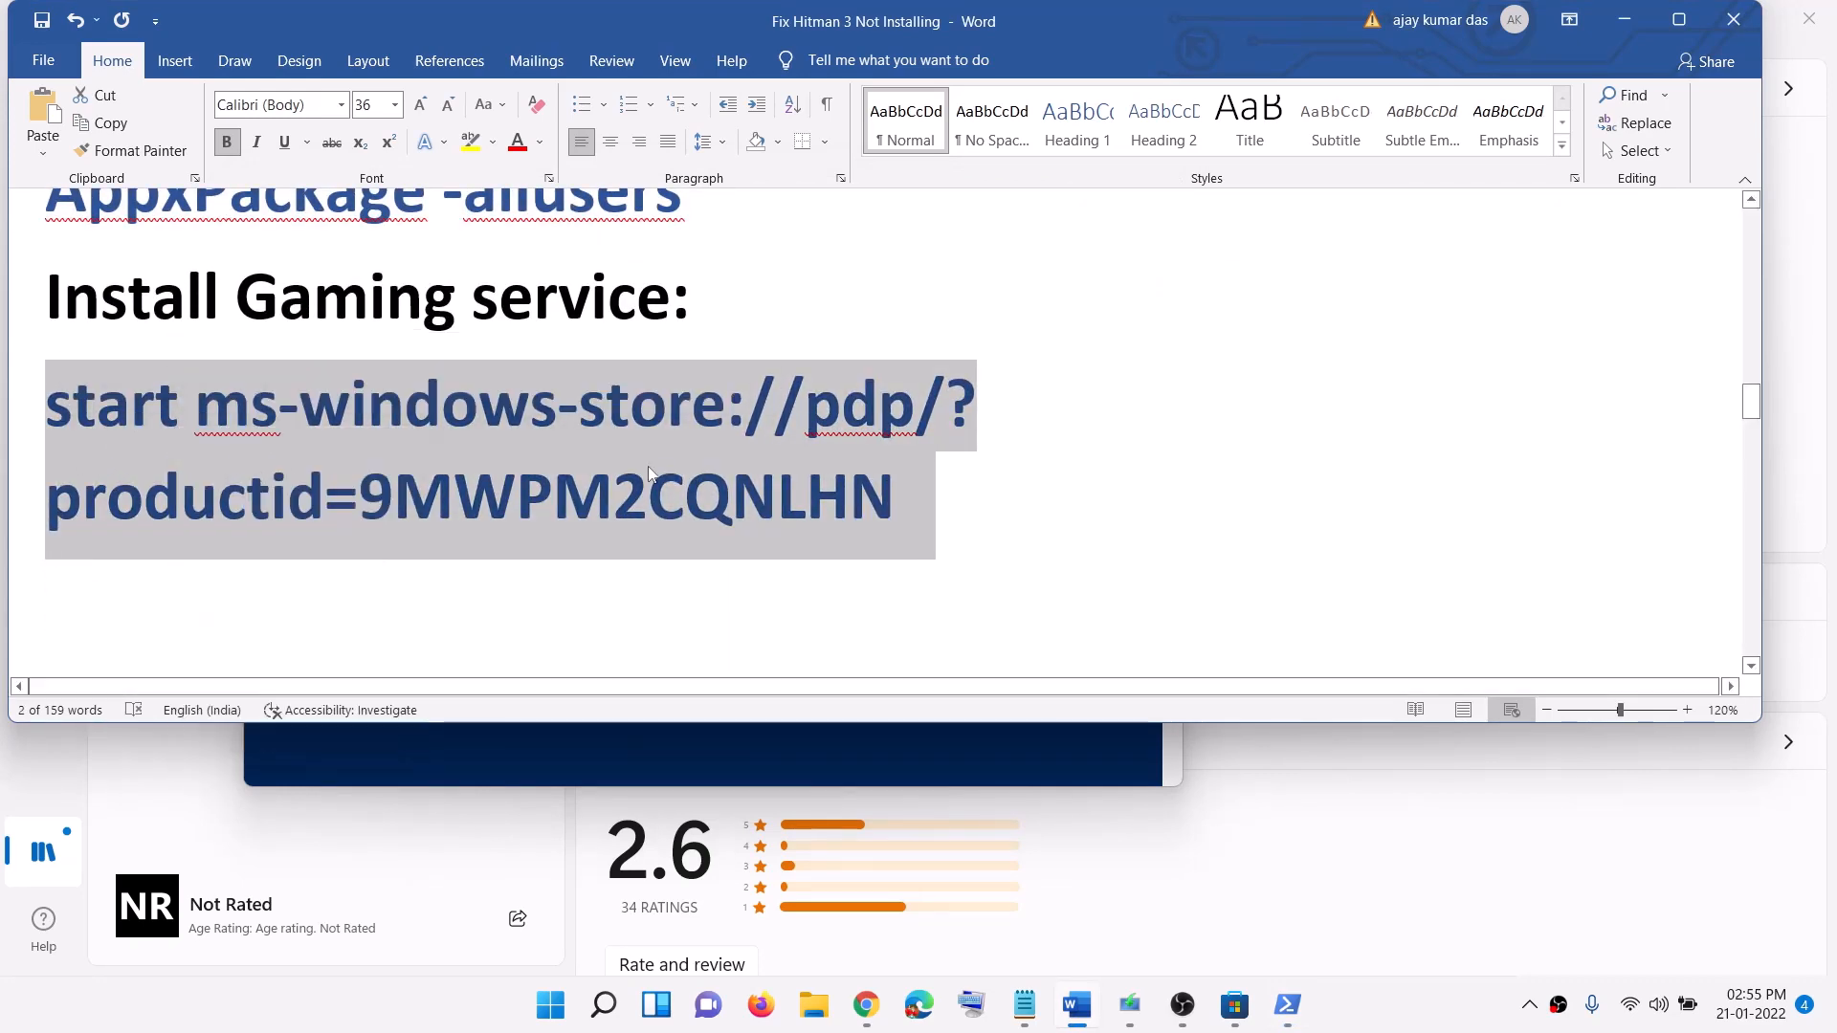
- Run the copied store command in PowerShell and start installing Gaming Services from its Microsoft Store page
{"action": "left_click", "coordinate": [1286, 1004]}
{"action": "right_click", "coordinate": [748, 469]}
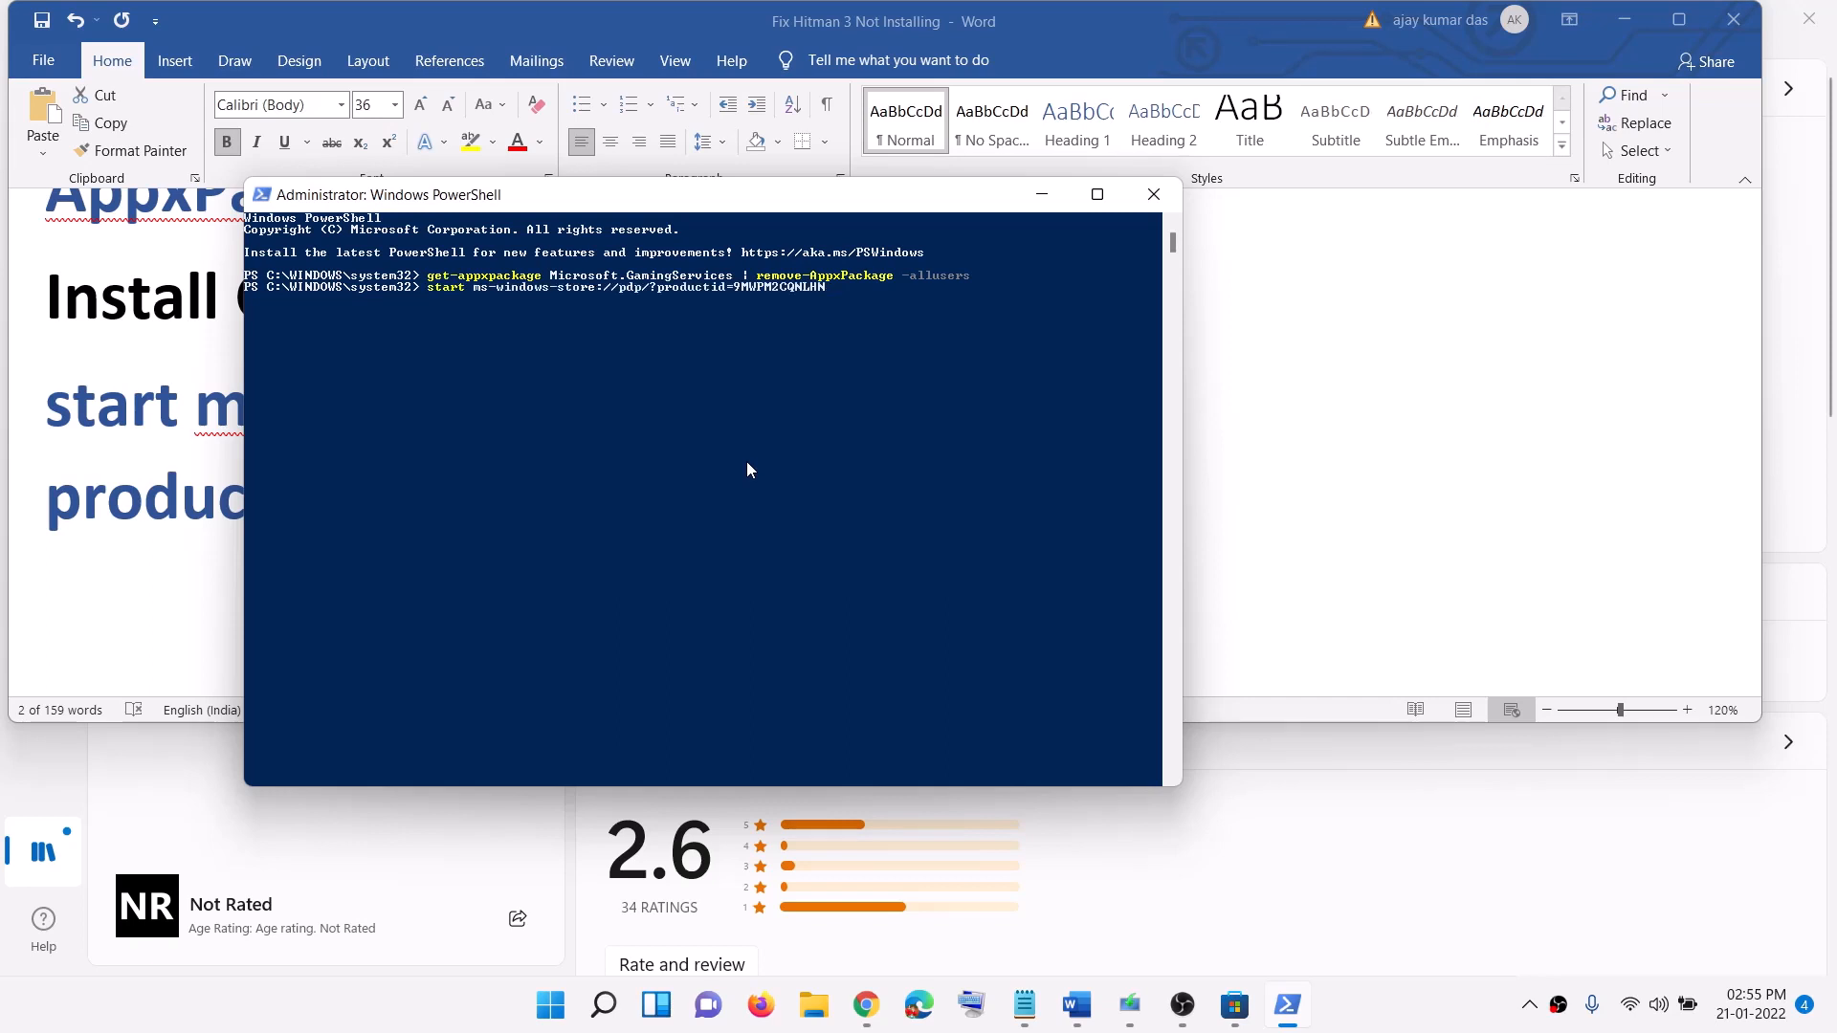
{"action": "key", "text": "Return"}
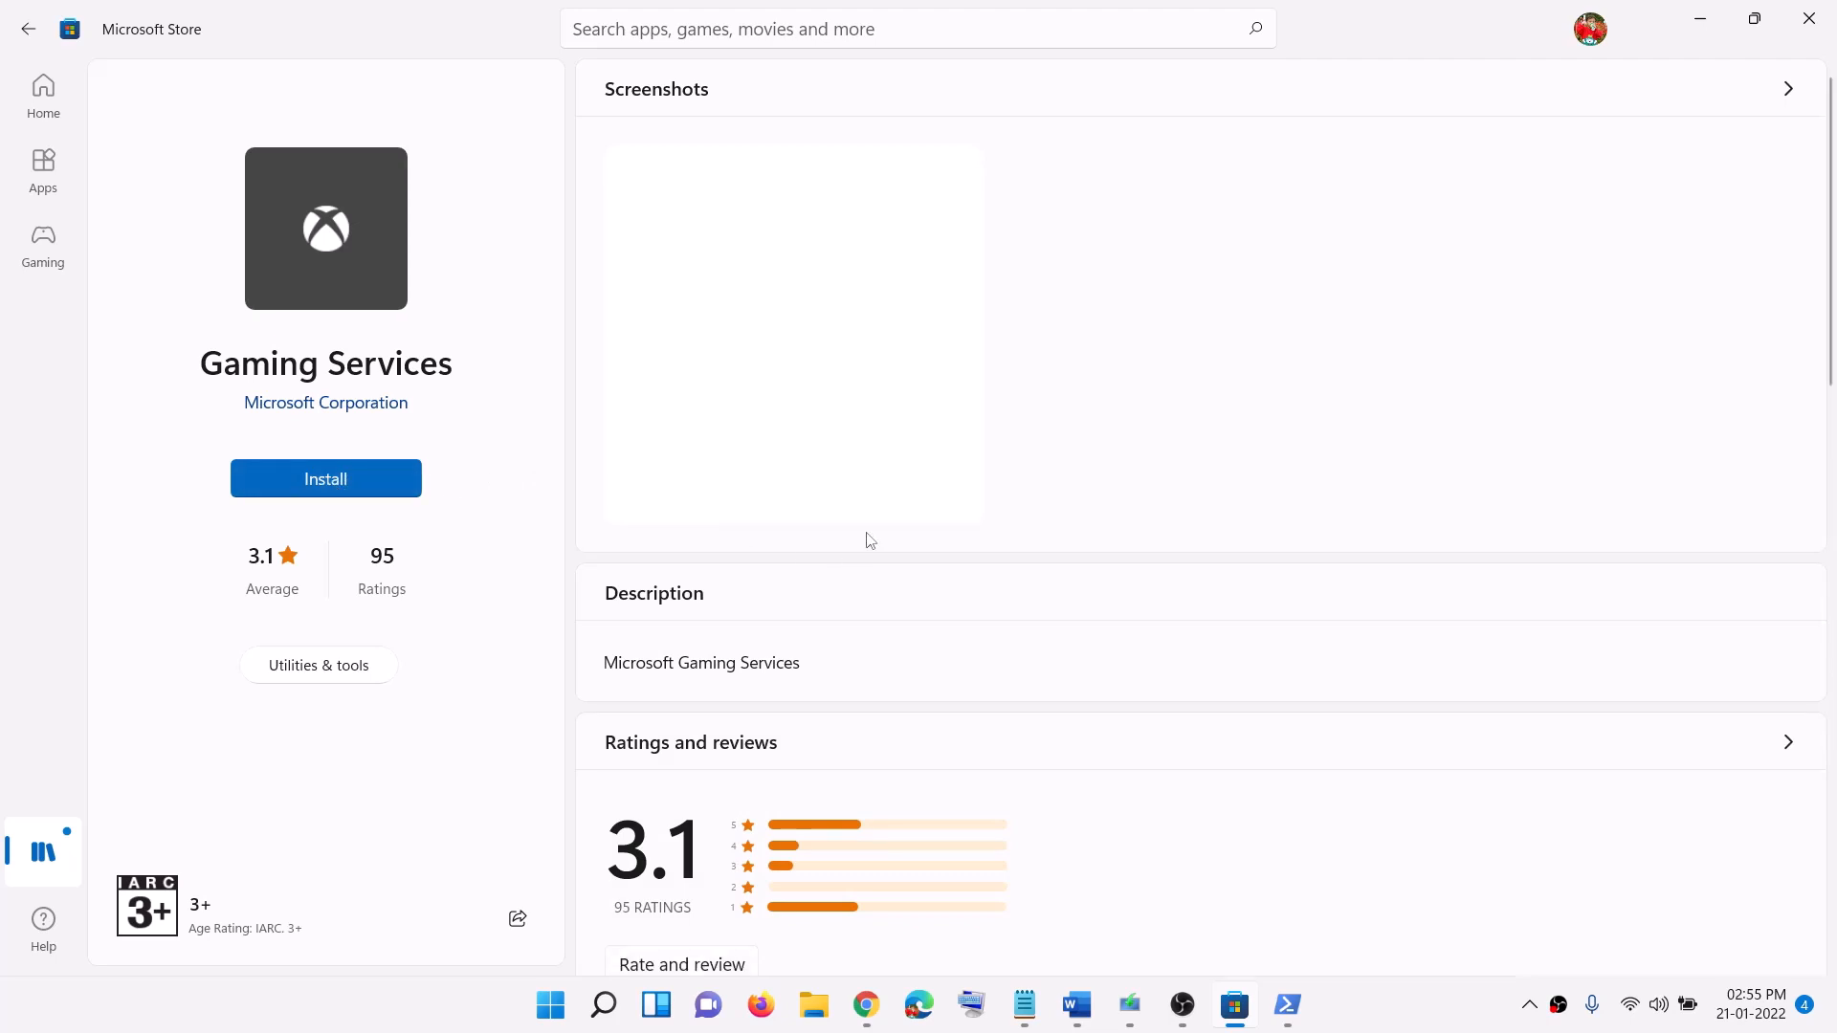
{"action": "left_click", "coordinate": [836, 688]}
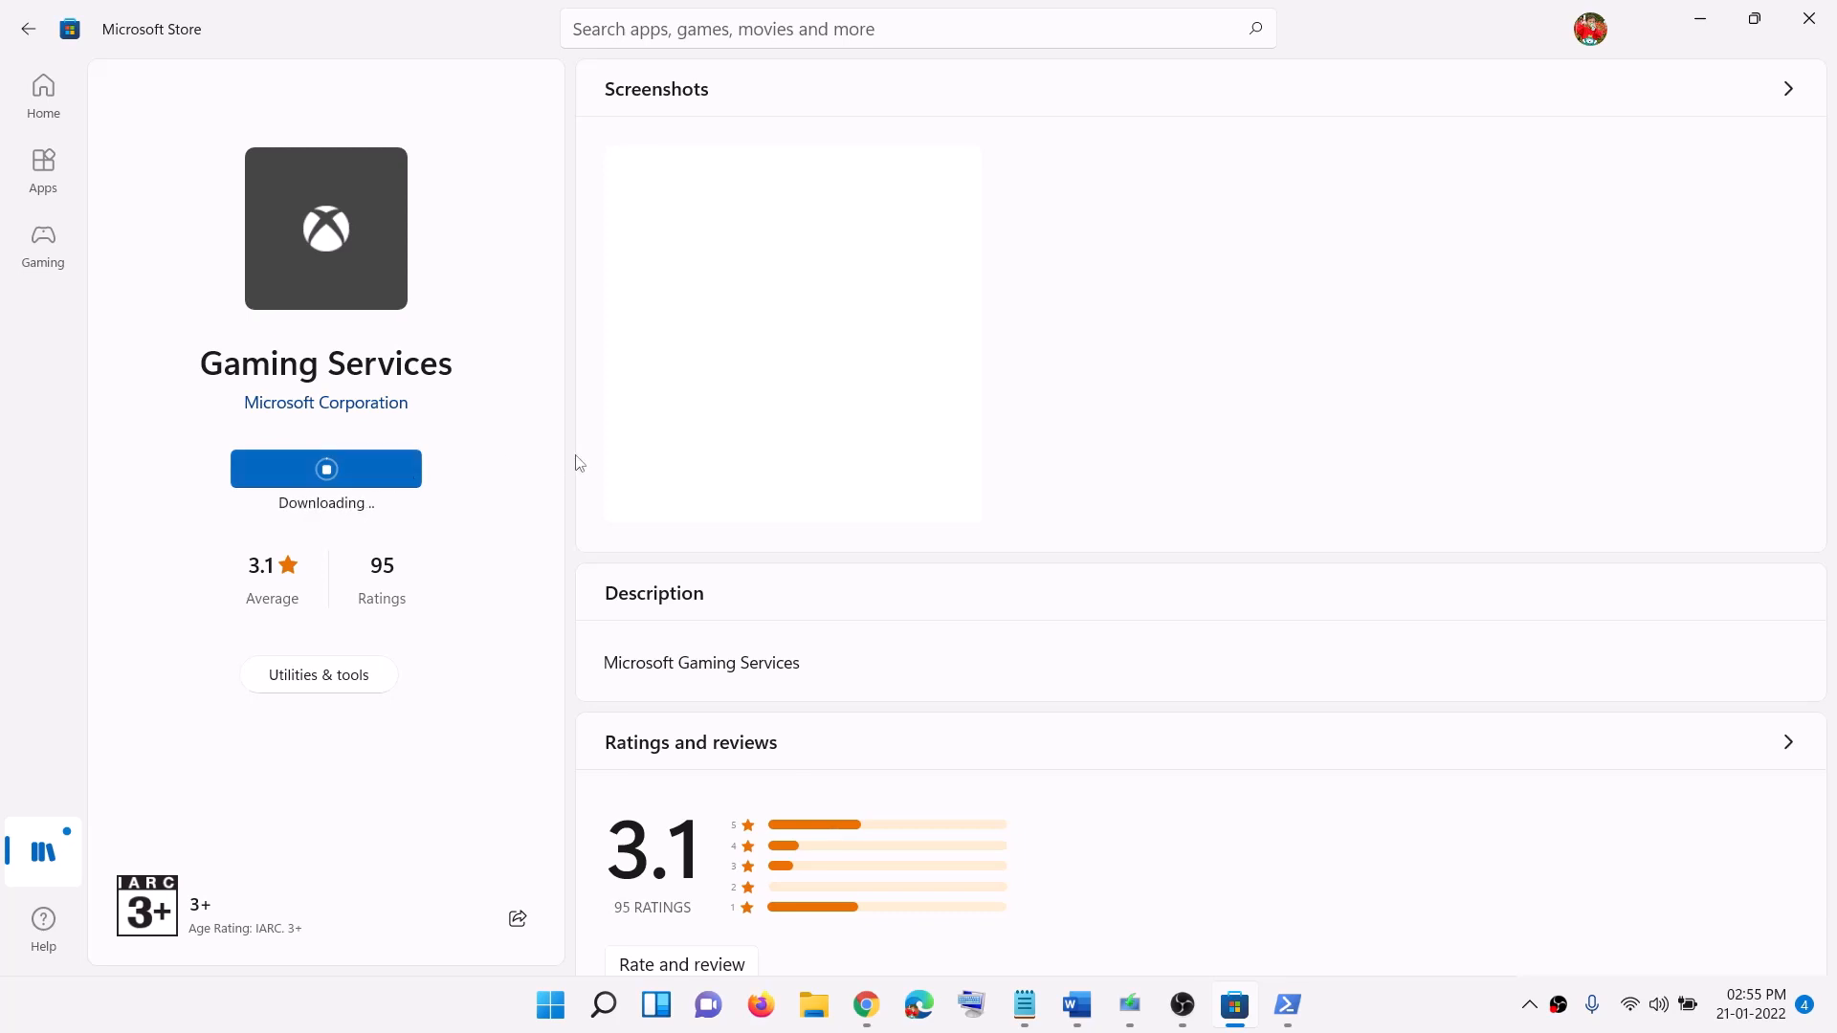
- Return to the Word notes and review the list of services to start under Step 7
{"action": "left_click", "coordinate": [1077, 1004]}
{"action": "scroll", "coordinate": [385, 467], "scroll_direction": "down", "scroll_amount": 4}
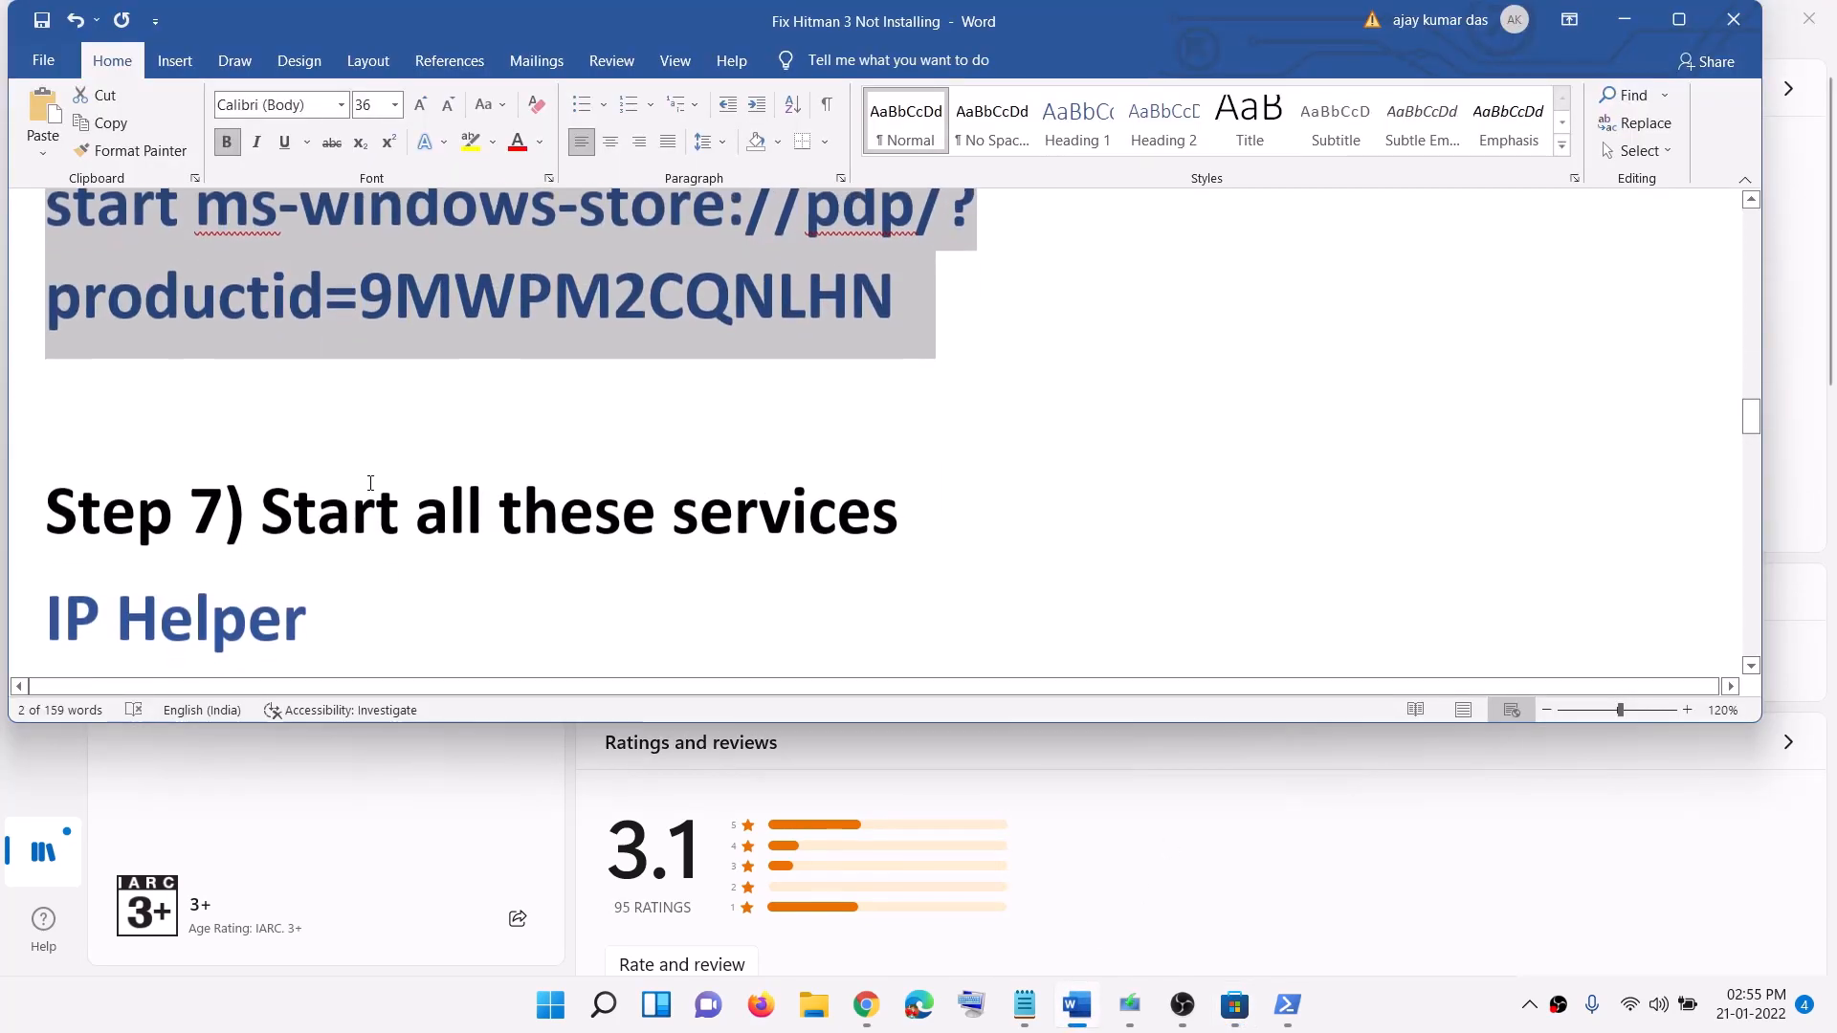
{"action": "scroll", "coordinate": [386, 468], "scroll_direction": "down", "scroll_amount": 2}
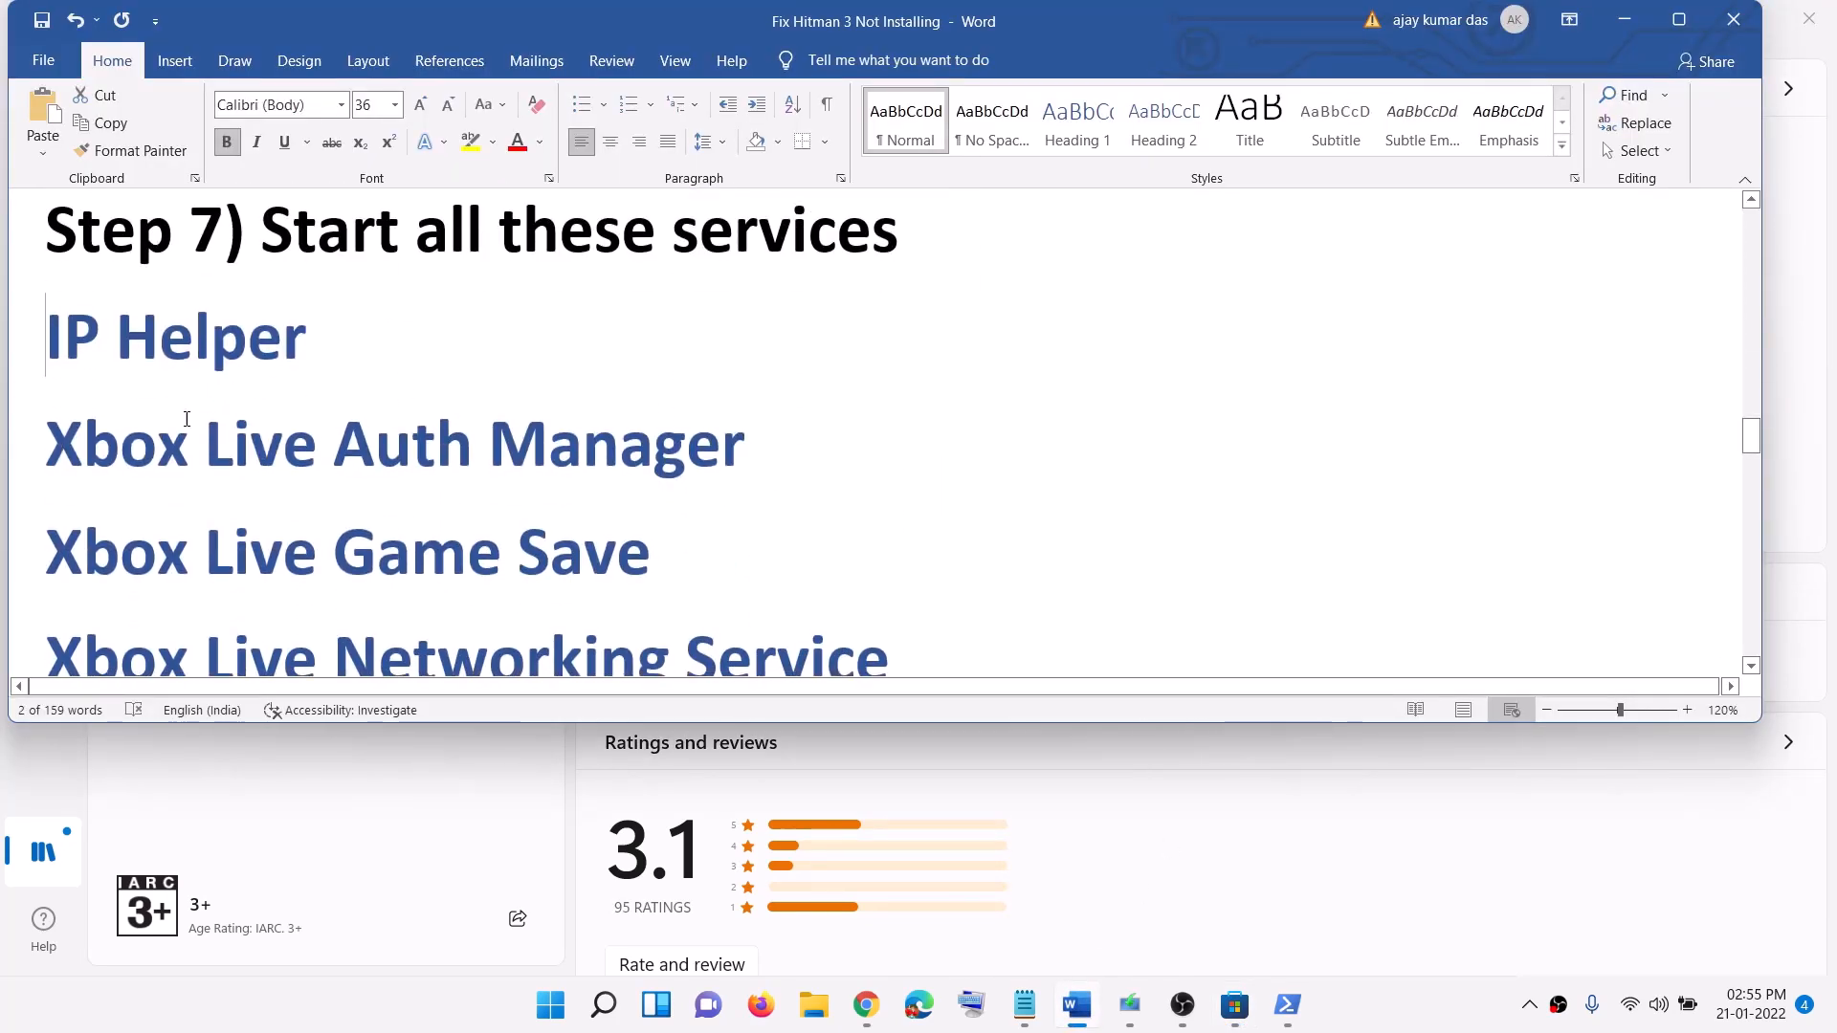
{"action": "left_click_drag", "start_coordinate": [187, 419], "coordinate": [507, 553]}
{"action": "scroll", "coordinate": [507, 553], "scroll_direction": "down", "scroll_amount": 2}
- Launch the Windows Services app by searching for "service"
{"action": "left_click", "coordinate": [552, 1005]}
{"action": "type", "text": "s"}
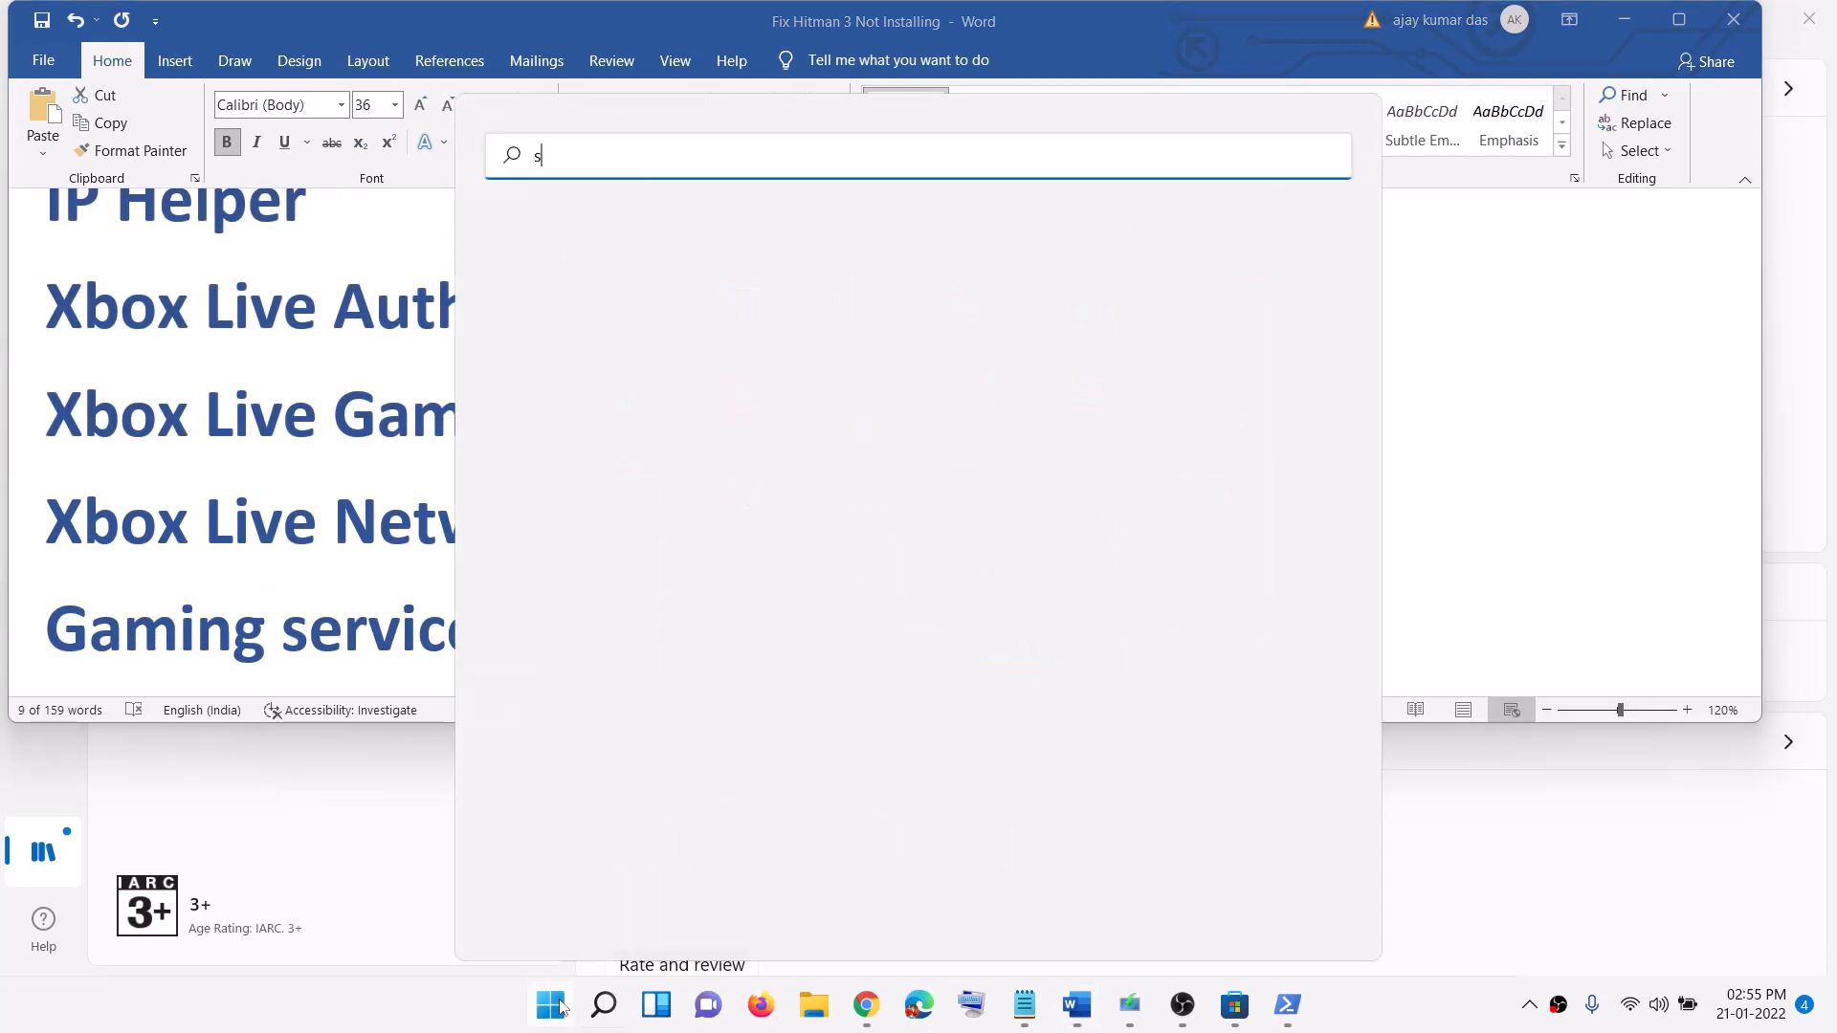
{"action": "type", "text": "ervice"}
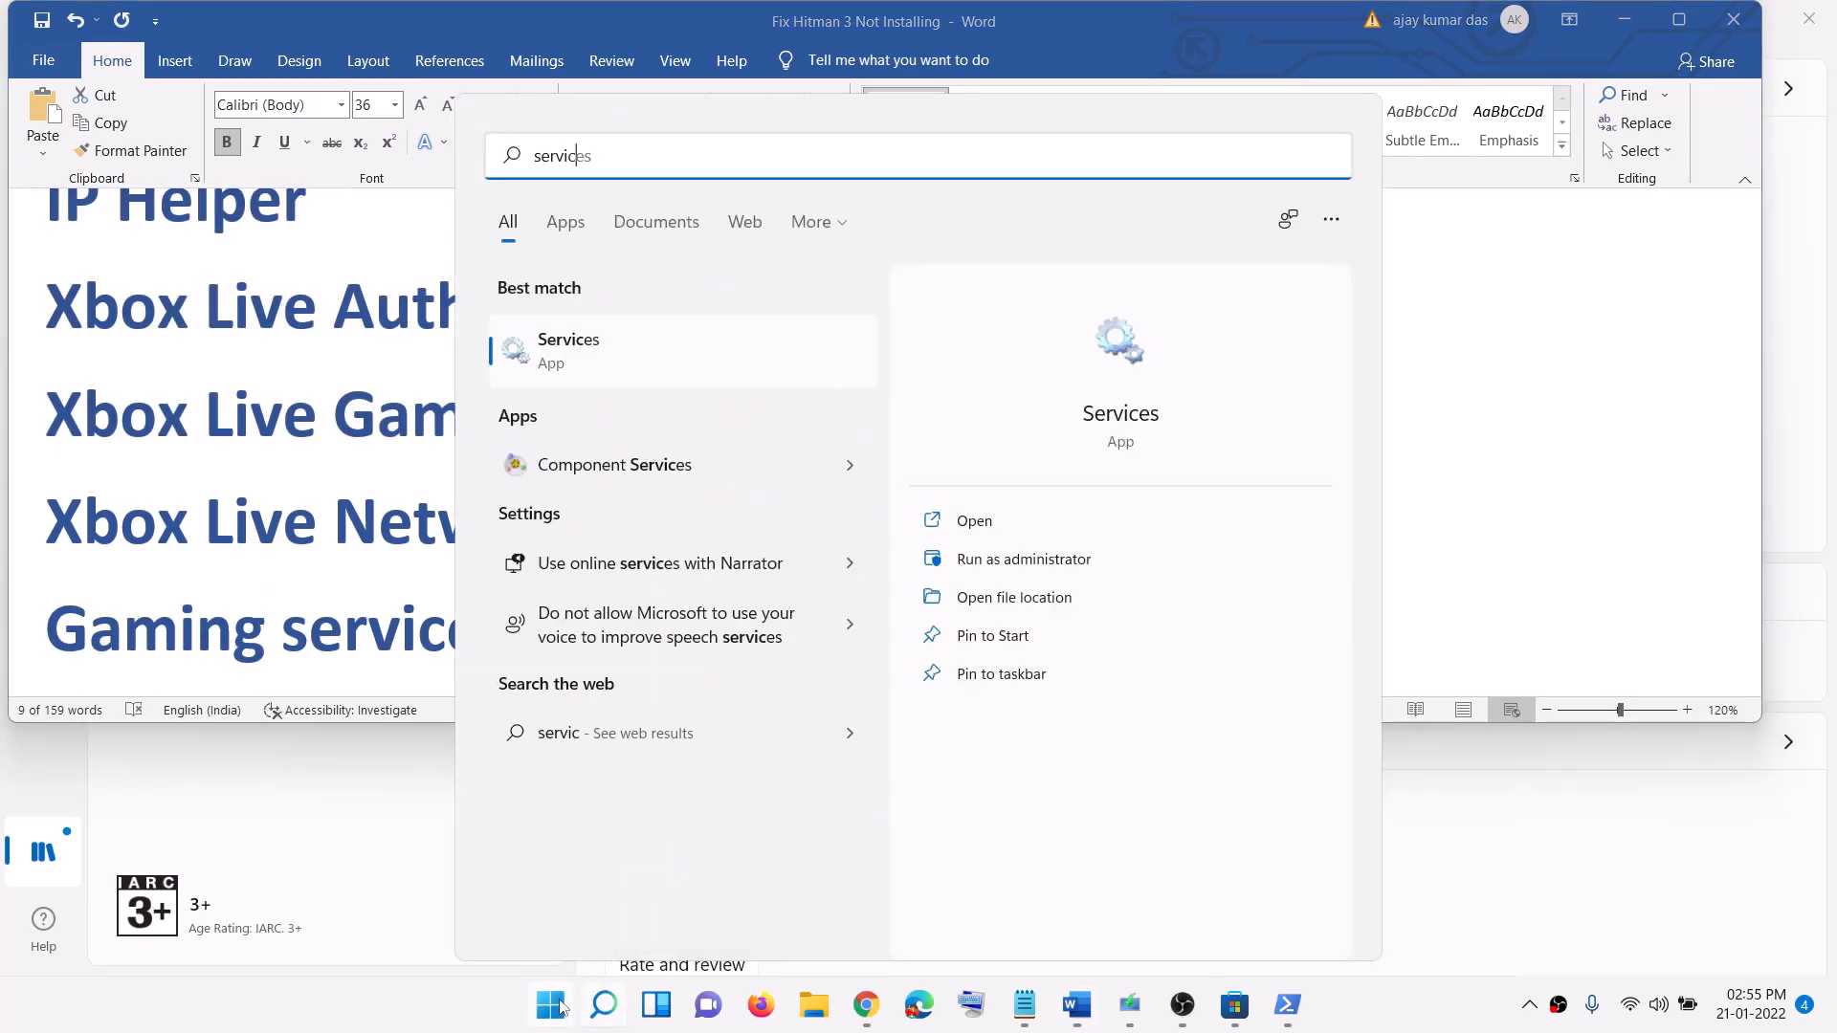
{"action": "left_click", "coordinate": [604, 356]}
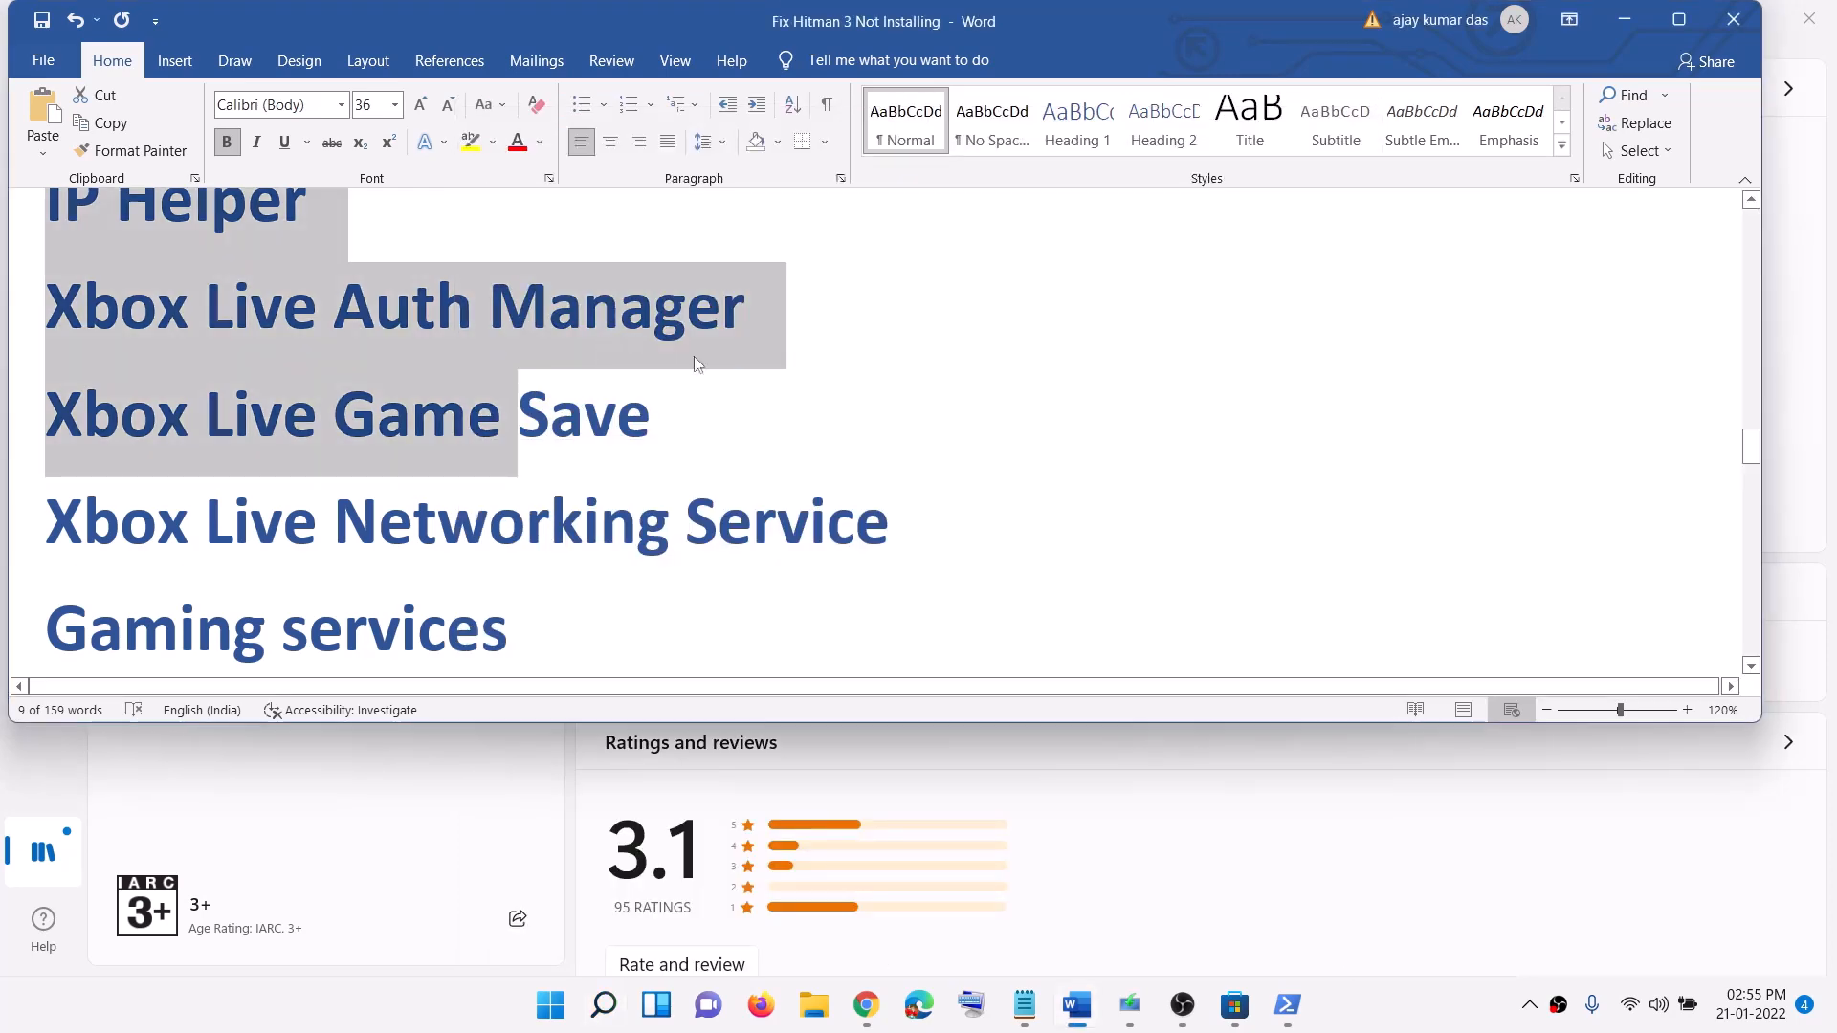
- Find the IP Helper service, set its startup type to Automatic, and apply and close its properties
{"action": "left_click", "coordinate": [522, 620]}
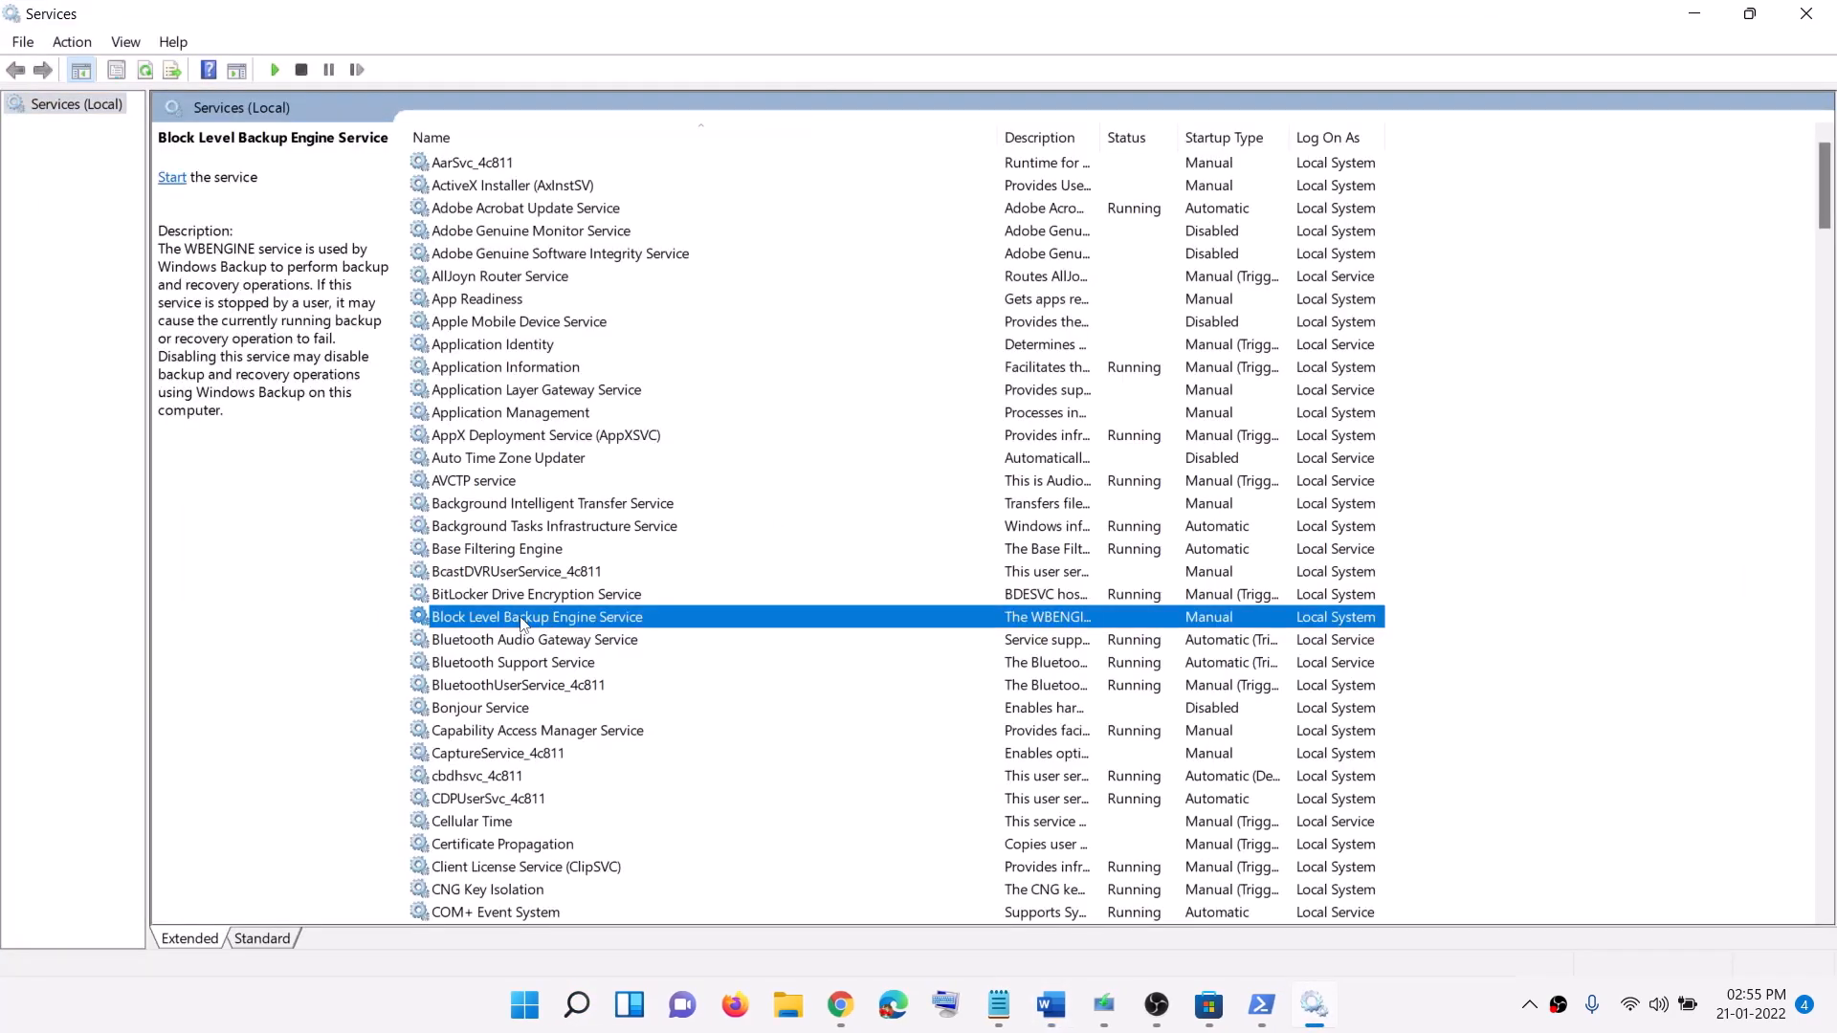
{"action": "key", "text": "i"}
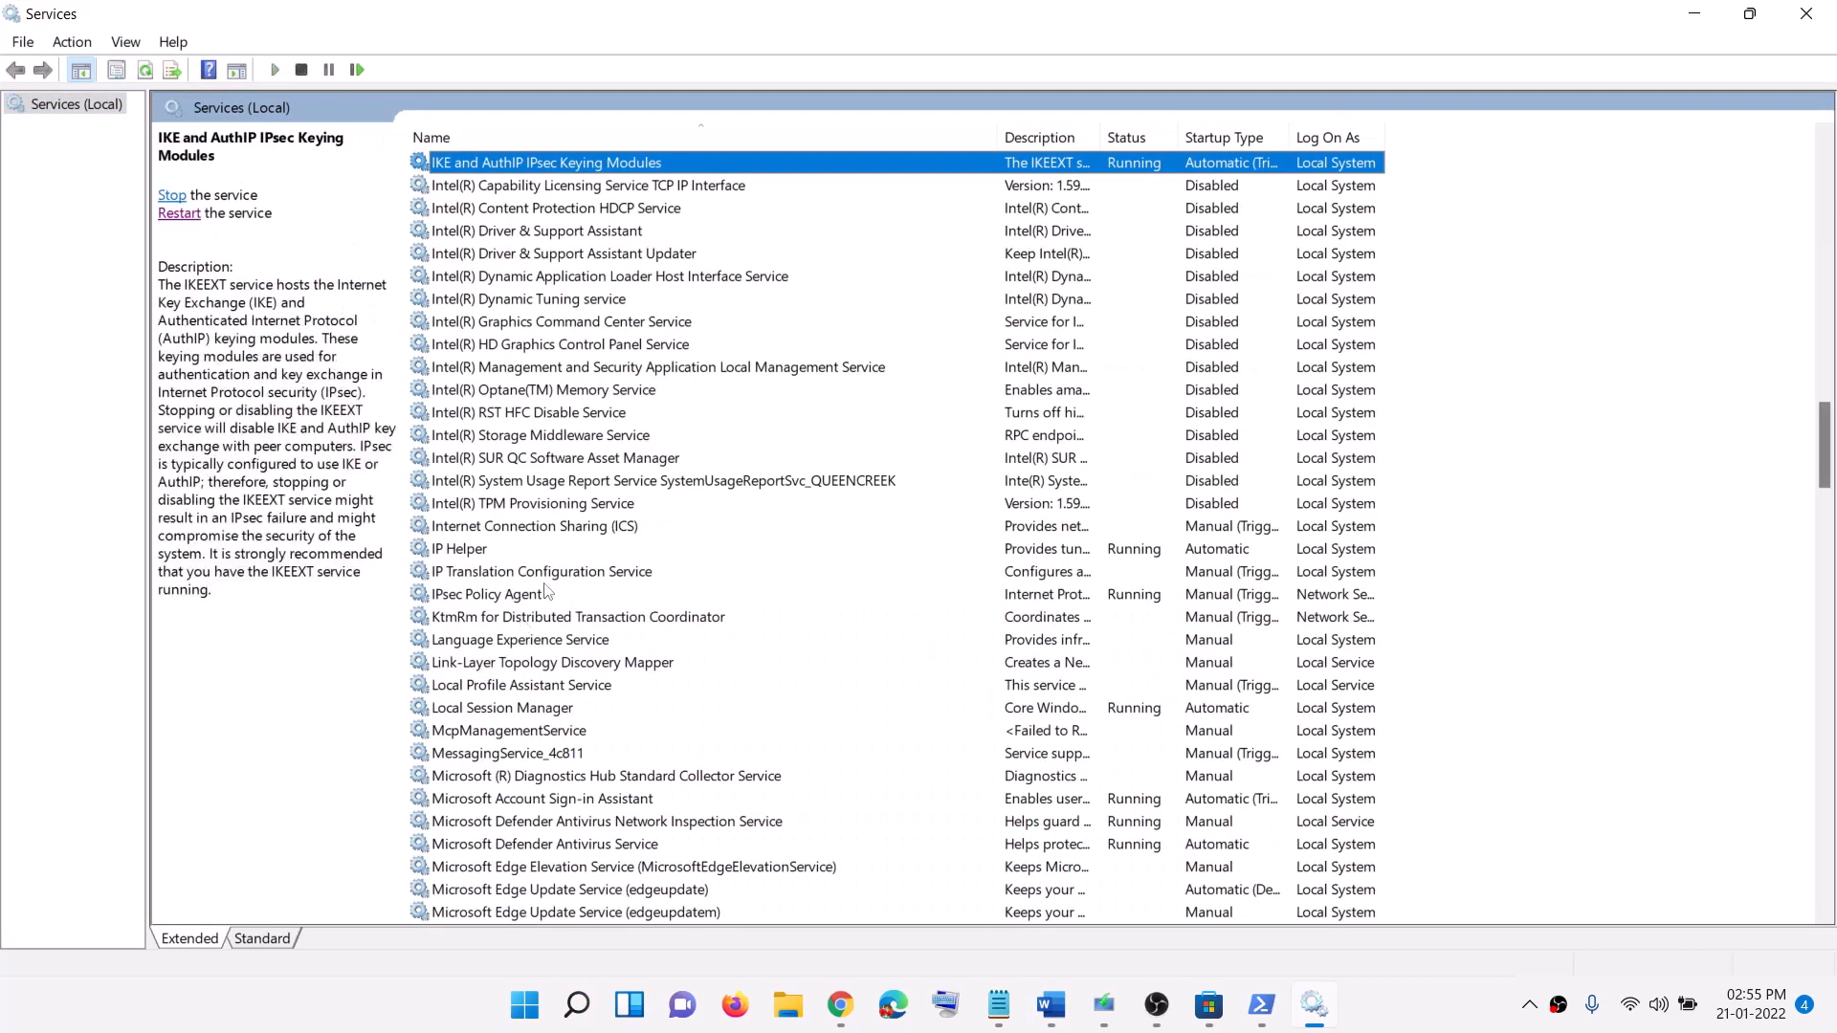
{"action": "left_click", "coordinate": [482, 554]}
{"action": "double_click", "coordinate": [539, 559]}
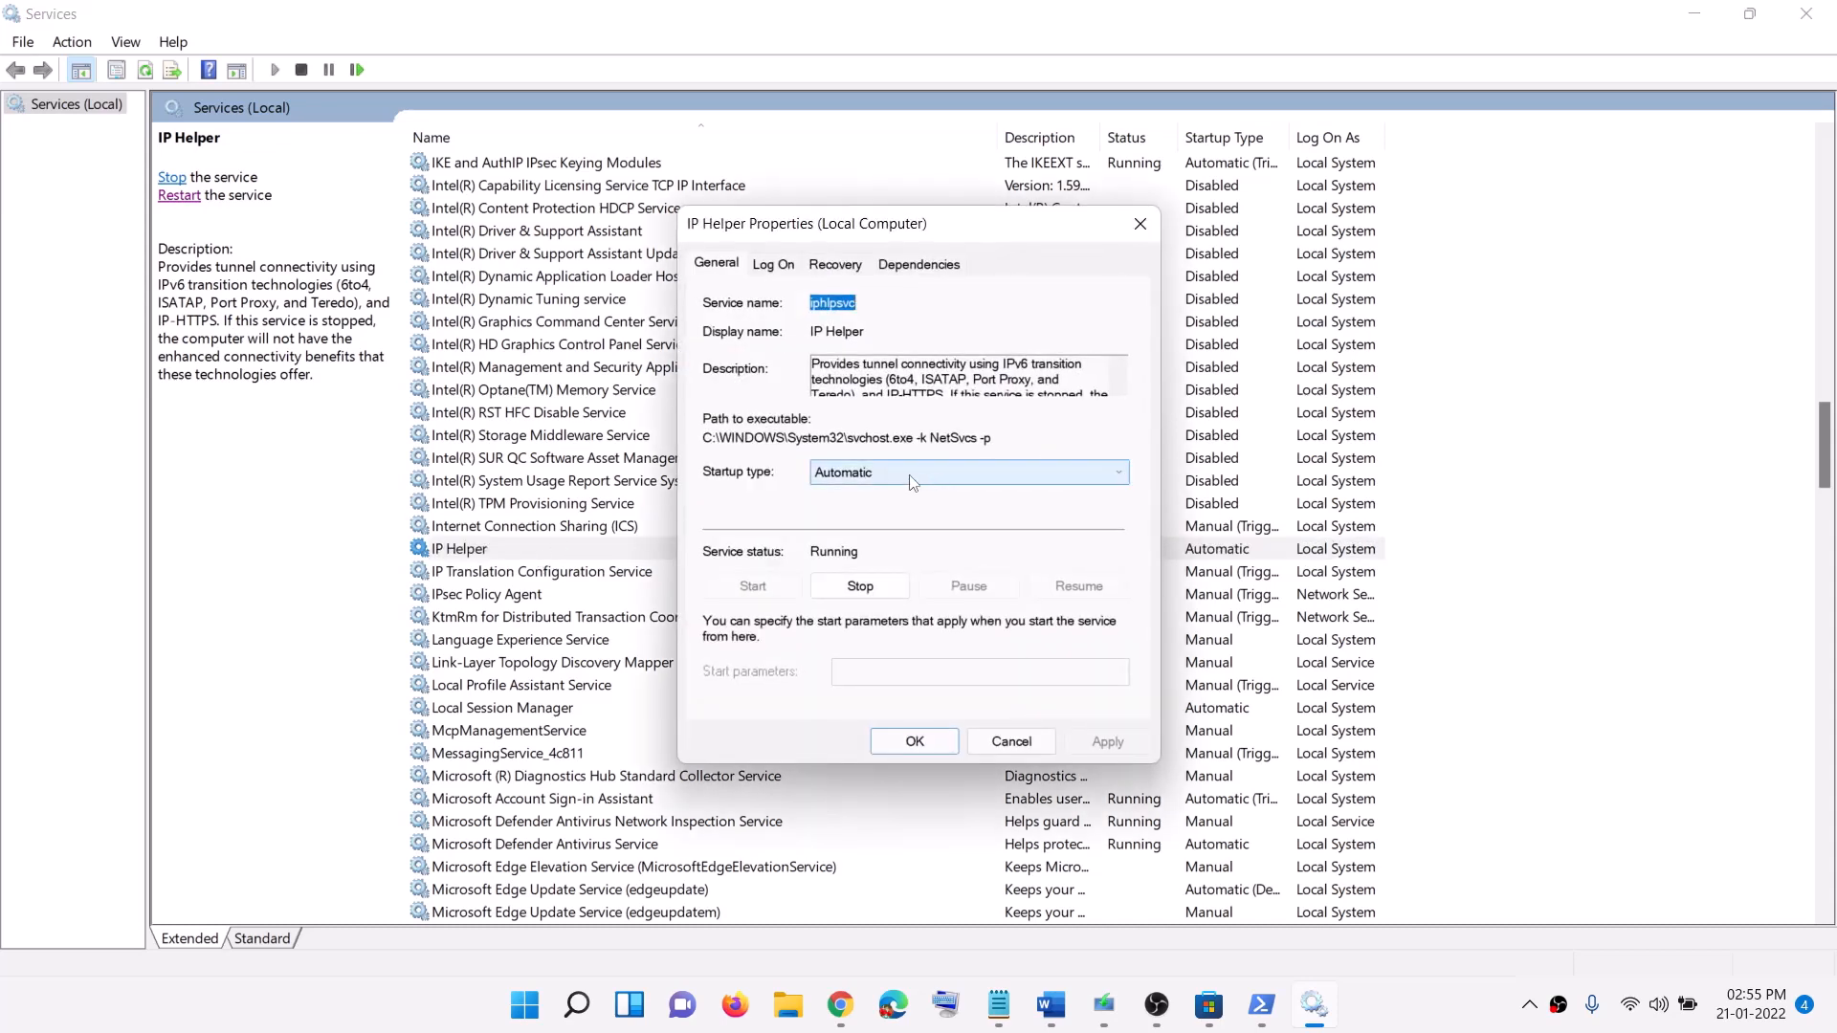
{"action": "left_click", "coordinate": [914, 476]}
{"action": "left_click", "coordinate": [867, 507]}
{"action": "left_click", "coordinate": [853, 478]}
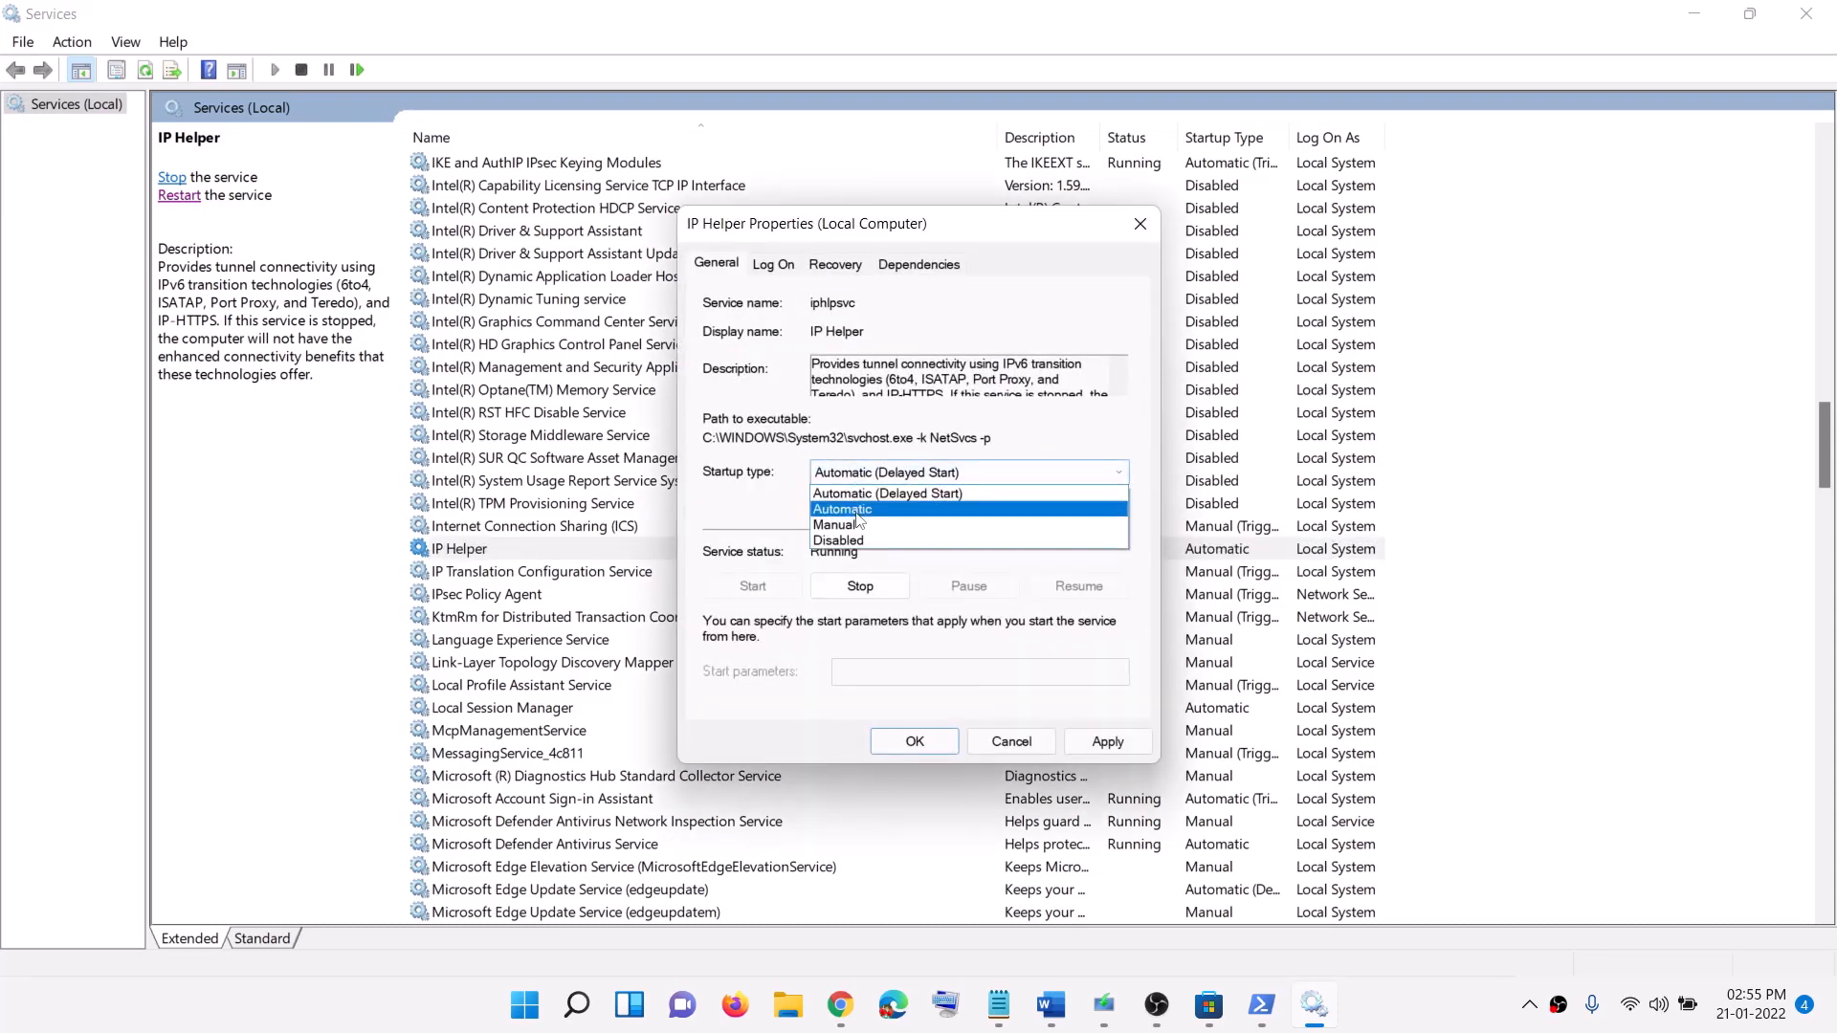
{"action": "left_click", "coordinate": [857, 510]}
{"action": "left_click", "coordinate": [1102, 744]}
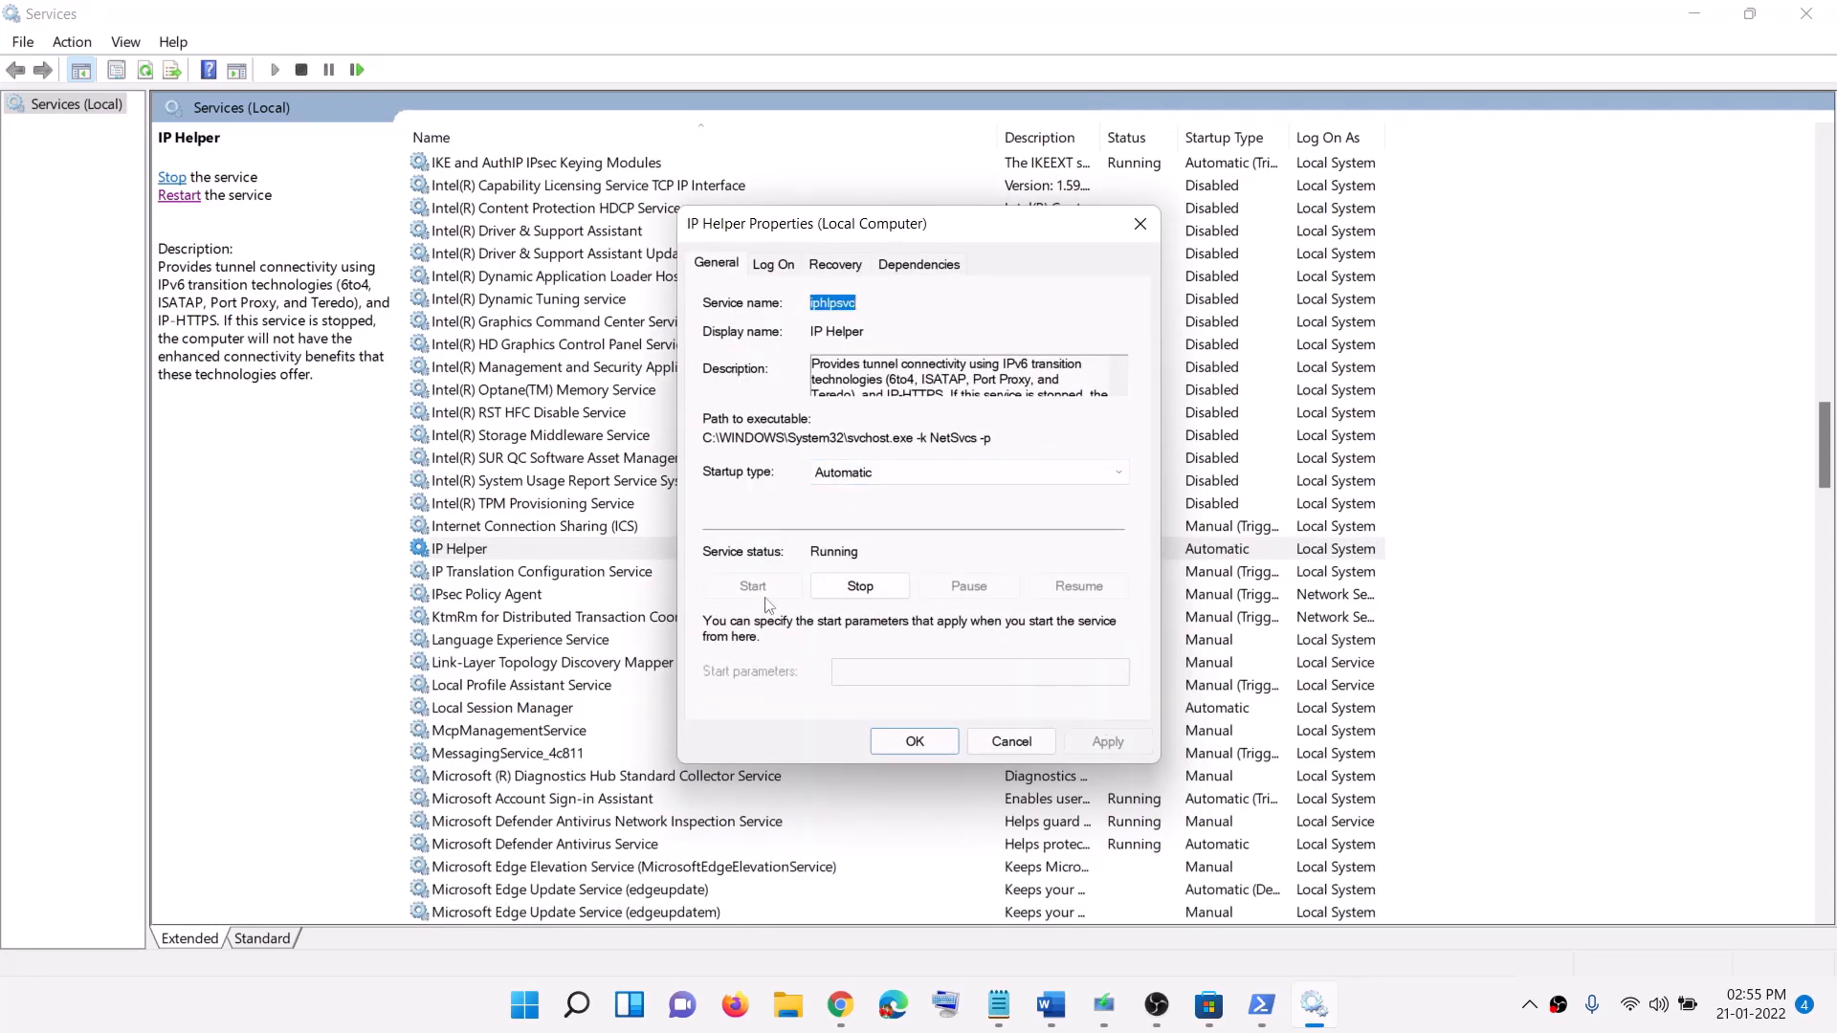
{"action": "left_click", "coordinate": [913, 745]}
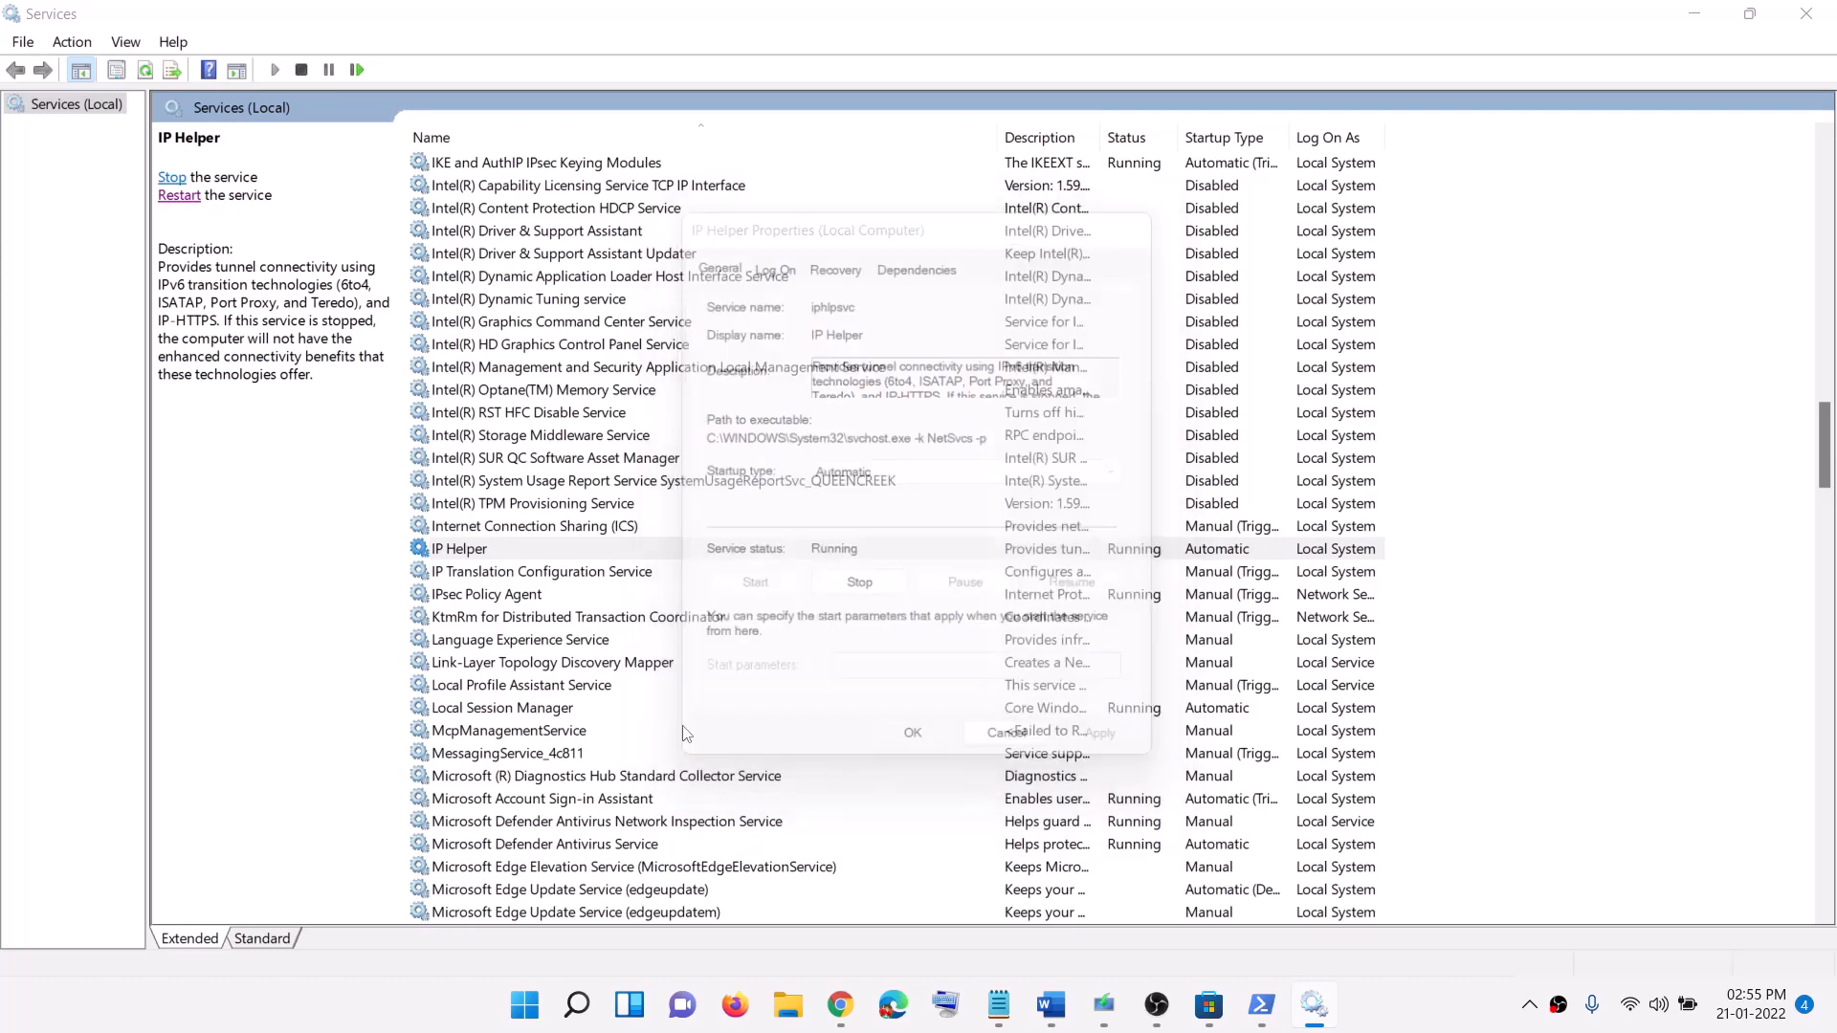
- Find Xbox Accessory Management Service, set its startup type to Automatic, and apply and close its properties
{"action": "left_click", "coordinate": [574, 707]}
{"action": "key", "text": "x"}
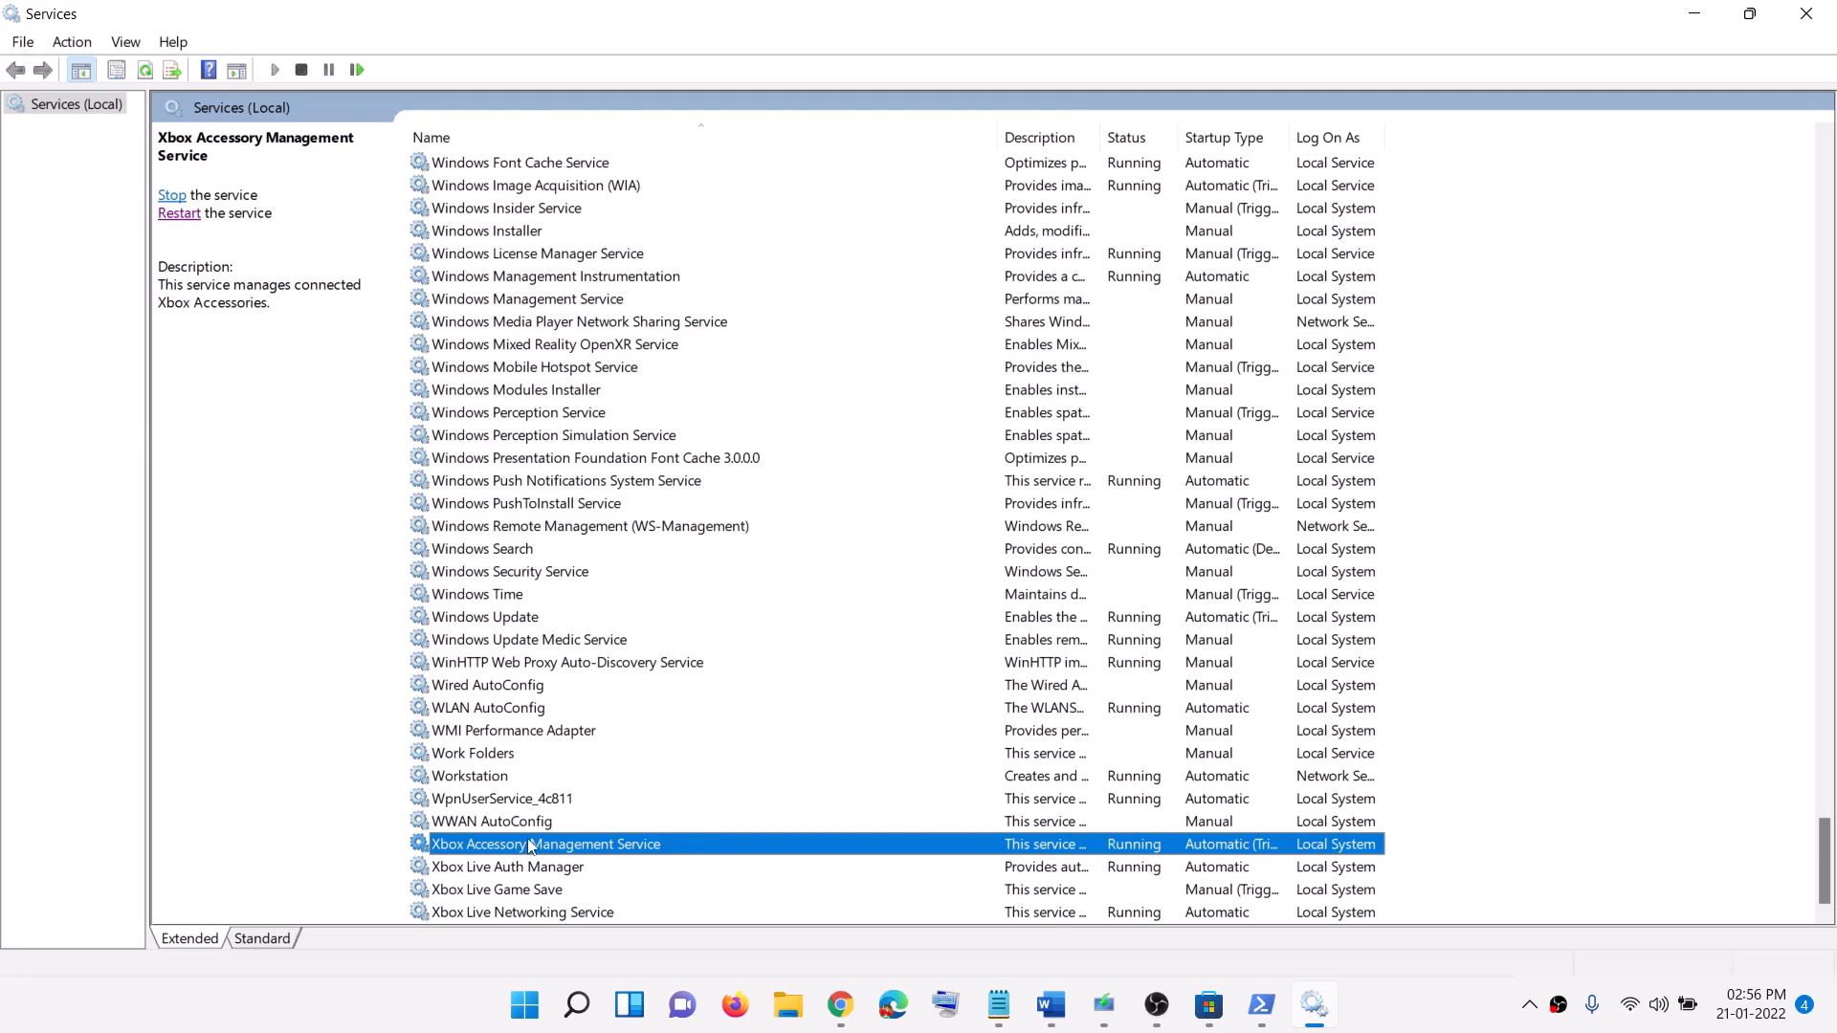
{"action": "double_click", "coordinate": [517, 846]}
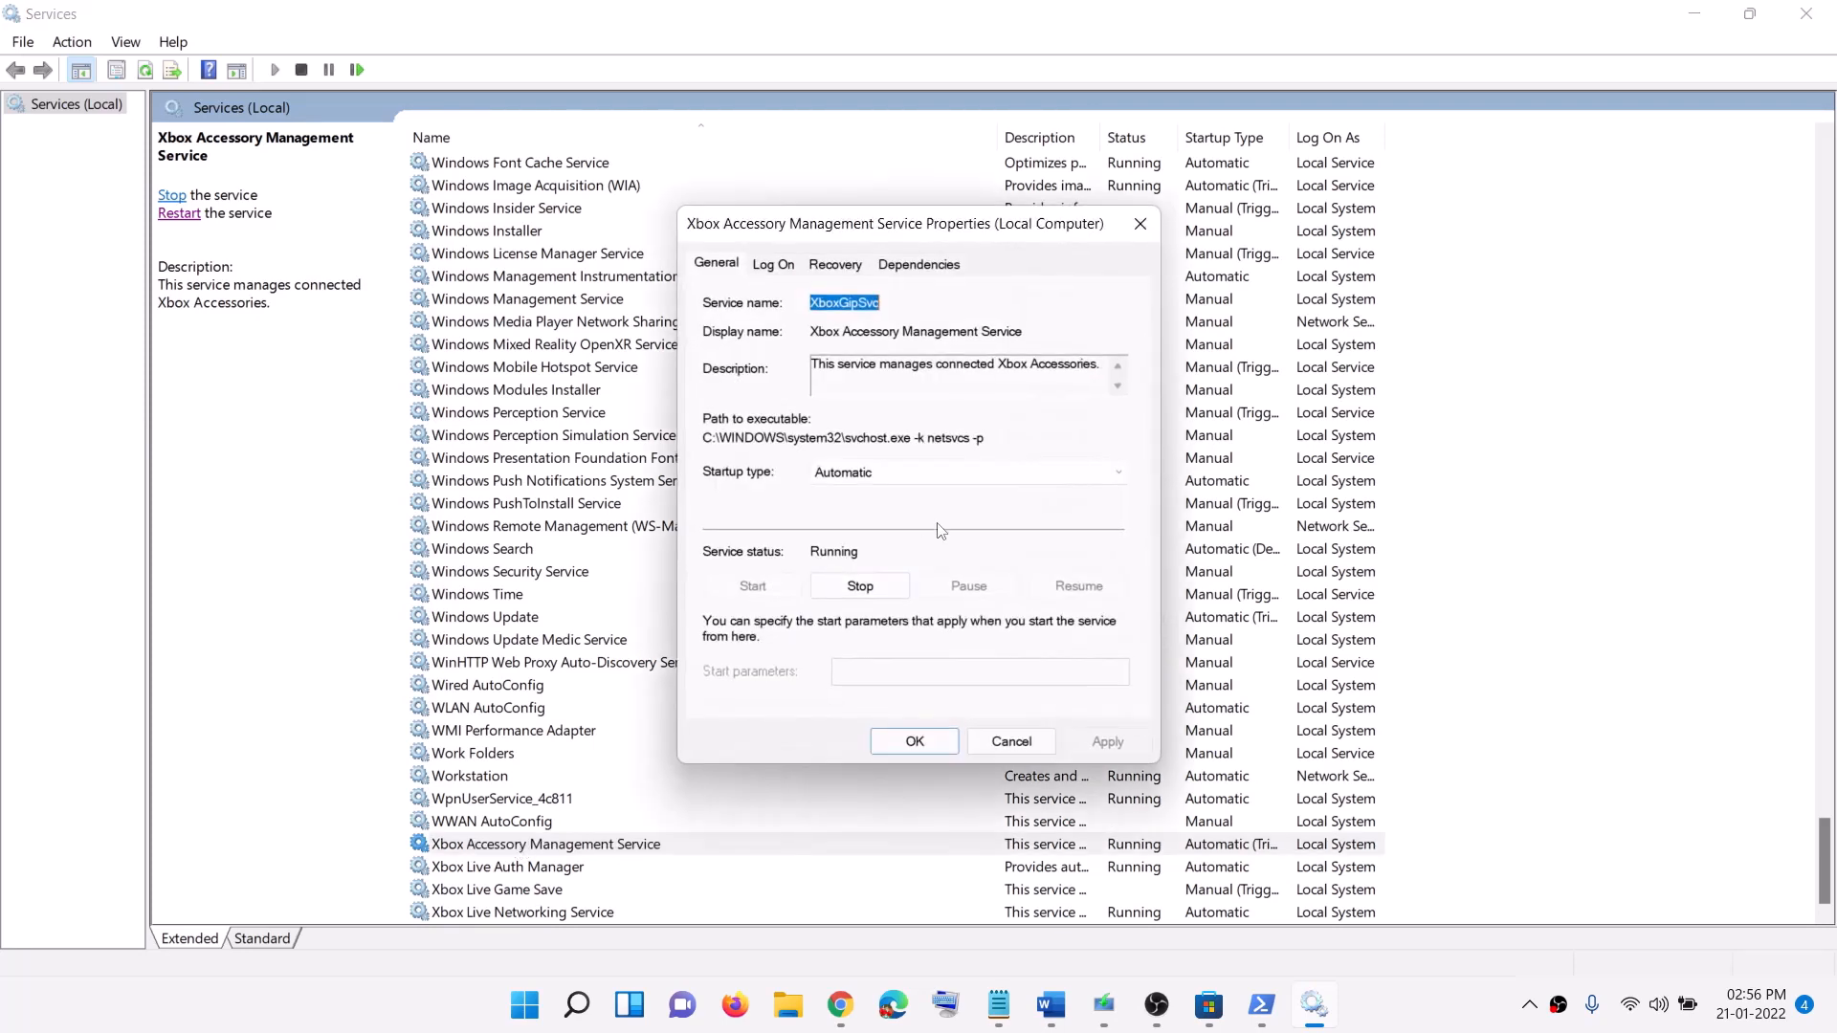
{"action": "left_click", "coordinate": [859, 476]}
{"action": "left_click", "coordinate": [859, 510]}
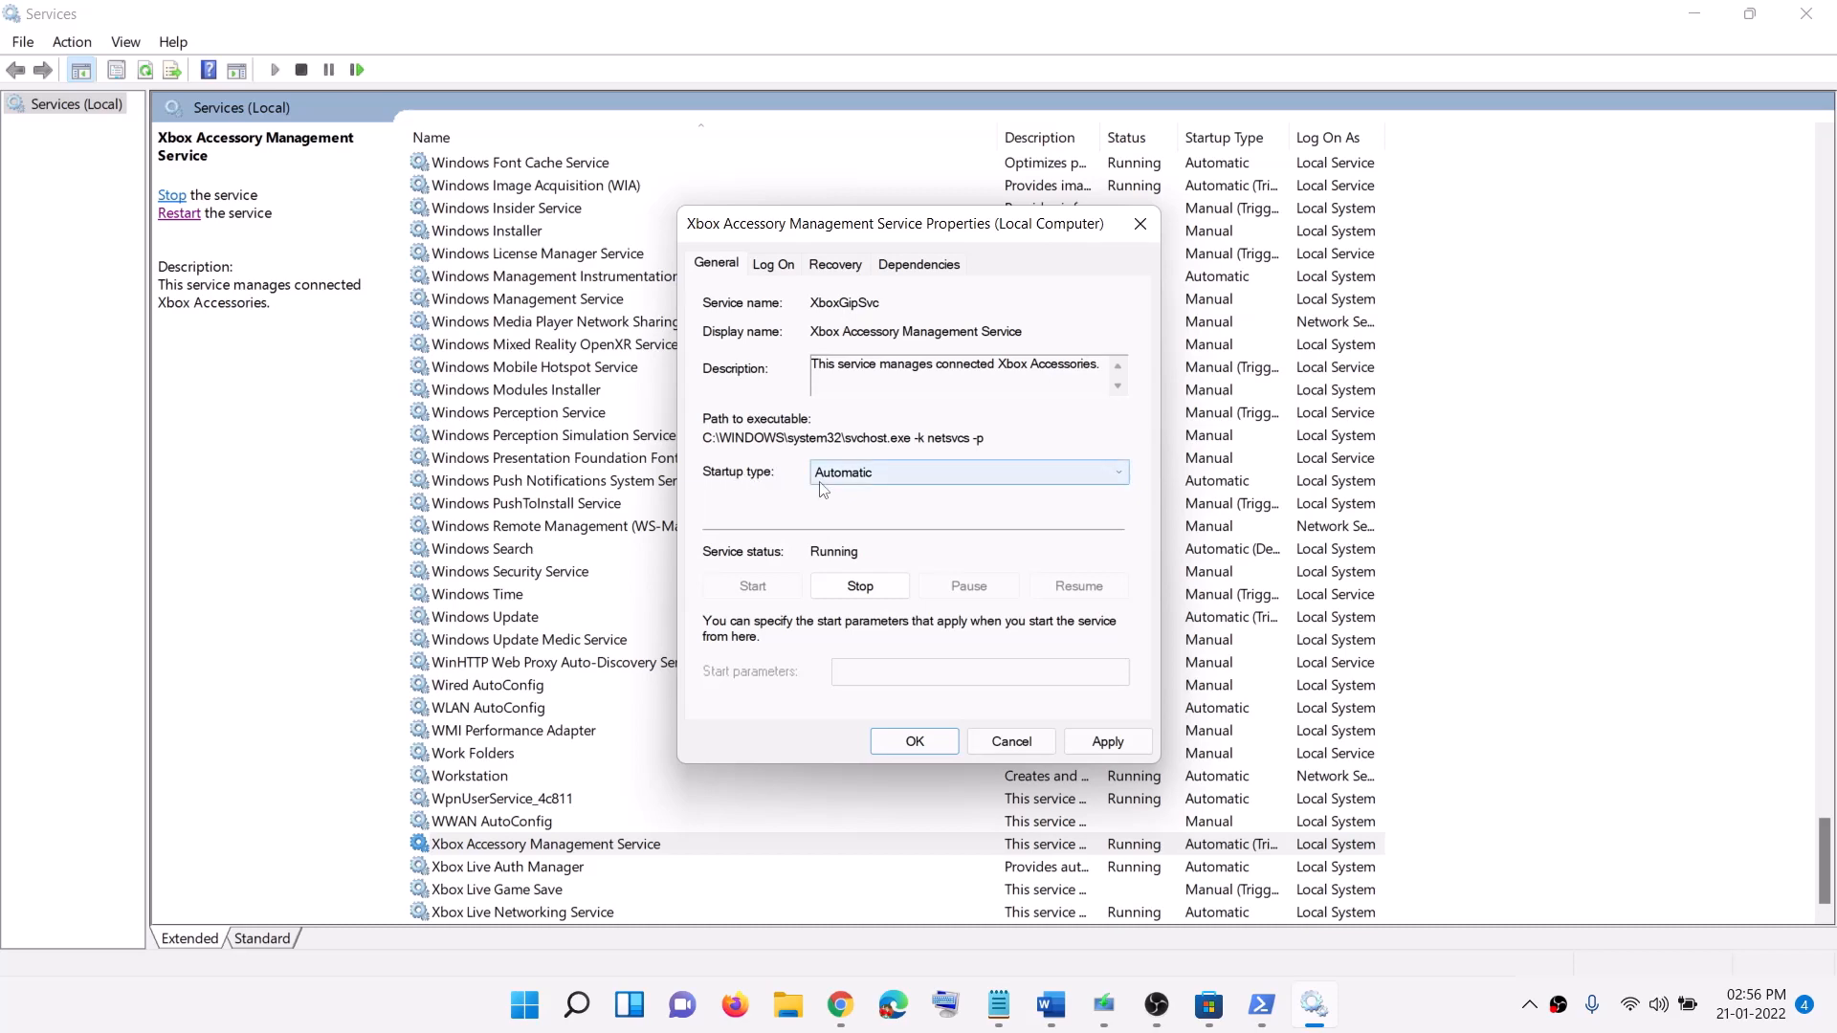
{"action": "left_click", "coordinate": [1100, 741]}
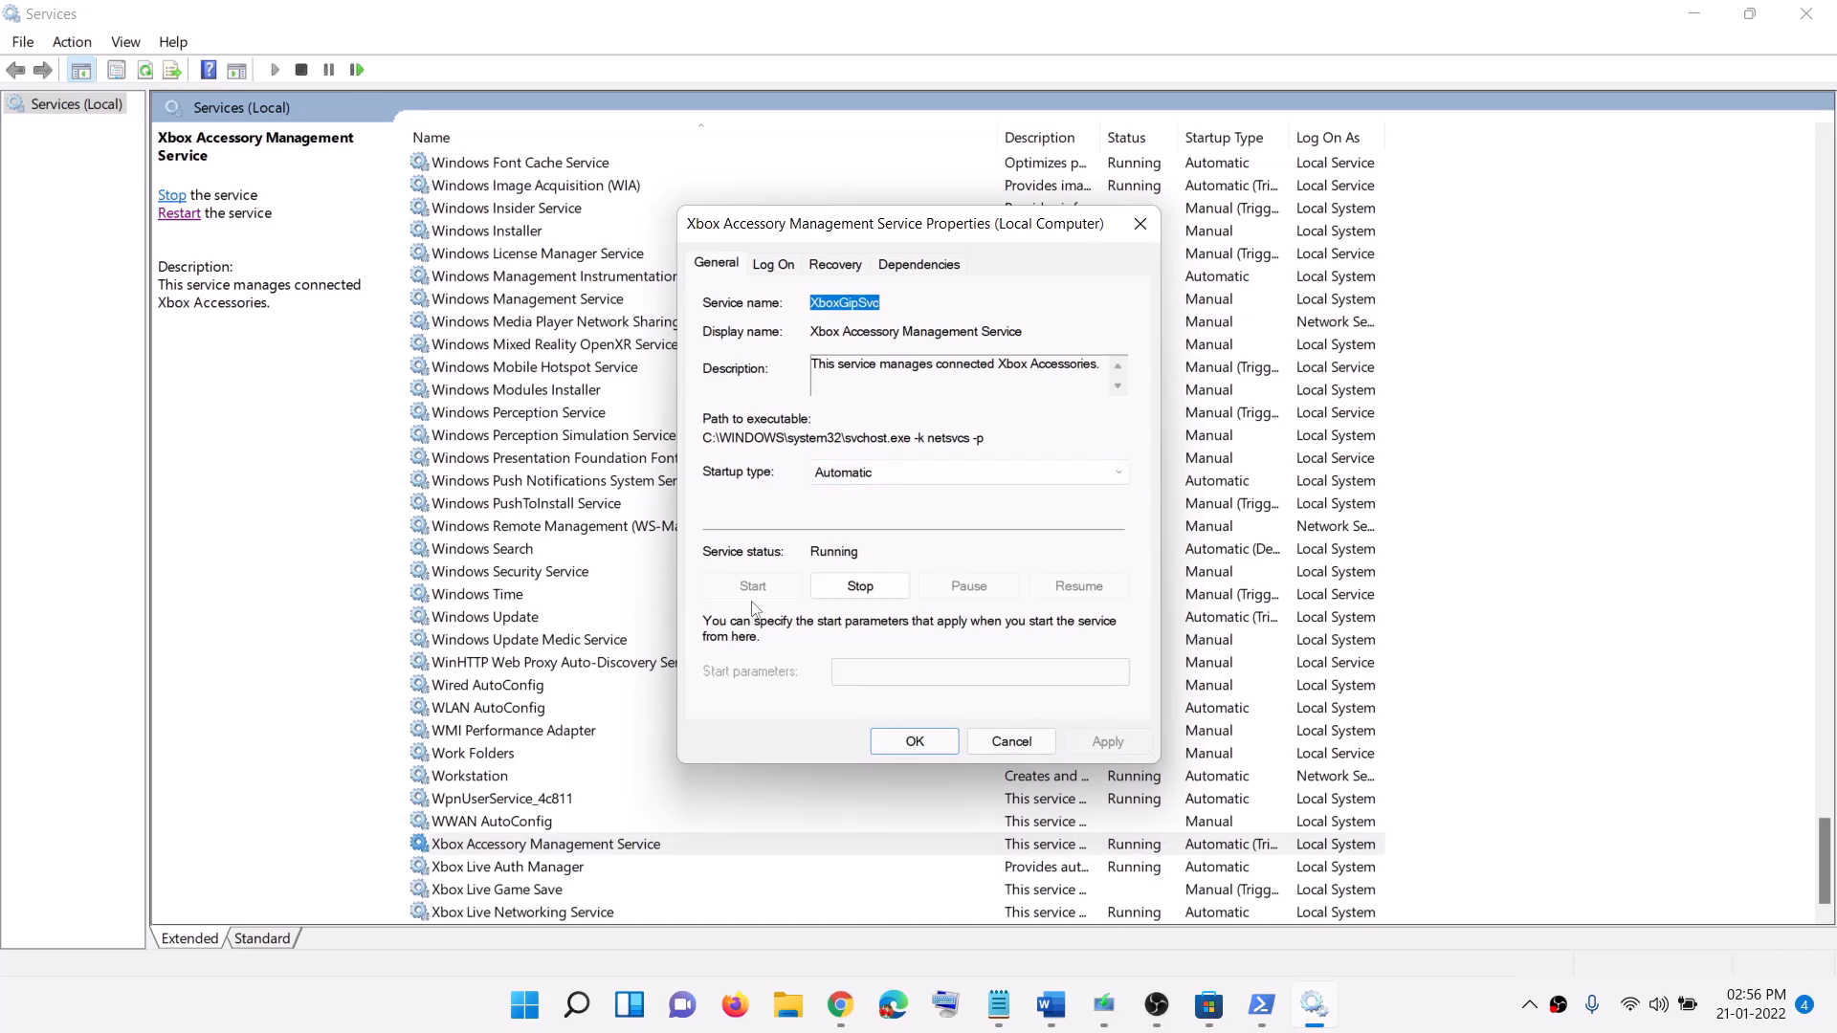
{"action": "left_click", "coordinate": [914, 742]}
- Set the Xbox Live Auth Manager service's startup type to Automatic, and apply and close its properties
{"action": "double_click", "coordinate": [508, 867]}
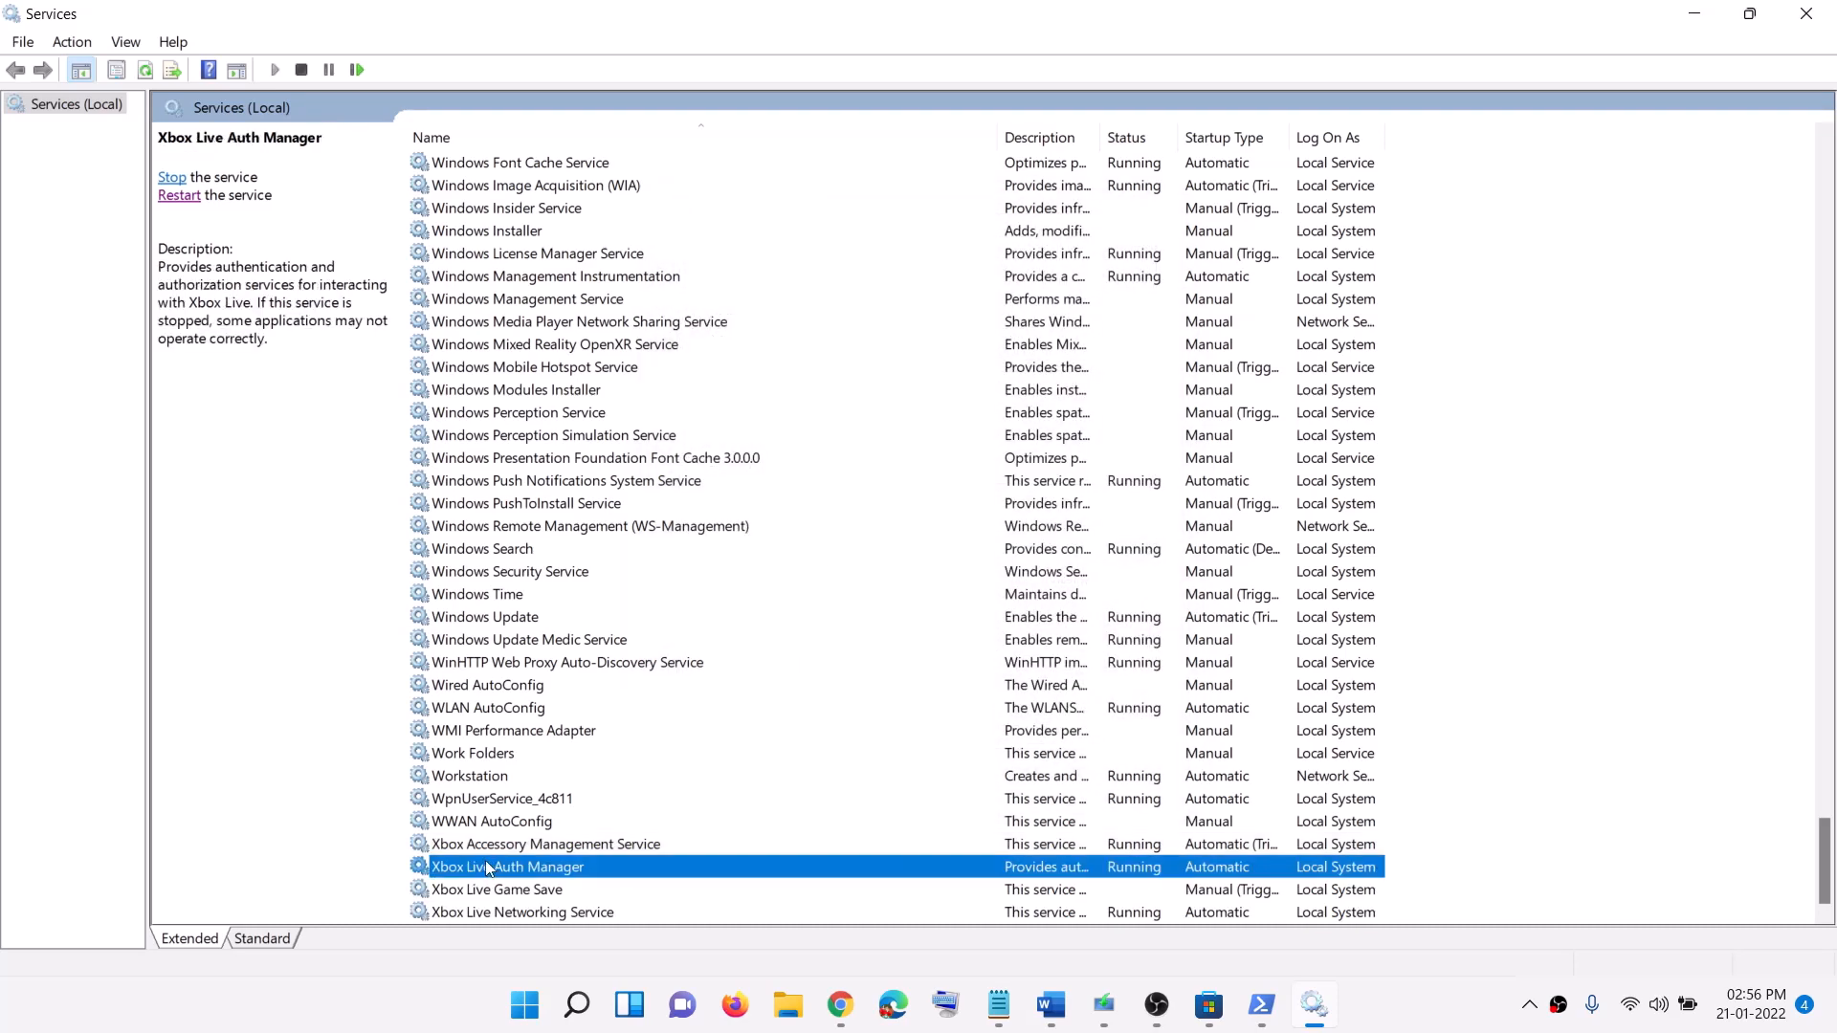
{"action": "left_click", "coordinate": [904, 504]}
{"action": "left_click", "coordinate": [888, 542]}
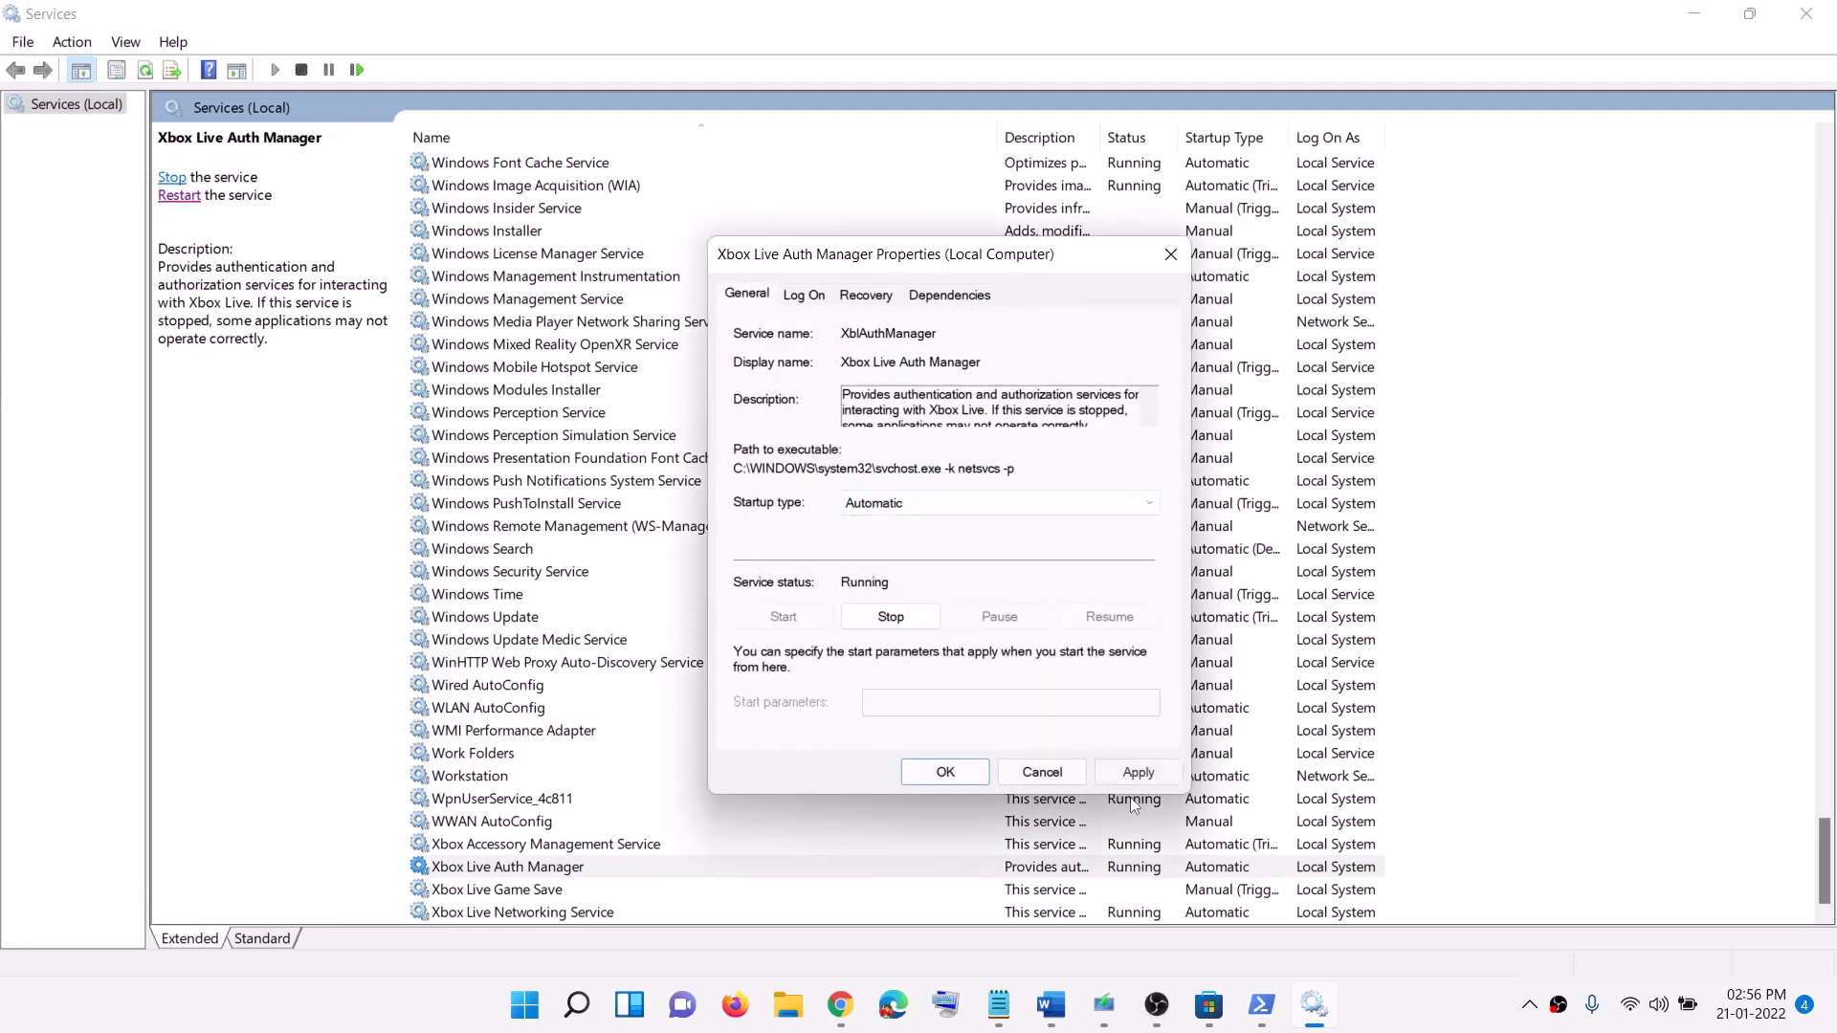
{"action": "left_click", "coordinate": [1137, 772]}
{"action": "left_click", "coordinate": [904, 770]}
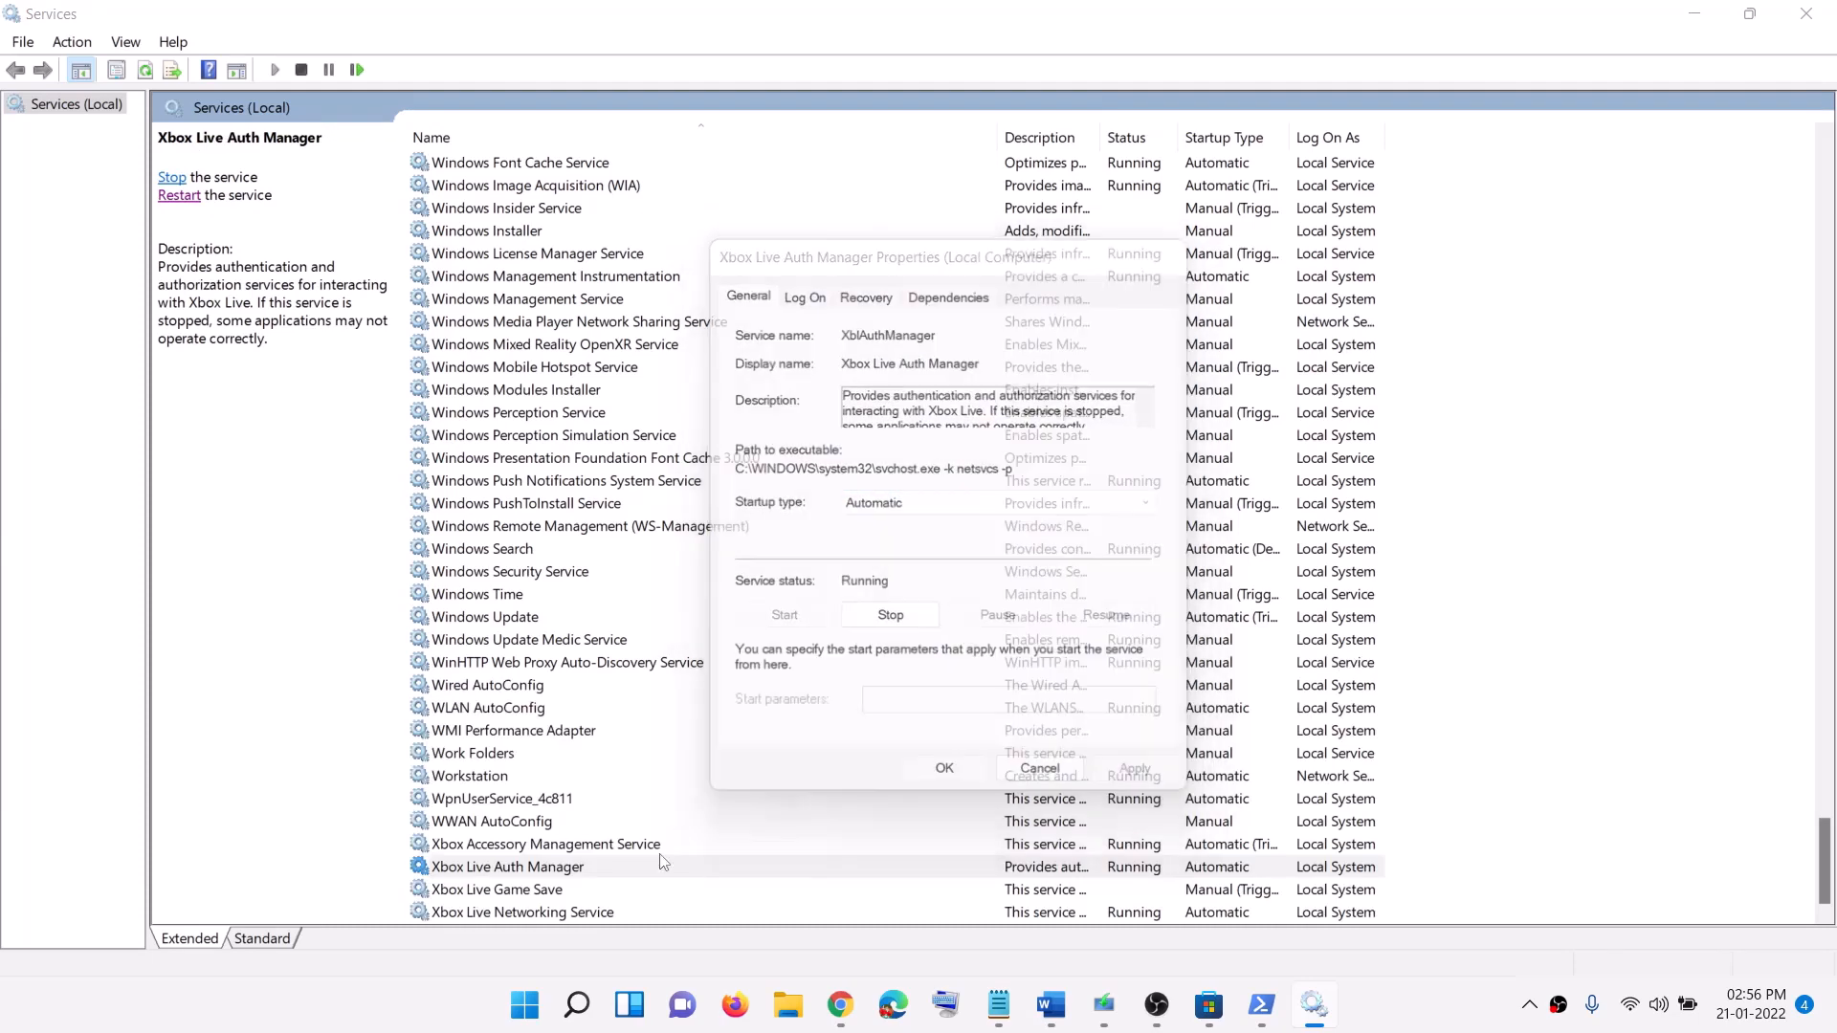
- Set the Xbox Live Game Save service's startup type to Automatic, apply it and start the service
{"action": "double_click", "coordinate": [497, 890]}
{"action": "left_click", "coordinate": [937, 504]}
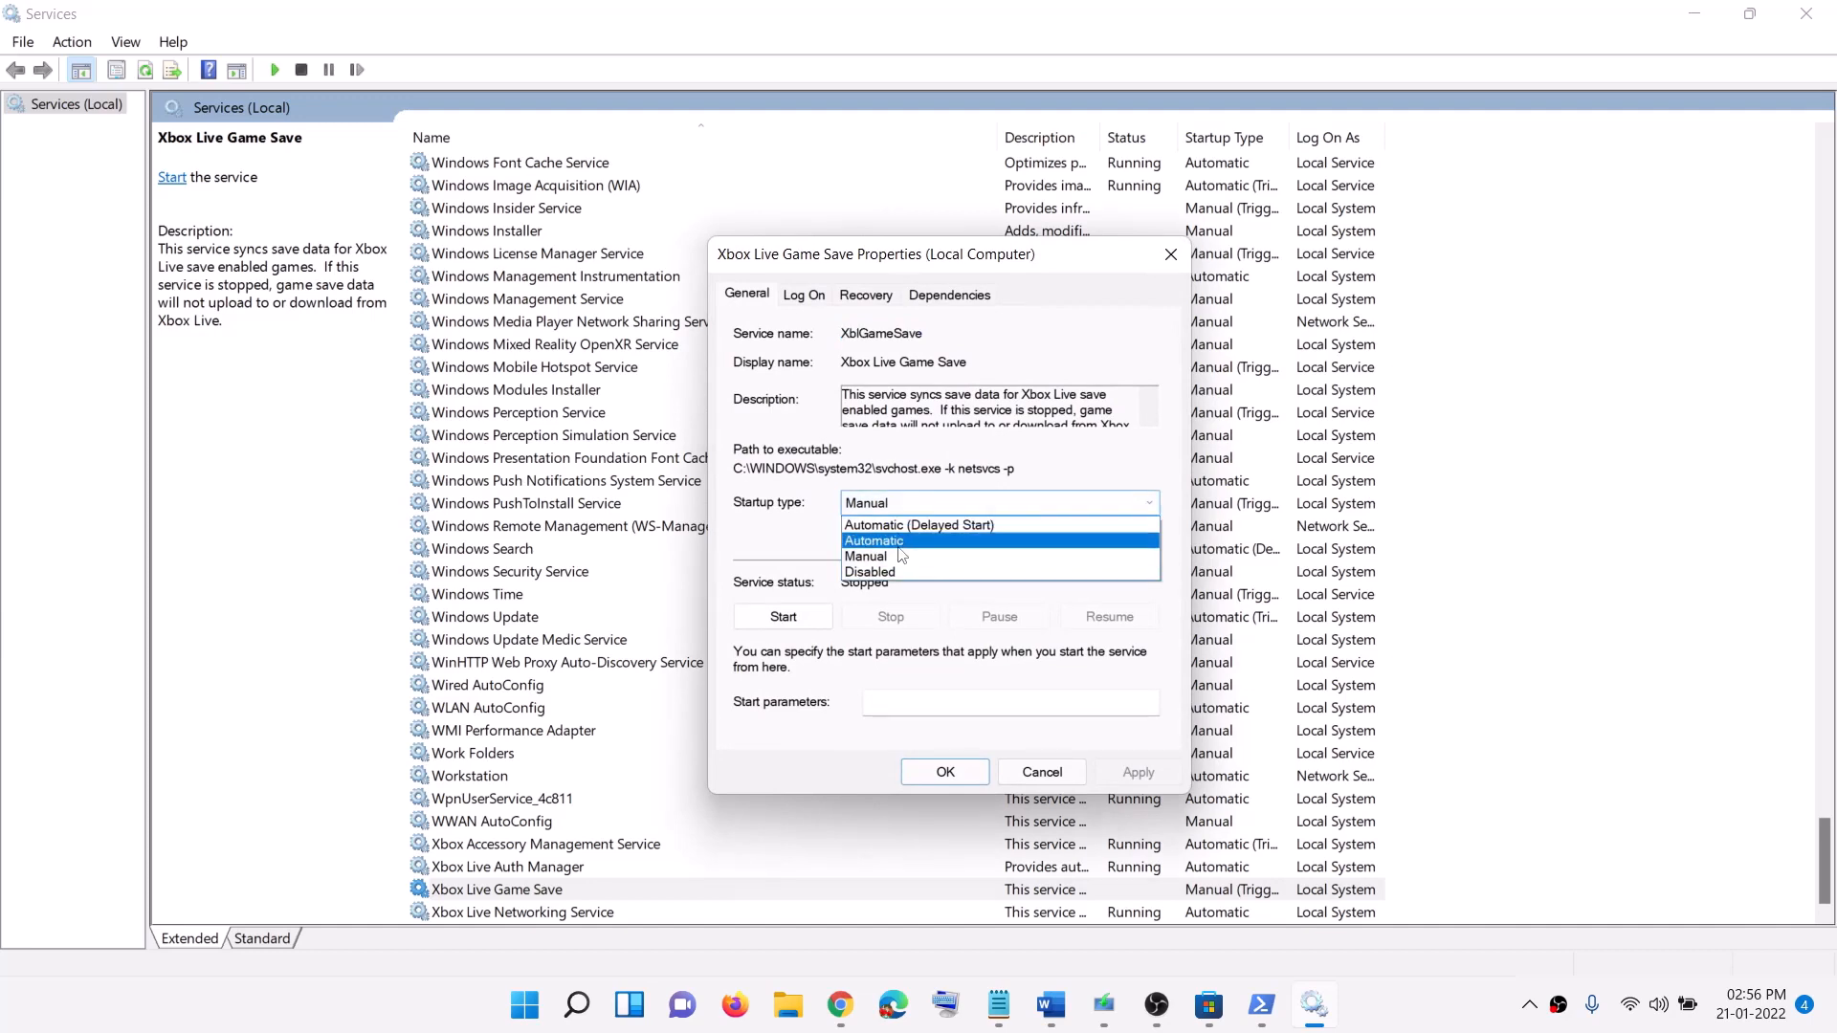
{"action": "left_click", "coordinate": [900, 548]}
{"action": "left_click", "coordinate": [1136, 772]}
{"action": "left_click", "coordinate": [775, 618]}
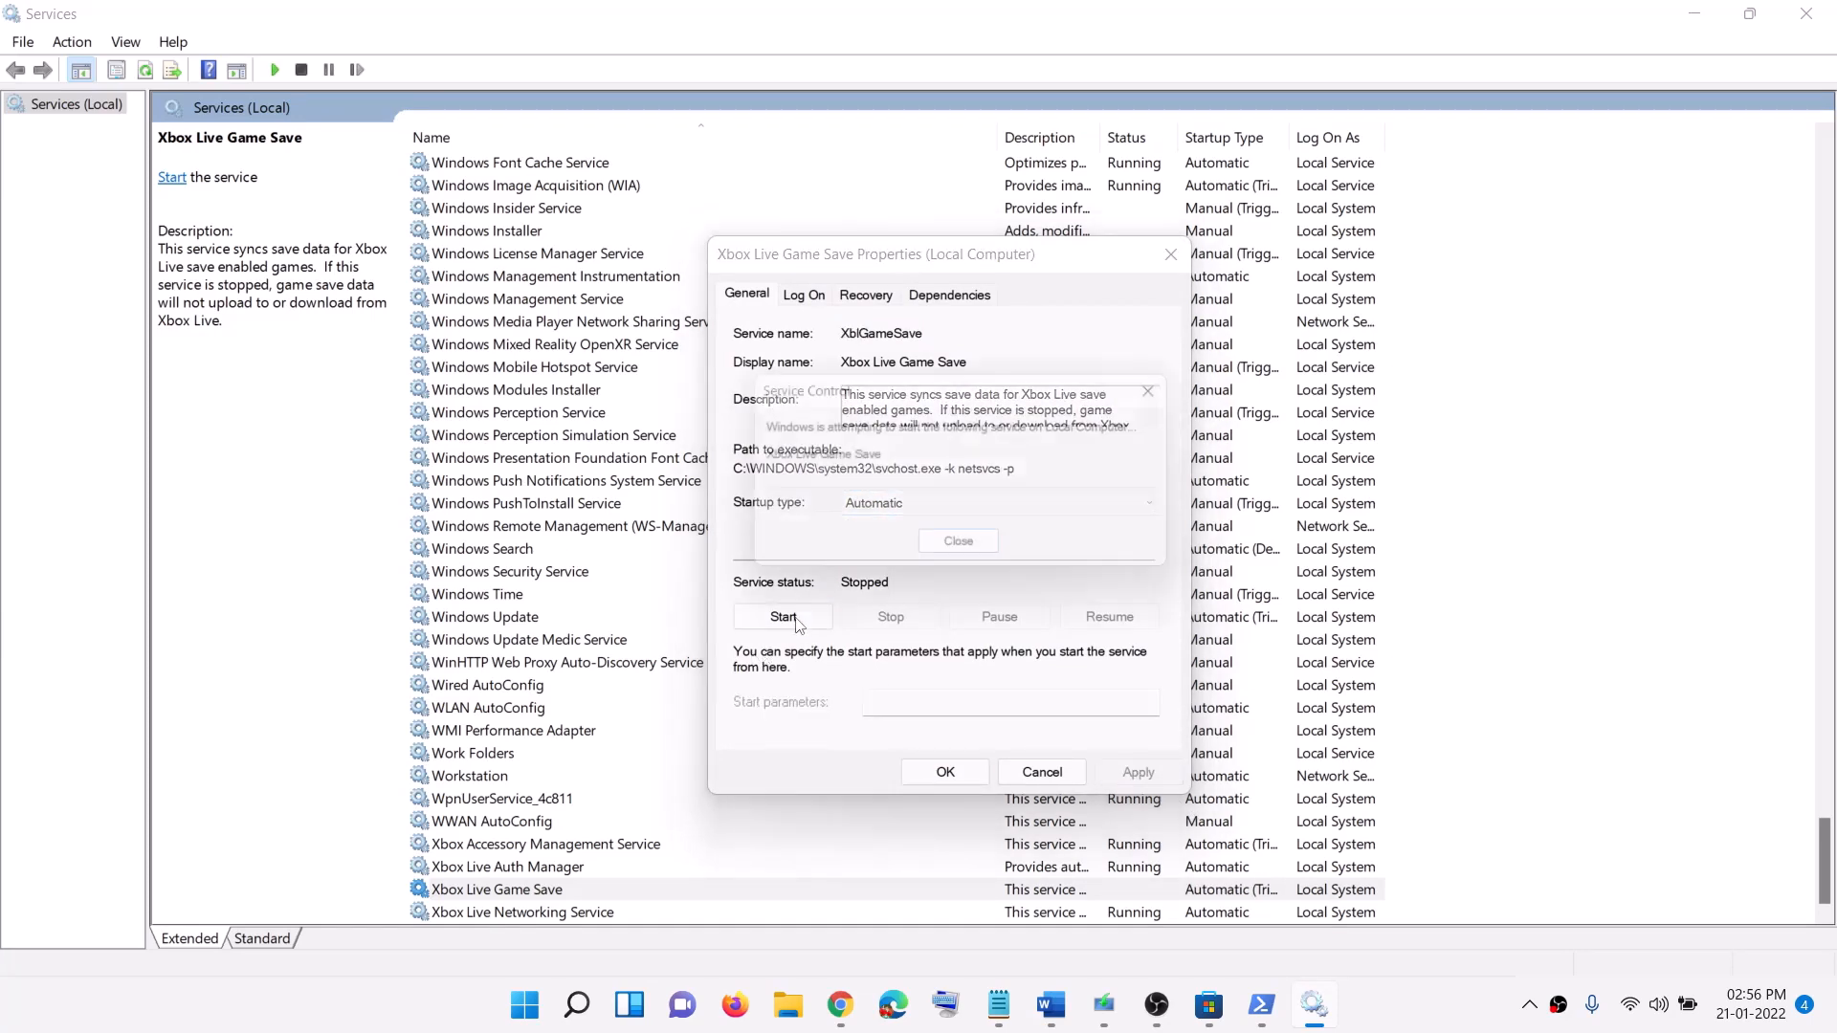
{"action": "left_click", "coordinate": [964, 774]}
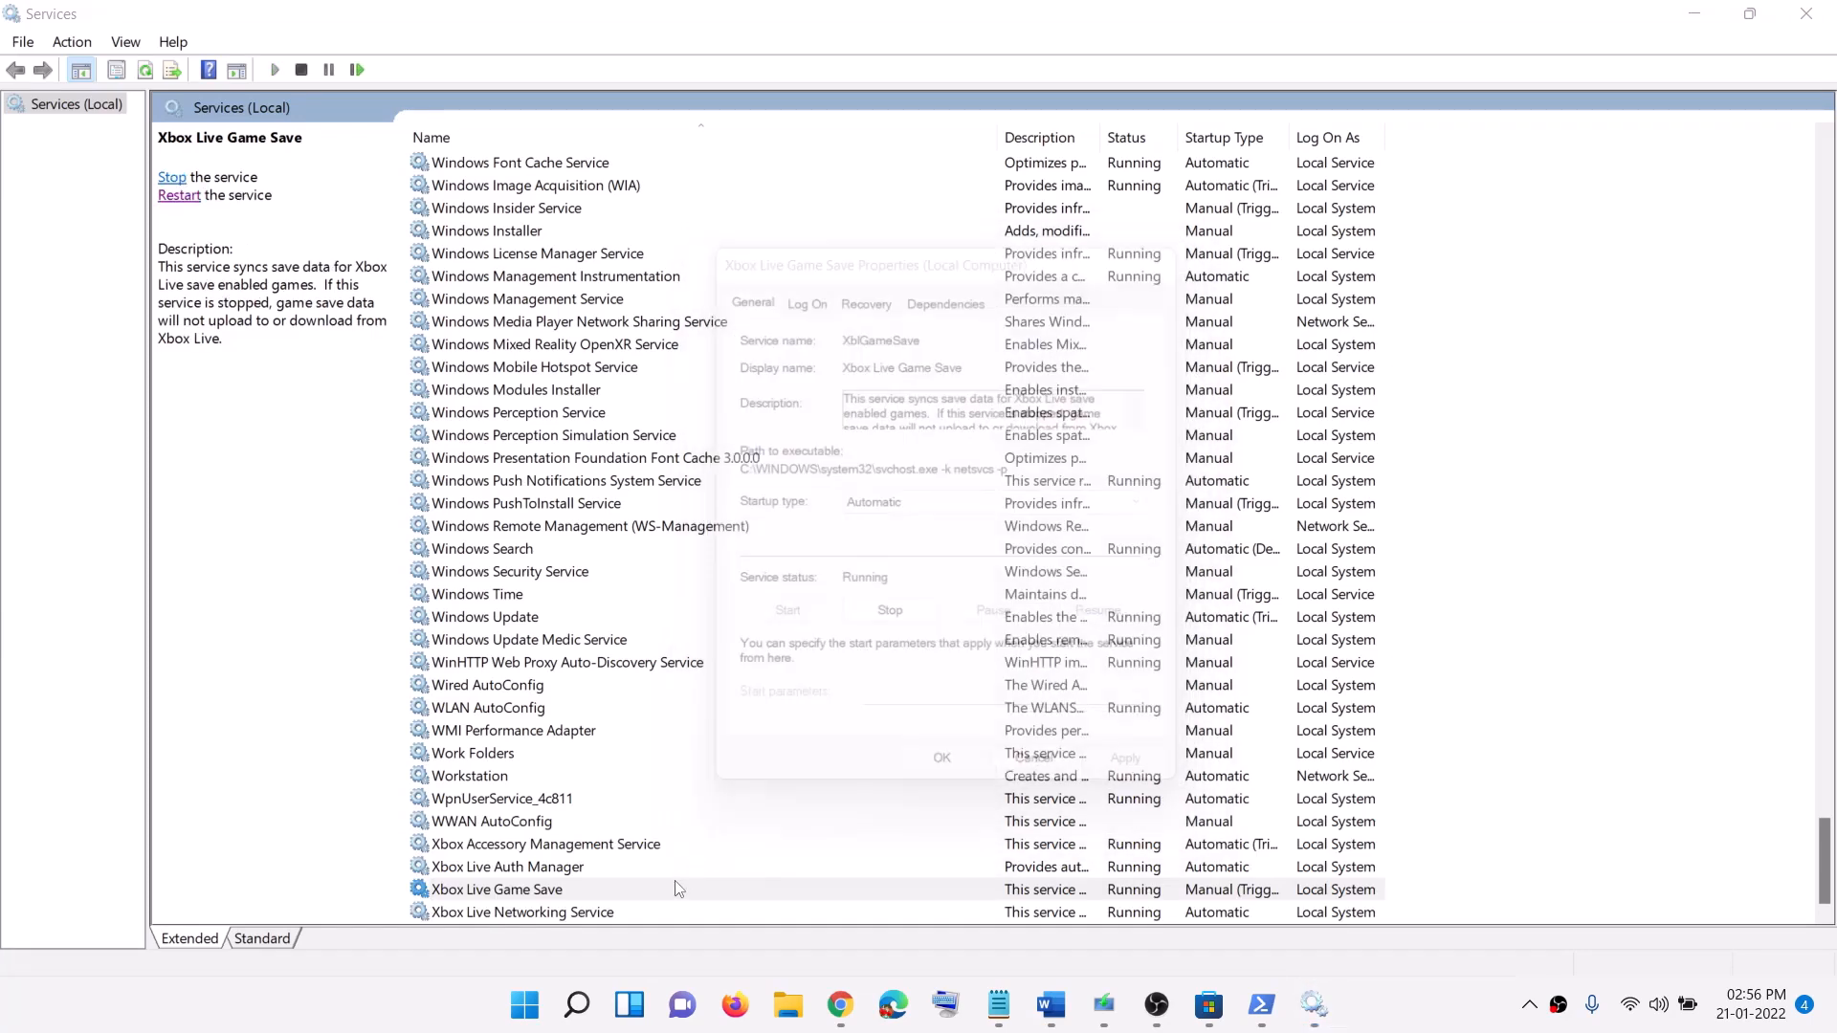
- Set the Xbox Live Networking Service's startup type to Automatic and close its properties
{"action": "left_click", "coordinate": [598, 917]}
{"action": "double_click", "coordinate": [729, 904]}
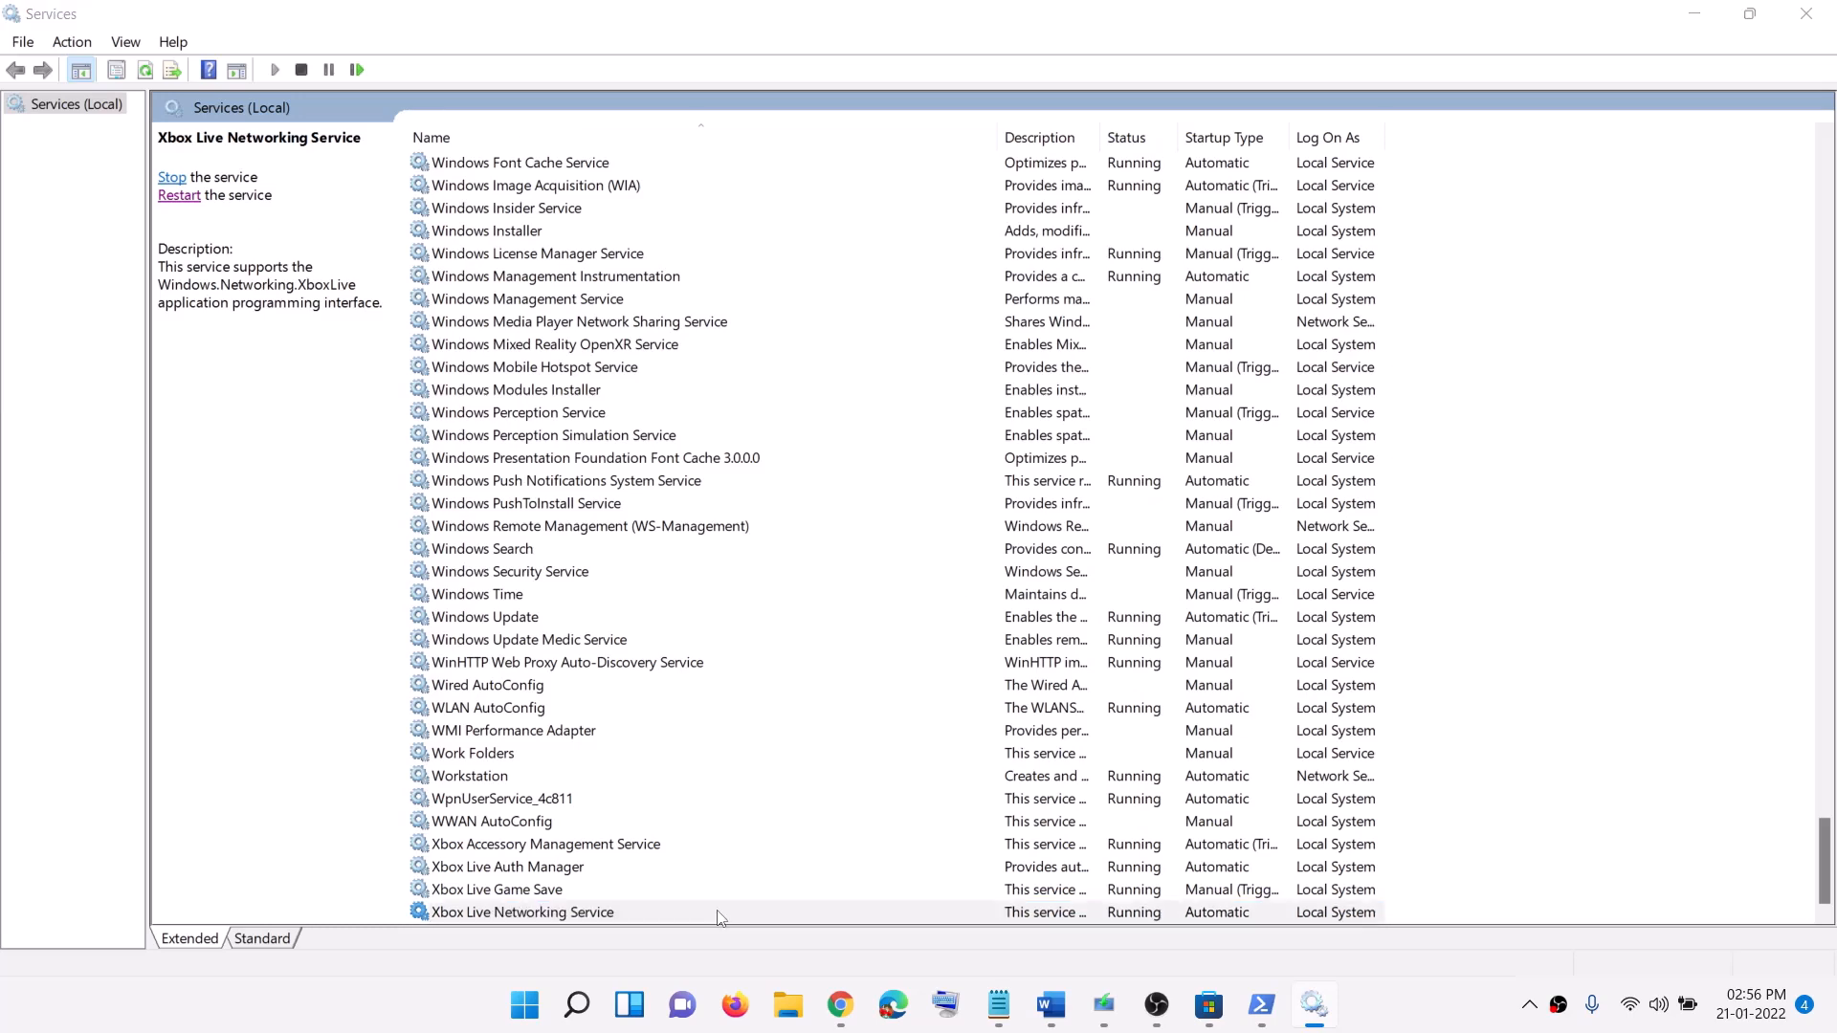
{"action": "left_click", "coordinate": [956, 504]}
{"action": "left_click", "coordinate": [912, 543]}
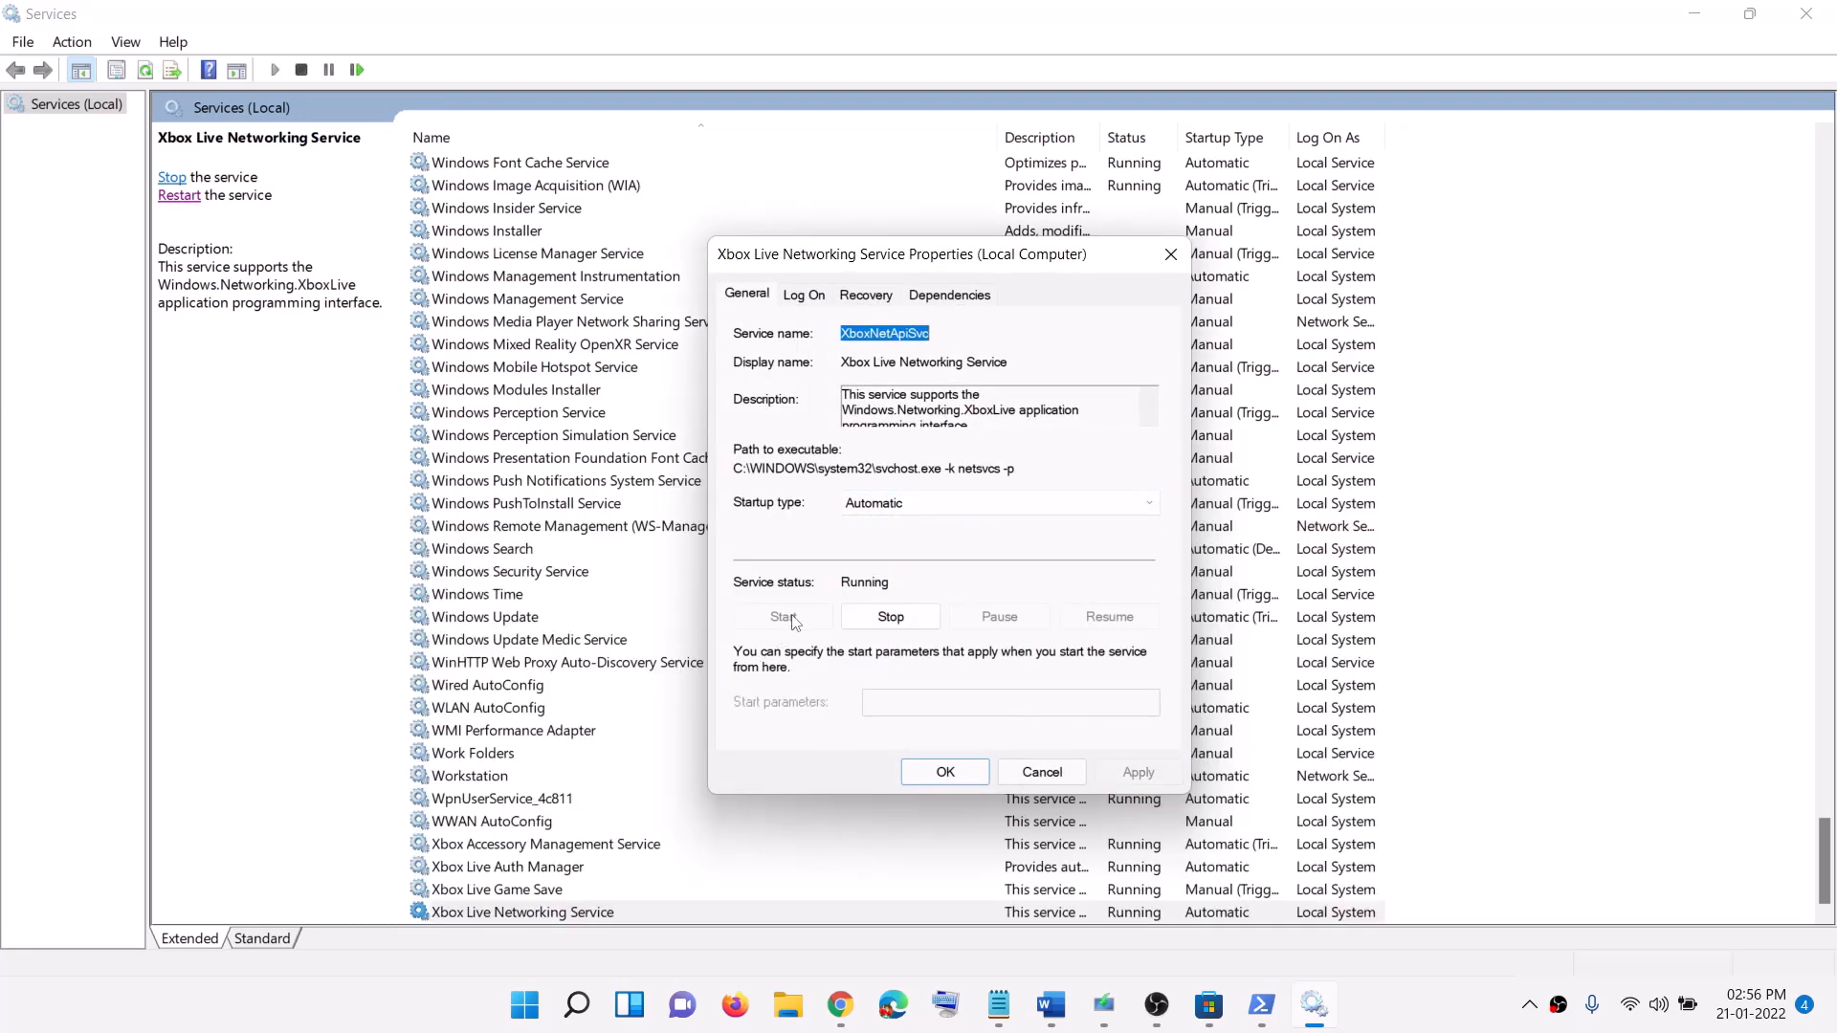
{"action": "left_click", "coordinate": [945, 772]}
- Set the Windows Update service's startup type to Automatic, and apply and close its properties
{"action": "left_click", "coordinate": [536, 597]}
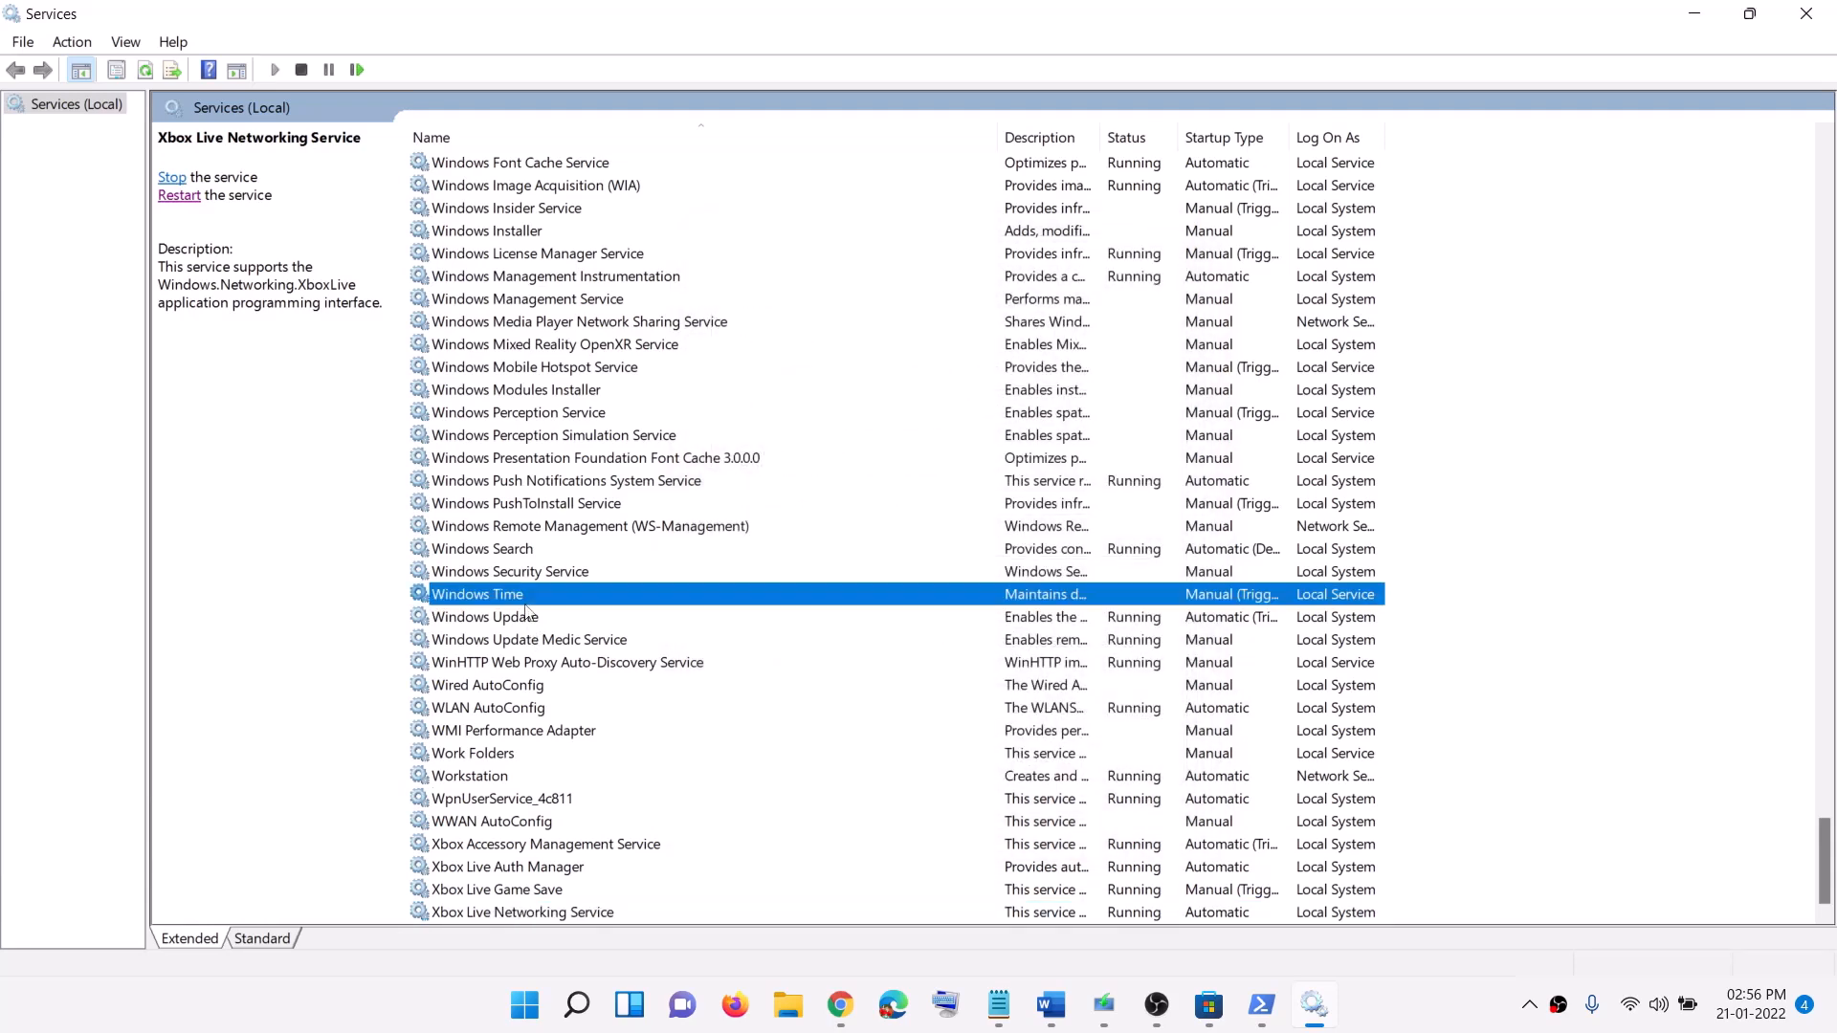
{"action": "left_click", "coordinate": [483, 620]}
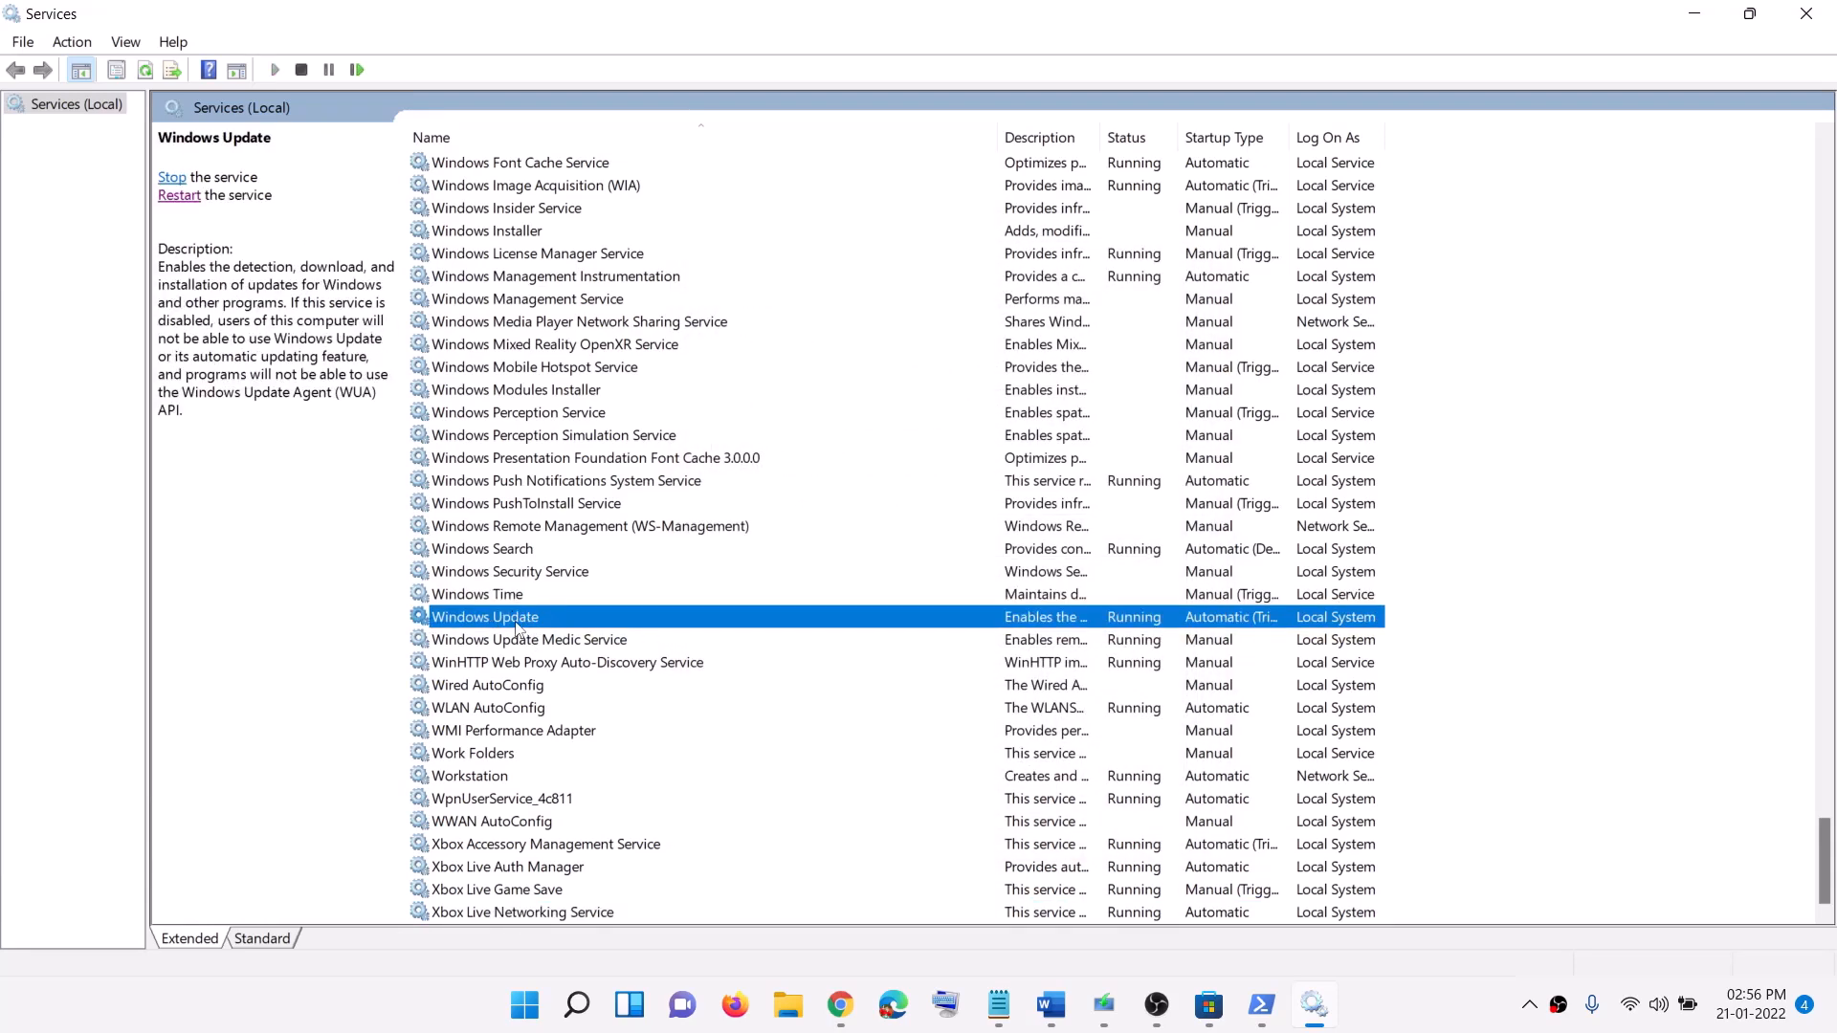
{"action": "double_click", "coordinate": [516, 624]}
{"action": "left_click", "coordinate": [907, 505]}
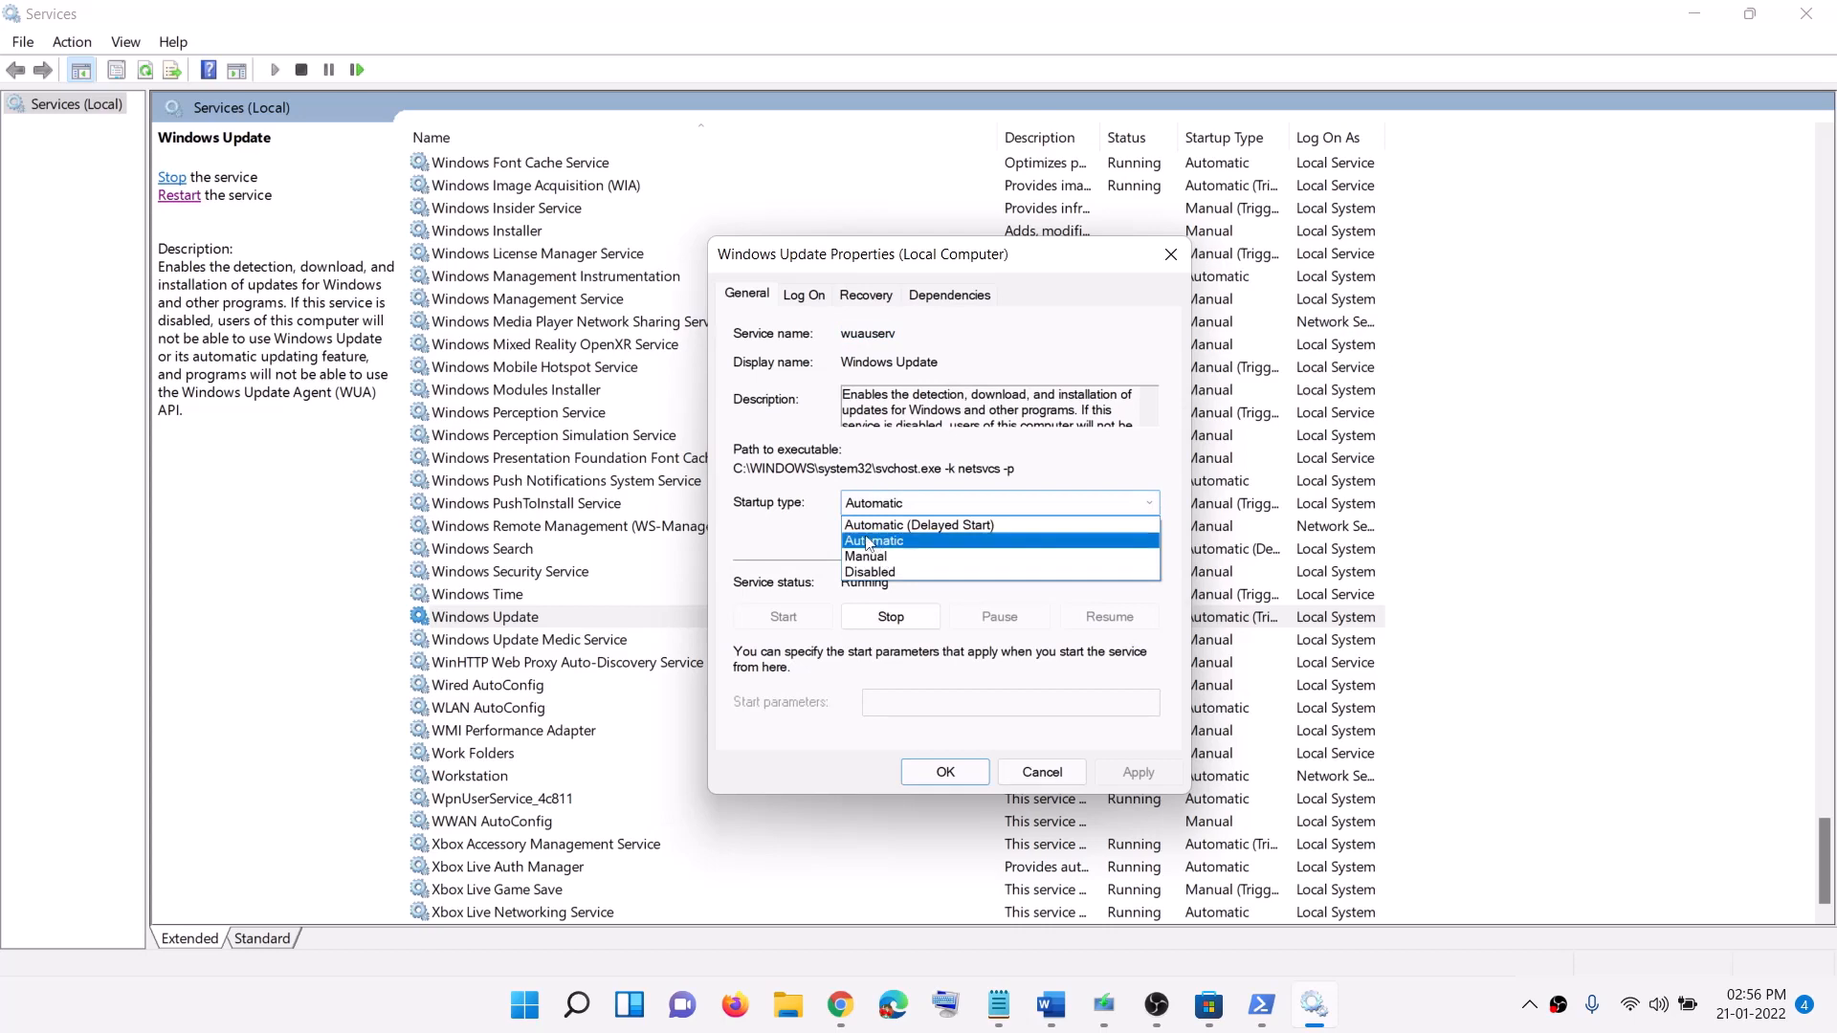
{"action": "left_click", "coordinate": [869, 543]}
{"action": "left_click", "coordinate": [1156, 783]}
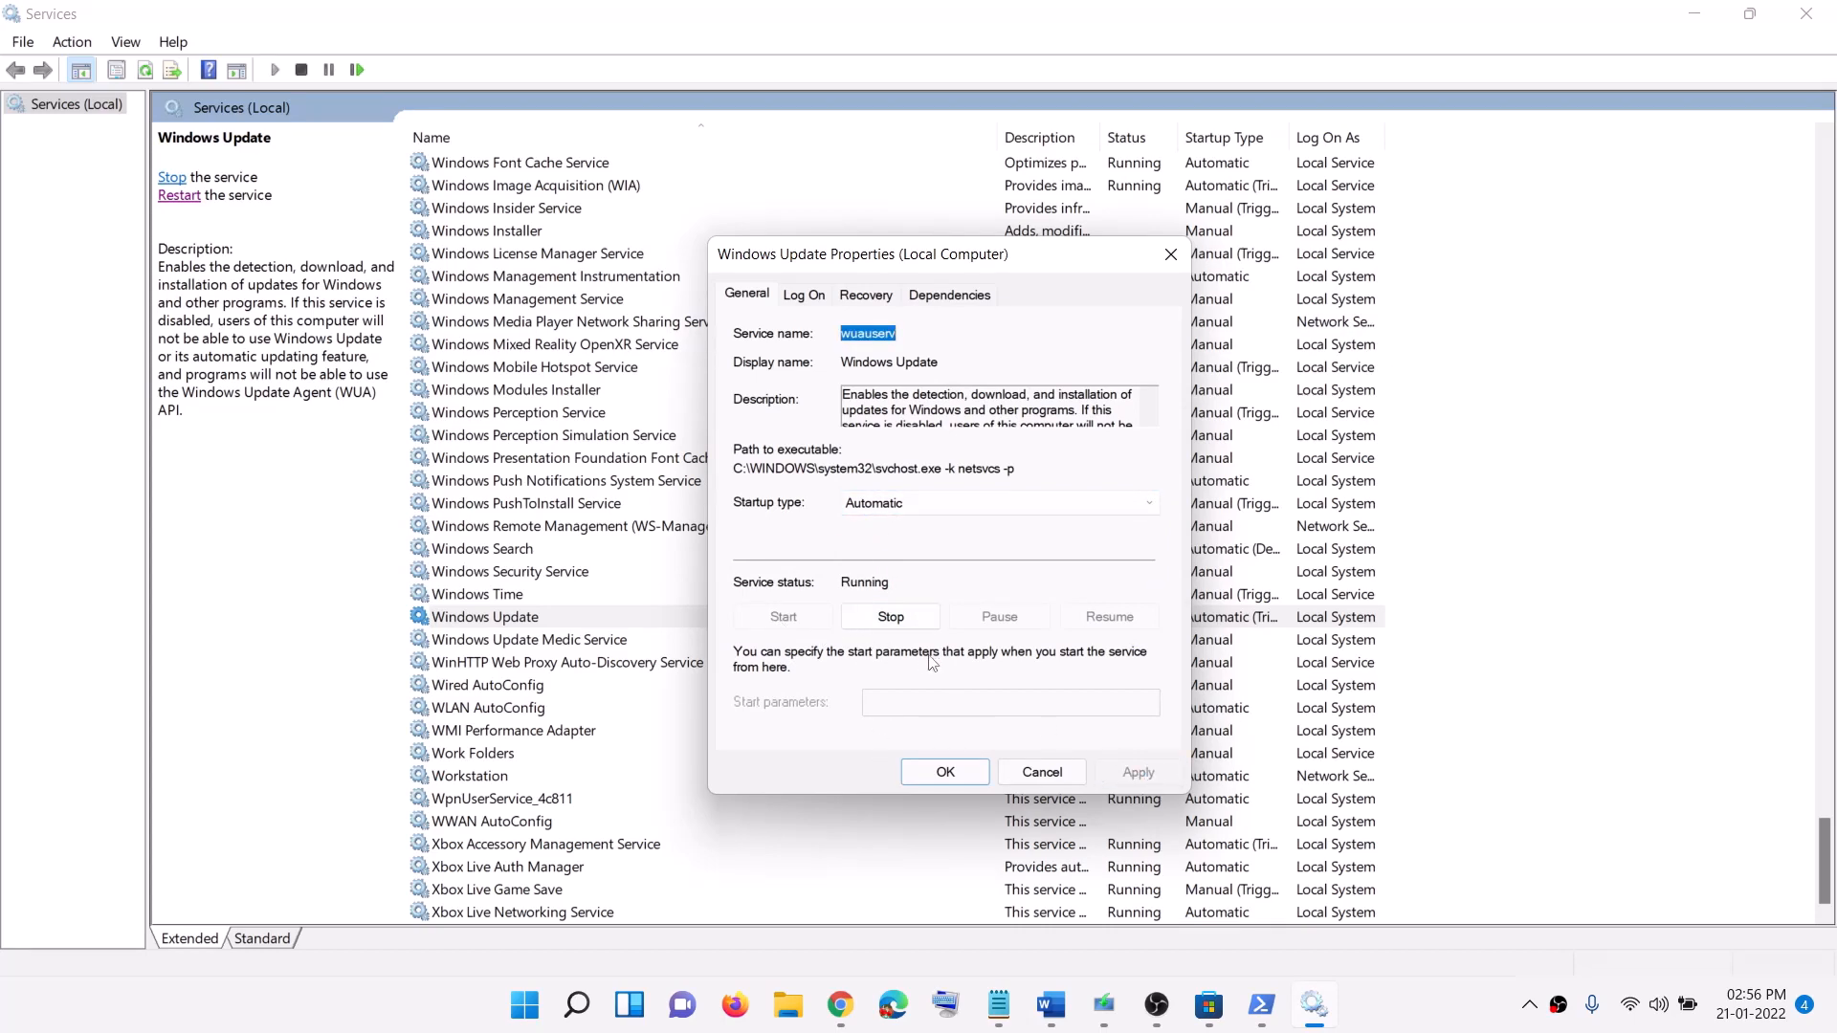
{"action": "left_click", "coordinate": [944, 772]}
- Locate the two Gaming Services entries in the services list and check their status
{"action": "left_click", "coordinate": [632, 572]}
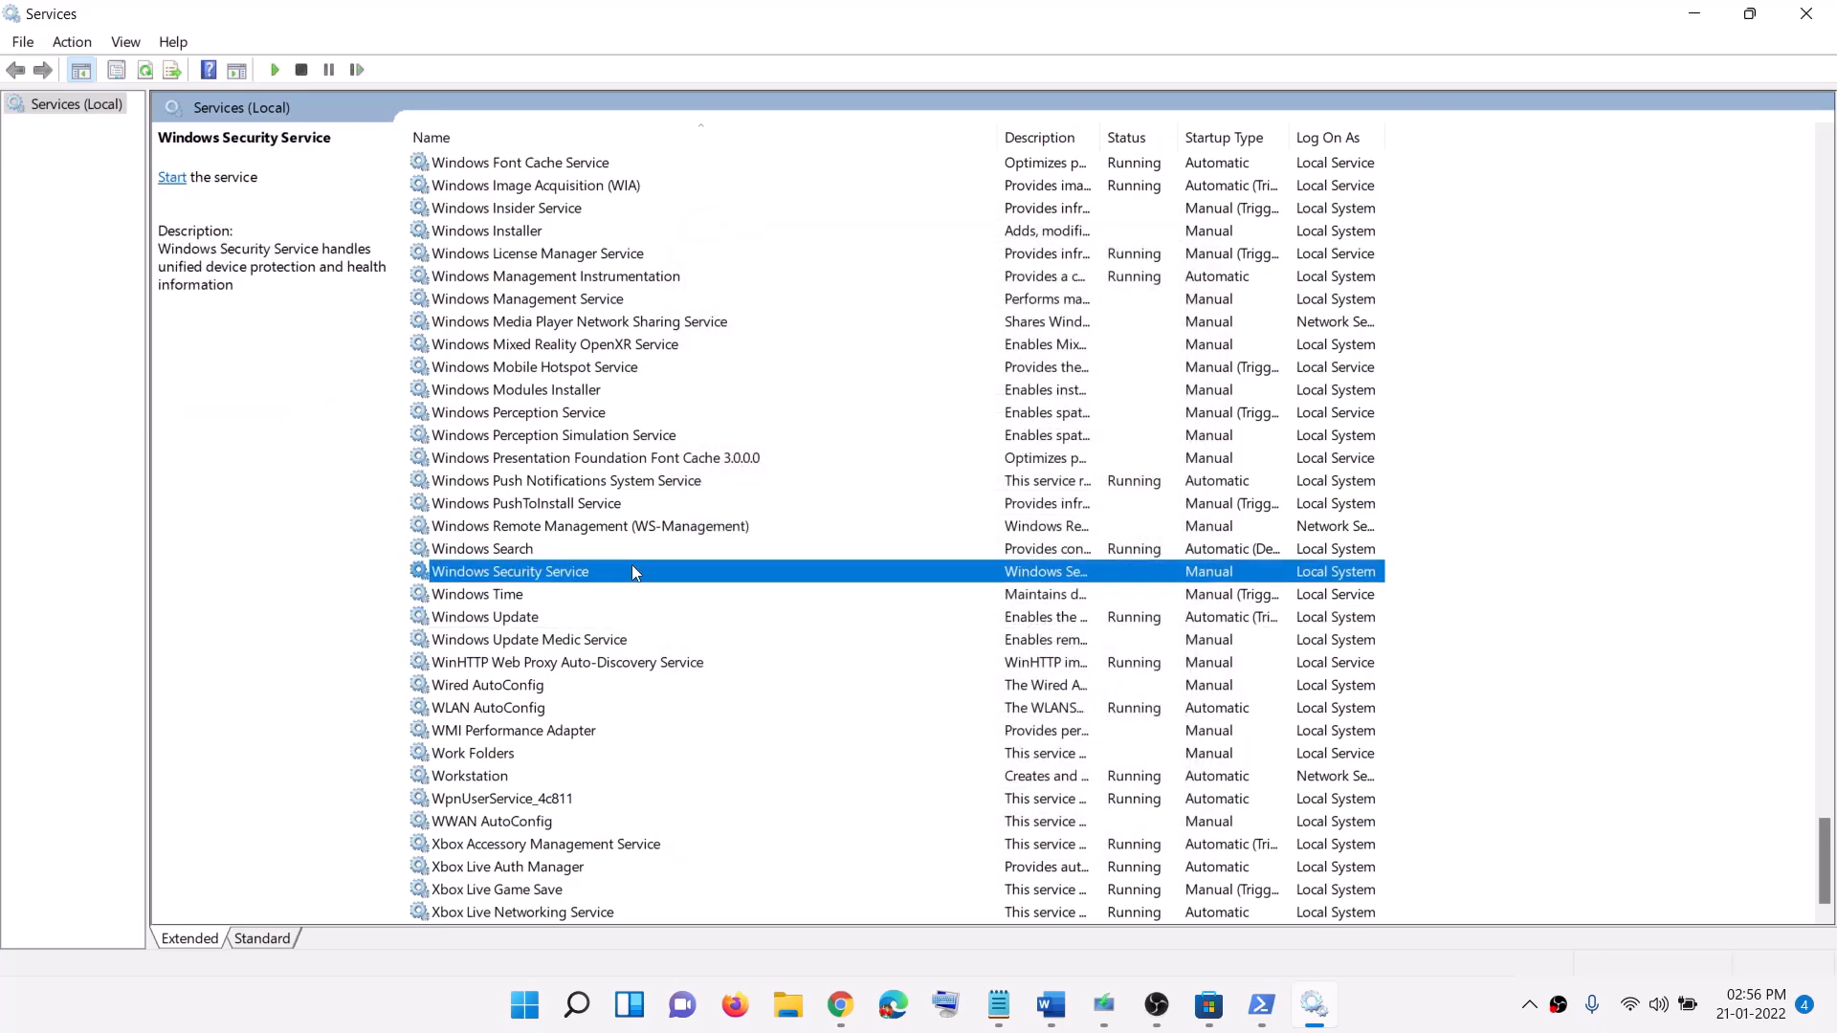
{"action": "key", "text": "g"}
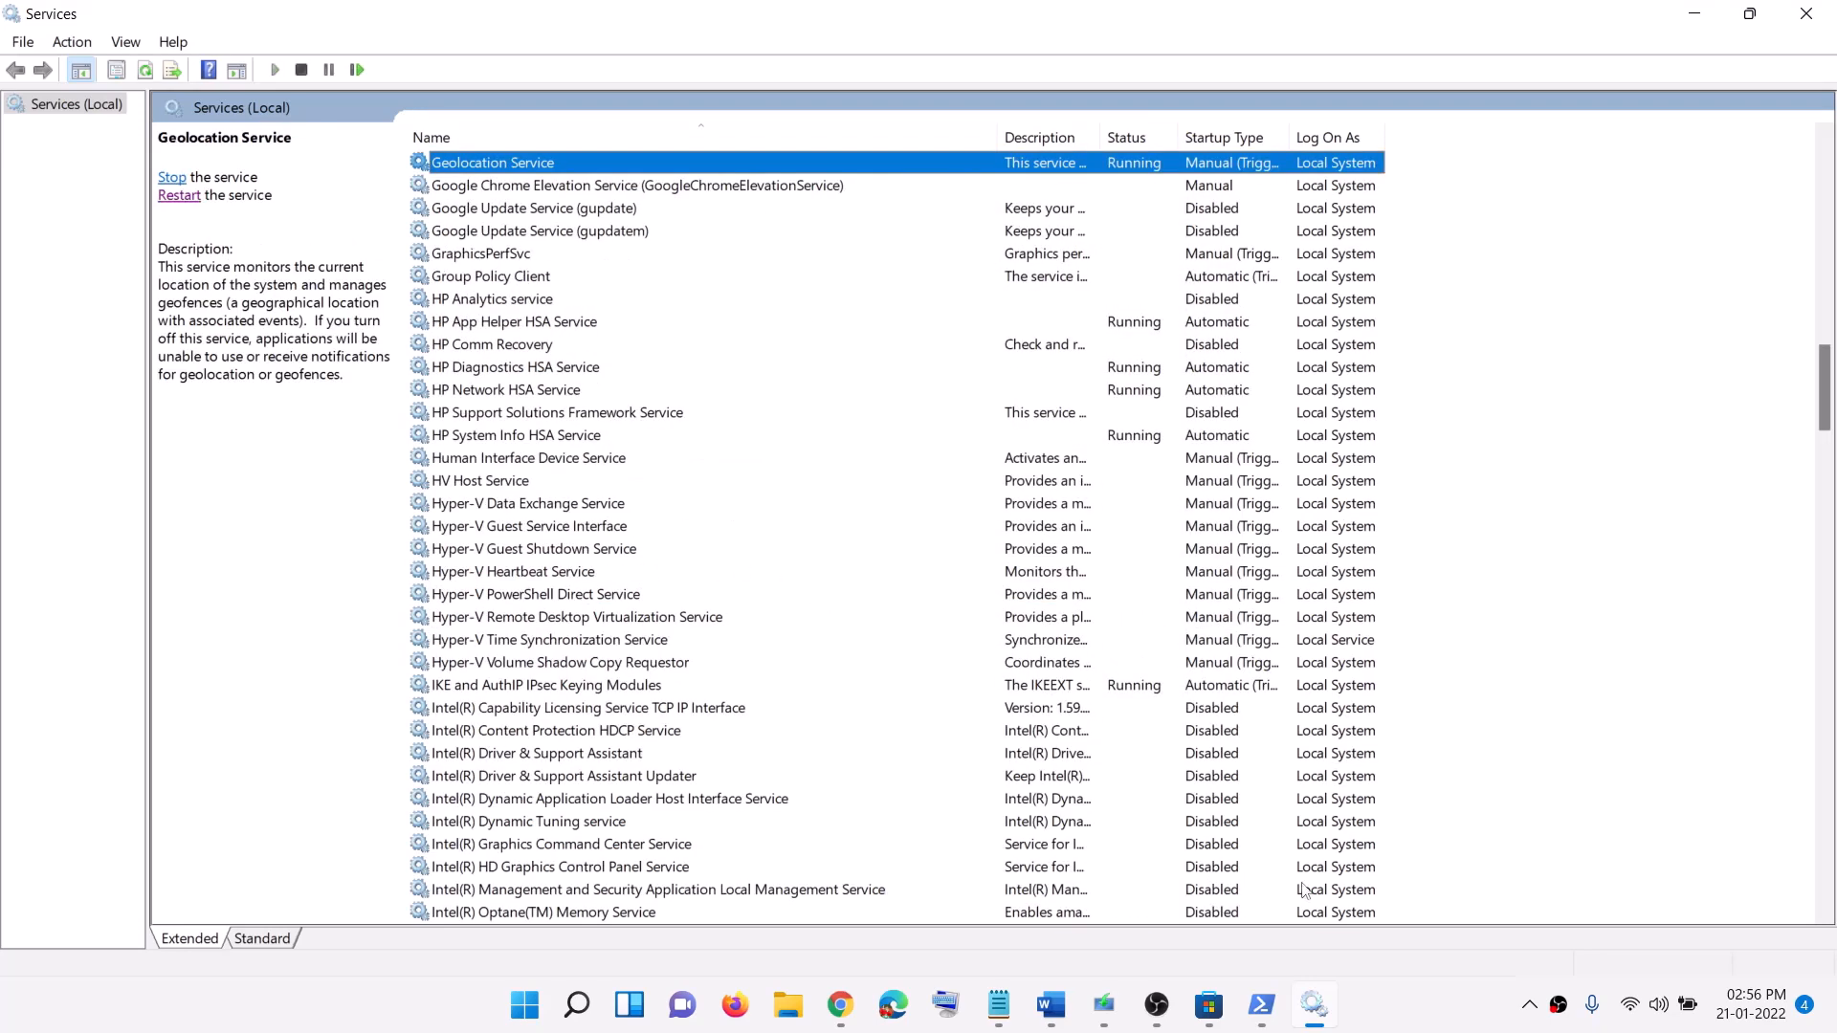
{"action": "left_click", "coordinate": [1394, 1028]}
{"action": "scroll", "coordinate": [1058, 497], "scroll_direction": "up", "scroll_amount": 20}
{"action": "left_click", "coordinate": [1058, 500]}
{"action": "left_click", "coordinate": [1059, 484]}
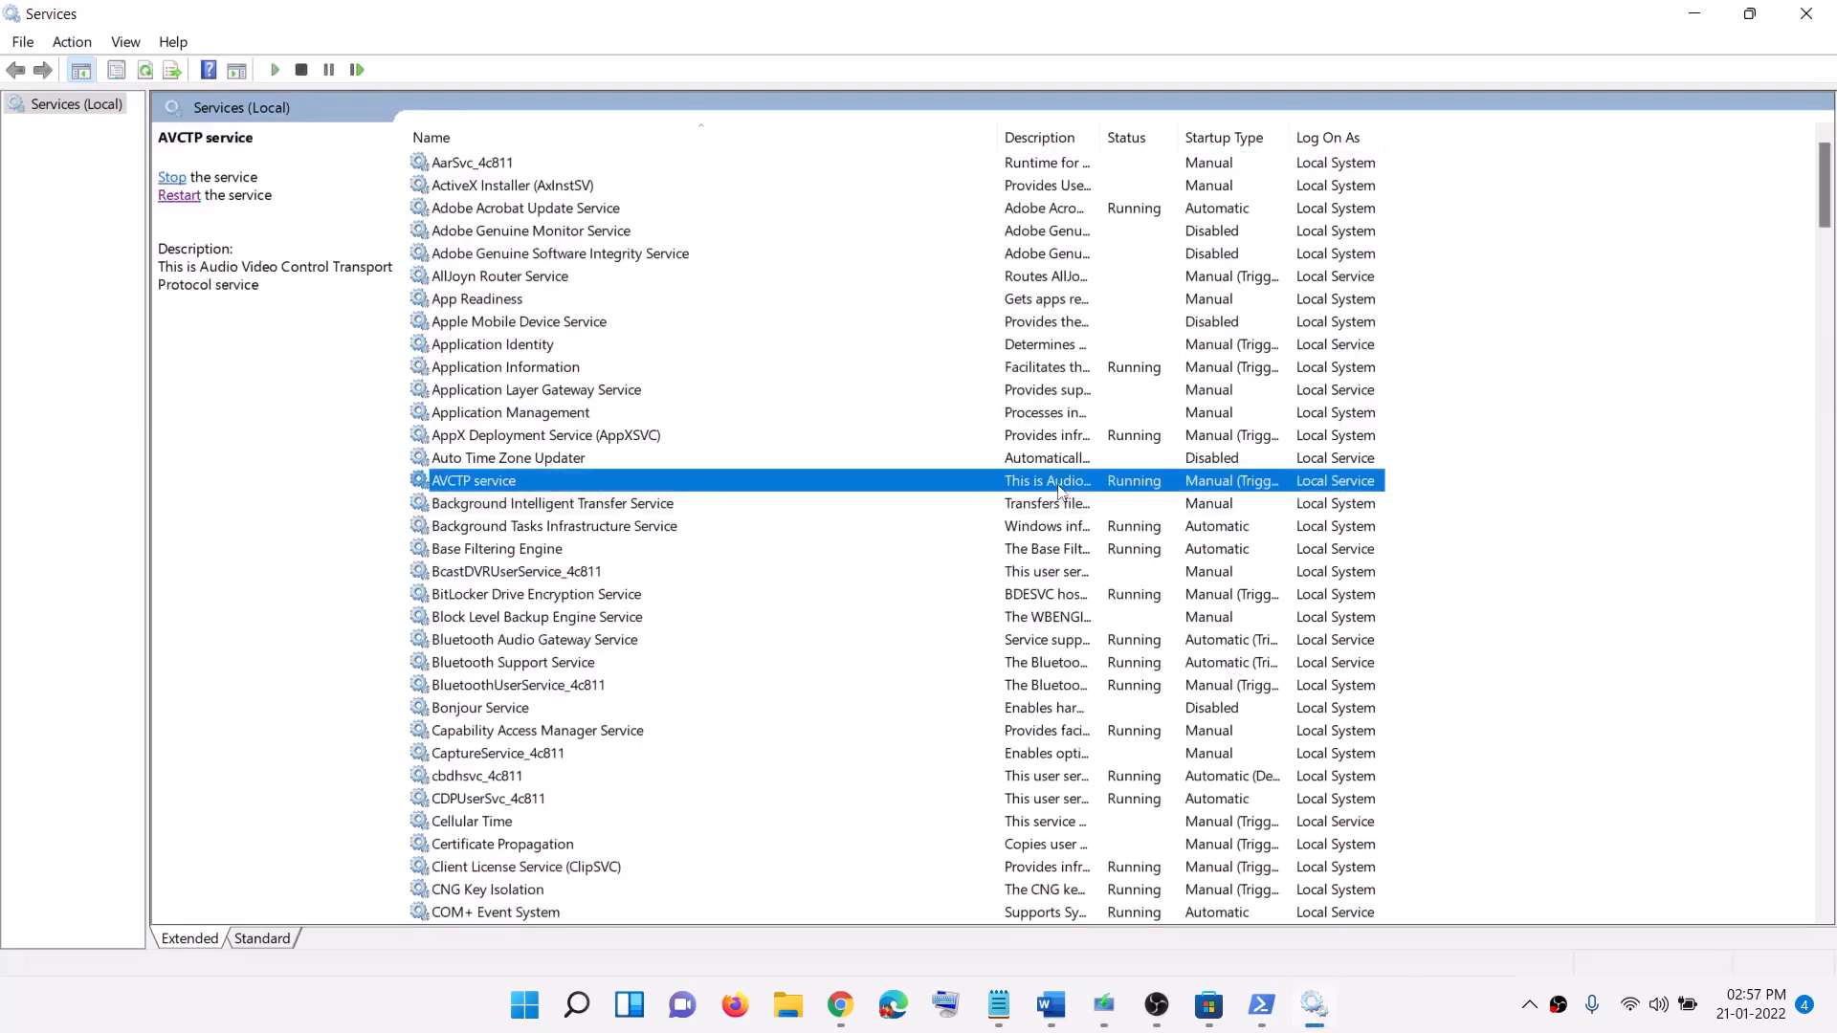
{"action": "key", "text": "g"}
{"action": "scroll", "coordinate": [1090, 392], "scroll_direction": "up", "scroll_amount": 3}
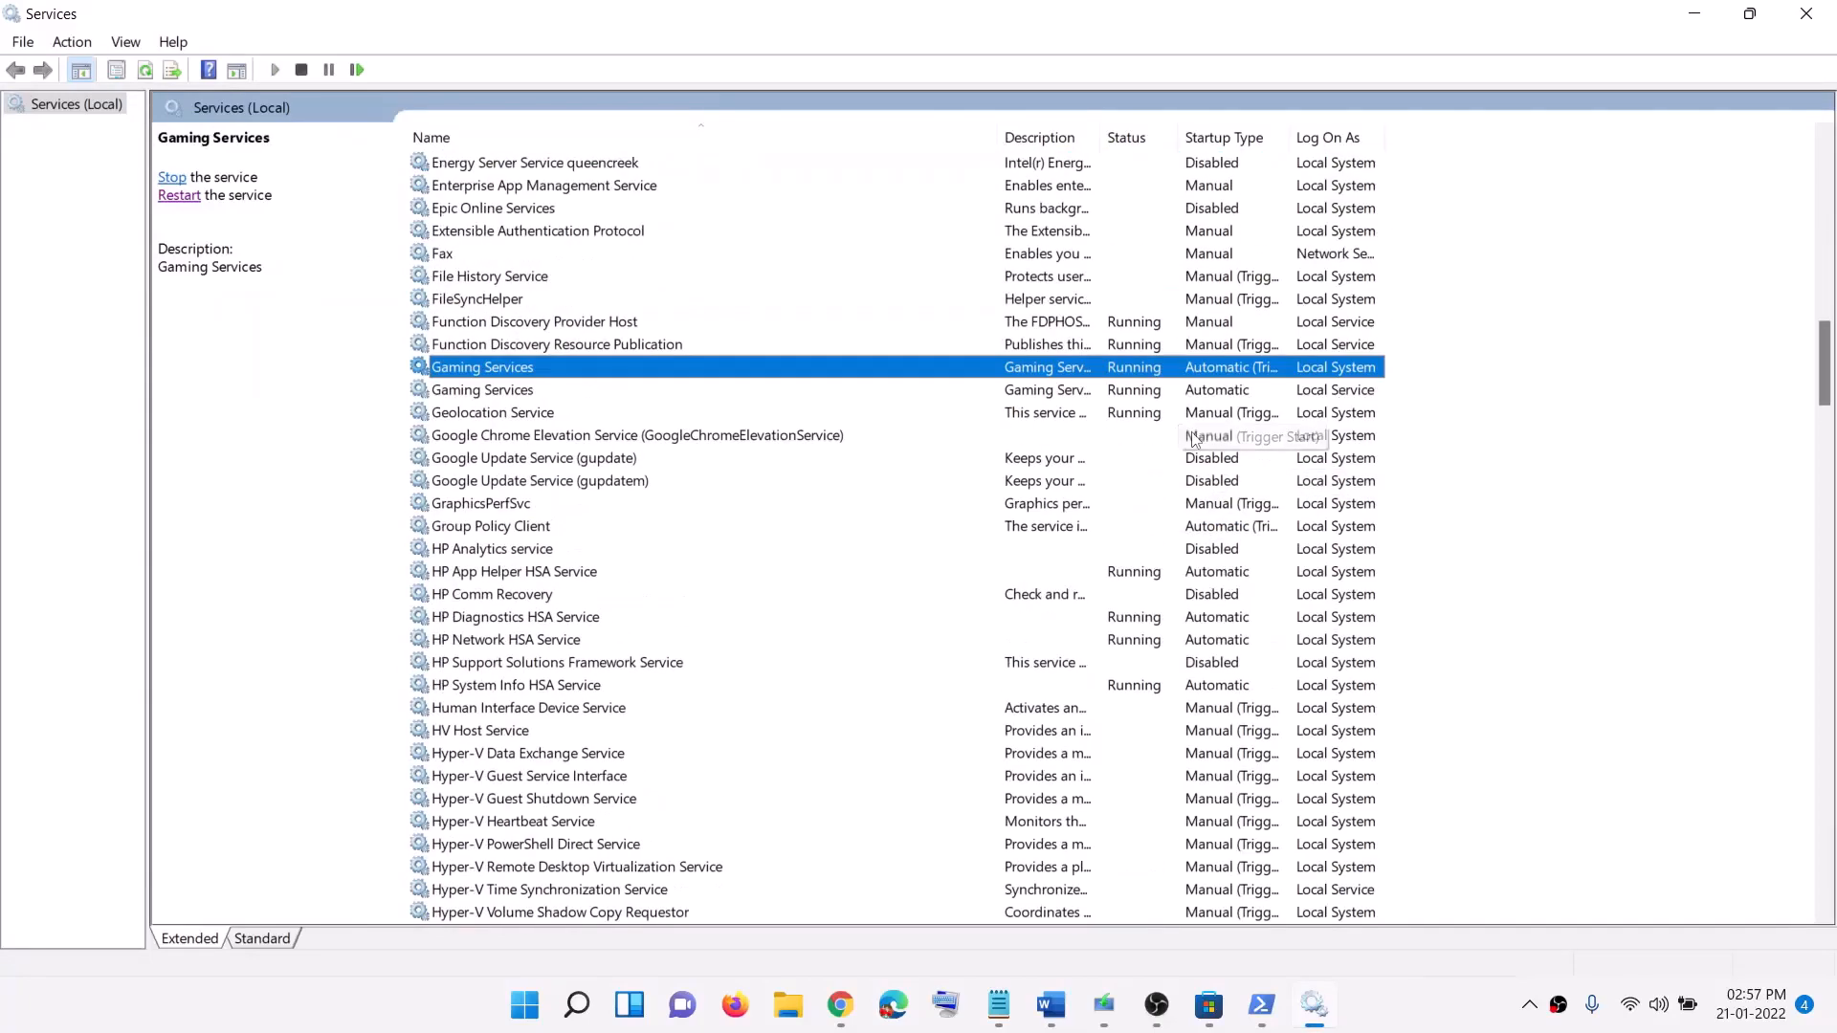
{"action": "left_click", "coordinate": [1080, 392]}
{"action": "left_click", "coordinate": [1077, 376]}
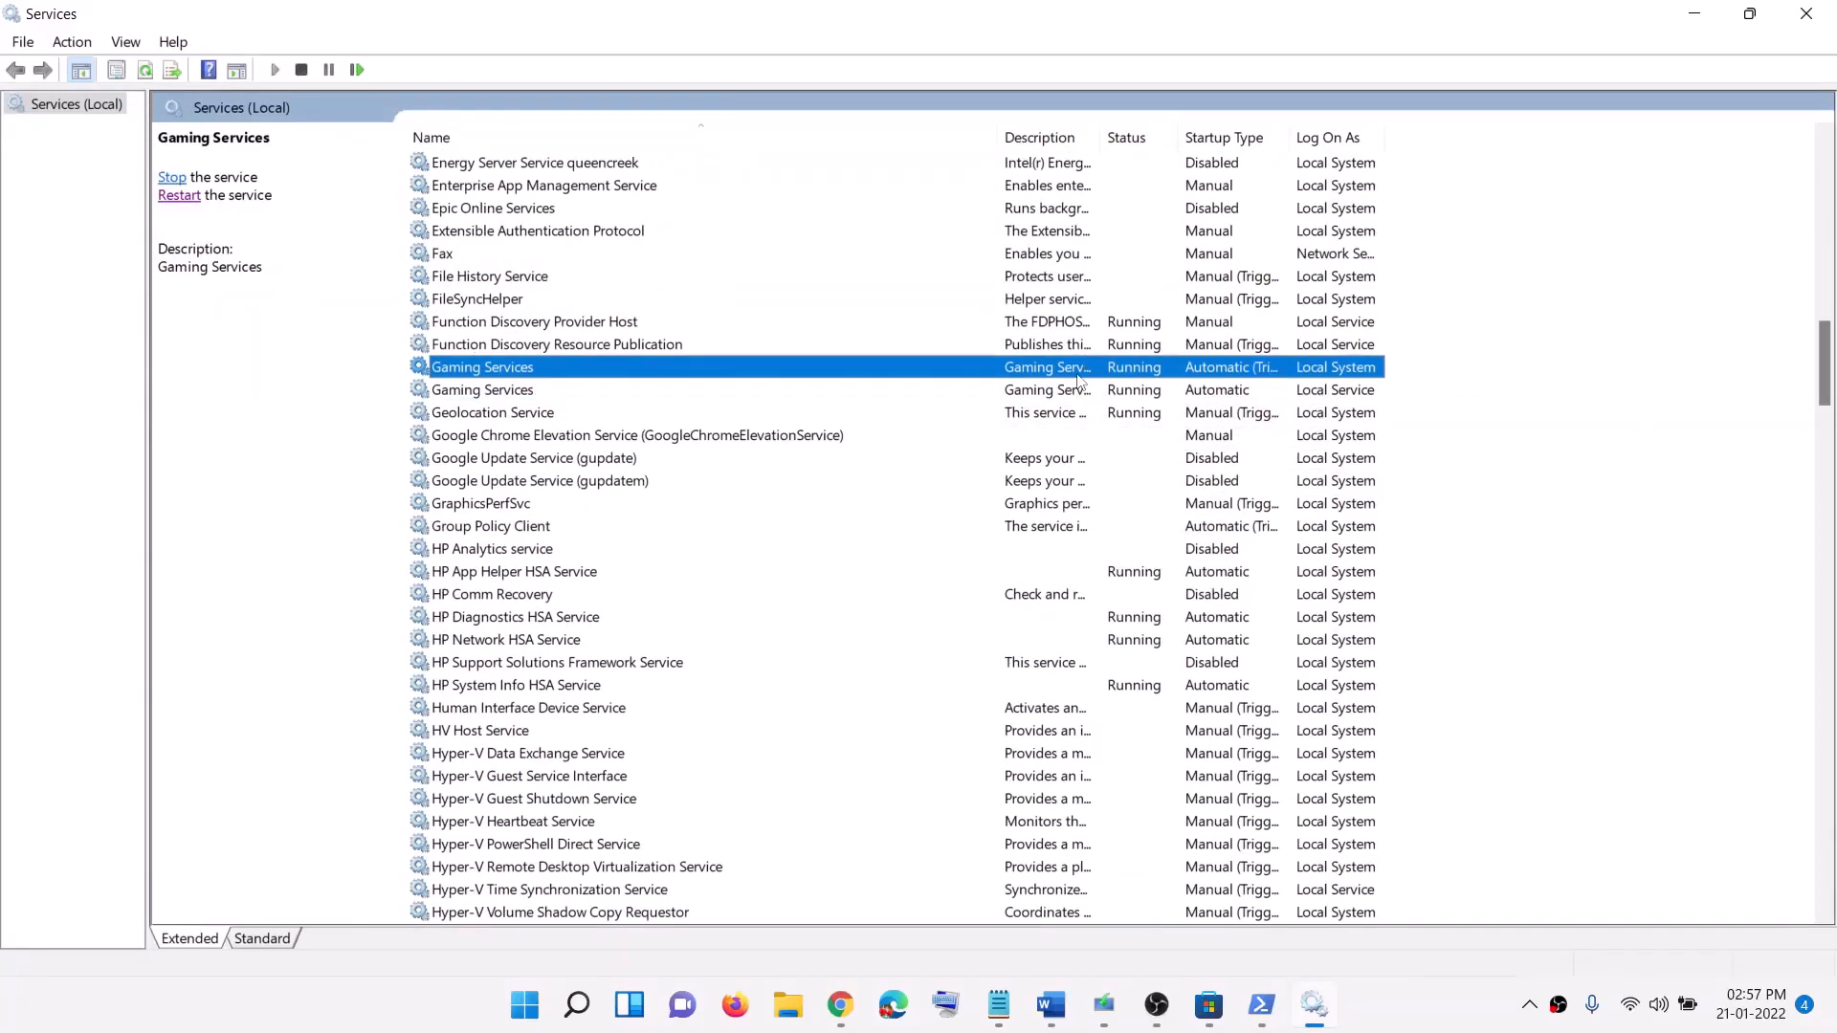
{"action": "left_click", "coordinate": [1148, 394]}
{"action": "left_click", "coordinate": [1147, 371]}
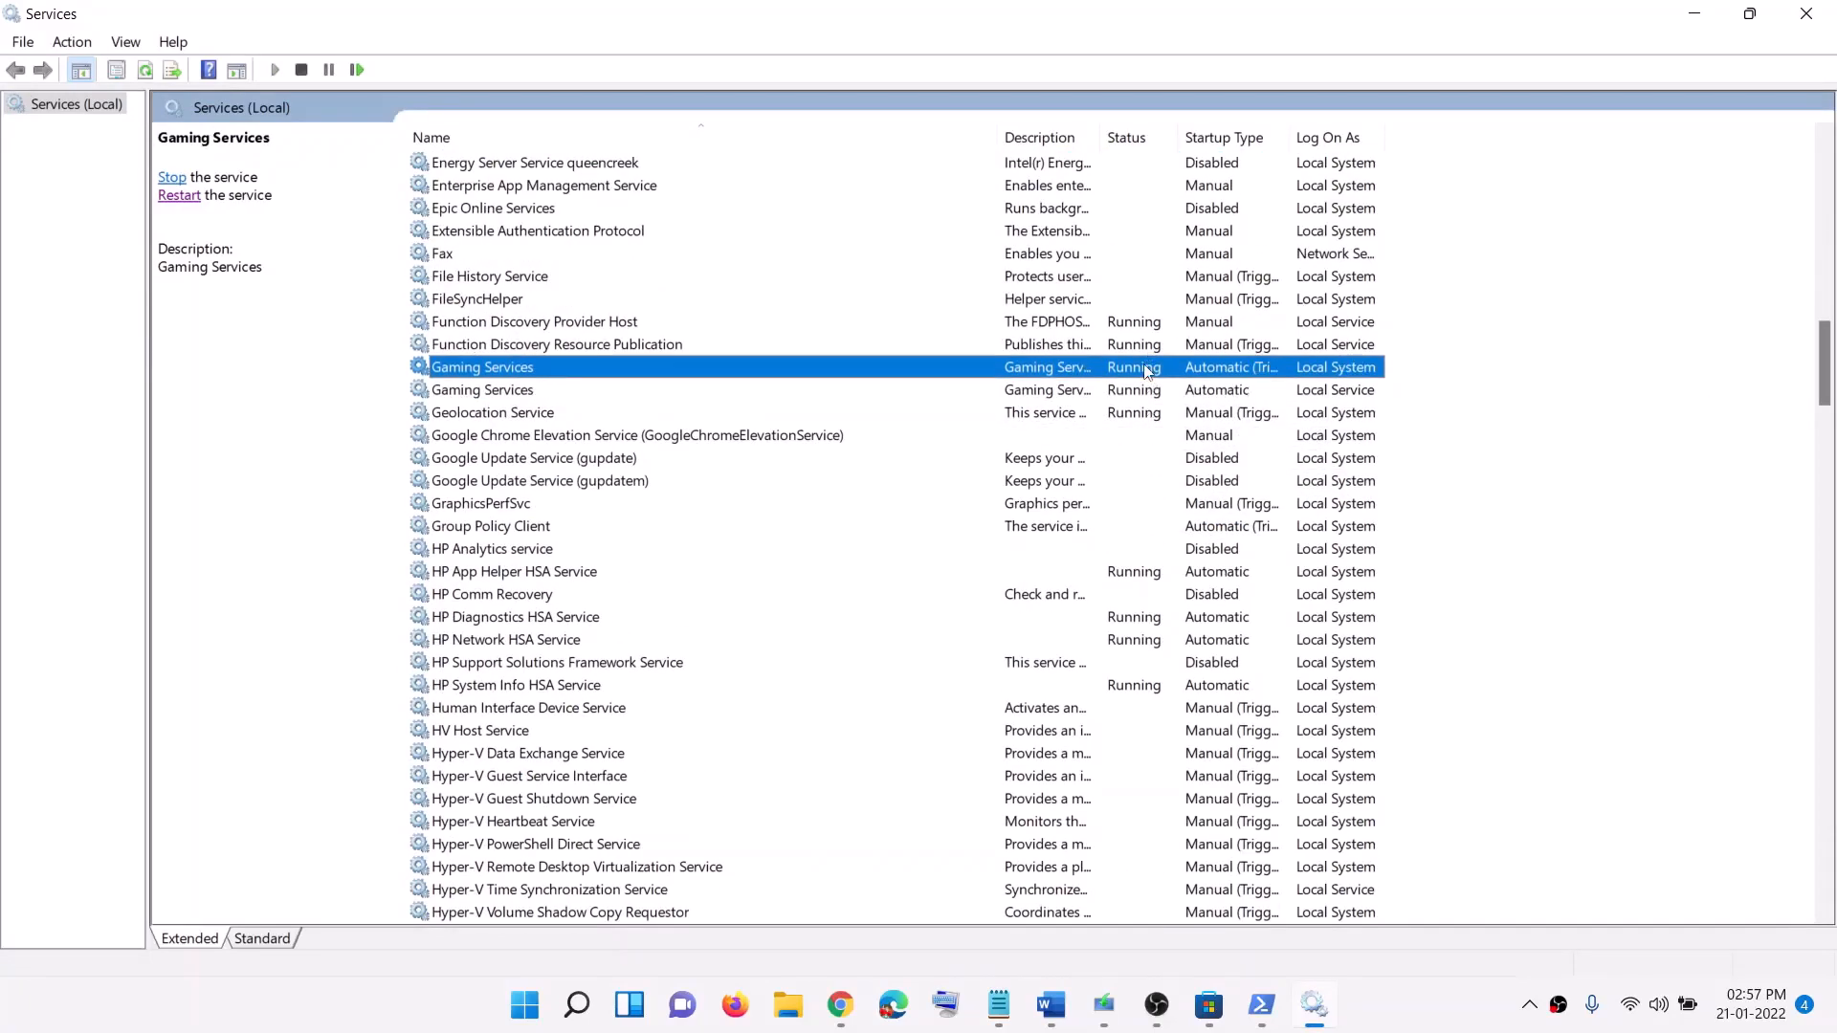
- Stop both Gaming Services entries, one after the other
{"action": "right_click", "coordinate": [1089, 376]}
{"action": "left_click", "coordinate": [1070, 387]}
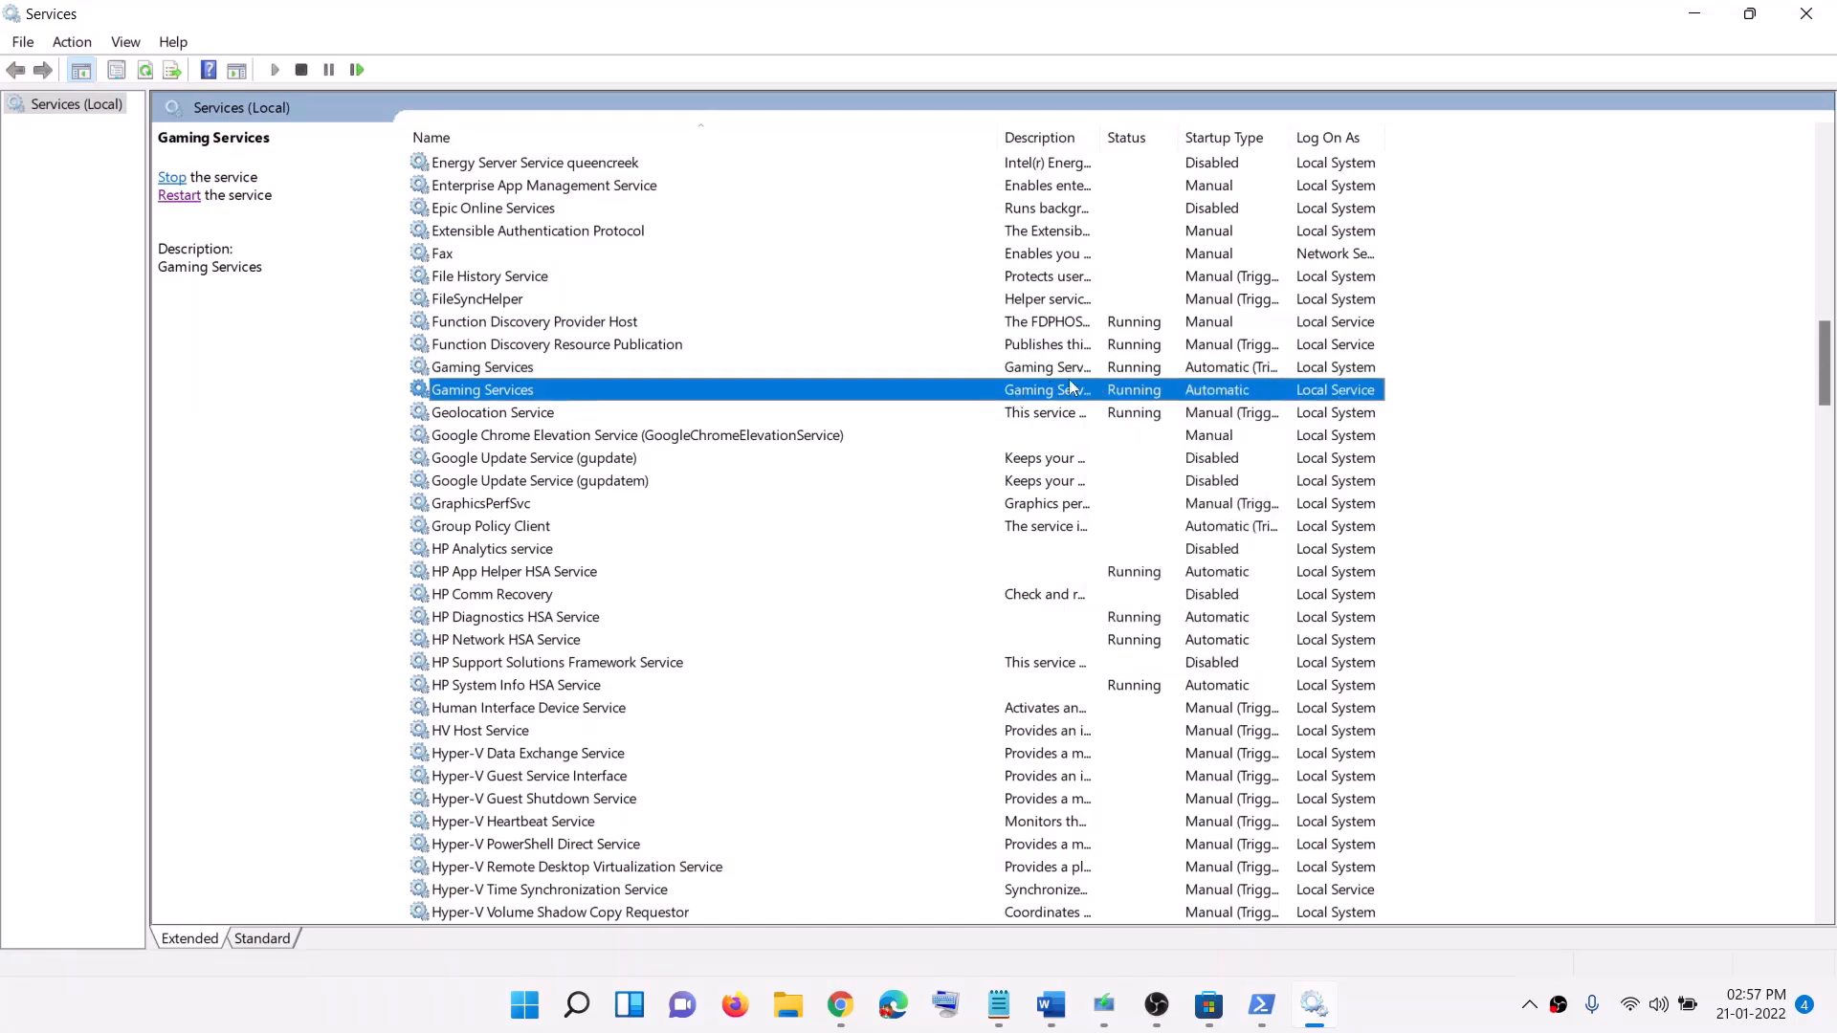
{"action": "left_click", "coordinate": [1056, 370]}
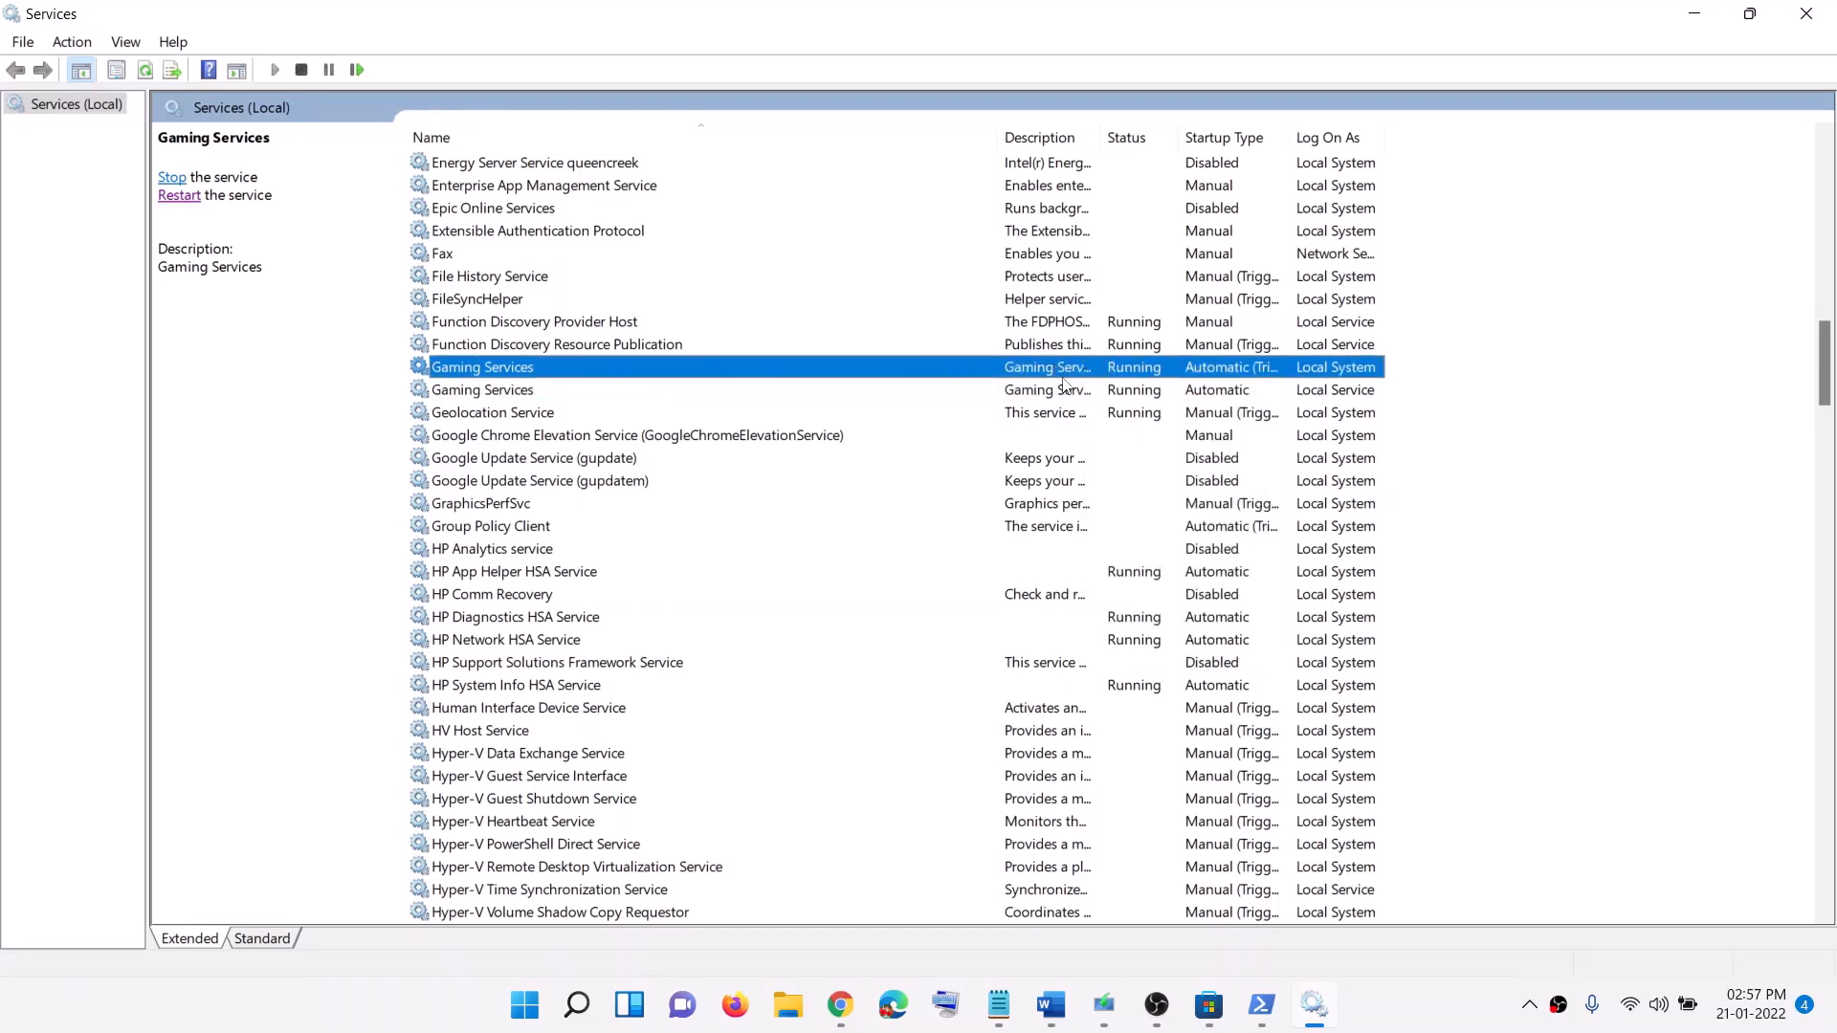
{"action": "right_click", "coordinate": [1070, 378]}
{"action": "left_click", "coordinate": [1149, 413]}
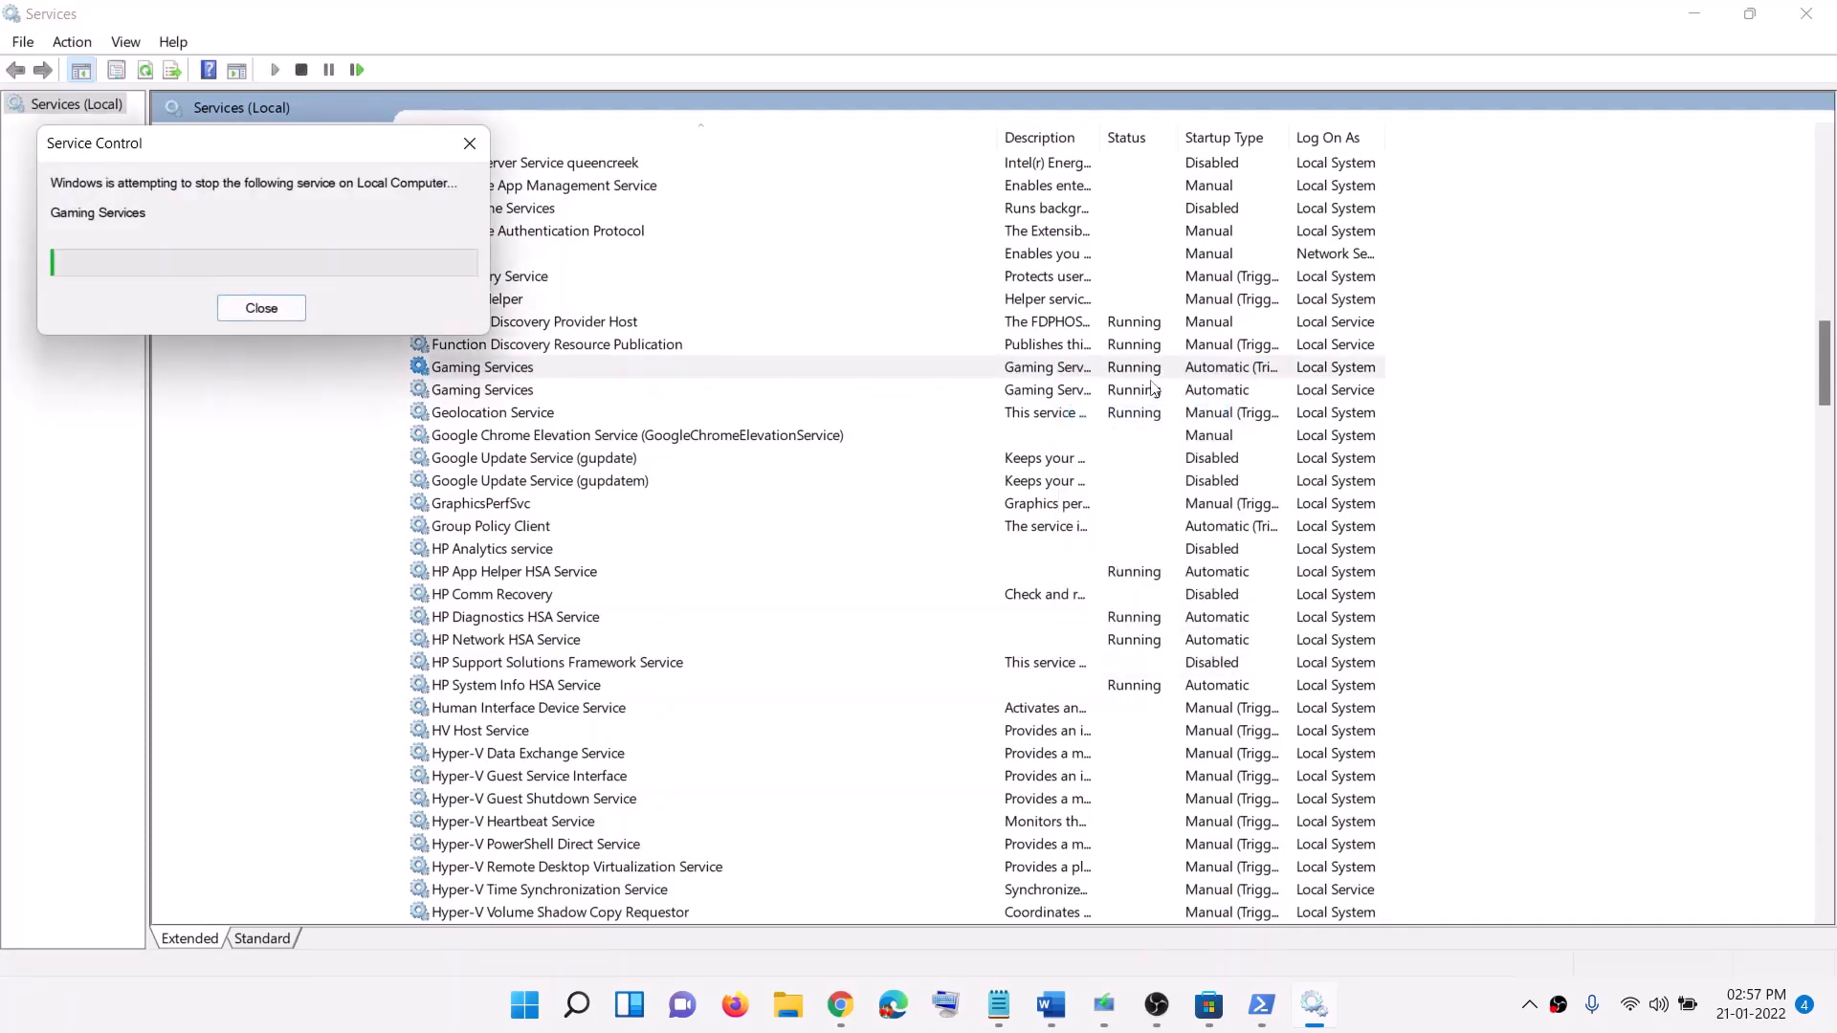
{"action": "right_click", "coordinate": [1070, 392]}
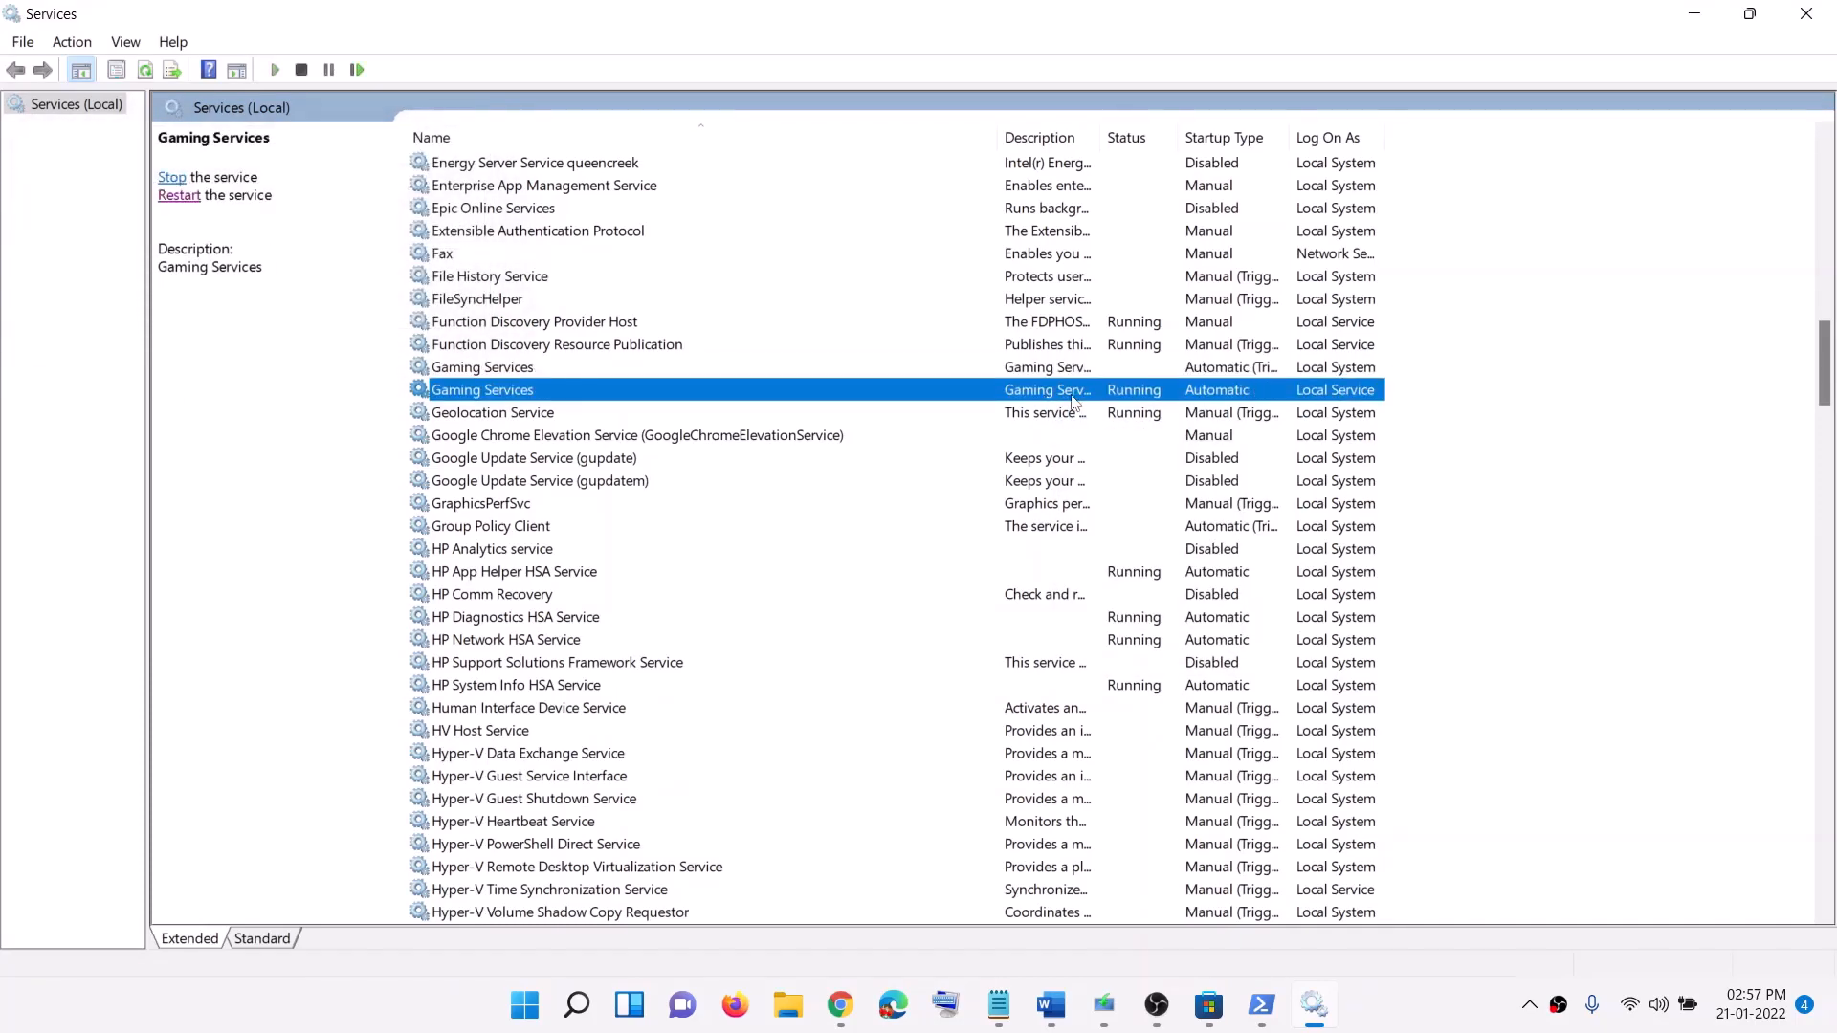
{"action": "left_click", "coordinate": [1127, 434]}
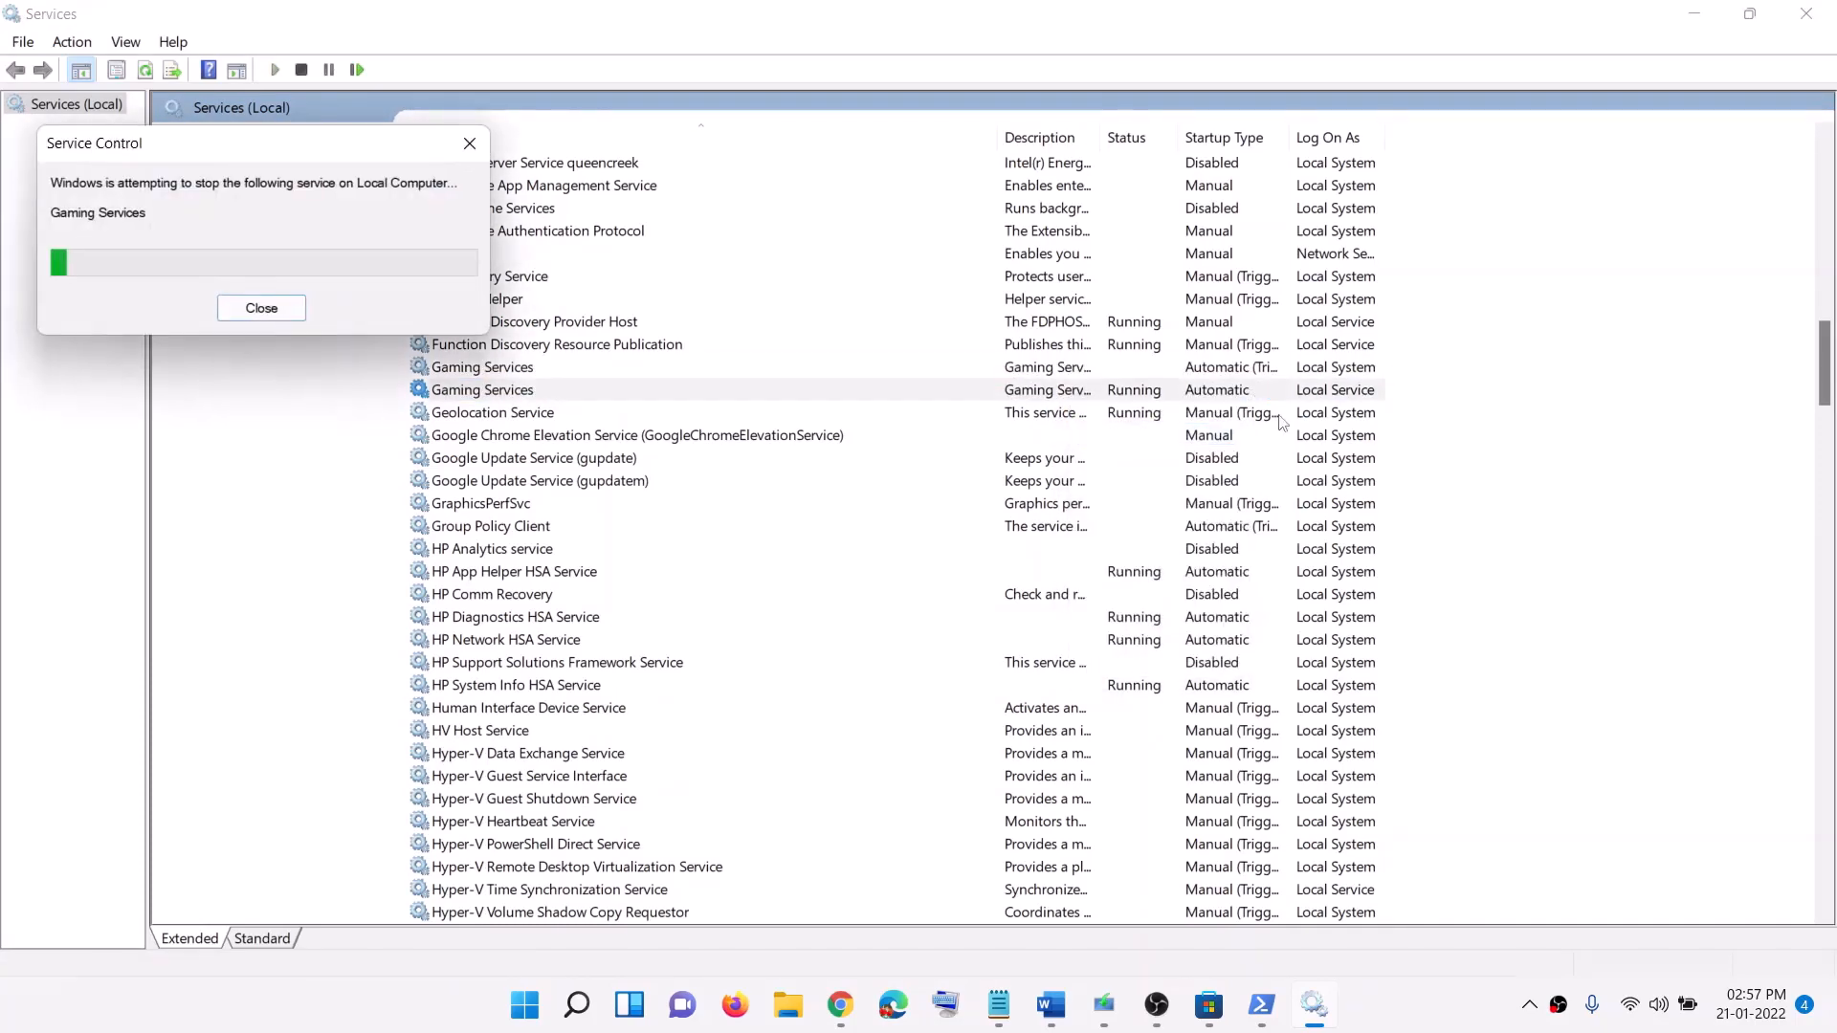
- Start both Gaming Services entries again
{"action": "left_click", "coordinate": [1071, 369]}
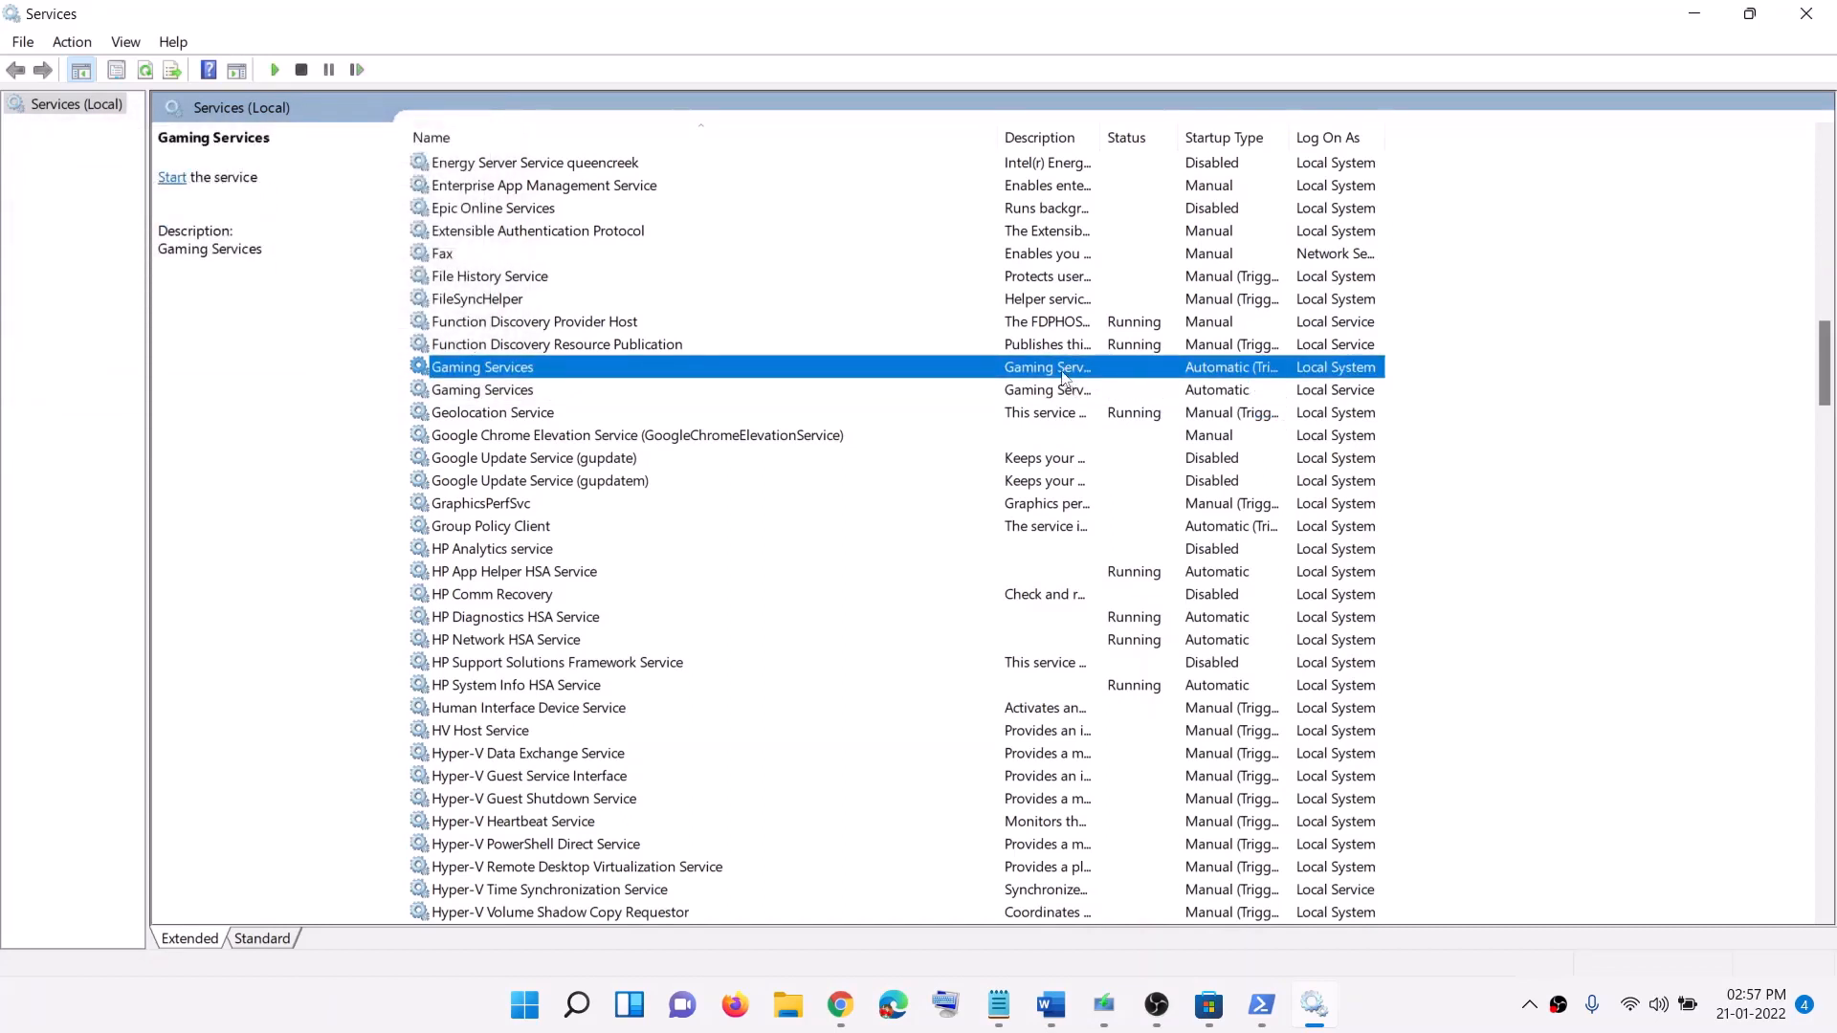
{"action": "right_click", "coordinate": [1062, 376]}
{"action": "left_click", "coordinate": [1125, 393]}
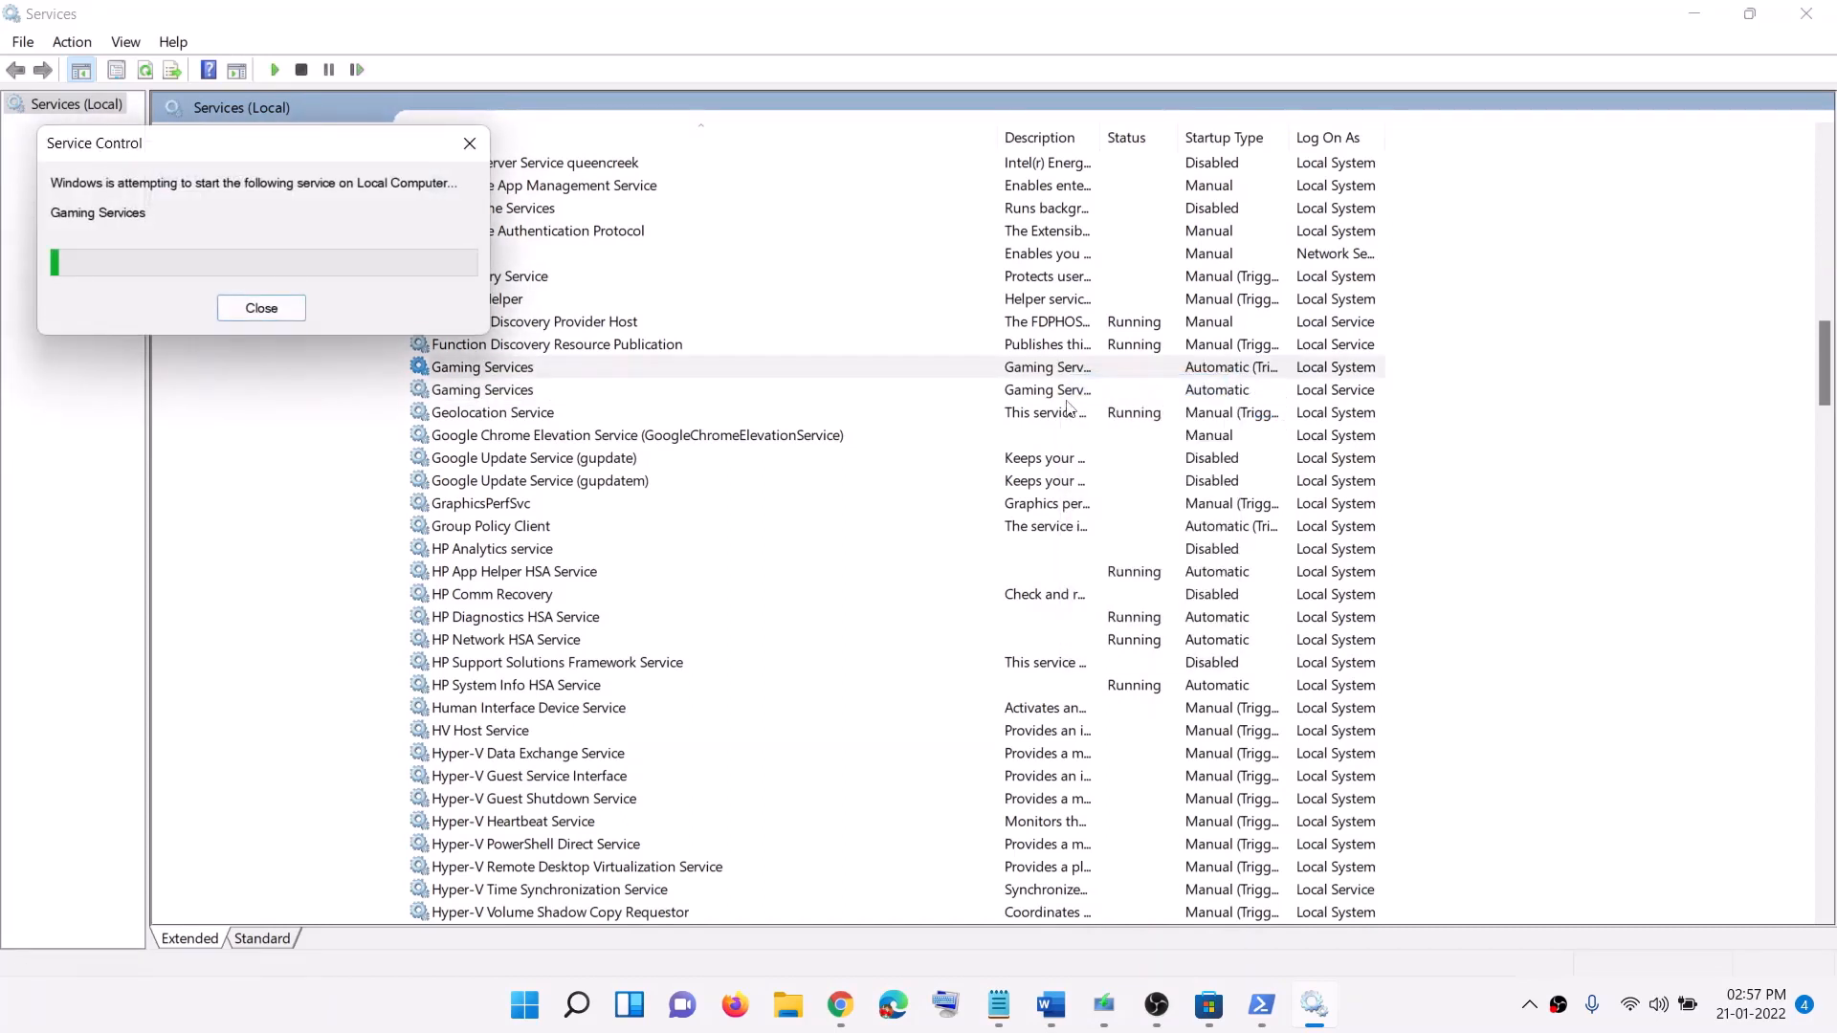
{"action": "left_click", "coordinate": [1072, 392]}
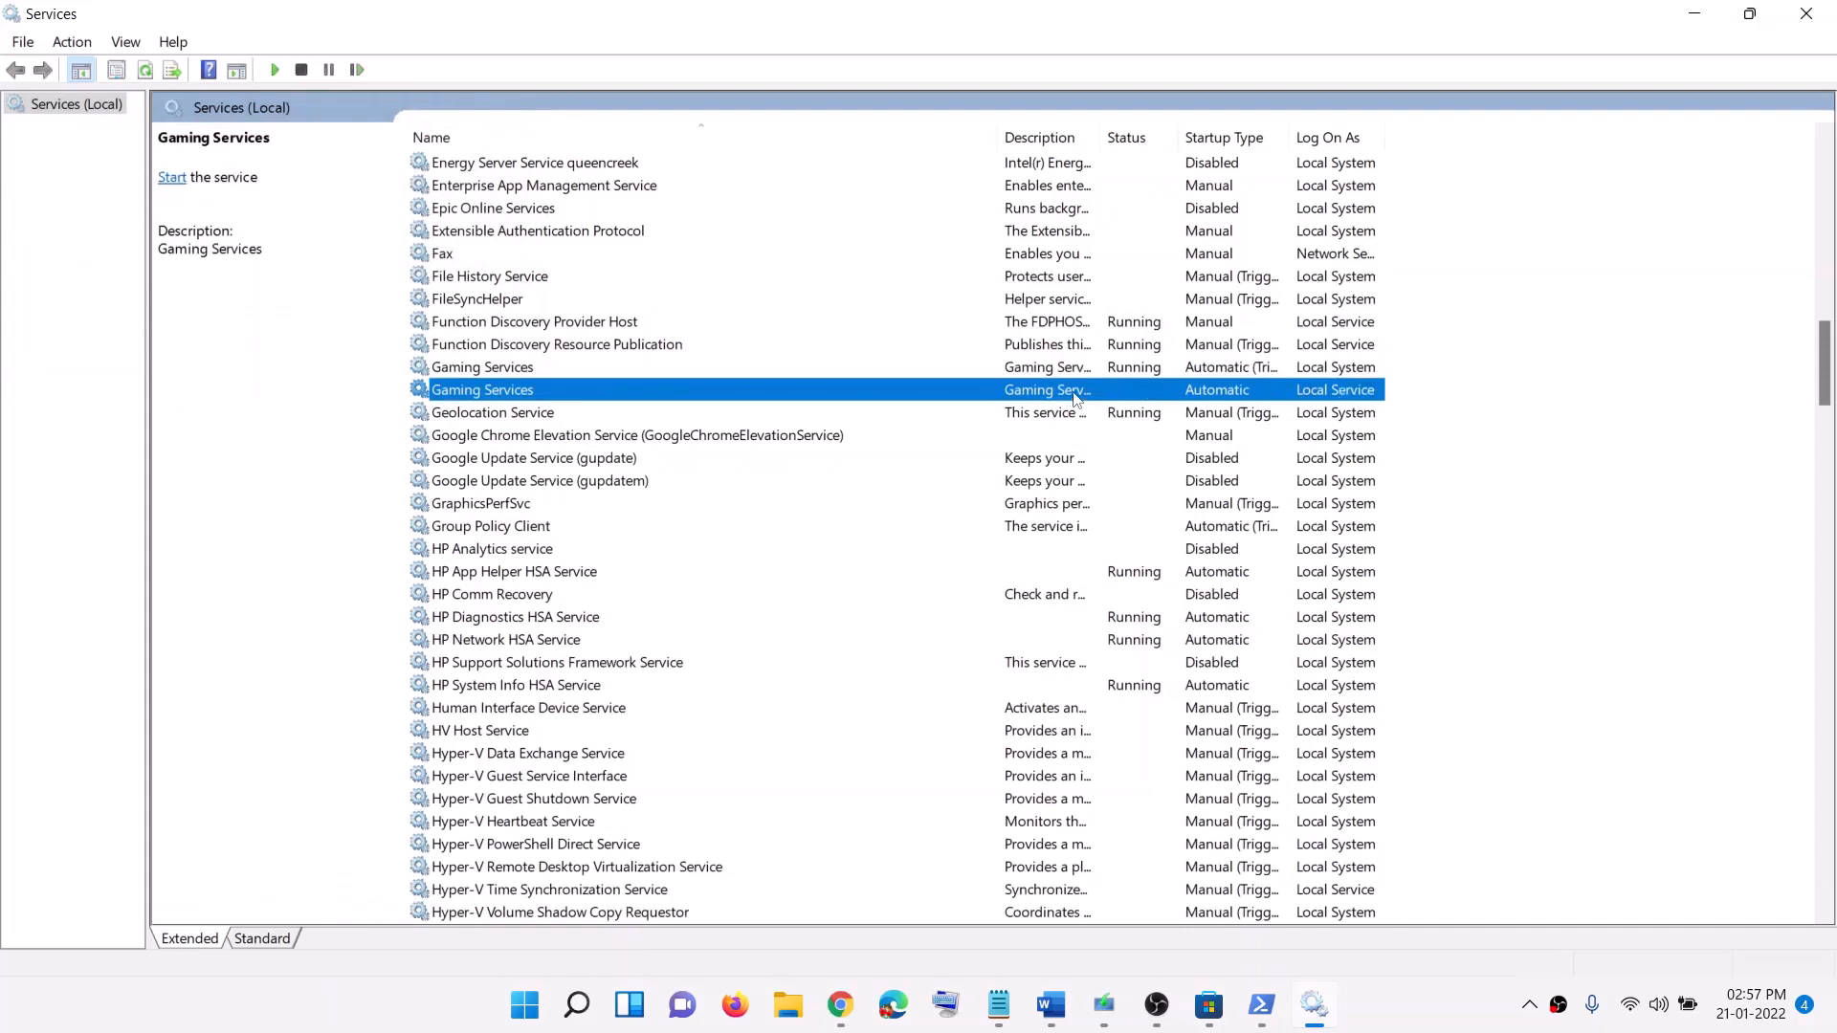
{"action": "right_click", "coordinate": [1095, 394]}
{"action": "left_click", "coordinate": [1135, 410]}
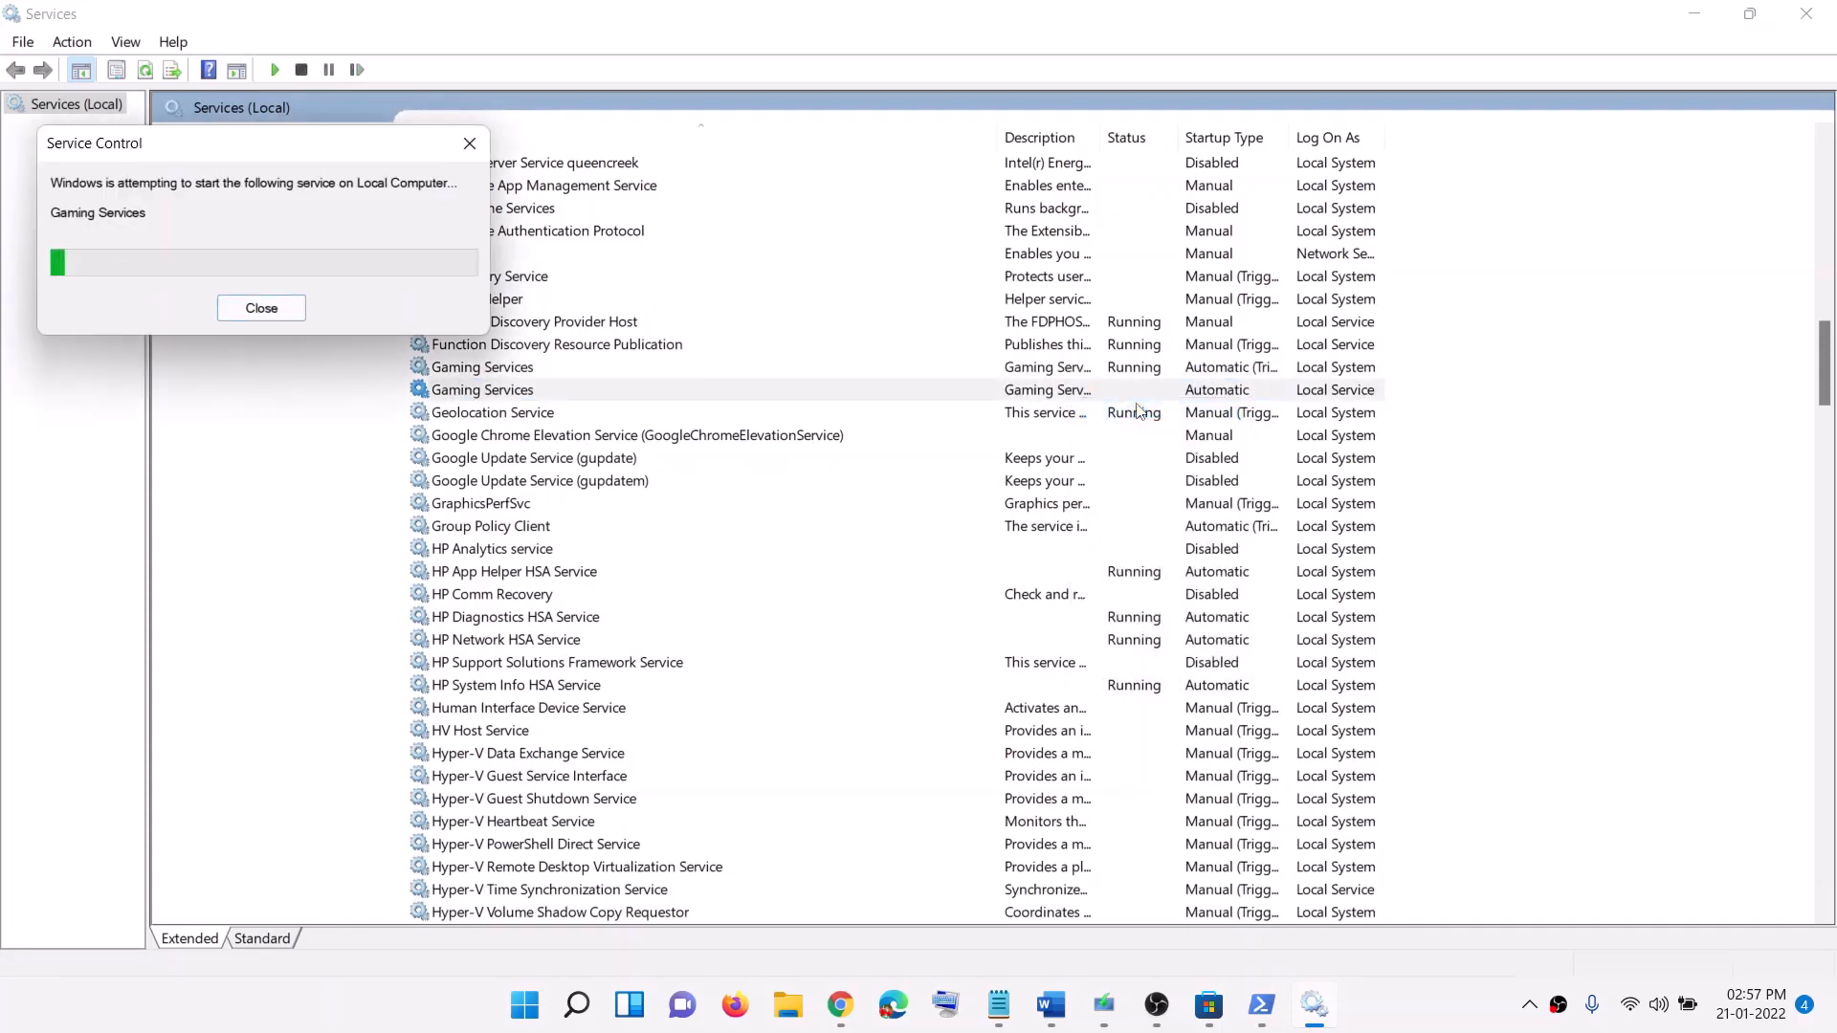
- Find Microsoft Store Install Service, set its startup type to Automatic, and apply and close its properties
{"action": "left_click", "coordinate": [1056, 463]}
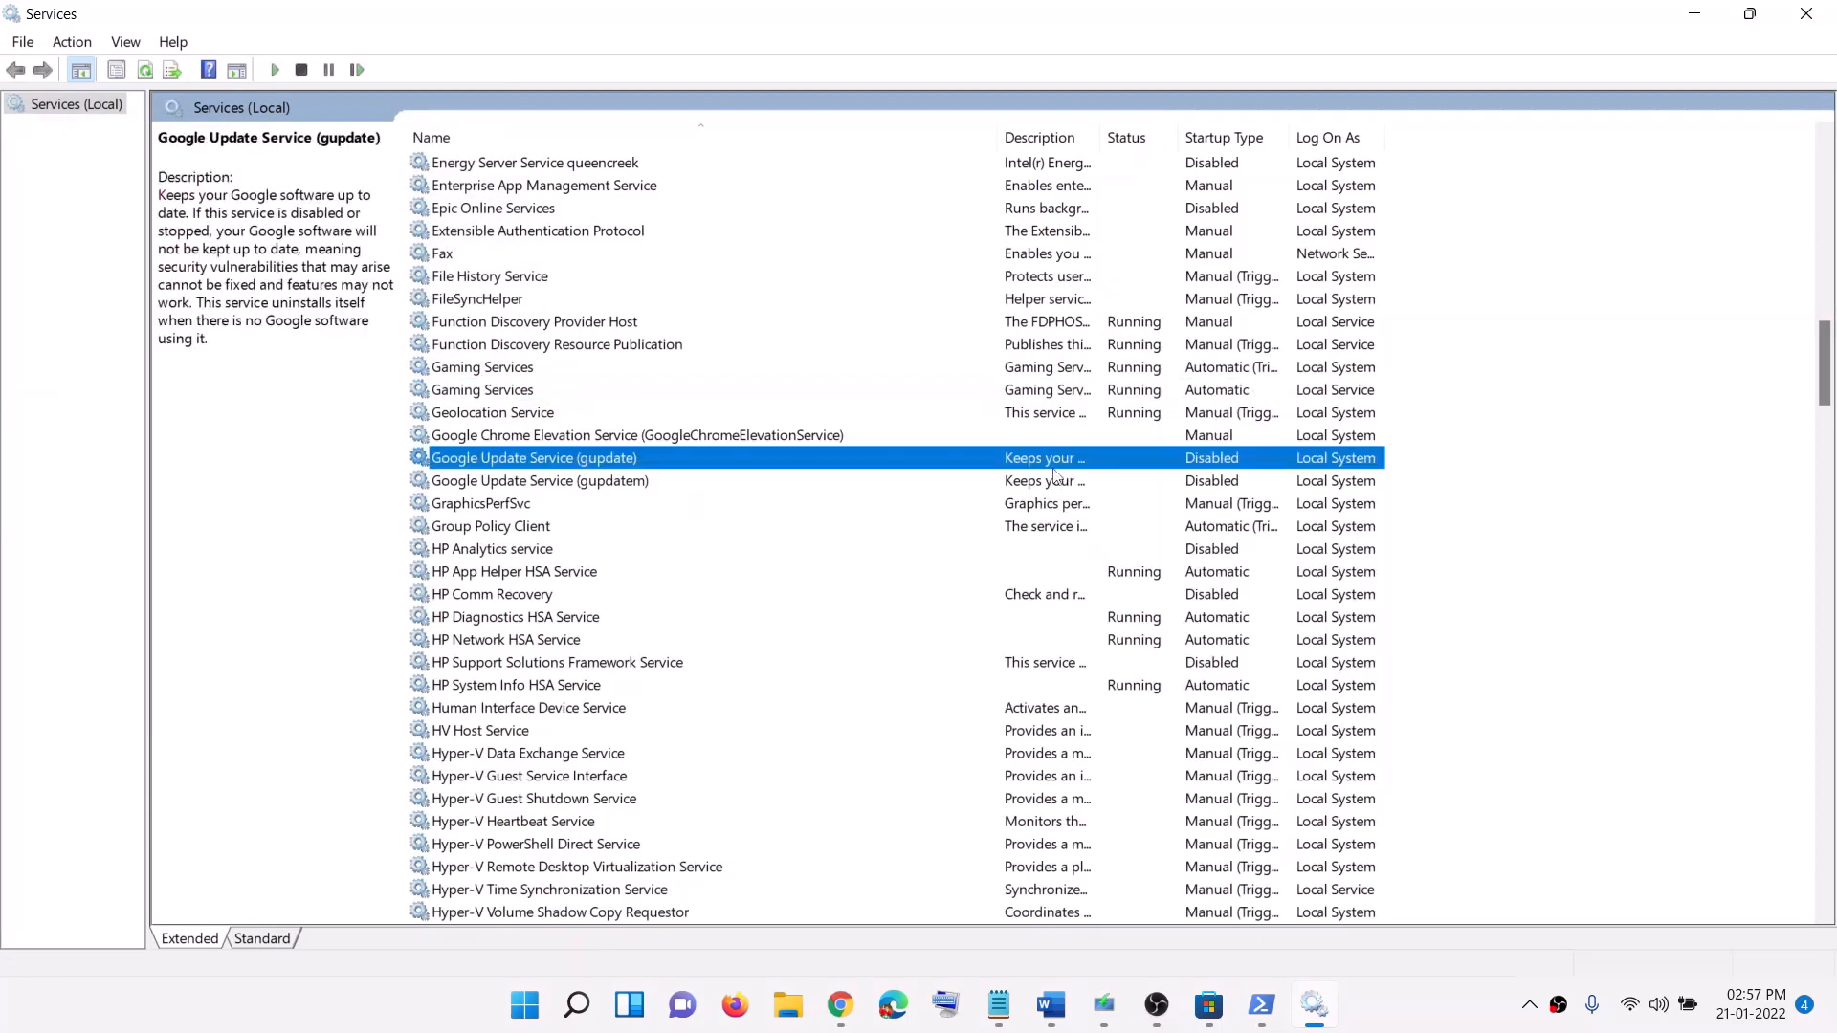
{"action": "key", "text": "m"}
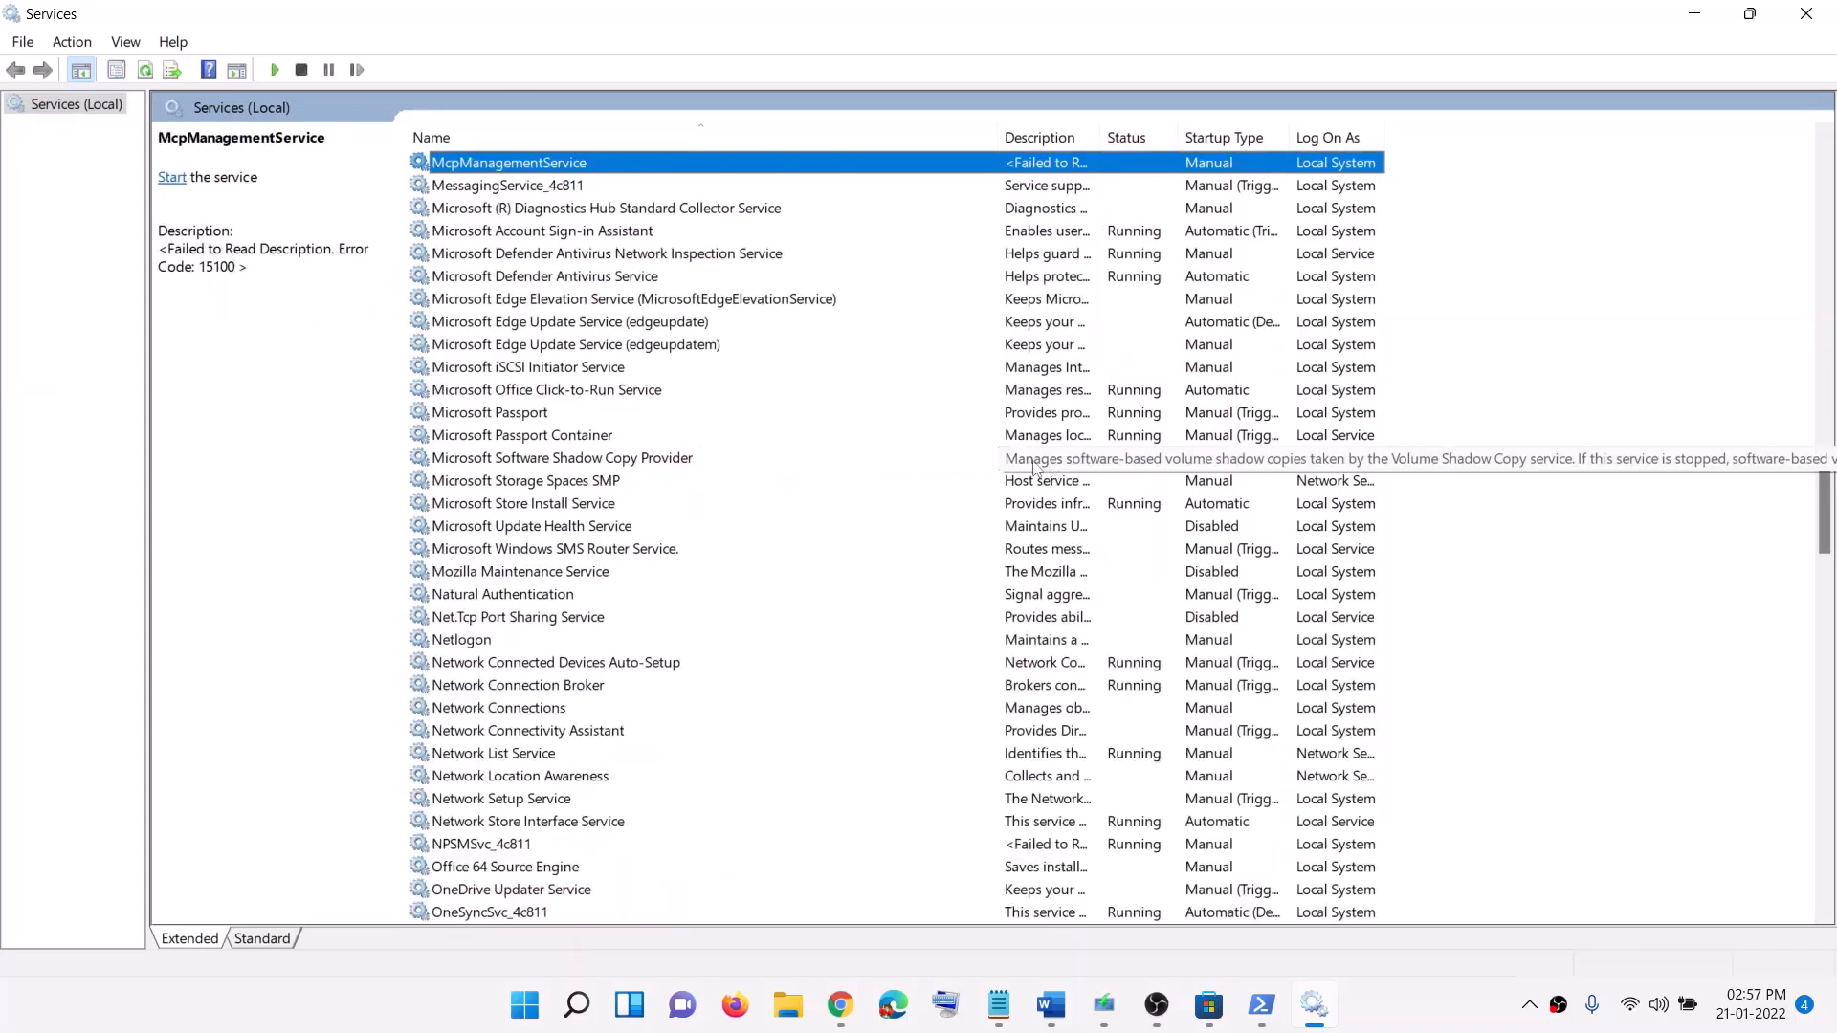
{"action": "left_click", "coordinate": [555, 504]}
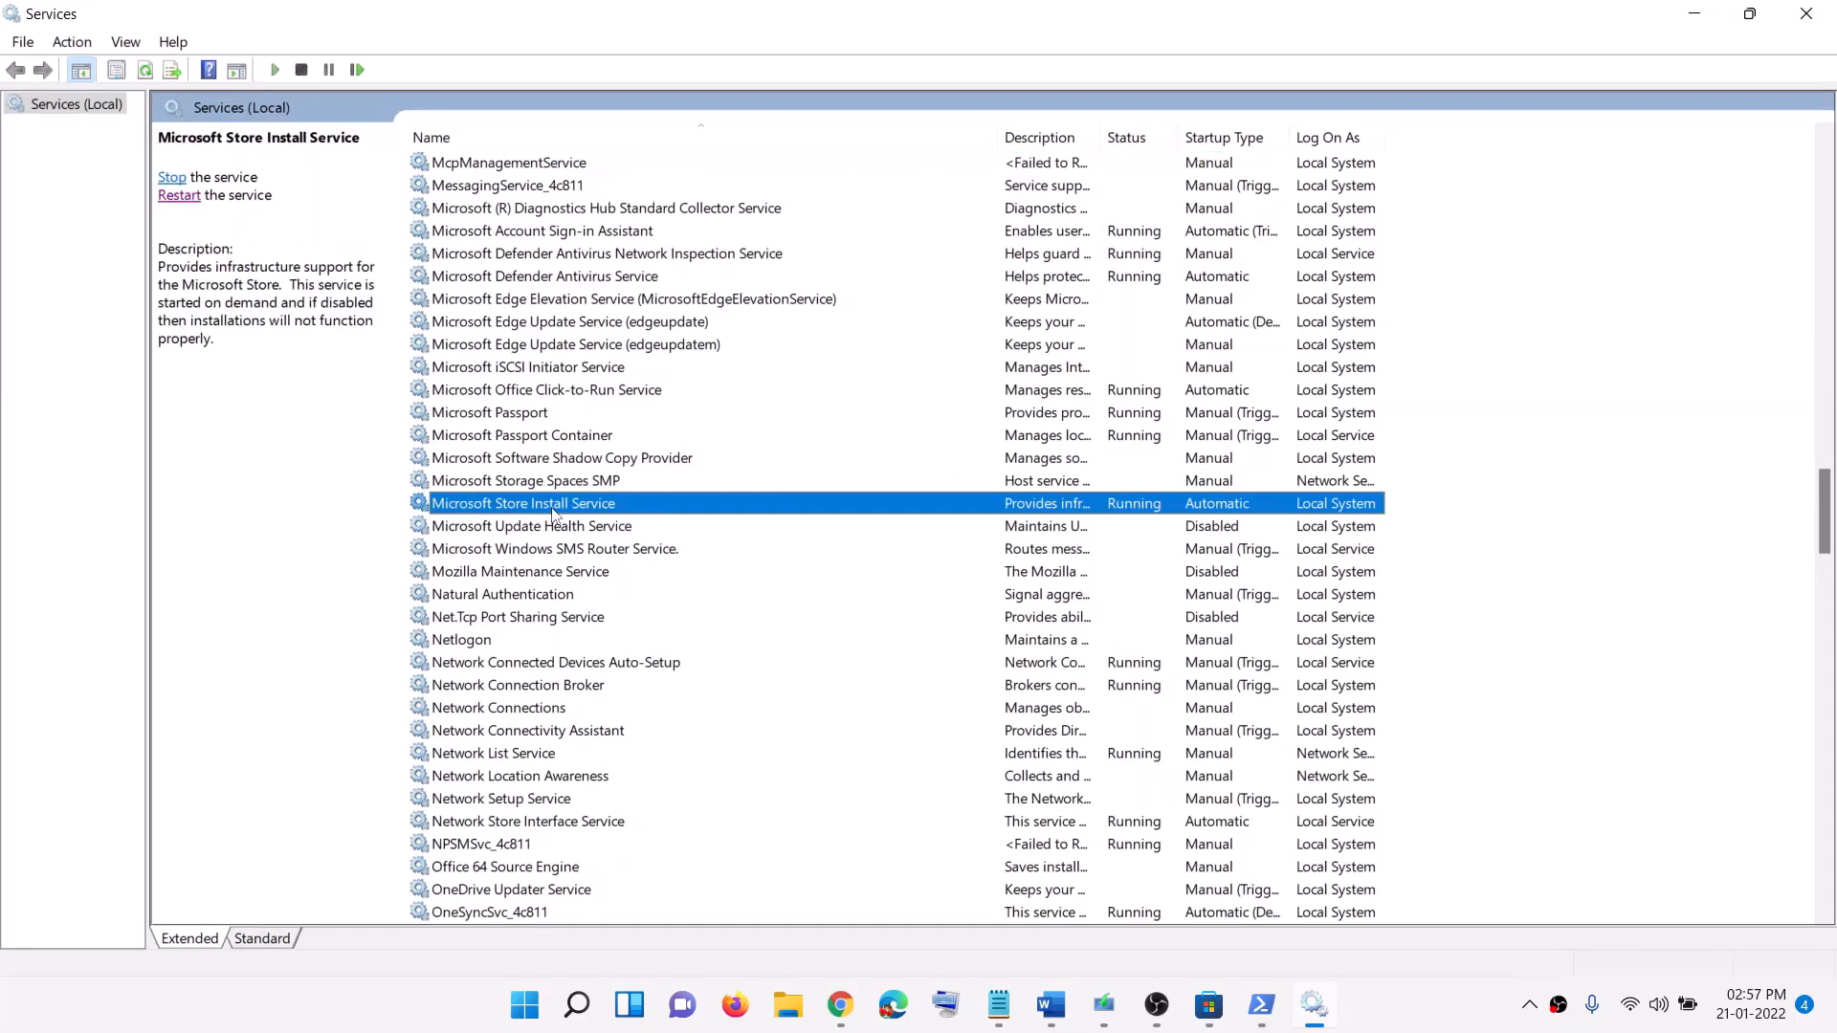
{"action": "double_click", "coordinate": [833, 507]}
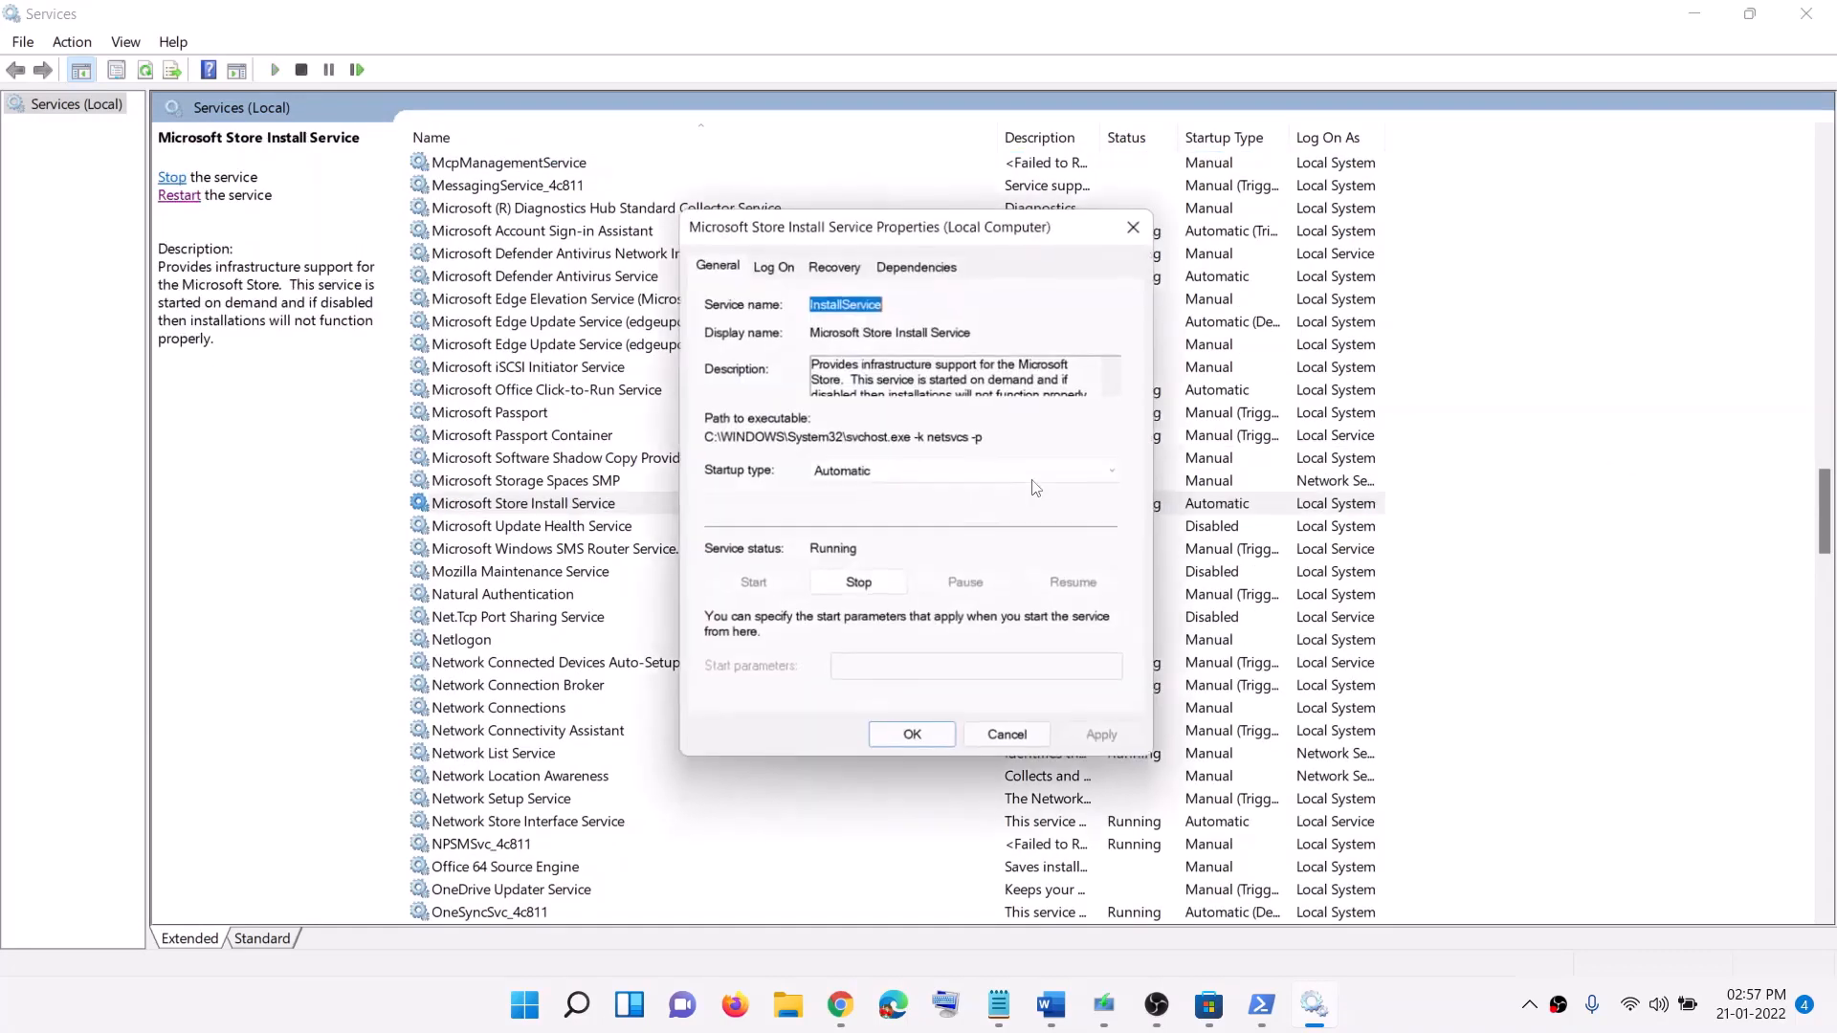
{"action": "left_click", "coordinate": [927, 472]}
{"action": "left_click", "coordinate": [909, 491]}
{"action": "left_click", "coordinate": [1107, 742]}
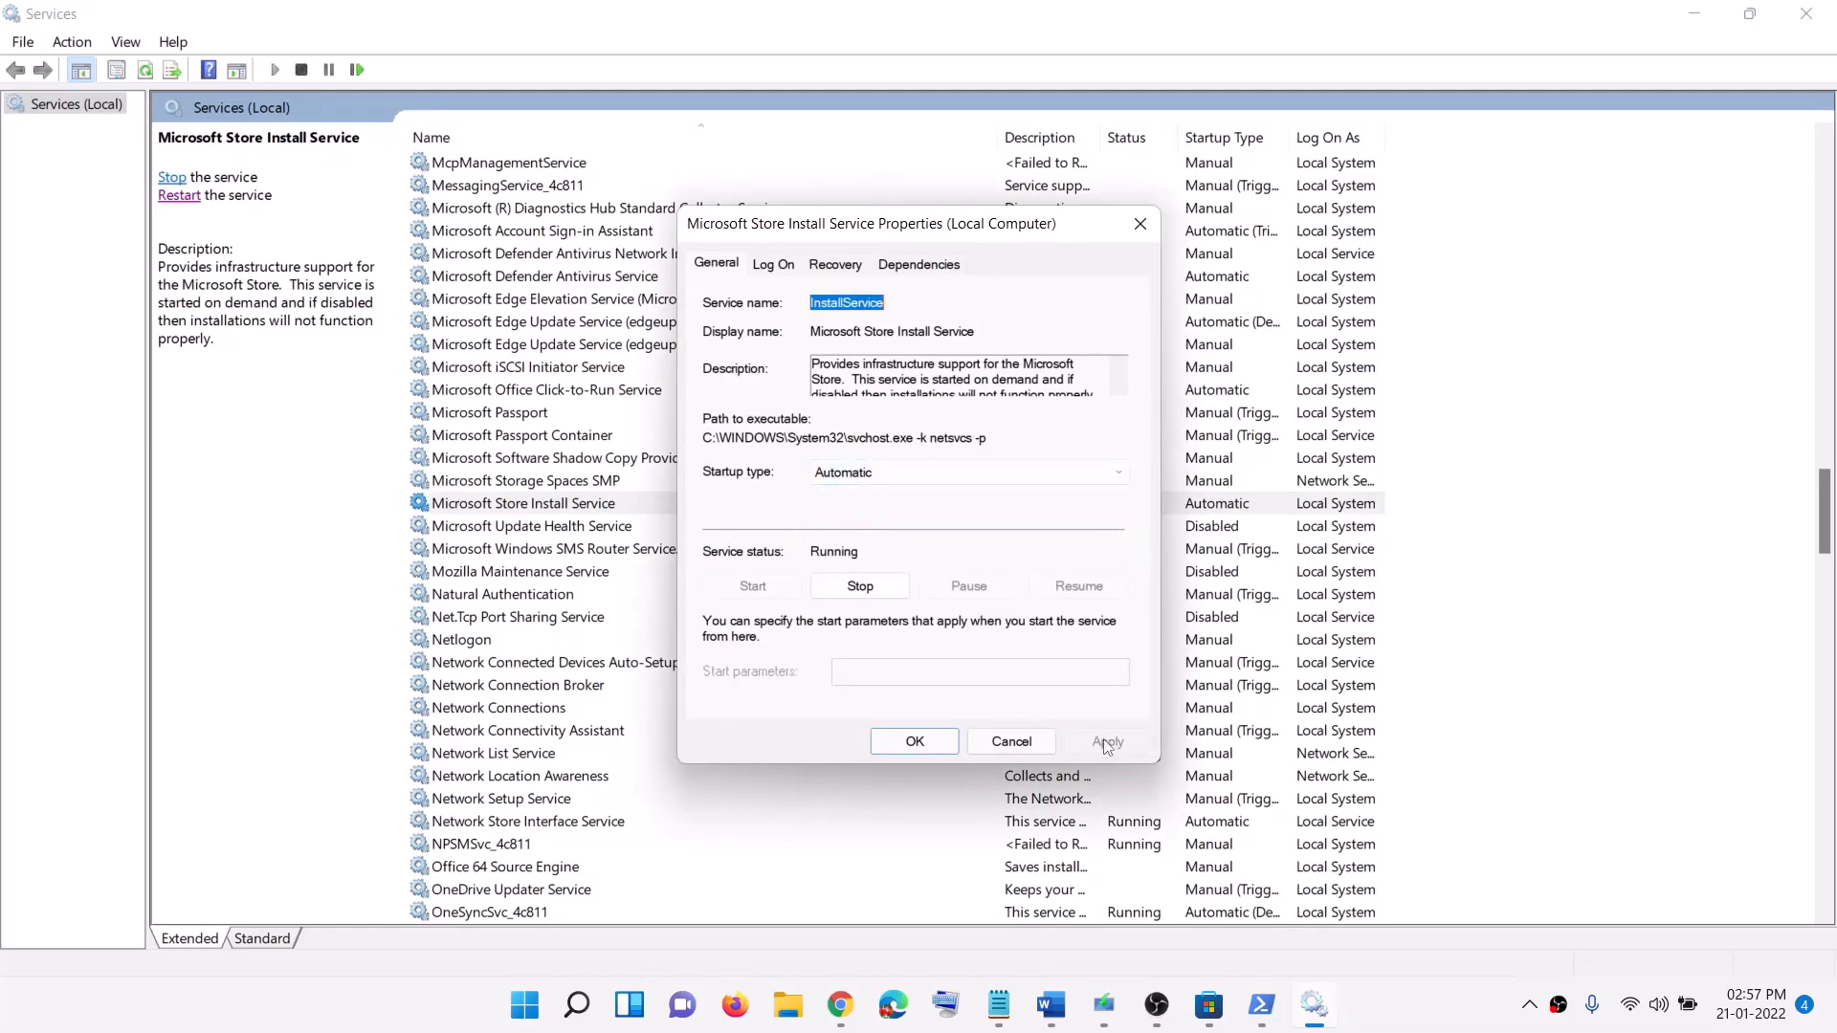
{"action": "left_click", "coordinate": [913, 743]}
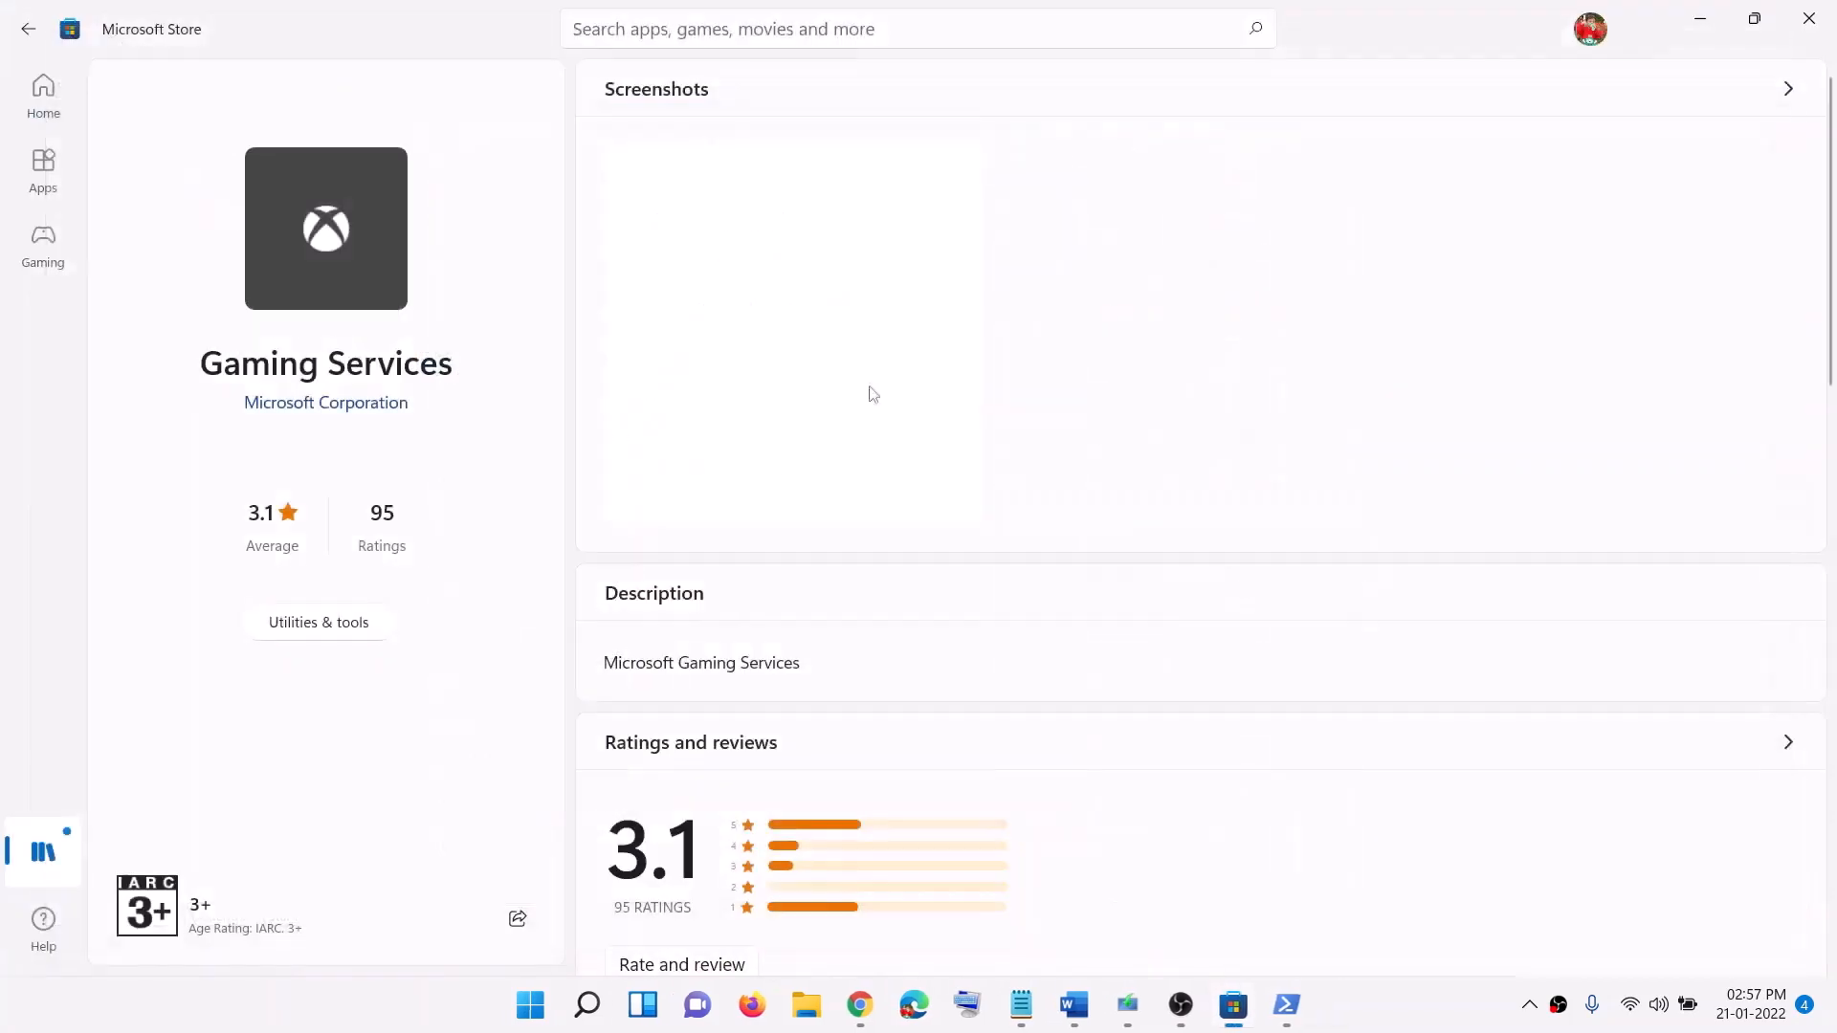
- Switch to the Word notes, go past the list of services and select the heading "Step 8) Update Windows"
{"action": "left_click", "coordinate": [1077, 1004]}
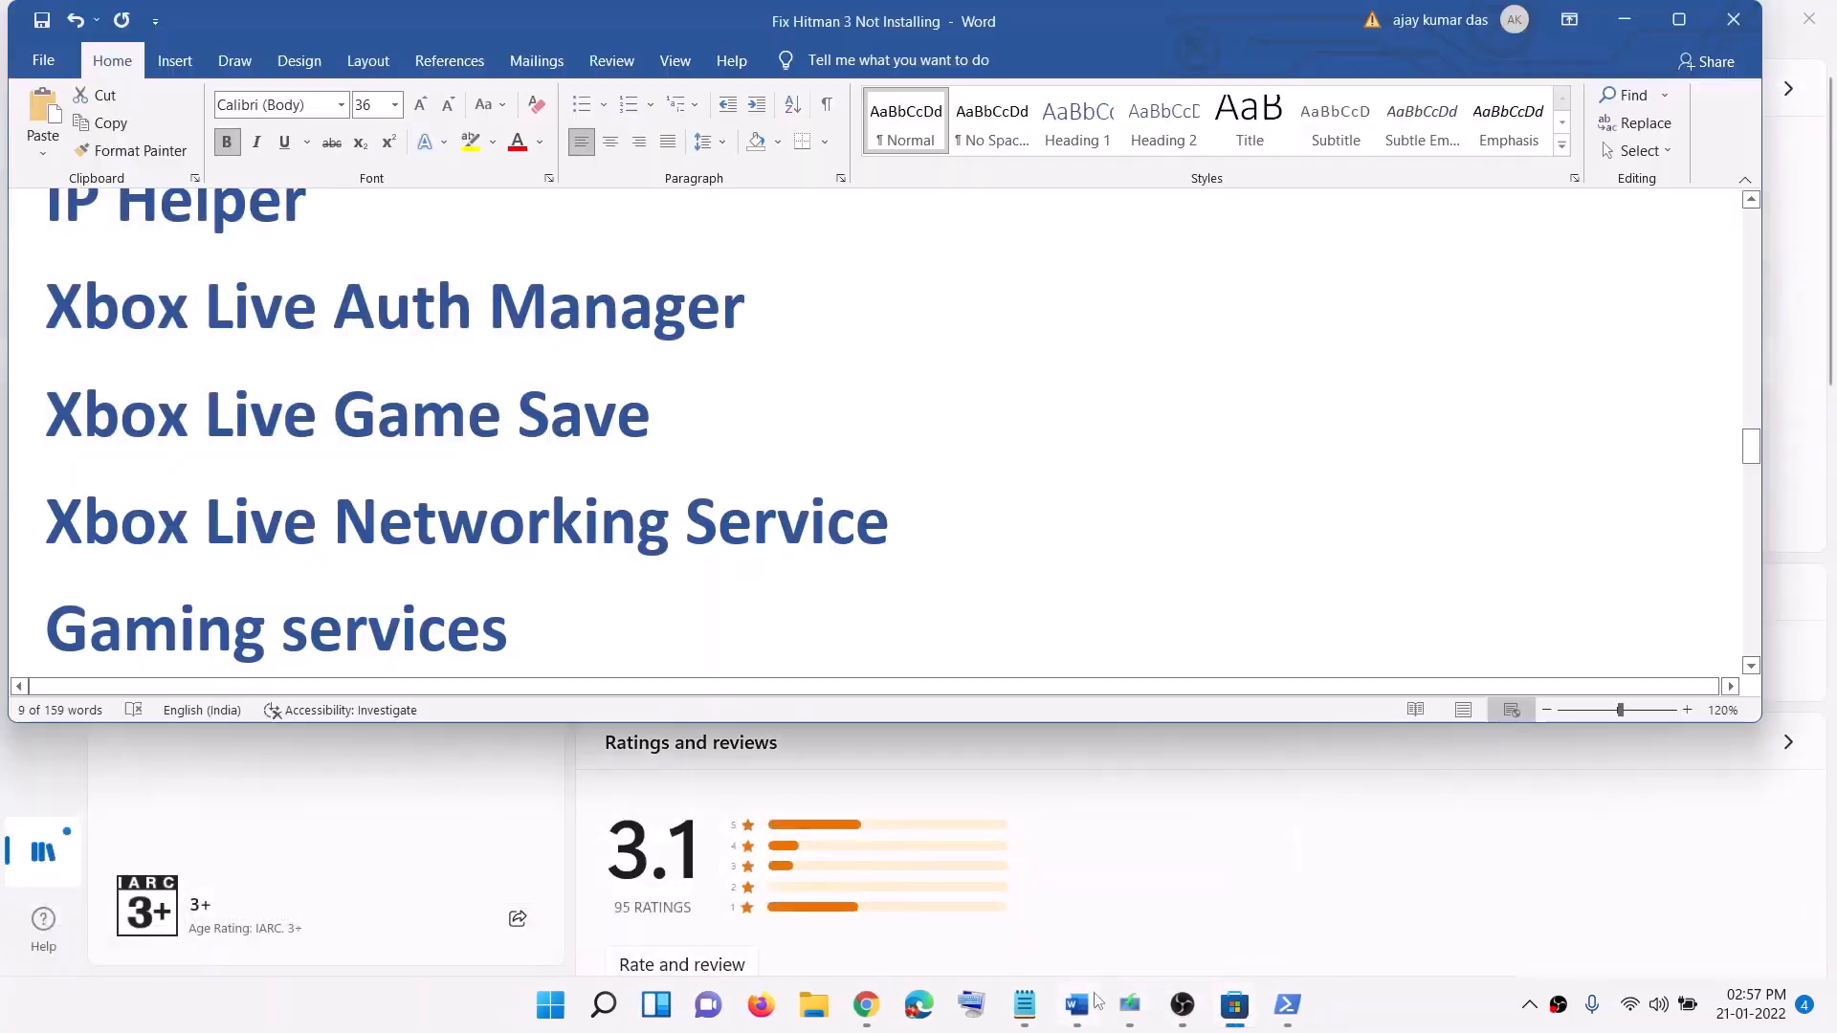
{"action": "scroll", "coordinate": [512, 496], "scroll_direction": "down", "scroll_amount": 4}
{"action": "scroll", "coordinate": [512, 497], "scroll_direction": "down", "scroll_amount": 2}
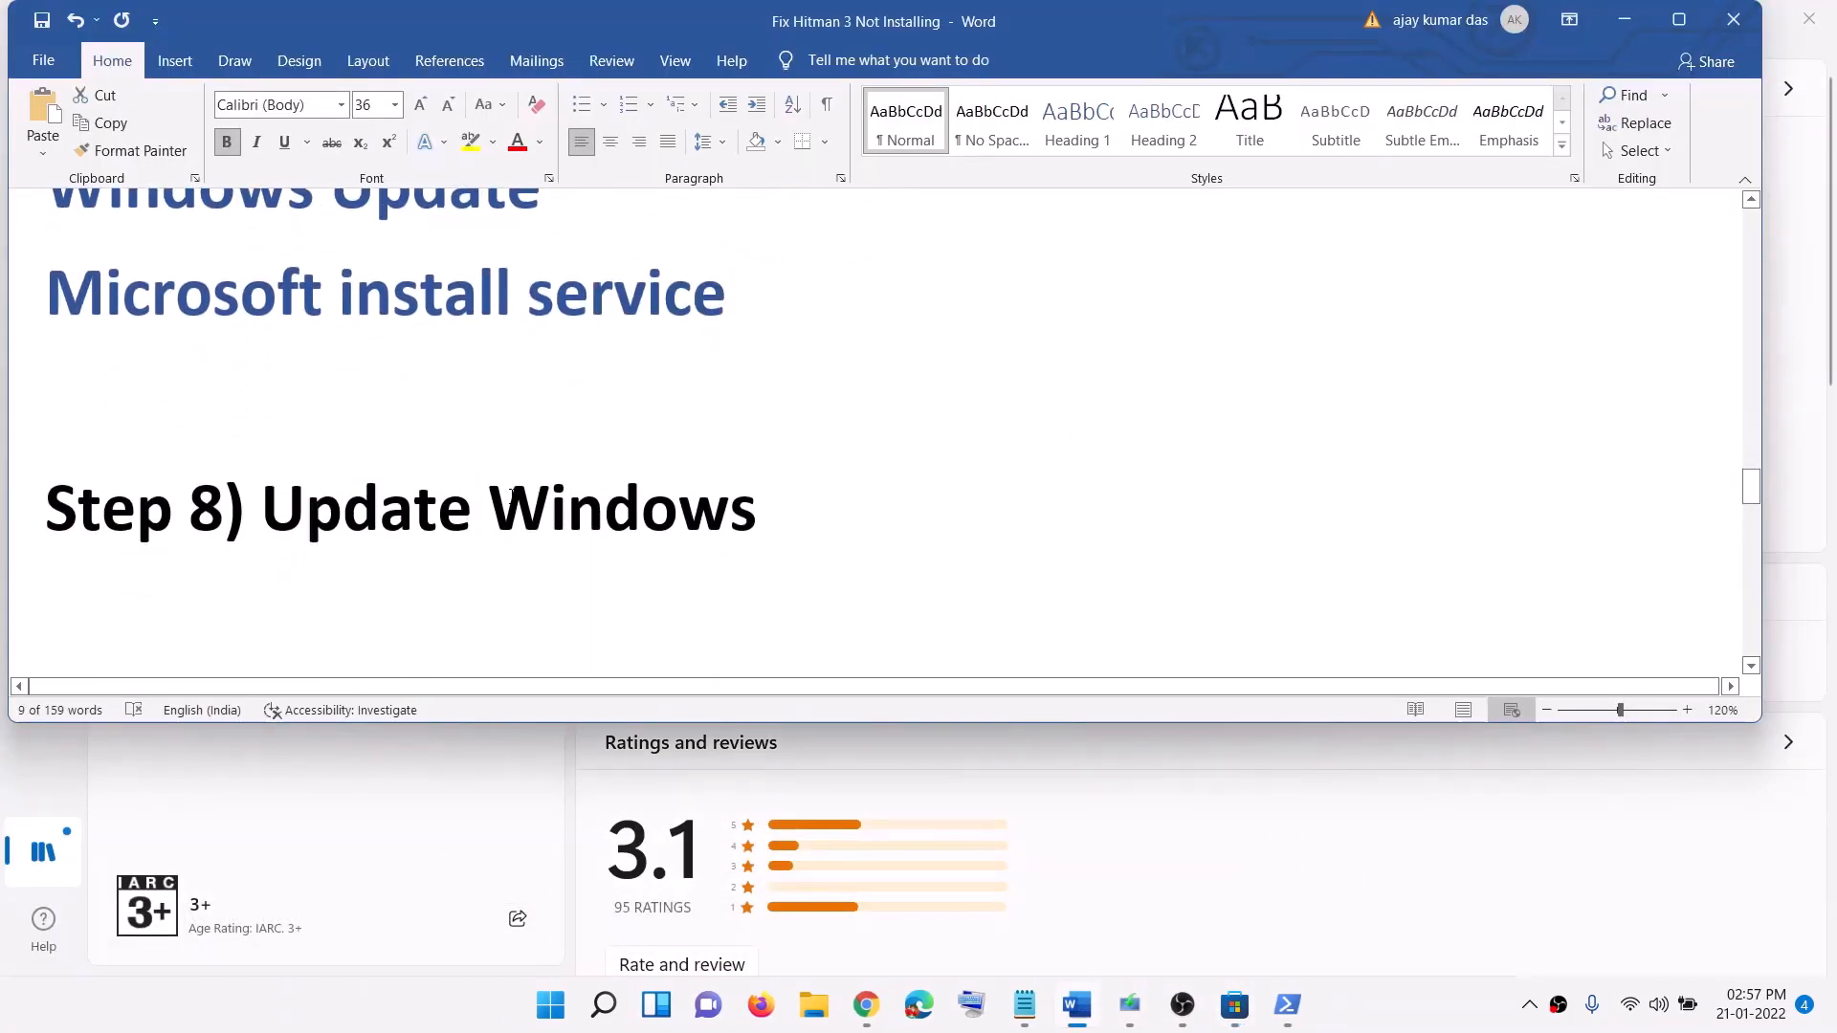
{"action": "triple_click", "coordinate": [278, 512]}
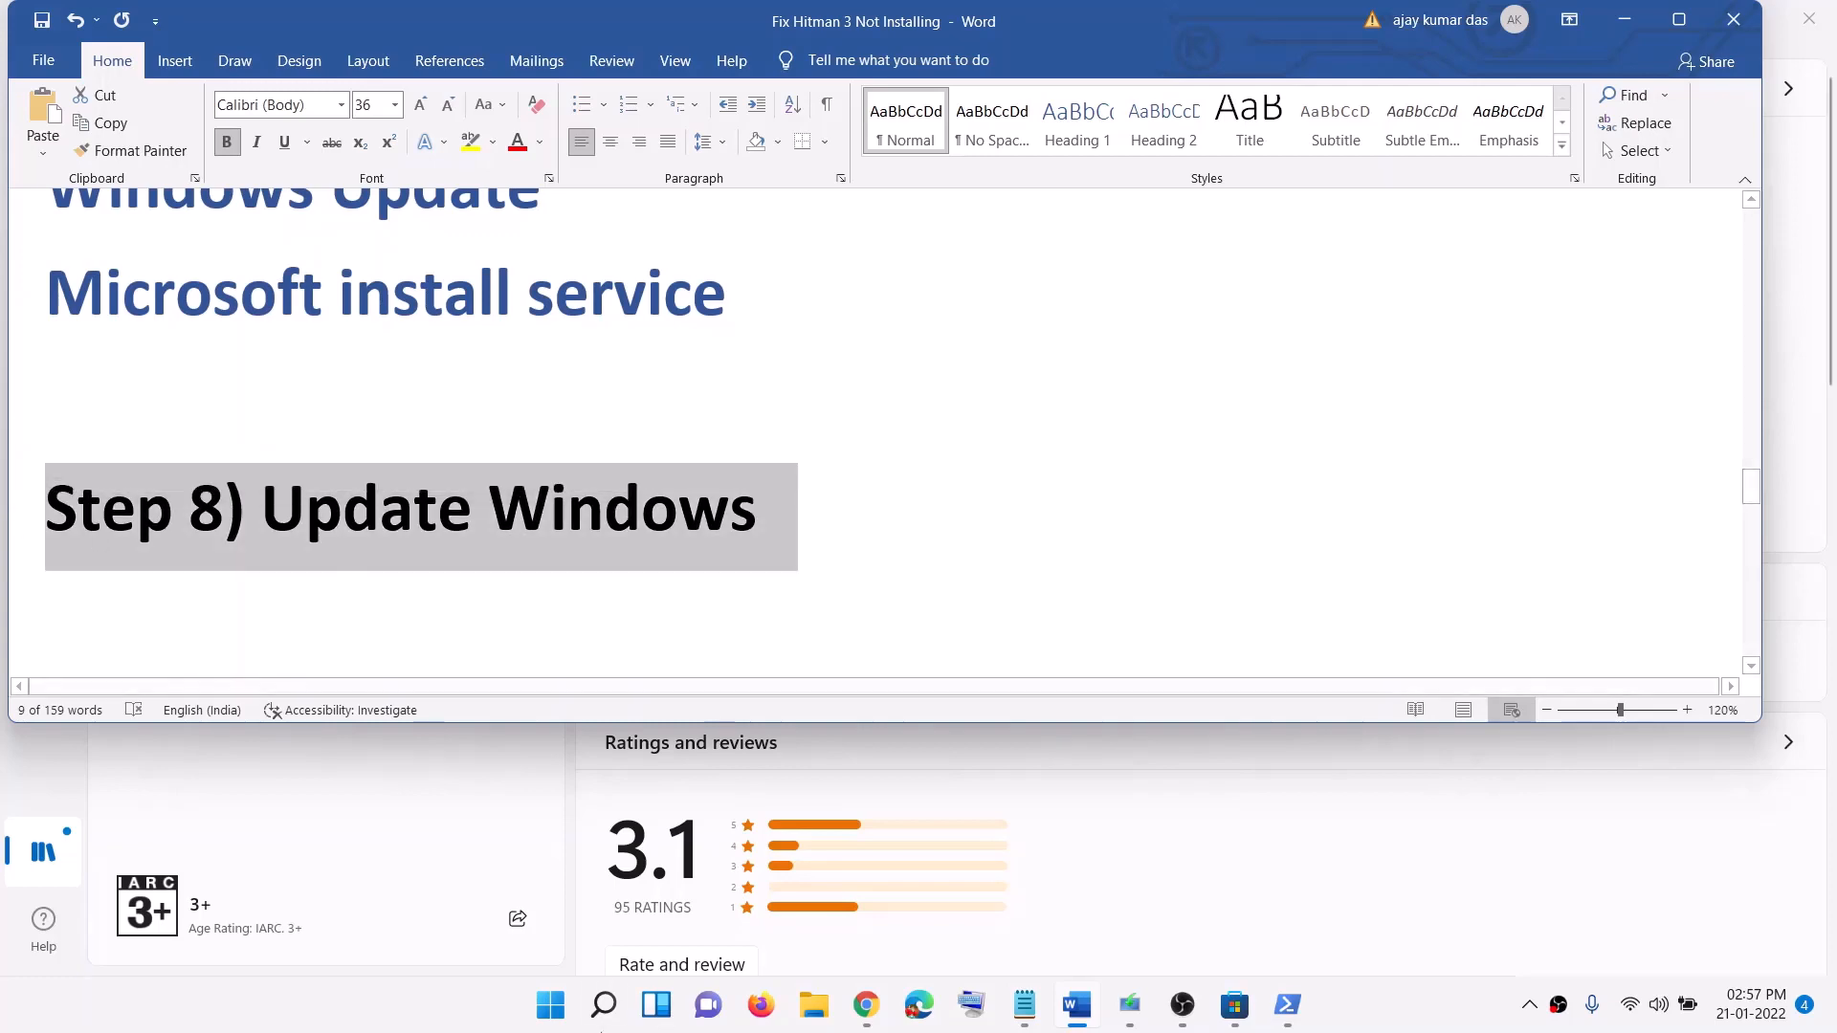
- Open the Windows Update page in Settings and retry the failed updates
{"action": "left_click", "coordinate": [550, 1005]}
{"action": "left_click", "coordinate": [854, 432]}
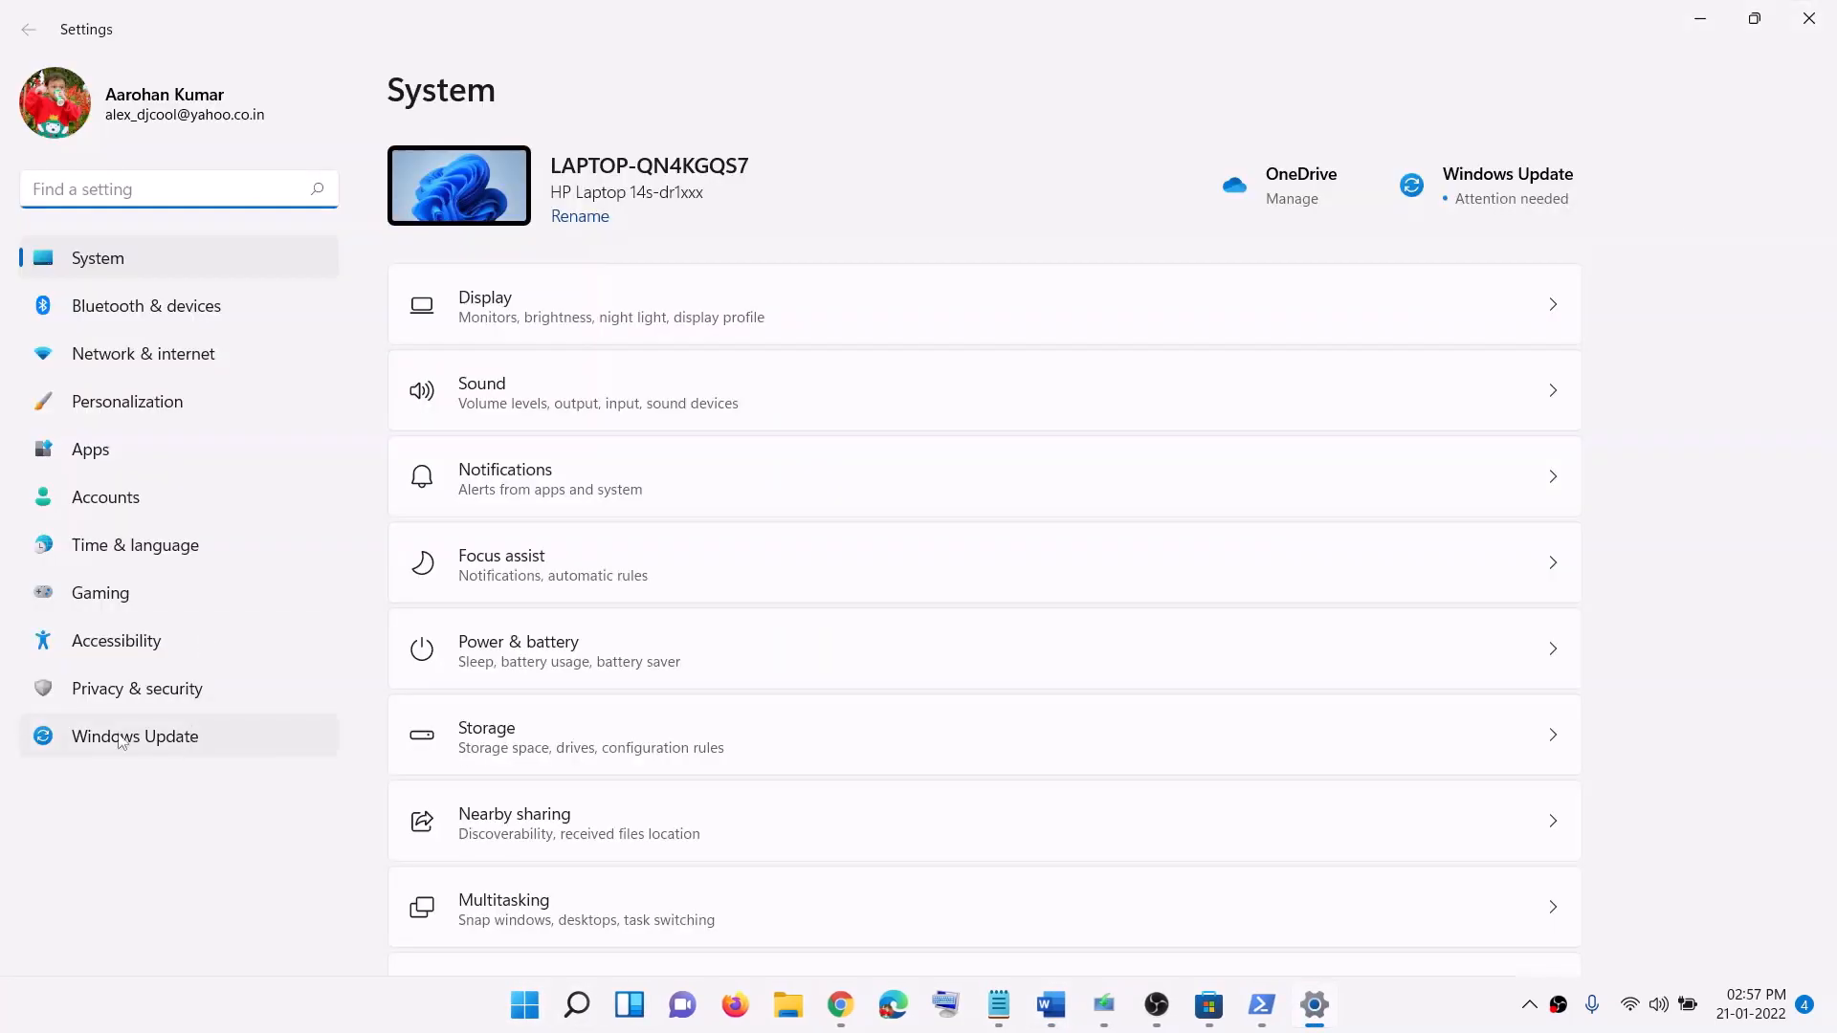
{"action": "left_click", "coordinate": [129, 739]}
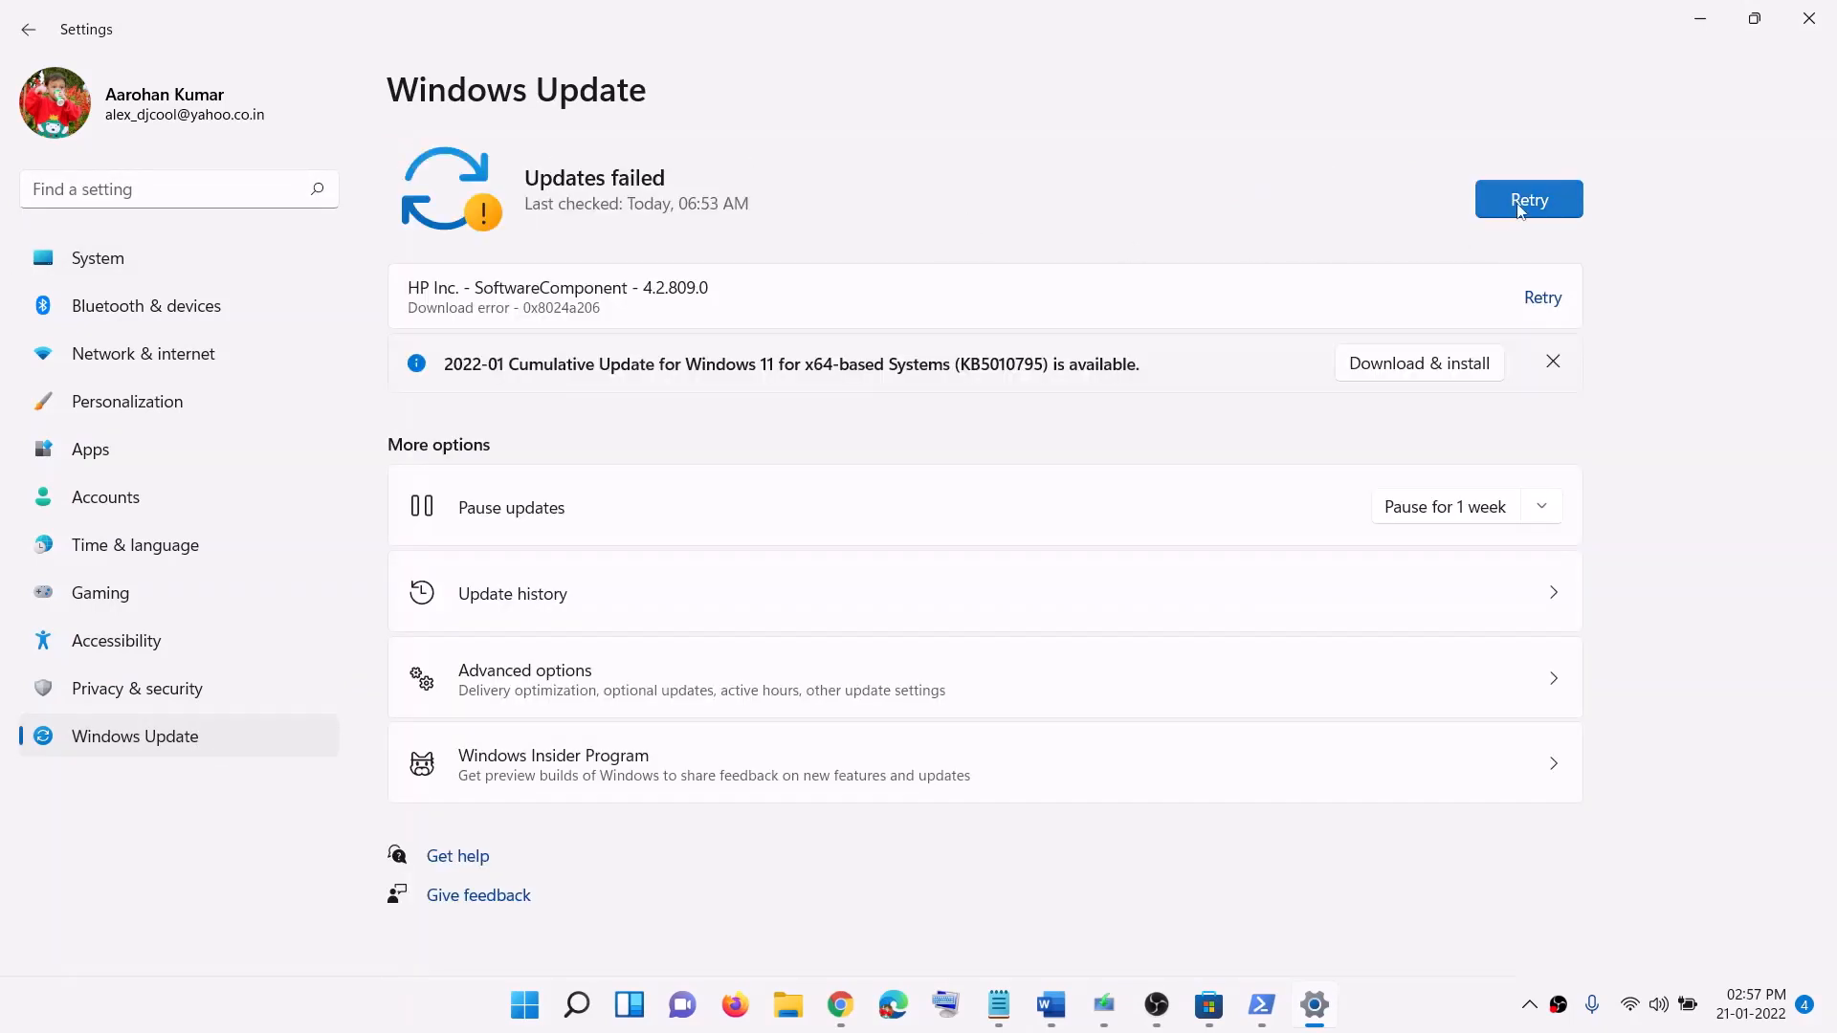
{"action": "left_click", "coordinate": [1526, 201]}
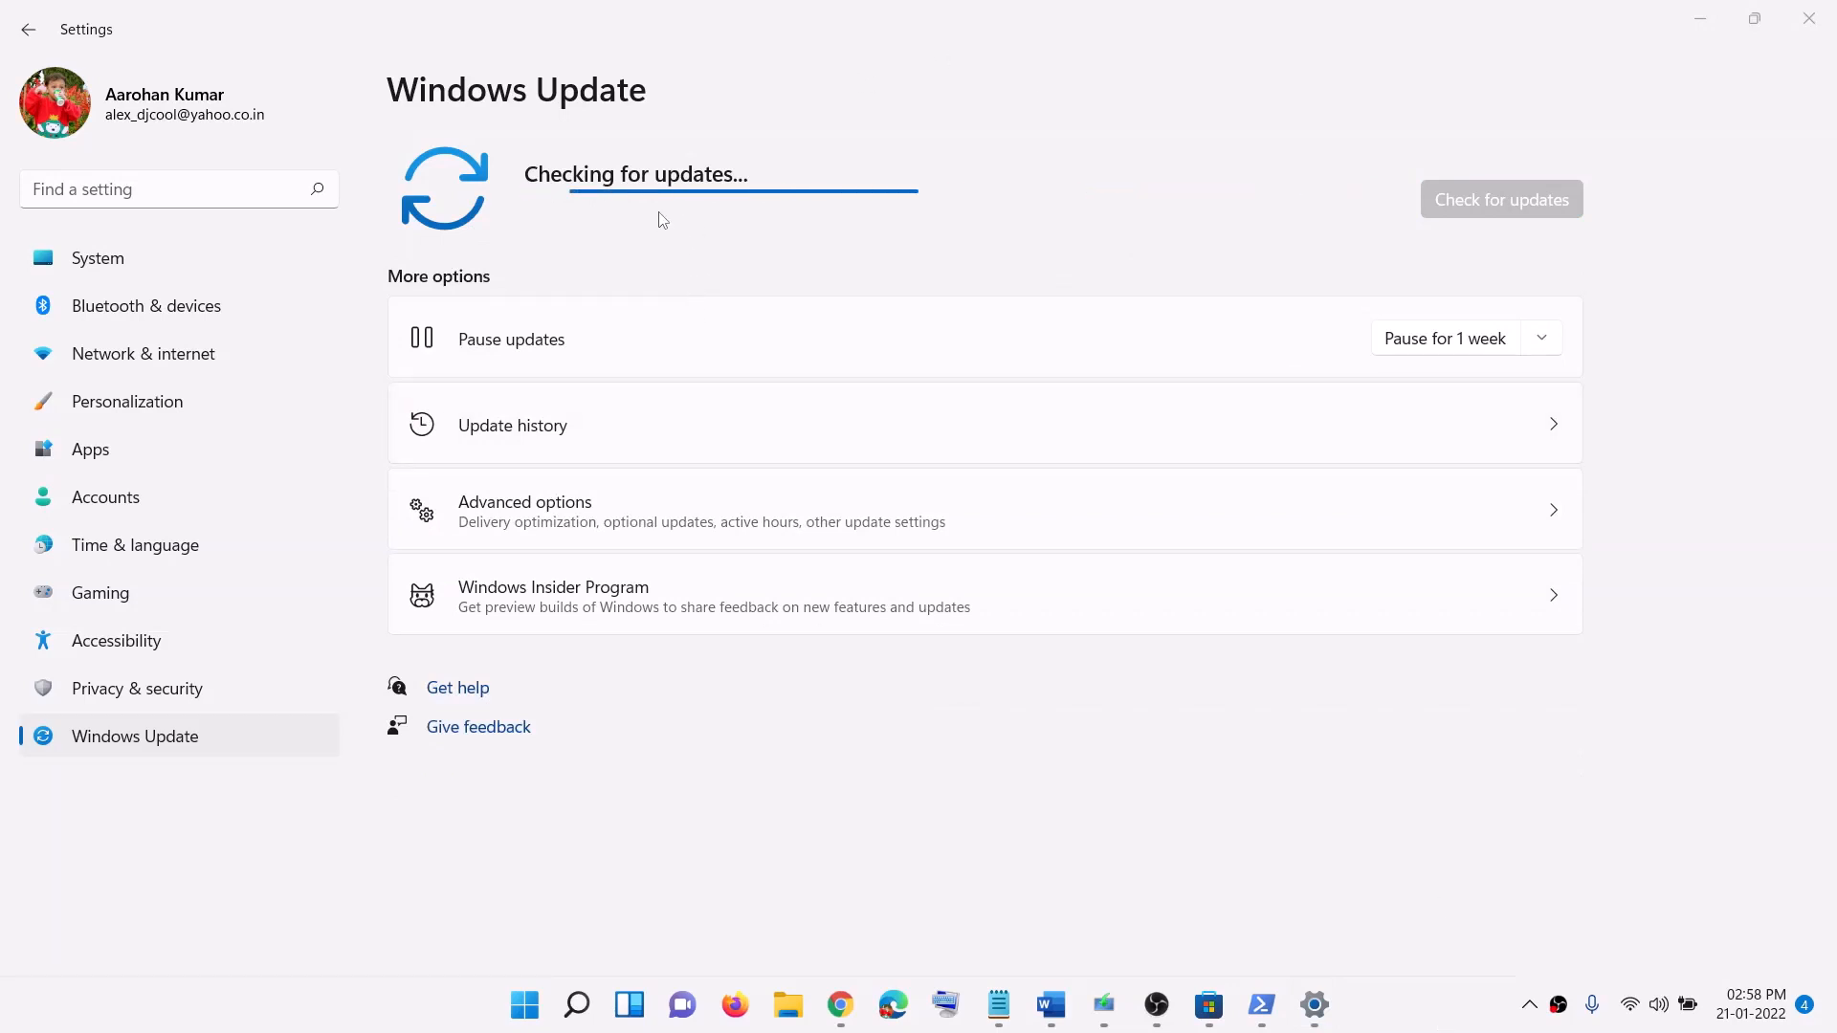
- View the computer's power options without restarting, and return to the Word notes
{"action": "left_click", "coordinate": [524, 1004]}
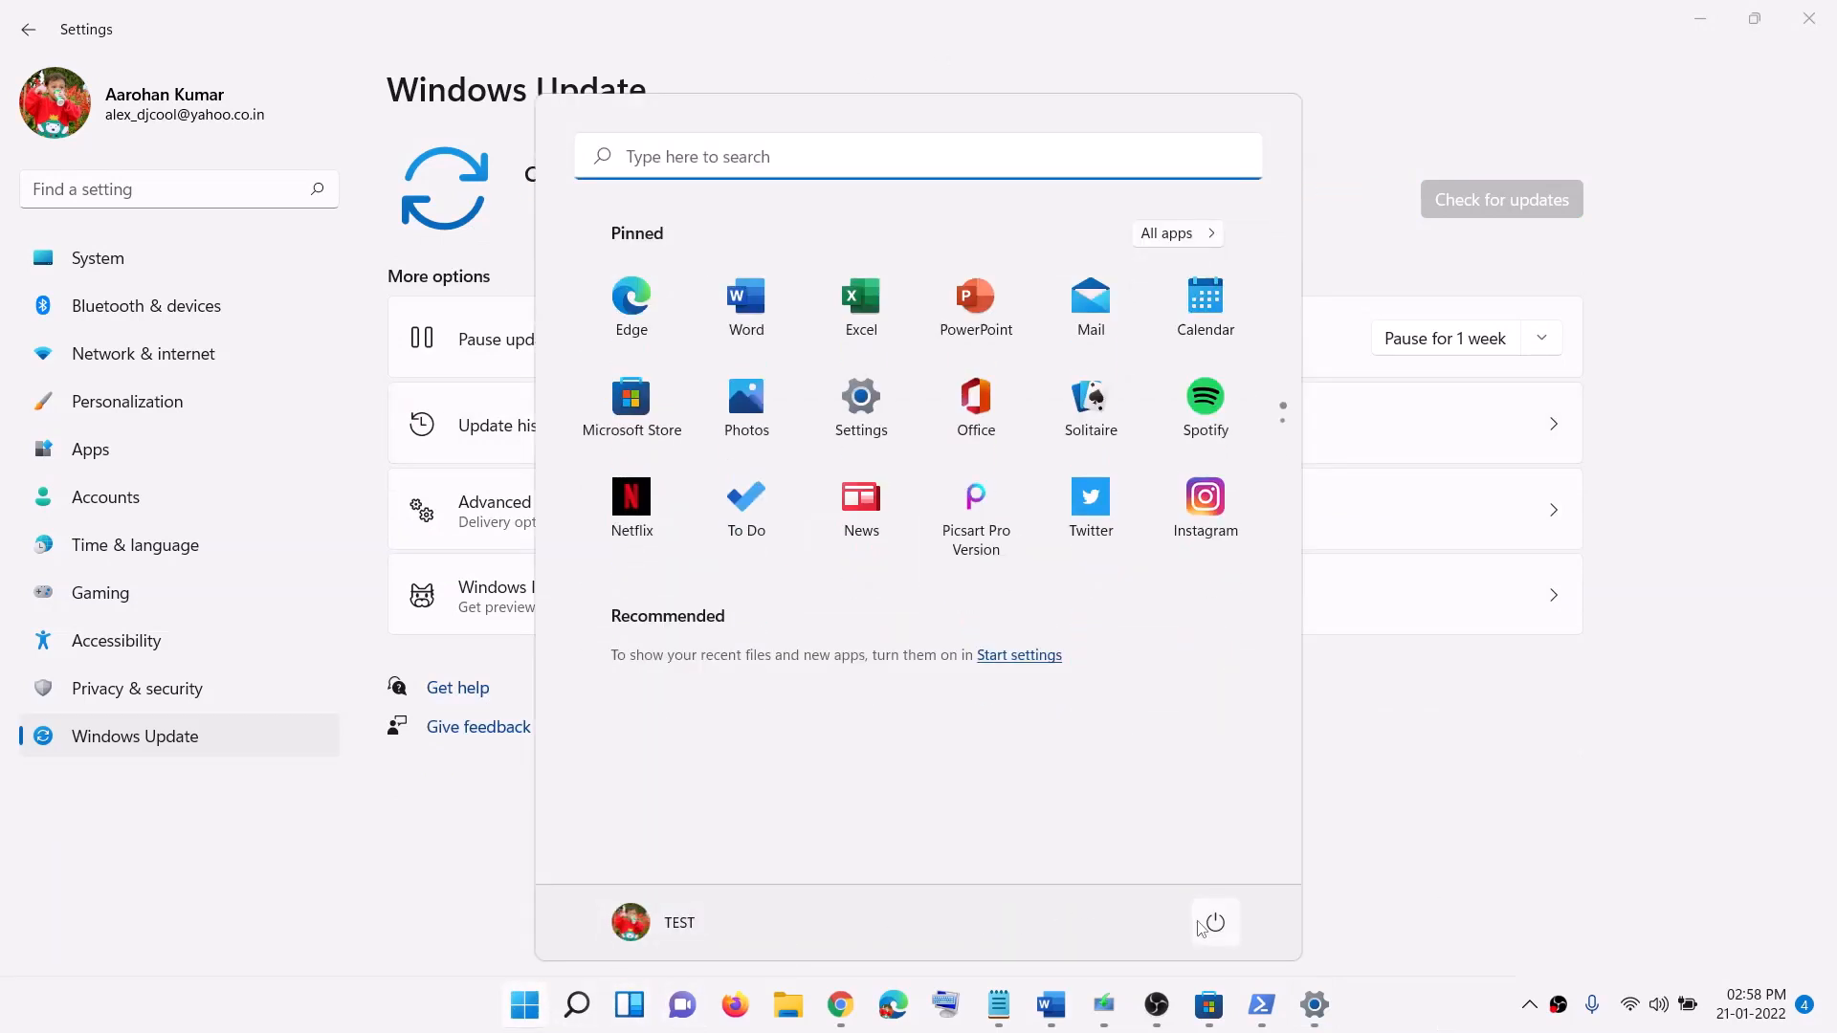
{"action": "left_click", "coordinate": [1214, 920]}
{"action": "left_click", "coordinate": [1442, 906]}
{"action": "left_click", "coordinate": [1043, 1010]}
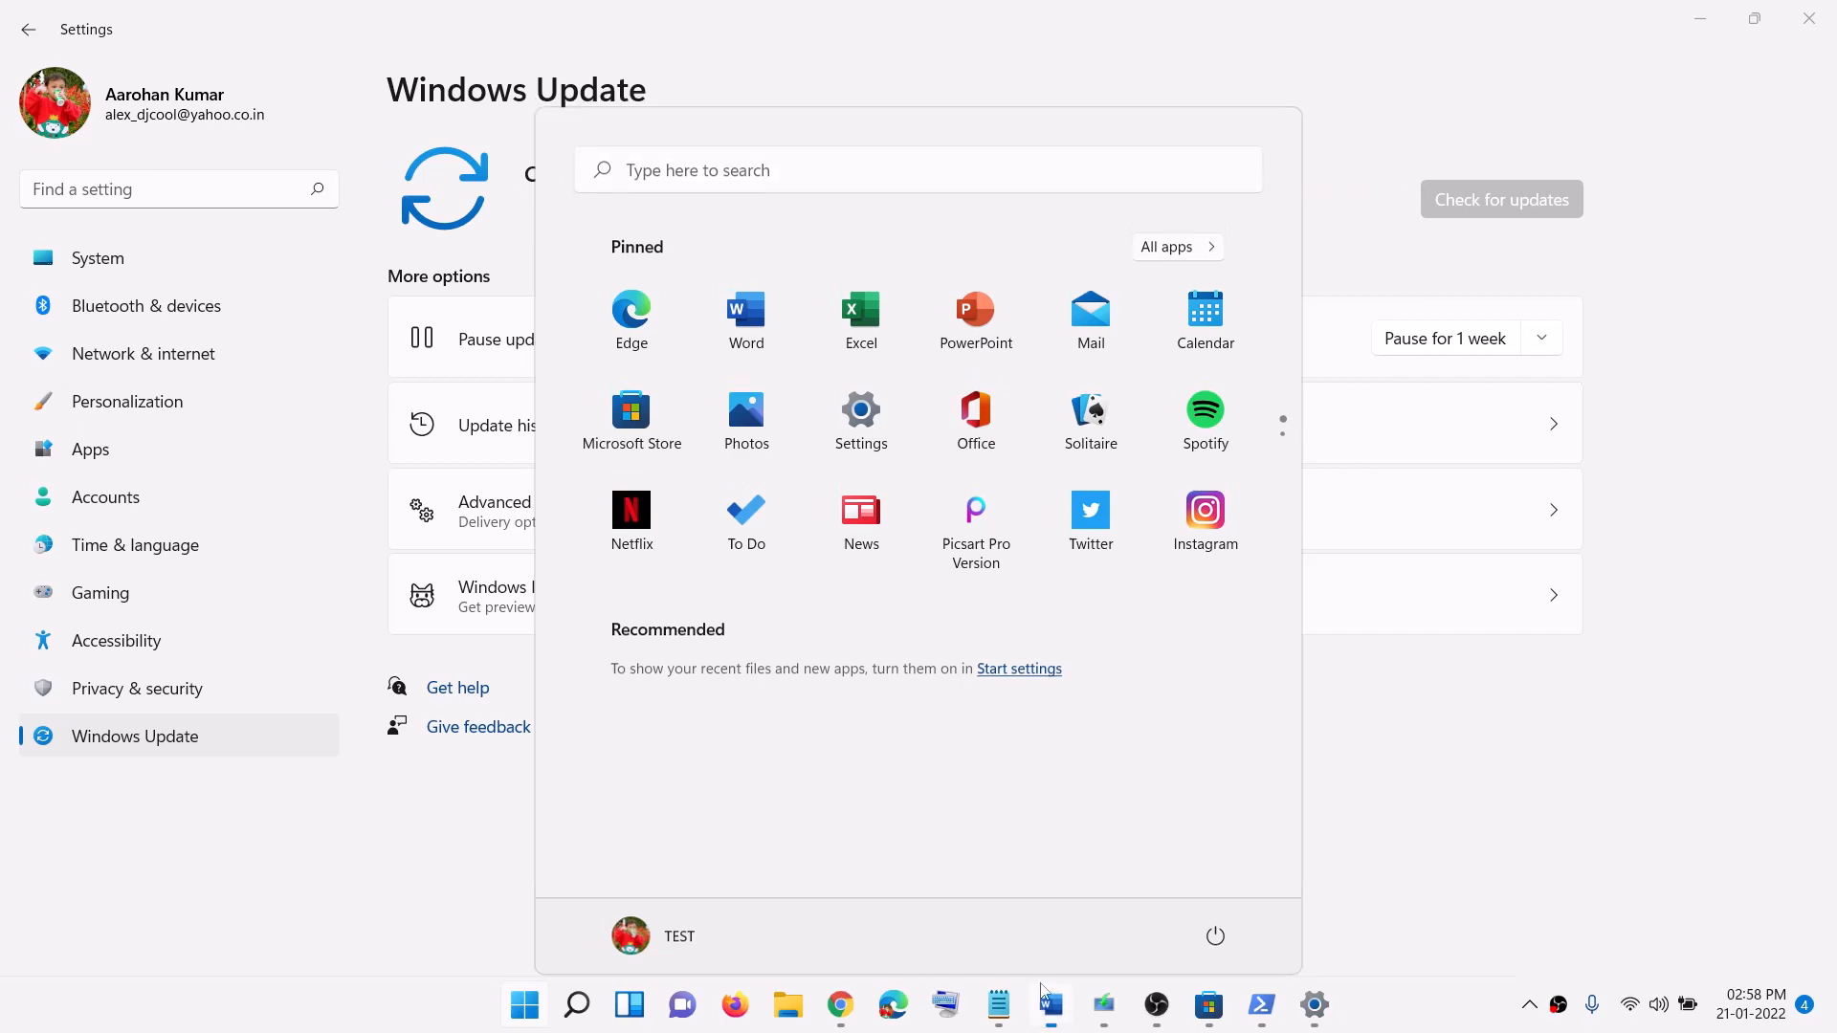
- Copy the command name WSRESET from Step 9 of the Word notes
{"action": "scroll", "coordinate": [419, 402], "scroll_direction": "down", "scroll_amount": 3}
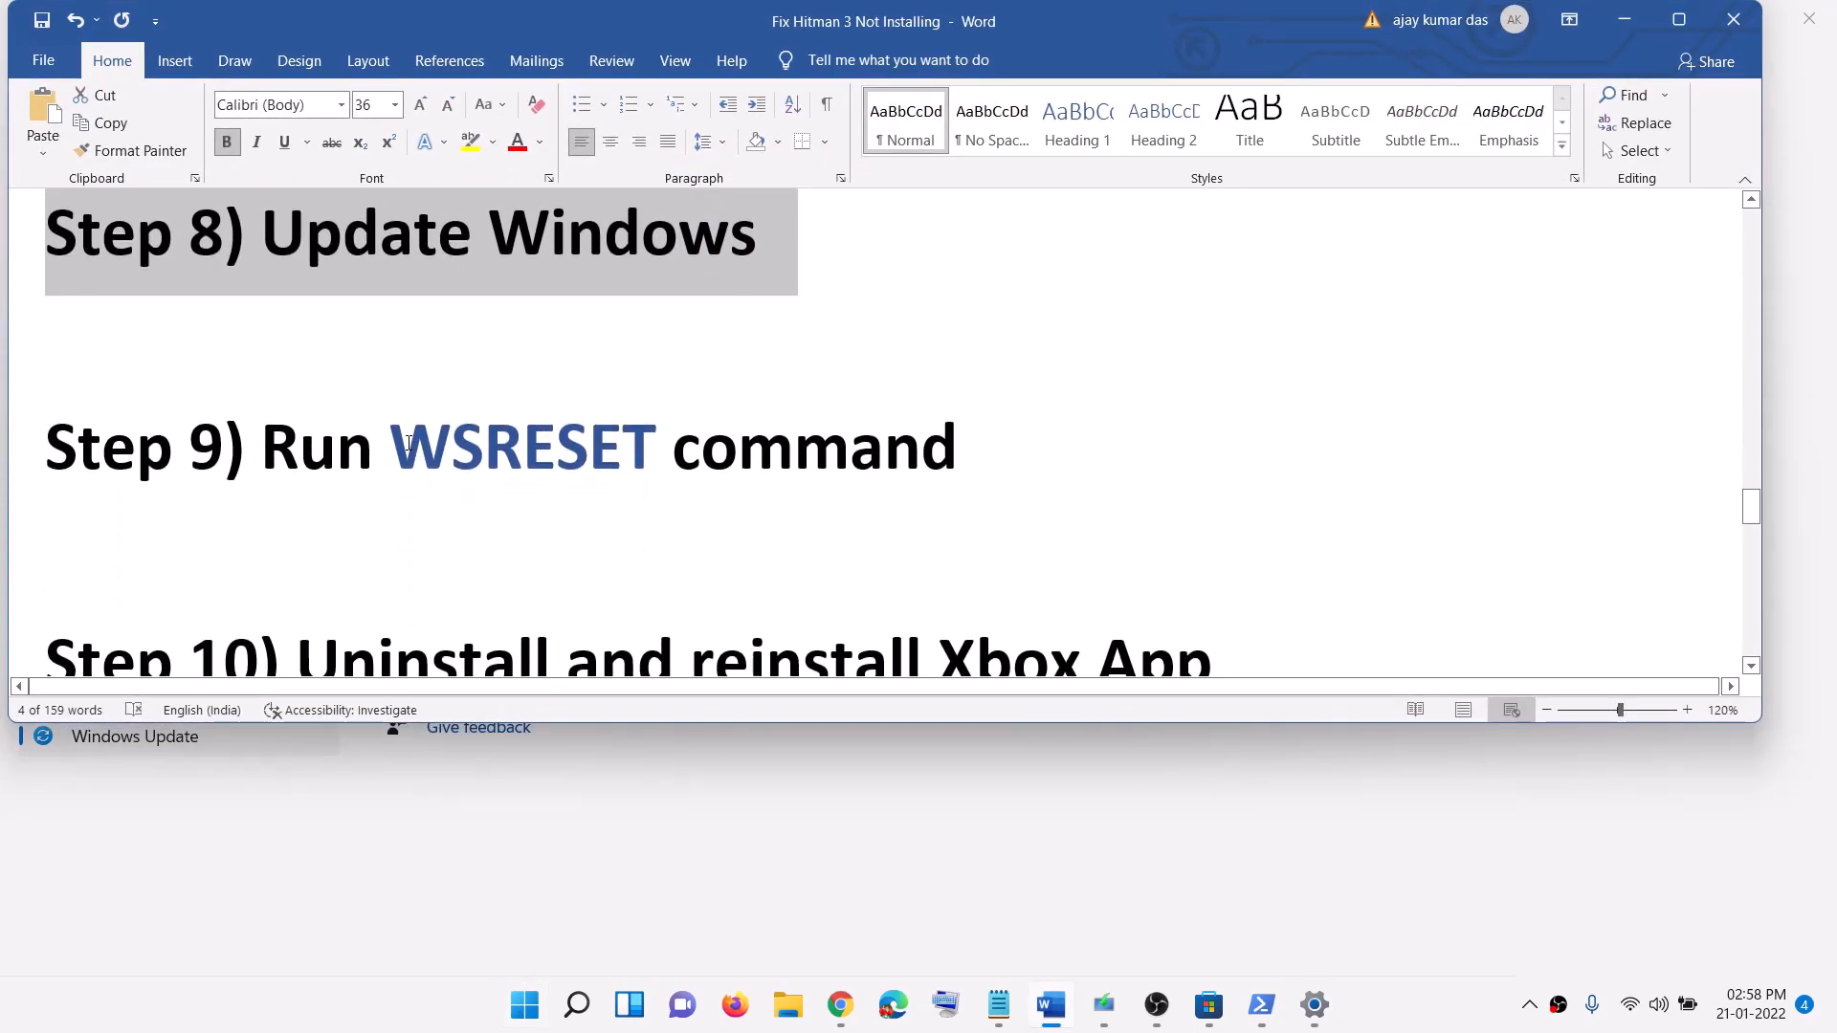
{"action": "left_click_drag", "start_coordinate": [411, 440], "coordinate": [657, 454]}
{"action": "right_click", "coordinate": [572, 457]}
{"action": "left_click", "coordinate": [622, 493]}
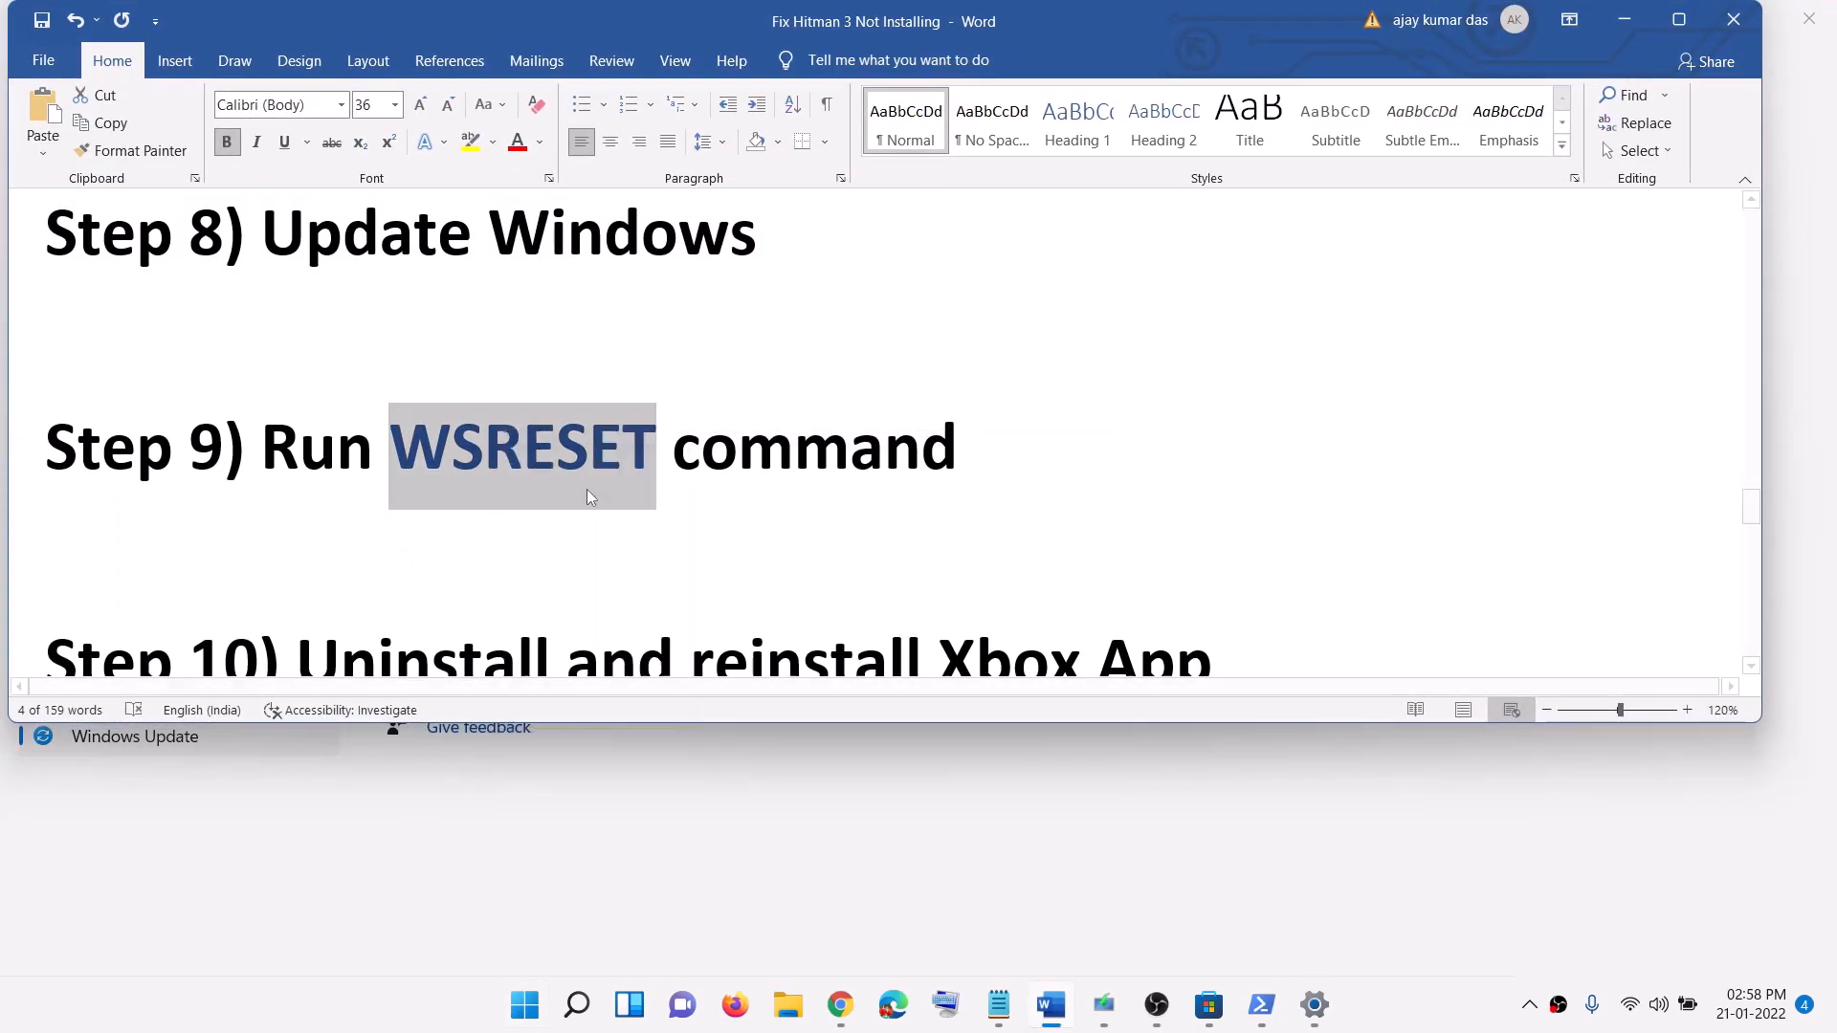
- Search Windows for the copied WSRESET command, run it, and reposition its console window
{"action": "left_click", "coordinate": [518, 1018]}
{"action": "left_click", "coordinate": [639, 153]}
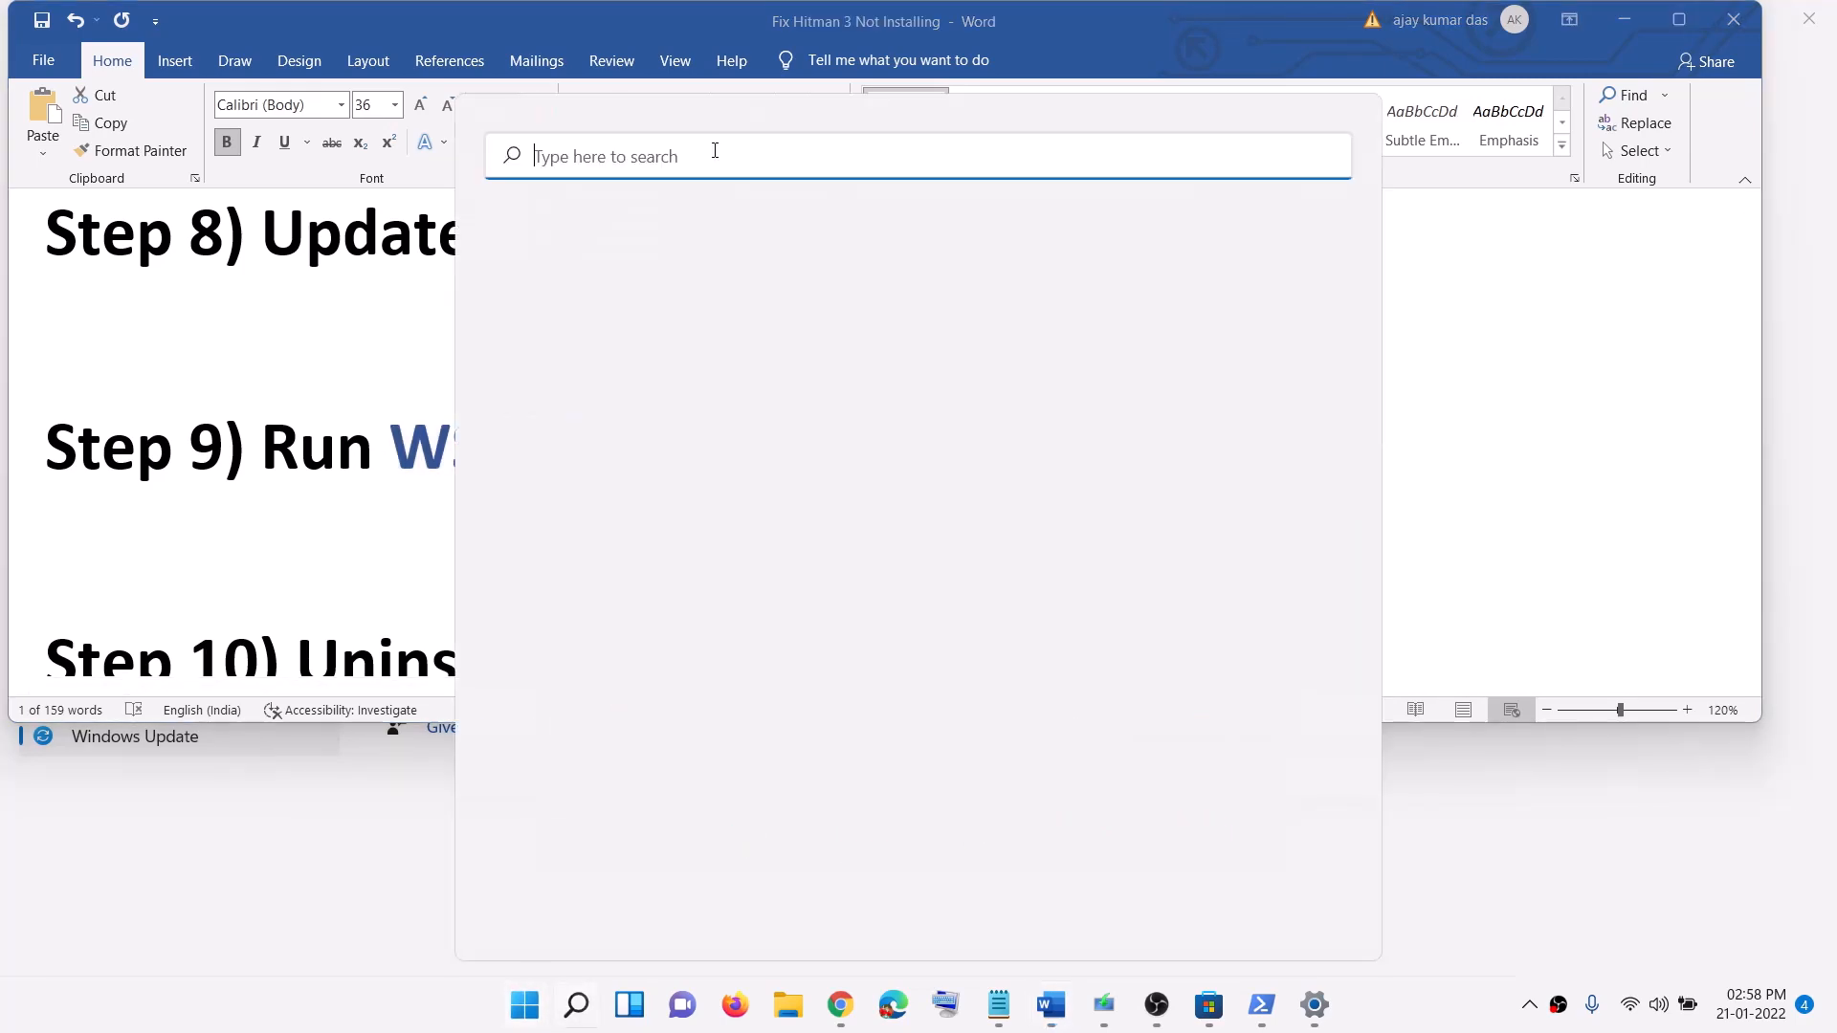
{"action": "right_click", "coordinate": [639, 156]}
{"action": "left_click", "coordinate": [705, 181]}
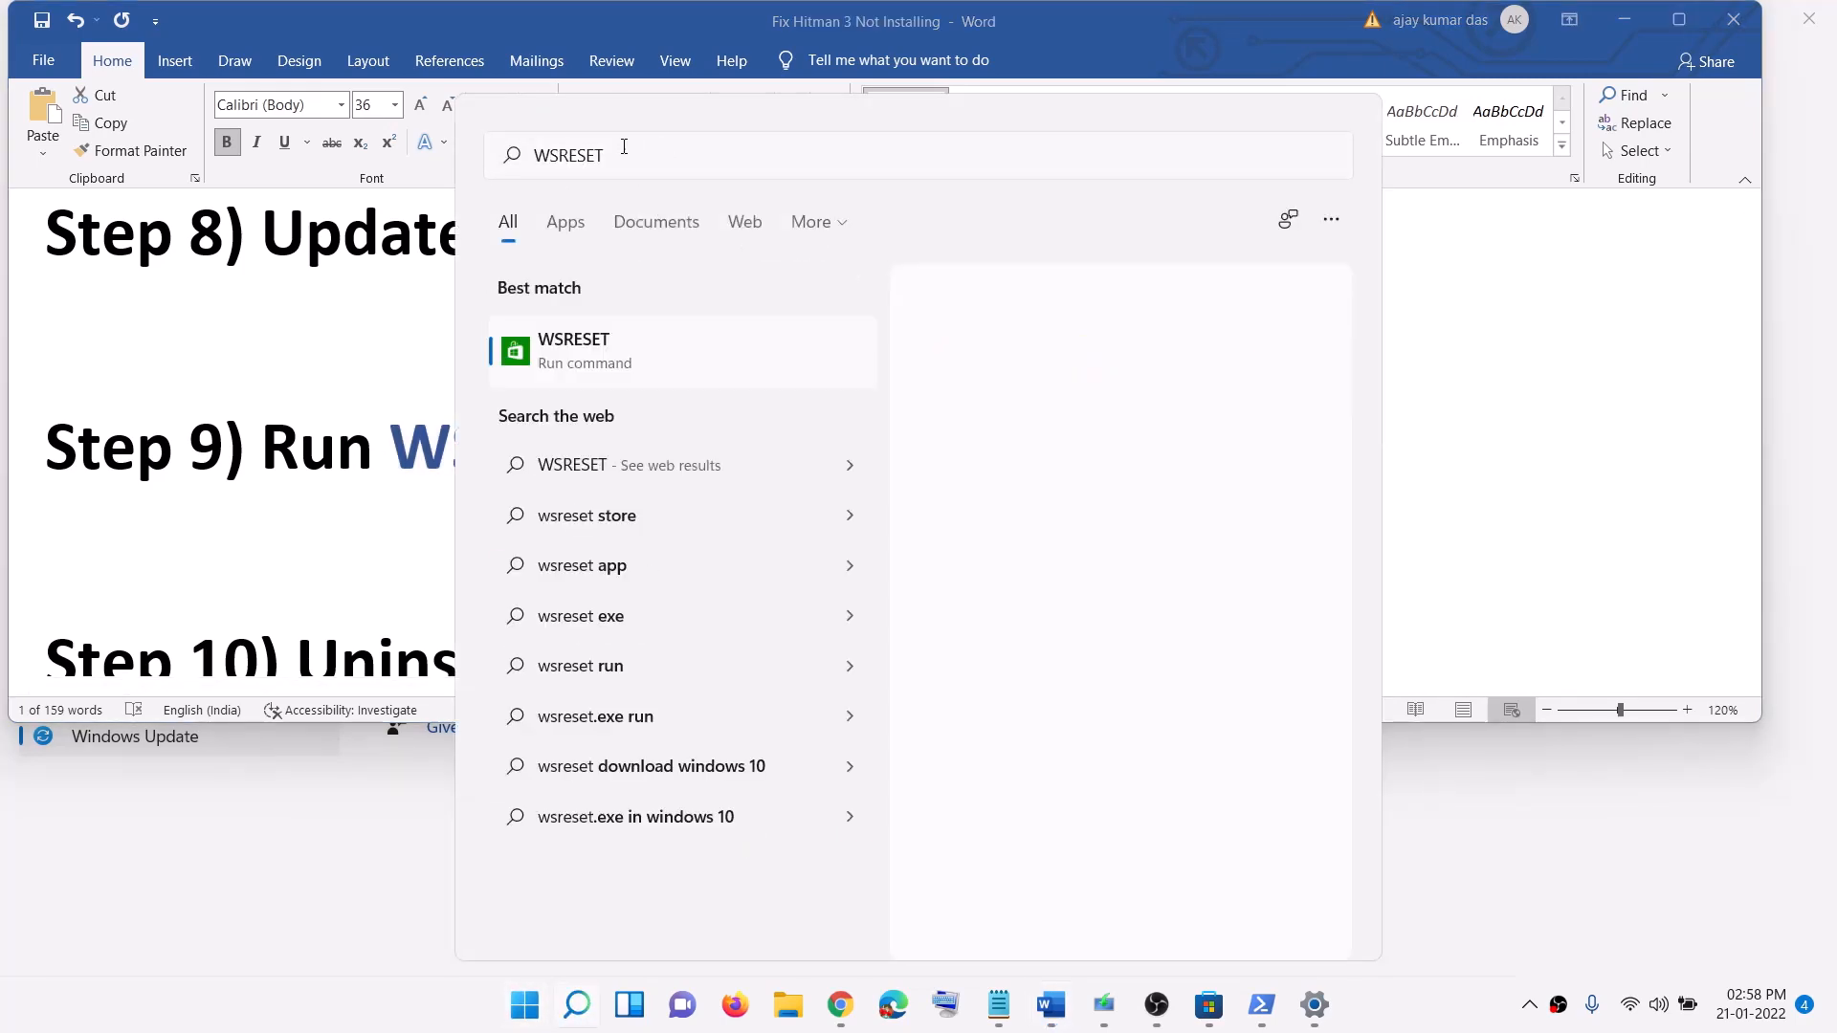
{"action": "left_click", "coordinate": [591, 361]}
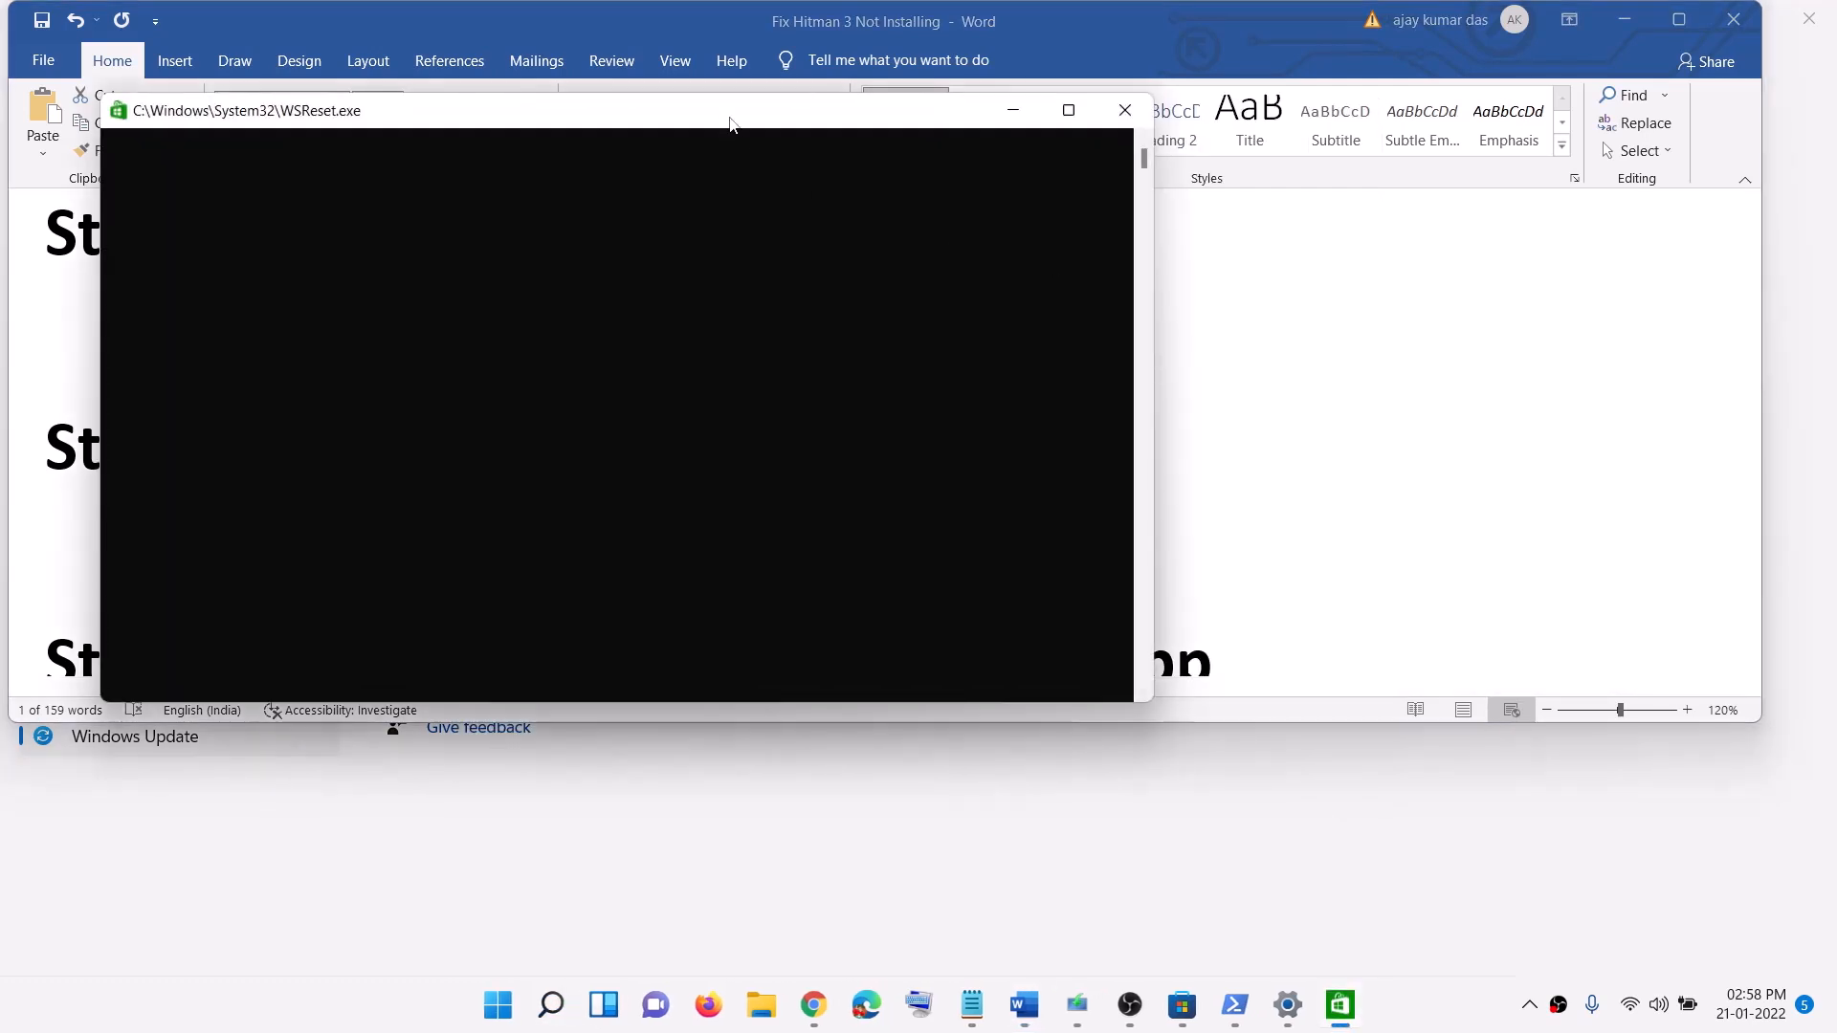
{"action": "left_click_drag", "start_coordinate": [730, 122], "coordinate": [1050, 274]}
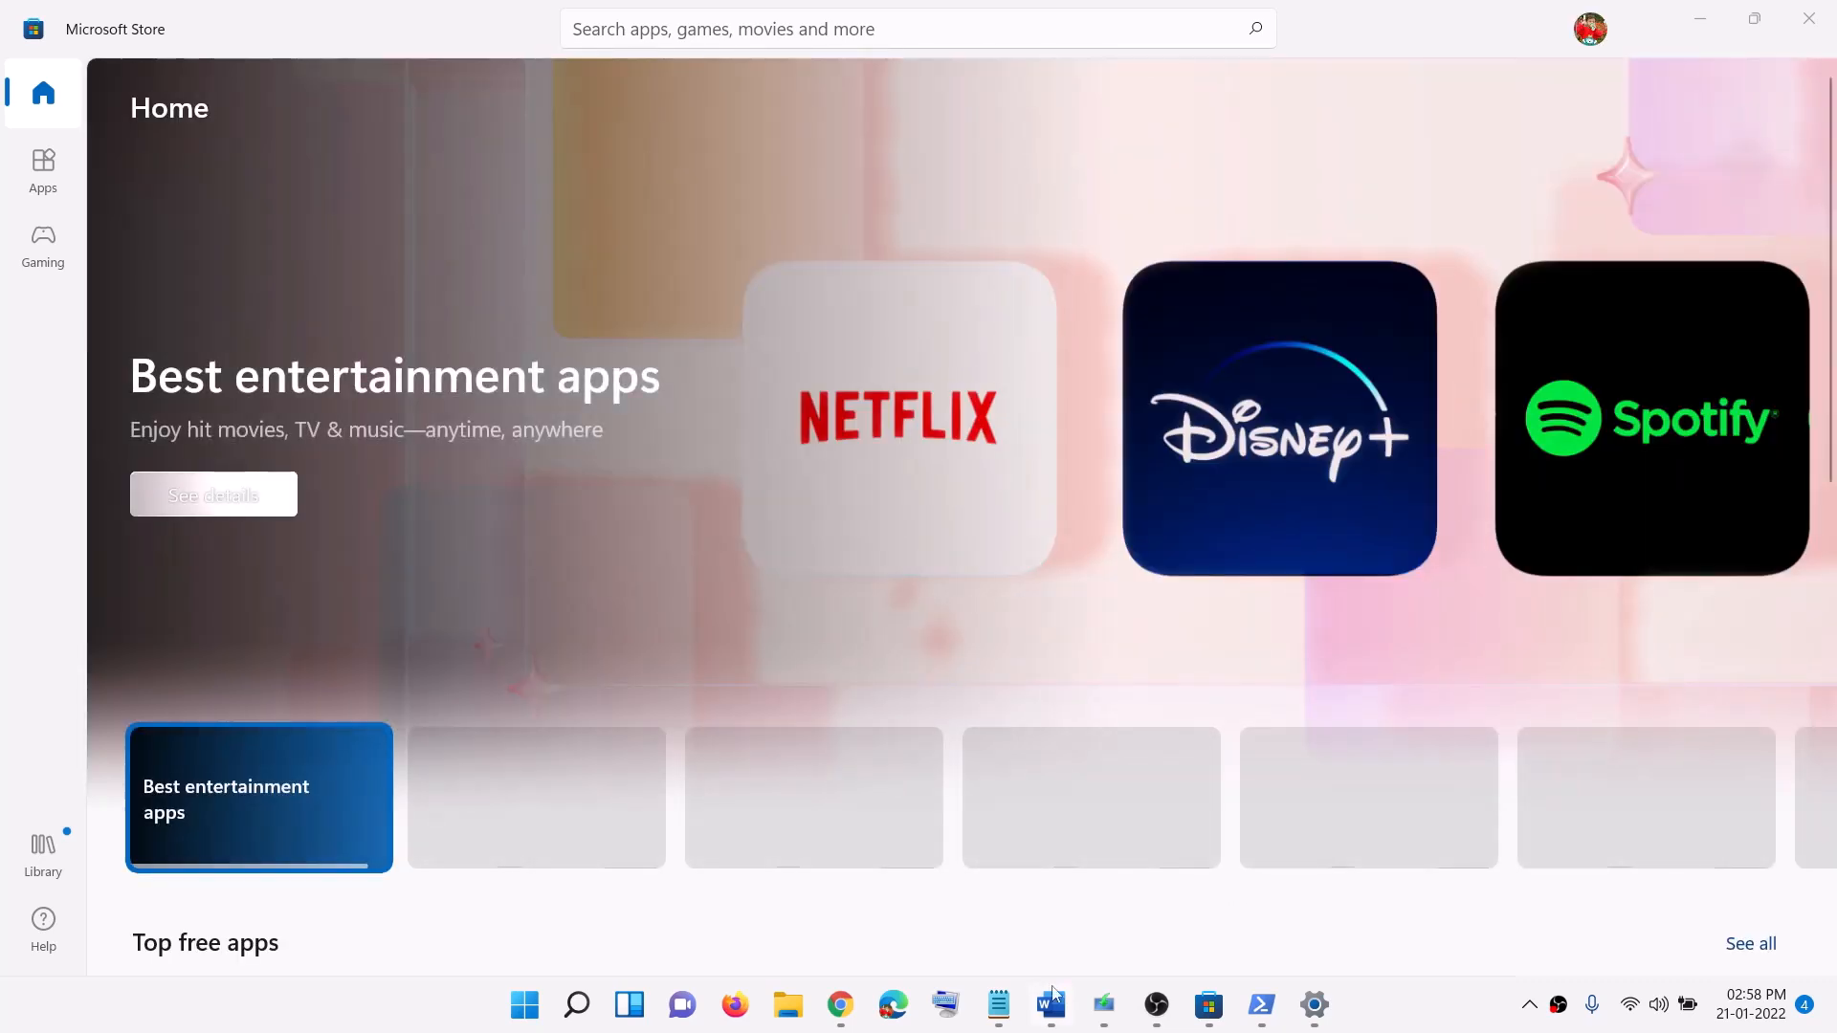
- Switch to the Word notes and select the Step 10 text "Uninstall and reinstall Xbox App"
{"action": "left_click", "coordinate": [1051, 1004]}
{"action": "scroll", "coordinate": [876, 431], "scroll_direction": "down", "scroll_amount": 2}
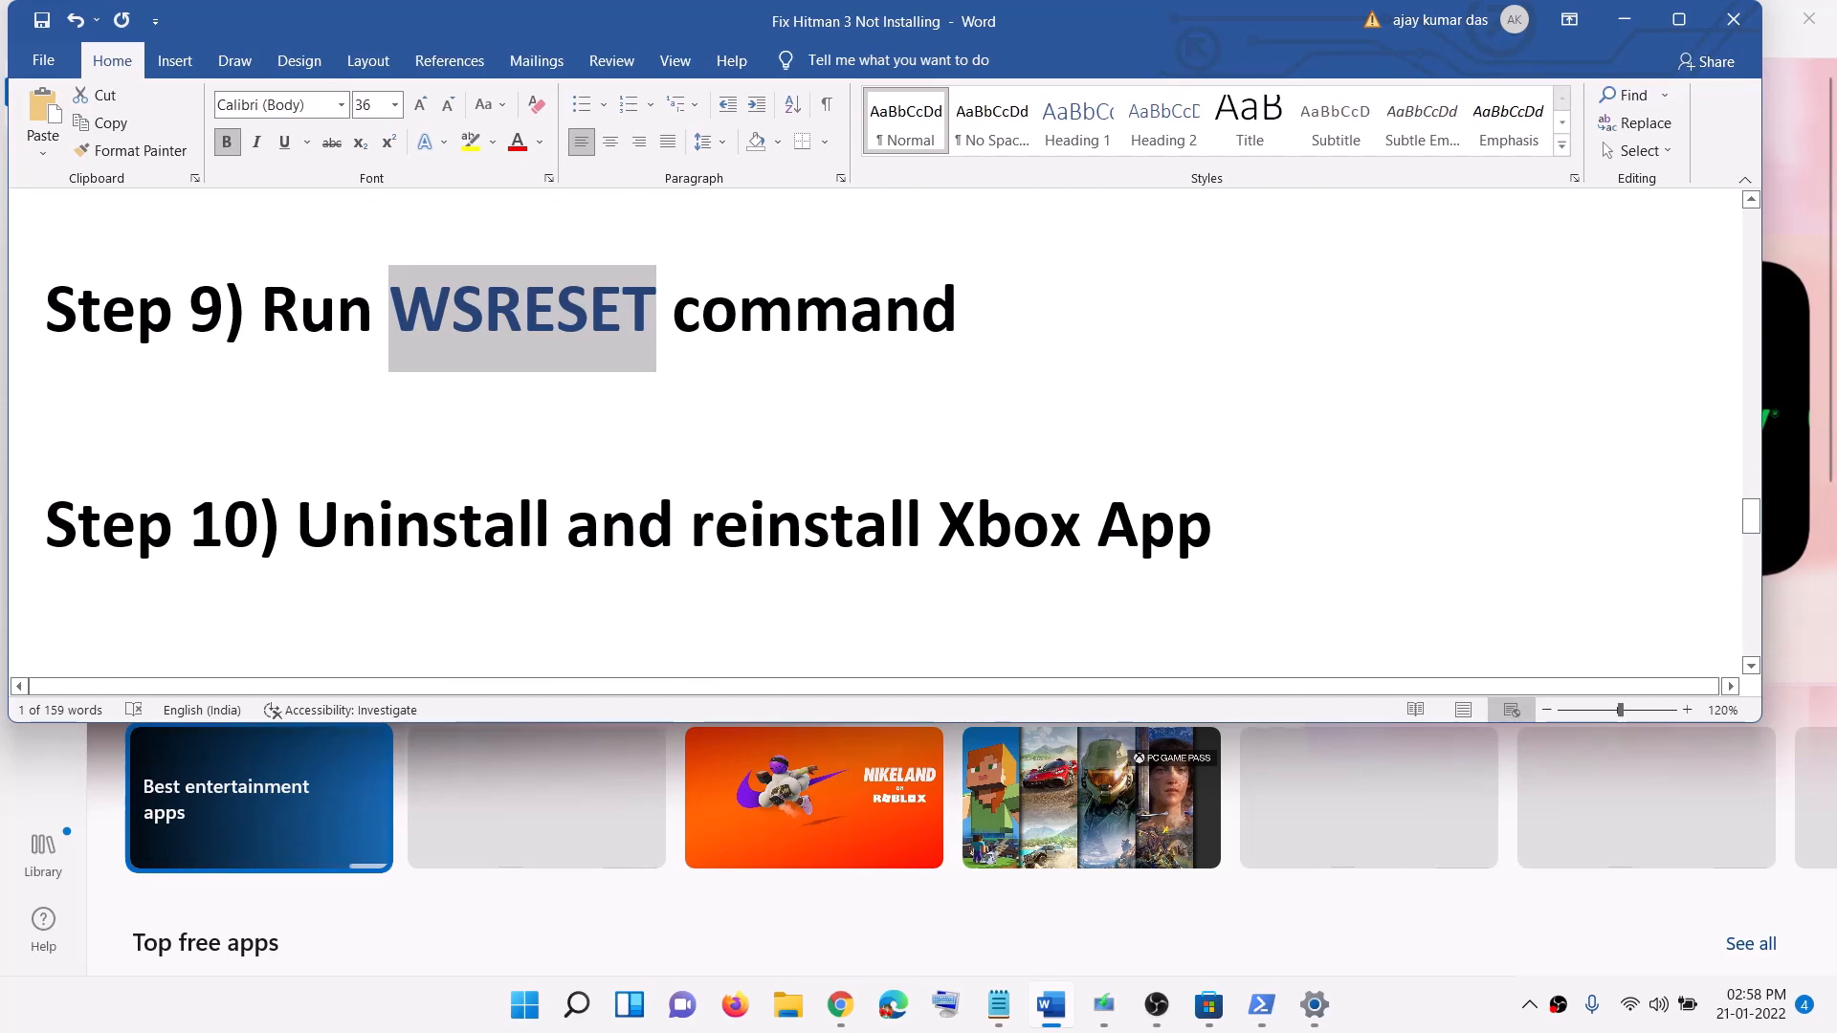
{"action": "left_click_drag", "start_coordinate": [296, 526], "coordinate": [1211, 536]}
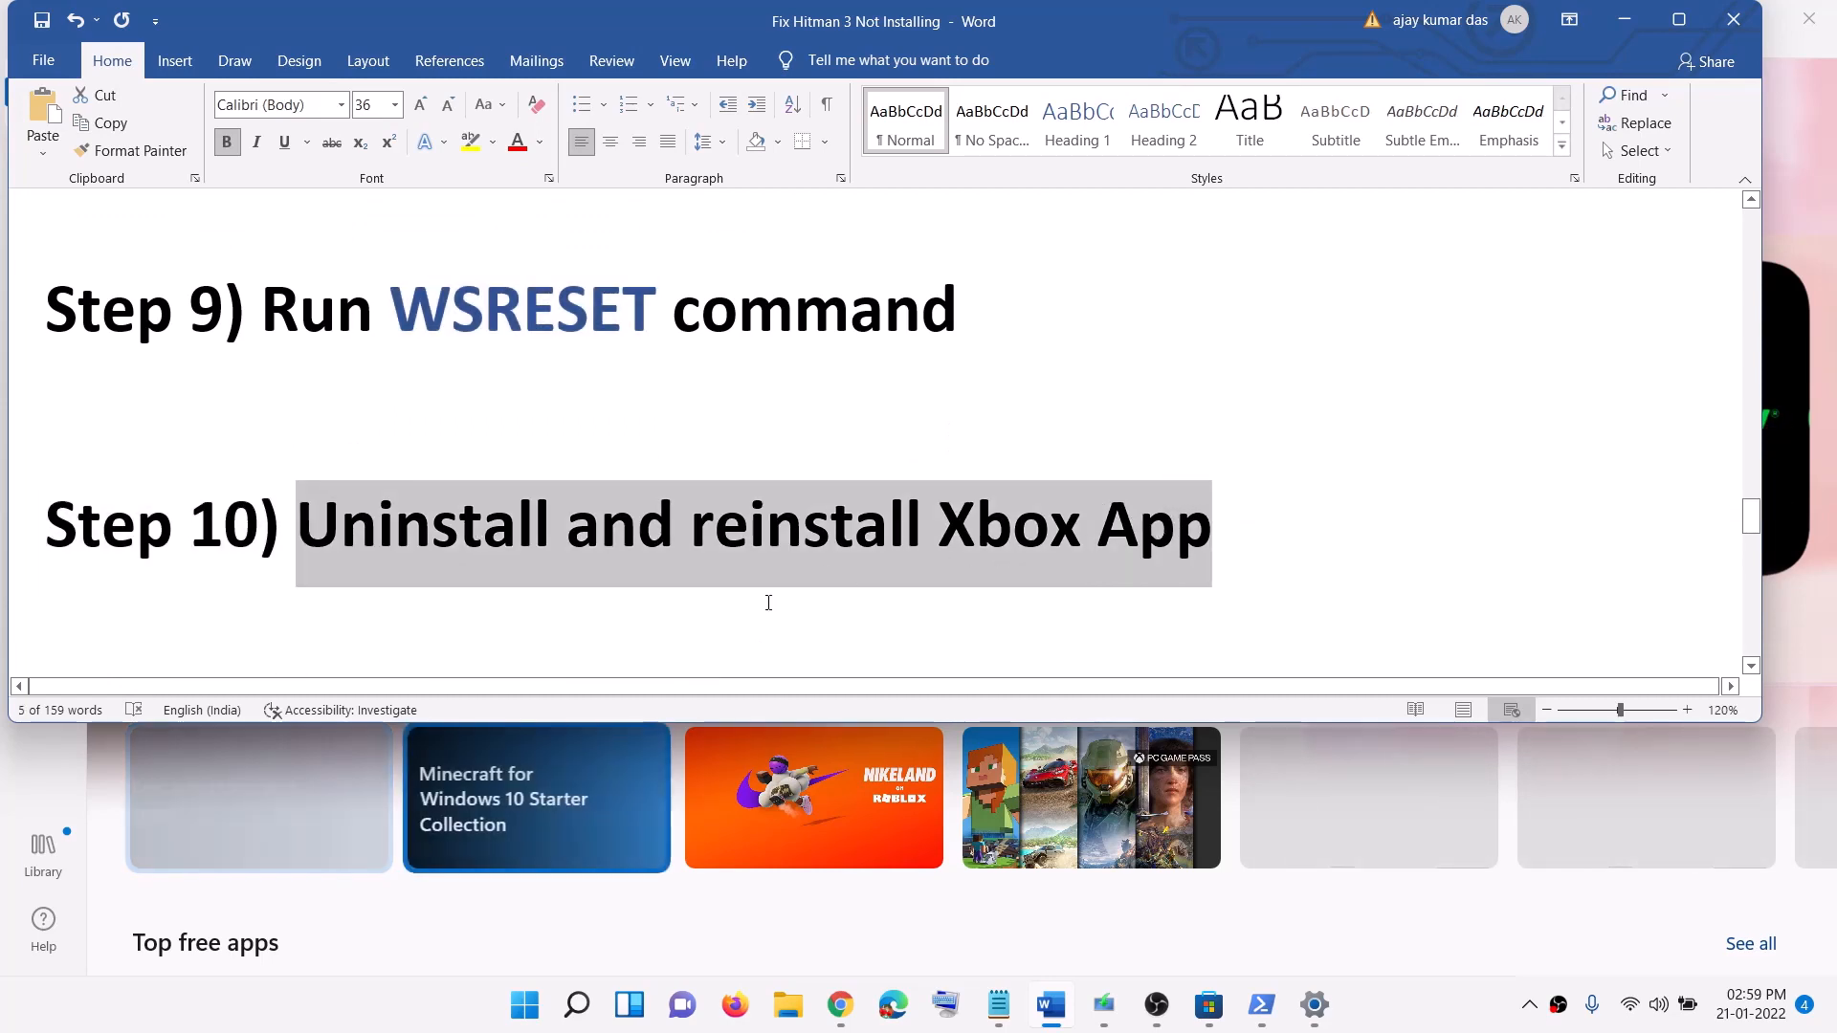
- Search Windows for "xbox" to find the installed Xbox app
{"action": "left_click", "coordinate": [522, 1012]}
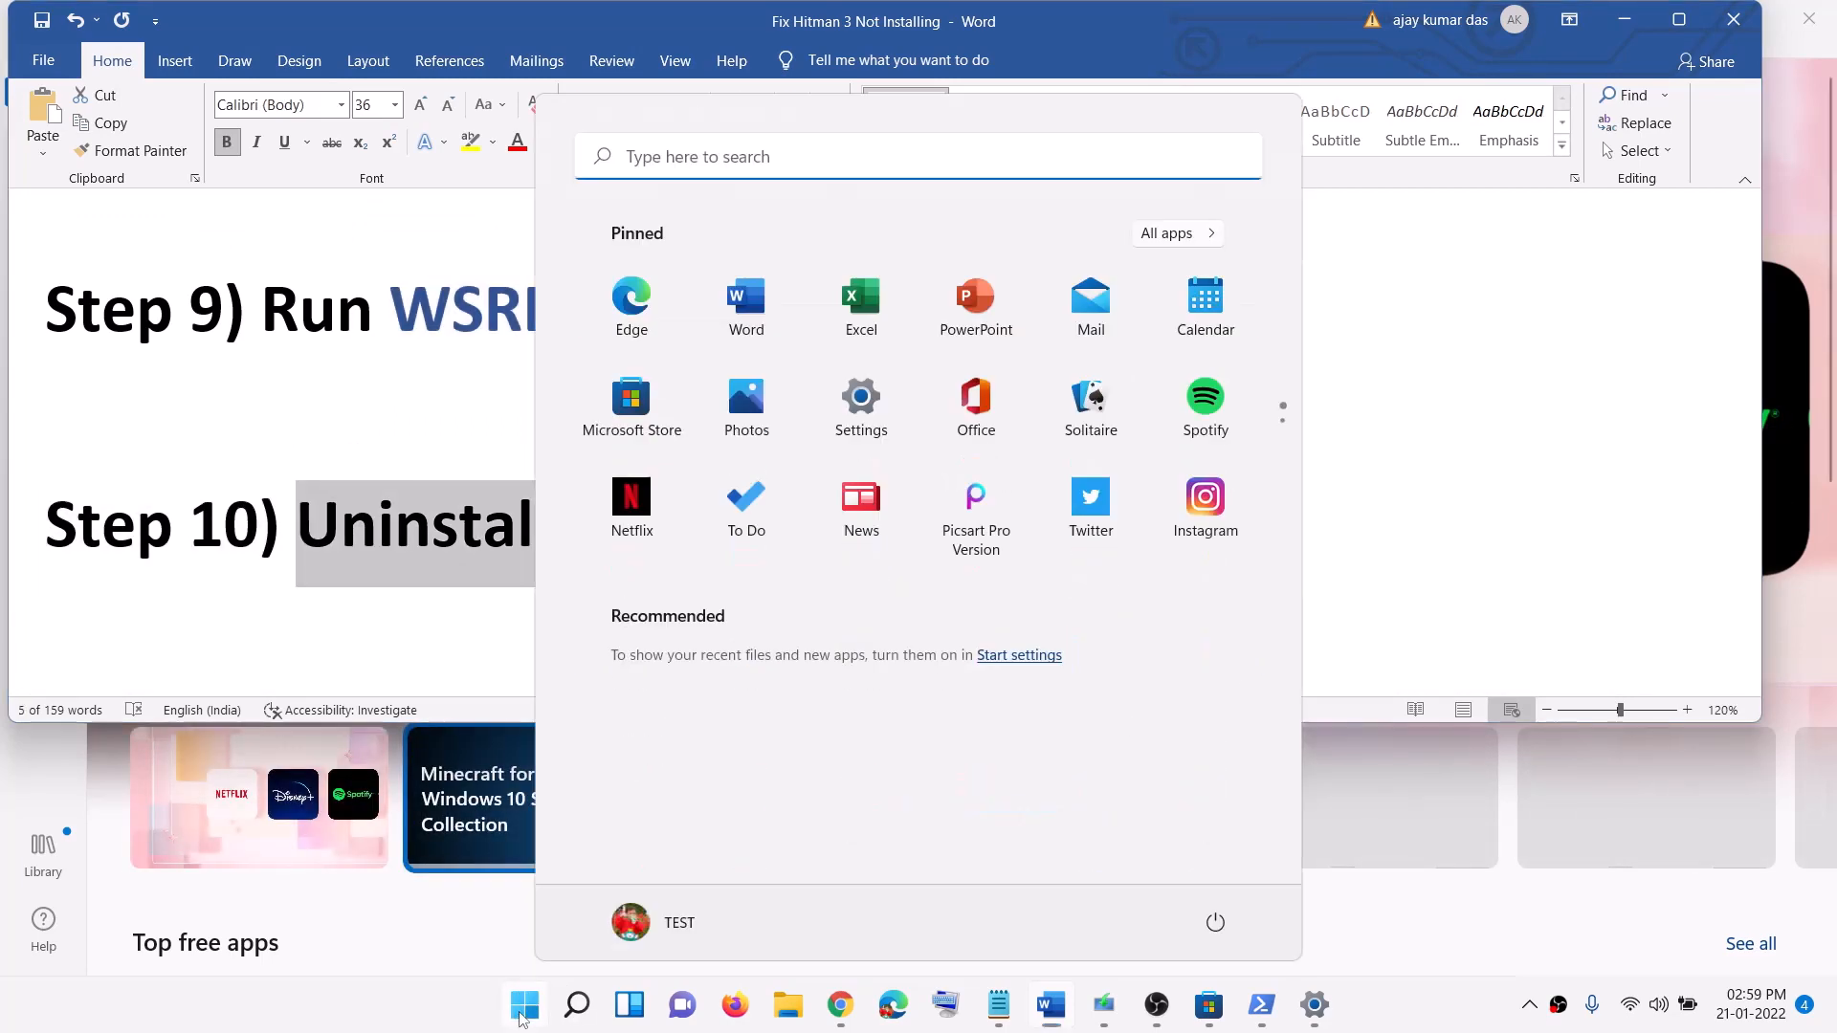
{"action": "type", "text": "xbo"}
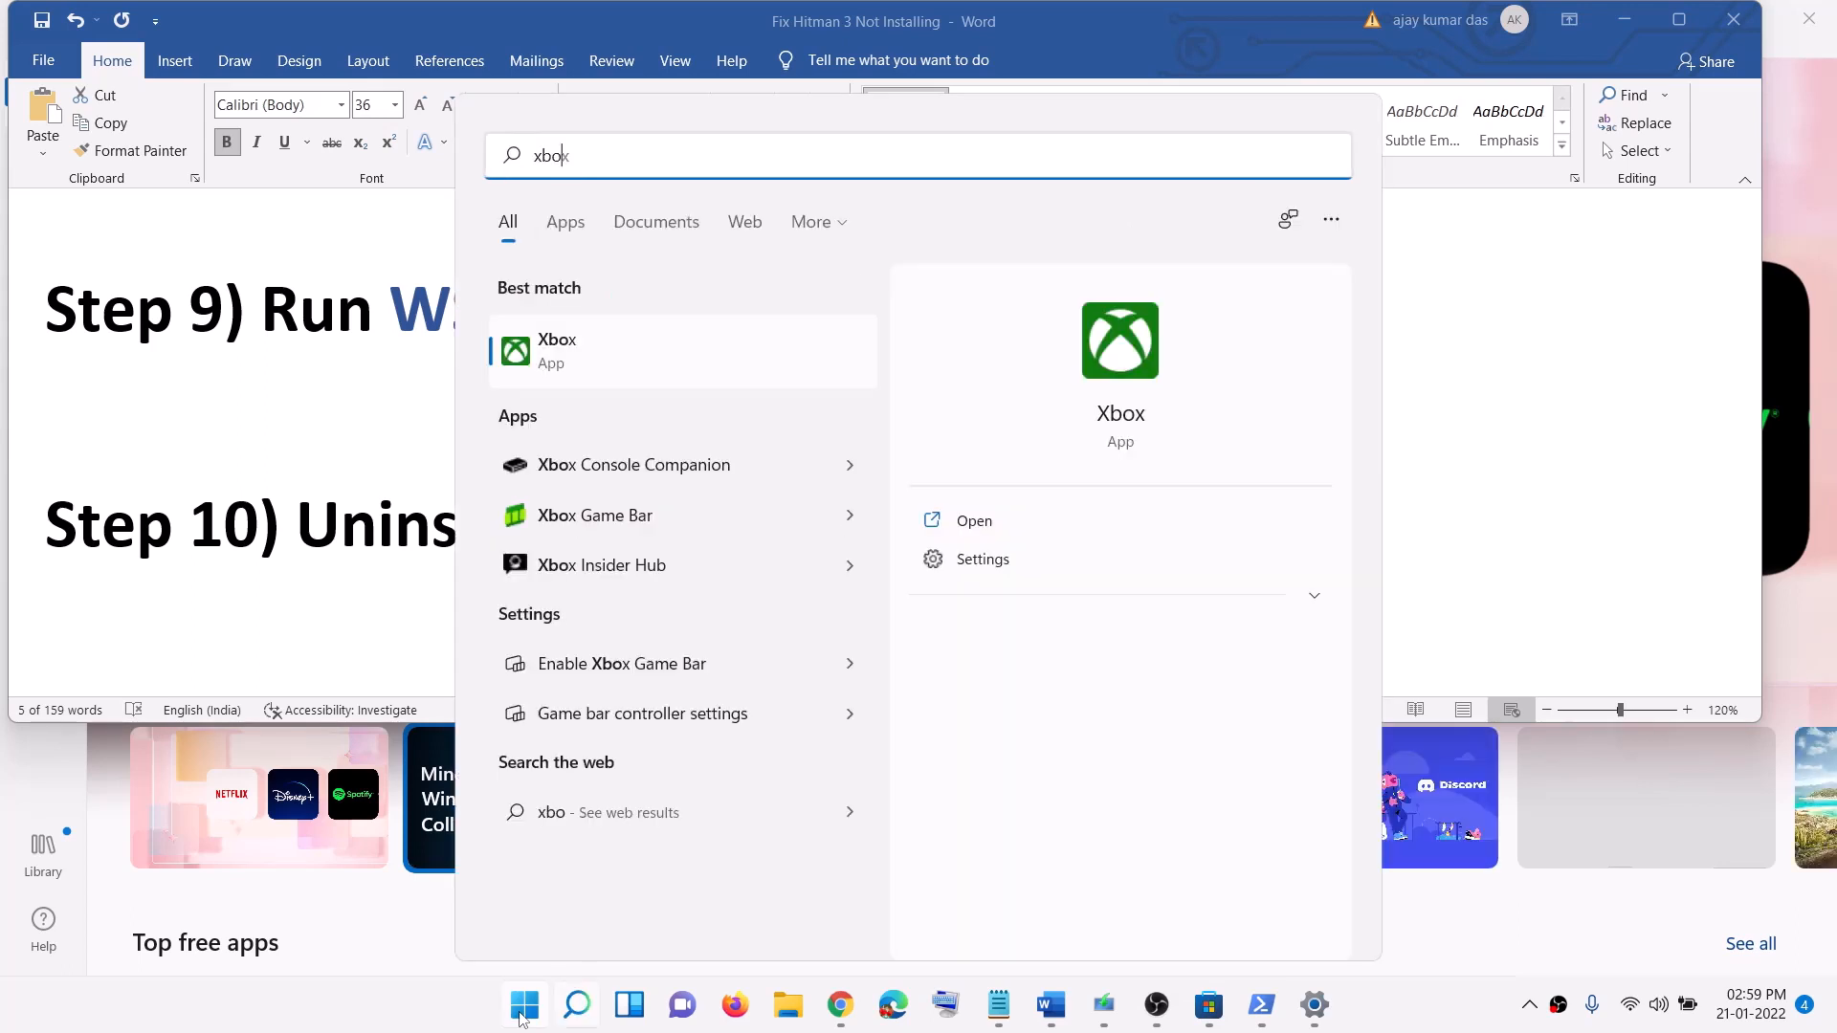
{"action": "type", "text": "x"}
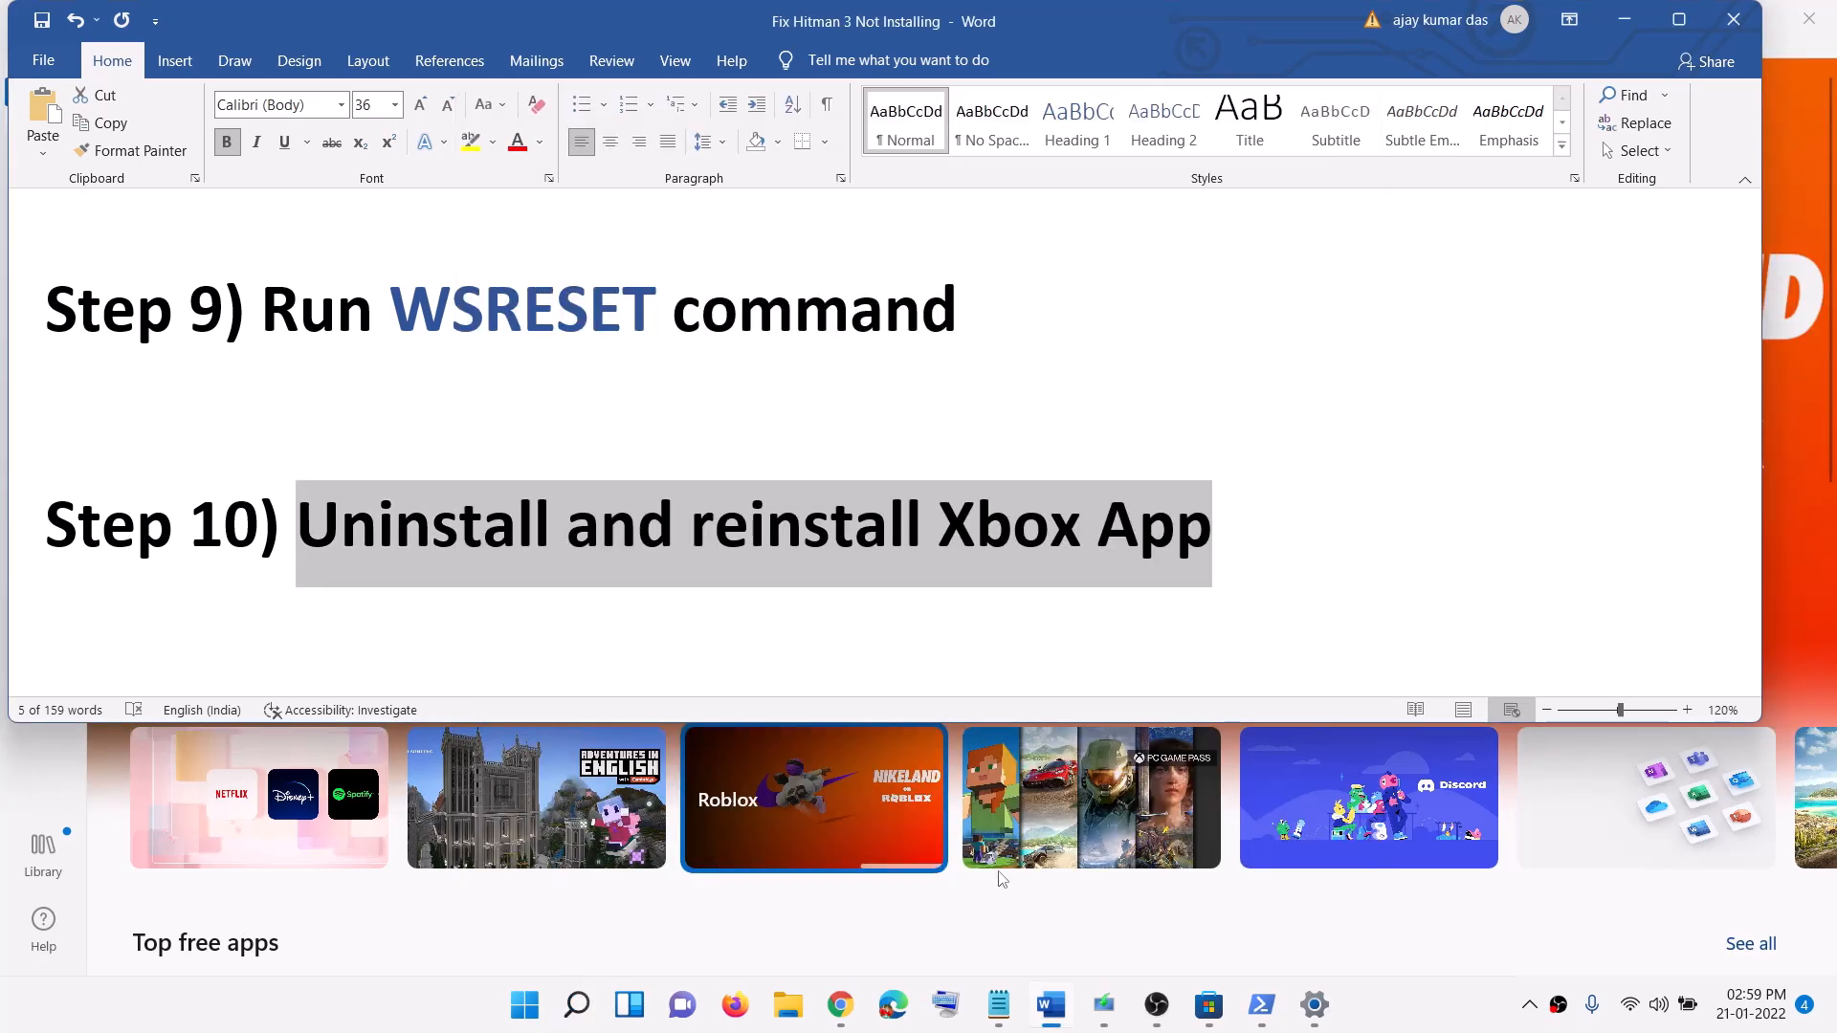
- Minimize the notes, search Microsoft Store for "xbox", and open the Xbox app's product page
{"action": "left_click", "coordinate": [1624, 19]}
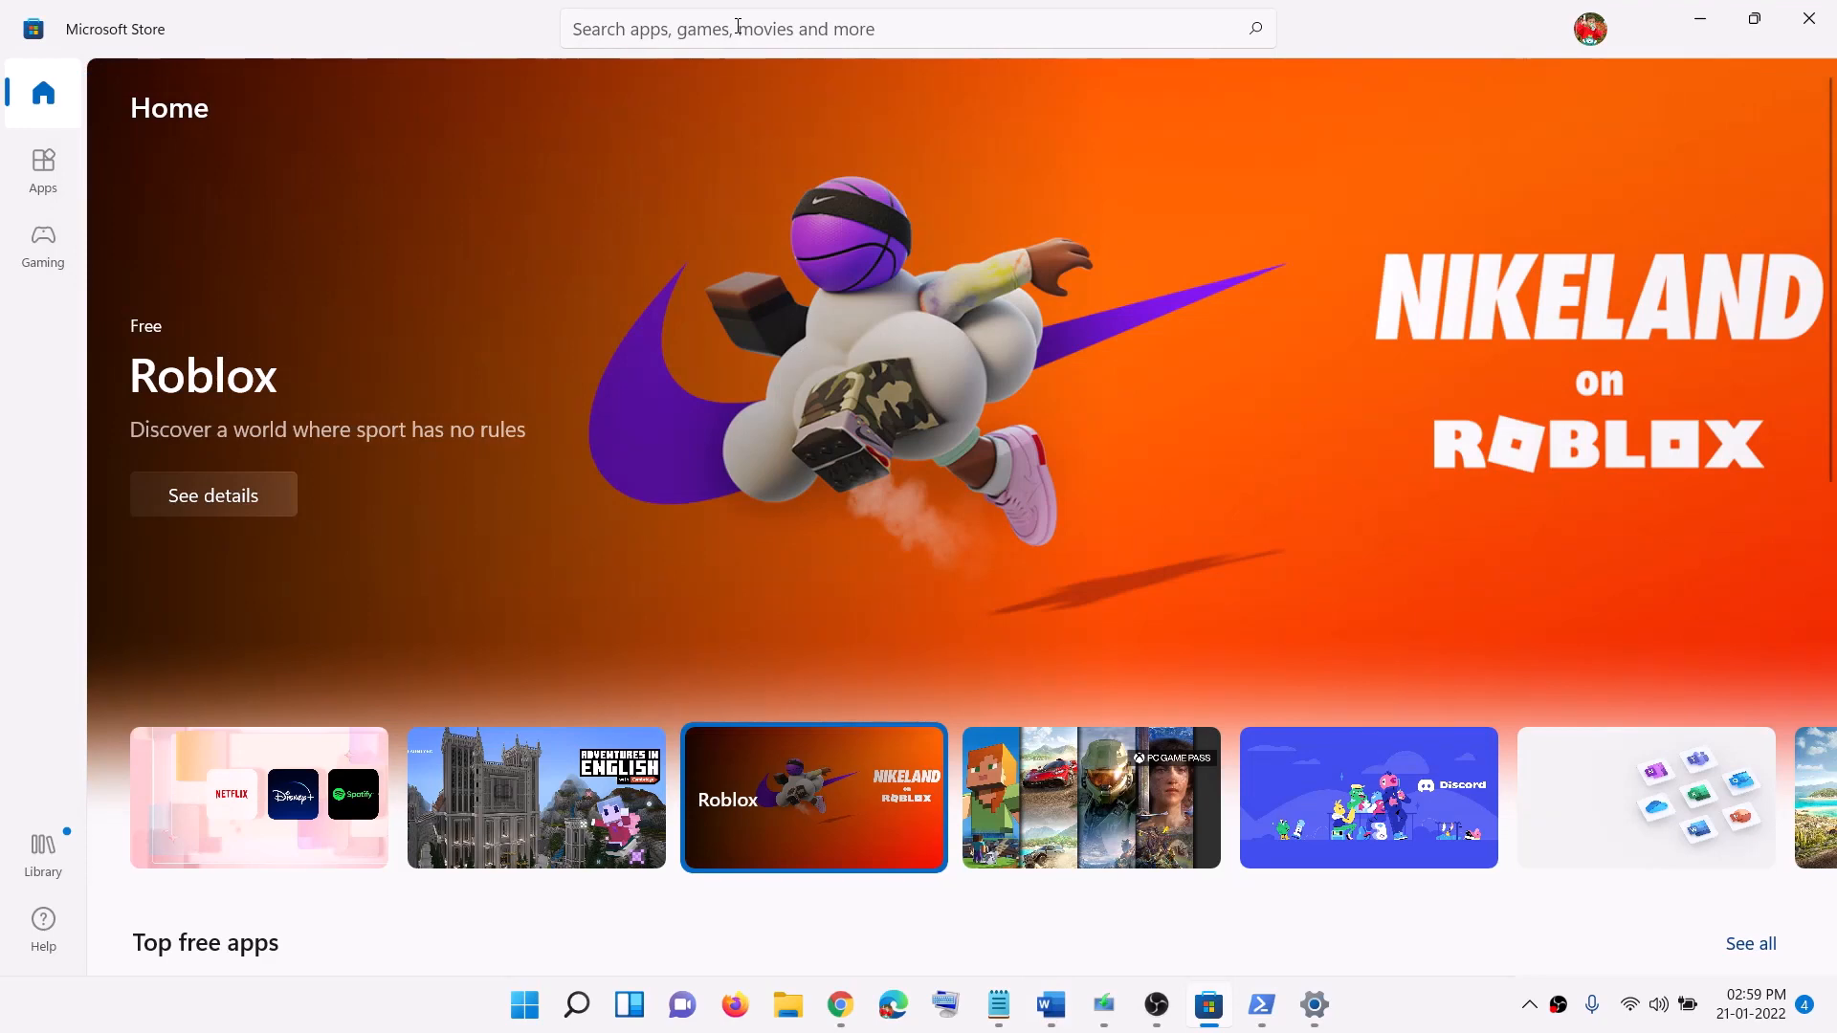
{"action": "left_click", "coordinate": [738, 25]}
{"action": "type", "text": "xbo"}
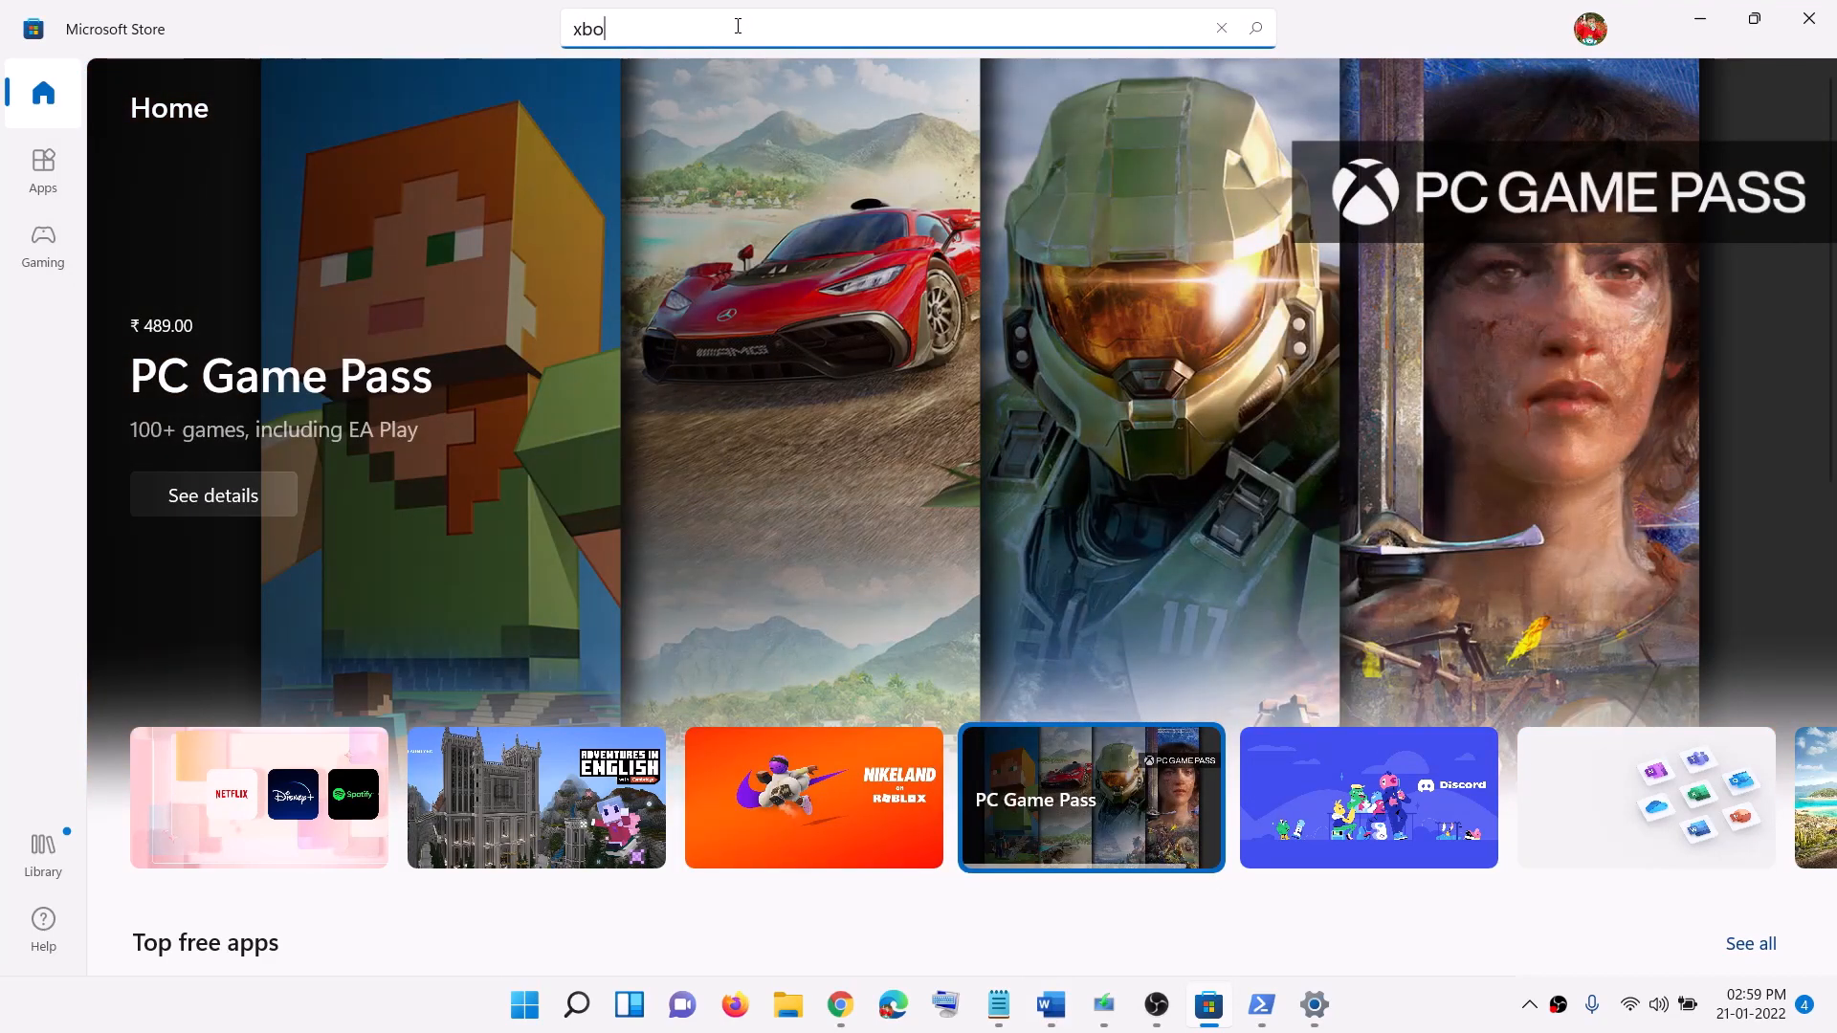
{"action": "type", "text": "x"}
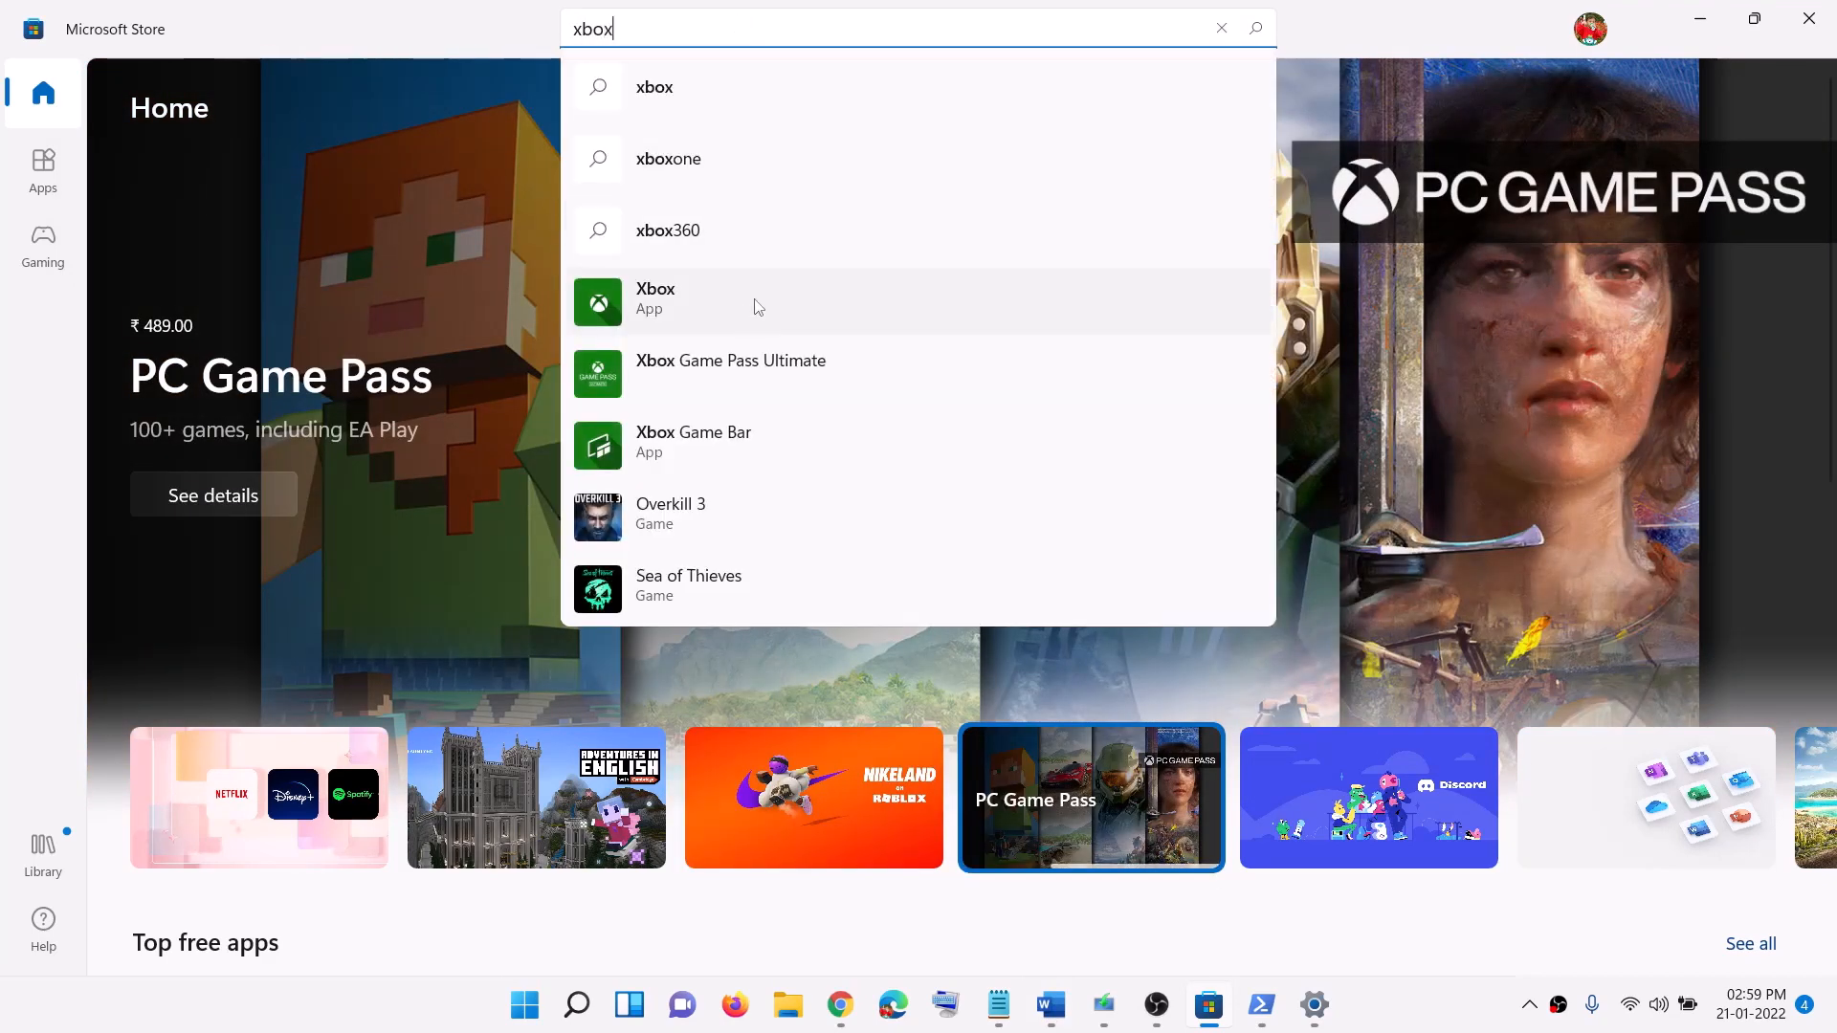
{"action": "left_click", "coordinate": [755, 307]}
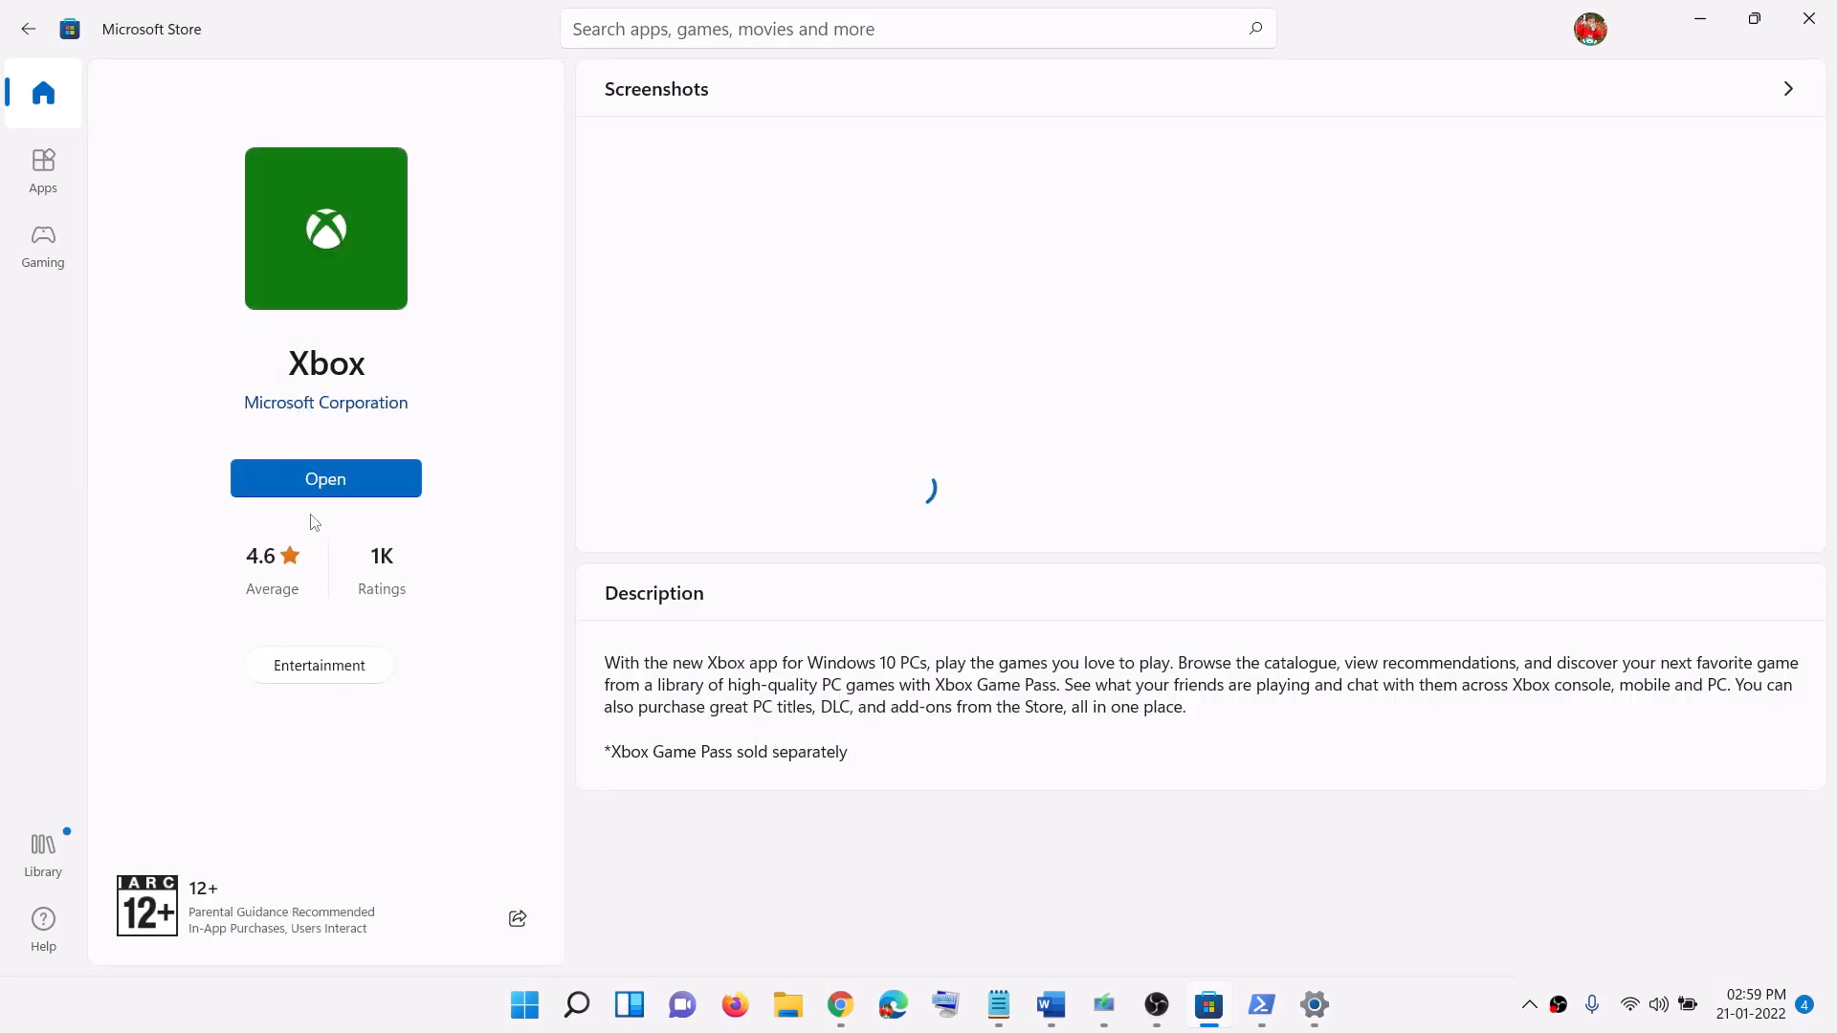
- Switch to the Word notes and highlight the WpSystem and WindowsApps folder names in Step 11
{"action": "left_click", "coordinate": [1050, 1004]}
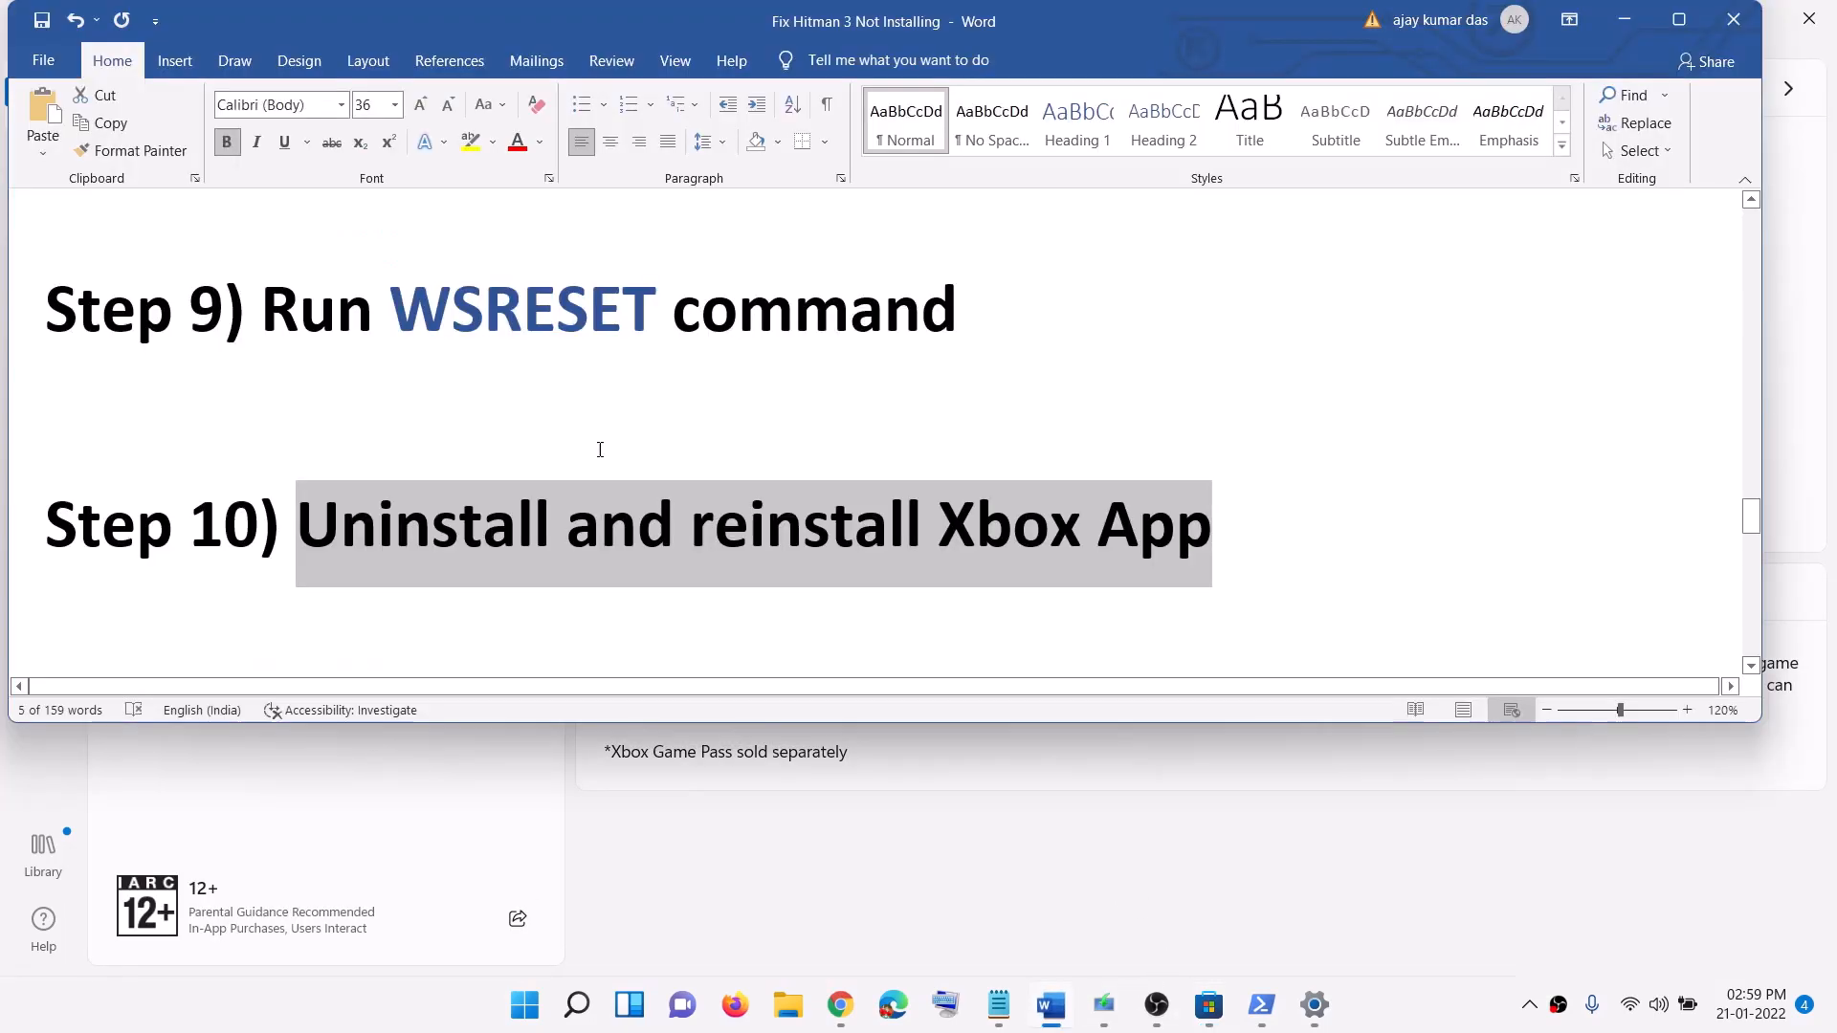
{"action": "scroll", "coordinate": [612, 499], "scroll_direction": "down", "scroll_amount": 3}
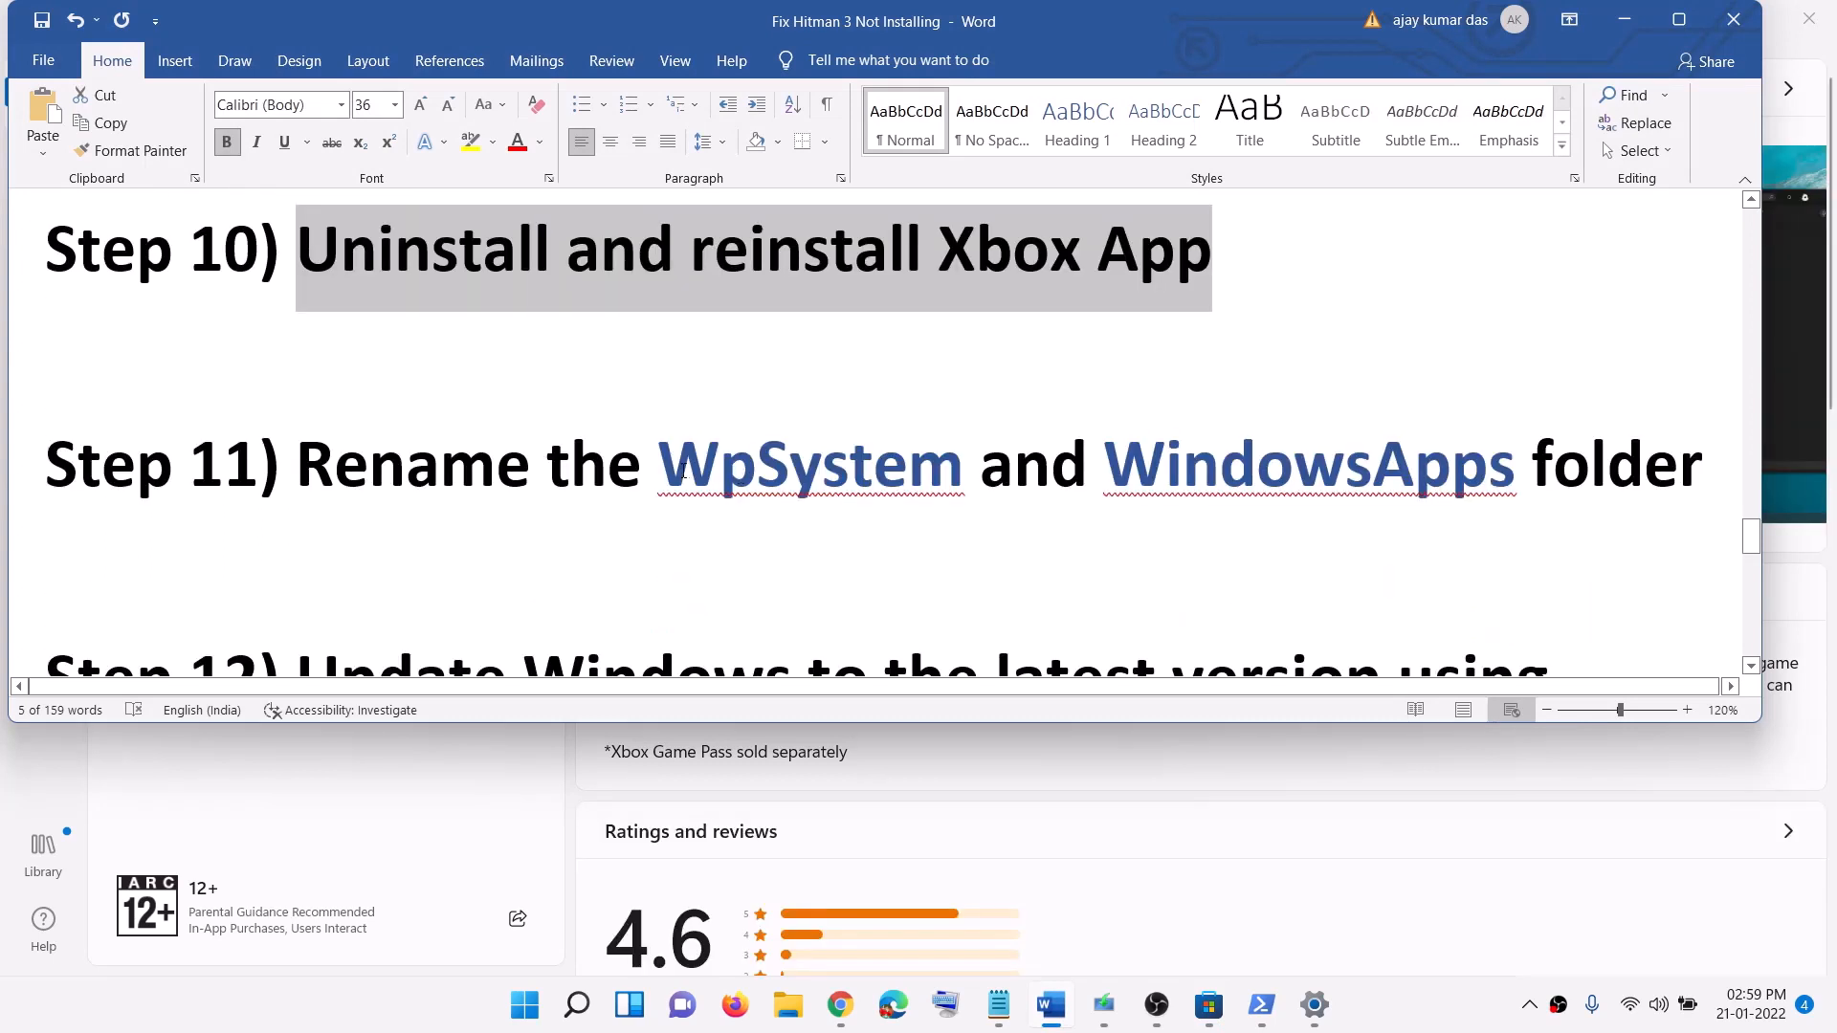
{"action": "left_click_drag", "start_coordinate": [660, 468], "coordinate": [909, 456]}
{"action": "left_click_drag", "start_coordinate": [1106, 464], "coordinate": [1555, 465]}
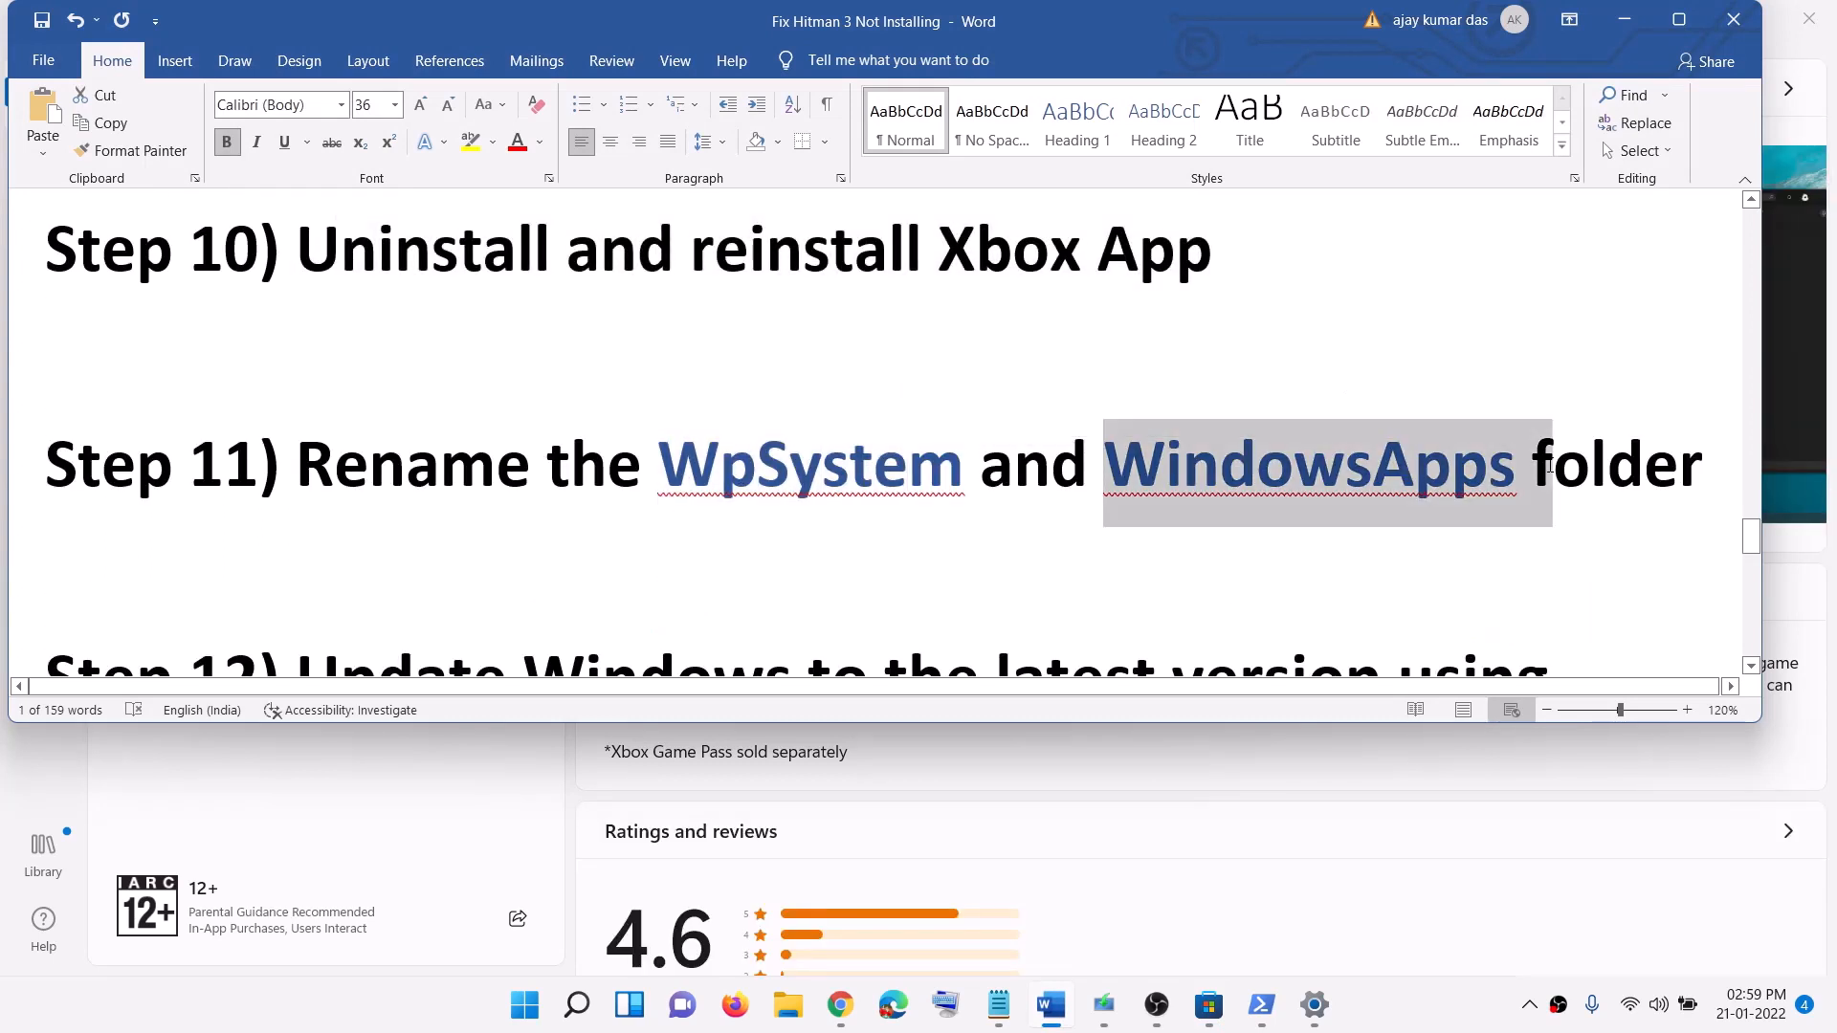
- Open File Explorer and go to the New Volume (D:) drive
{"action": "left_click", "coordinate": [1392, 1008]}
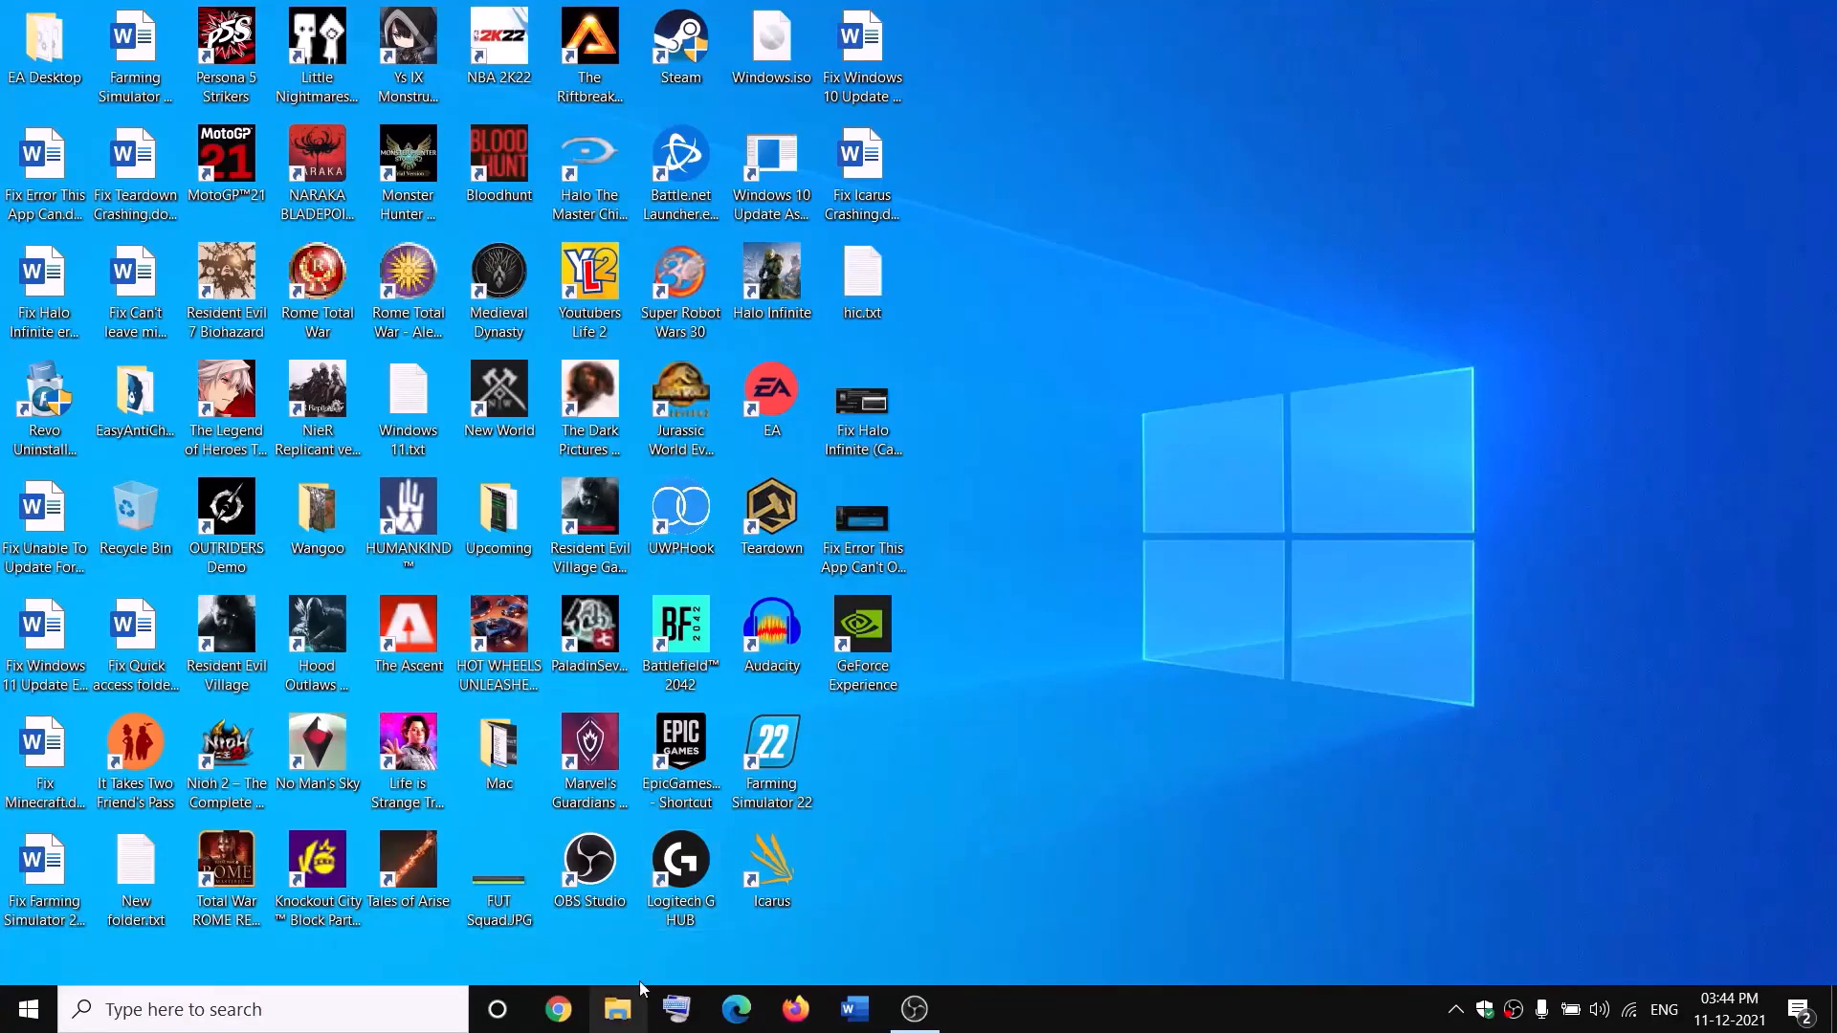
{"action": "left_click", "coordinate": [618, 1009]}
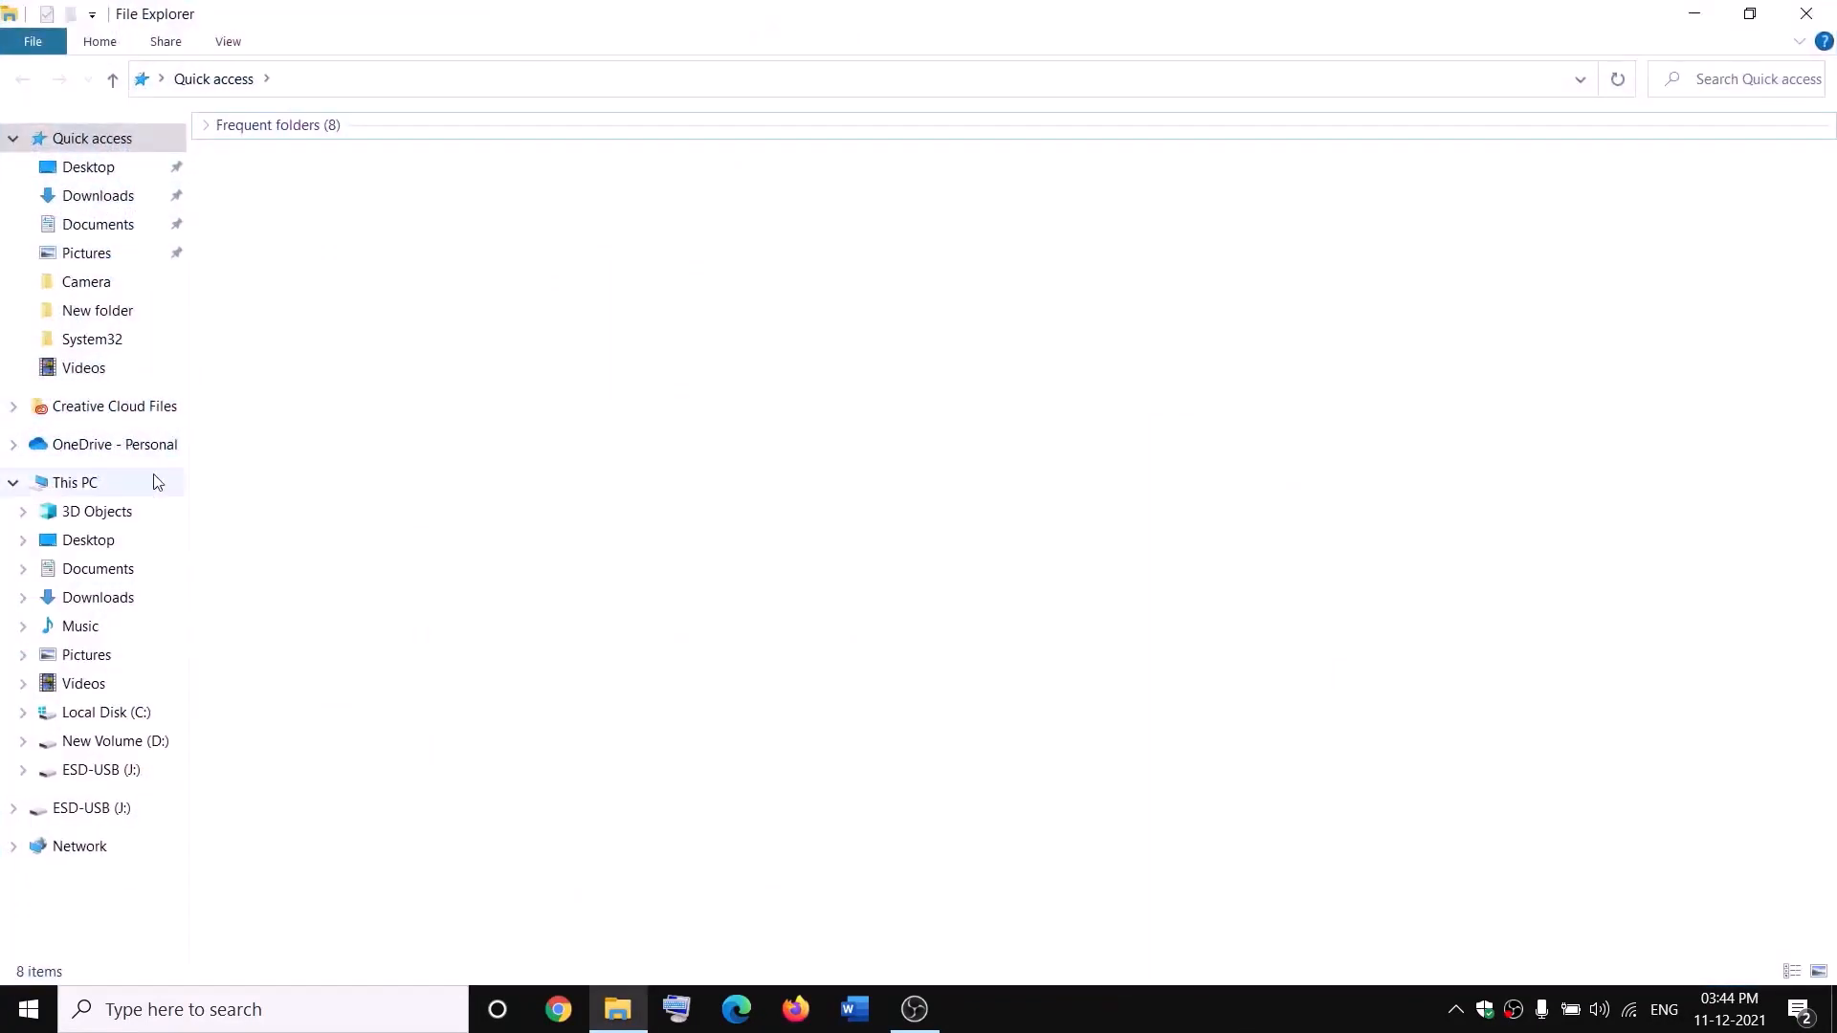
{"action": "left_click", "coordinate": [152, 478]}
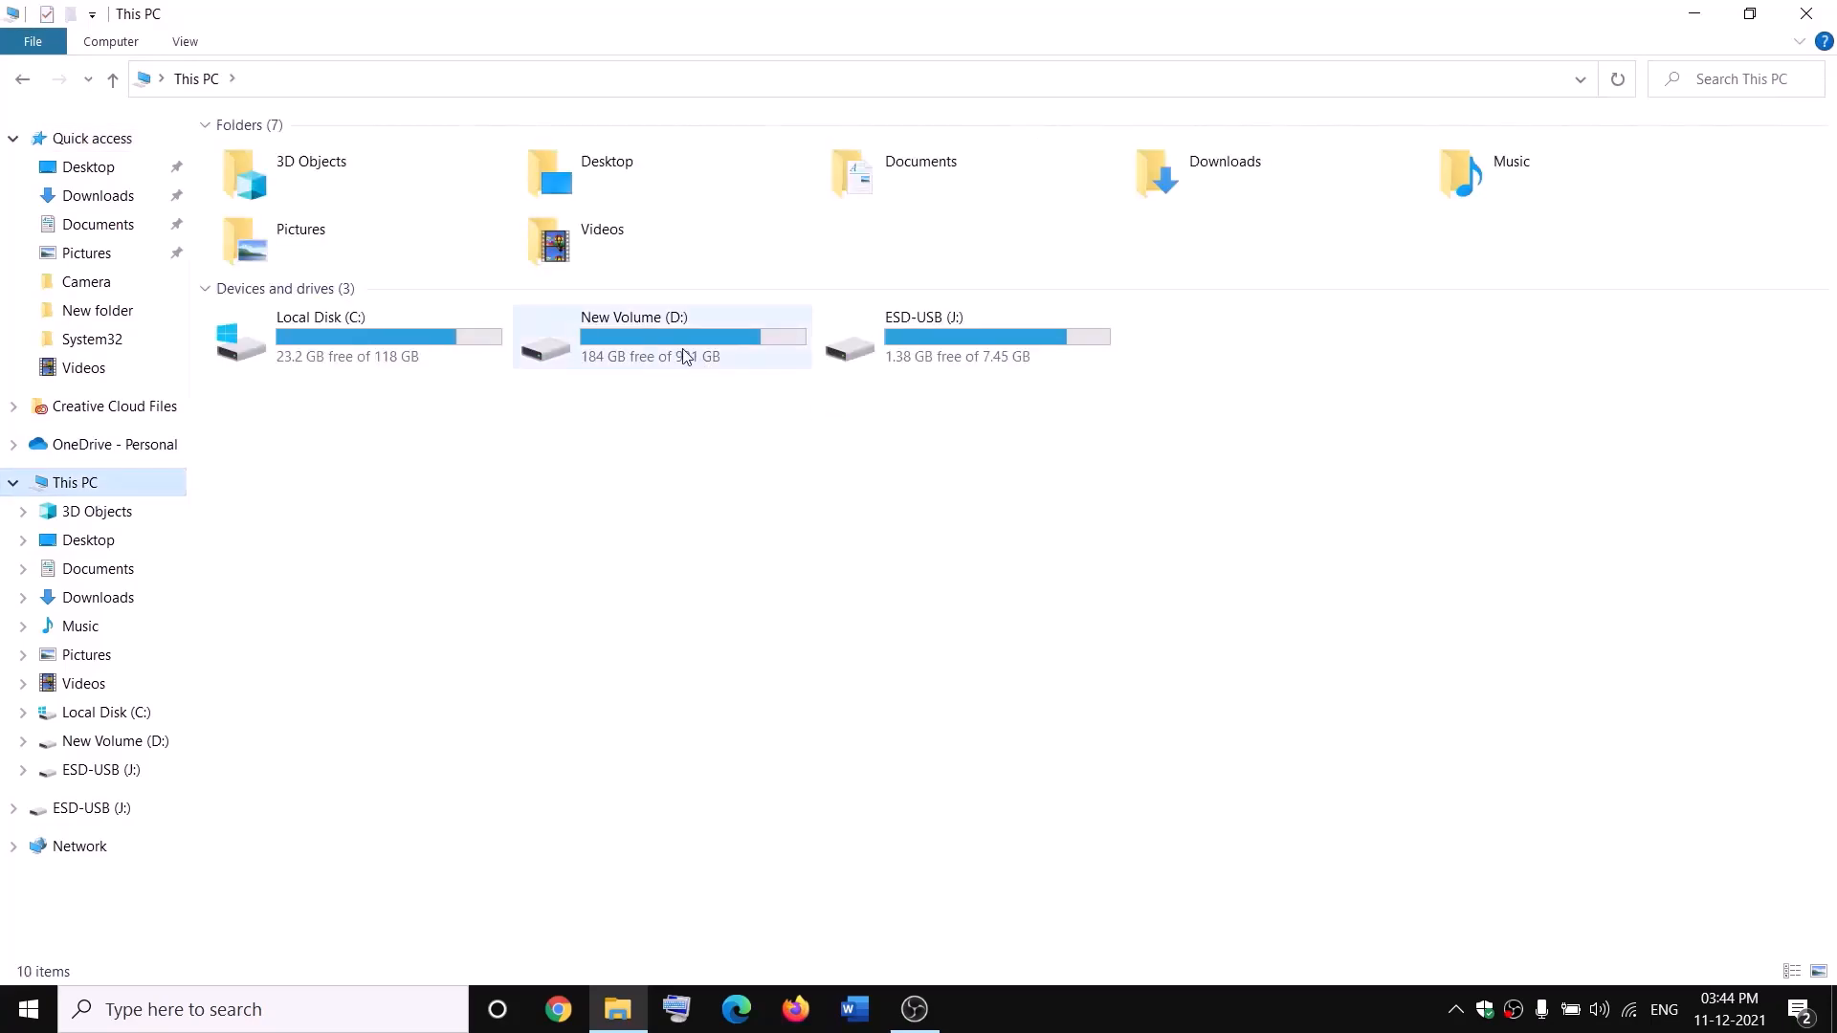
{"action": "double_click", "coordinate": [685, 356]}
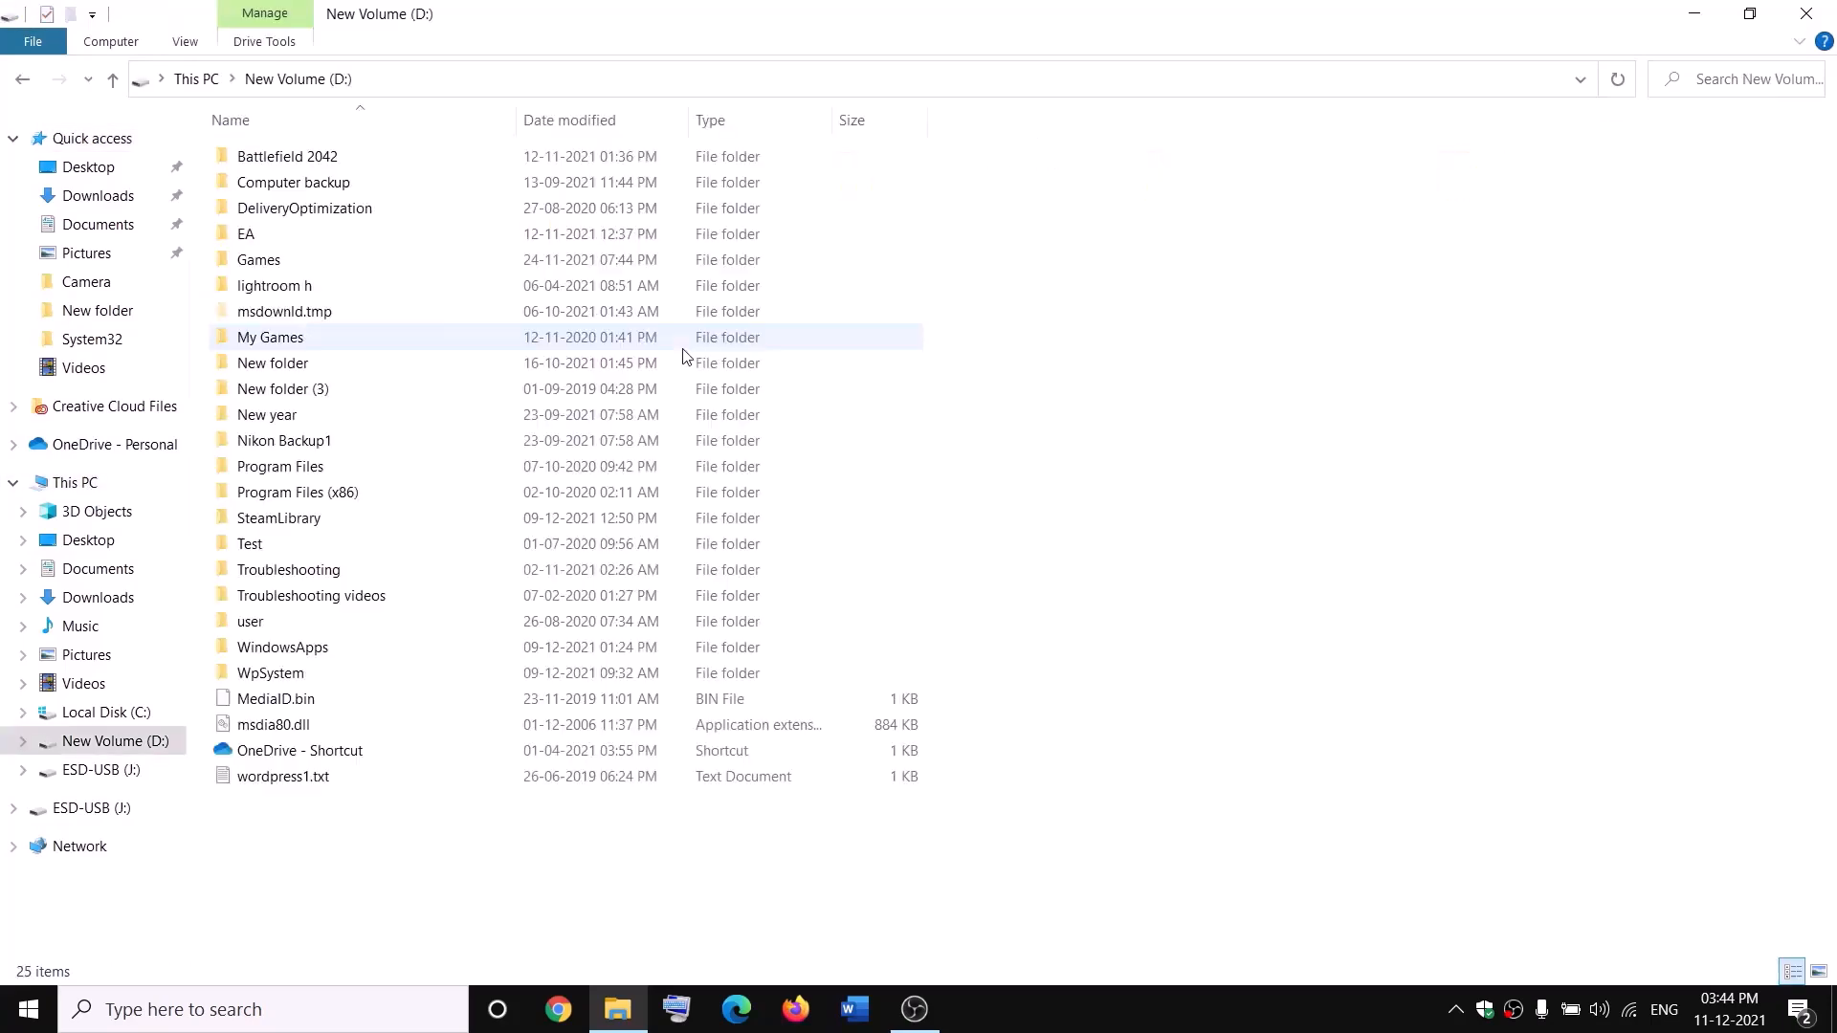
{"action": "left_click", "coordinate": [292, 675]}
{"action": "right_click", "coordinate": [284, 676]}
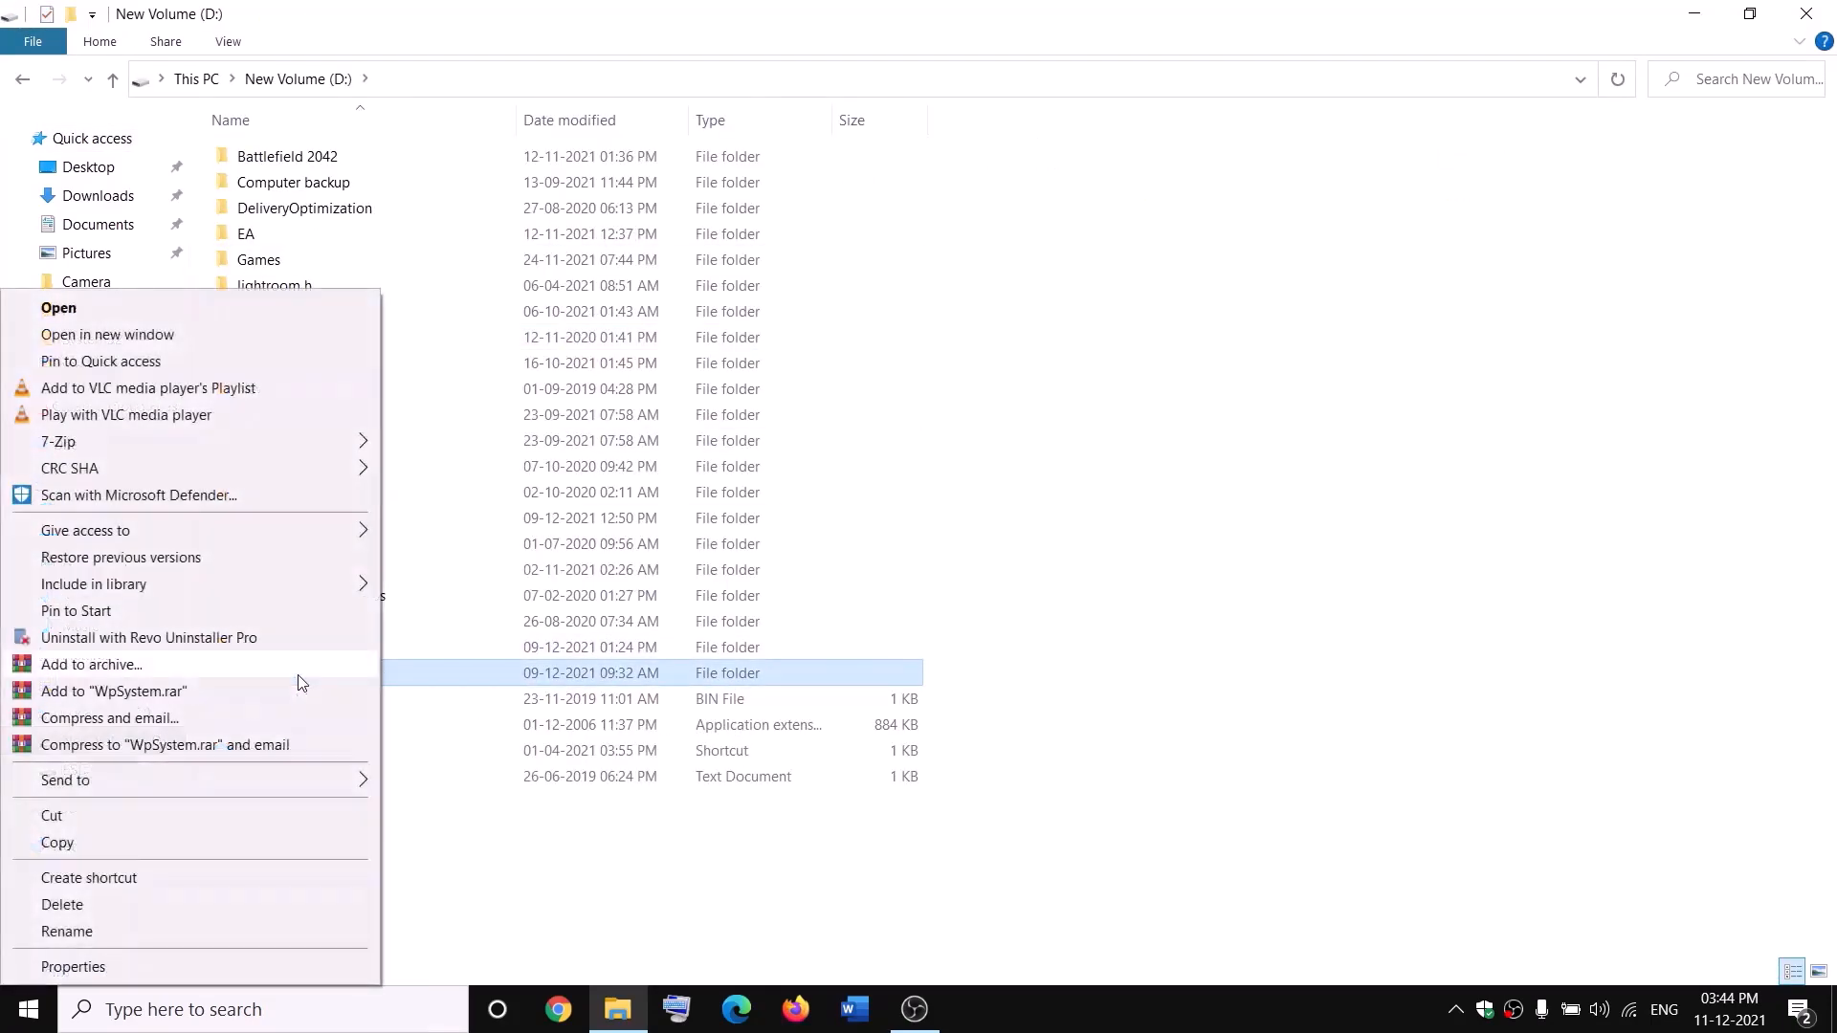
{"action": "left_click", "coordinate": [581, 874]}
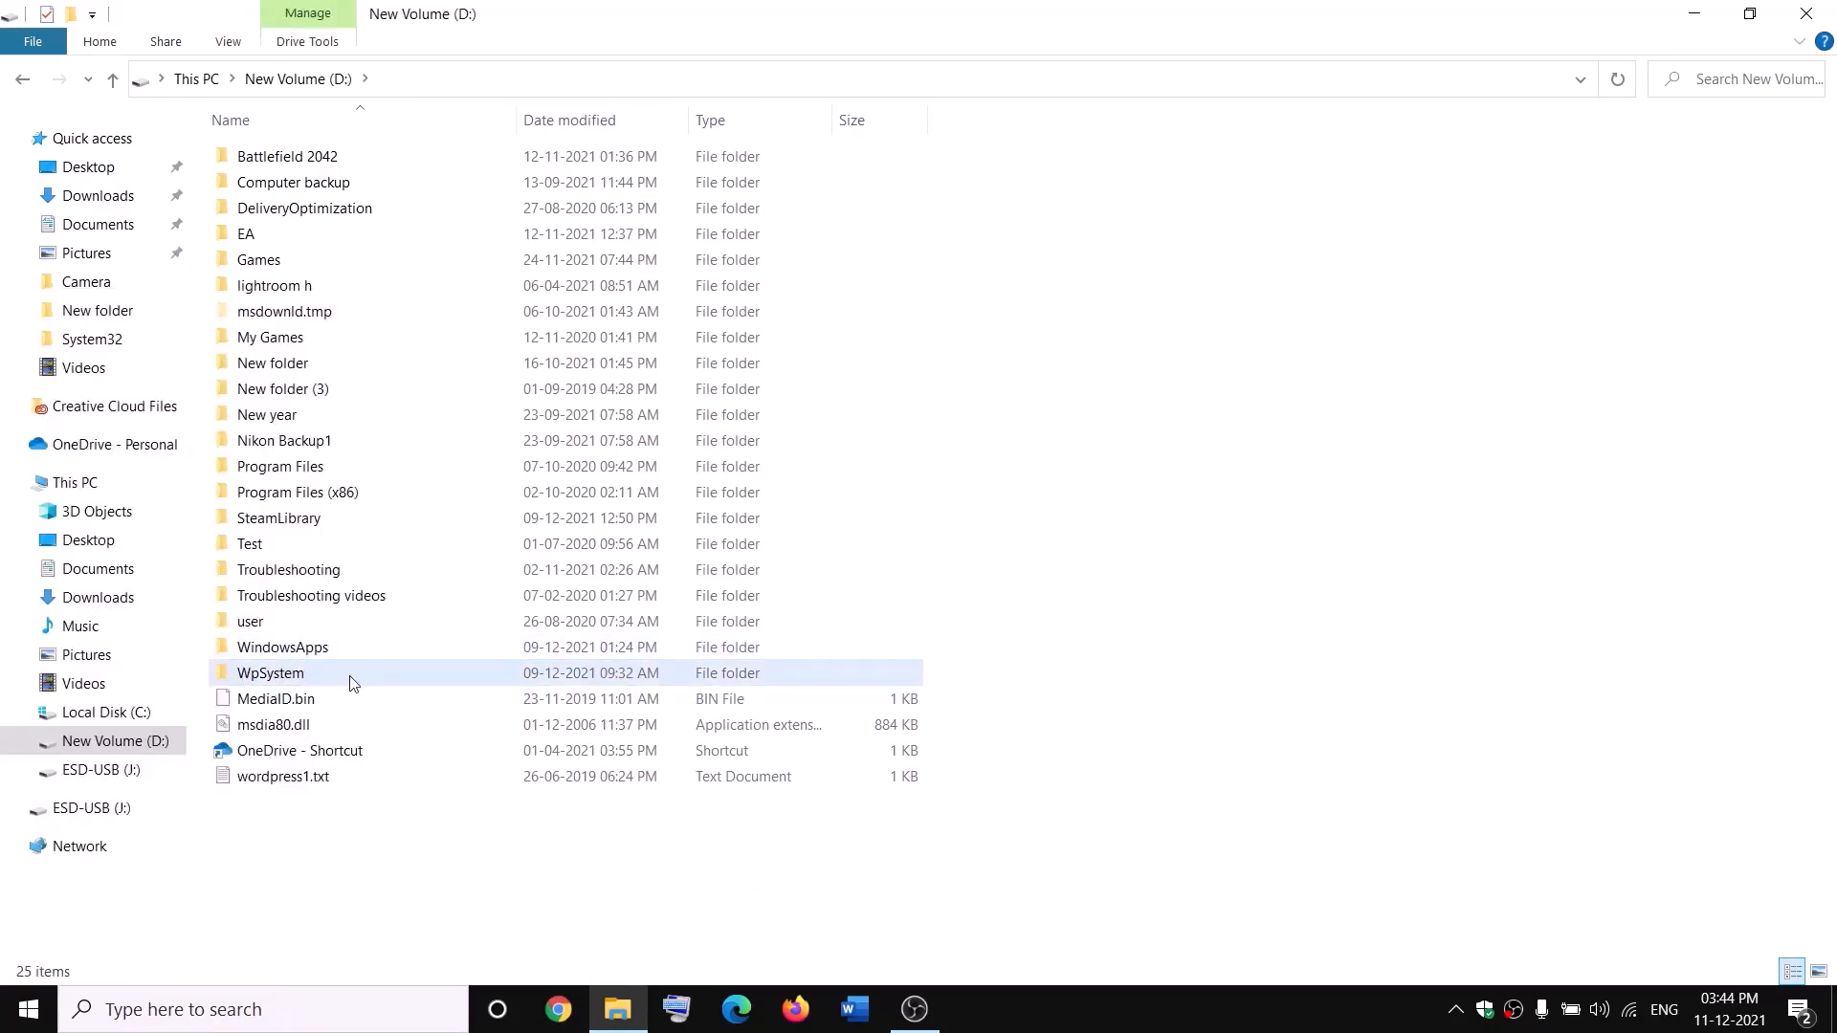
- Open the WpSystem folder's properties and bring up its advanced security settings
{"action": "right_click", "coordinate": [271, 677]}
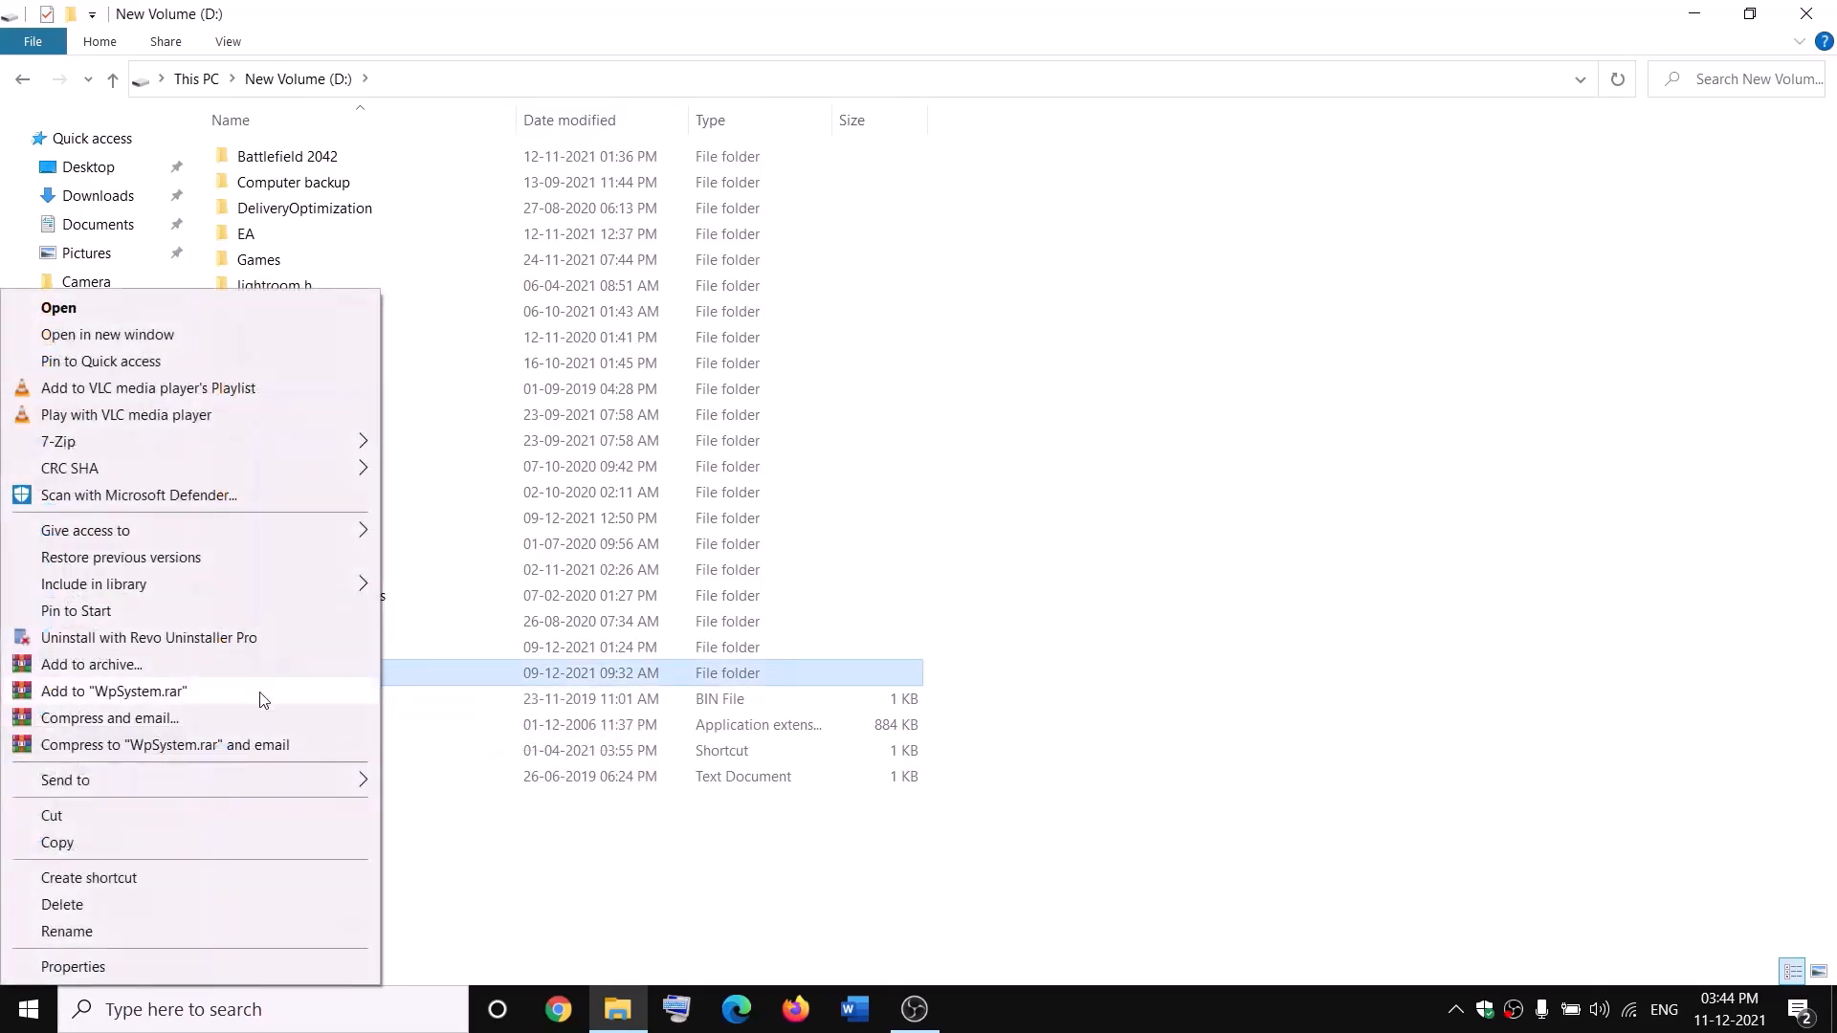
{"action": "left_click", "coordinate": [74, 968]}
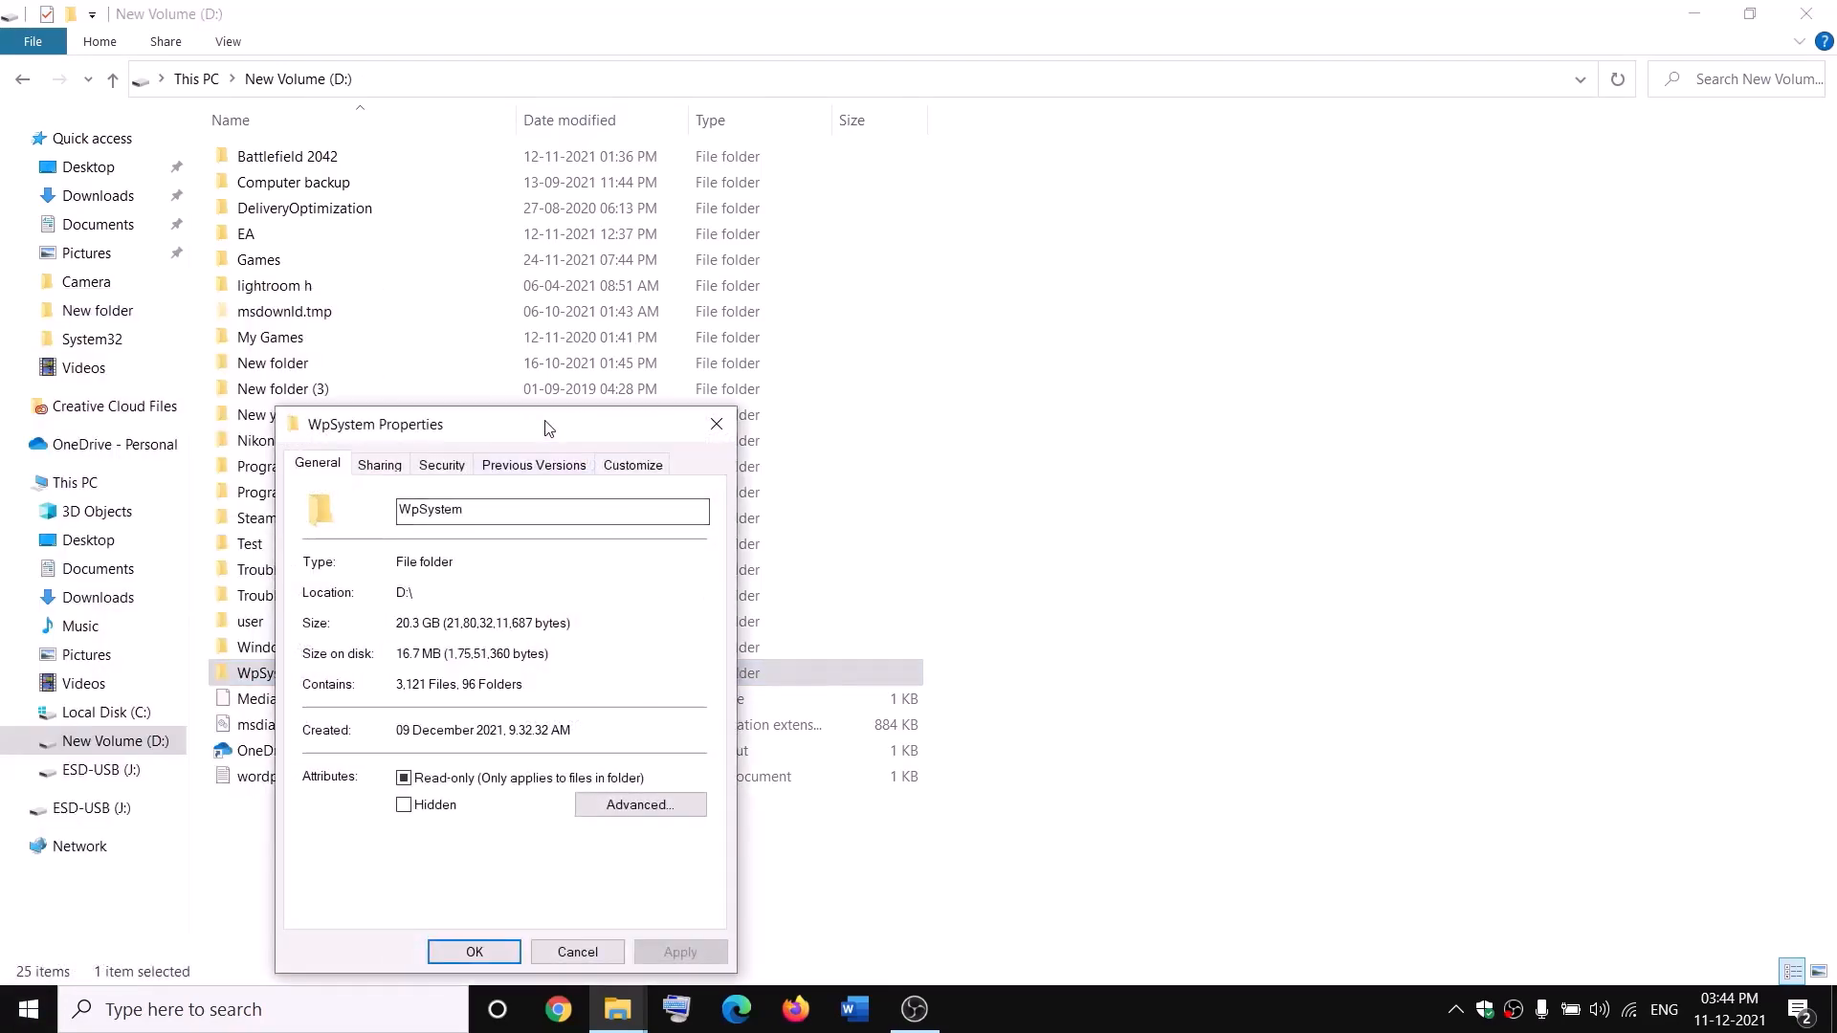
{"action": "left_click_drag", "start_coordinate": [536, 423], "coordinate": [777, 279]}
{"action": "left_click", "coordinate": [682, 308]}
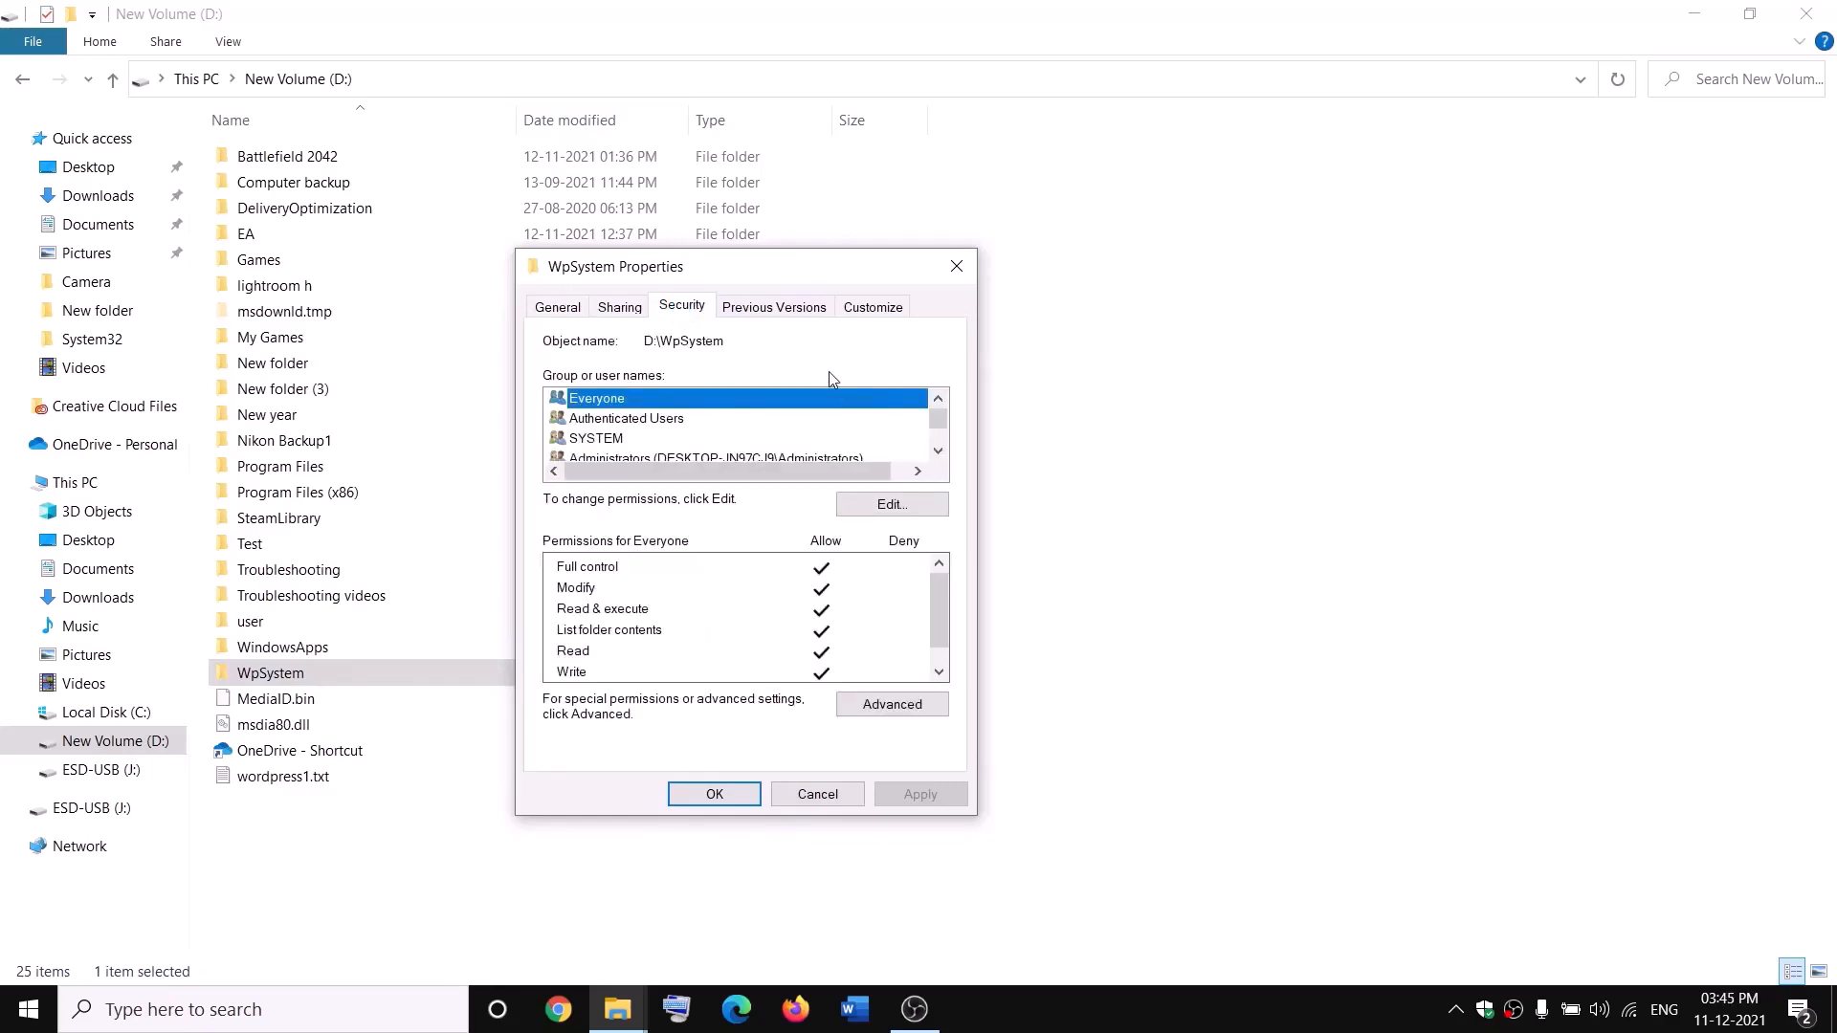
{"action": "left_click", "coordinate": [905, 704]}
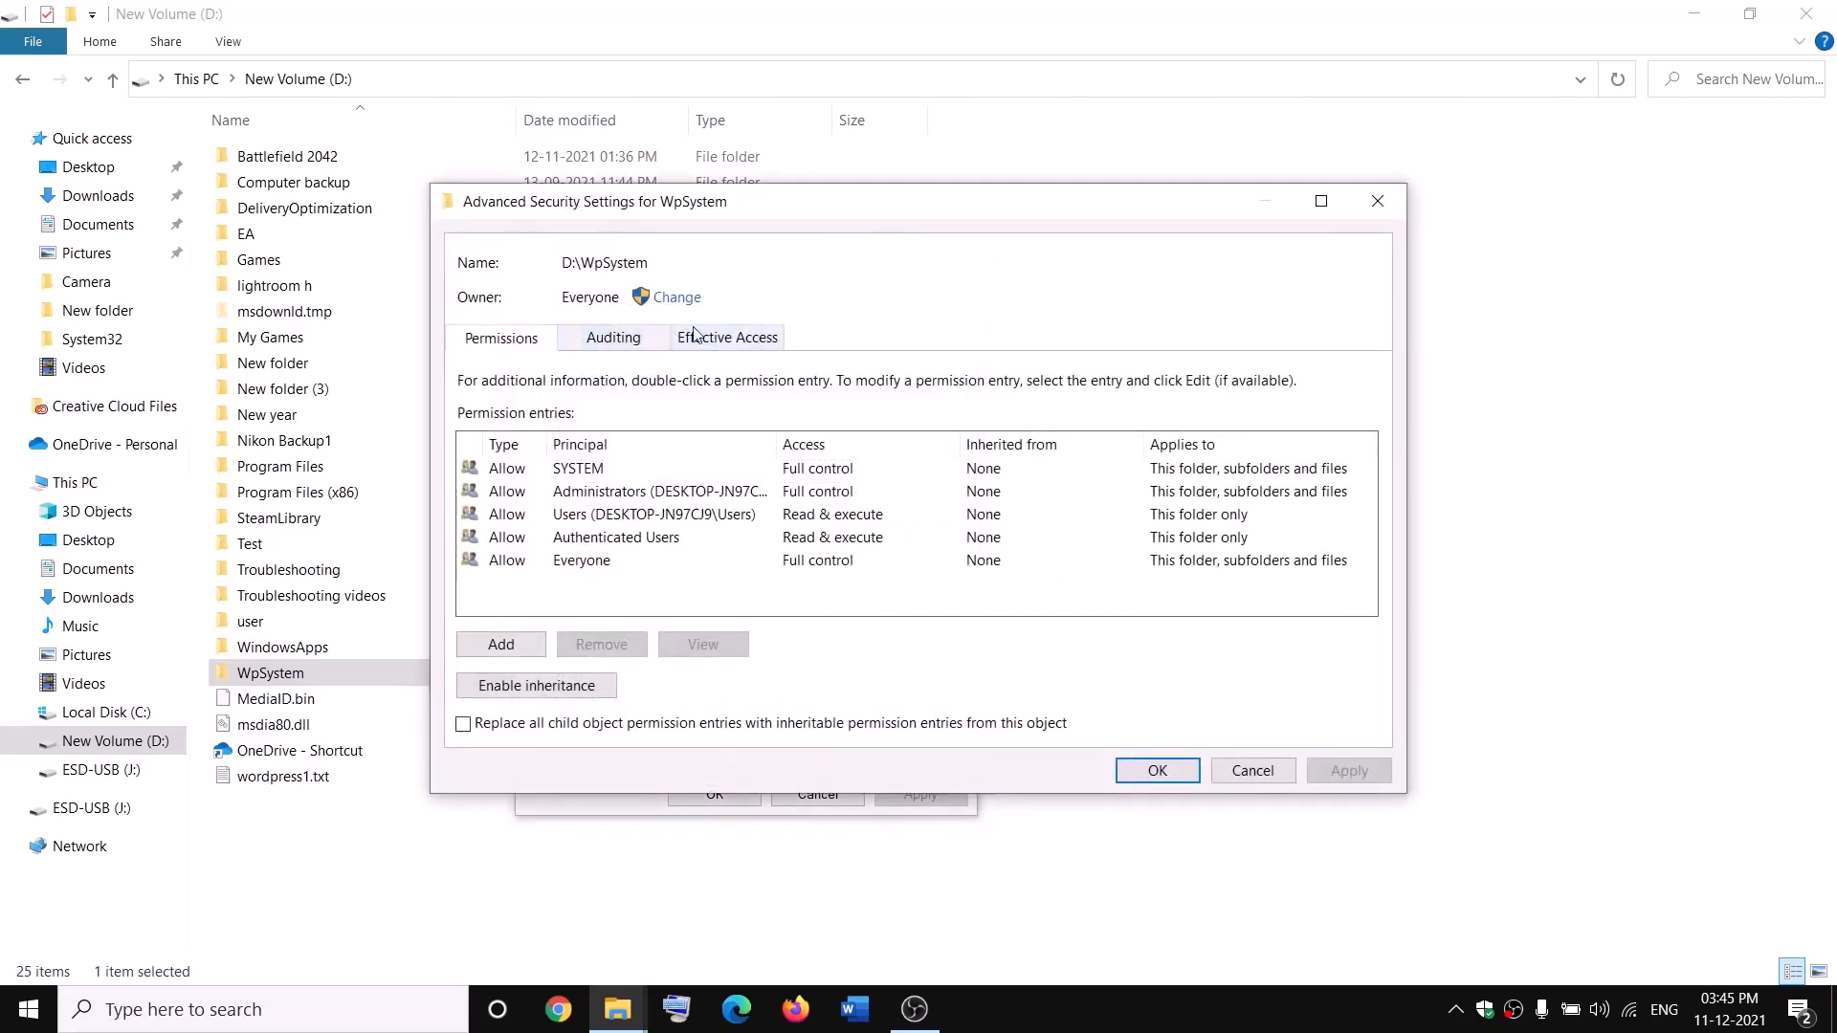
- Change the owner of the WpSystem folder to Everyone, checking the name before accepting it
{"action": "left_click", "coordinate": [677, 299]}
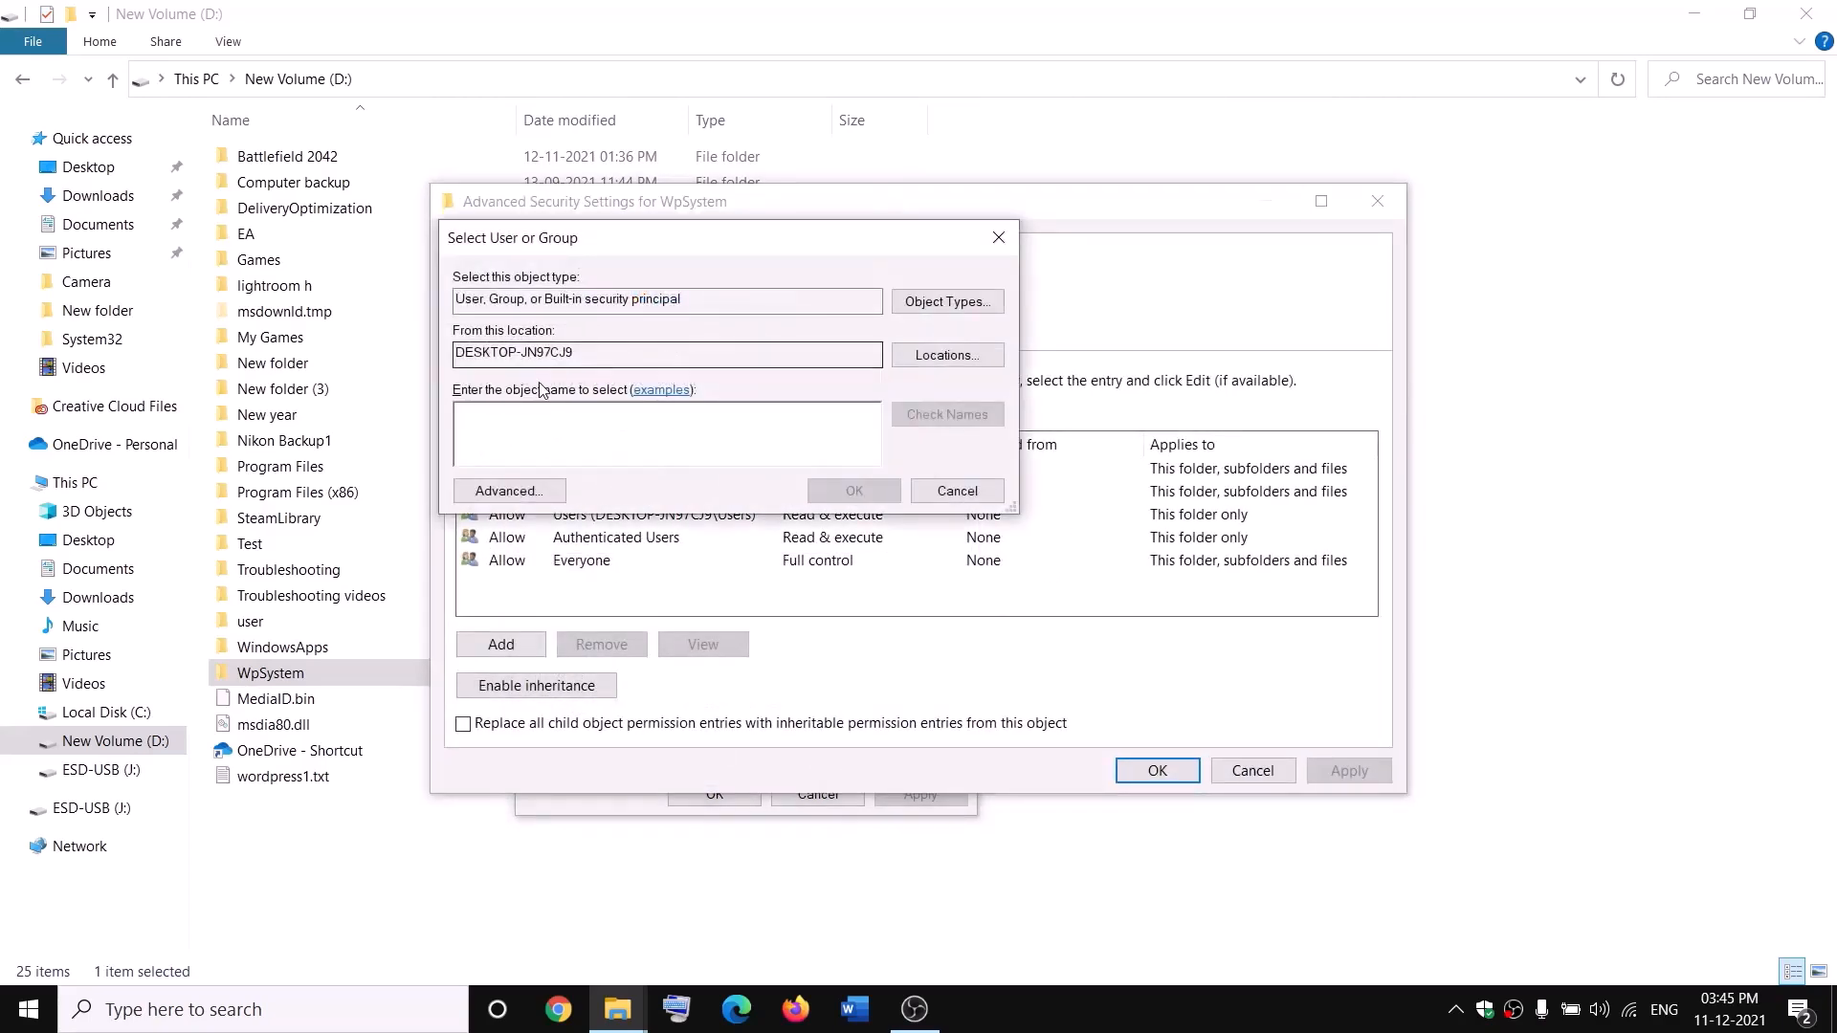
{"action": "type", "text": "a"}
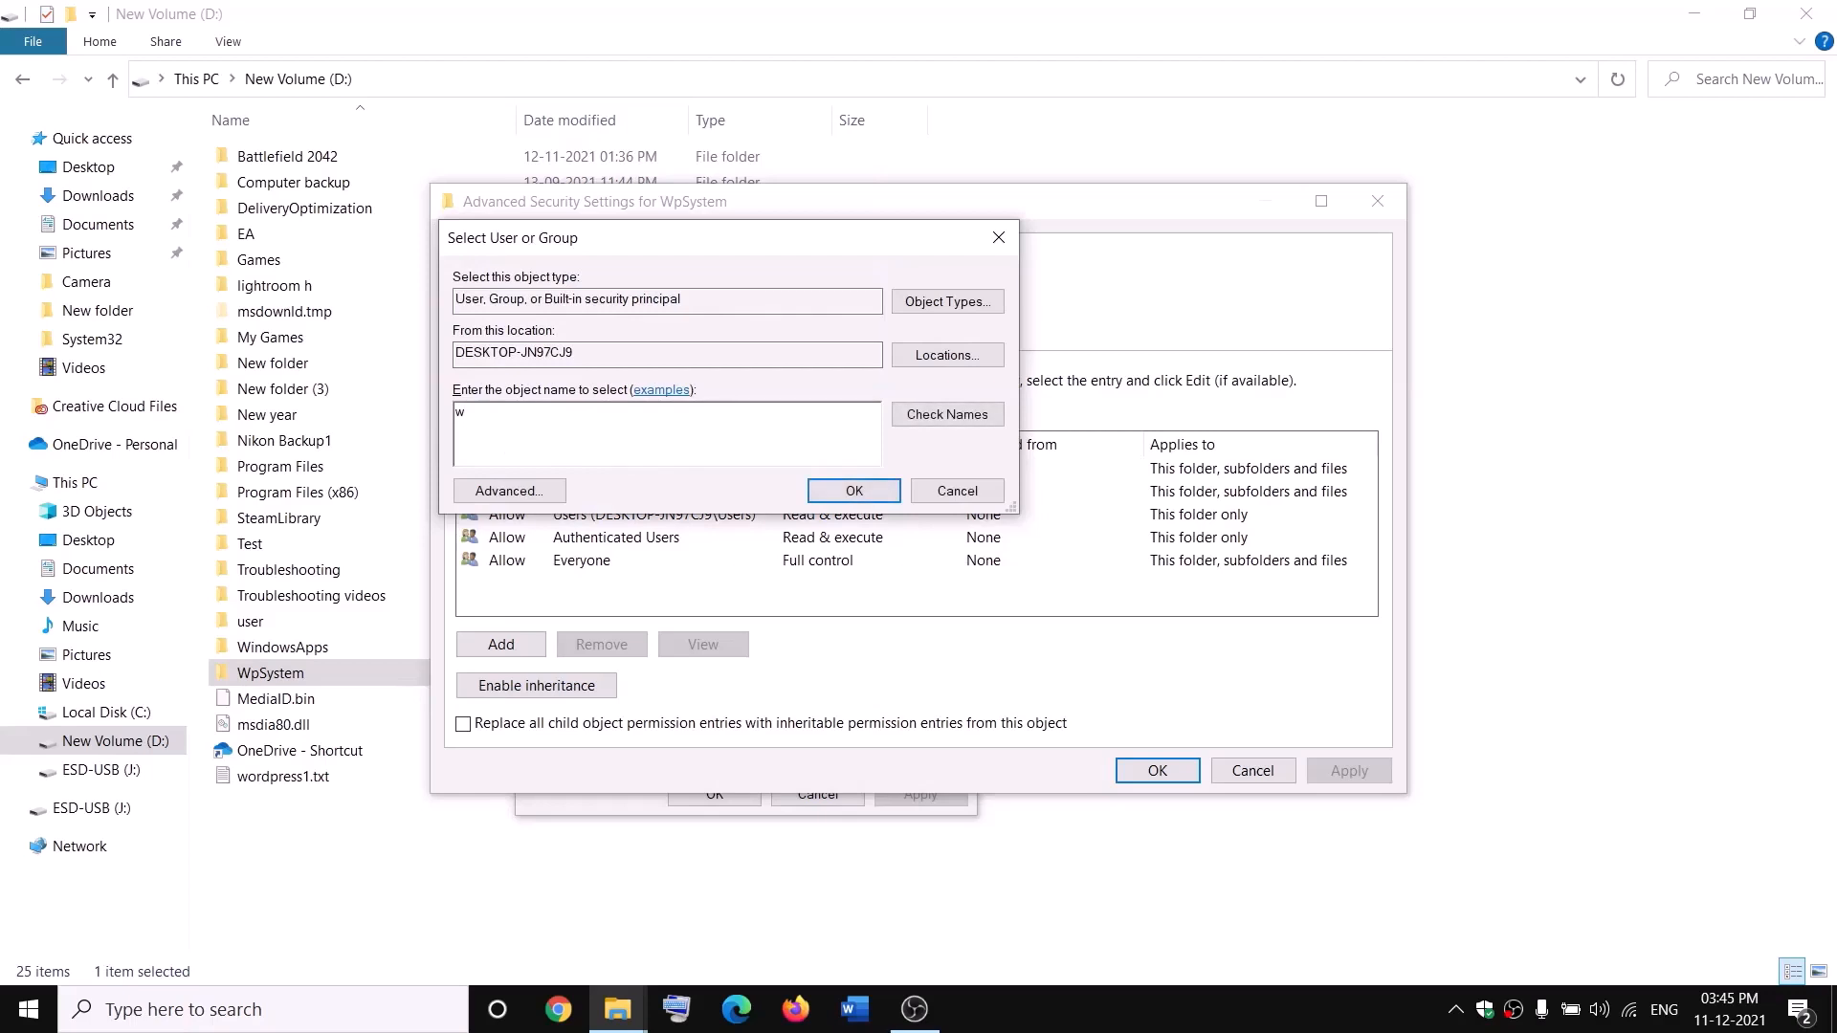
{"action": "key", "text": "BackSpace"}
{"action": "type", "text": "everyone"}
{"action": "left_click_drag", "start_coordinate": [553, 409], "coordinate": [454, 411]}
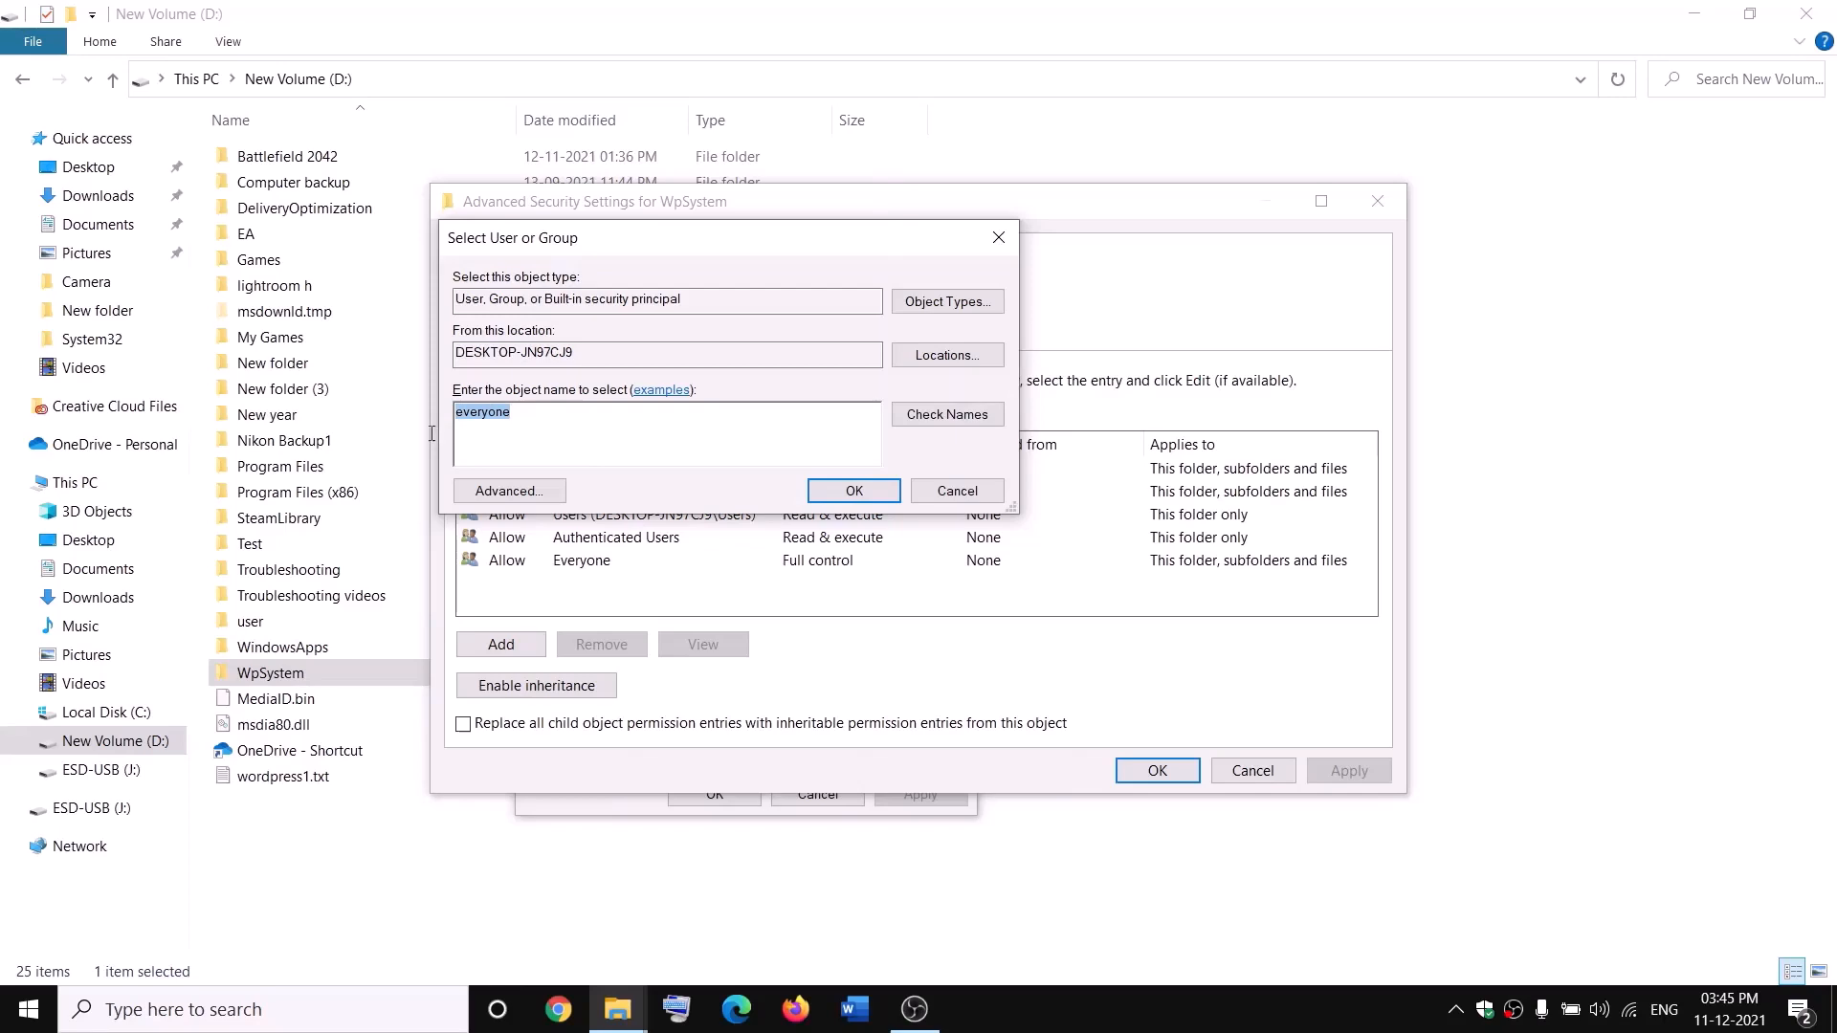
{"action": "left_click", "coordinate": [959, 425]}
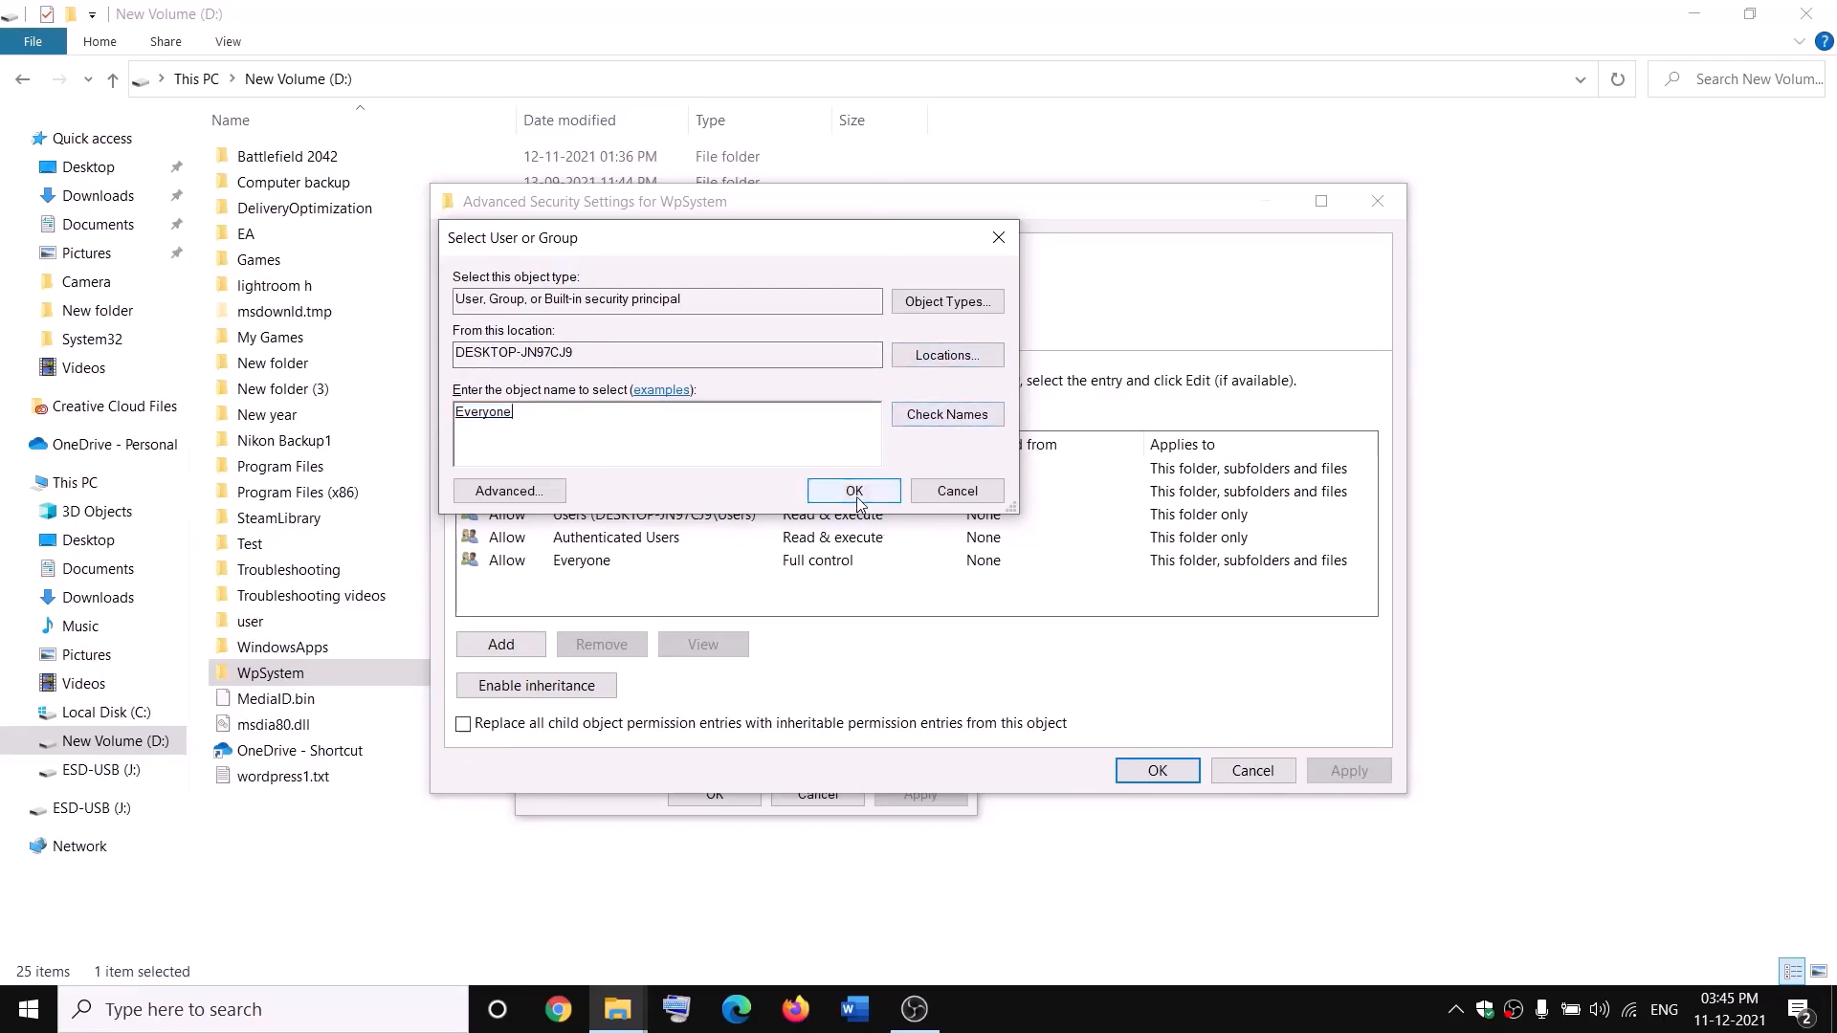
{"action": "left_click", "coordinate": [853, 491]}
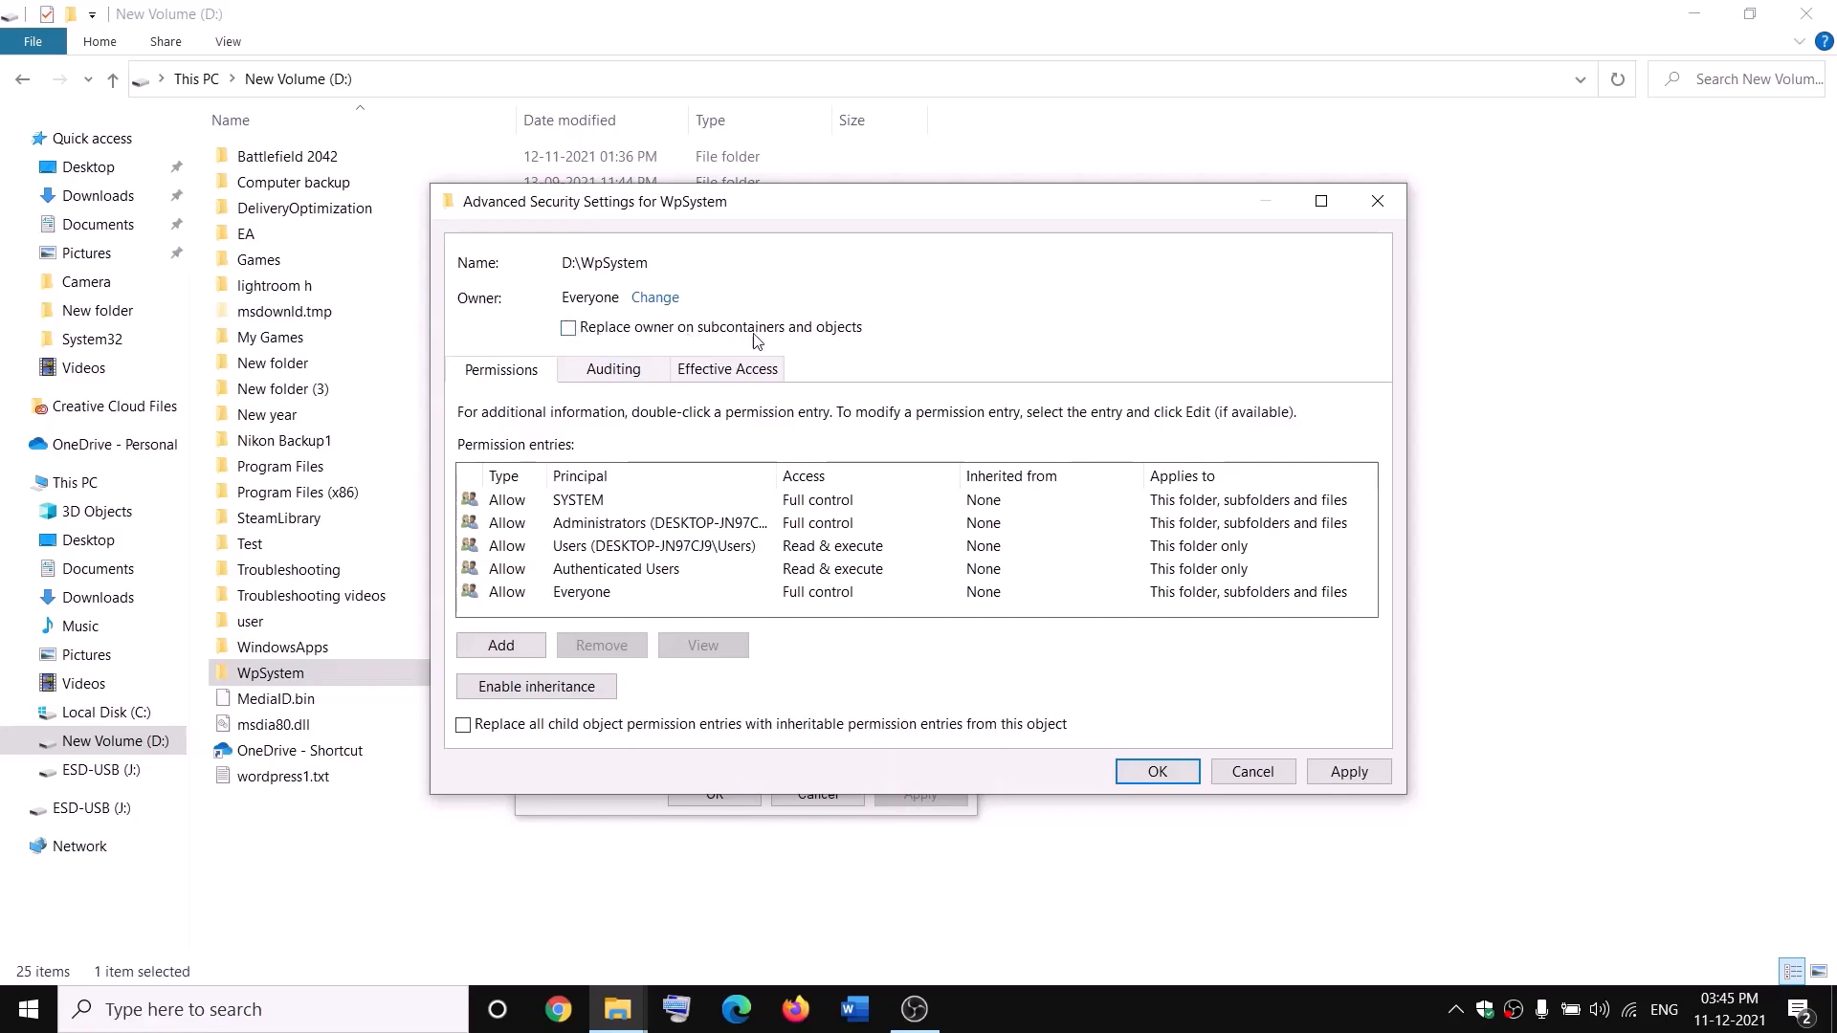
- Enable replacing the owner on subcontainers and objects, then apply and close WpSystem's advanced security settings
{"action": "left_click", "coordinate": [569, 328]}
{"action": "left_click", "coordinate": [1349, 771]}
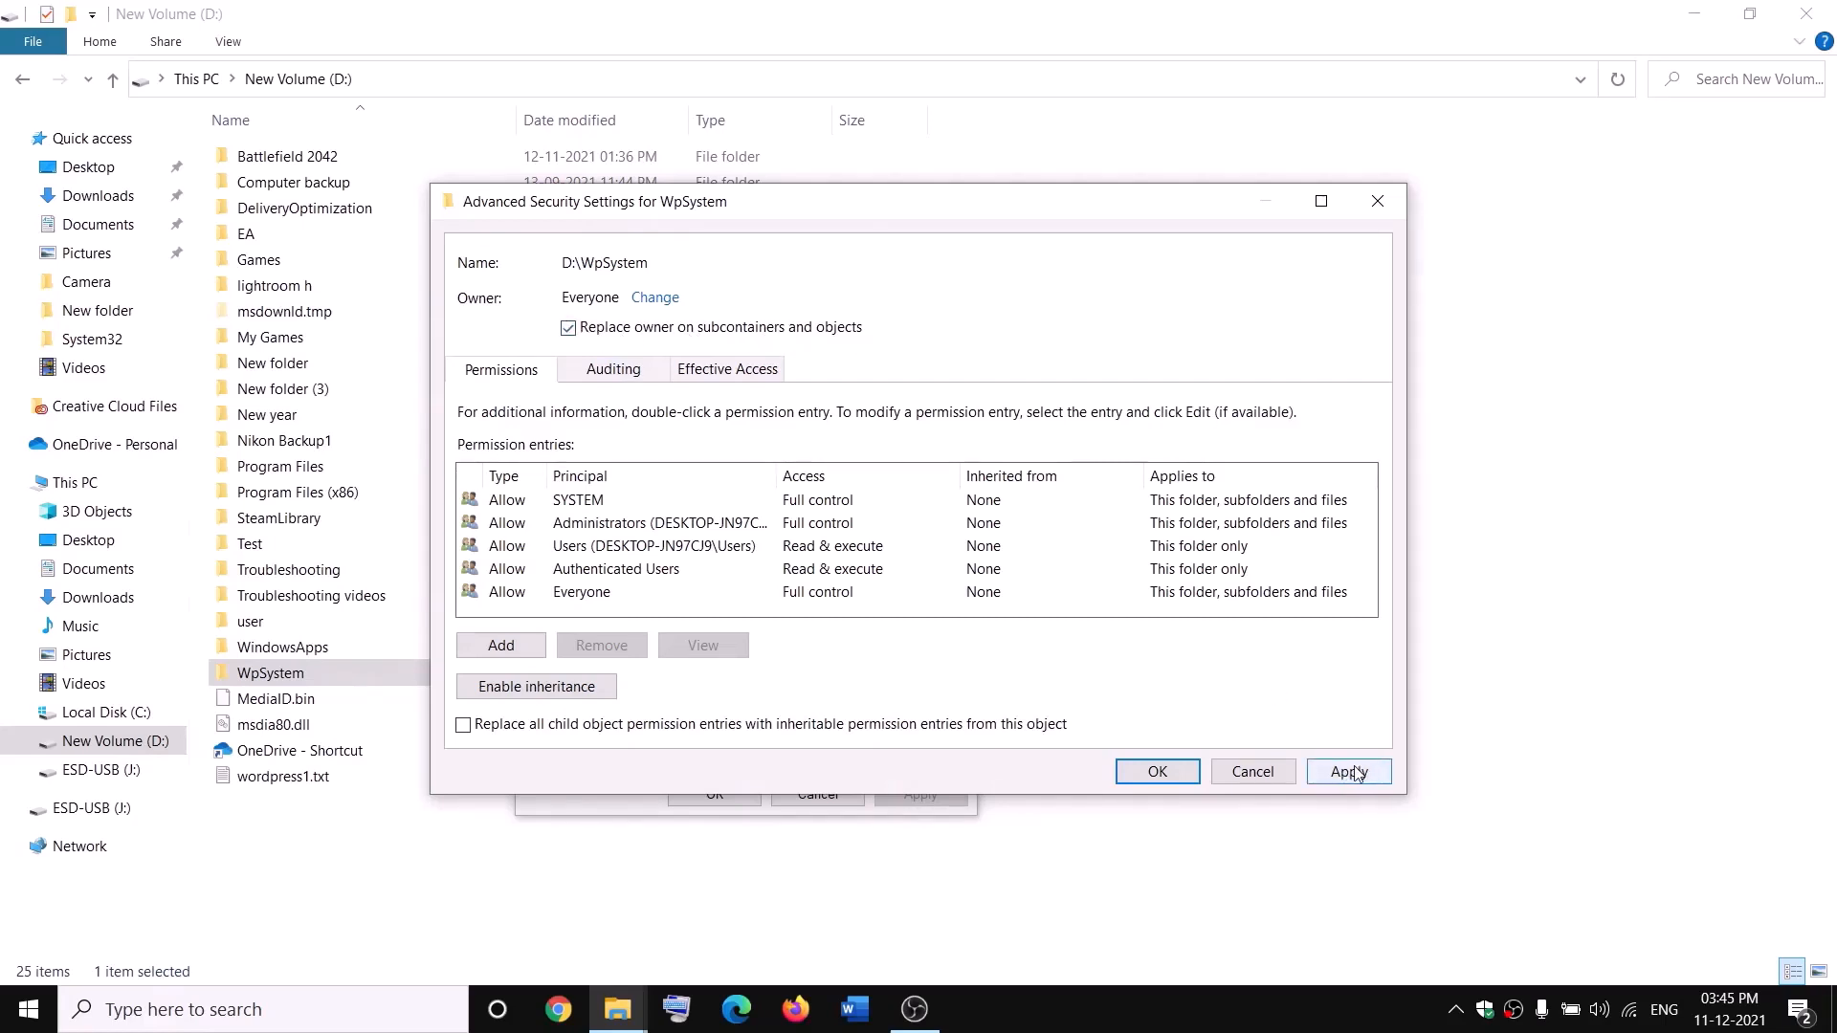
{"action": "left_click", "coordinate": [1157, 771]}
{"action": "left_click", "coordinate": [1097, 602]}
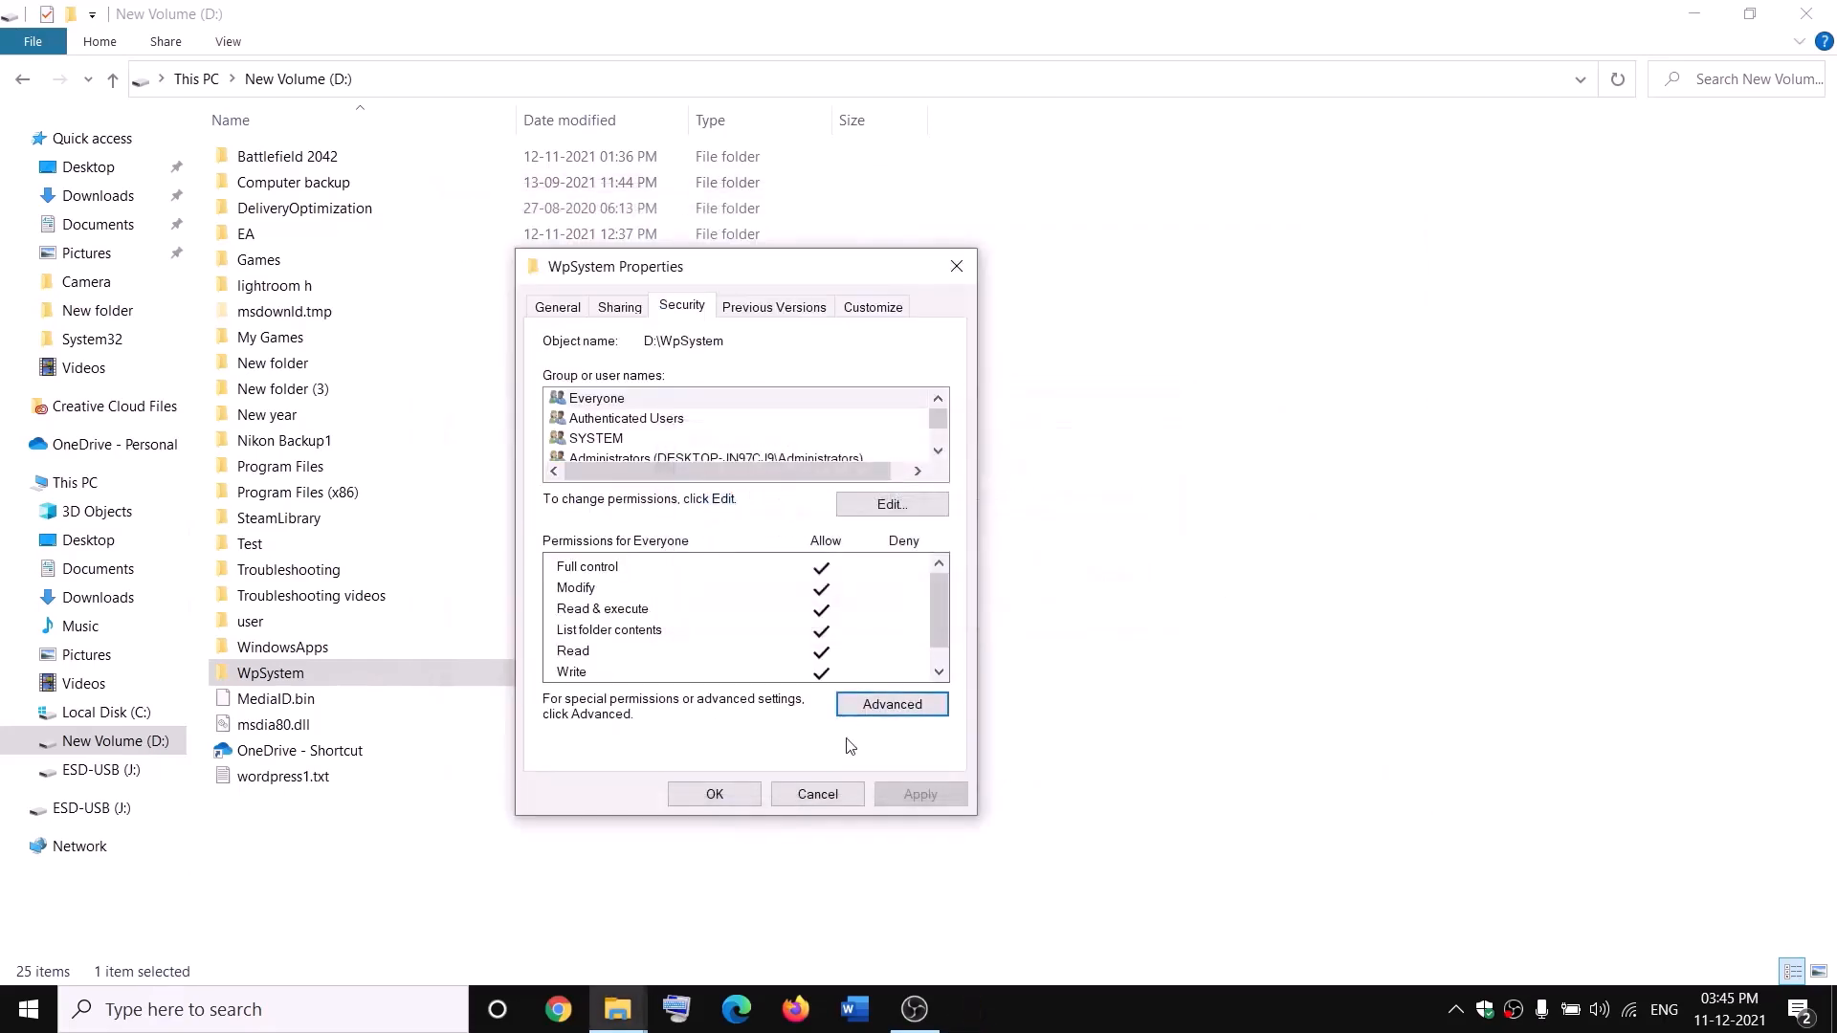
- Close the WpSystem folder's properties, reopen them and bring up the advanced security settings again
{"action": "left_click", "coordinate": [717, 792]}
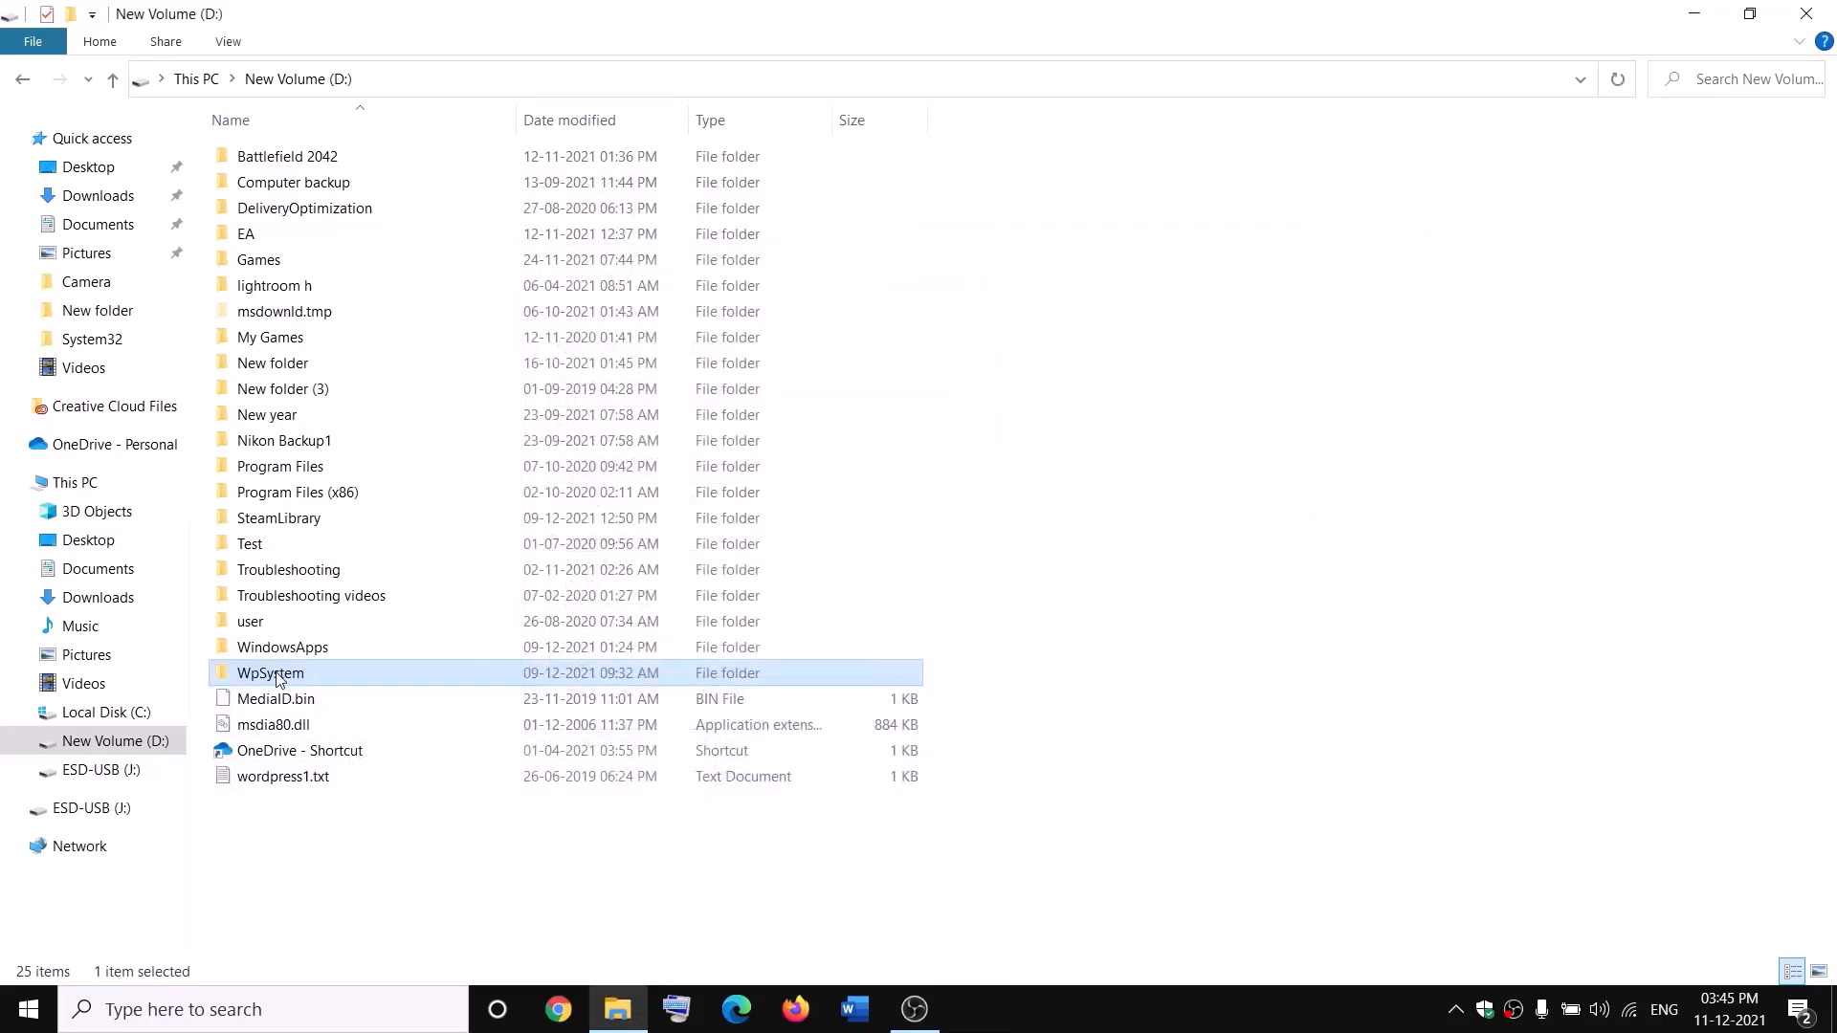
{"action": "right_click", "coordinate": [274, 678]}
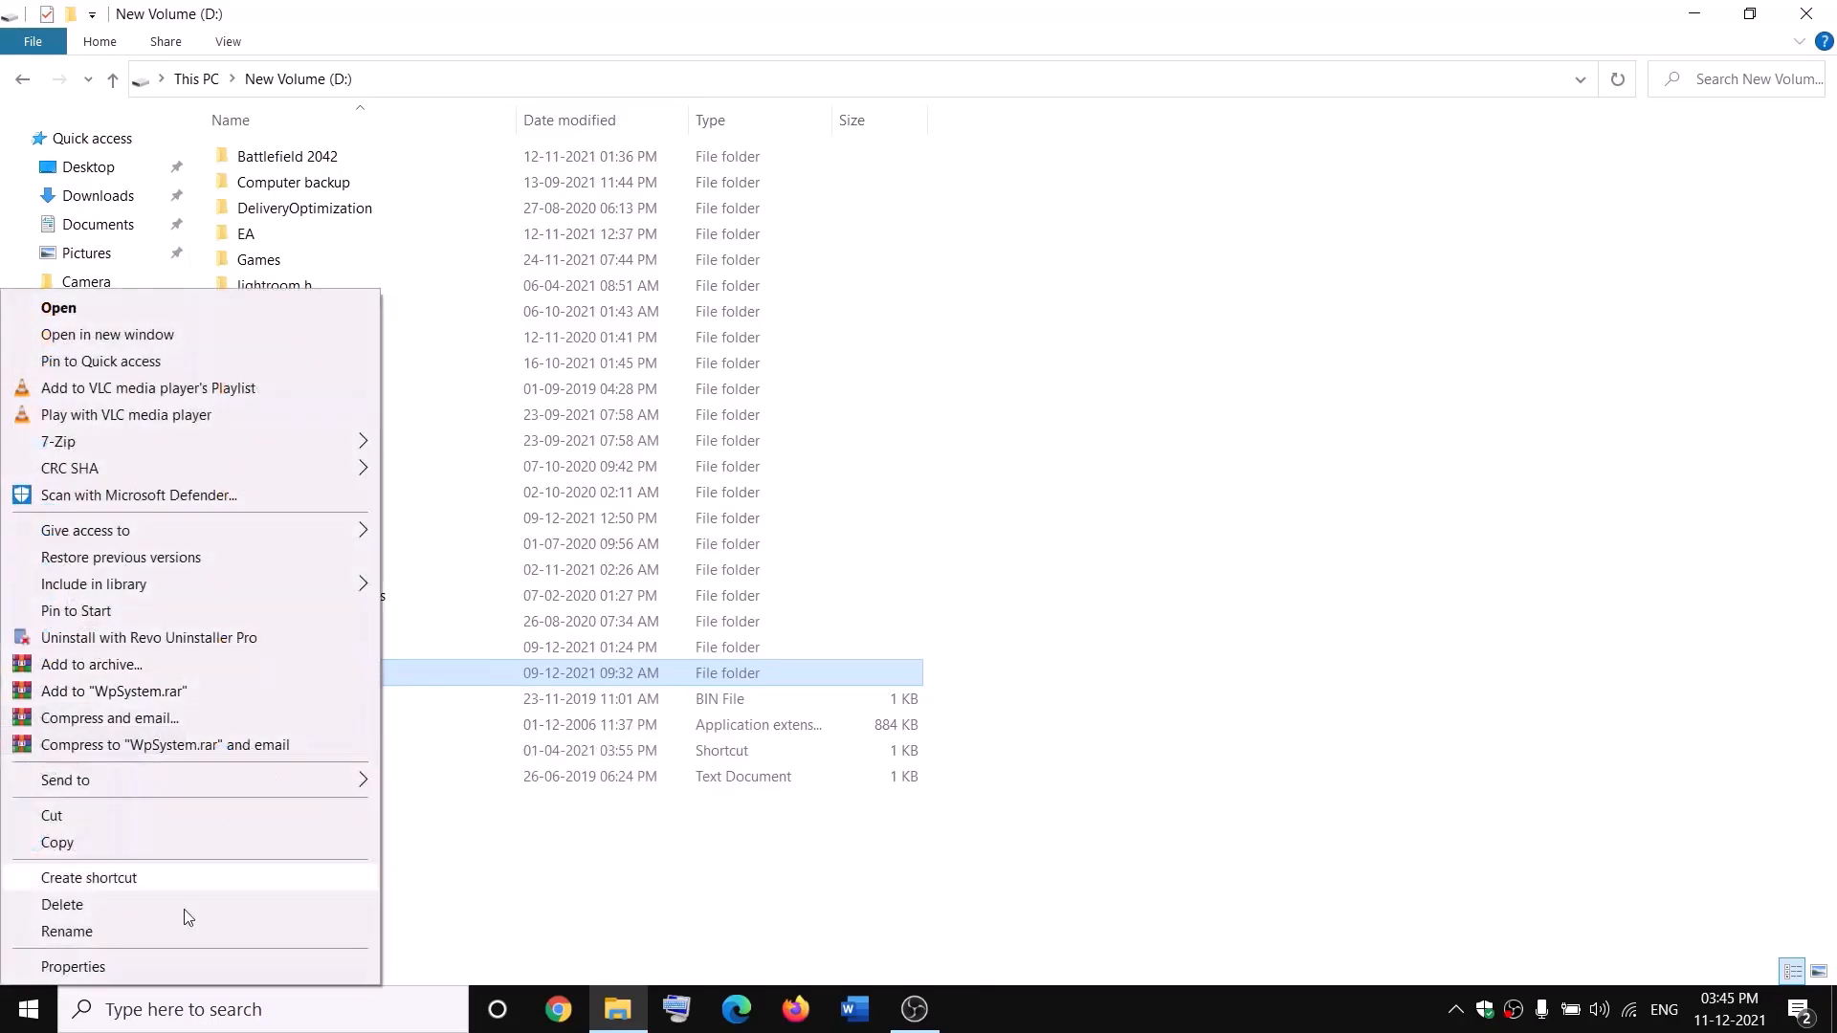
{"action": "left_click", "coordinate": [111, 966]}
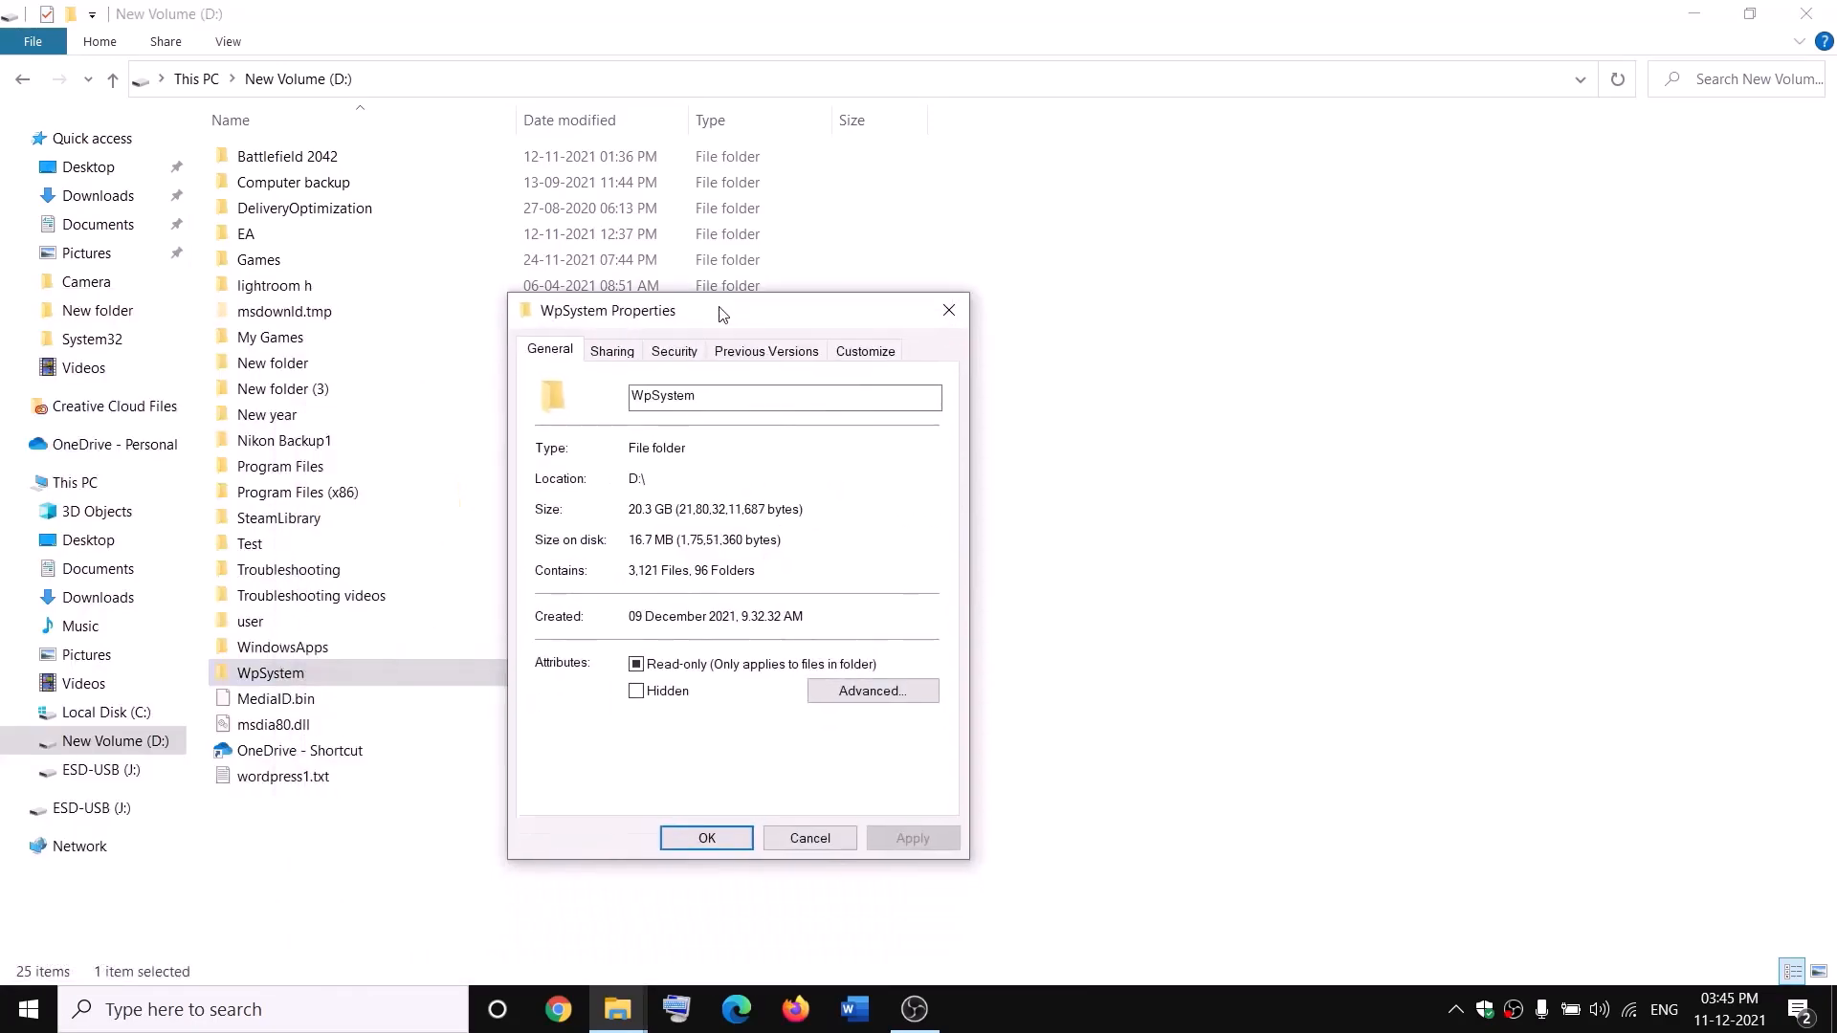
{"action": "left_click", "coordinate": [677, 350]}
{"action": "left_click", "coordinate": [884, 747]}
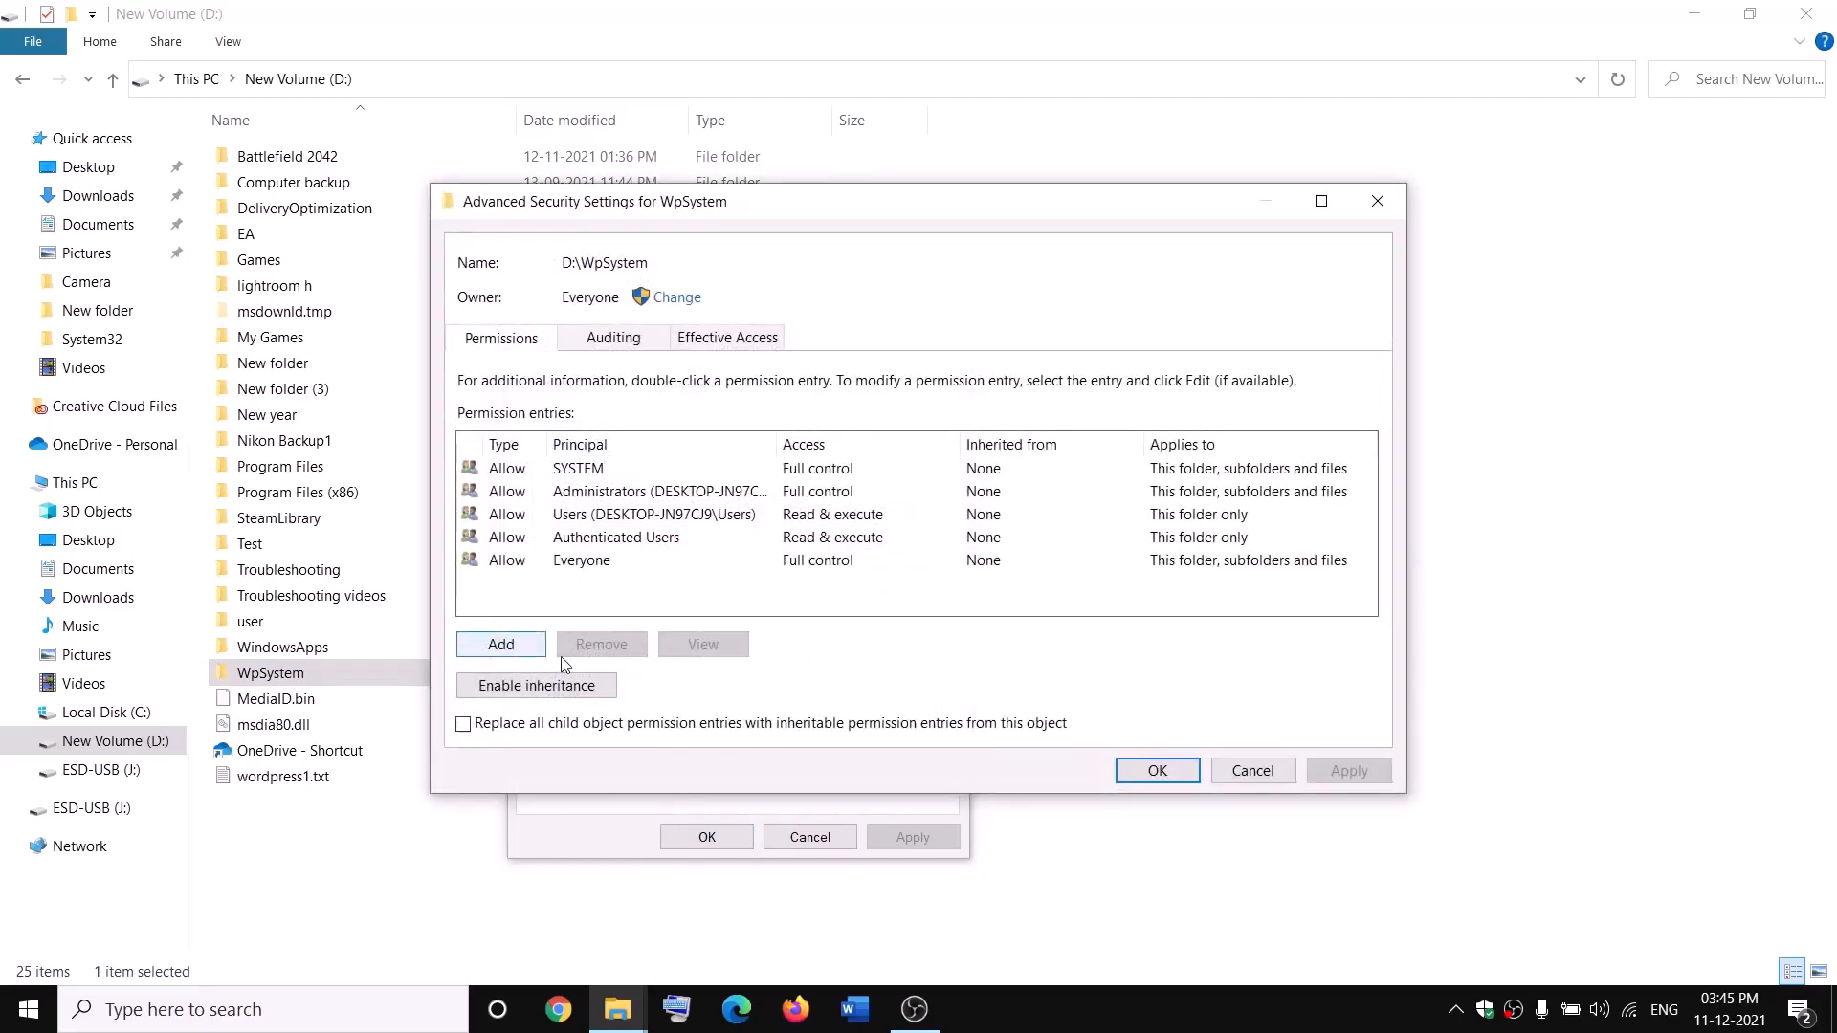
- Add a permission entry for WpSystem with Everyone as the principal, checking the name before accepting it
{"action": "left_click", "coordinate": [502, 645]}
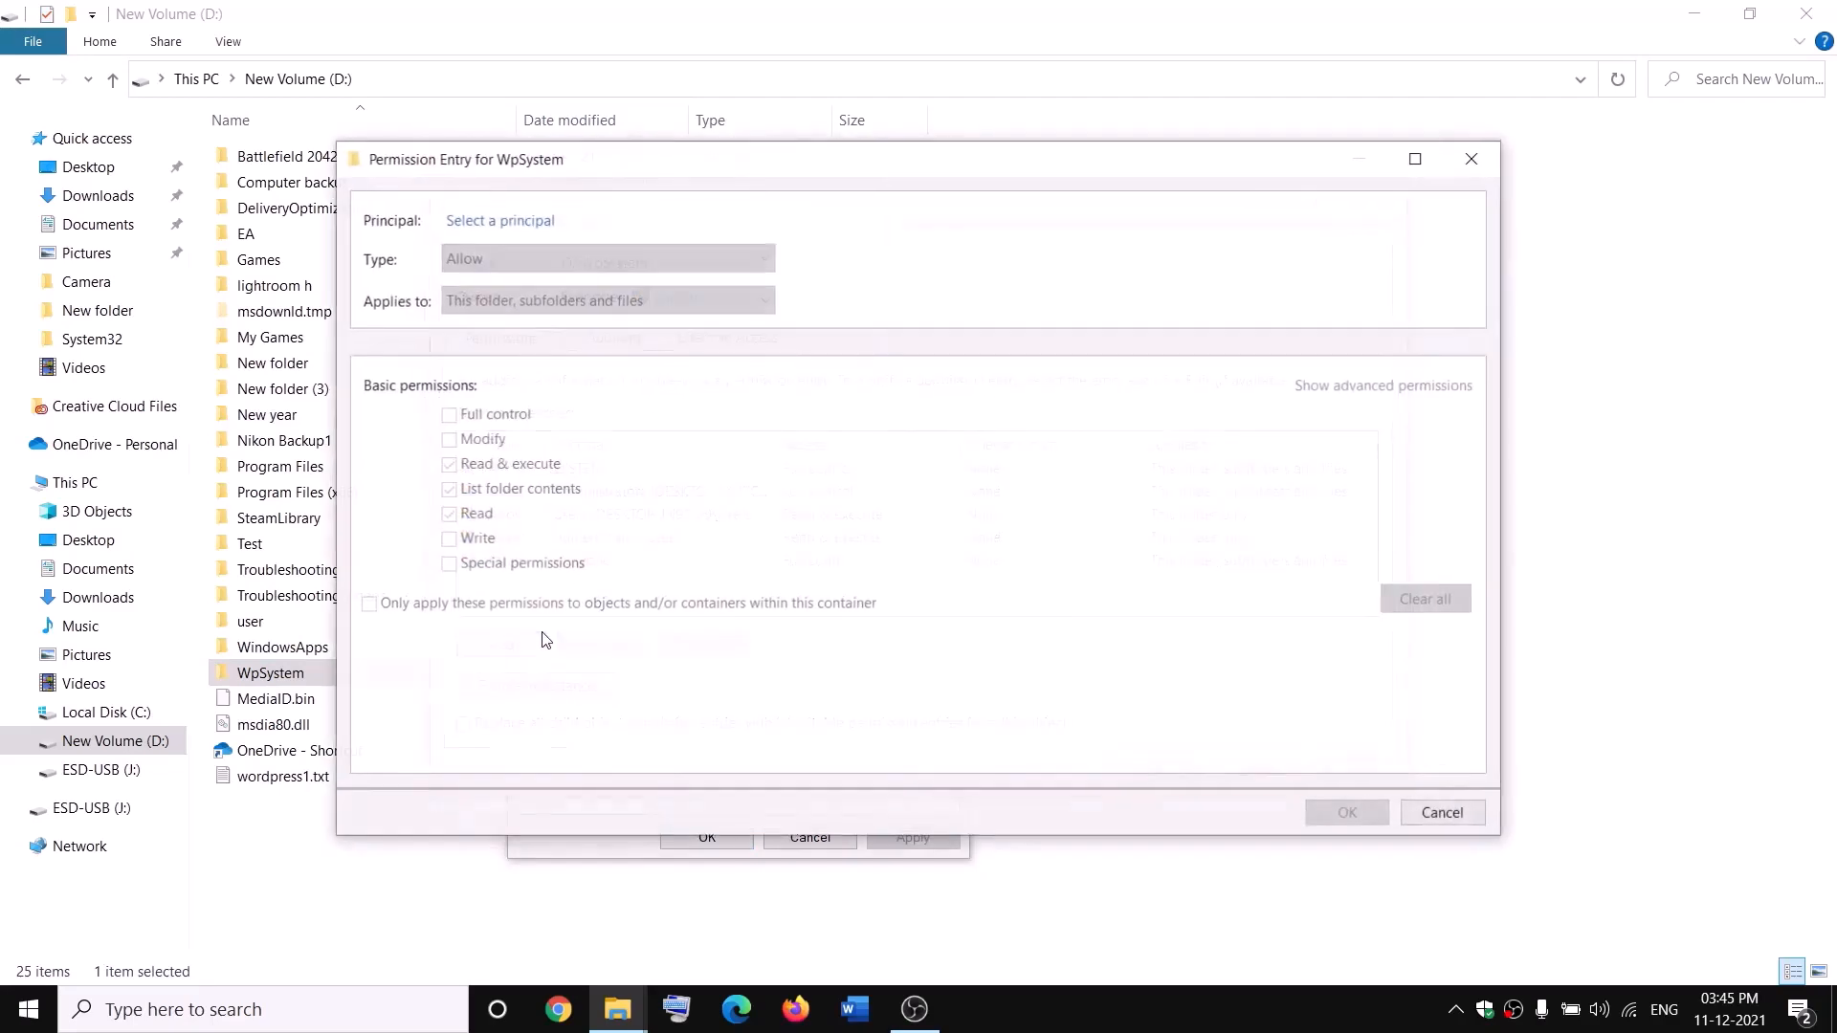
{"action": "left_click", "coordinate": [502, 222]}
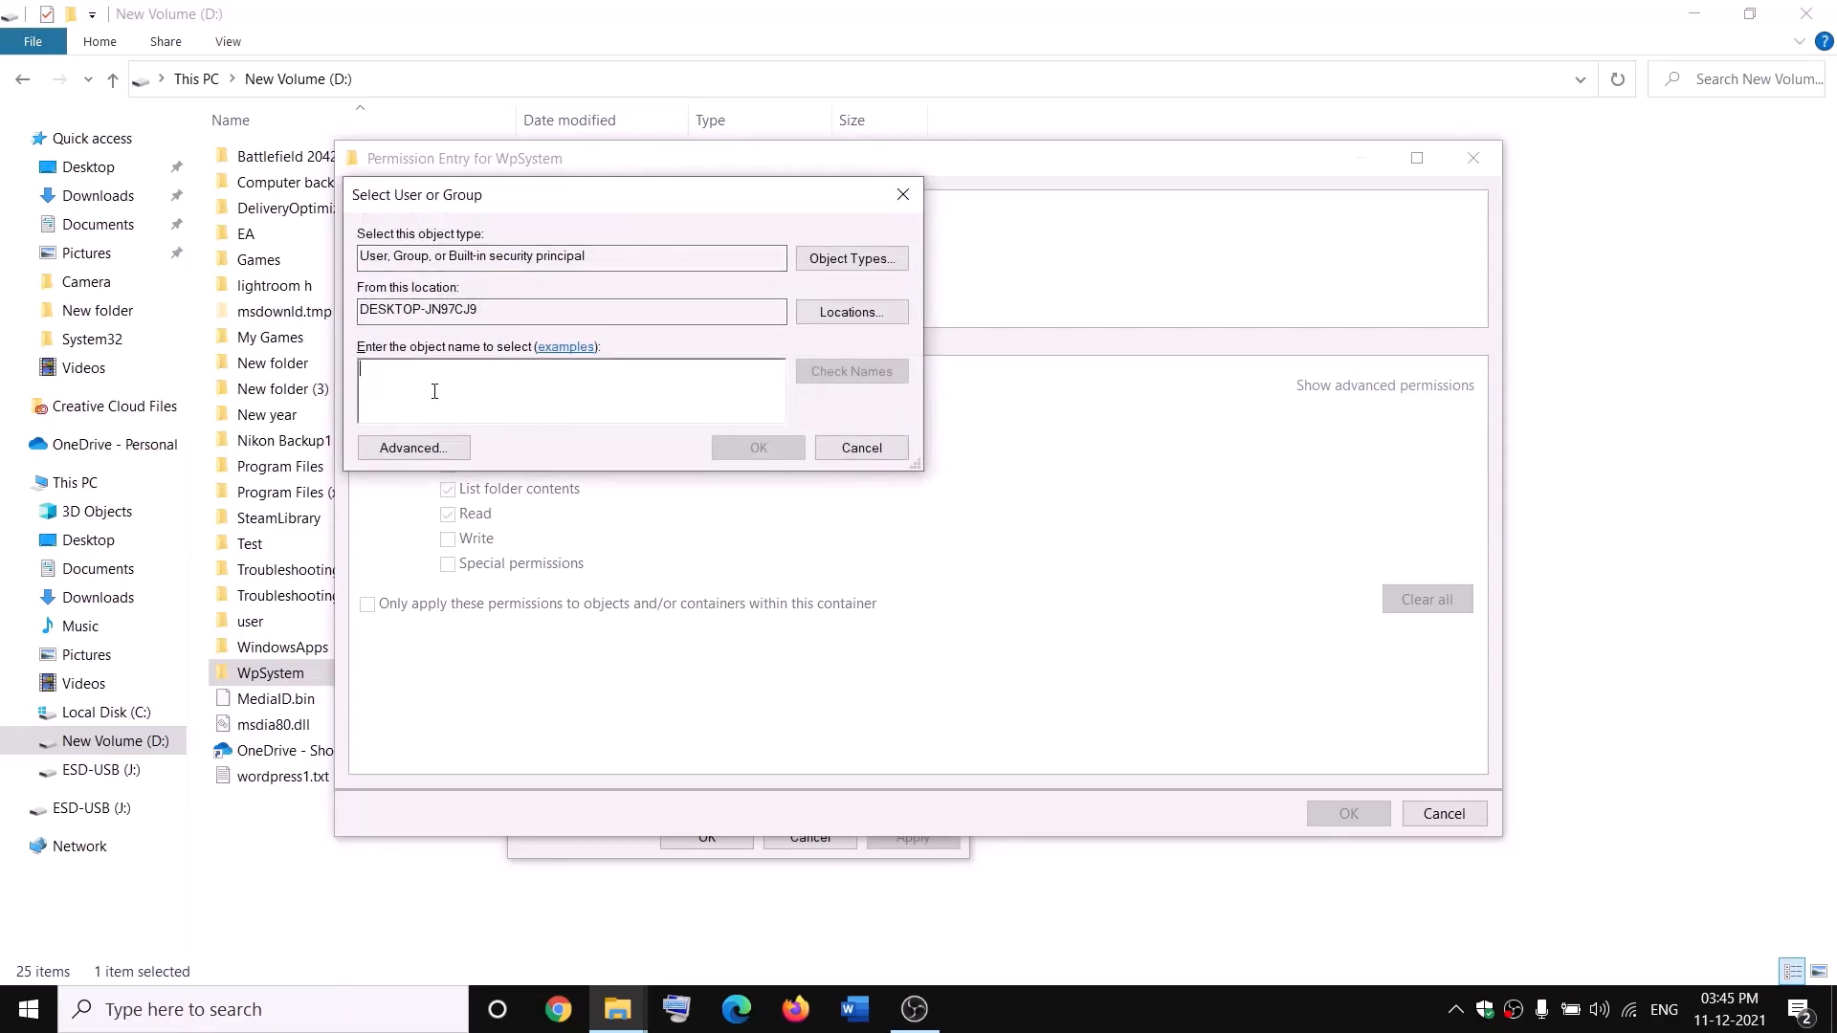
{"action": "type", "text": "everyon"}
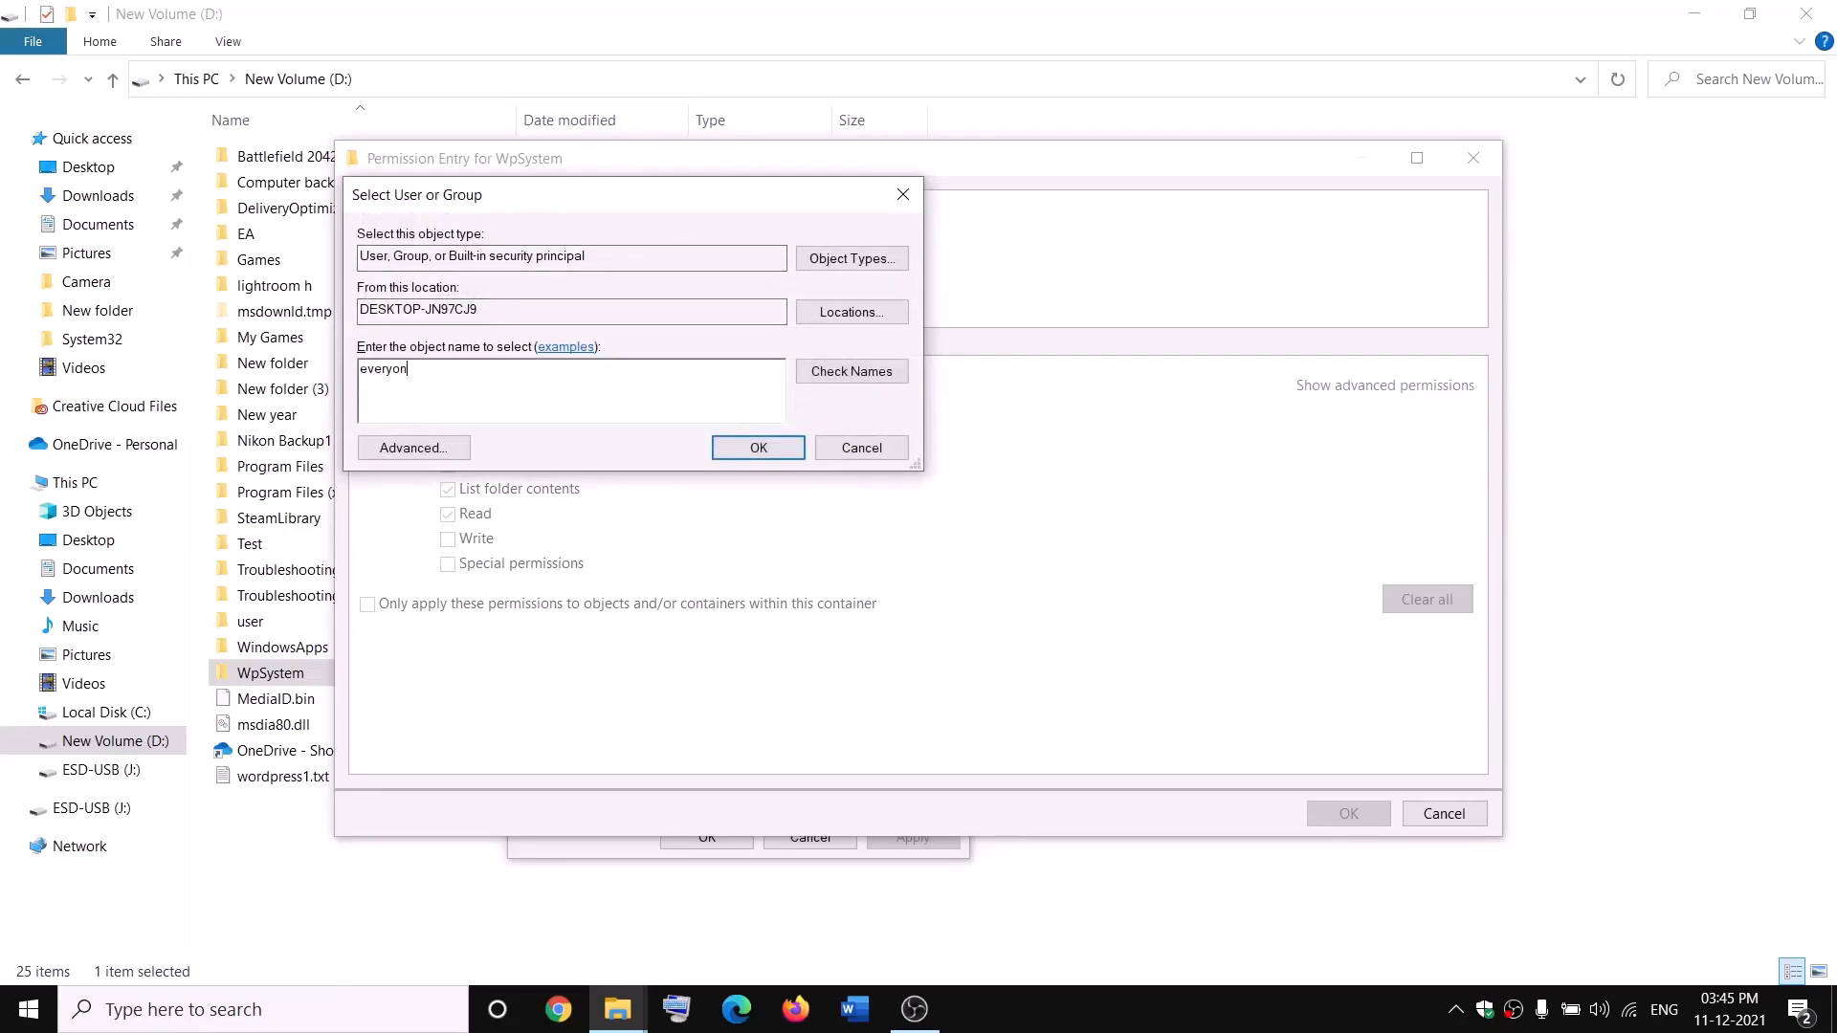
{"action": "type", "text": "e"}
{"action": "left_click", "coordinate": [866, 375]}
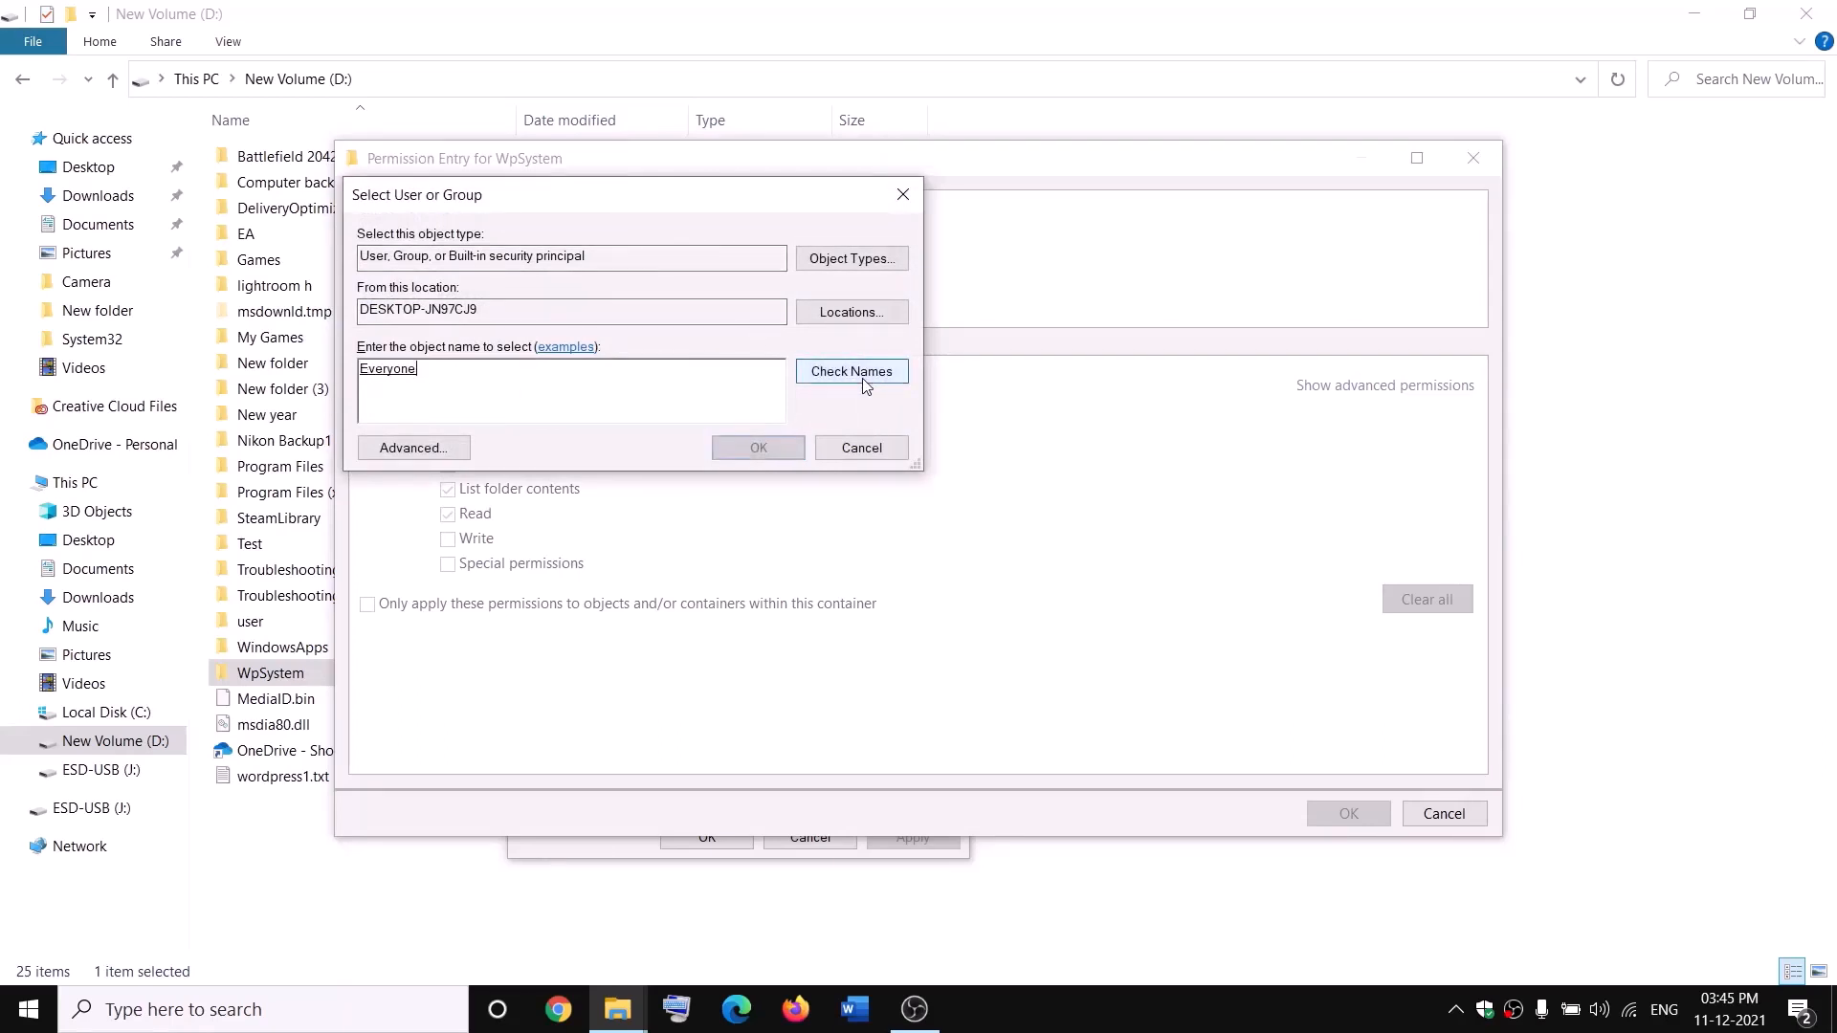
{"action": "left_click", "coordinate": [765, 449]}
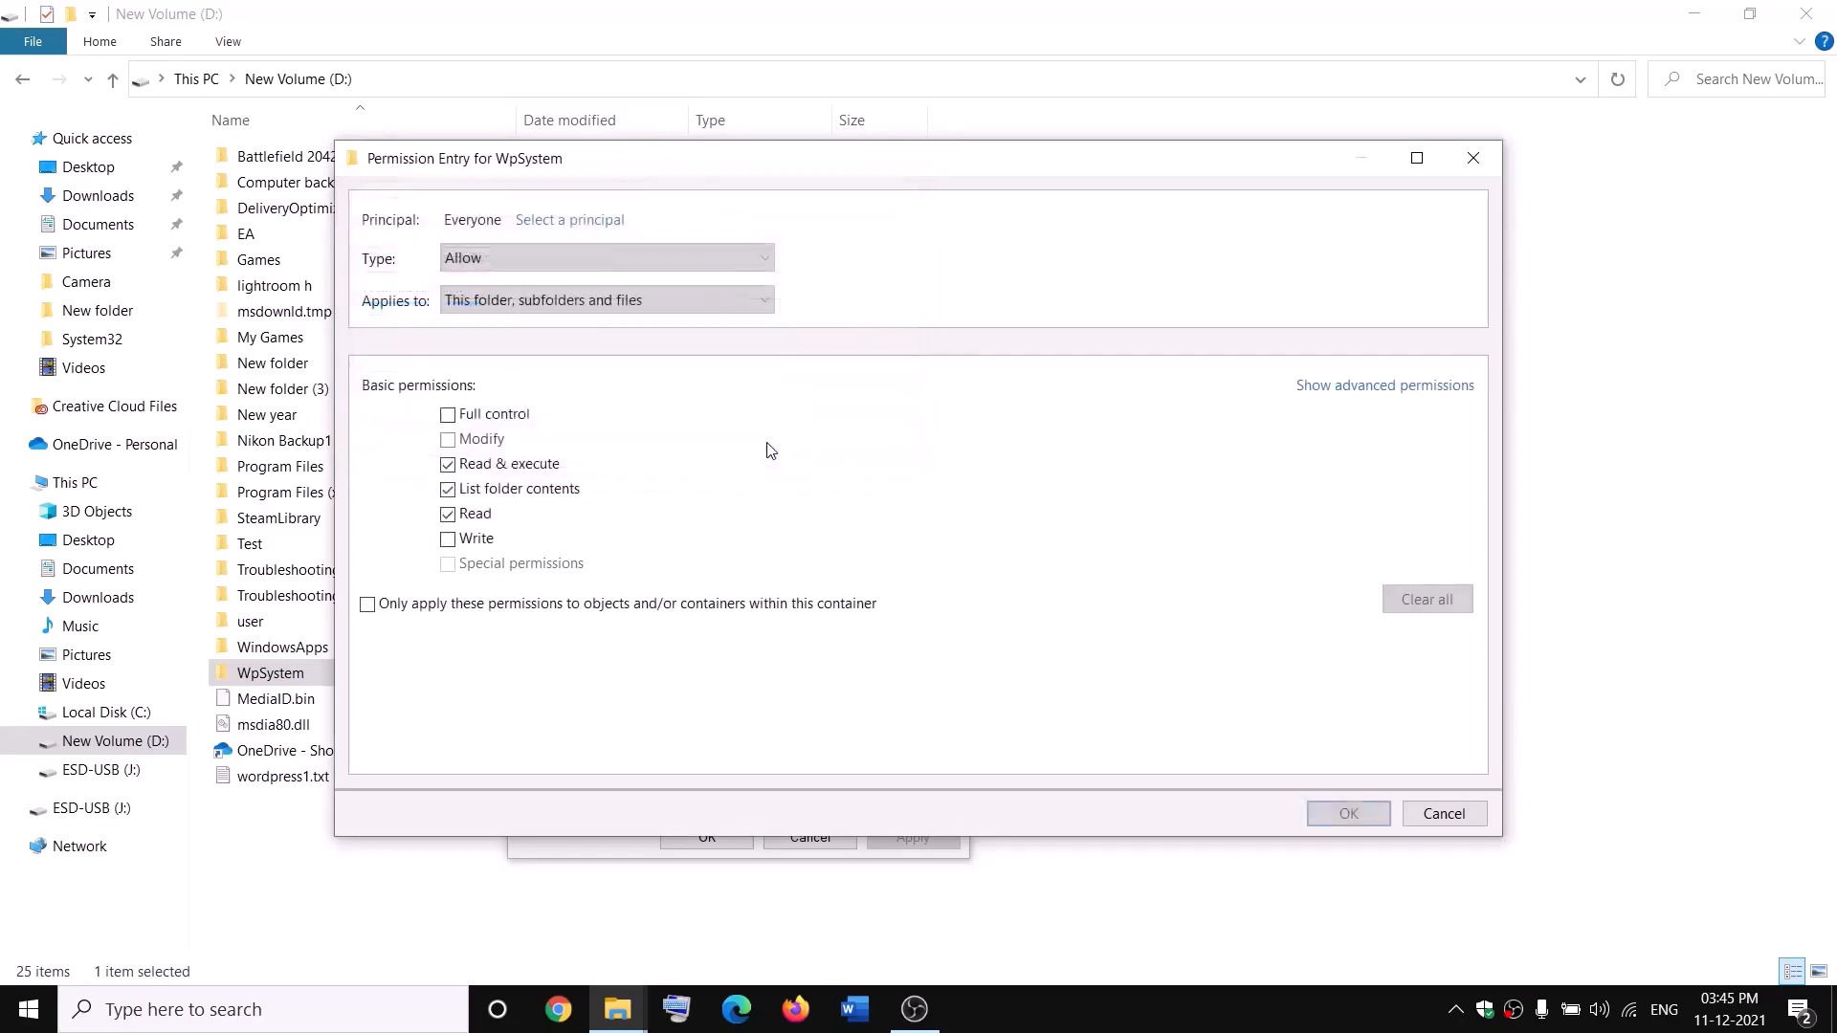
- Grant Everyone full control in the new permission entry, then apply it and close all WpSystem property dialogs
{"action": "left_click", "coordinate": [448, 415]}
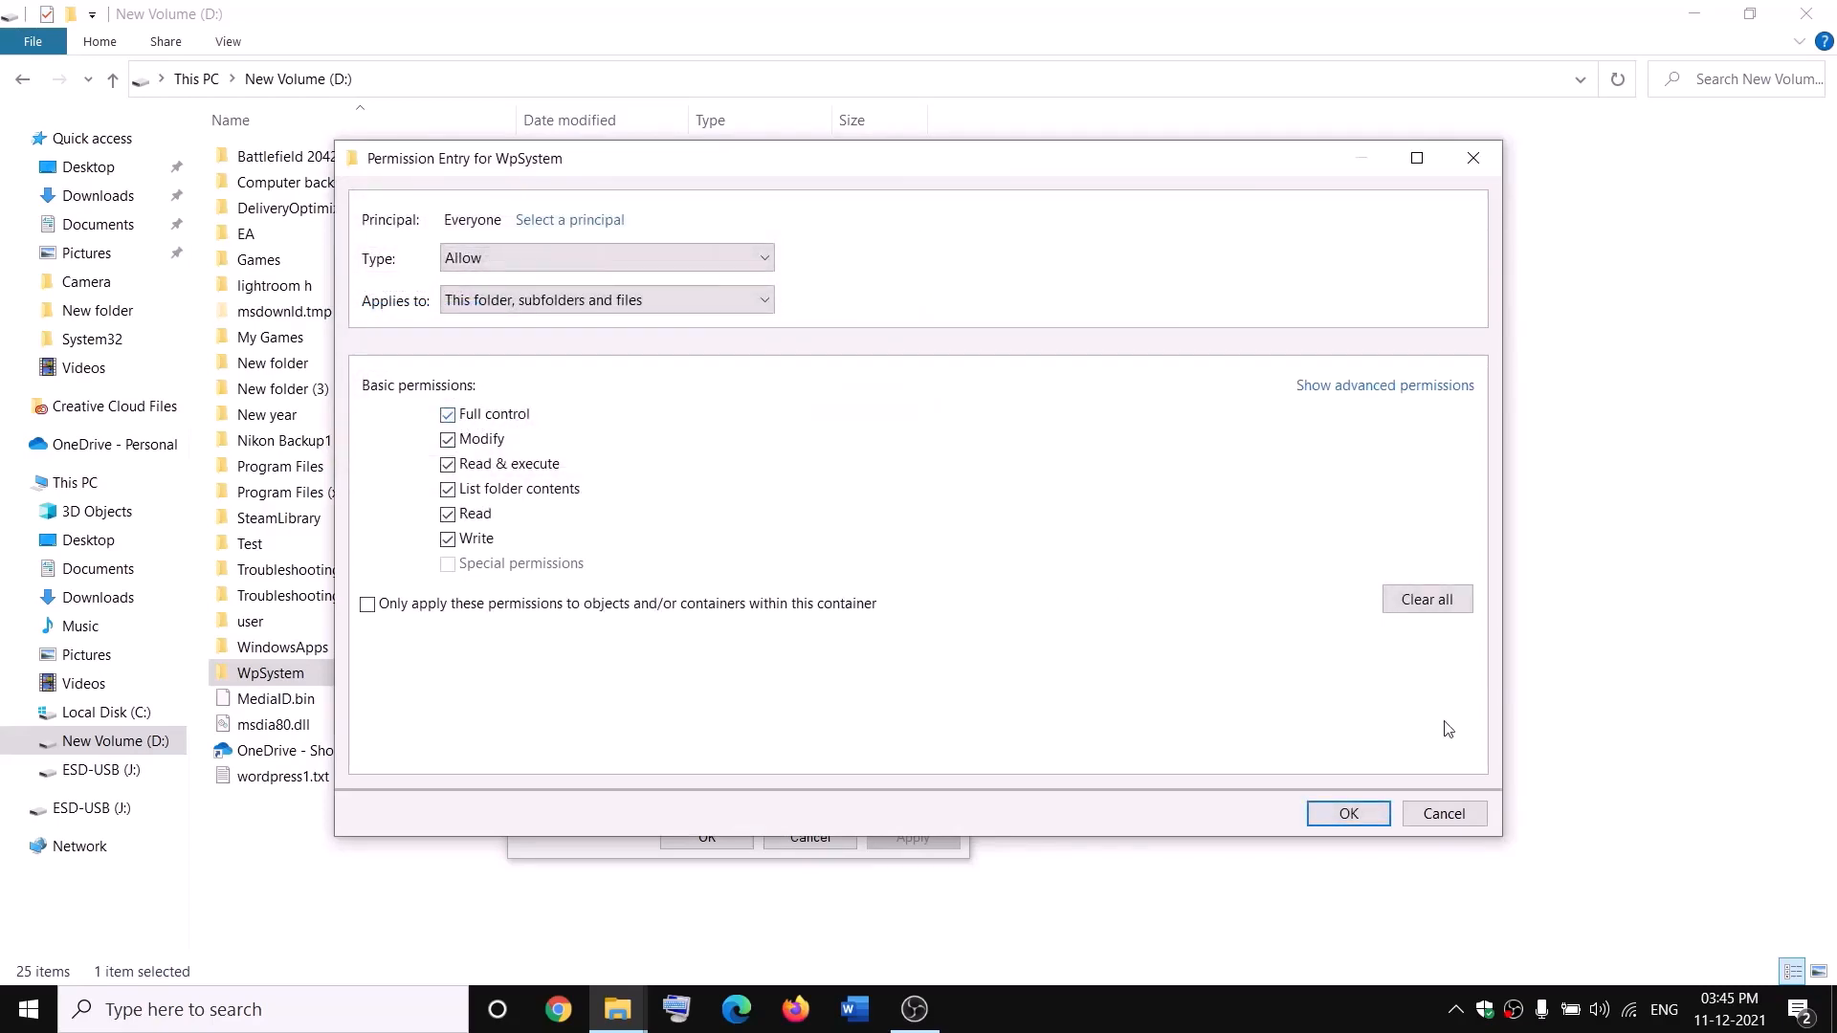
{"action": "left_click", "coordinate": [1348, 813]}
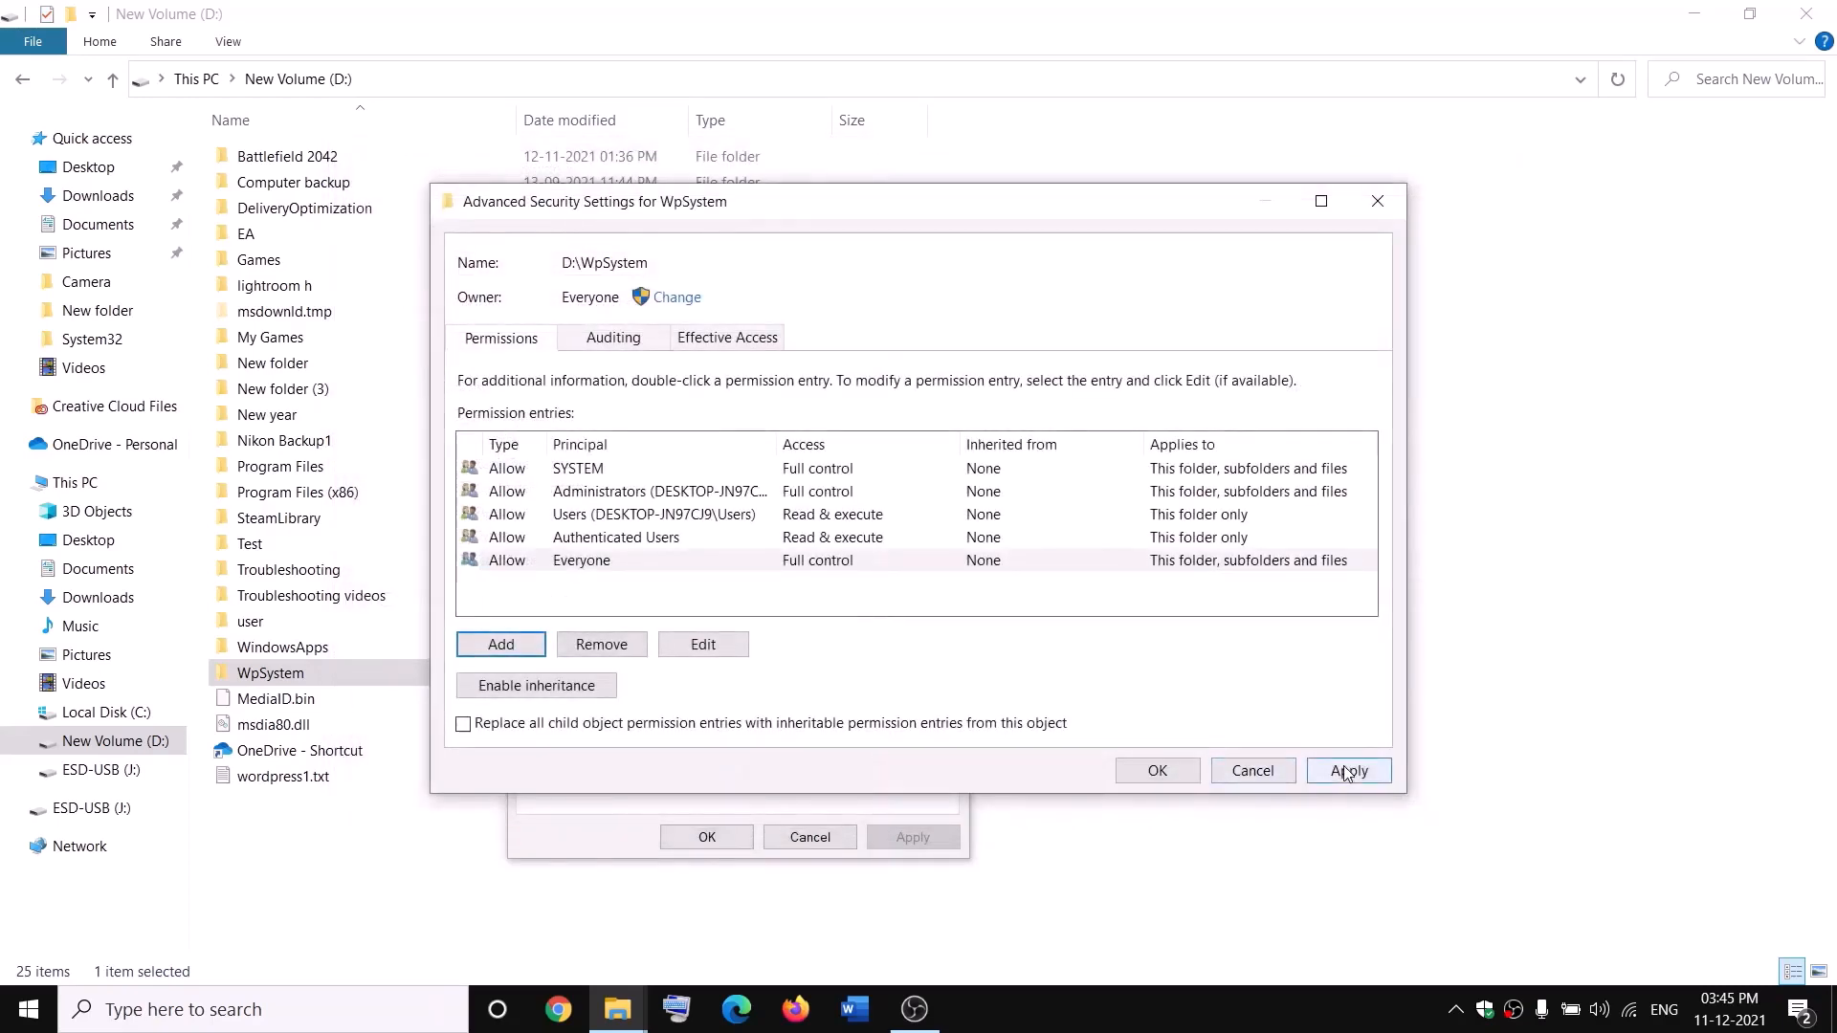
{"action": "left_click", "coordinate": [1347, 773]}
{"action": "left_click", "coordinate": [1155, 773]}
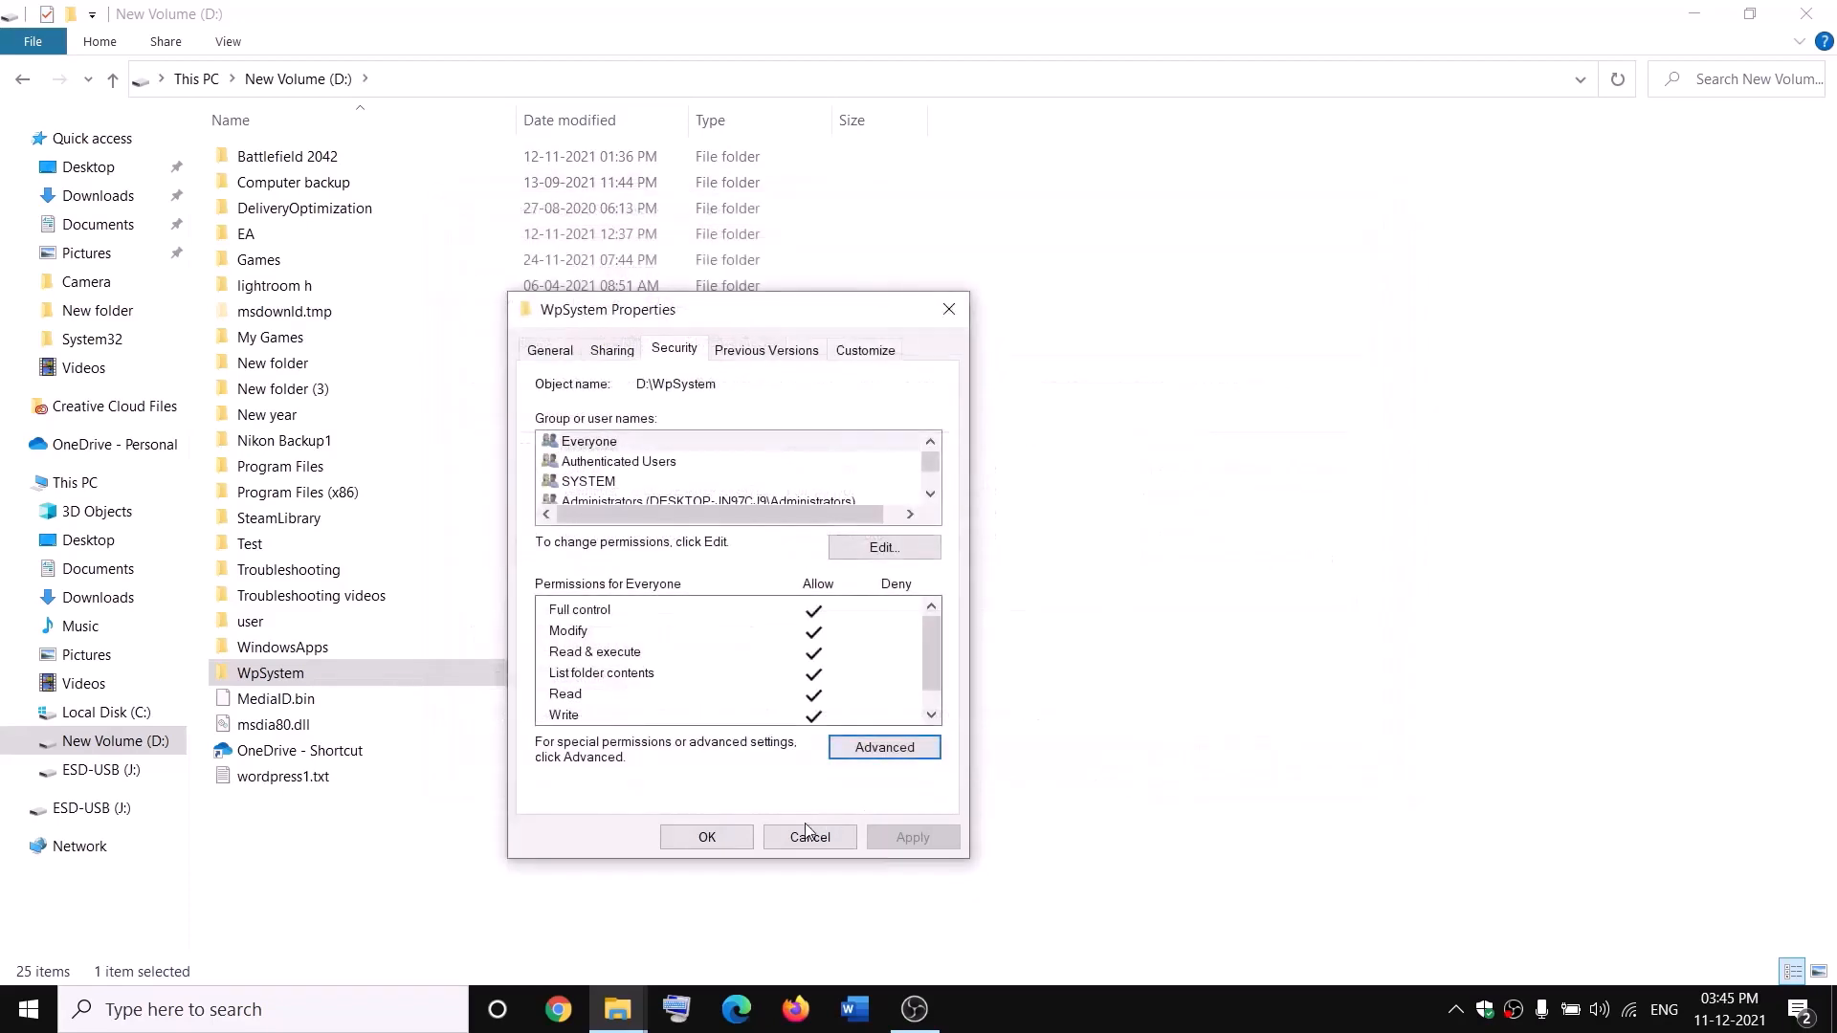
{"action": "left_click", "coordinate": [707, 837]}
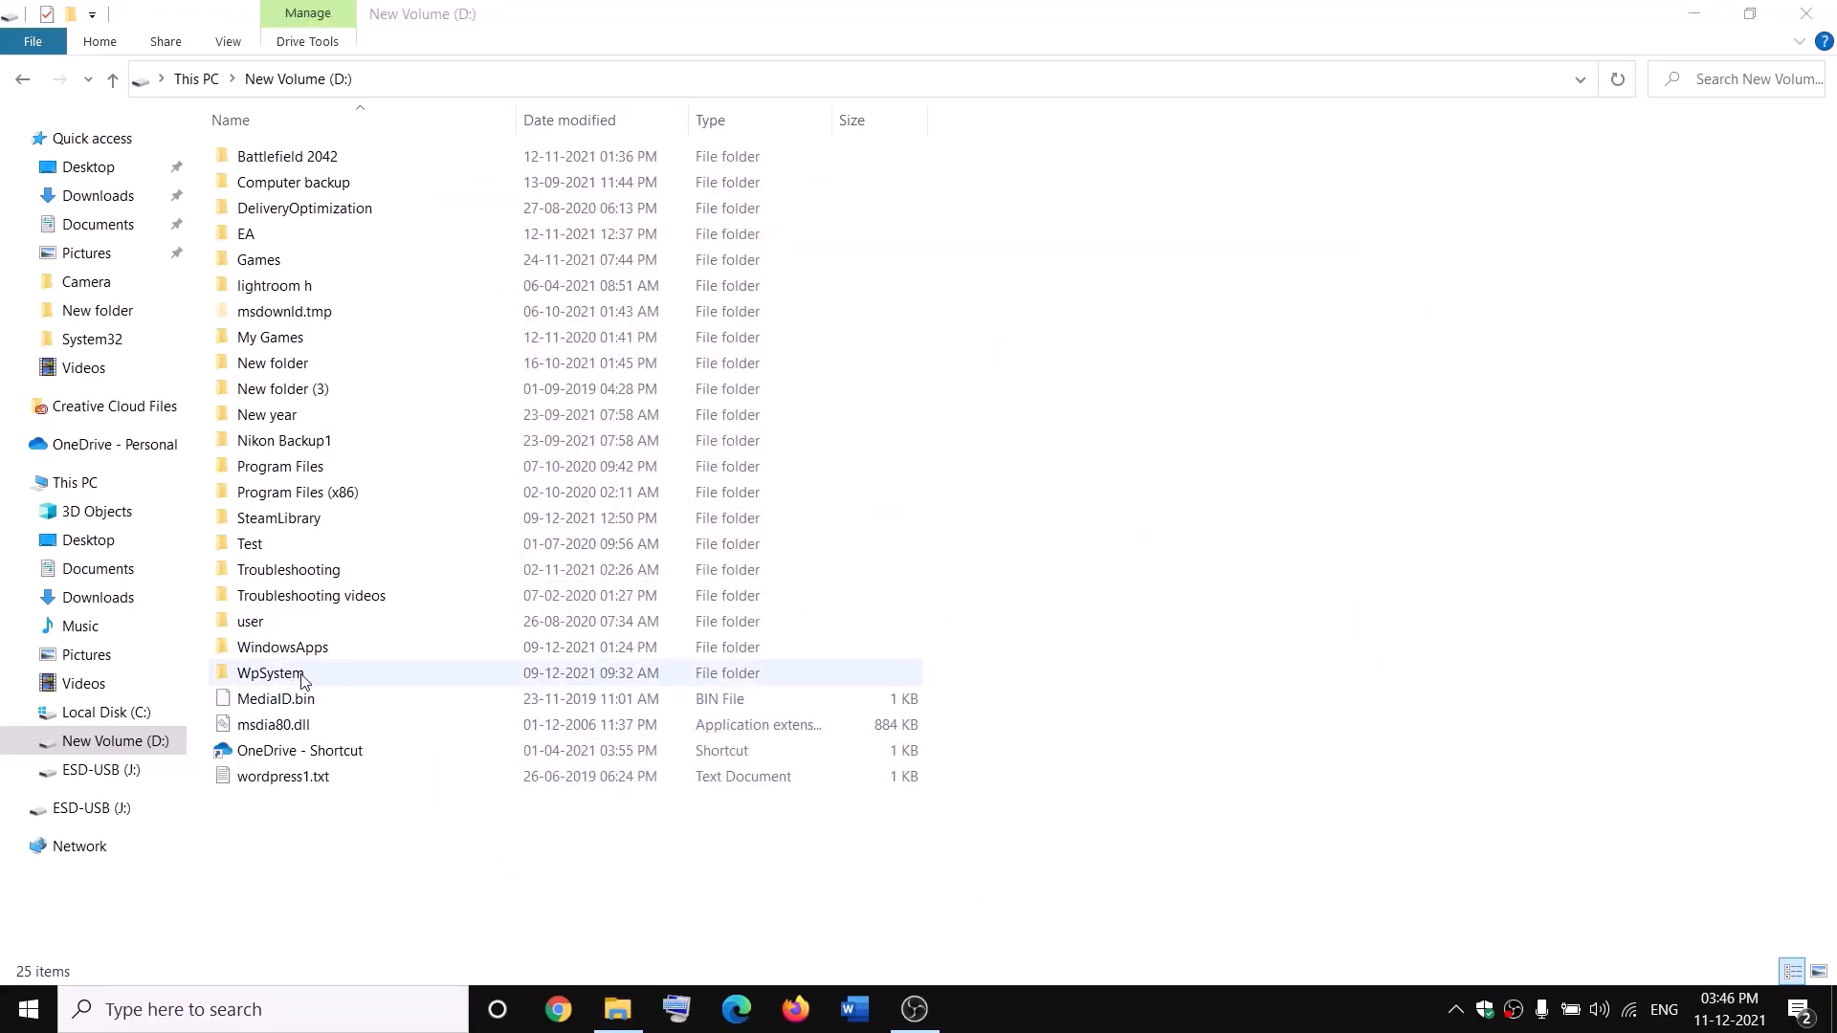
- Rename the WpSystem folder on the D: drive as WpSystem.old
{"action": "right_click", "coordinate": [271, 675]}
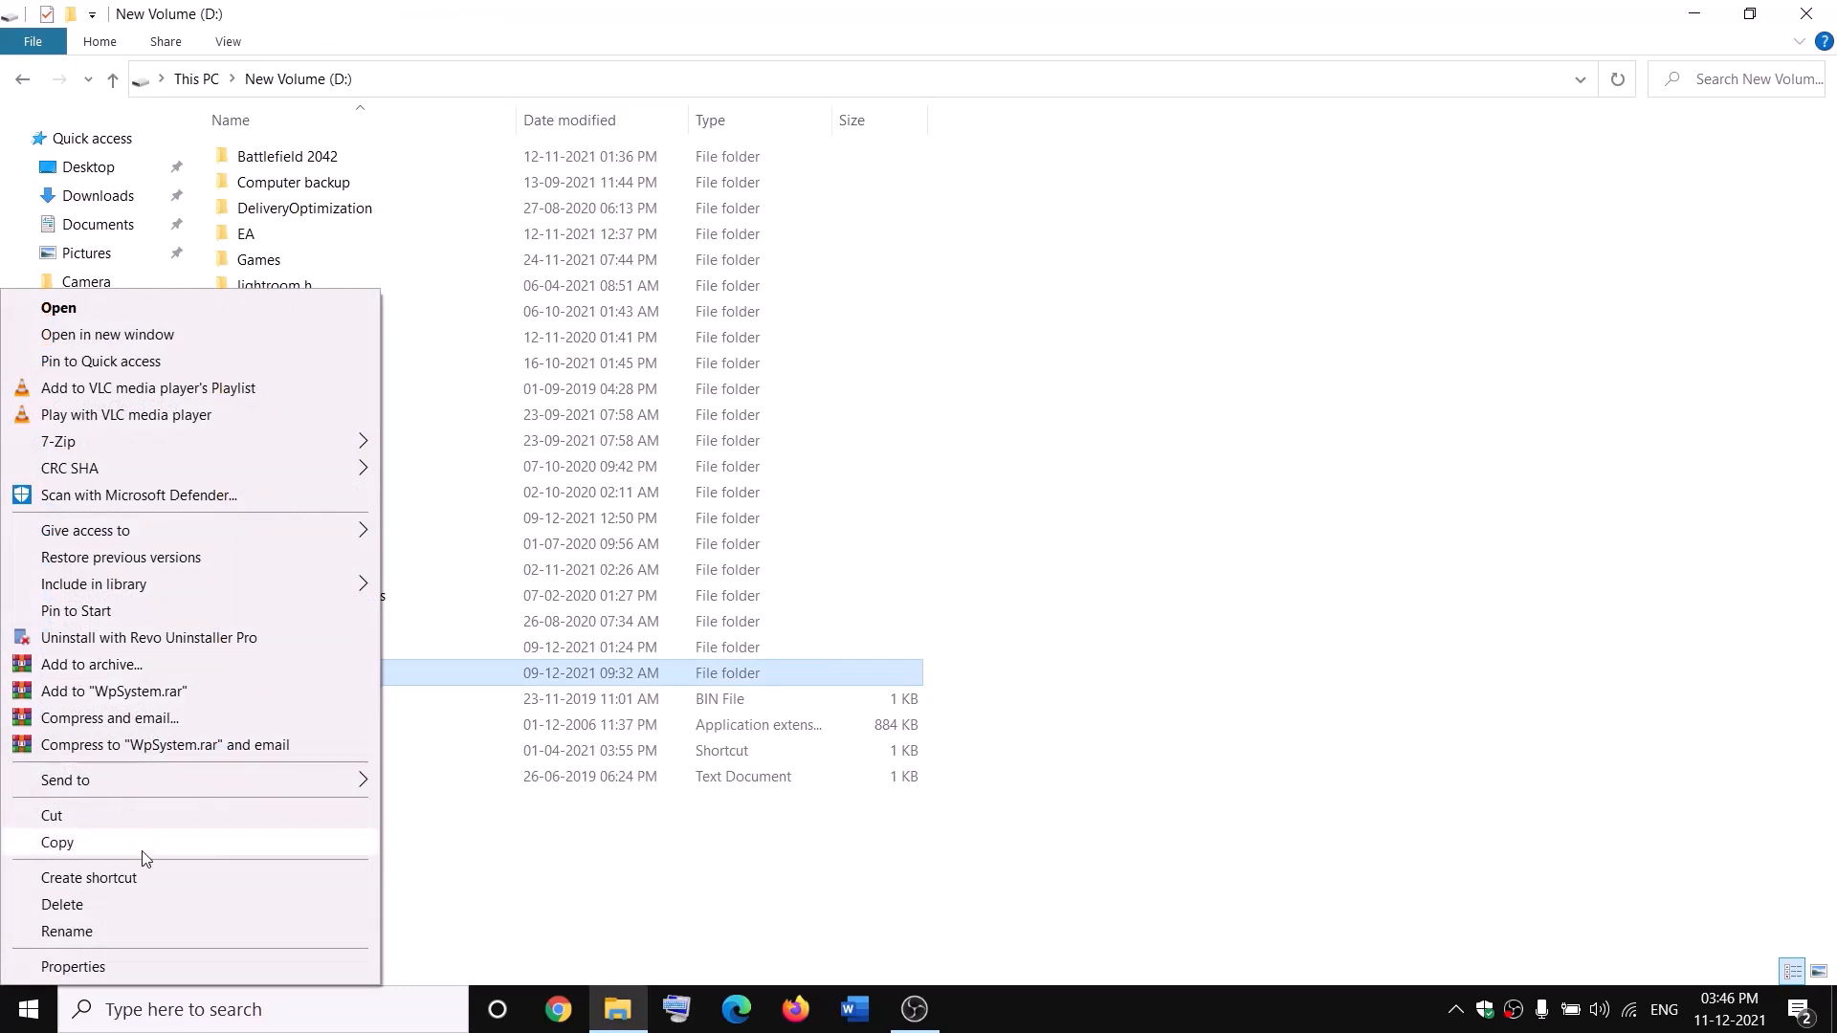
{"action": "left_click", "coordinate": [69, 933]}
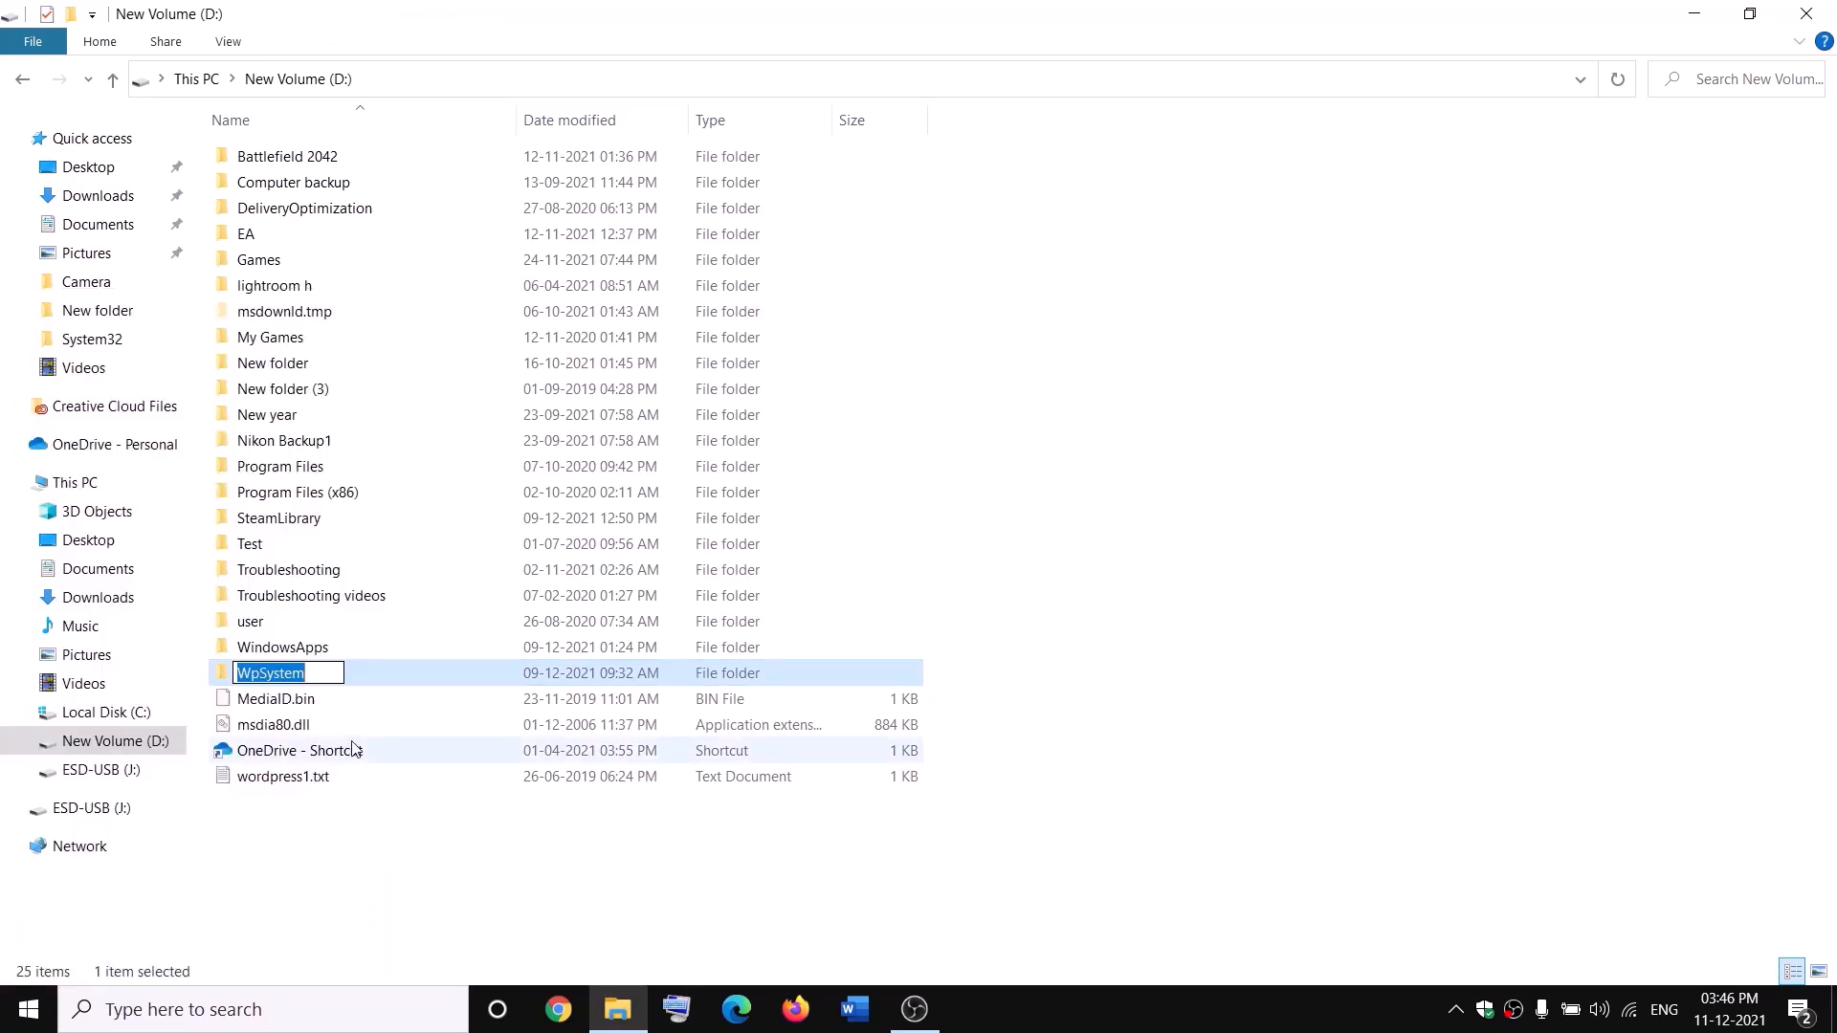
{"action": "key", "text": "End"}
{"action": "type", "text": ".old"}
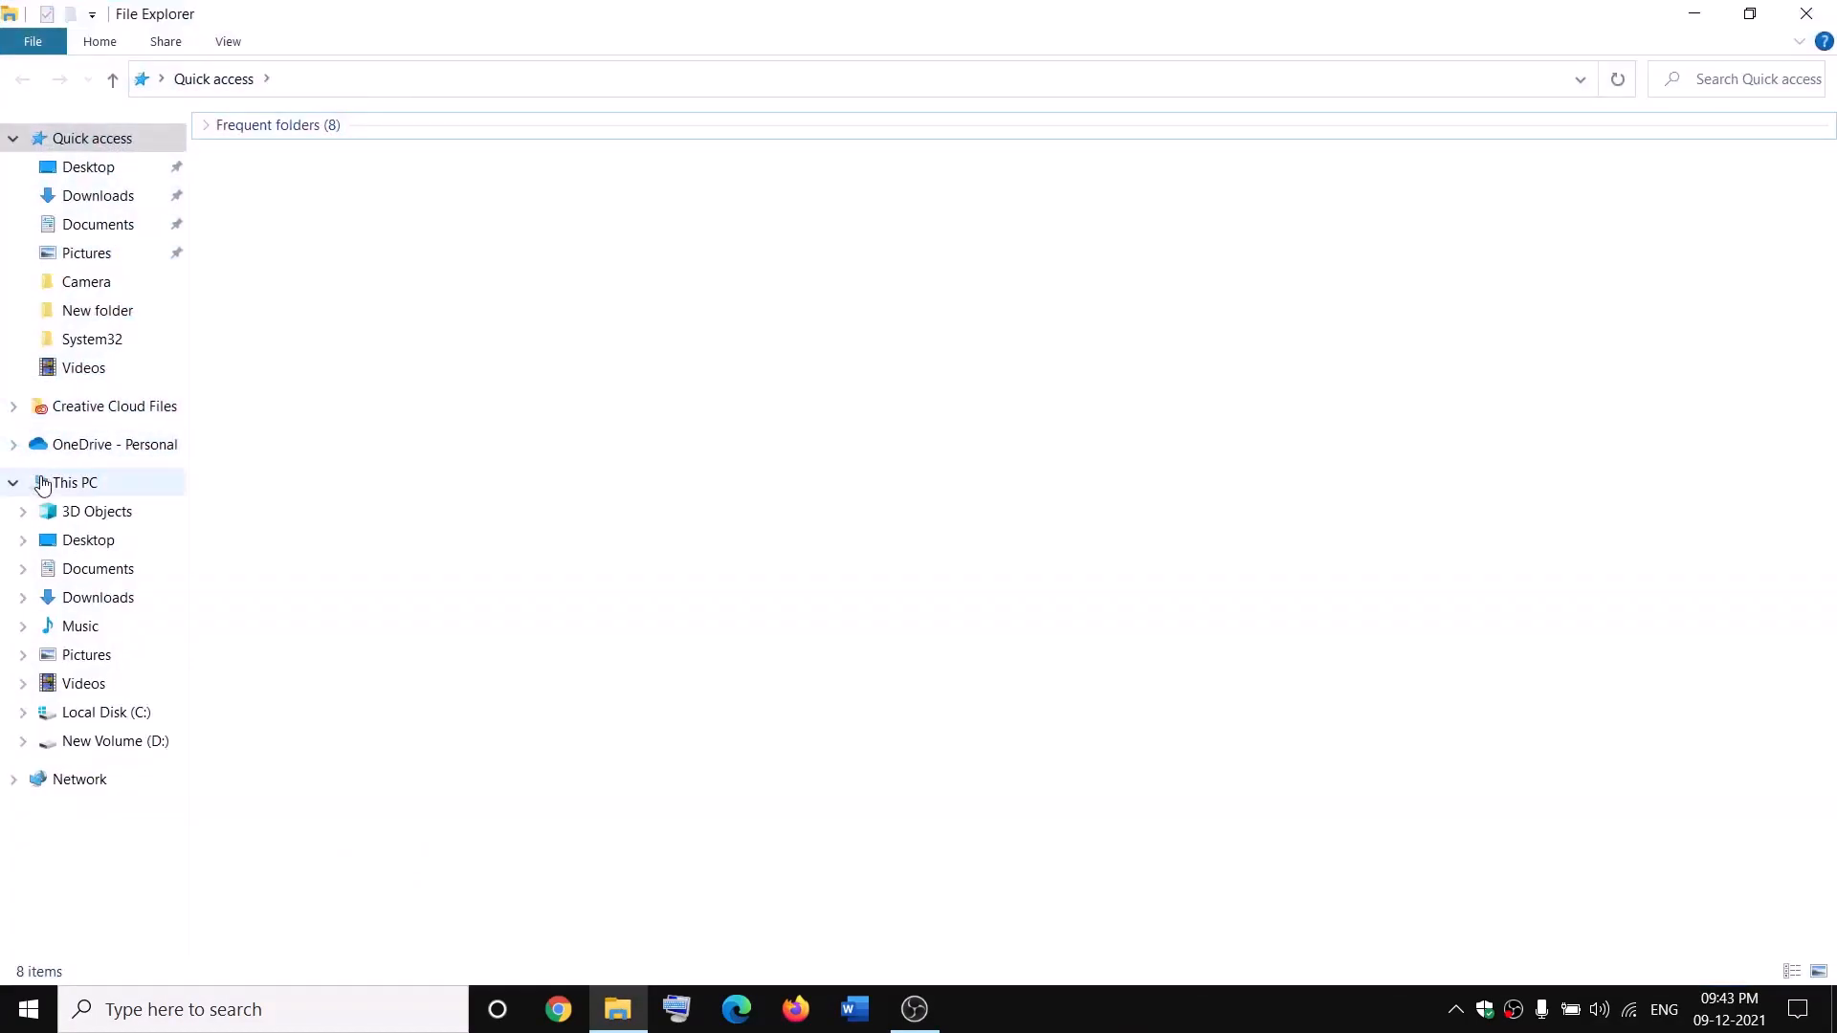
- Go to the New Volume (D:) drive and bring up the WindowsApps folder's advanced security settings
{"action": "left_click", "coordinate": [42, 485]}
{"action": "double_click", "coordinate": [656, 339]}
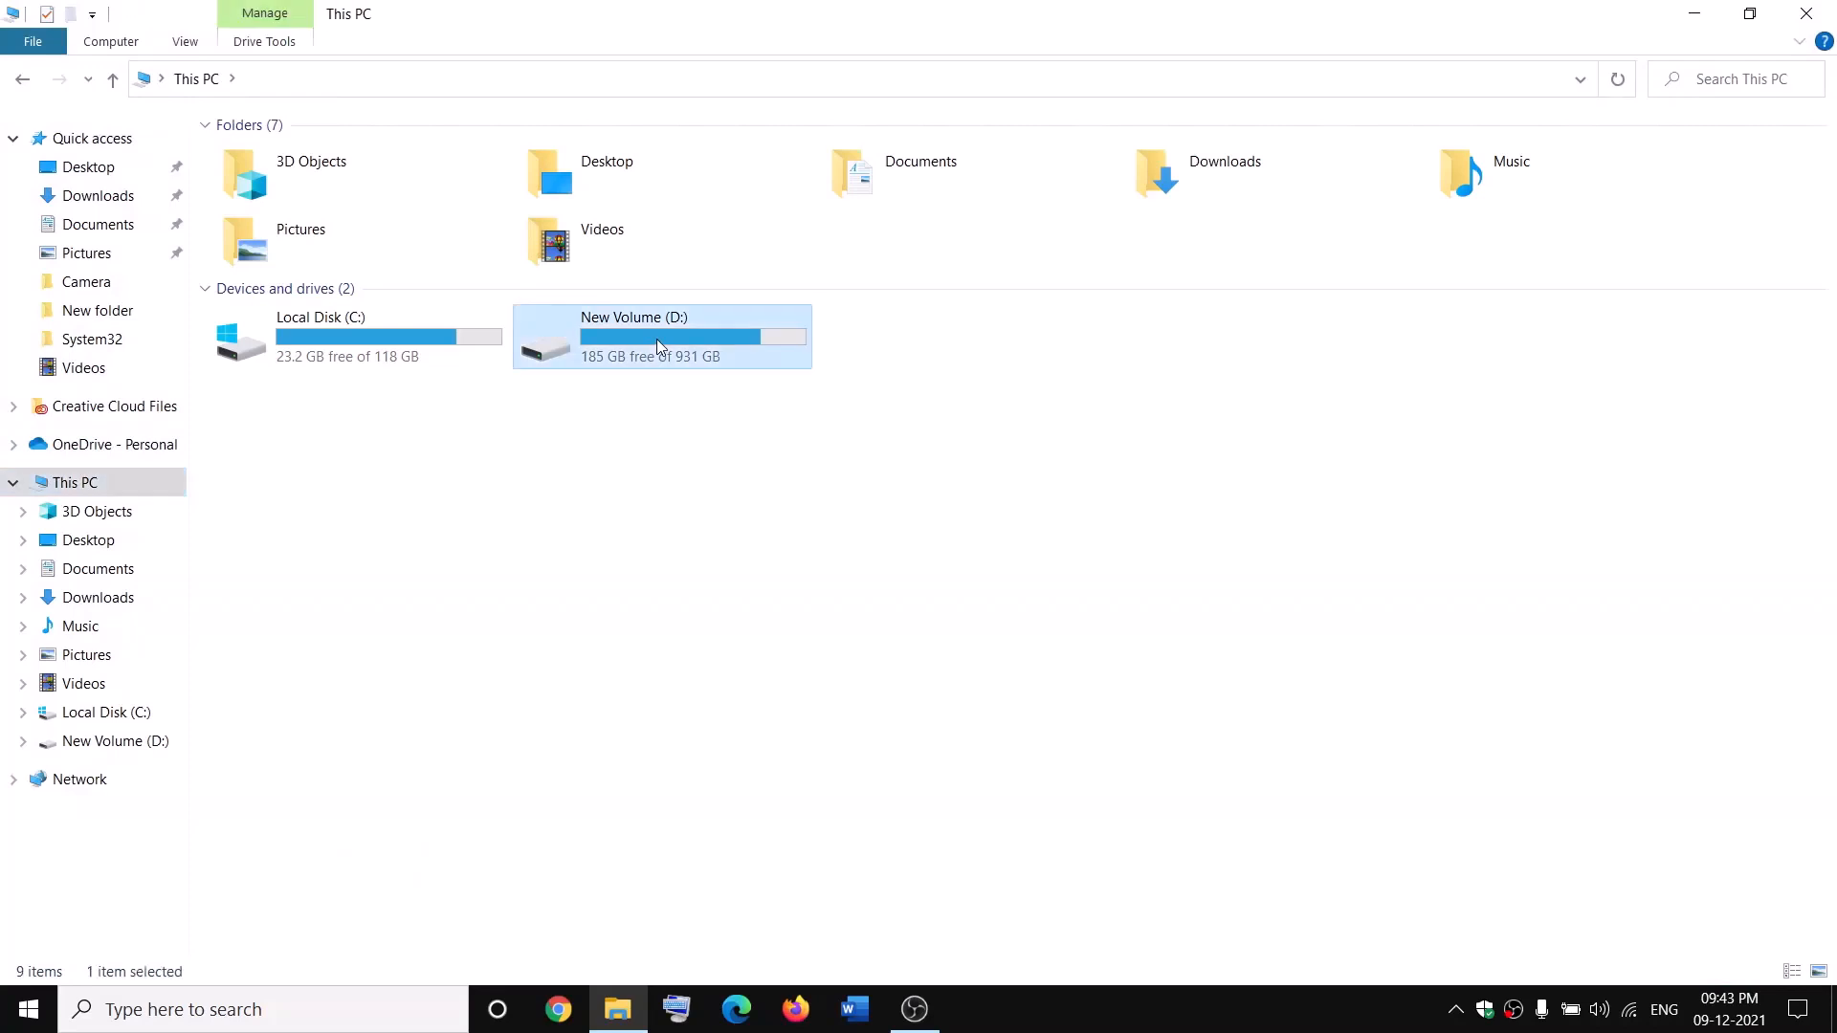
{"action": "left_click", "coordinate": [325, 648]}
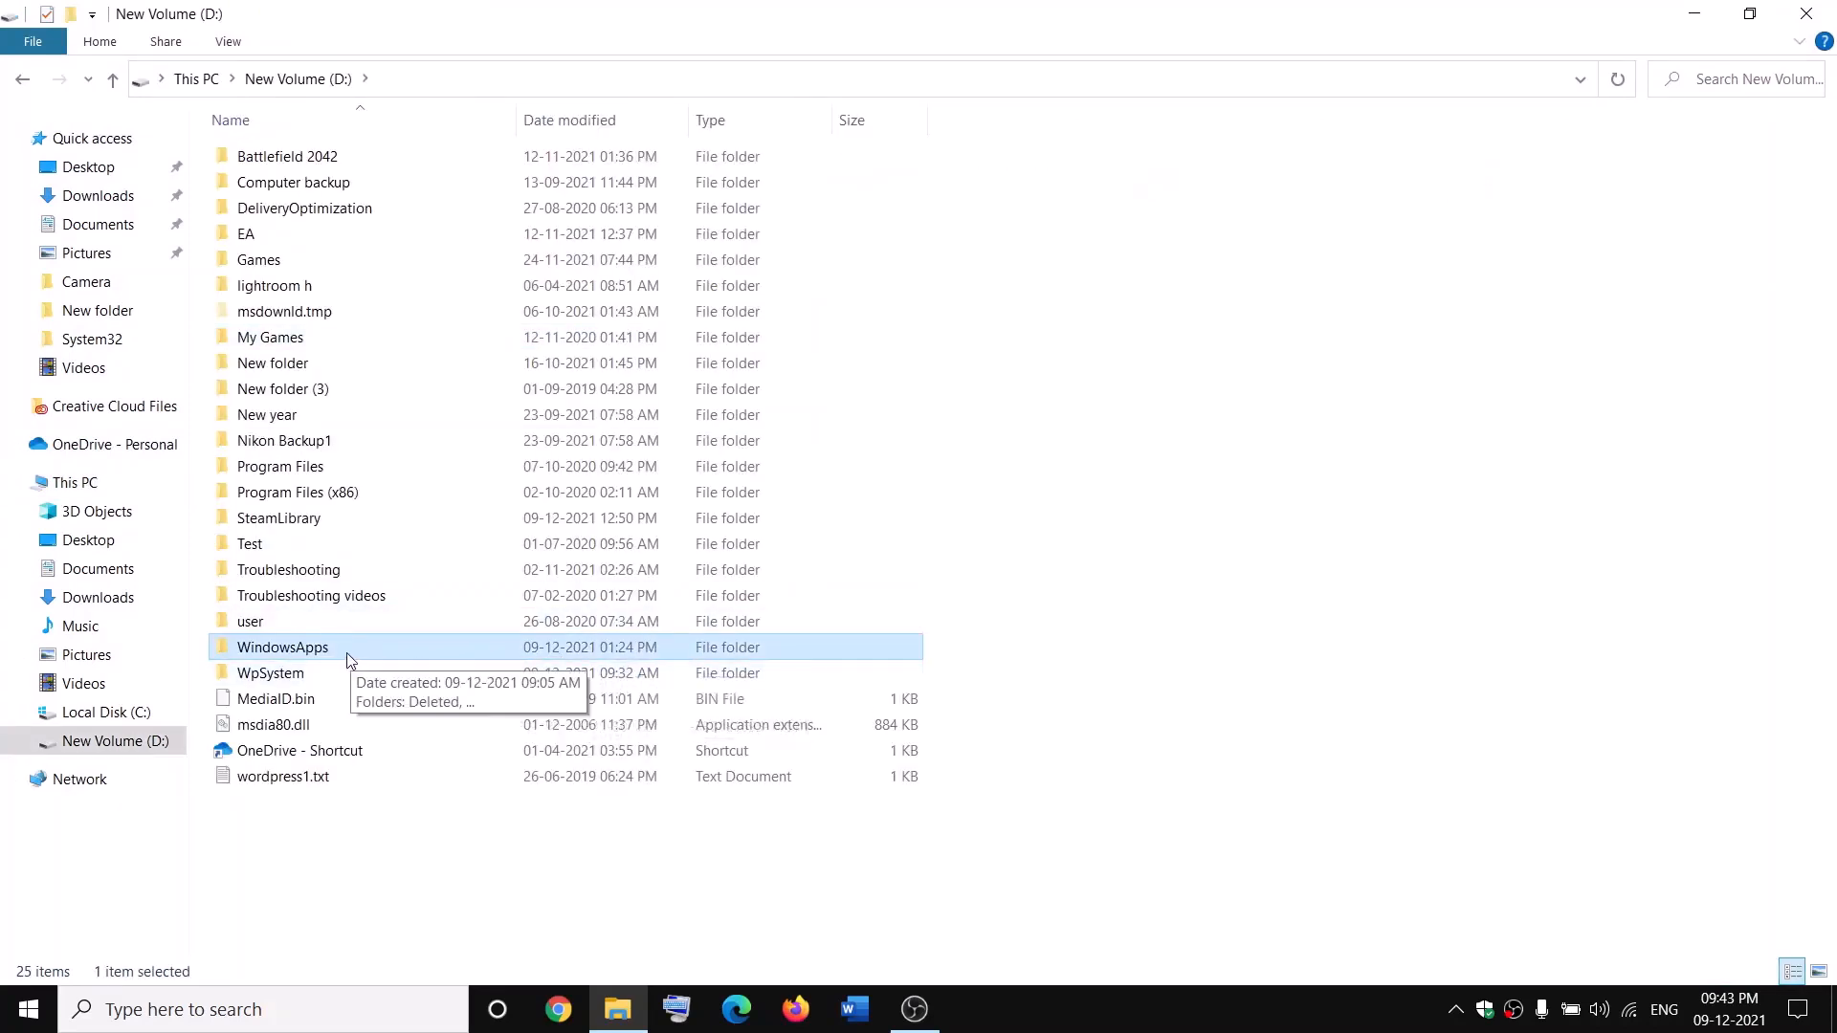
{"action": "right_click", "coordinate": [346, 652]}
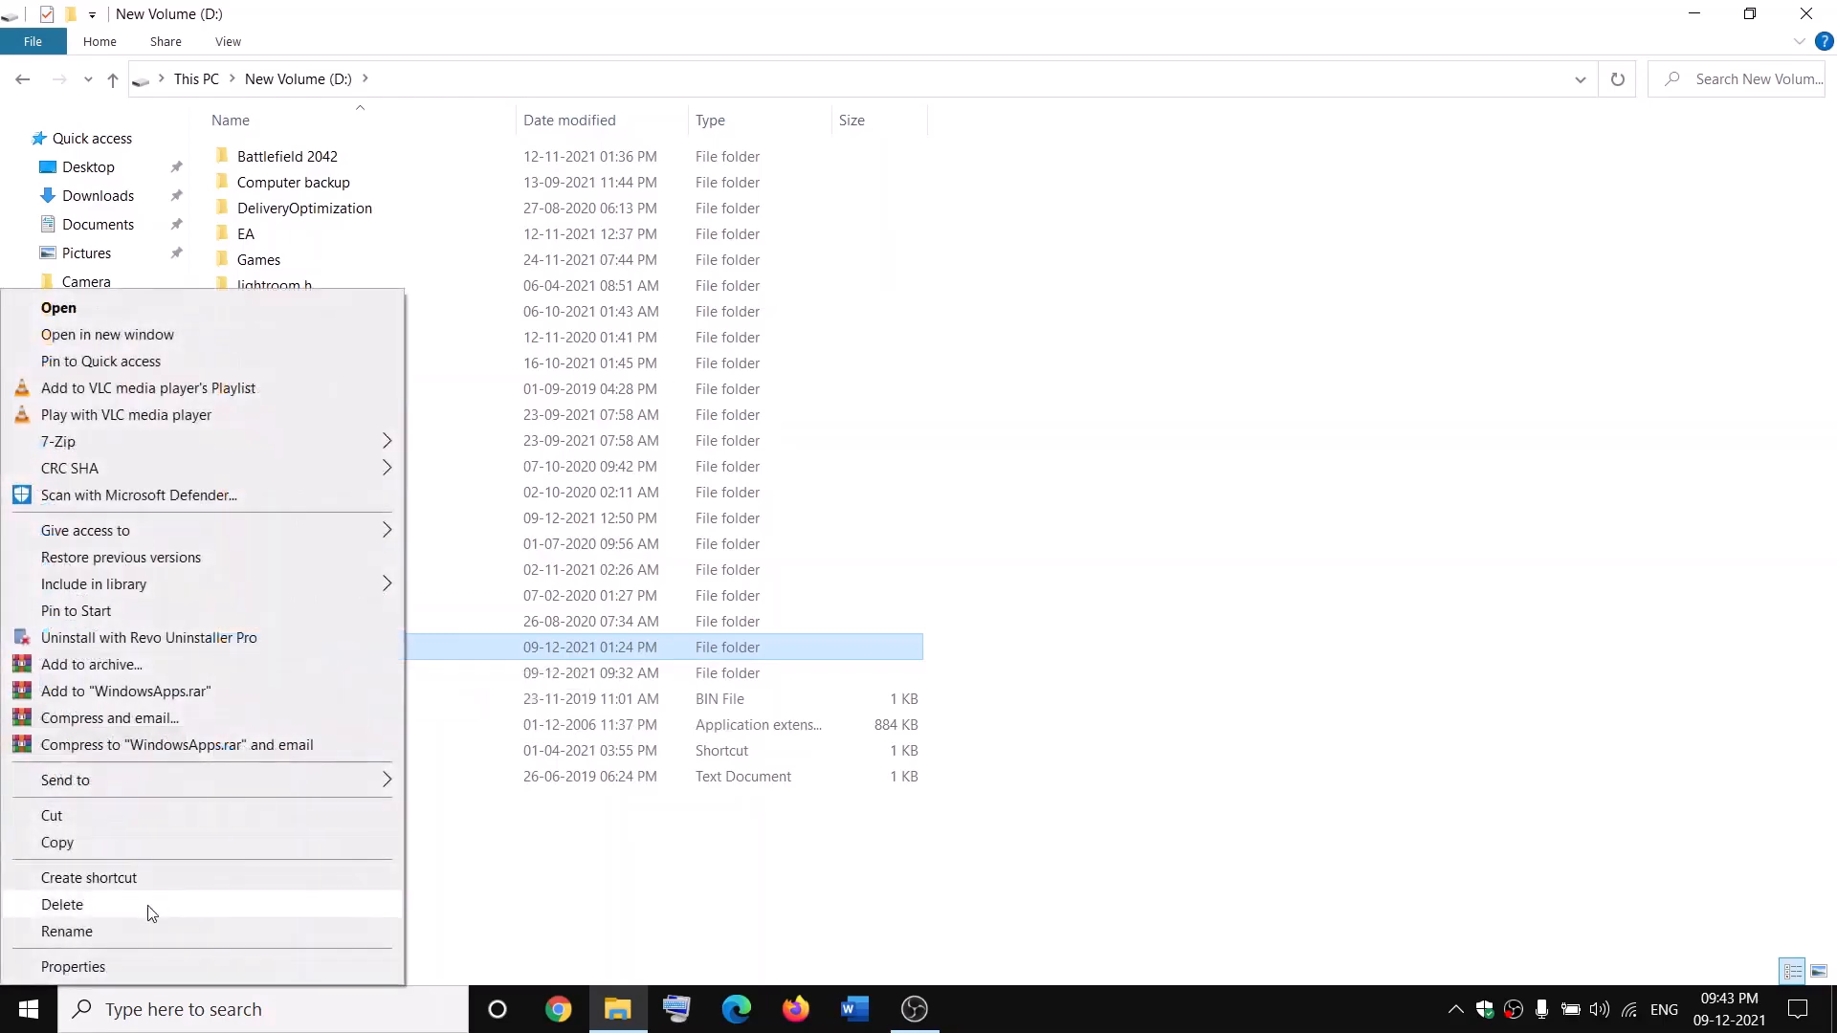
{"action": "left_click", "coordinate": [74, 968]}
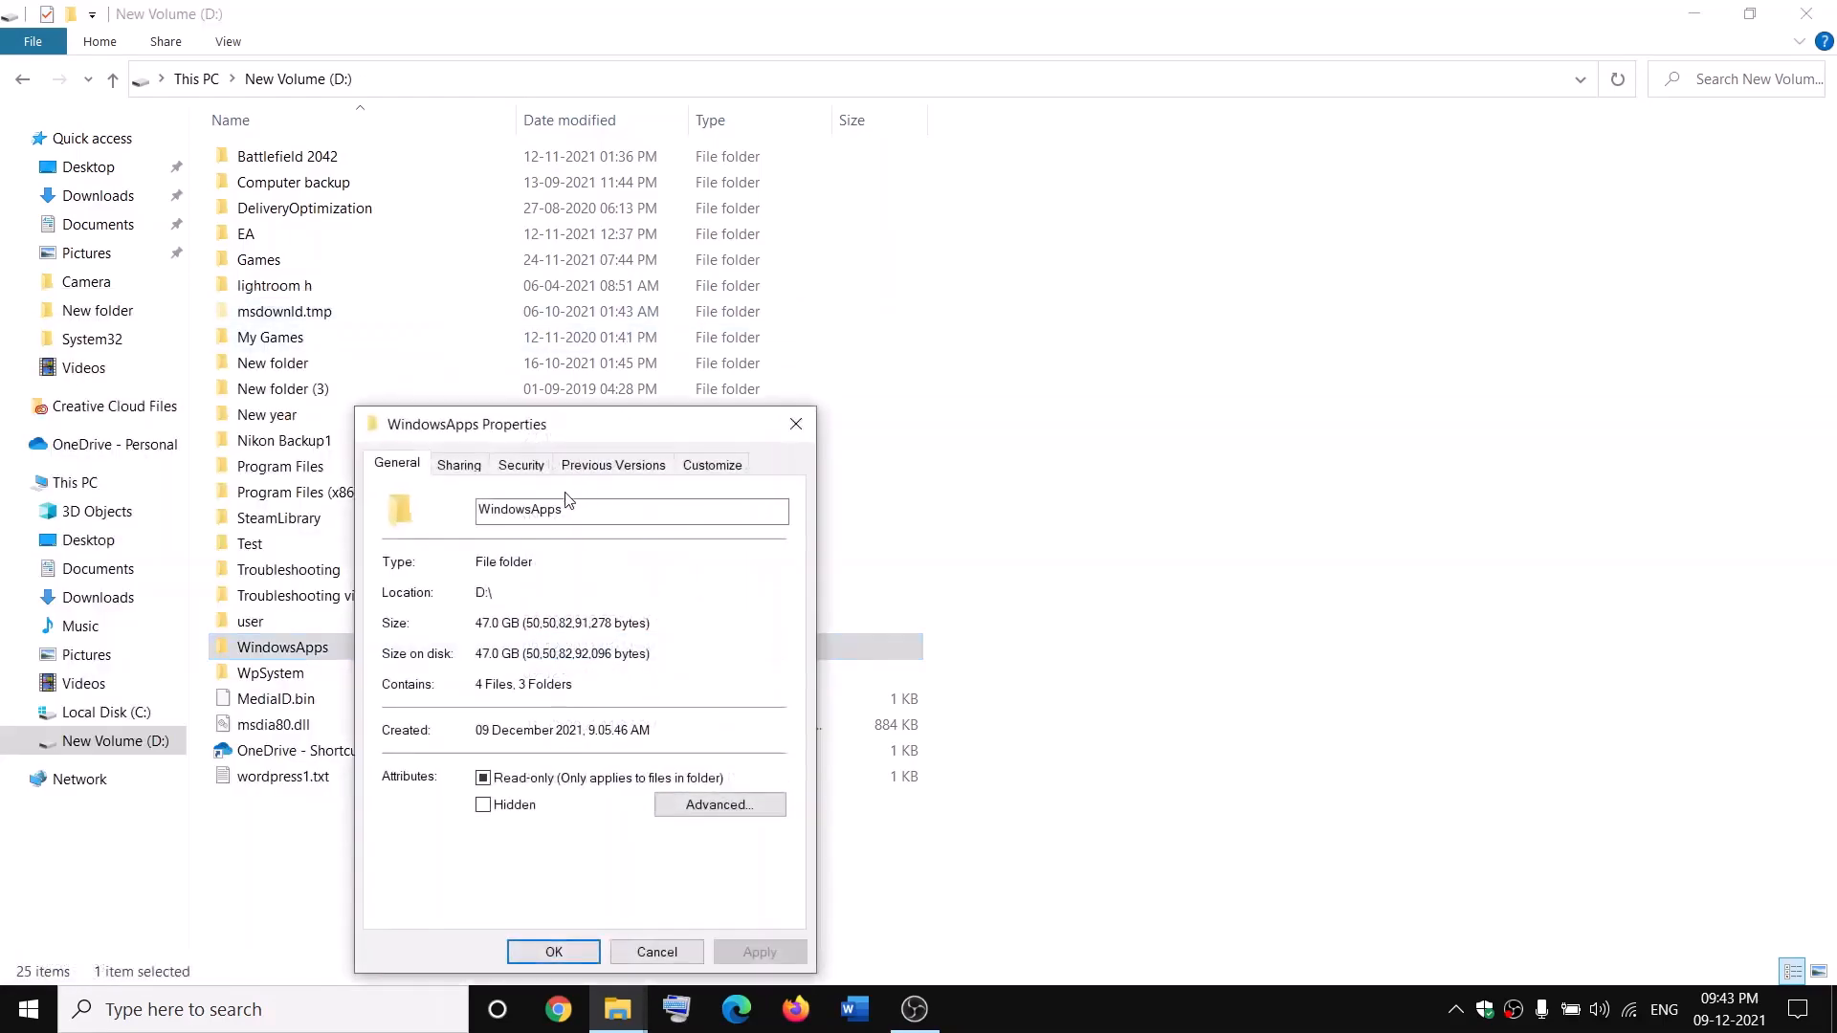
{"action": "left_click", "coordinate": [520, 469]}
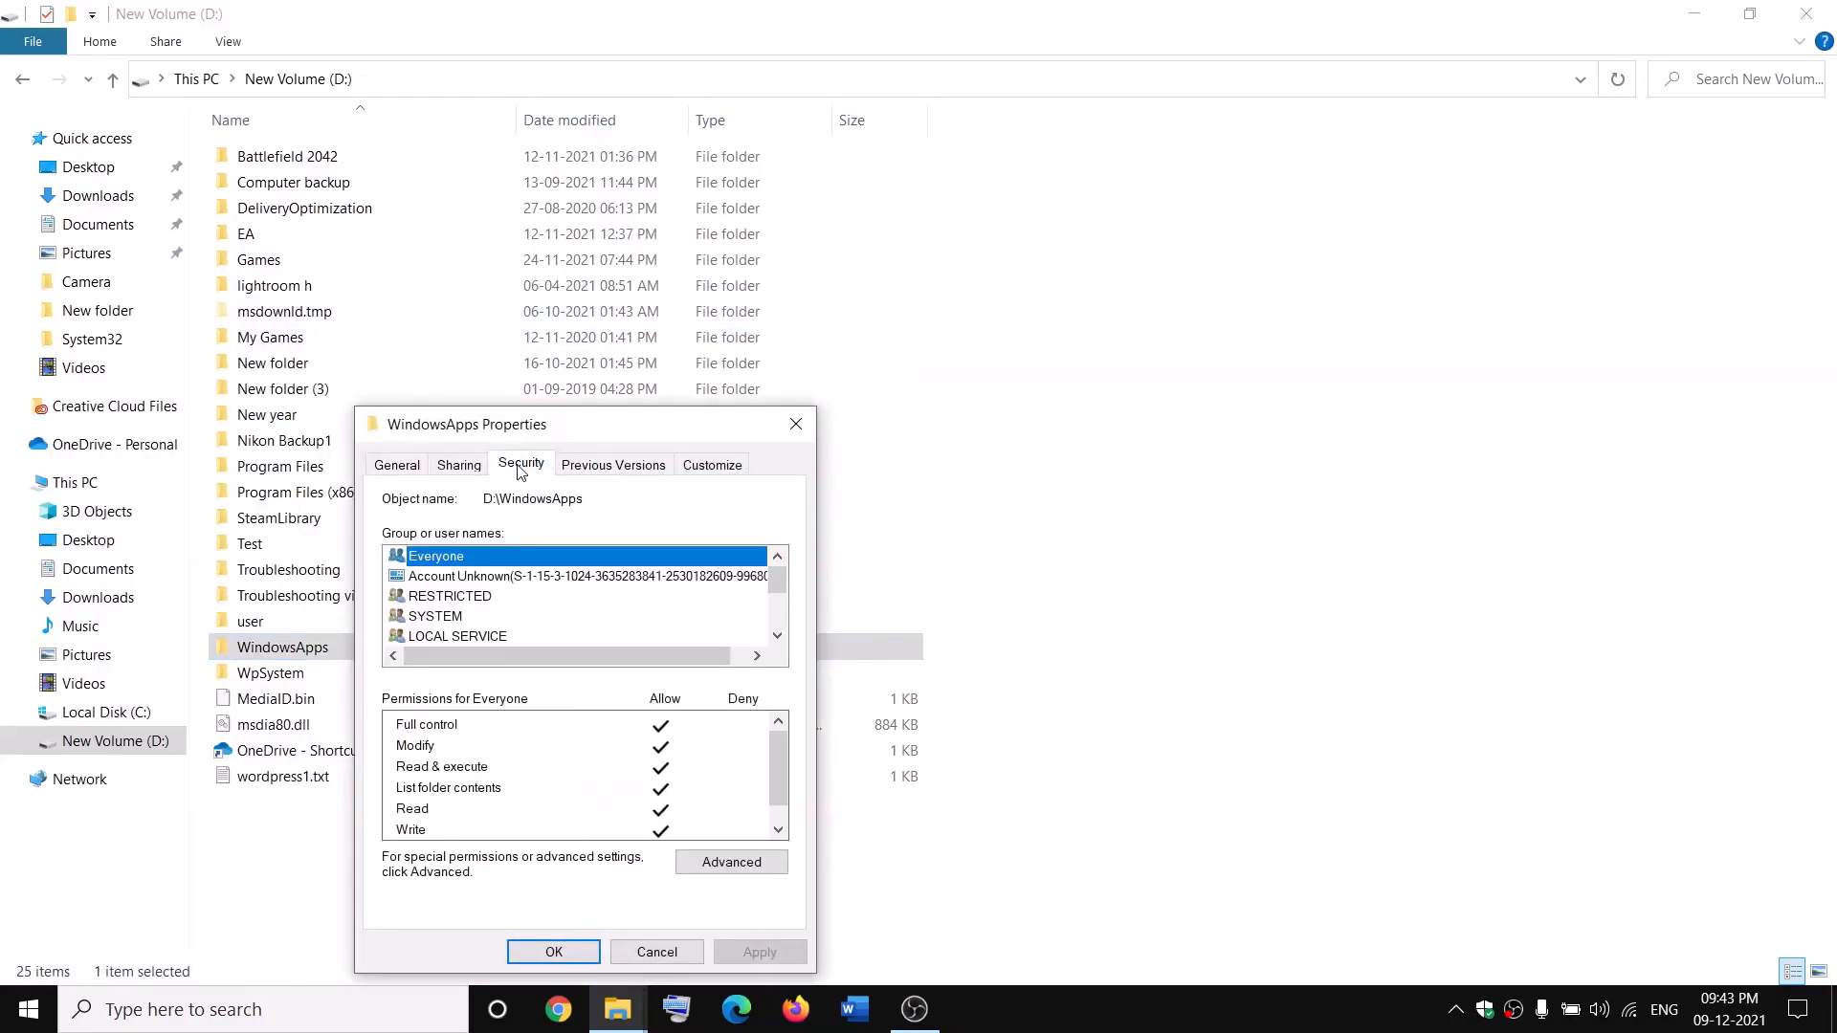
{"action": "left_click", "coordinate": [718, 863]}
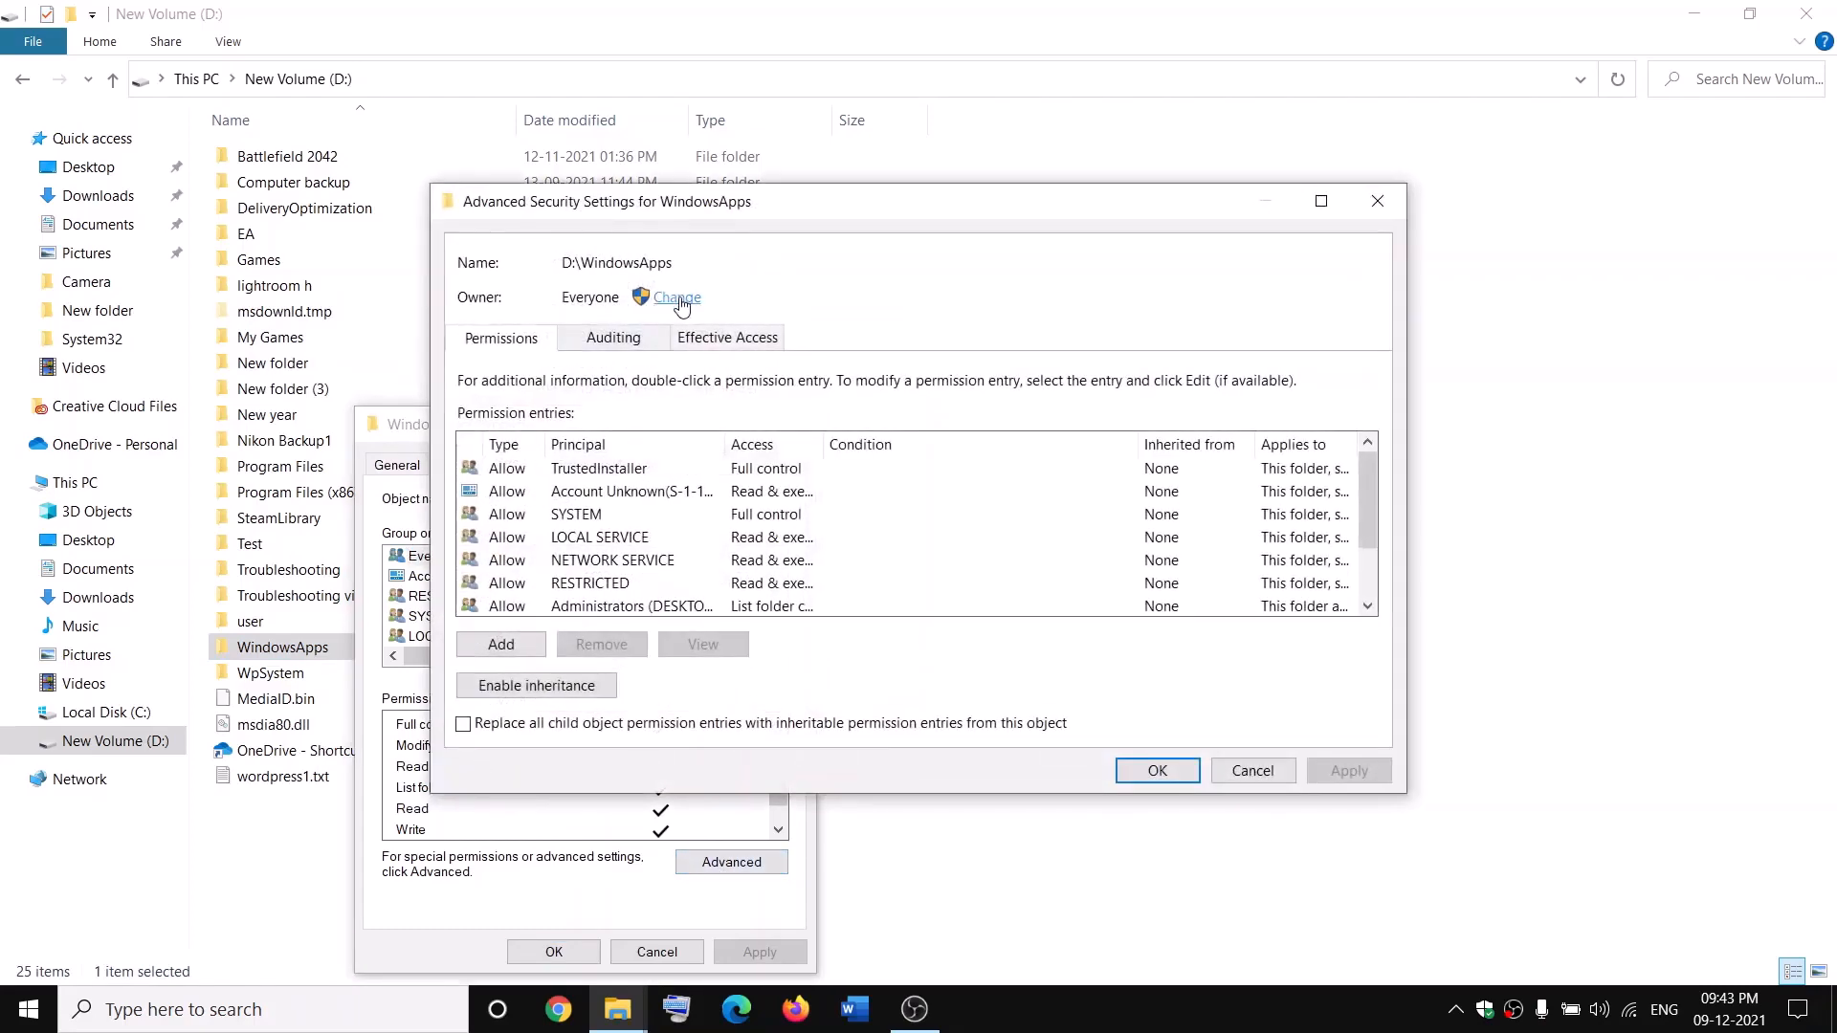
- Change the owner of the WindowsApps folder to Everyone, checking the name before accepting it
{"action": "left_click", "coordinate": [677, 299]}
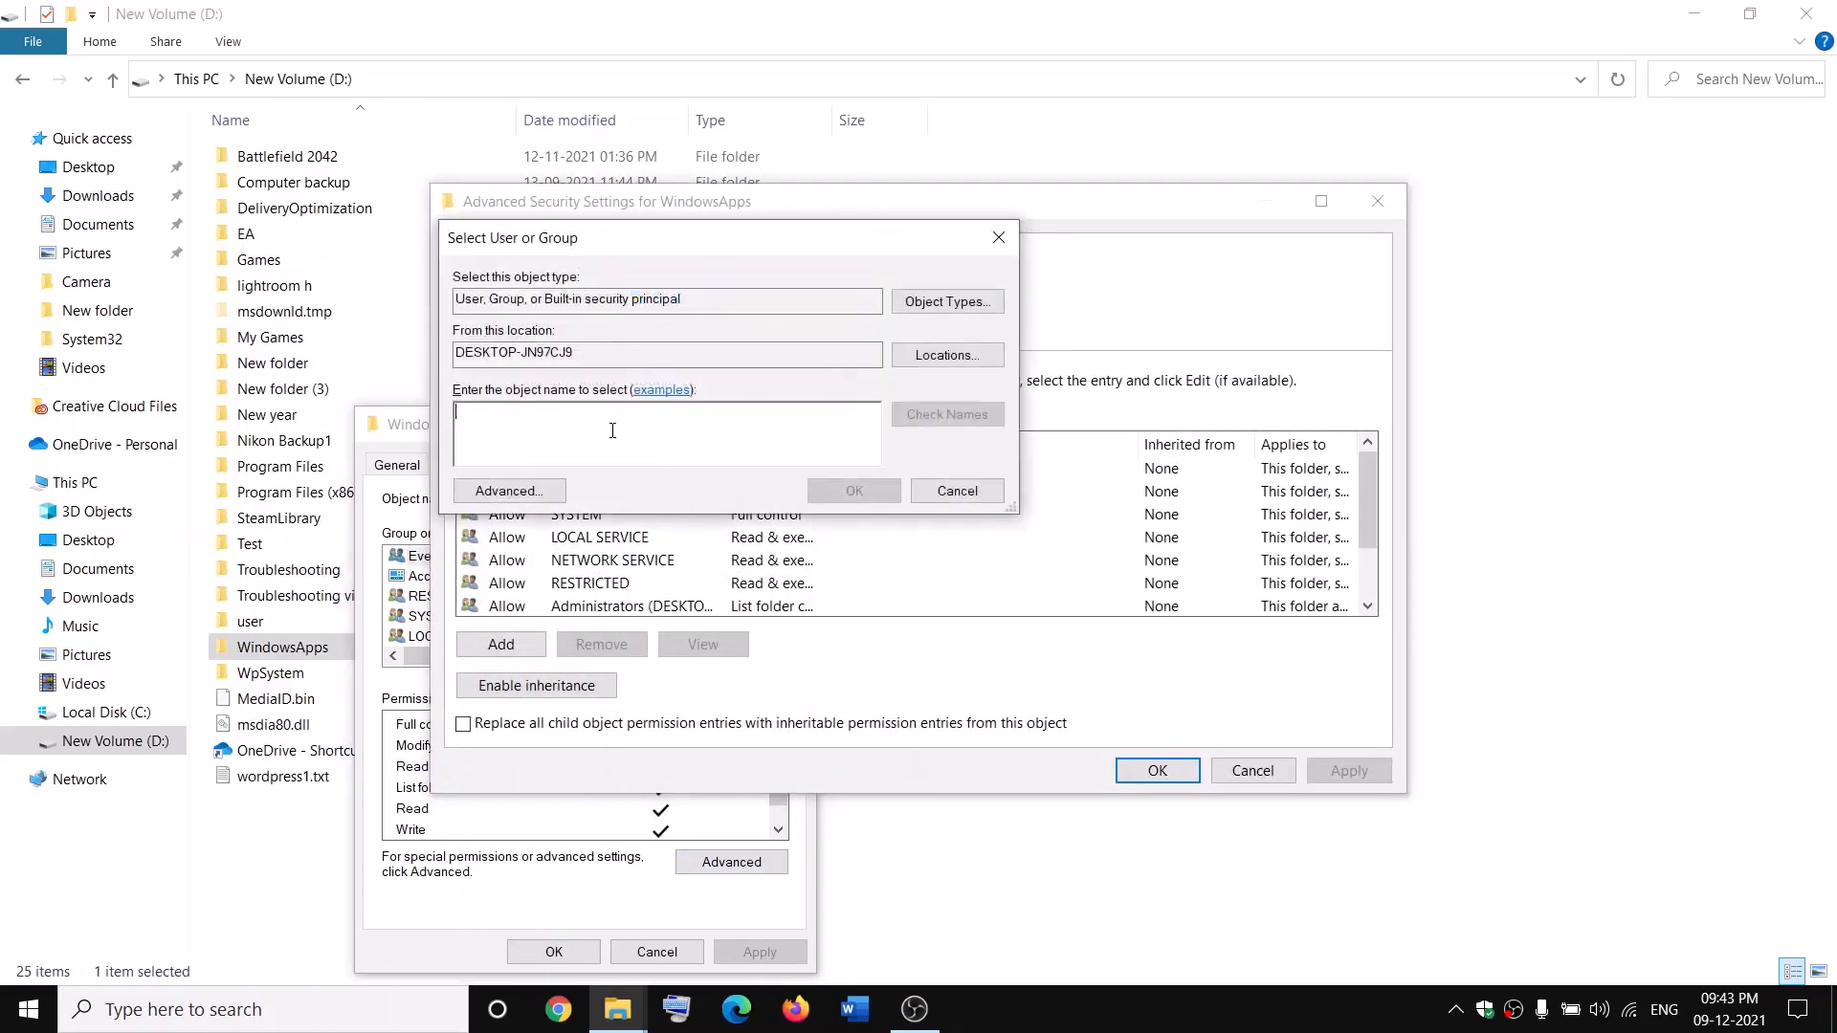
{"action": "type", "text": "everyone"}
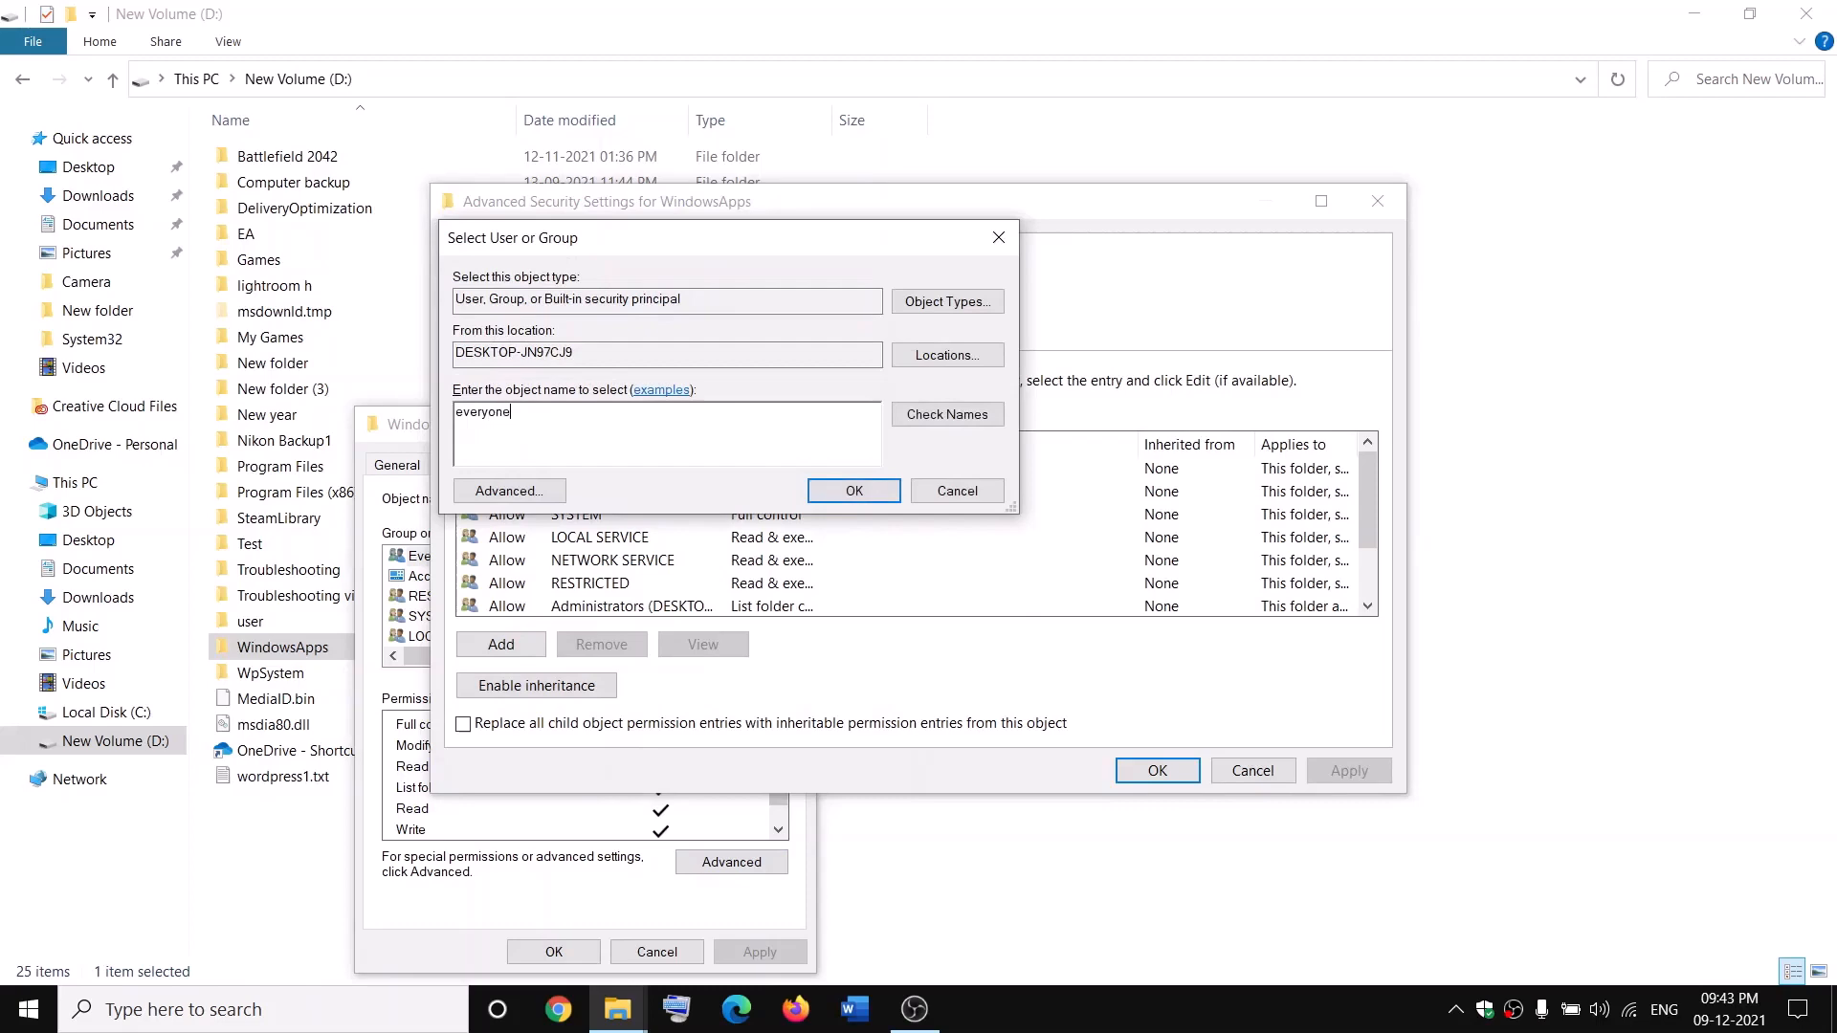
{"action": "left_click", "coordinate": [952, 417]}
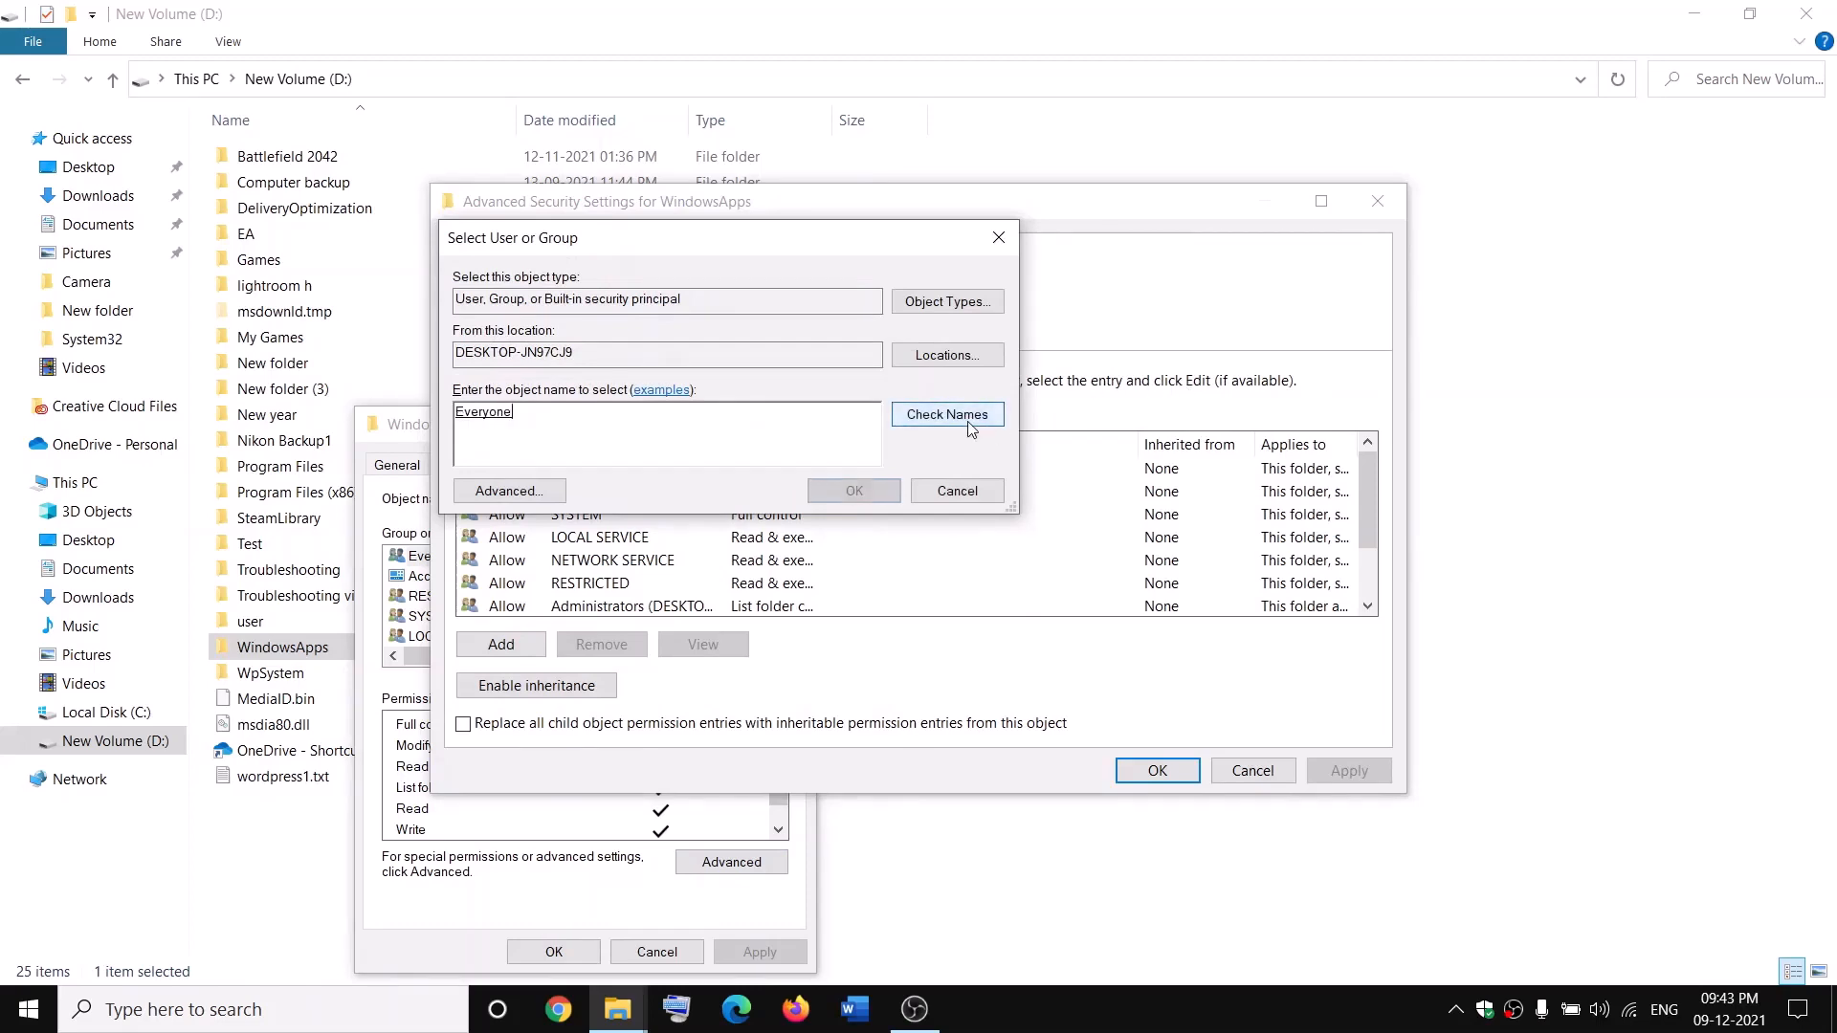
{"action": "left_click", "coordinate": [854, 491]}
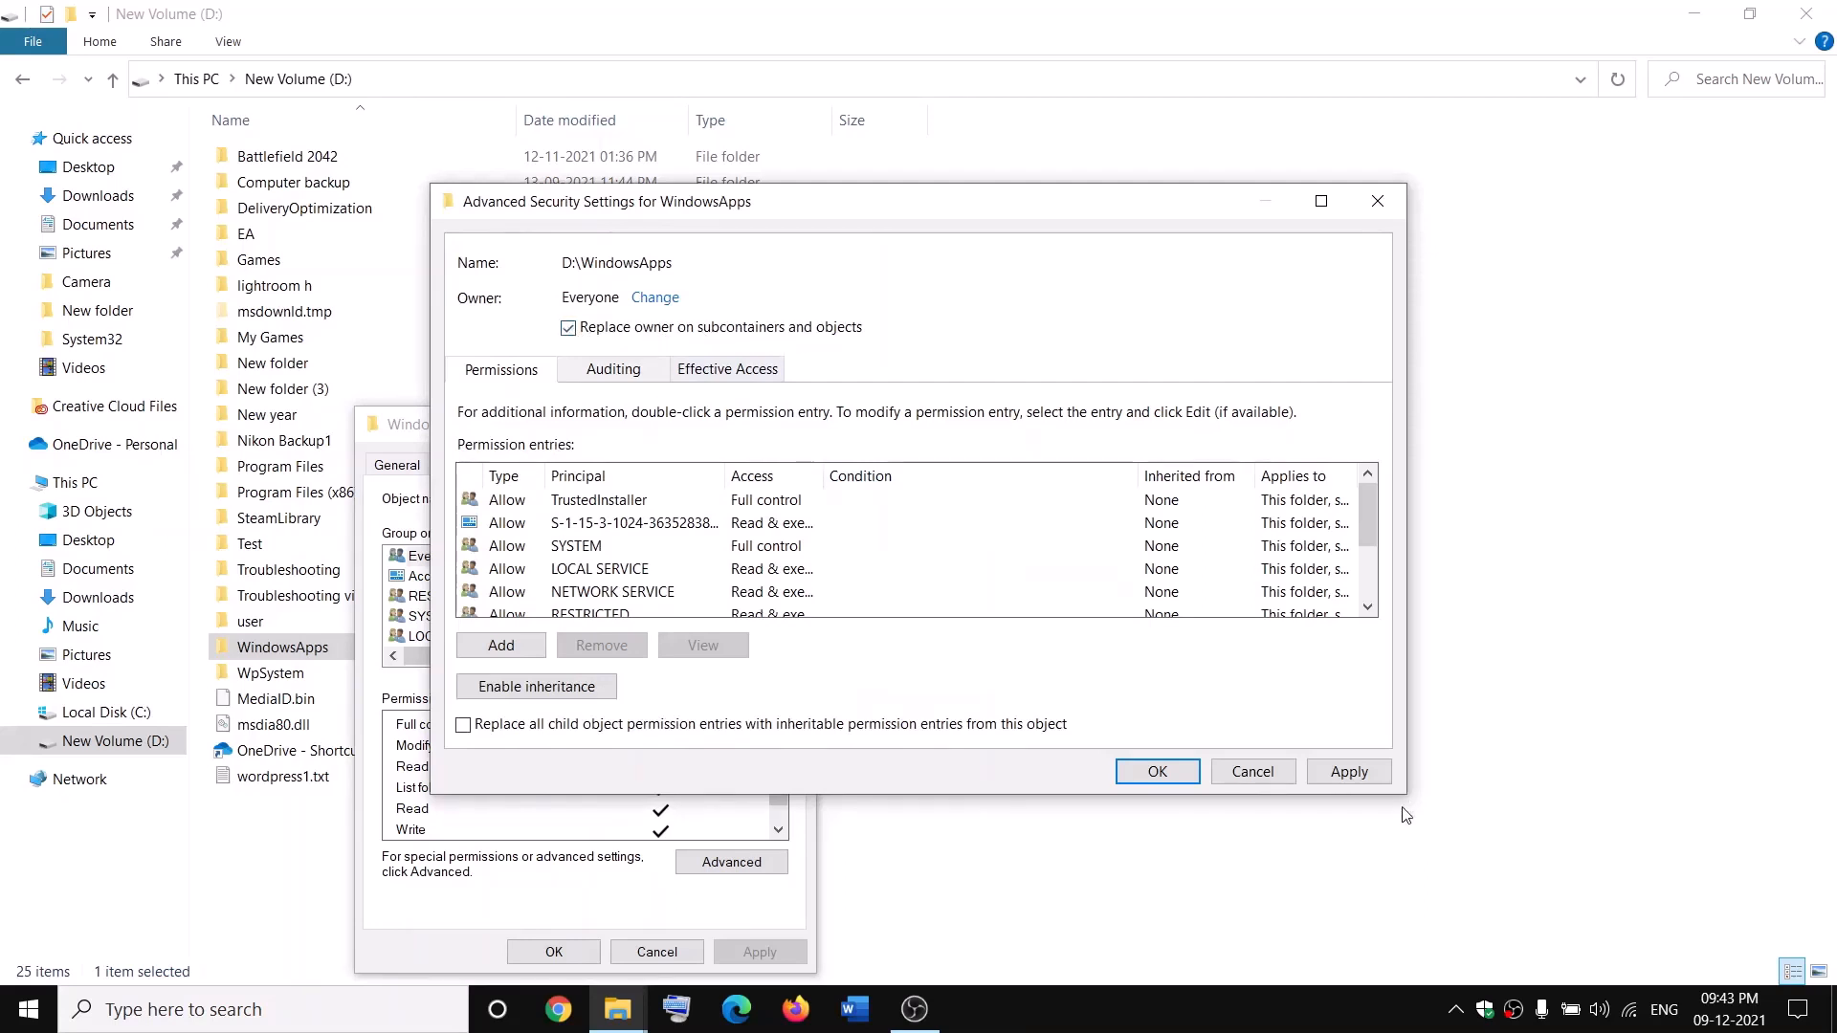
- Enable replacing the owner on subcontainers and objects, apply it, and close the WindowsApps security settings and properties
{"action": "left_click", "coordinate": [1347, 771]}
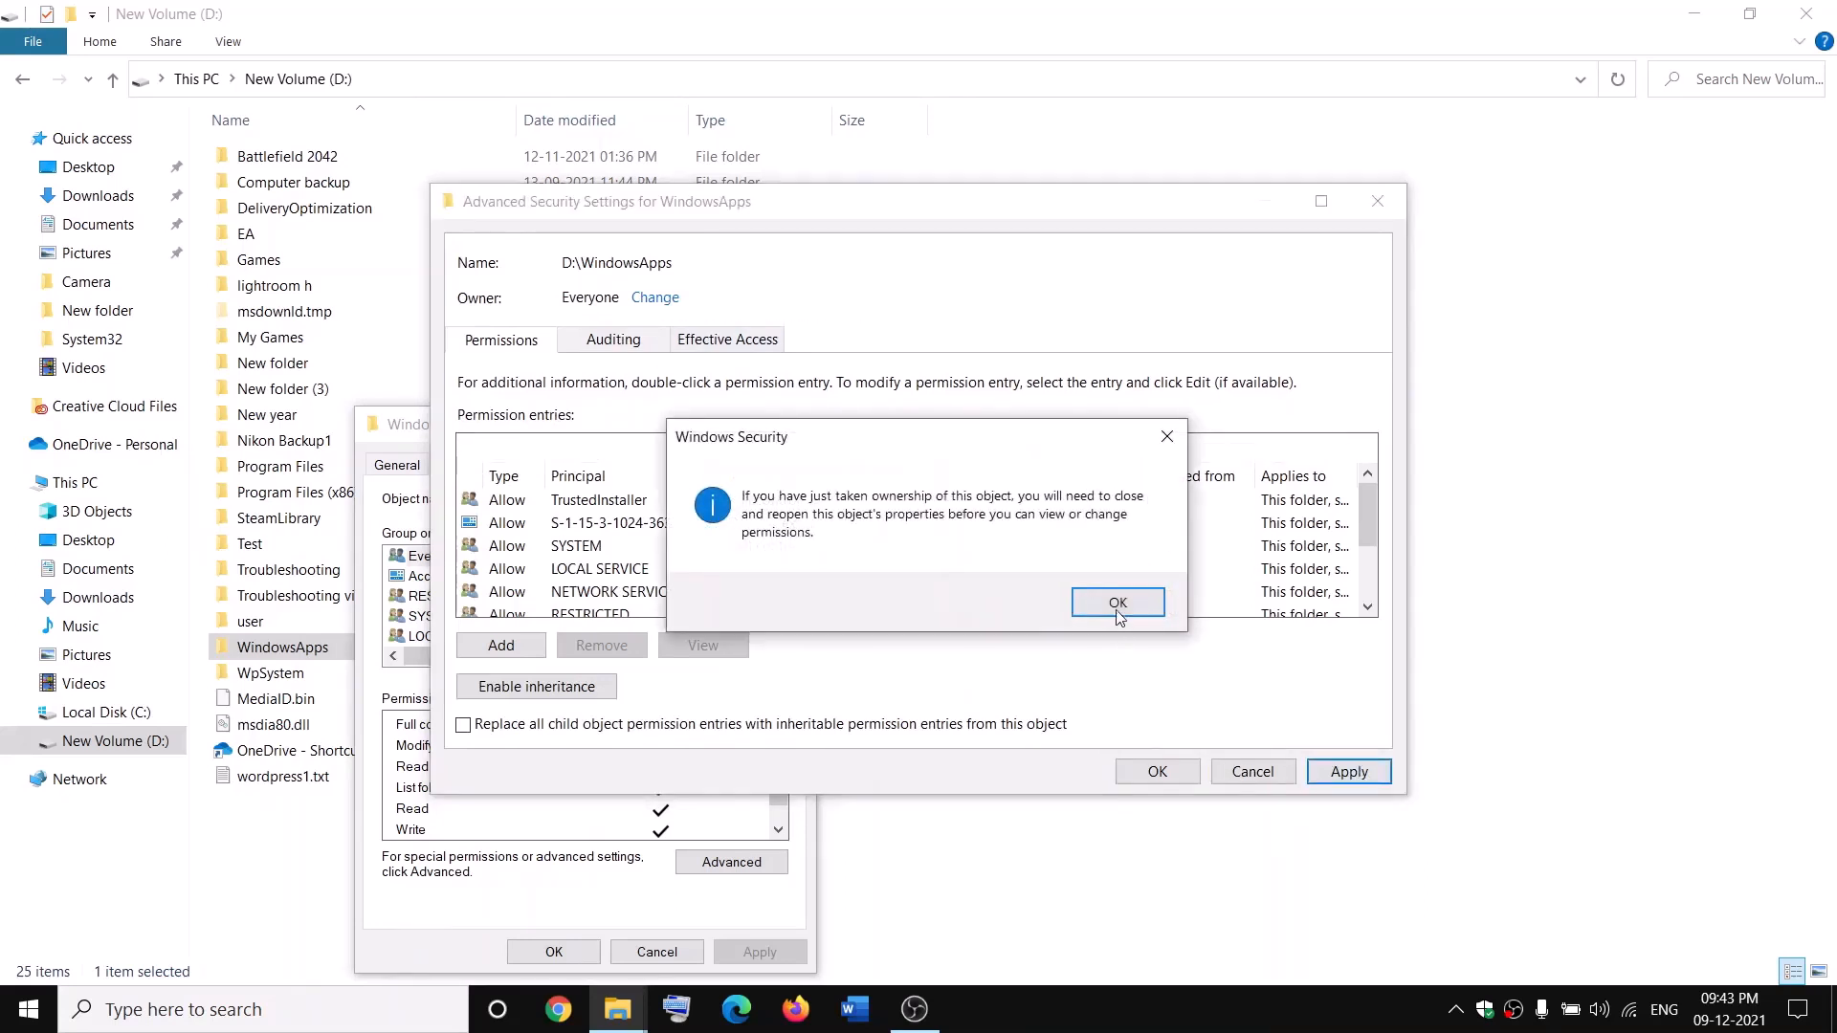
{"action": "left_click", "coordinate": [1119, 603]}
{"action": "left_click", "coordinate": [1158, 771]}
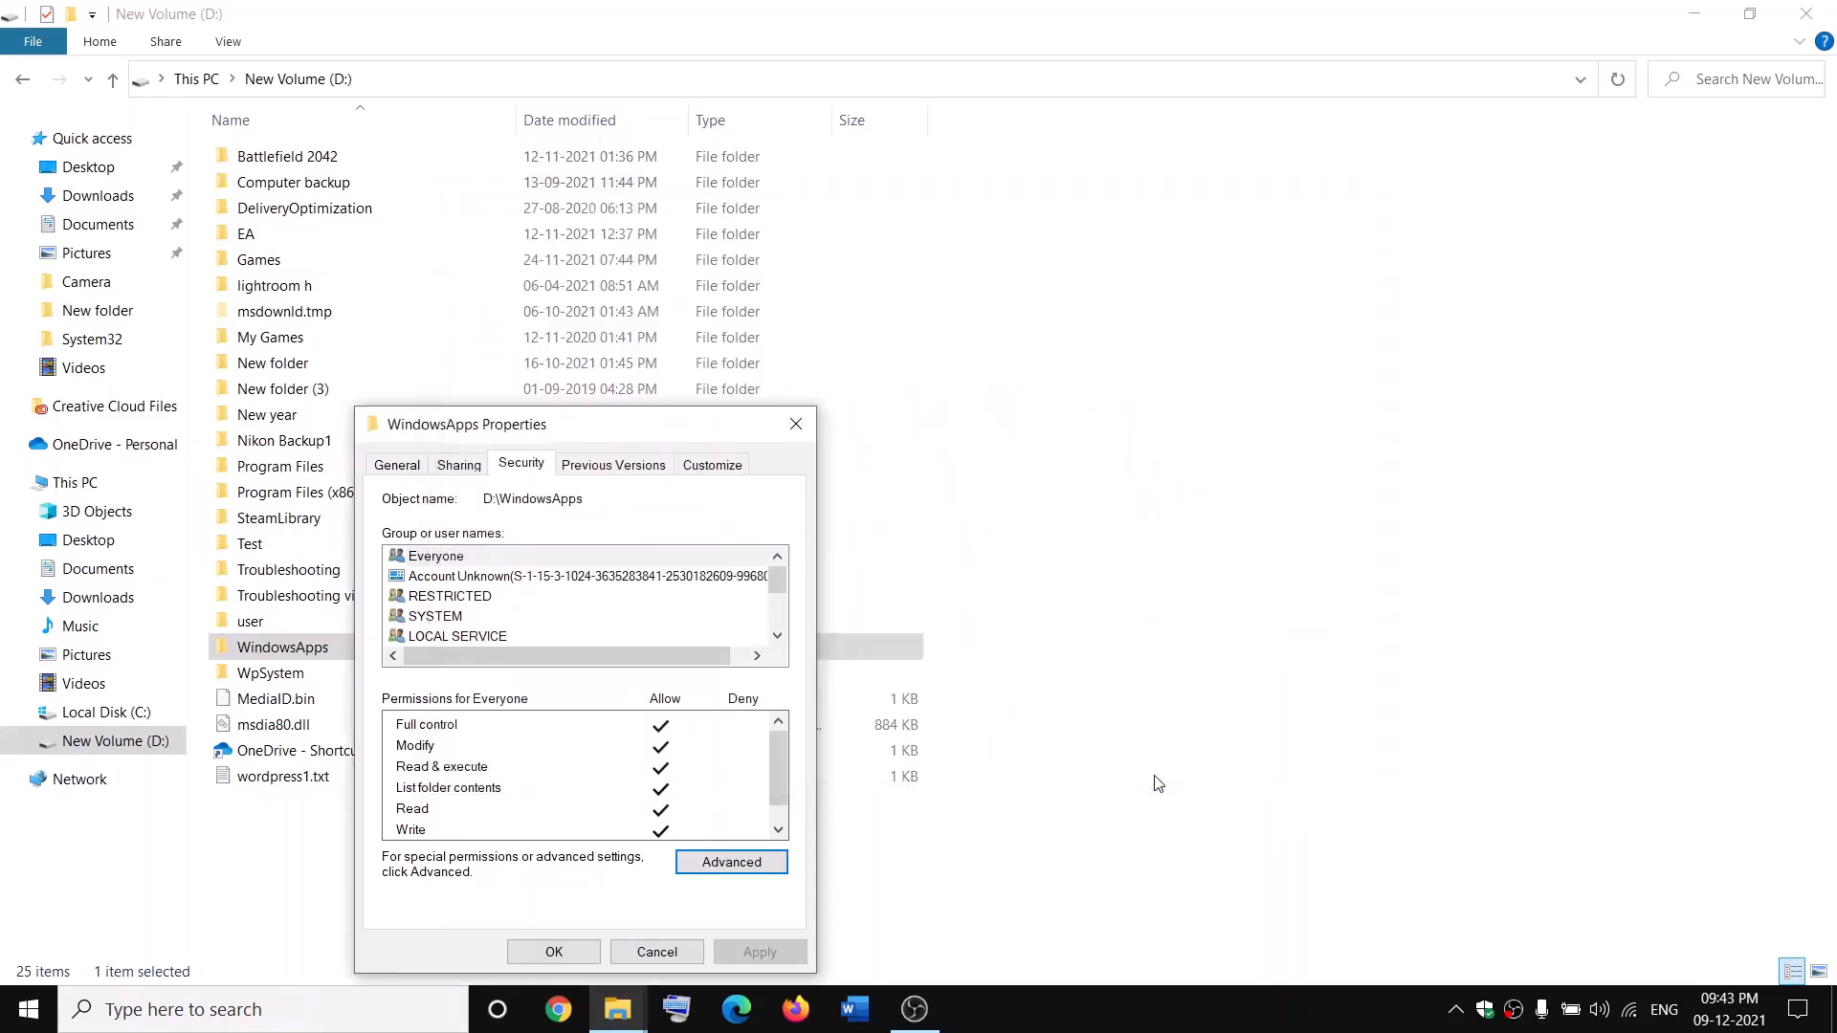
{"action": "left_click", "coordinate": [571, 957]}
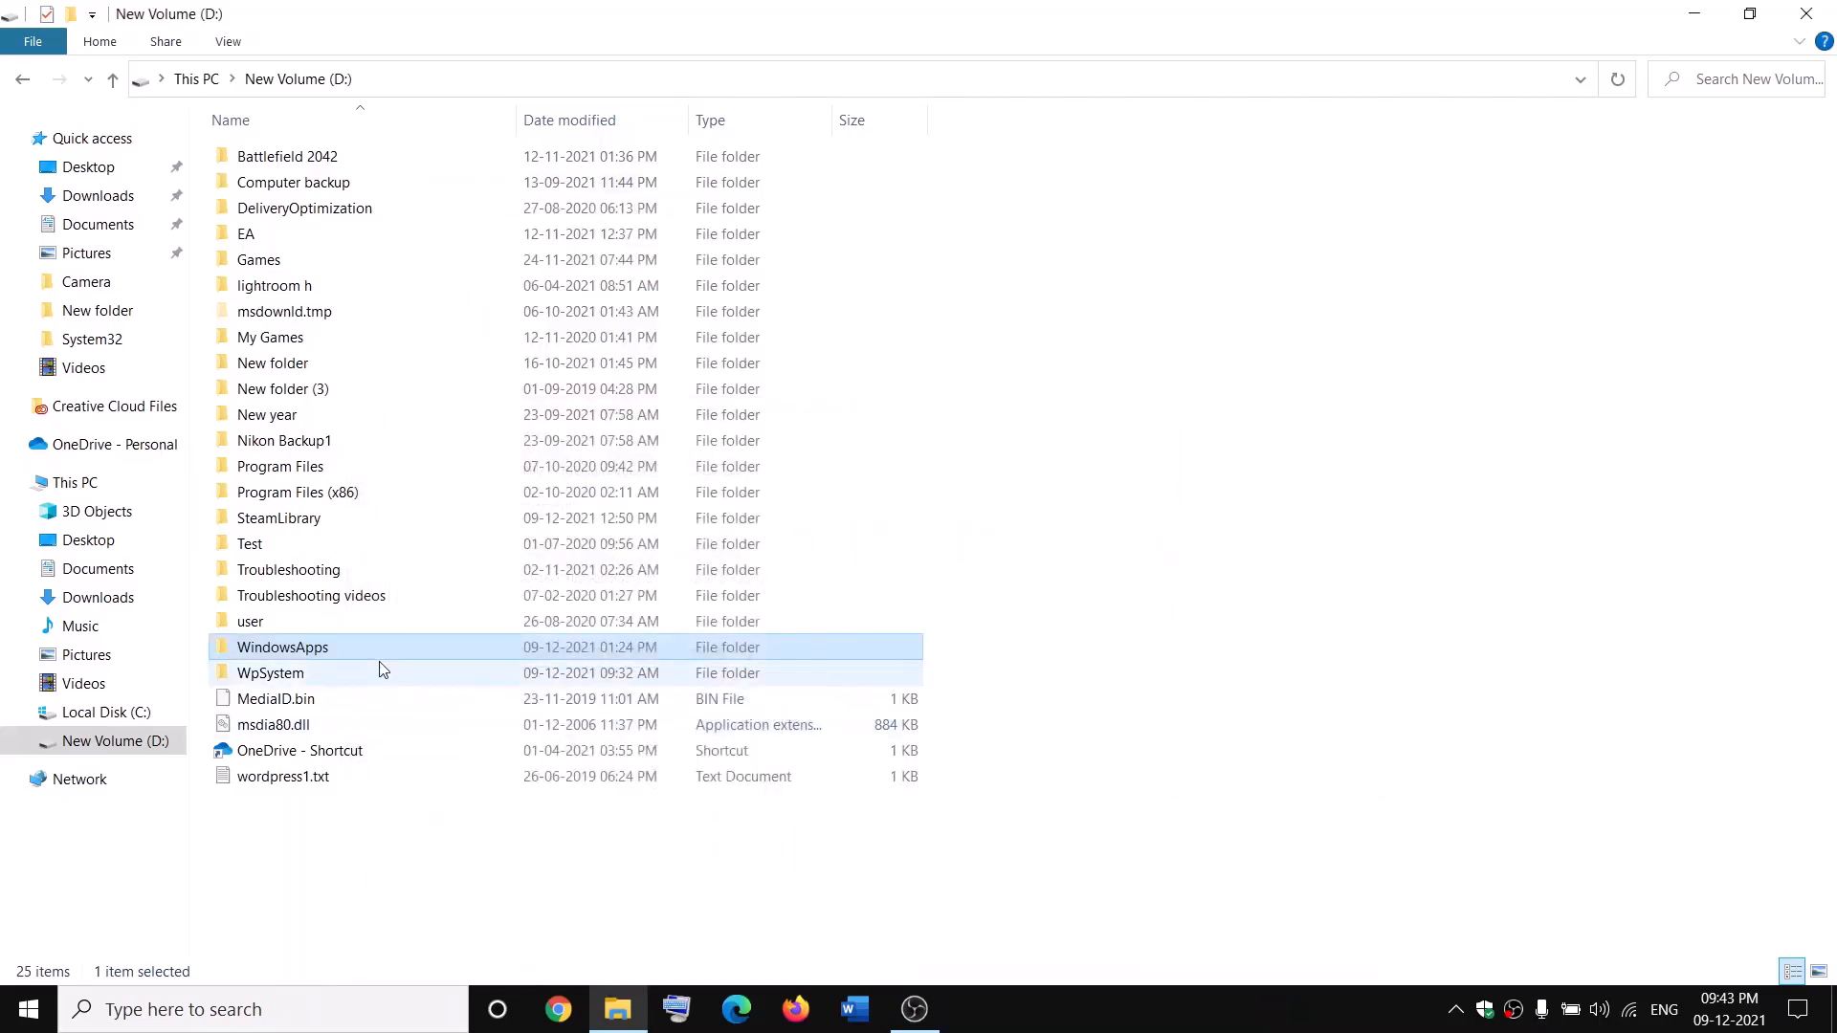
- Bring up the advanced security settings of the WindowsApps folder on the D: drive
{"action": "right_click", "coordinate": [349, 658]}
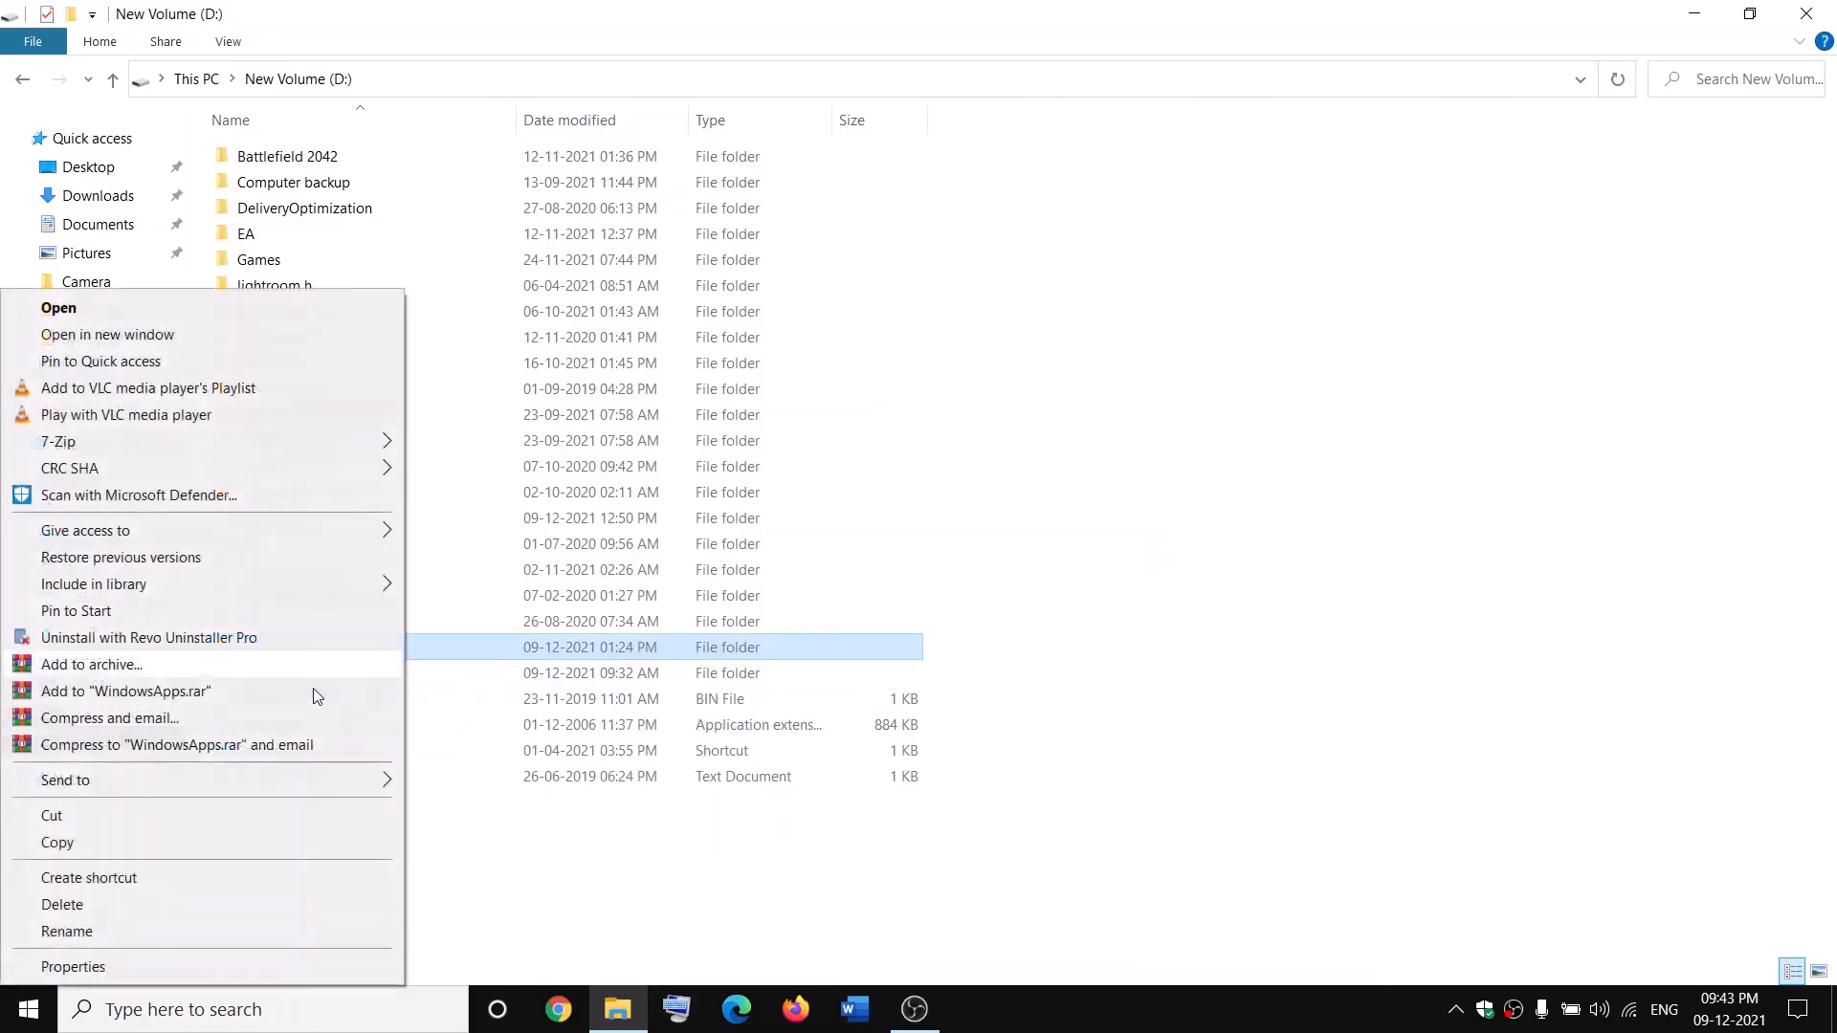
{"action": "left_click", "coordinate": [69, 976]}
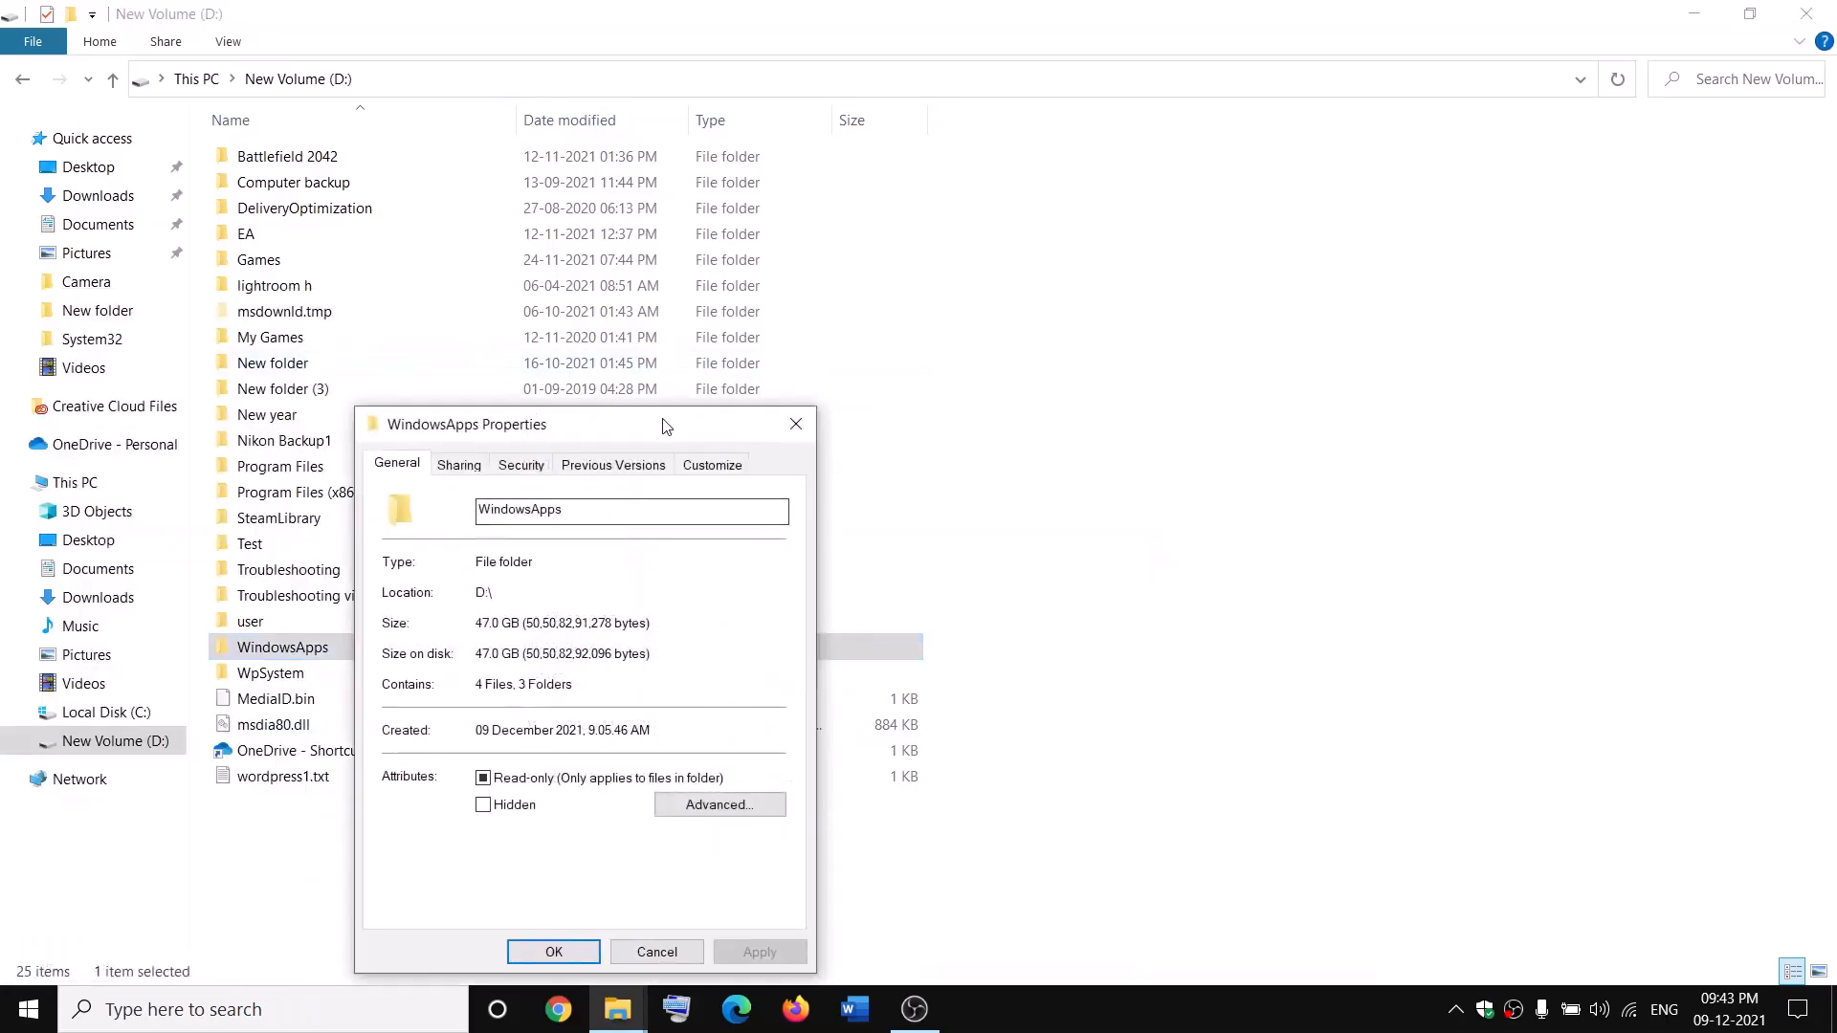
{"action": "left_click", "coordinate": [539, 468]}
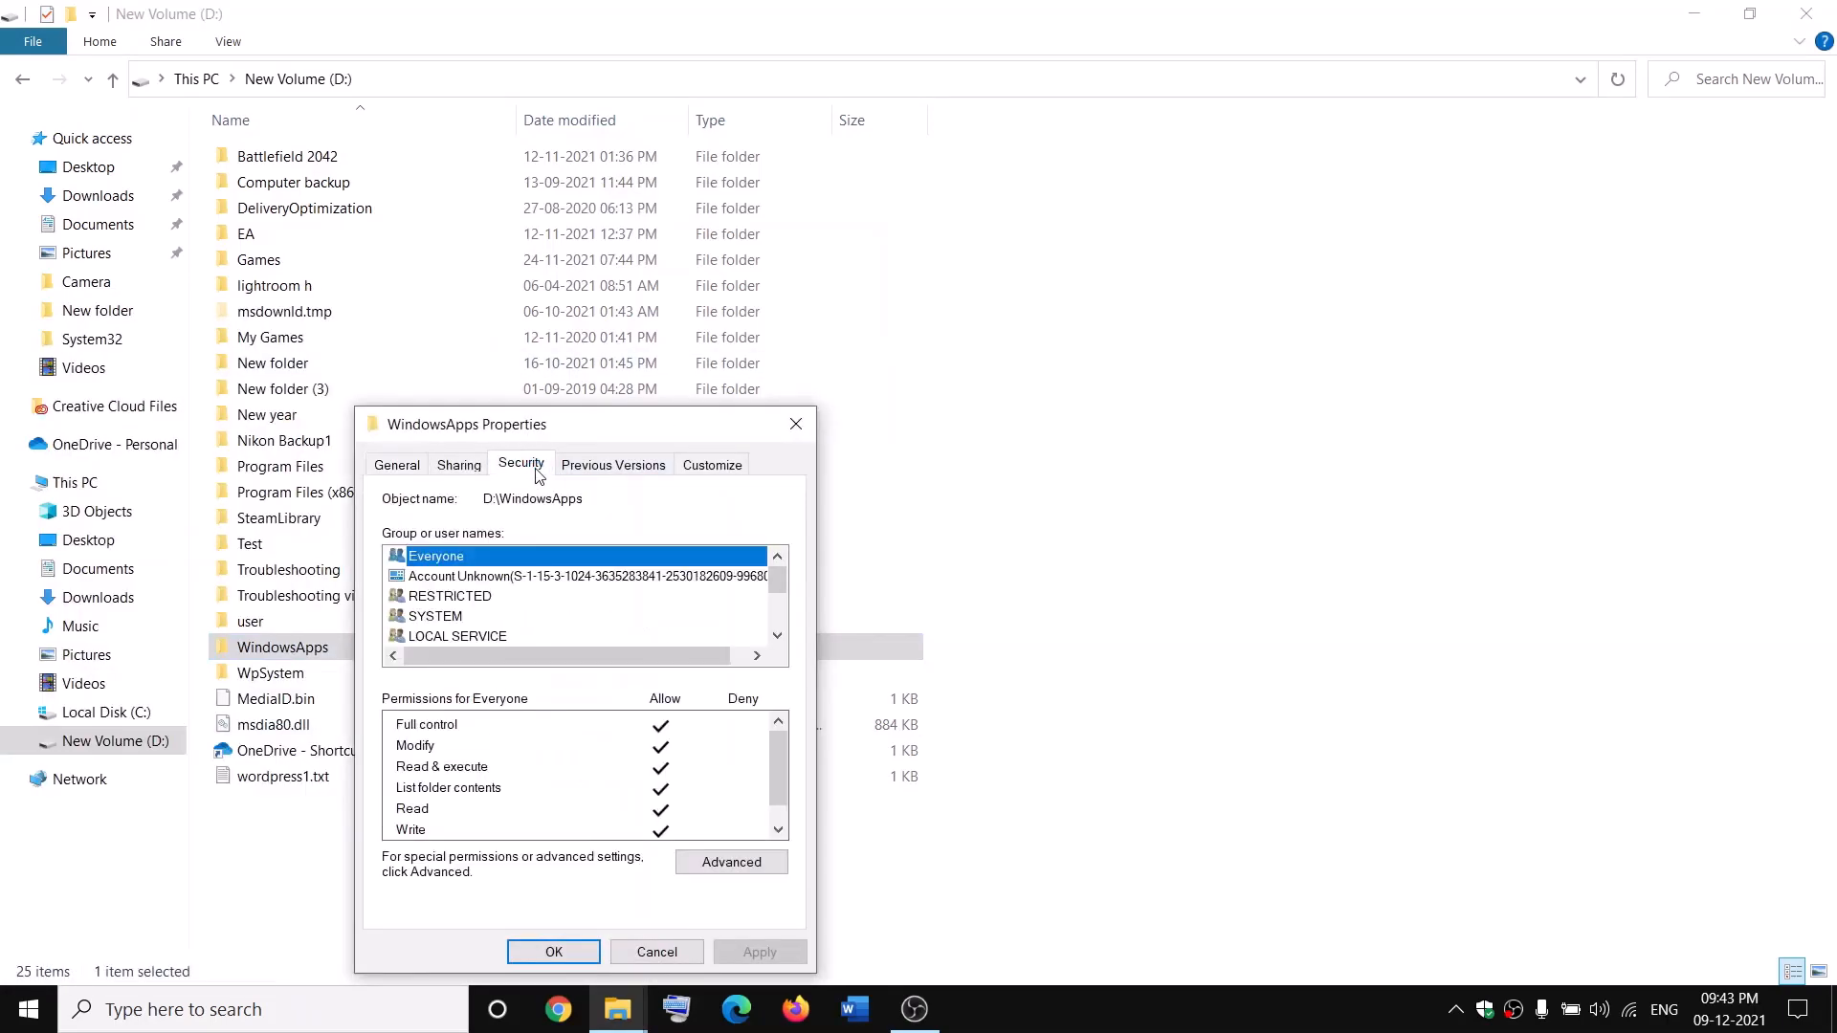
{"action": "left_click", "coordinate": [777, 864]}
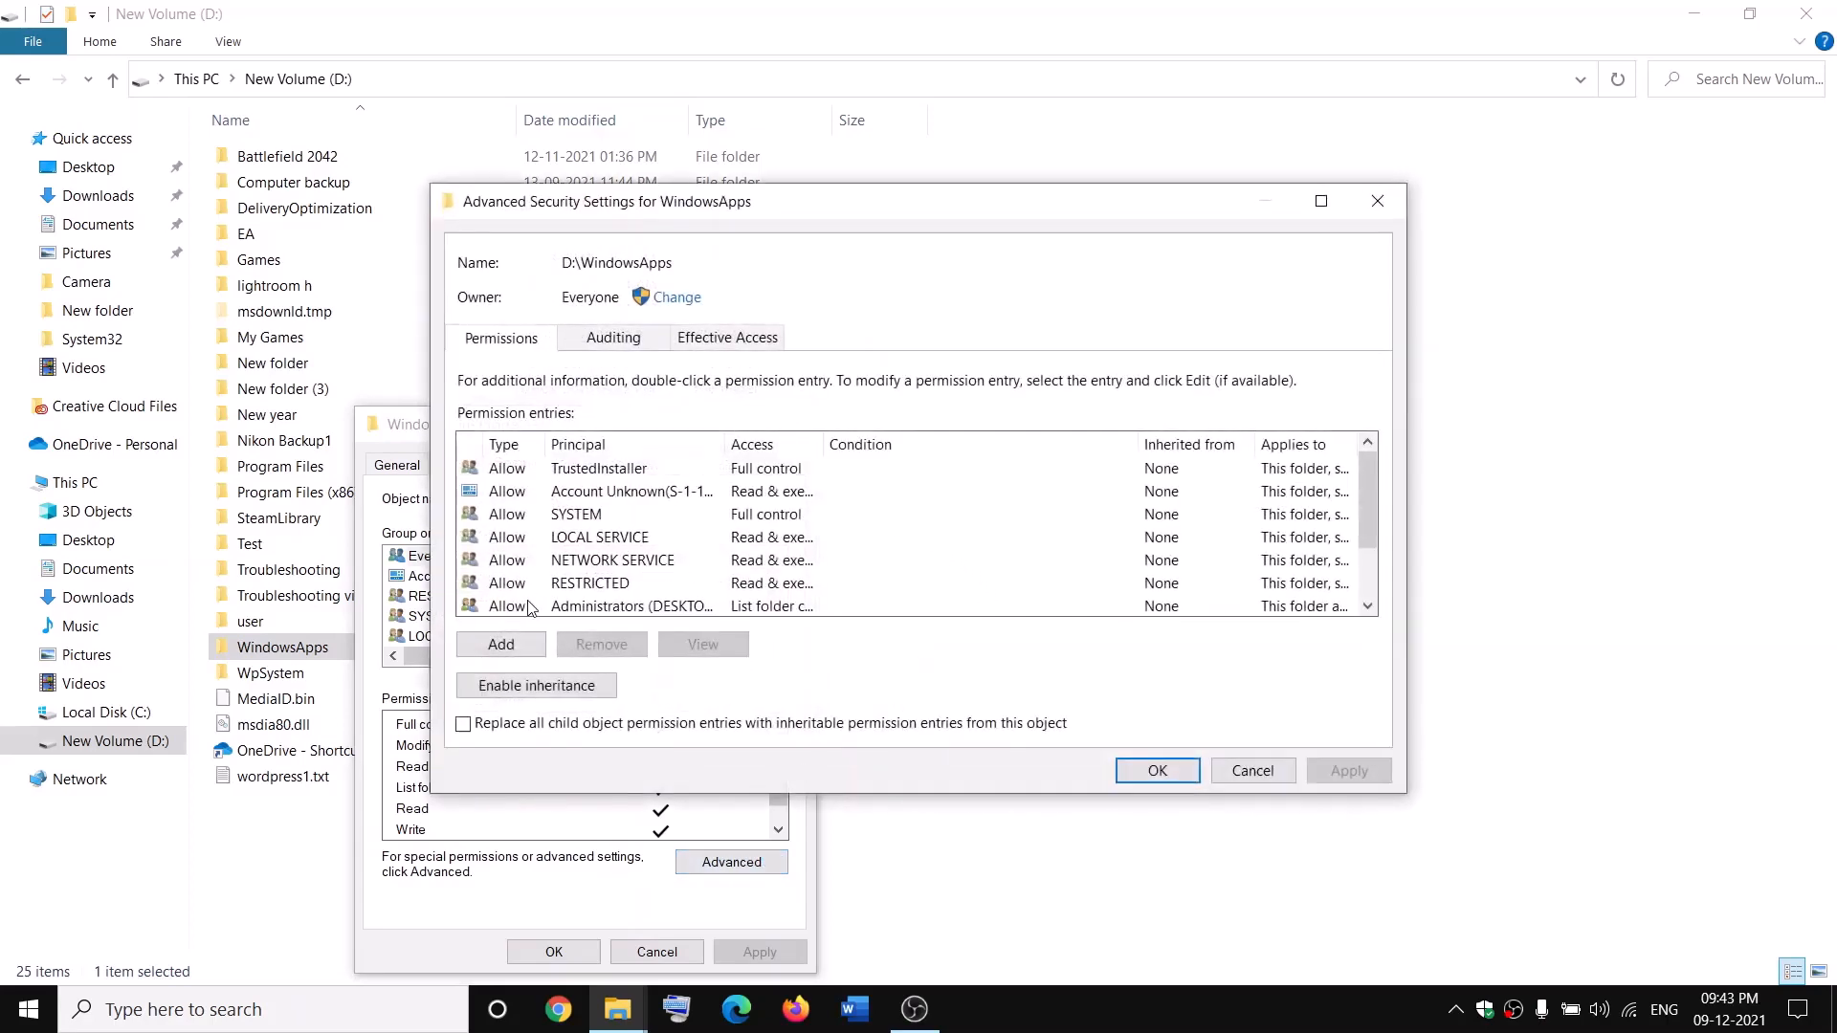
- Add a permission entry for WindowsApps with Everyone as the principal, checking the name before accepting it
{"action": "left_click", "coordinate": [501, 646]}
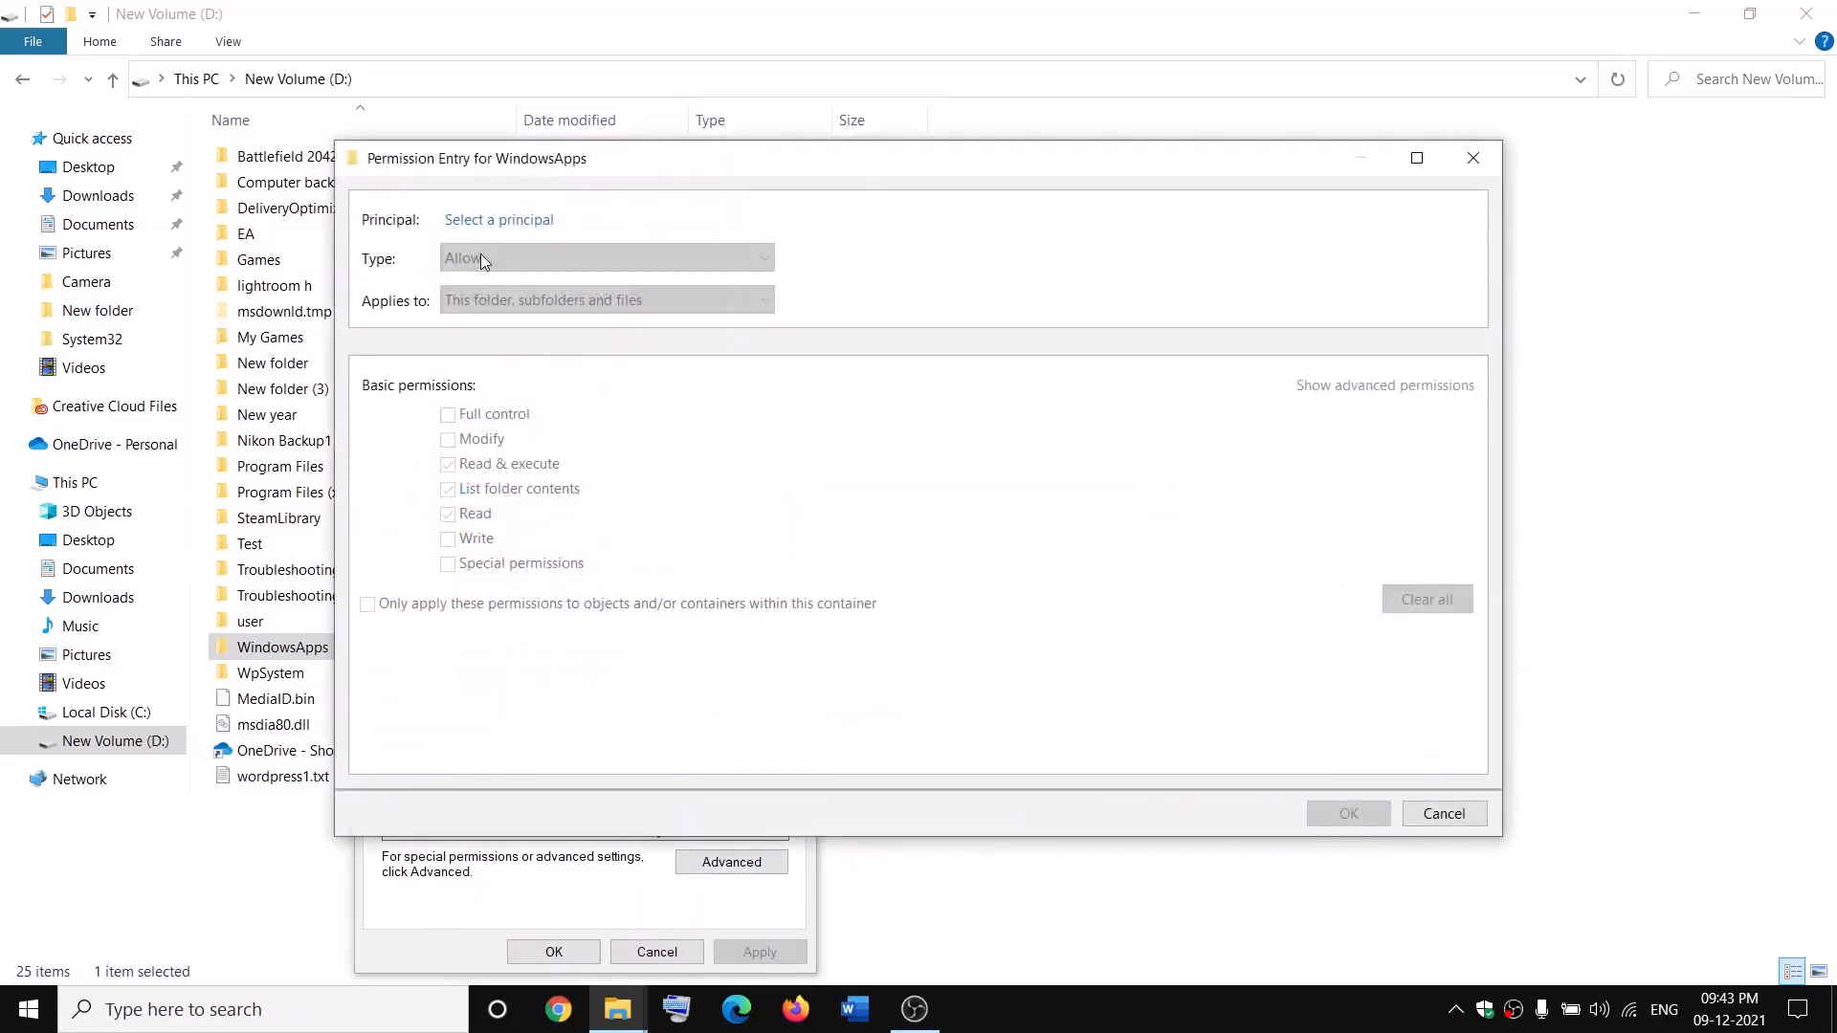
{"action": "left_click", "coordinate": [489, 221]}
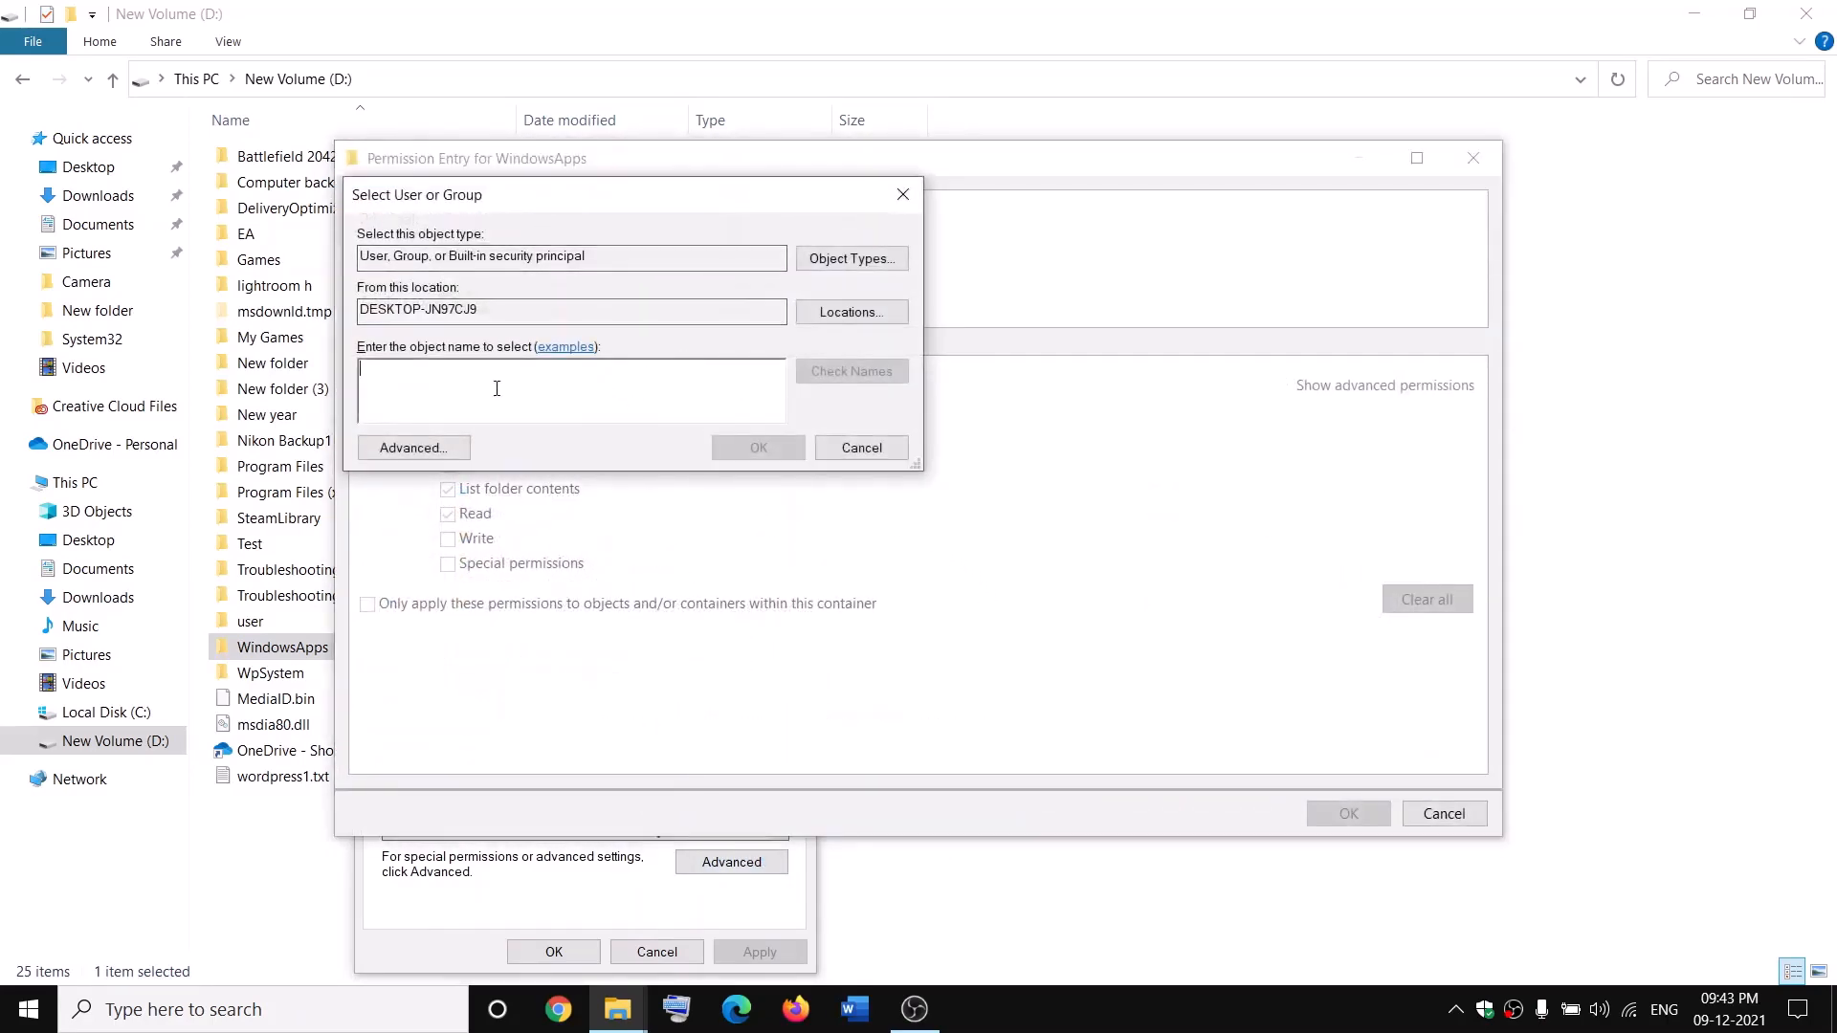
{"action": "type", "text": "everyone"}
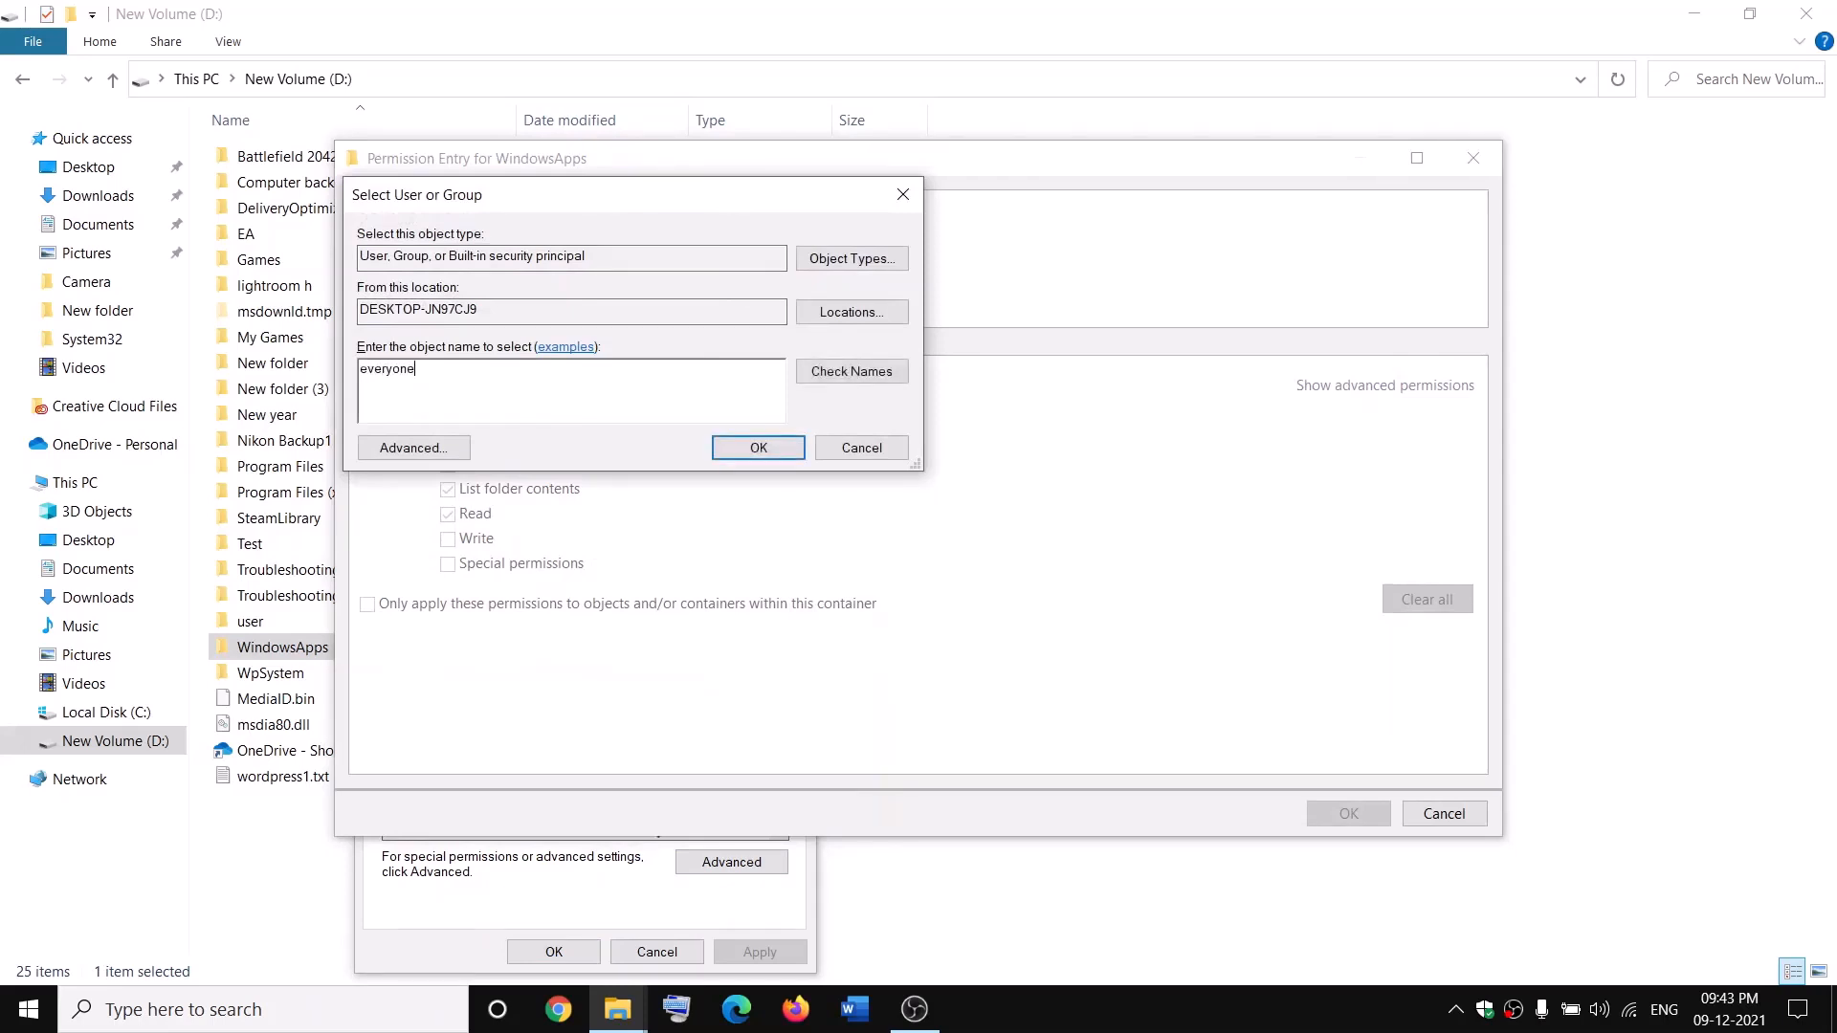
{"action": "left_click", "coordinate": [871, 380]}
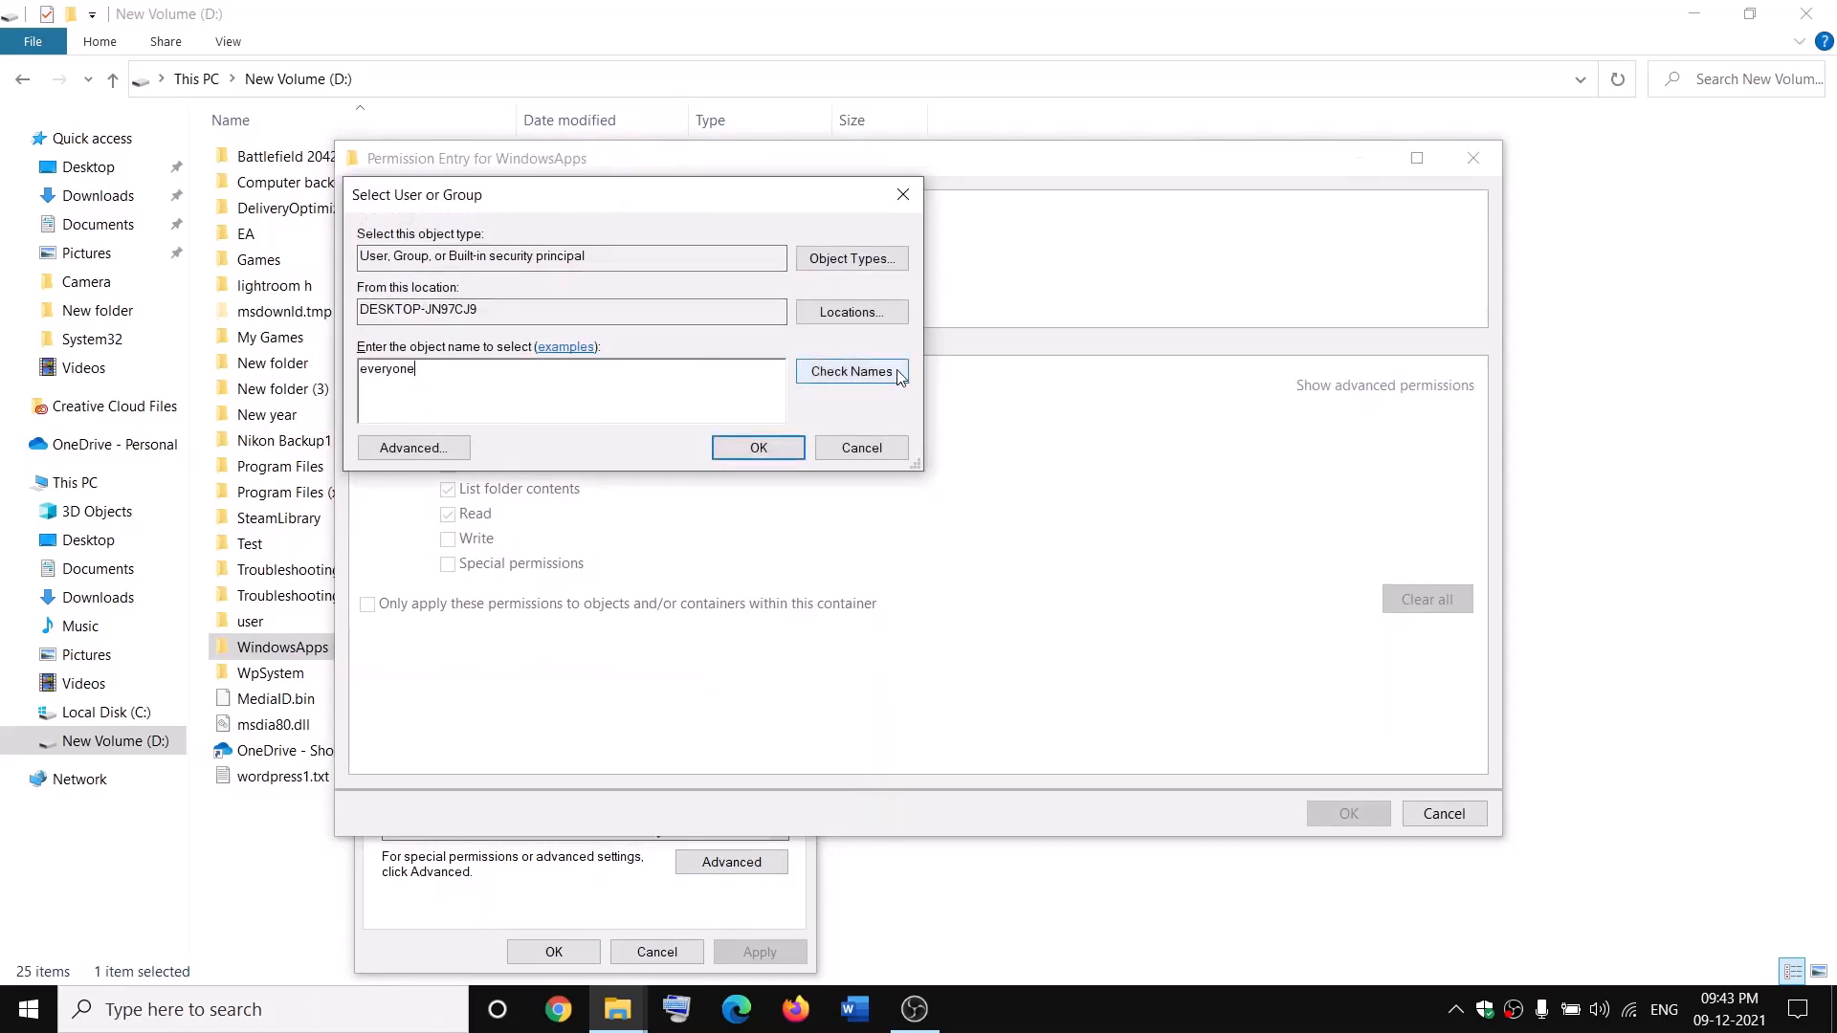
{"action": "left_click", "coordinate": [759, 449]}
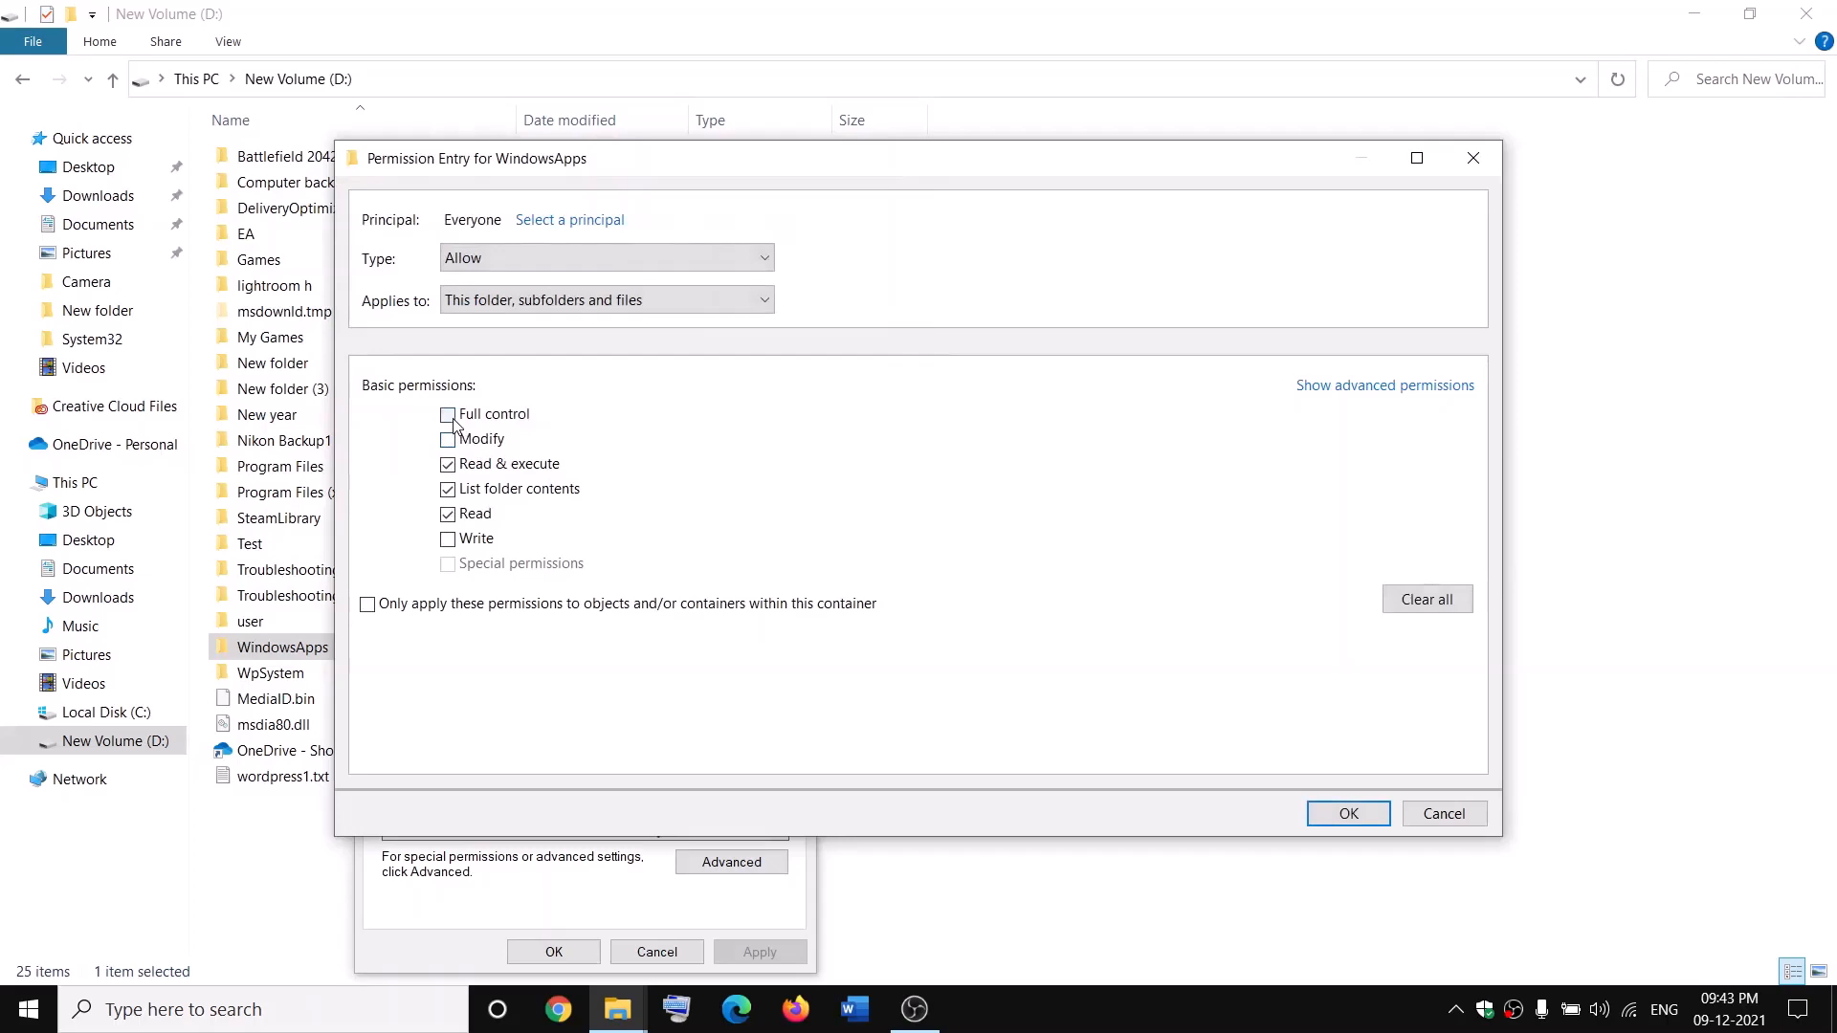
- Grant Everyone Full control of WindowsApps, apply the permissions, and close the security settings and properties
{"action": "left_click", "coordinate": [1373, 809]}
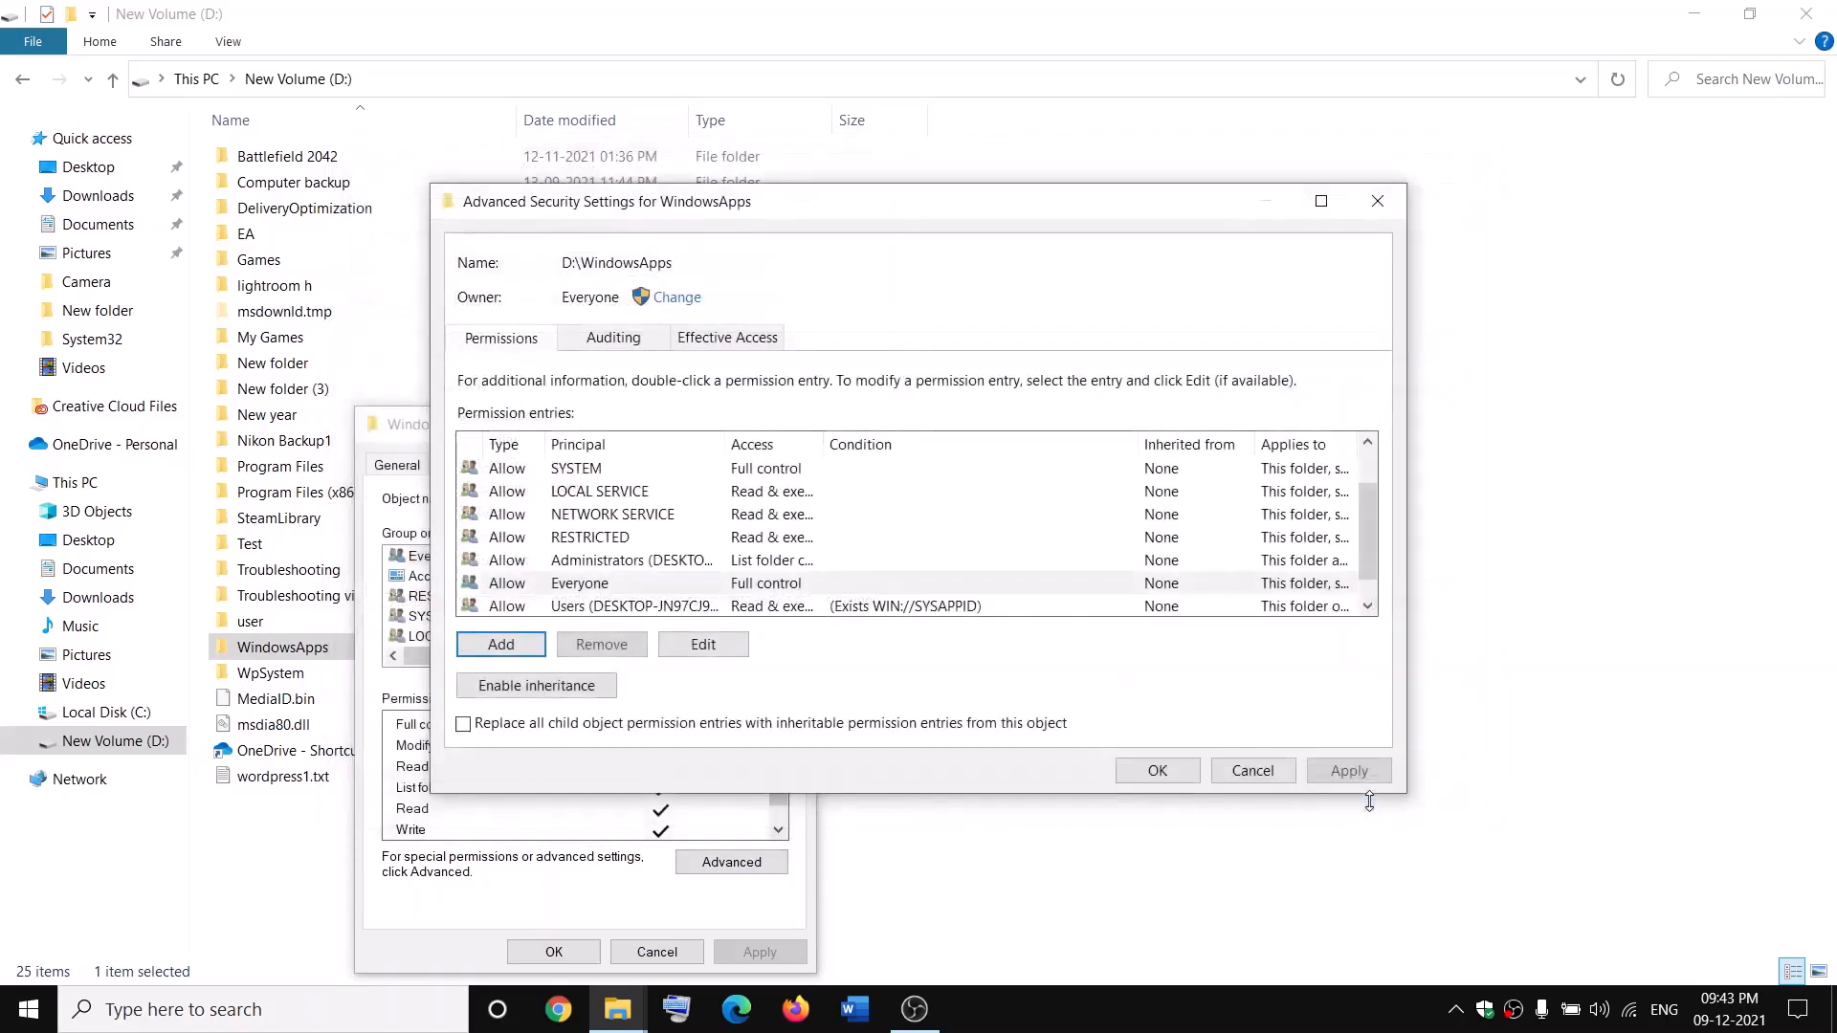
{"action": "left_click", "coordinate": [1347, 783]}
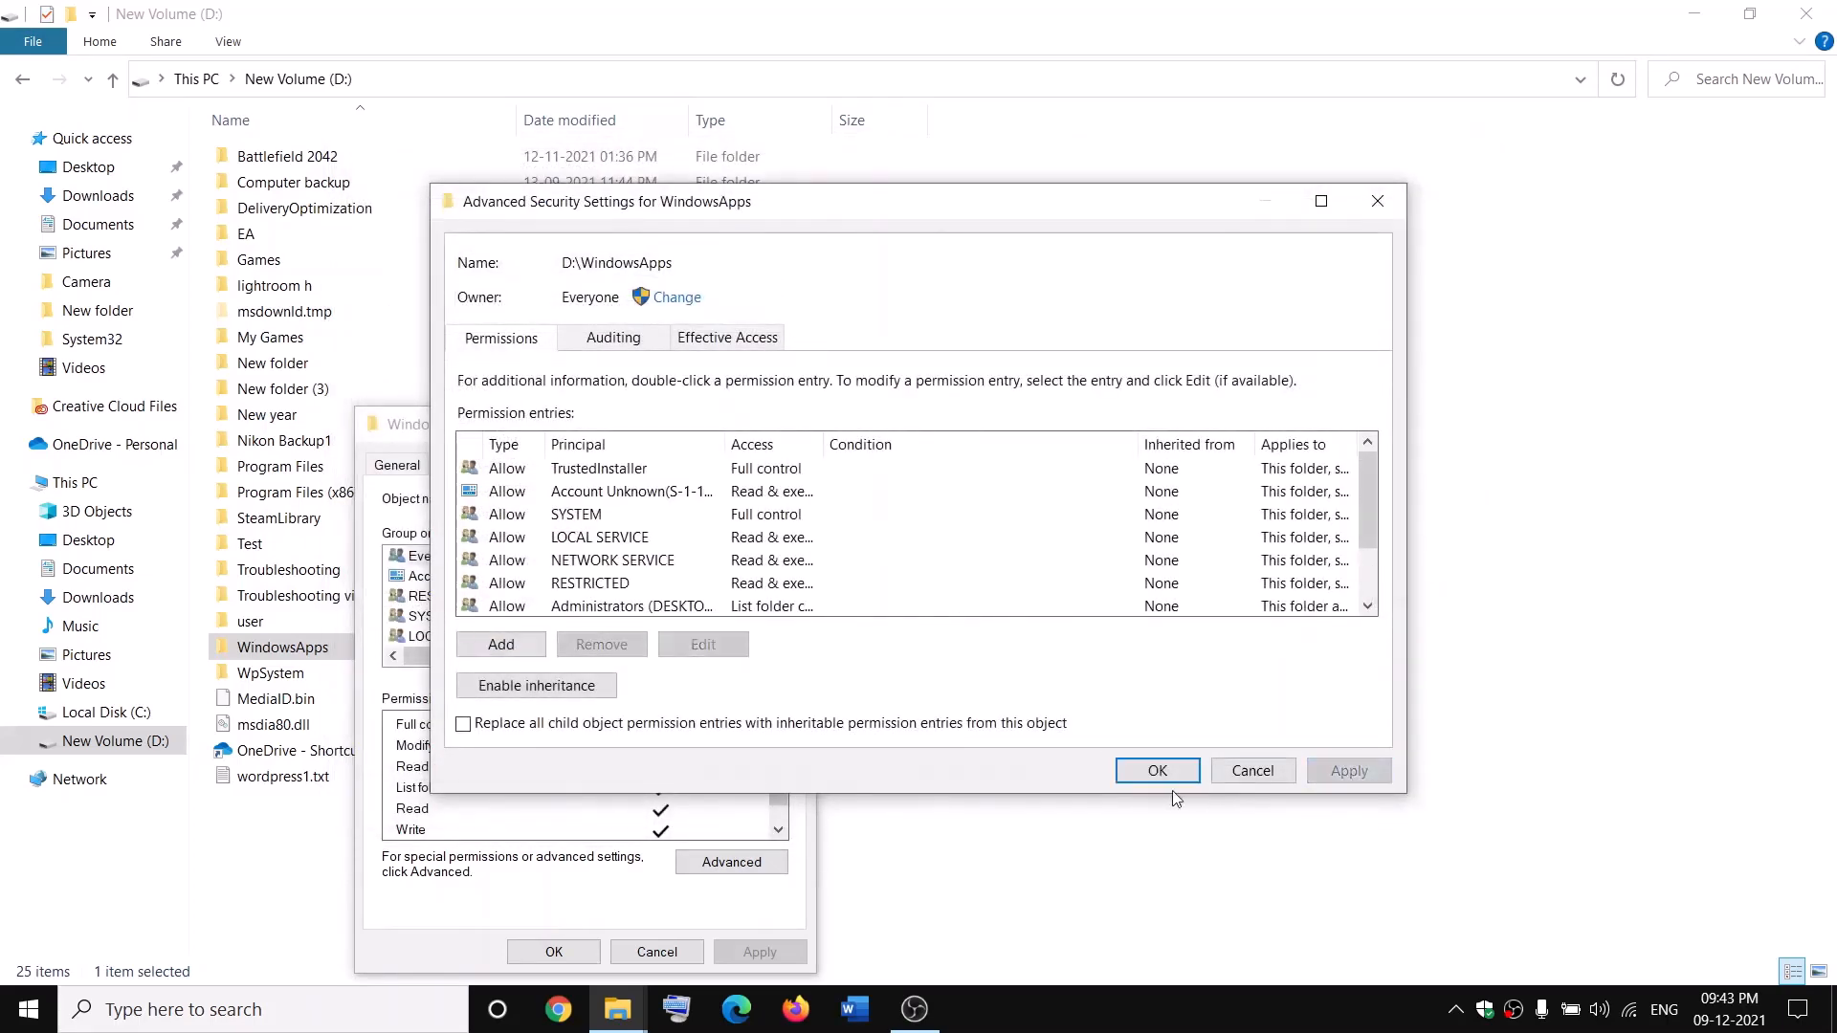
{"action": "left_click", "coordinate": [1149, 773]}
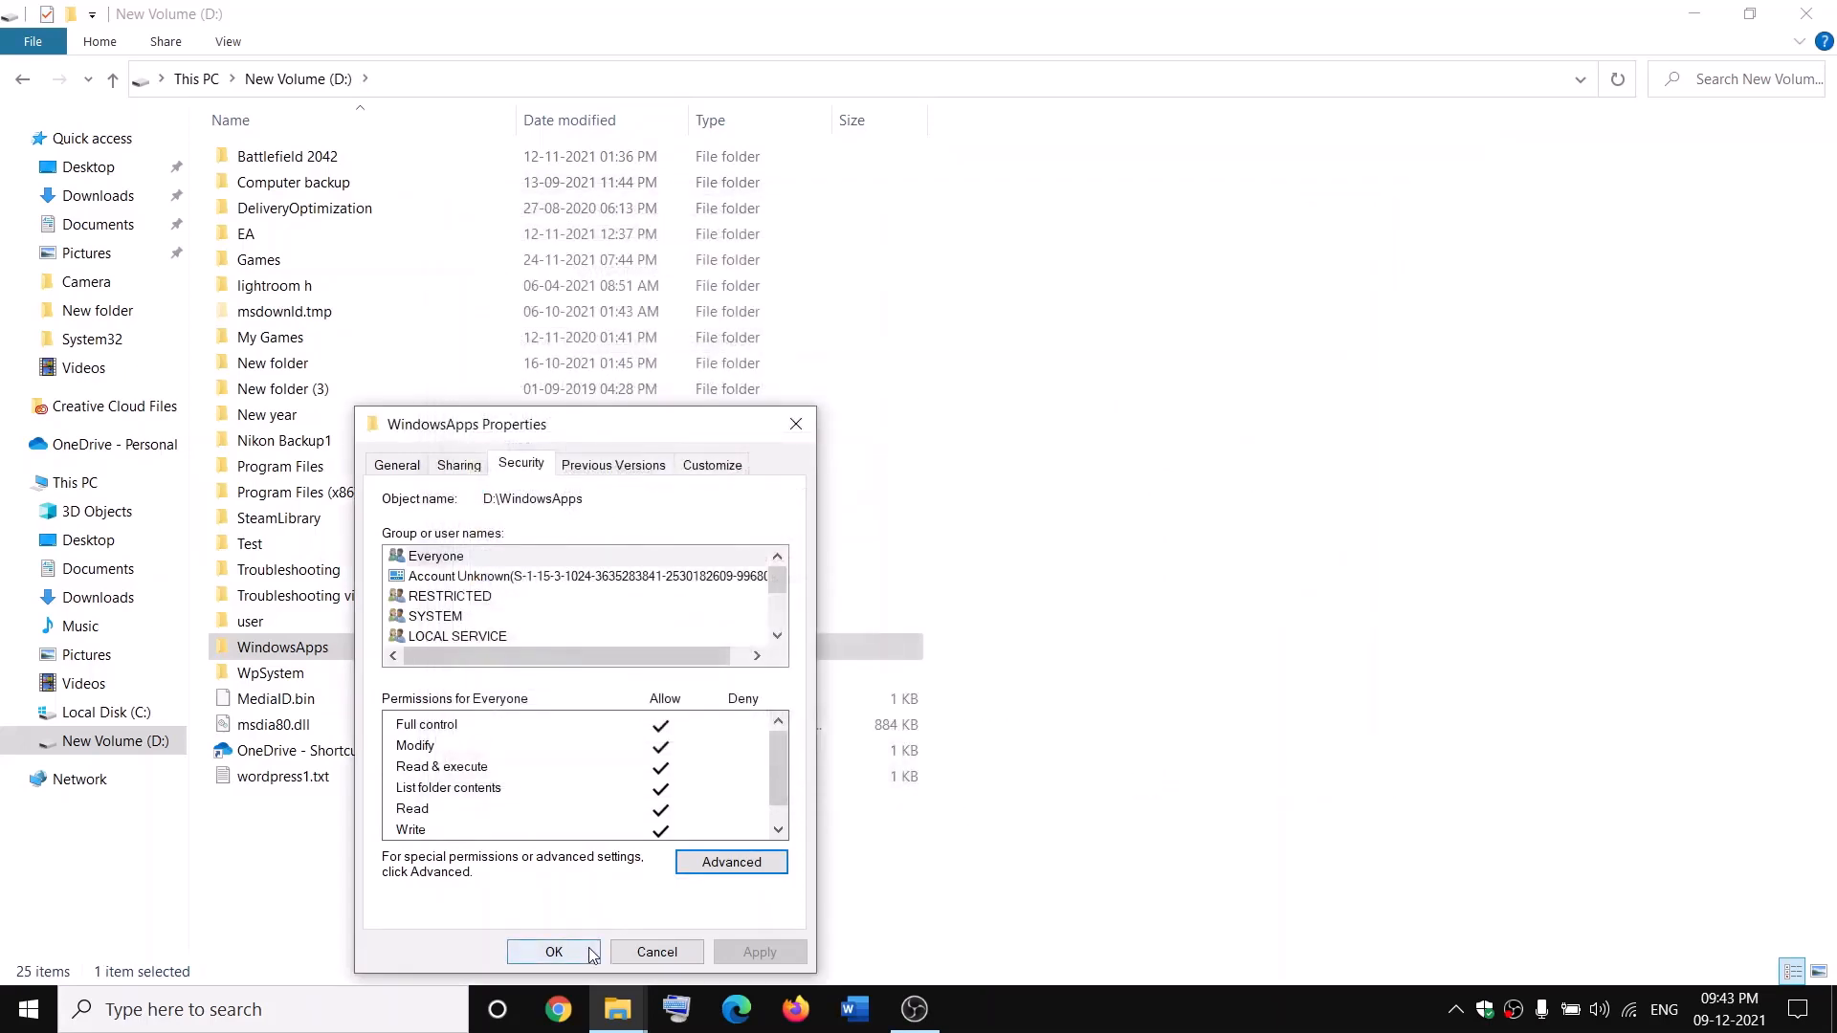
{"action": "left_click", "coordinate": [560, 951]}
- Rename the WindowsApps folder on the D: drive as WindowsApps.old
{"action": "right_click", "coordinate": [350, 657]}
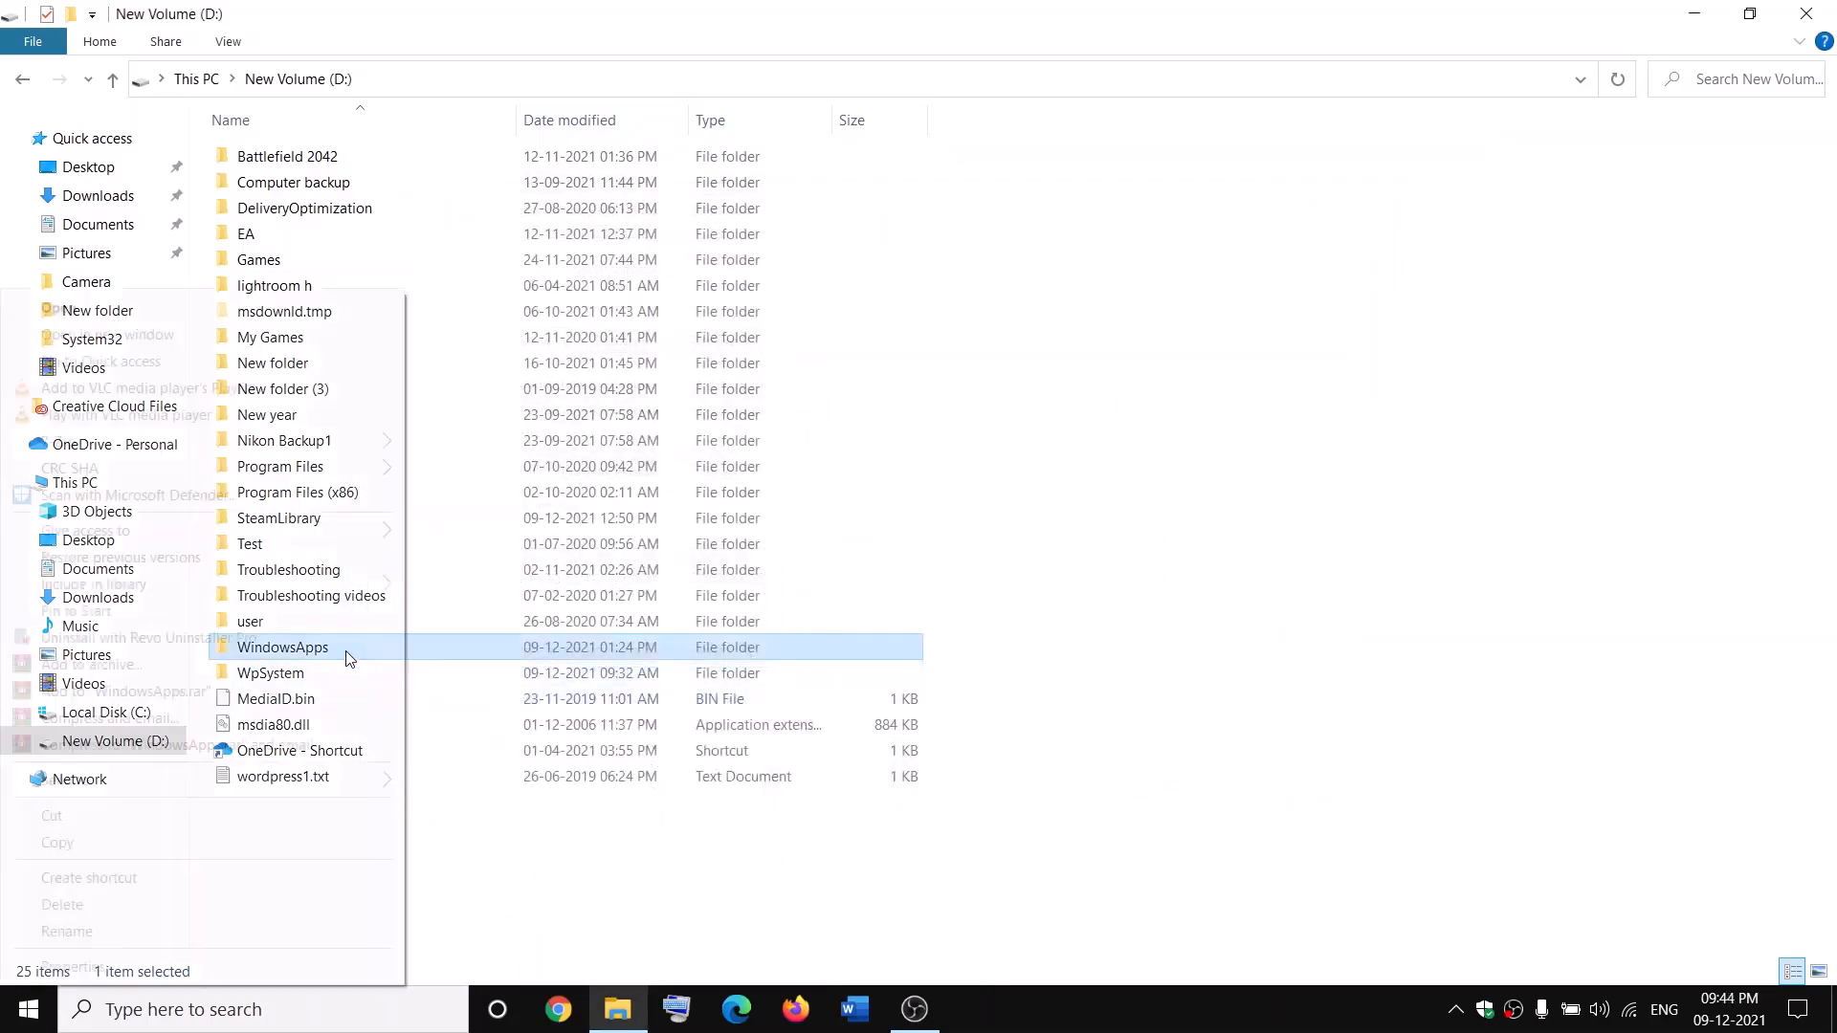
{"action": "left_click", "coordinate": [58, 937]}
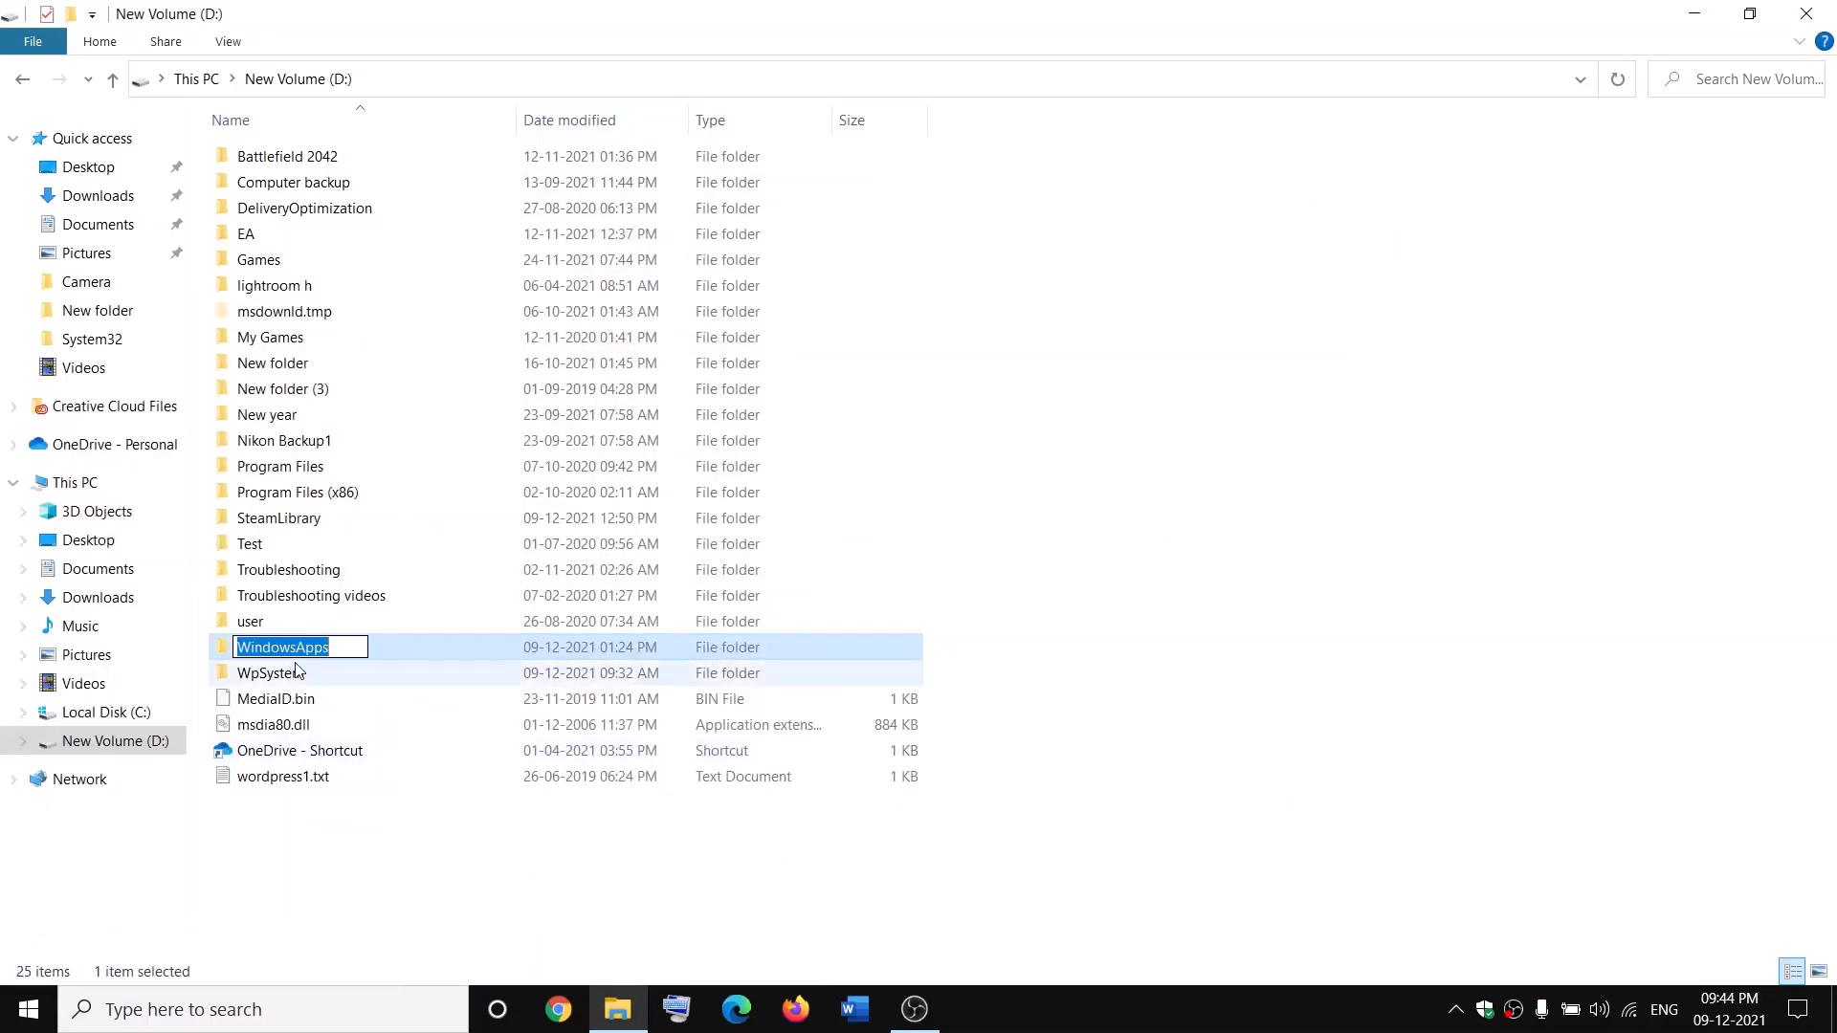
{"action": "left_click", "coordinate": [344, 643]}
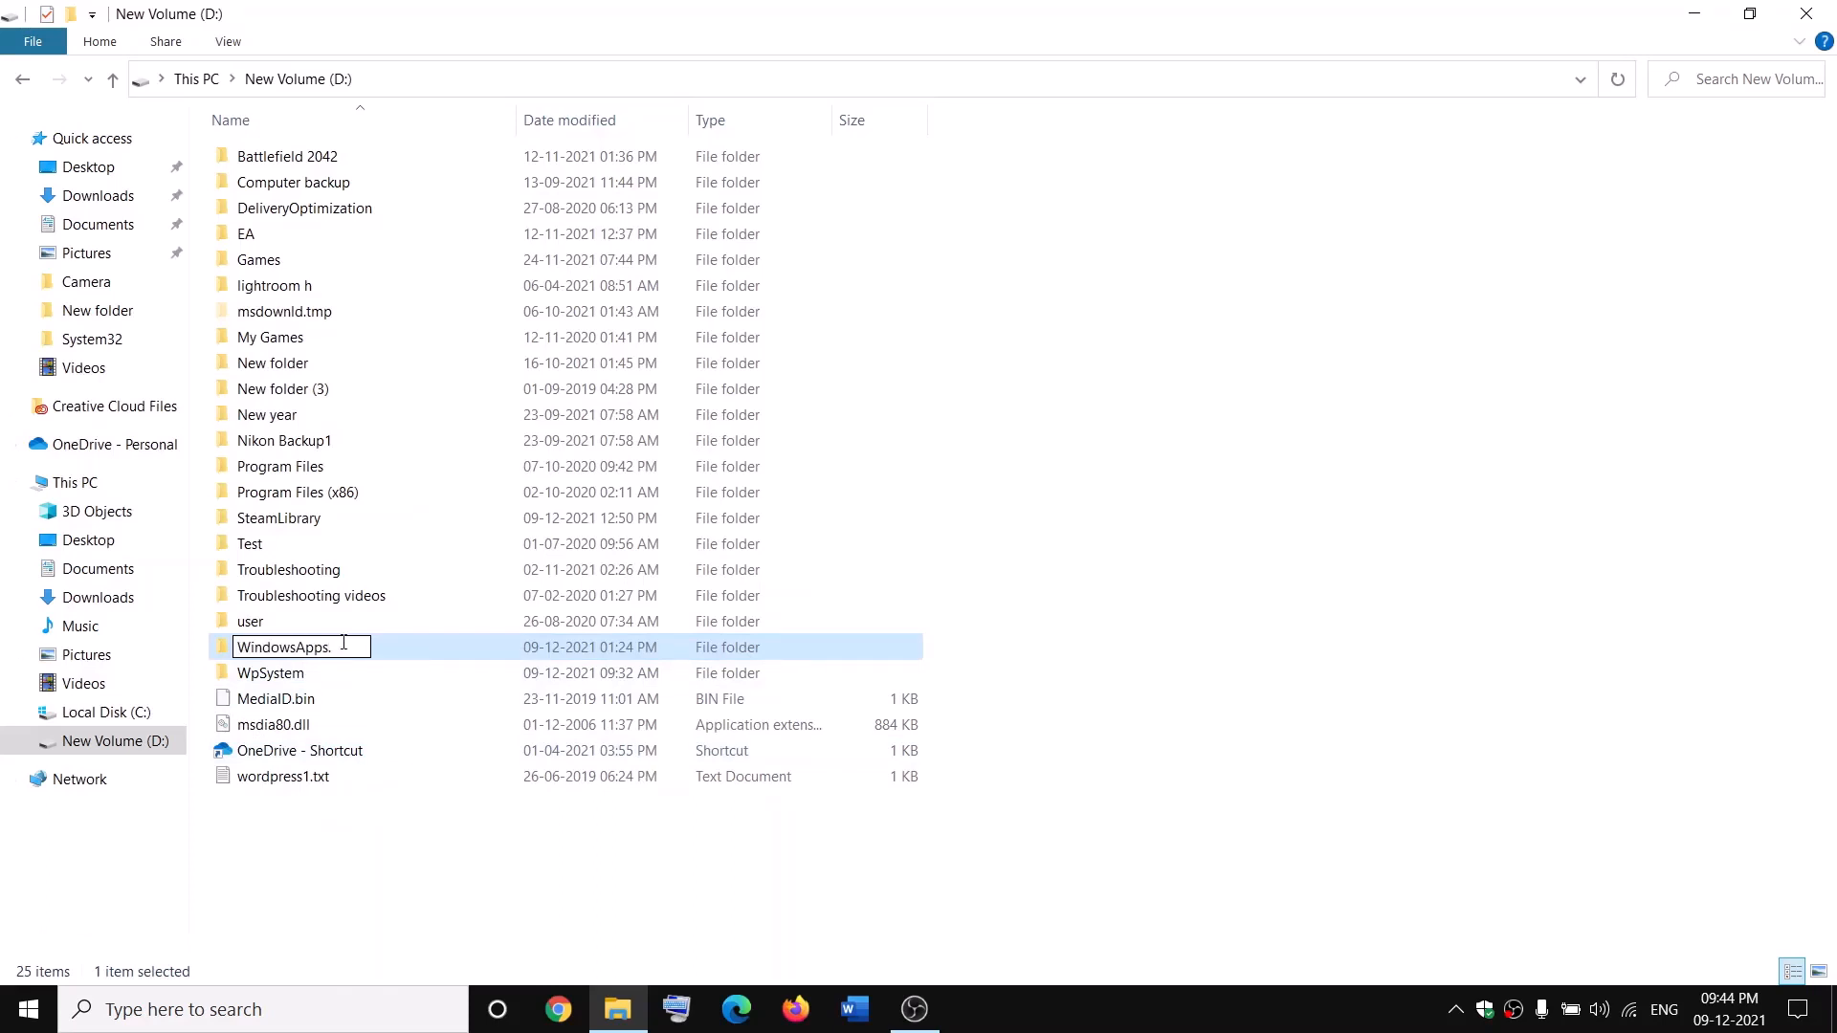
{"action": "type", "text": ".old"}
{"action": "left_click", "coordinate": [418, 834]}
{"action": "left_click", "coordinate": [352, 660]}
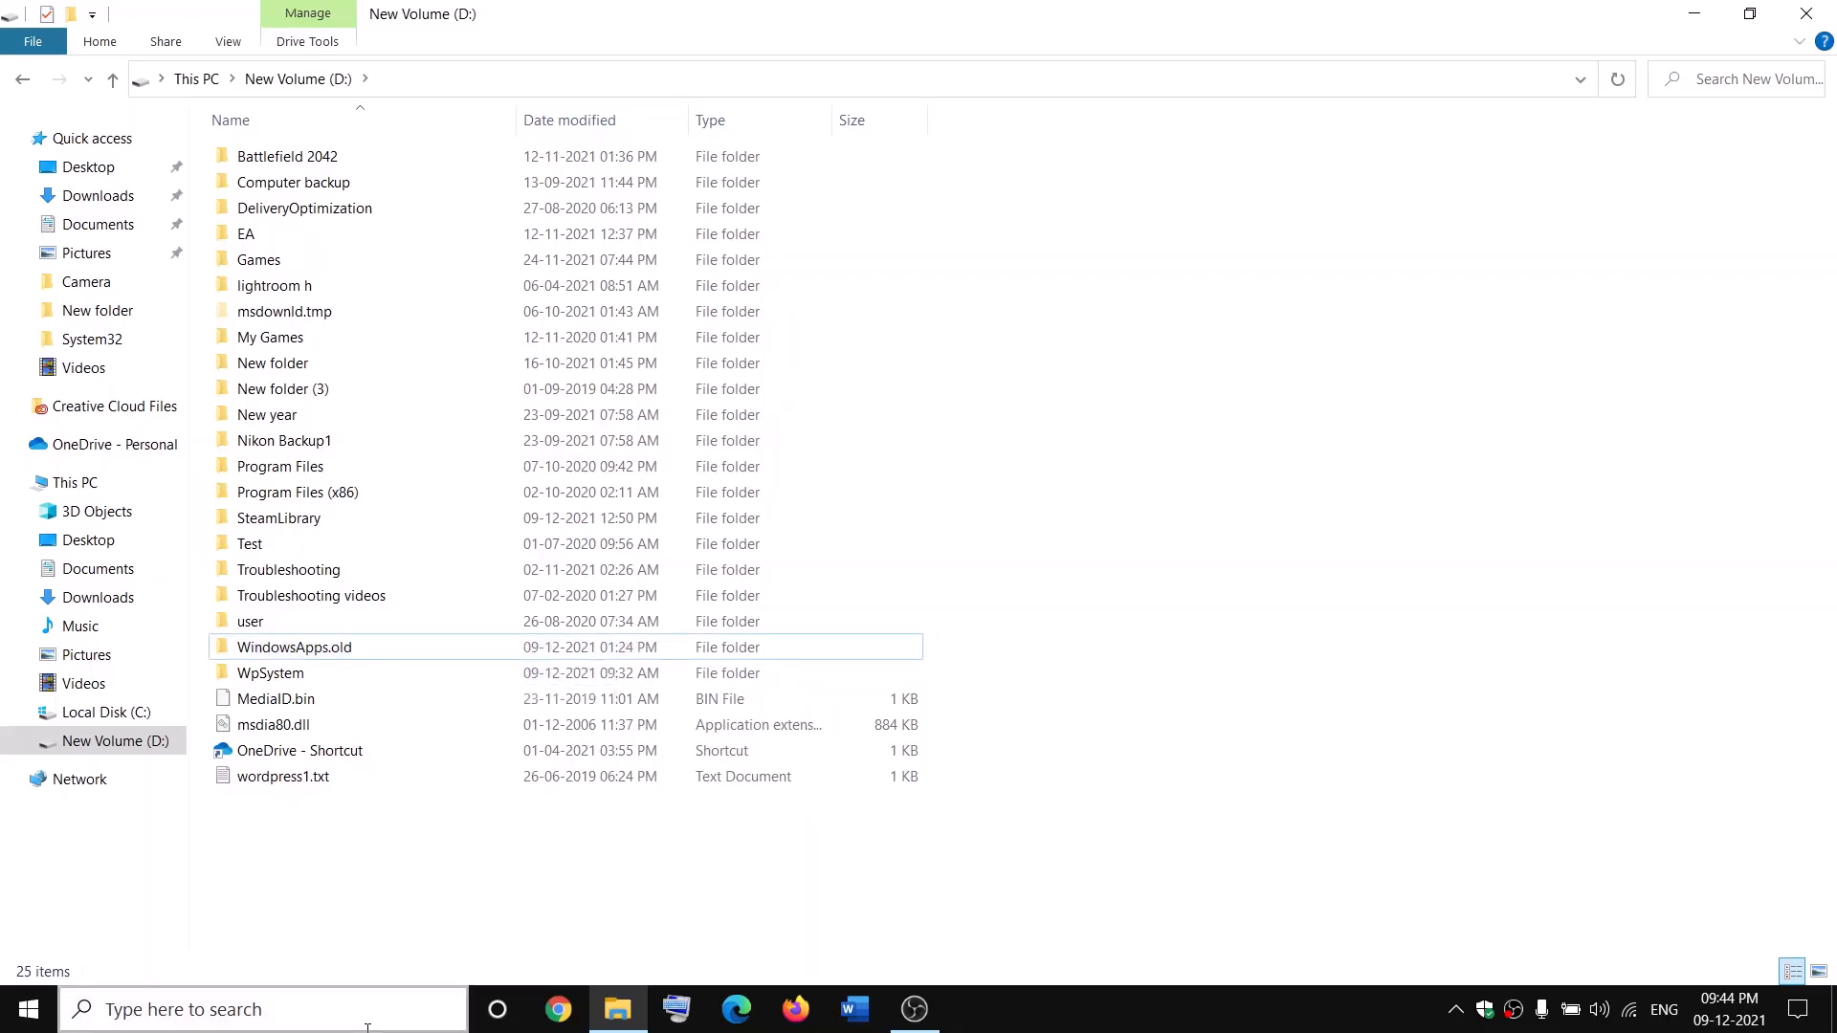
- End the Gaming Services background process in Task Manager and close Task Manager
{"action": "right_click", "coordinate": [29, 1010]}
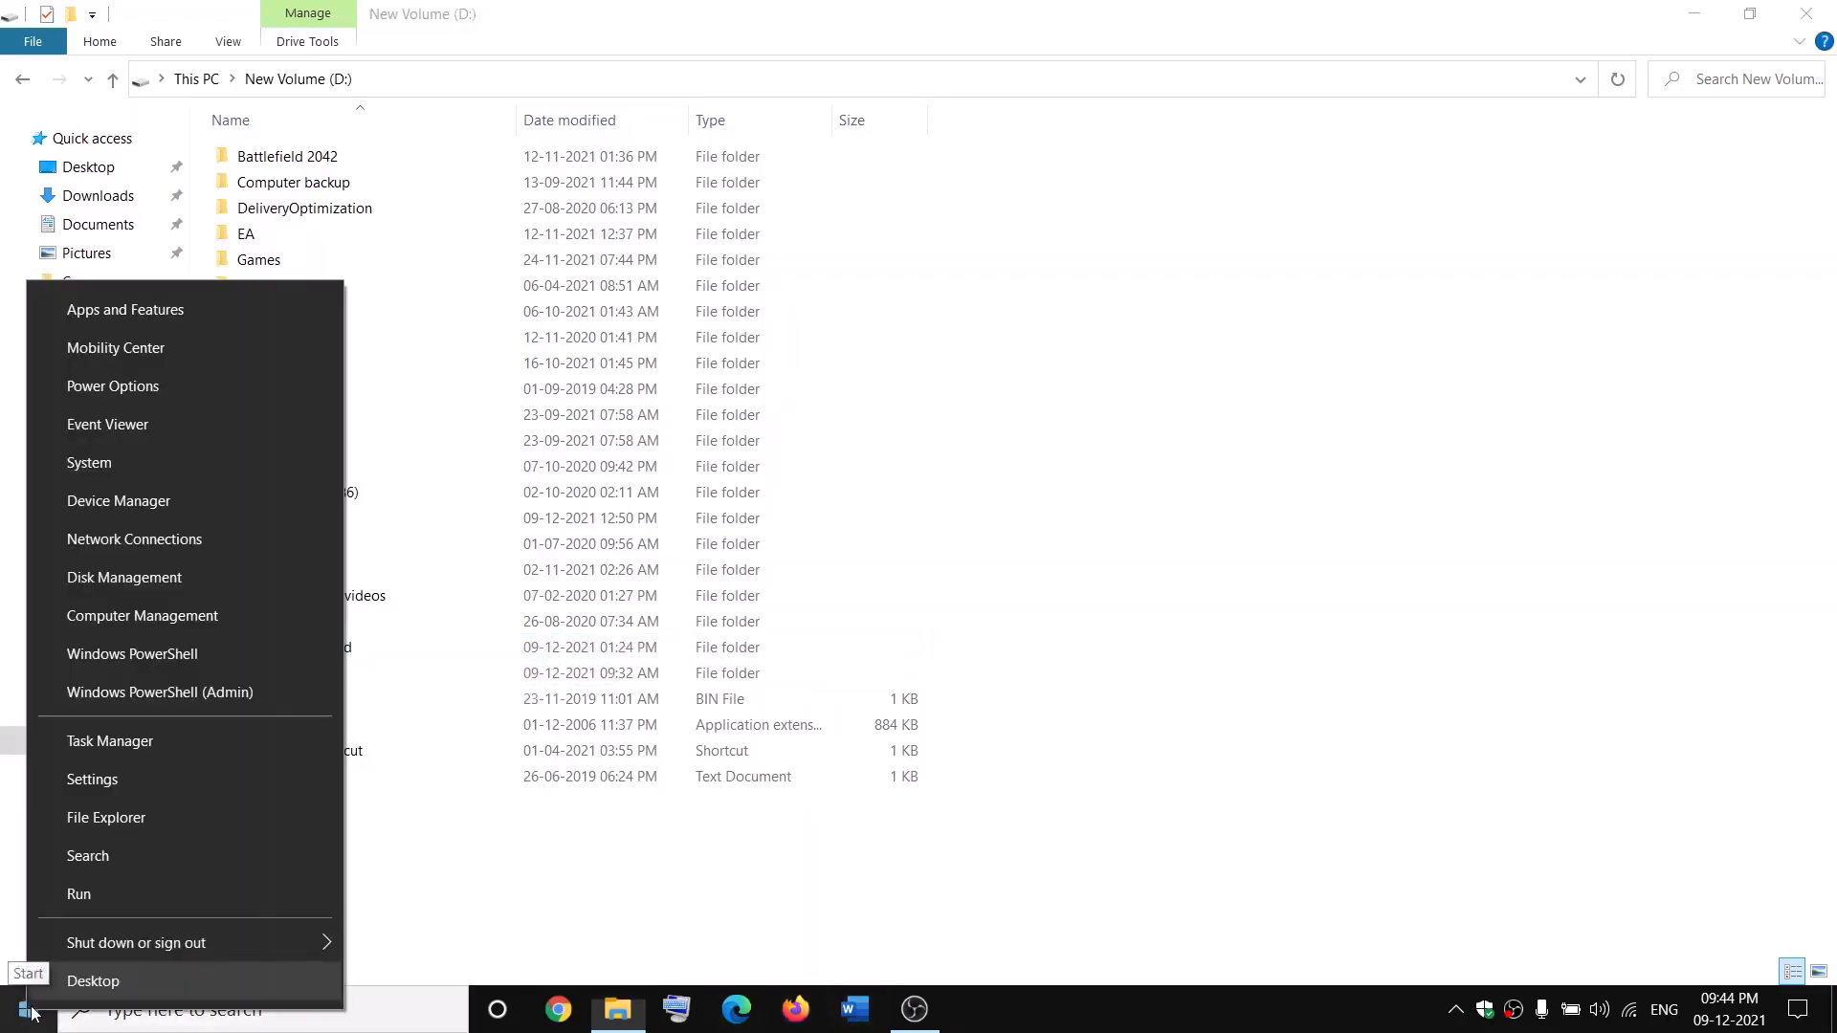
{"action": "left_click", "coordinate": [99, 750]}
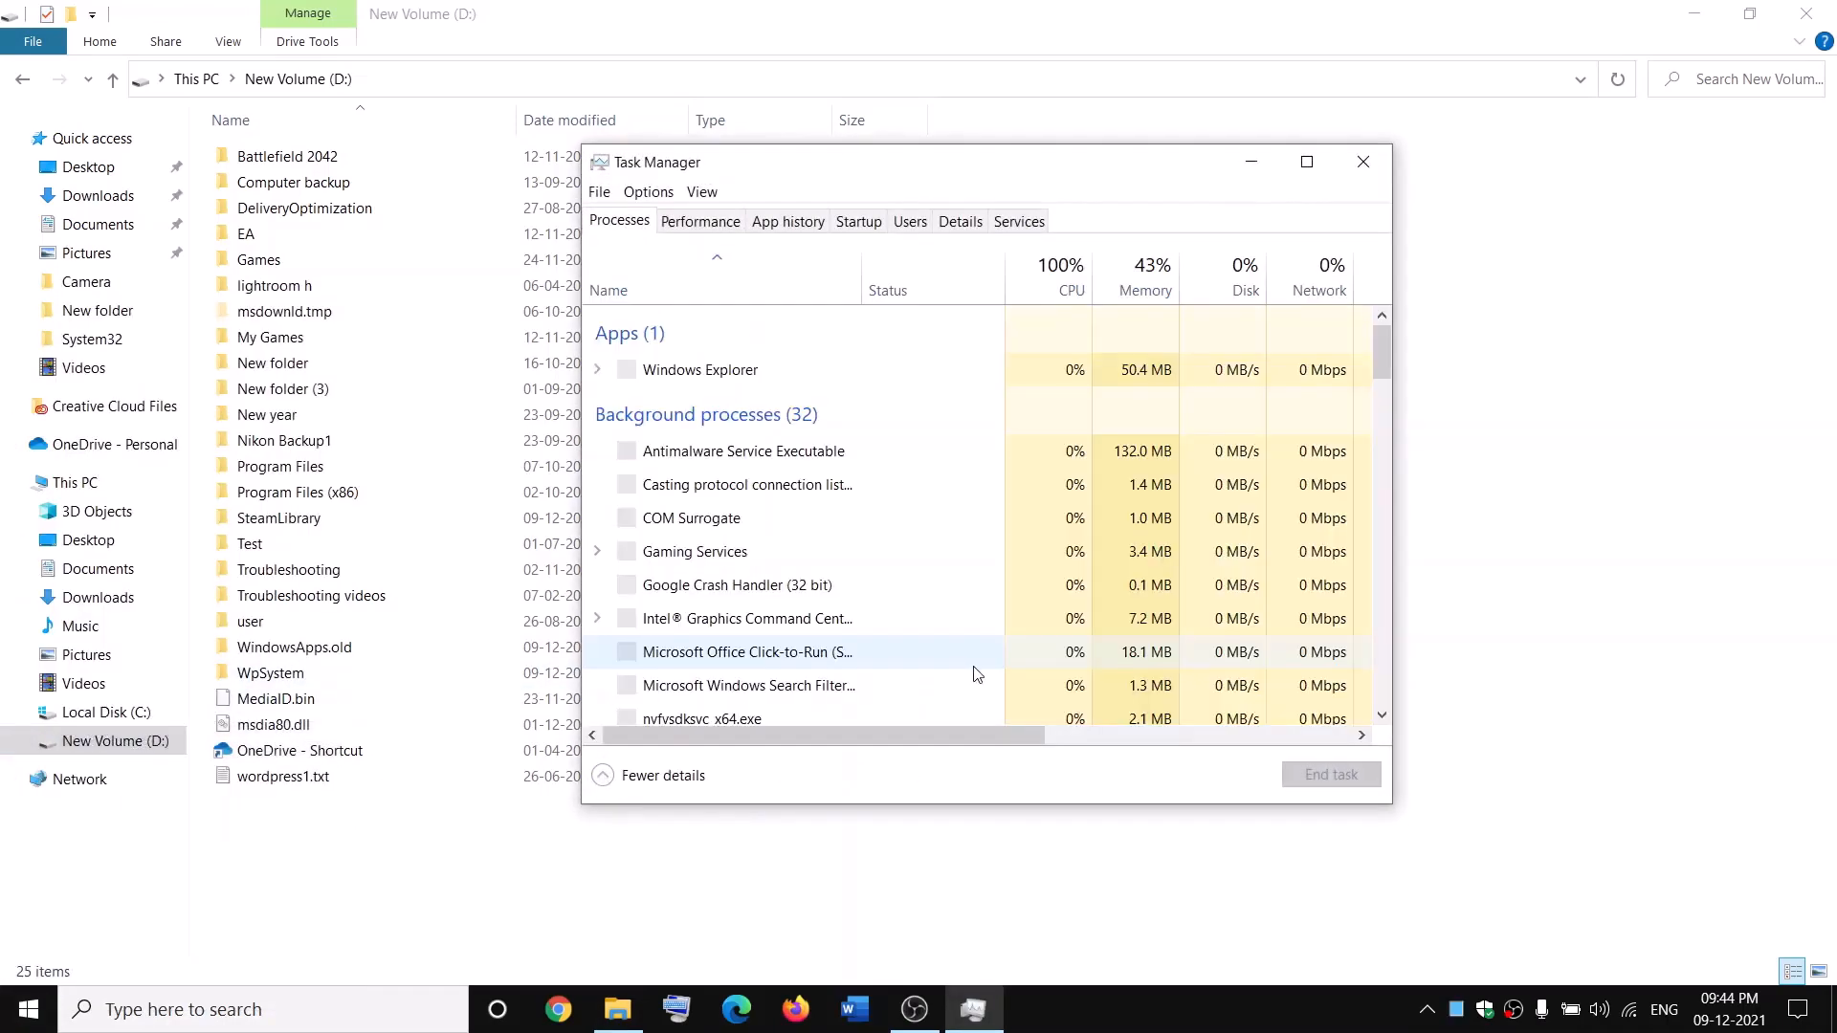
{"action": "scroll", "coordinate": [836, 542], "scroll_direction": "down", "scroll_amount": 2}
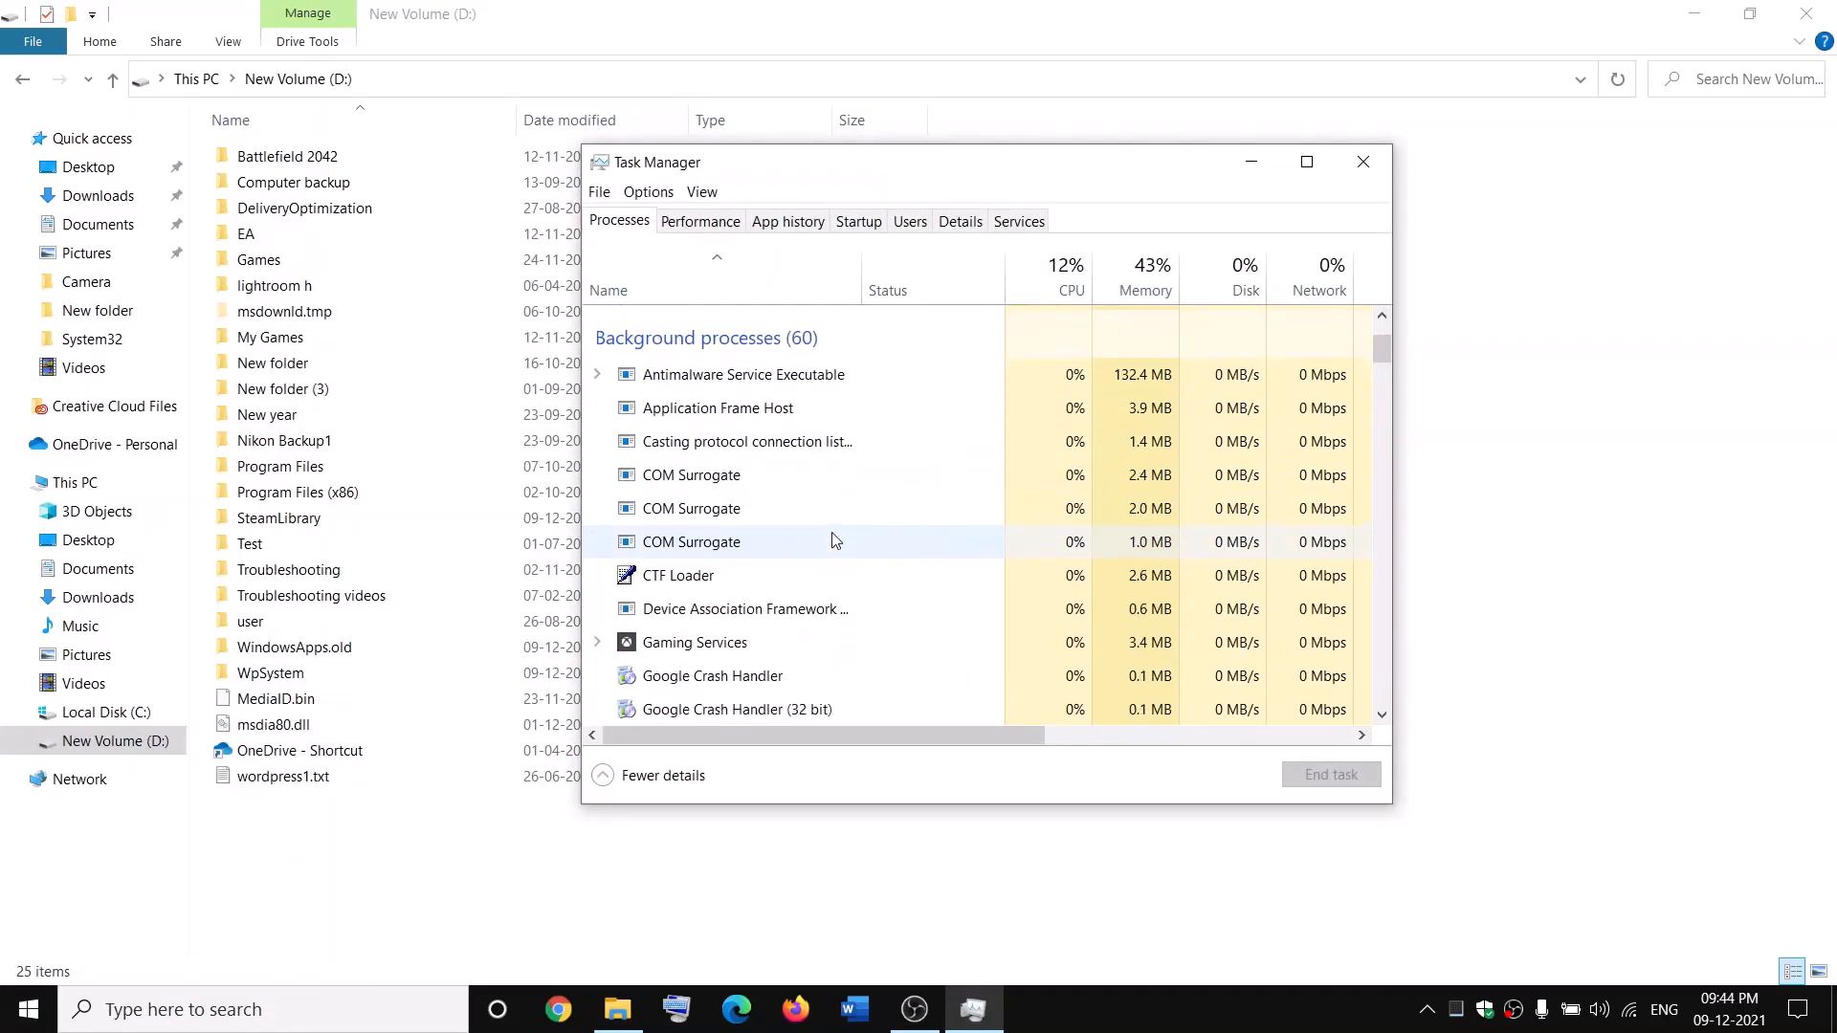
{"action": "right_click", "coordinate": [667, 651]}
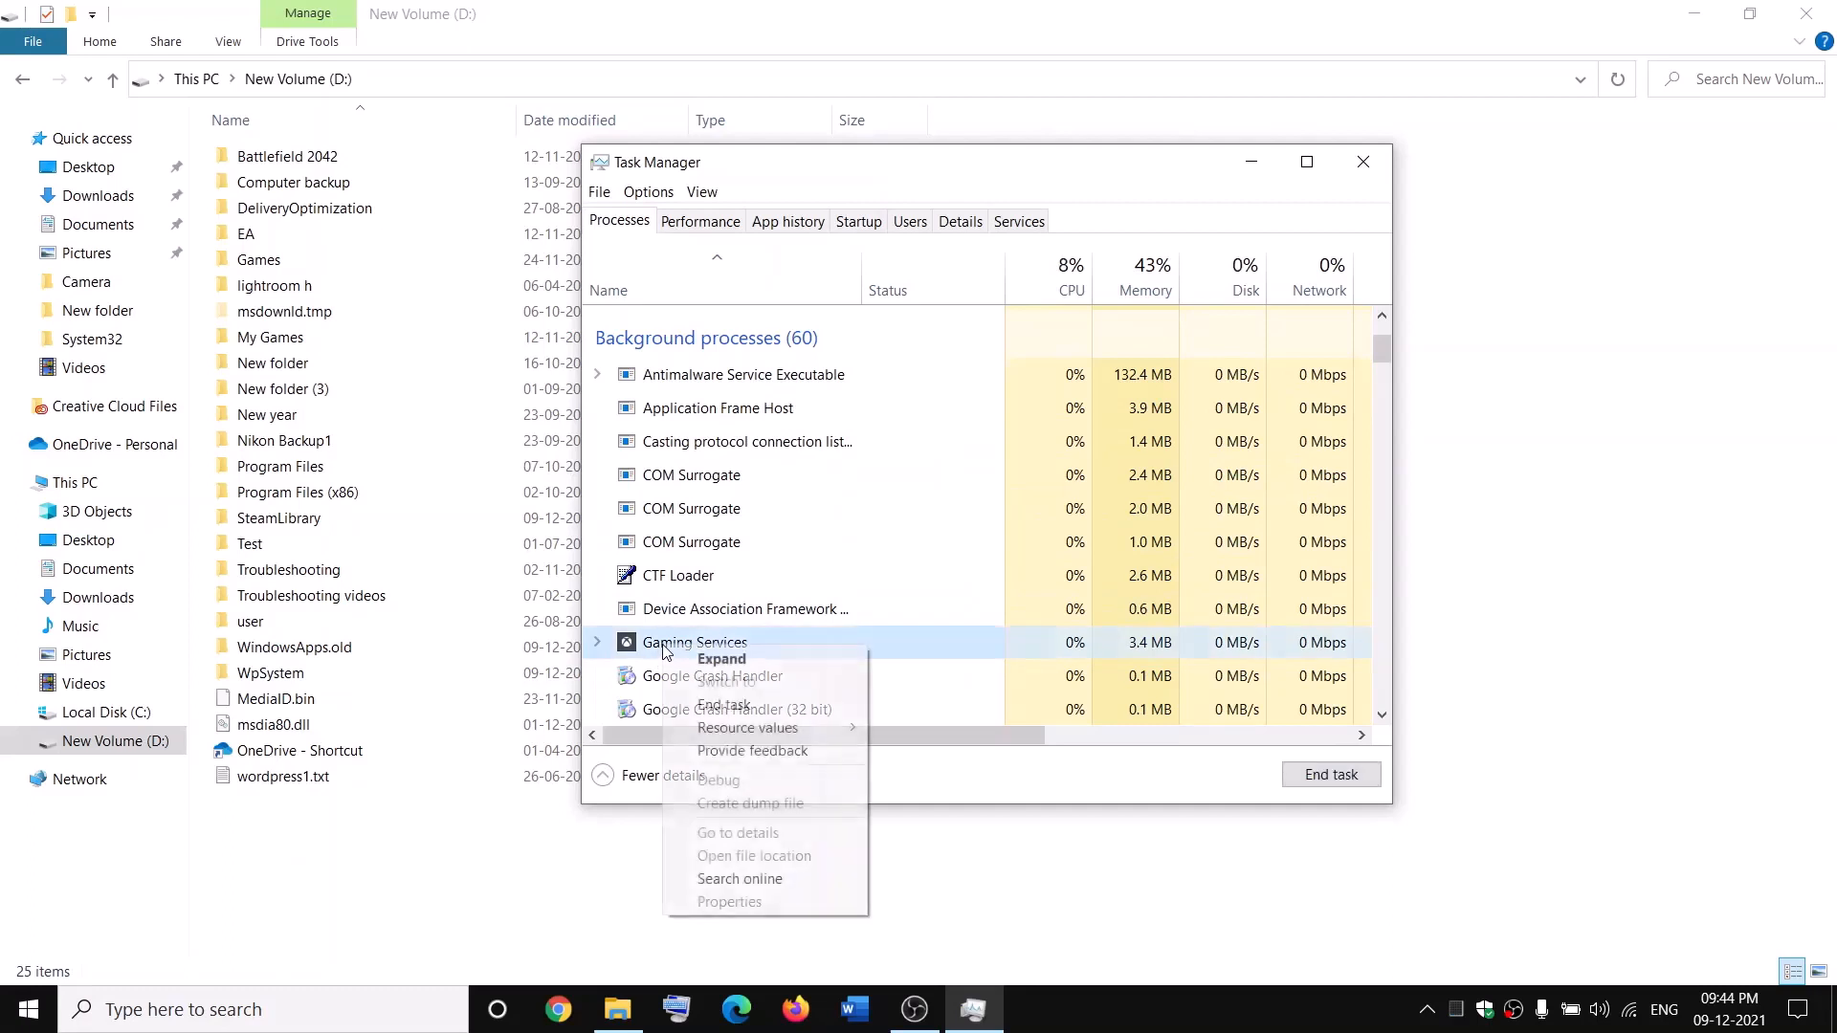
{"action": "left_click", "coordinate": [737, 708]}
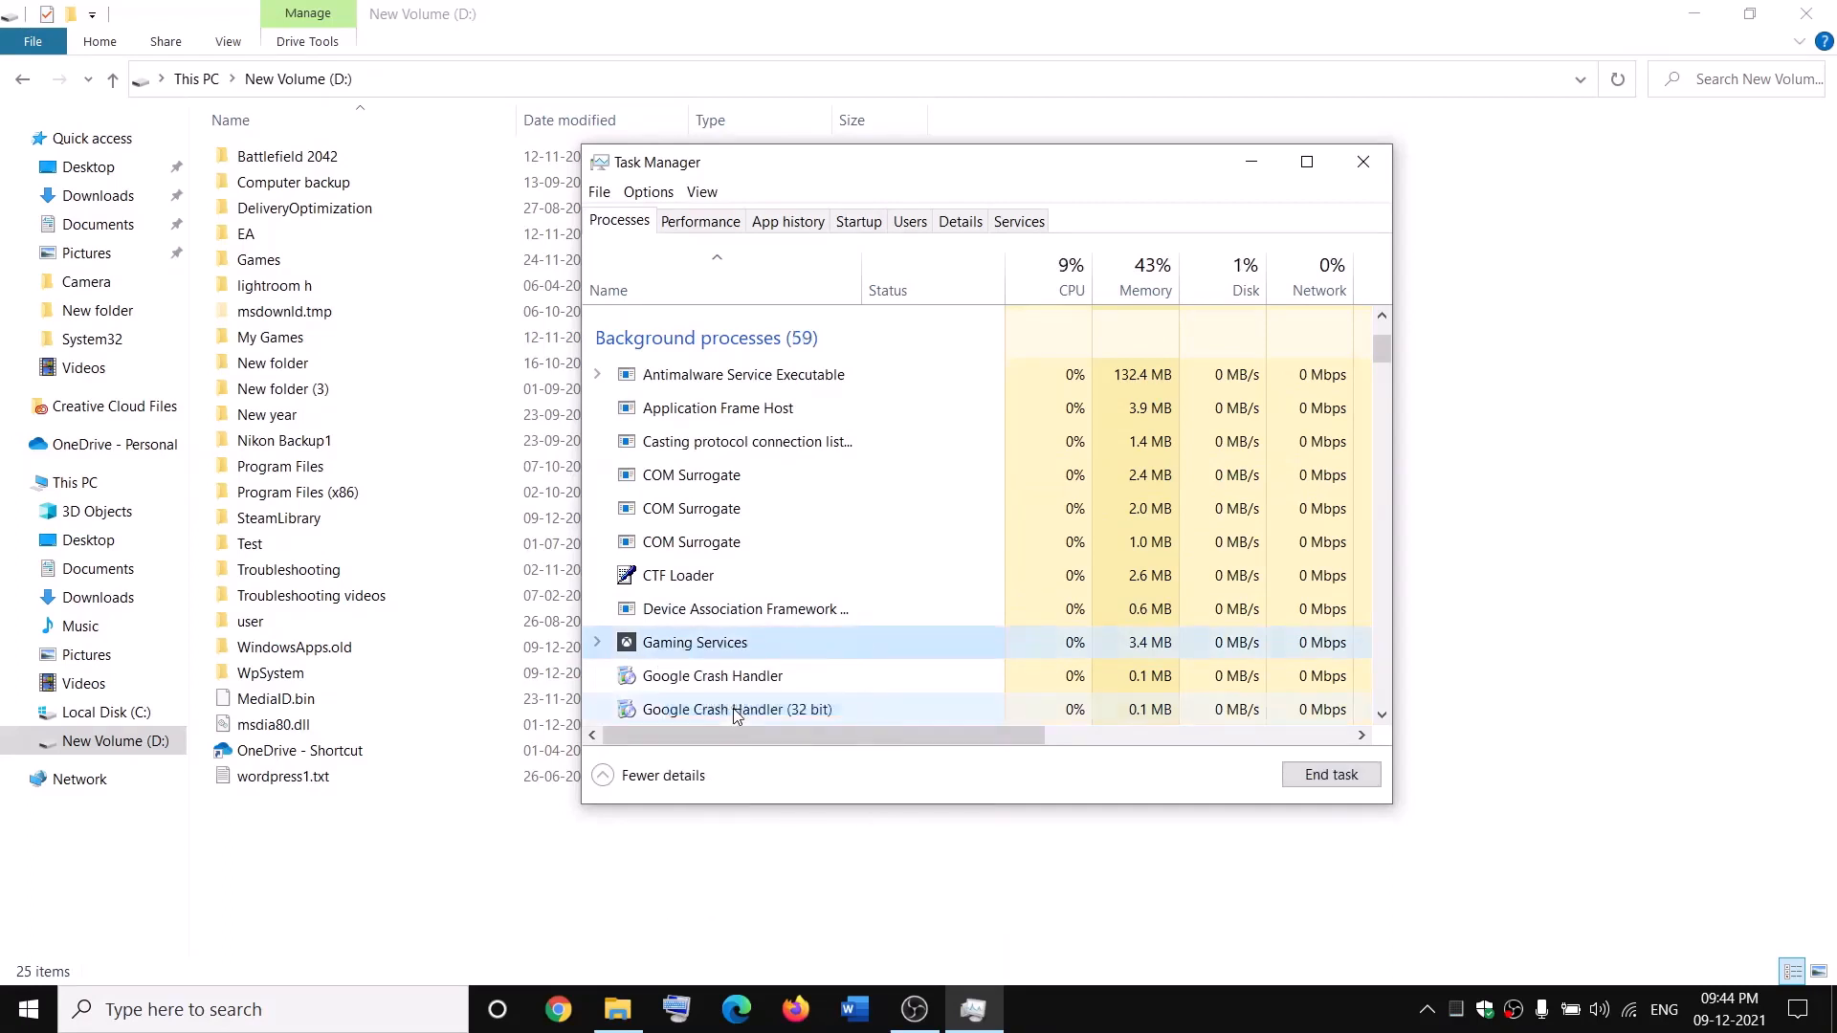
{"action": "left_click", "coordinate": [1380, 162]}
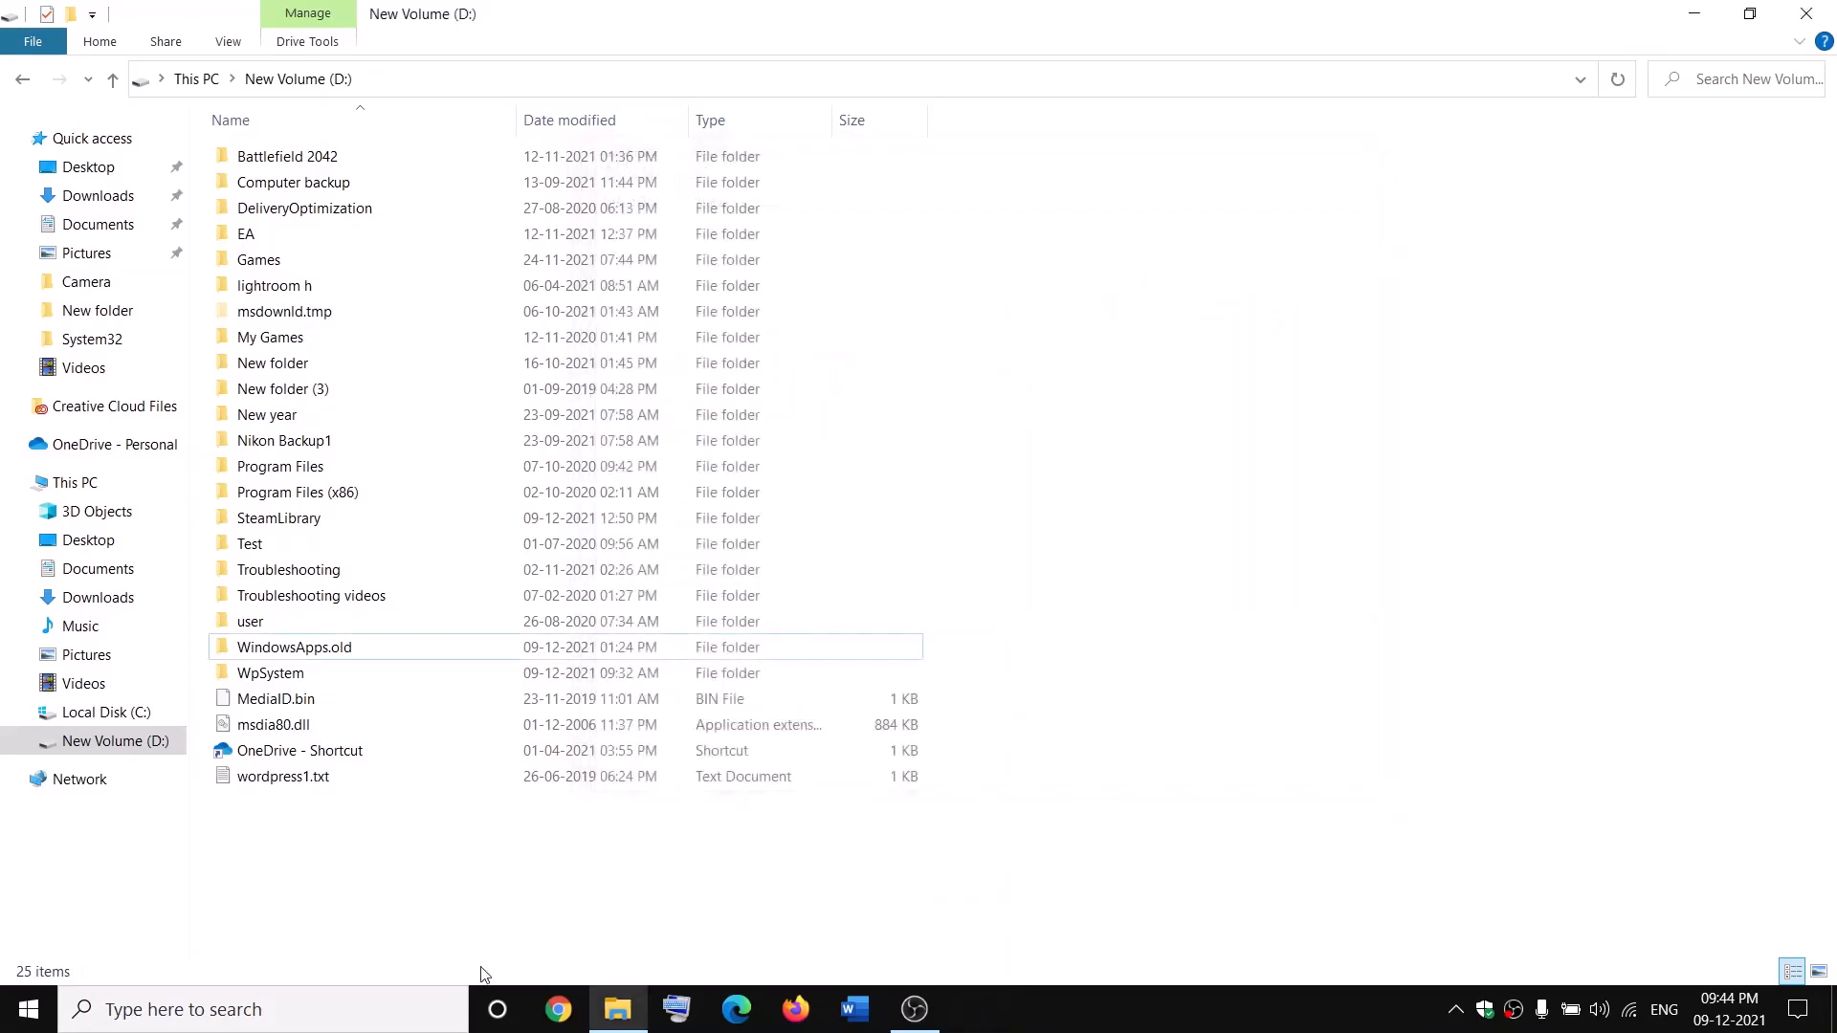
- Search for and open the Services console, and jump to the services beginning with G
{"action": "left_click", "coordinate": [406, 1016]}
{"action": "type", "text": "servi"}
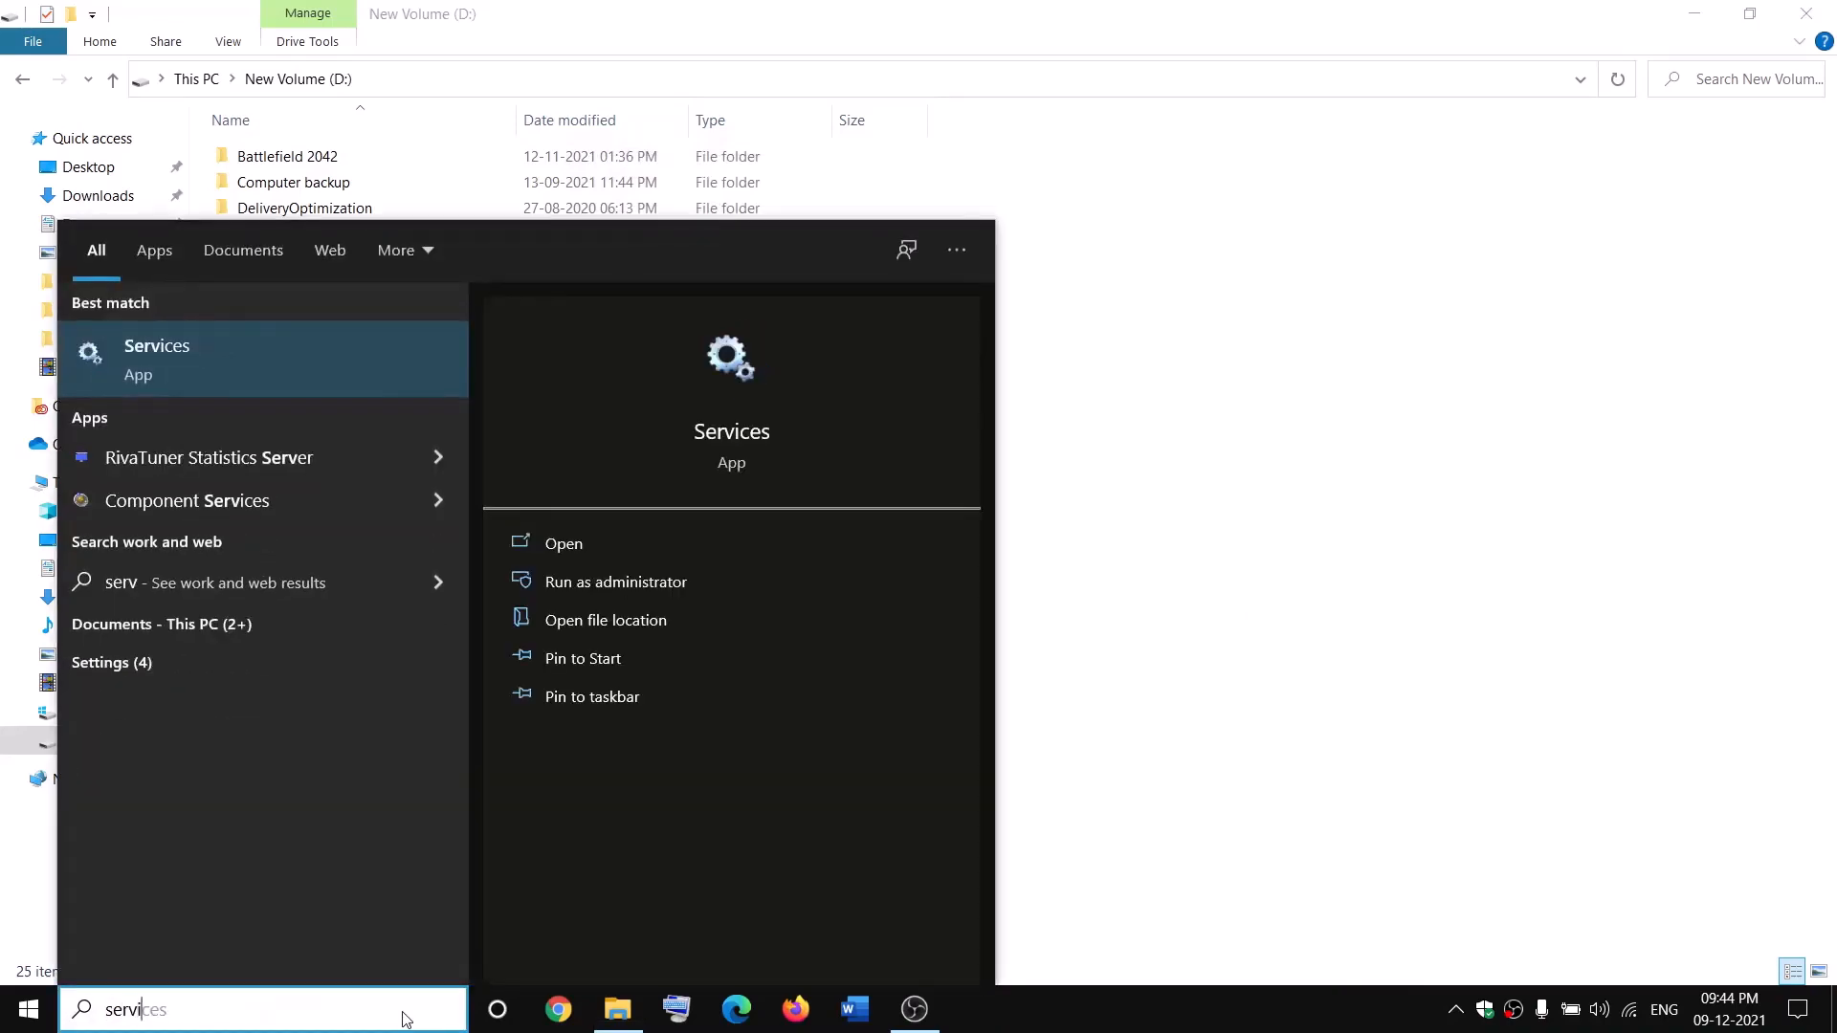
{"action": "key", "text": "Return"}
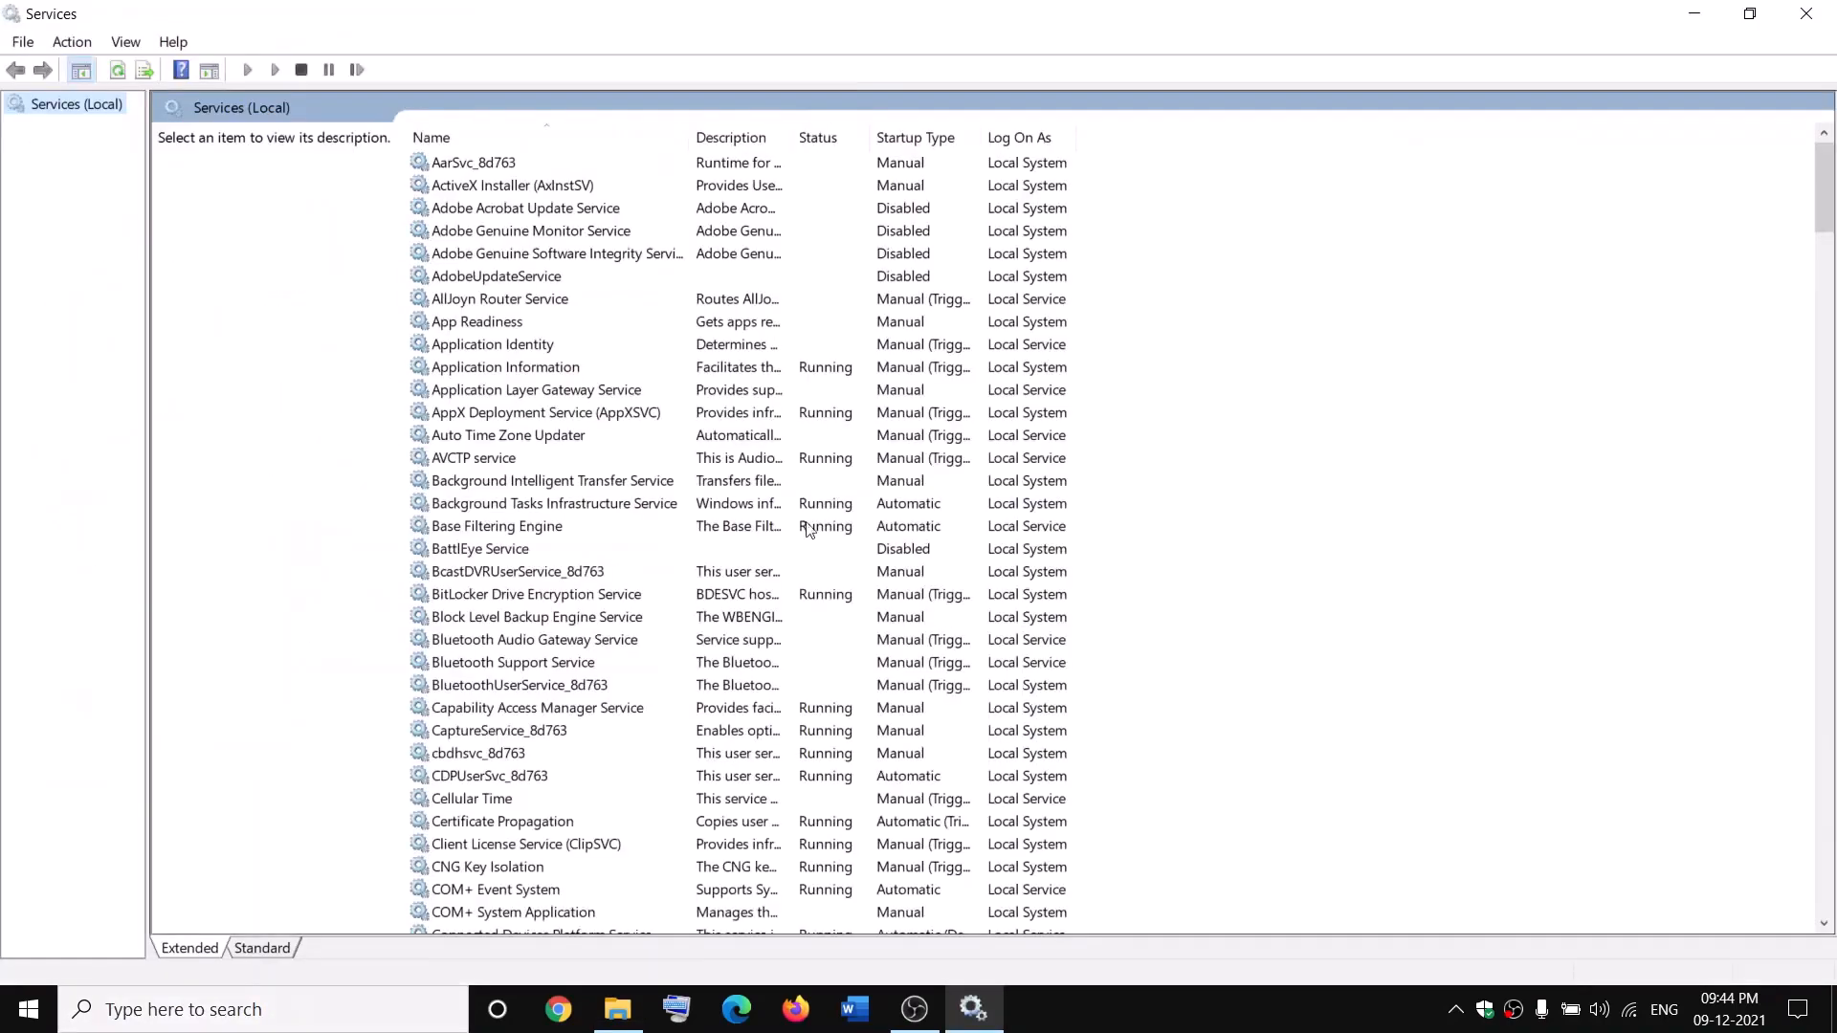
{"action": "left_click", "coordinate": [786, 509]}
{"action": "key", "text": "g"}
{"action": "left_click", "coordinate": [806, 255]}
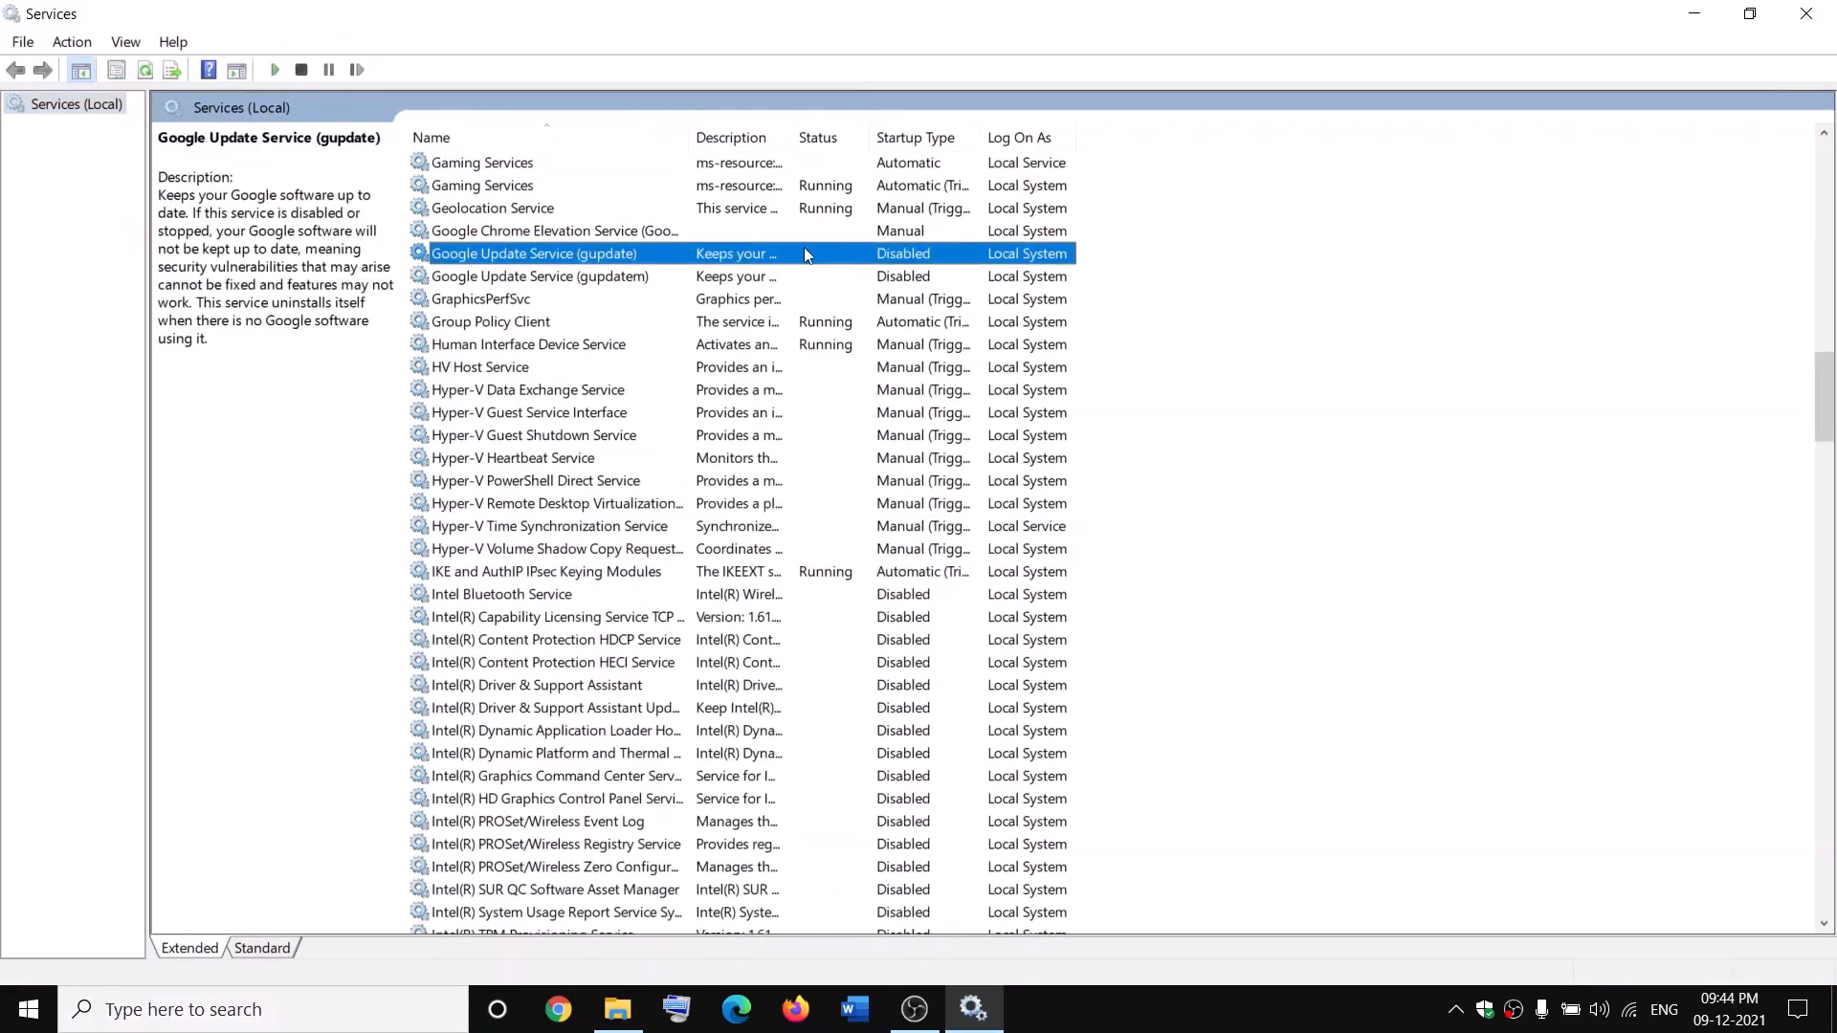
- Start the Gaming Services service that logs on as Local Service
{"action": "left_click", "coordinate": [759, 163]}
{"action": "right_click", "coordinate": [759, 163]}
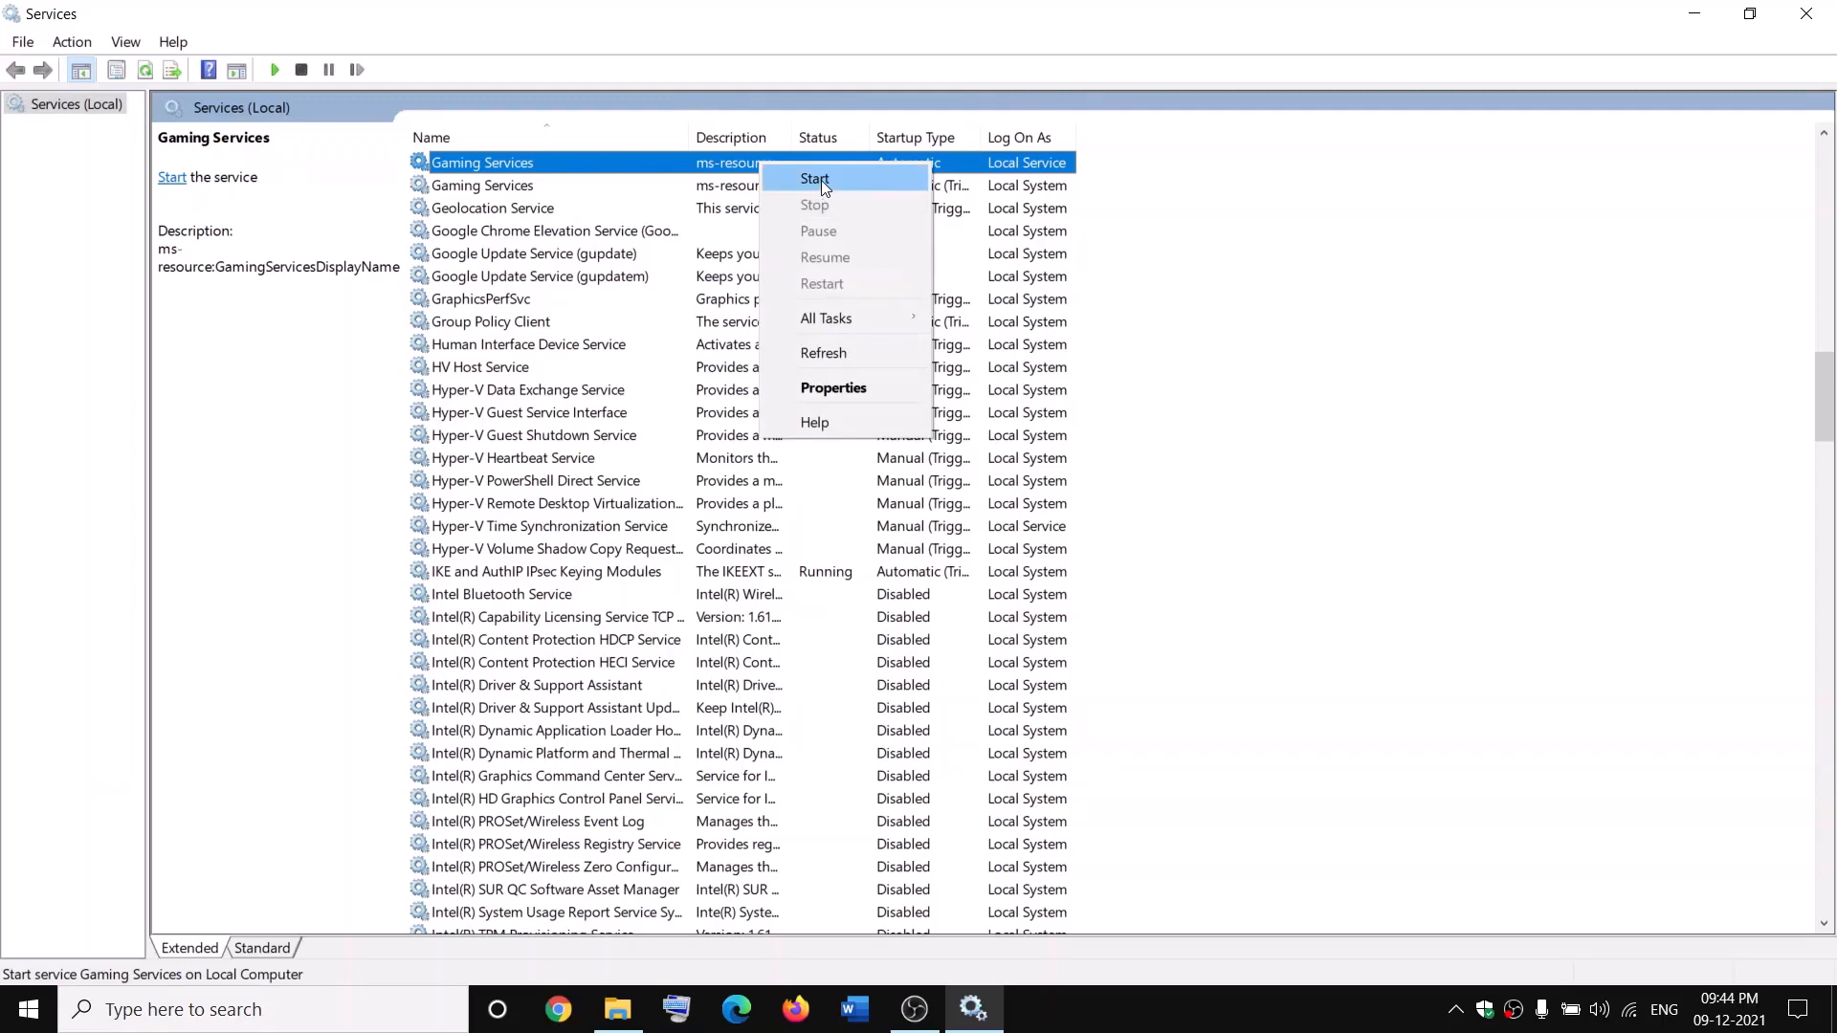
{"action": "left_click", "coordinate": [821, 180]}
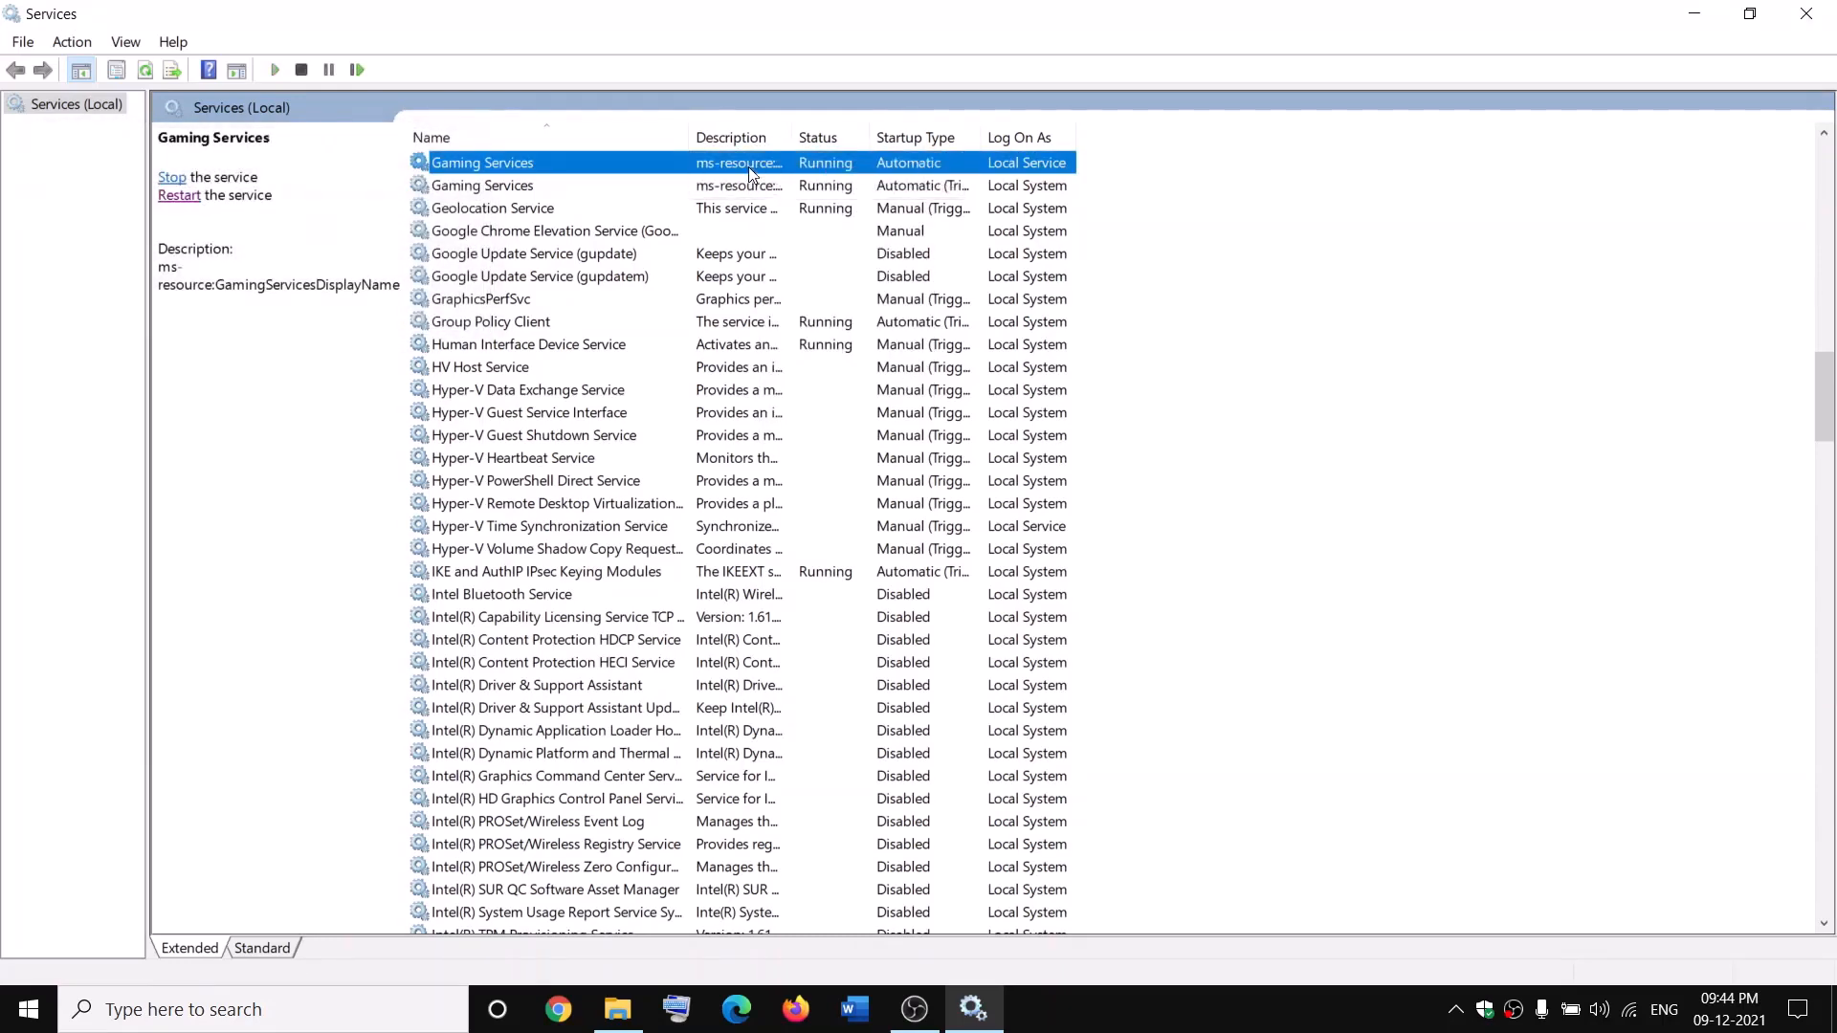
- Stop both Gaming Services services, the Local Service one first and the Local System one second
{"action": "right_click", "coordinate": [750, 168]}
{"action": "left_click", "coordinate": [805, 210]}
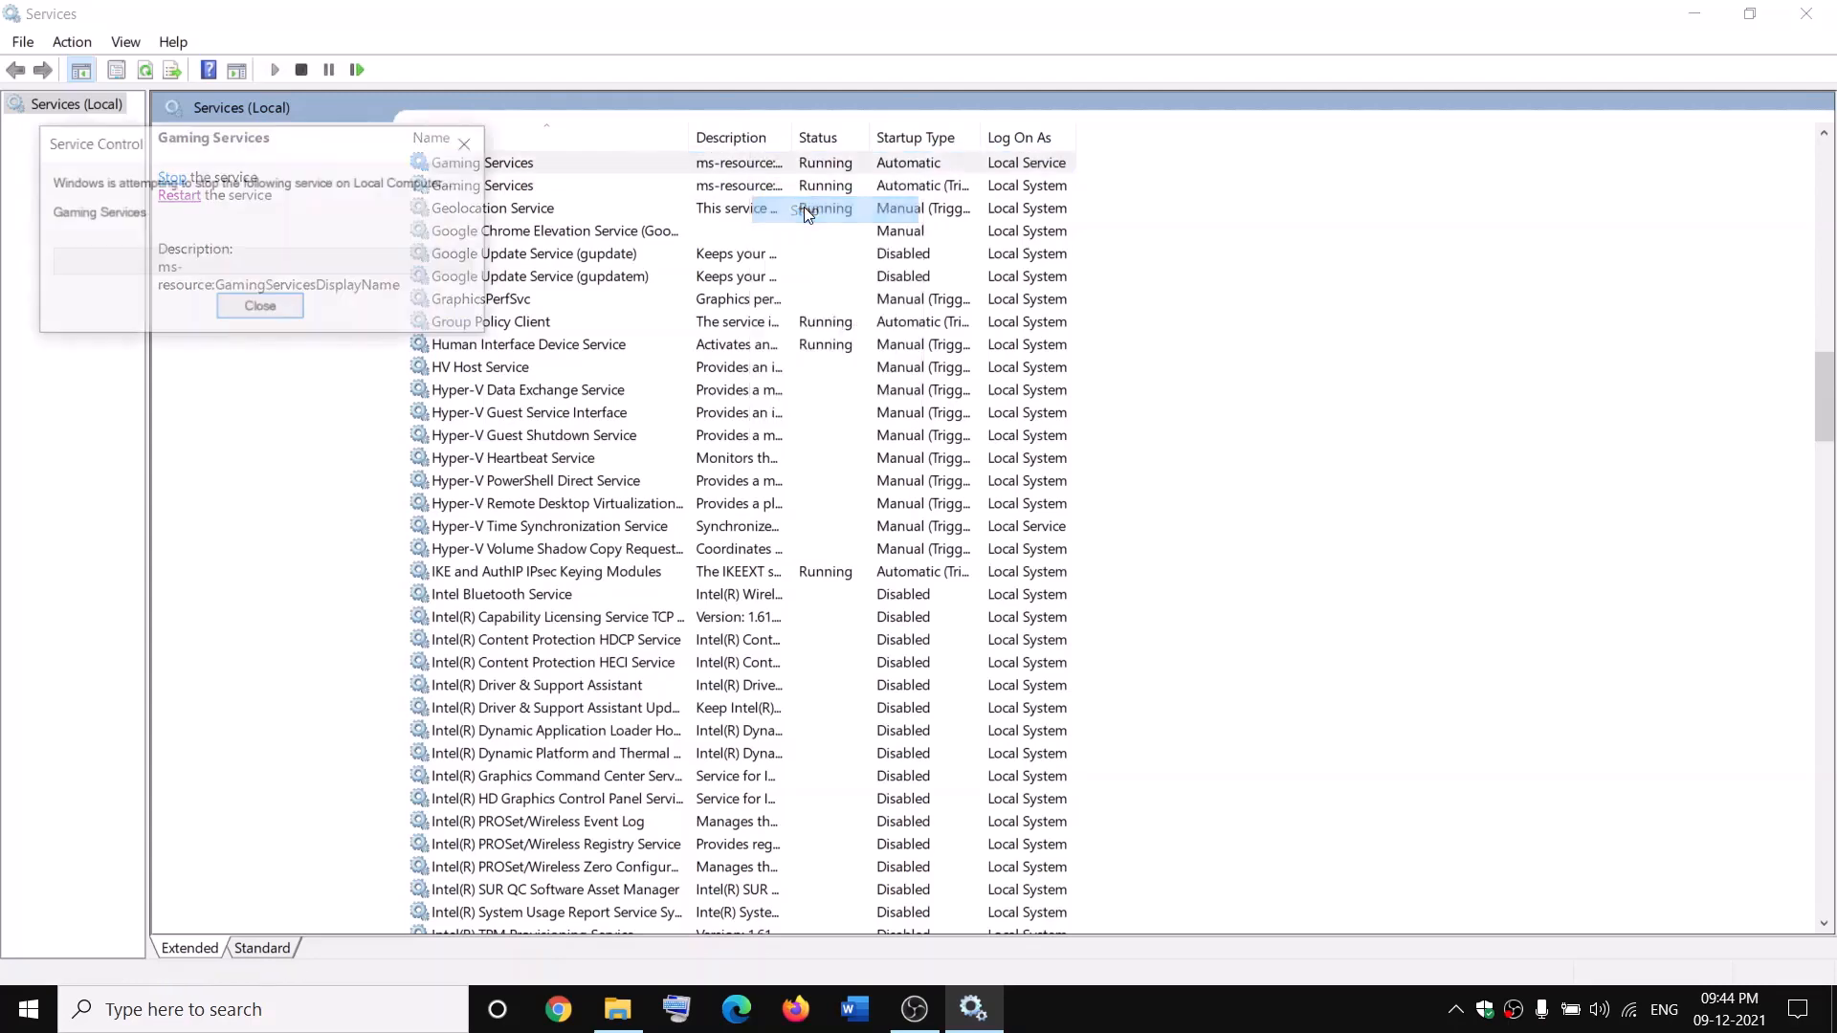
{"action": "right_click", "coordinate": [747, 190]}
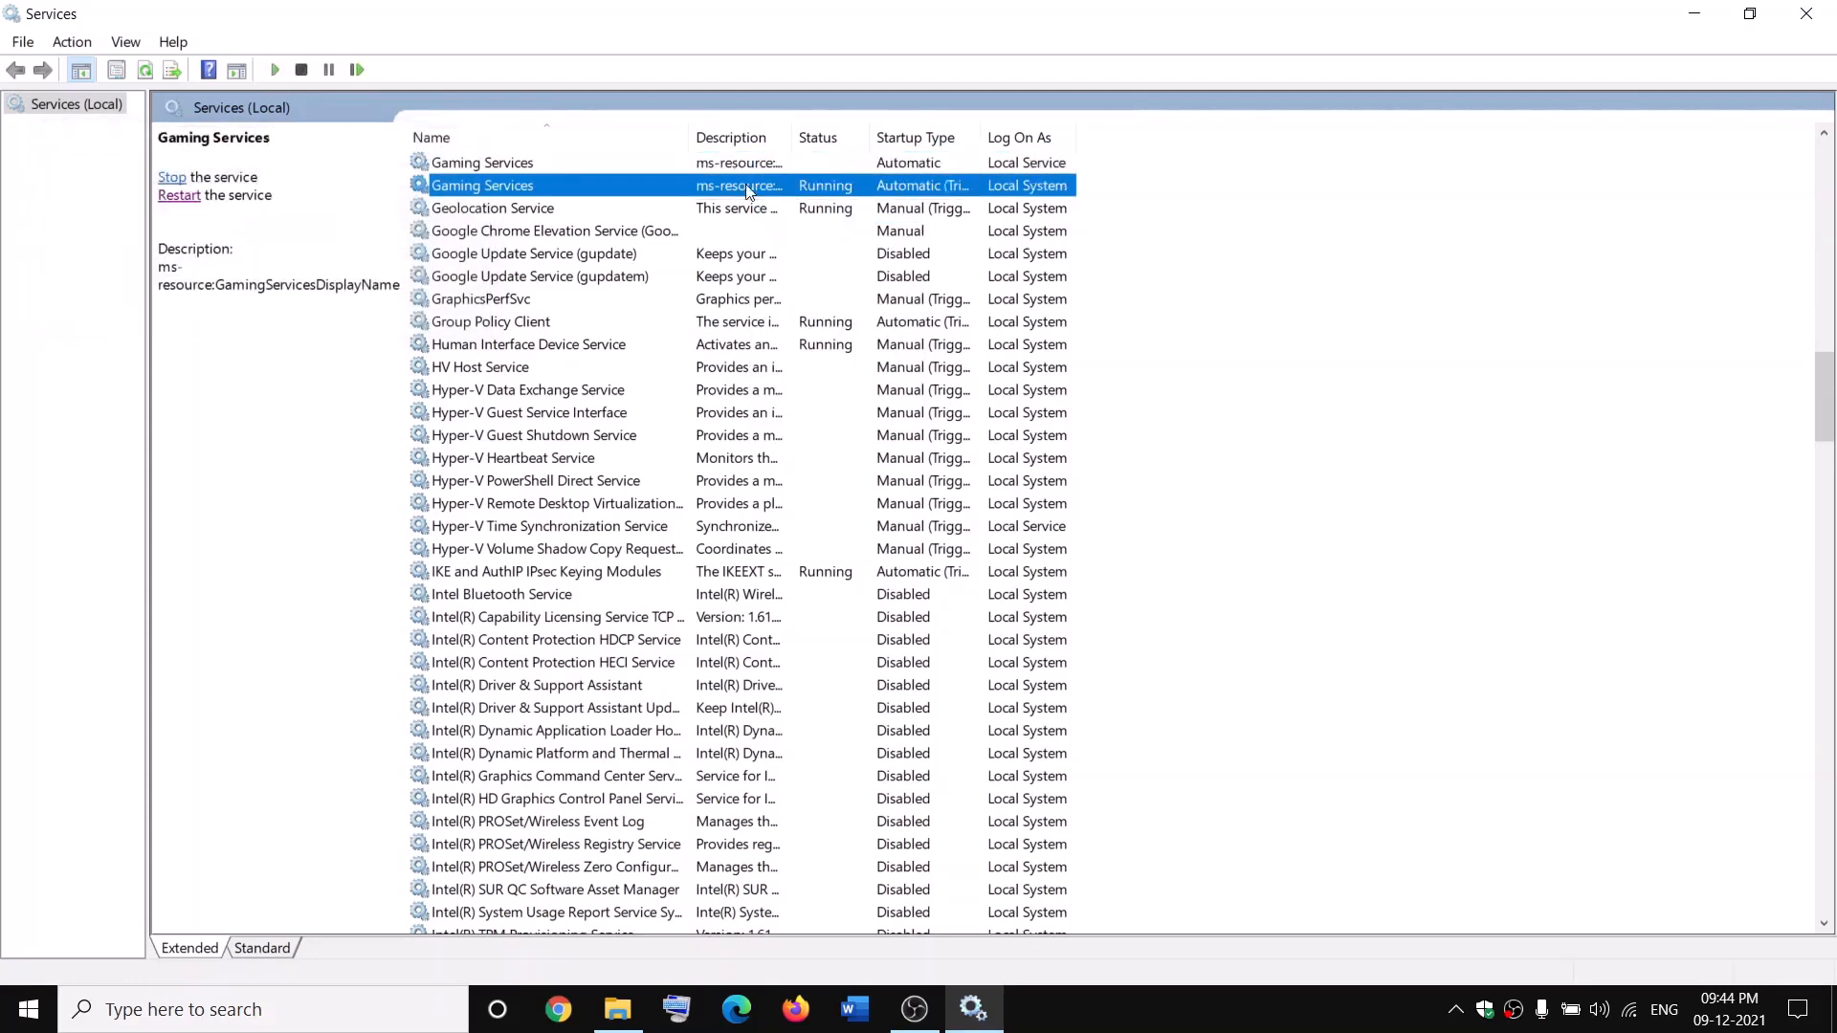
{"action": "left_click", "coordinate": [835, 229]}
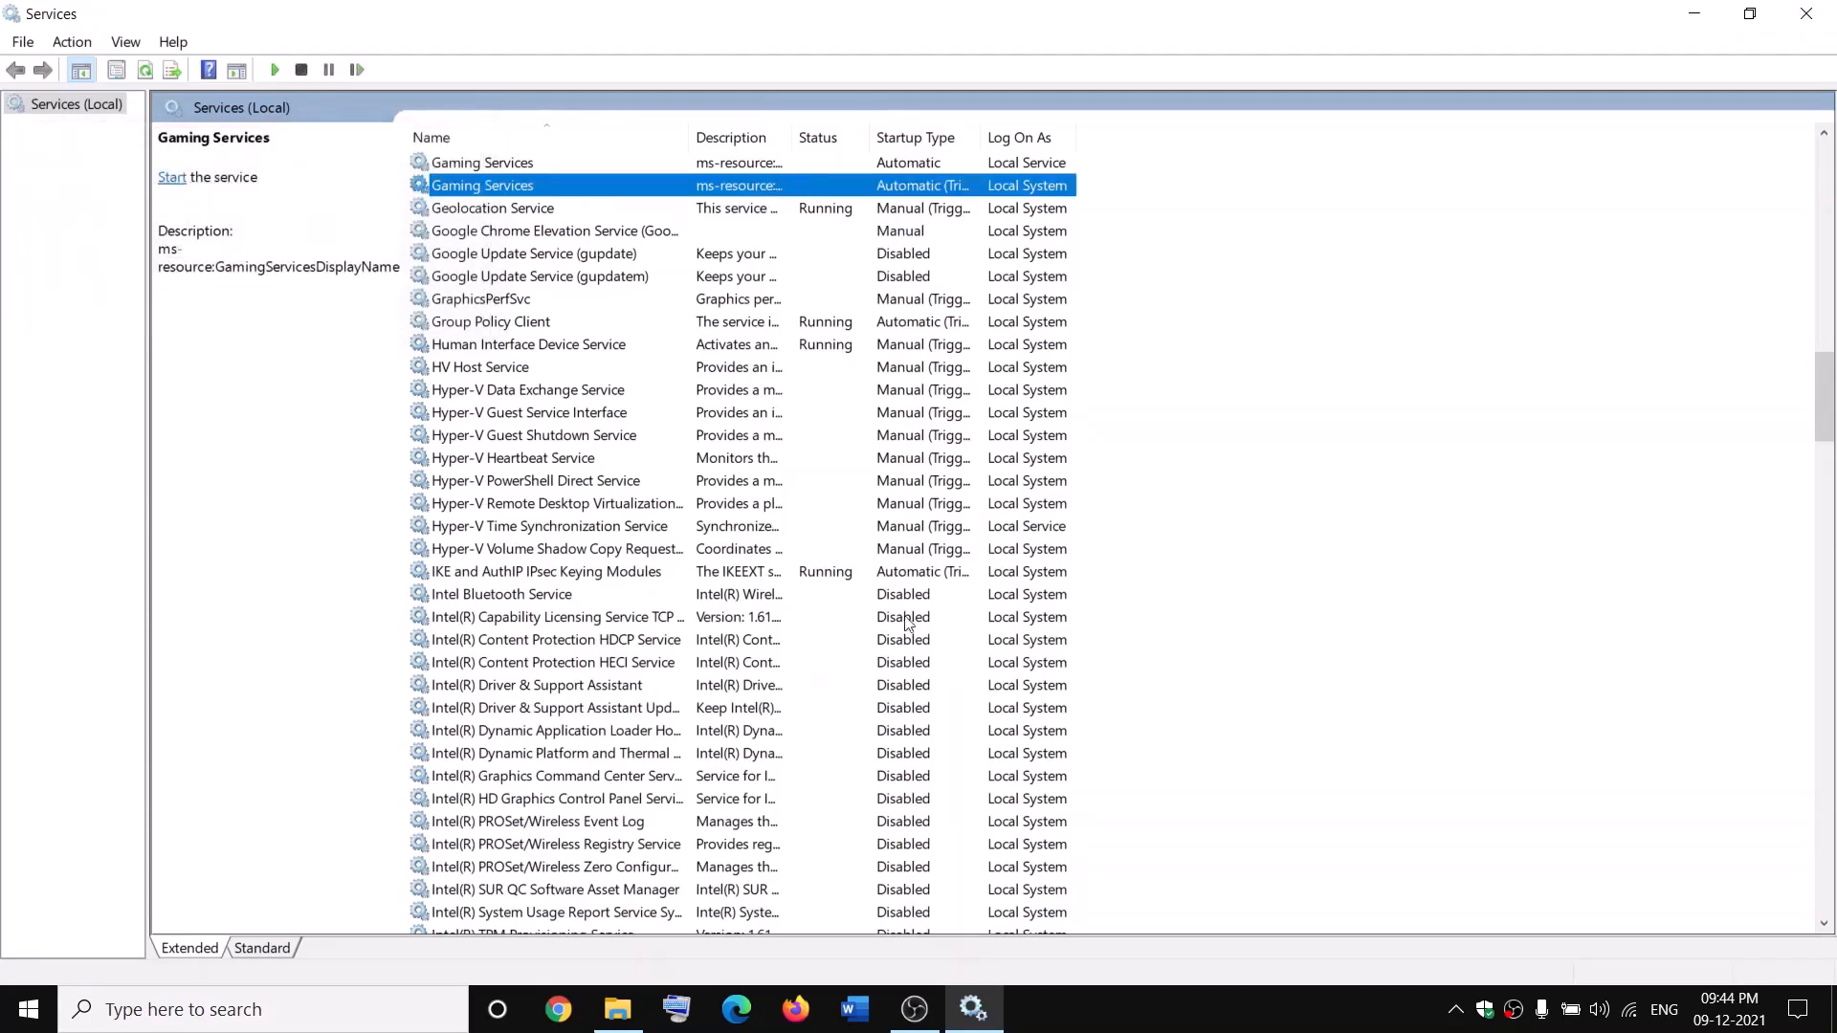
- Check the WindowsApps.old folder in File Explorer, then return to Services and start the Gaming Services entry that logs on as Local Service
{"action": "left_click", "coordinate": [618, 1009]}
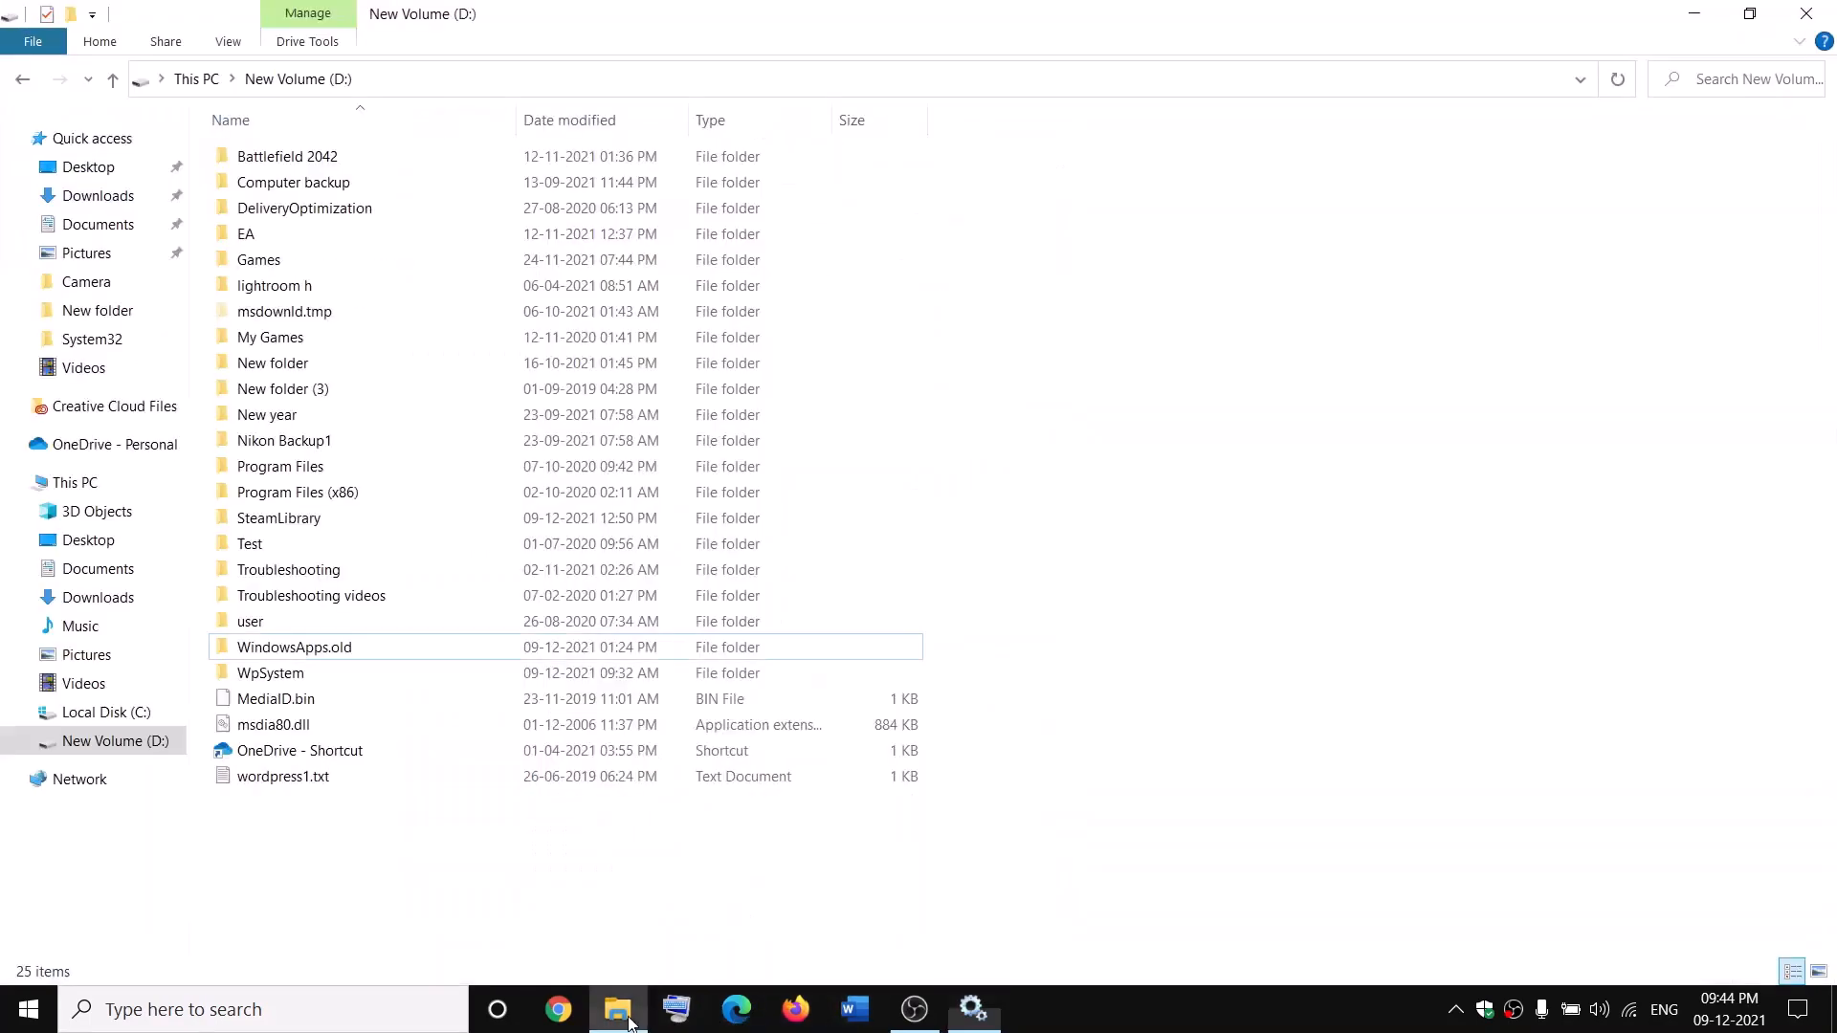
{"action": "left_click", "coordinate": [321, 652]}
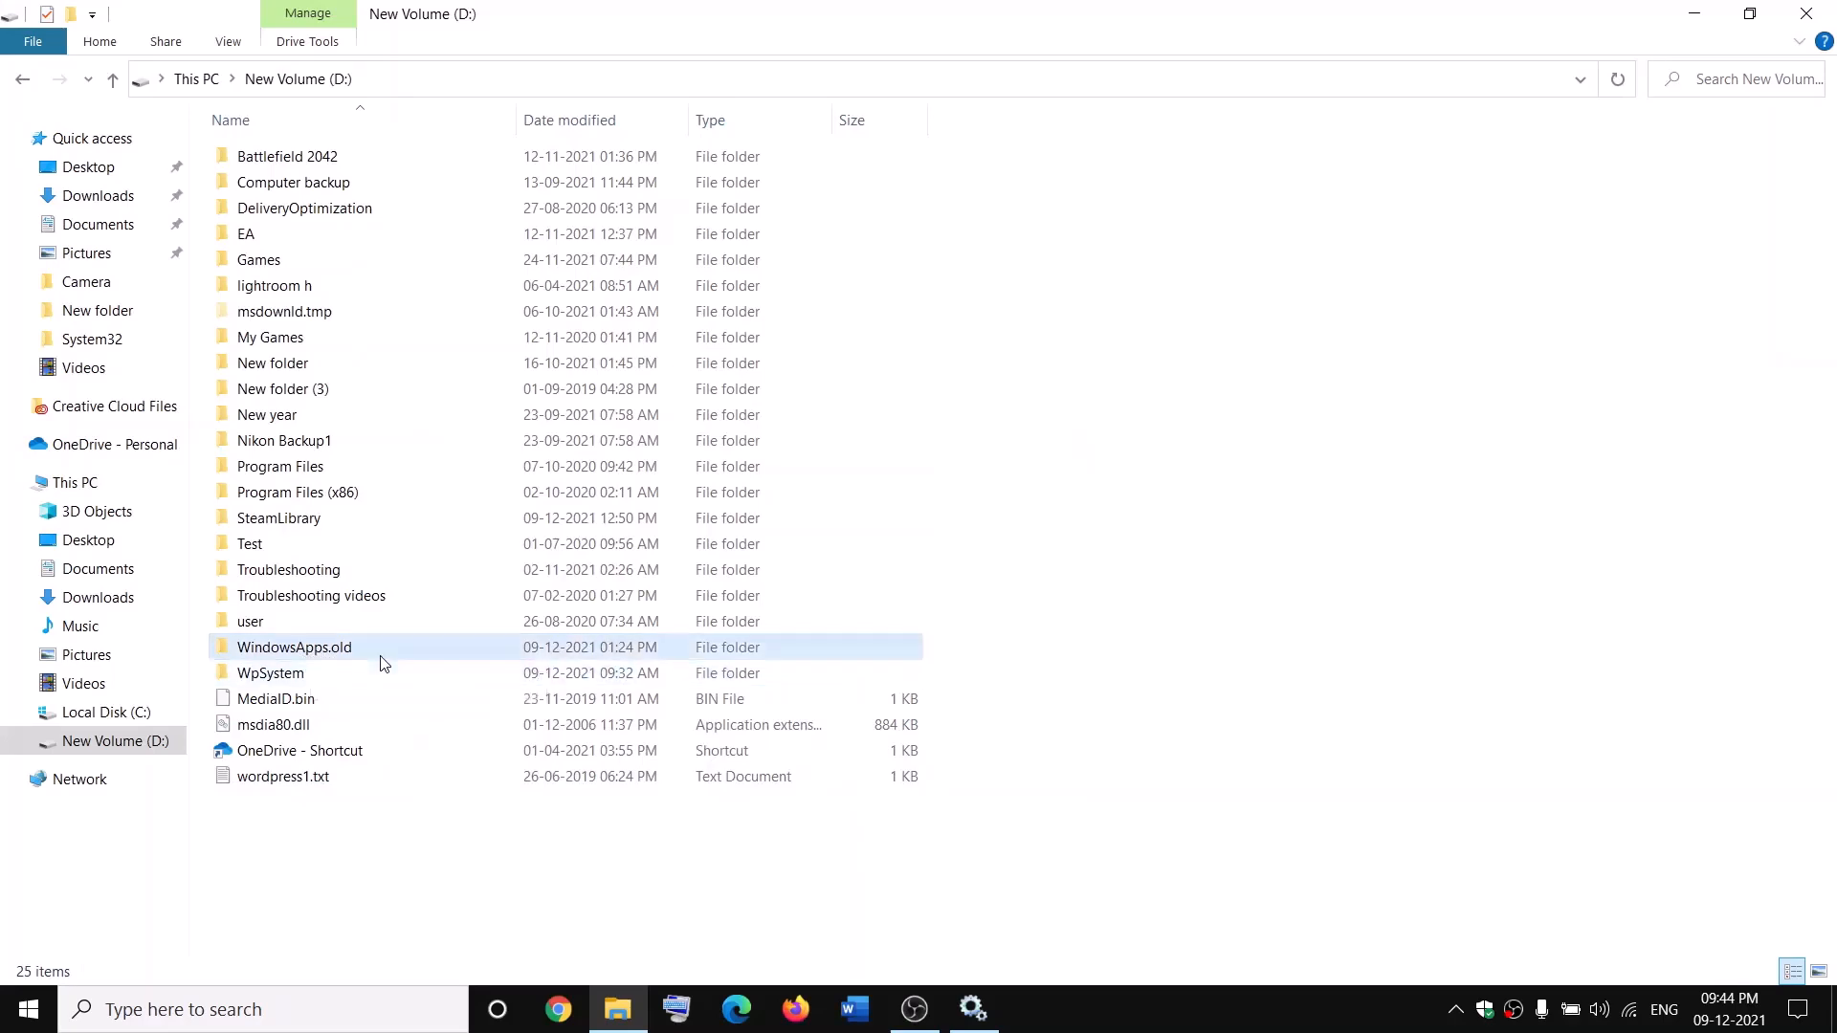
{"action": "key", "text": "alt+Tab"}
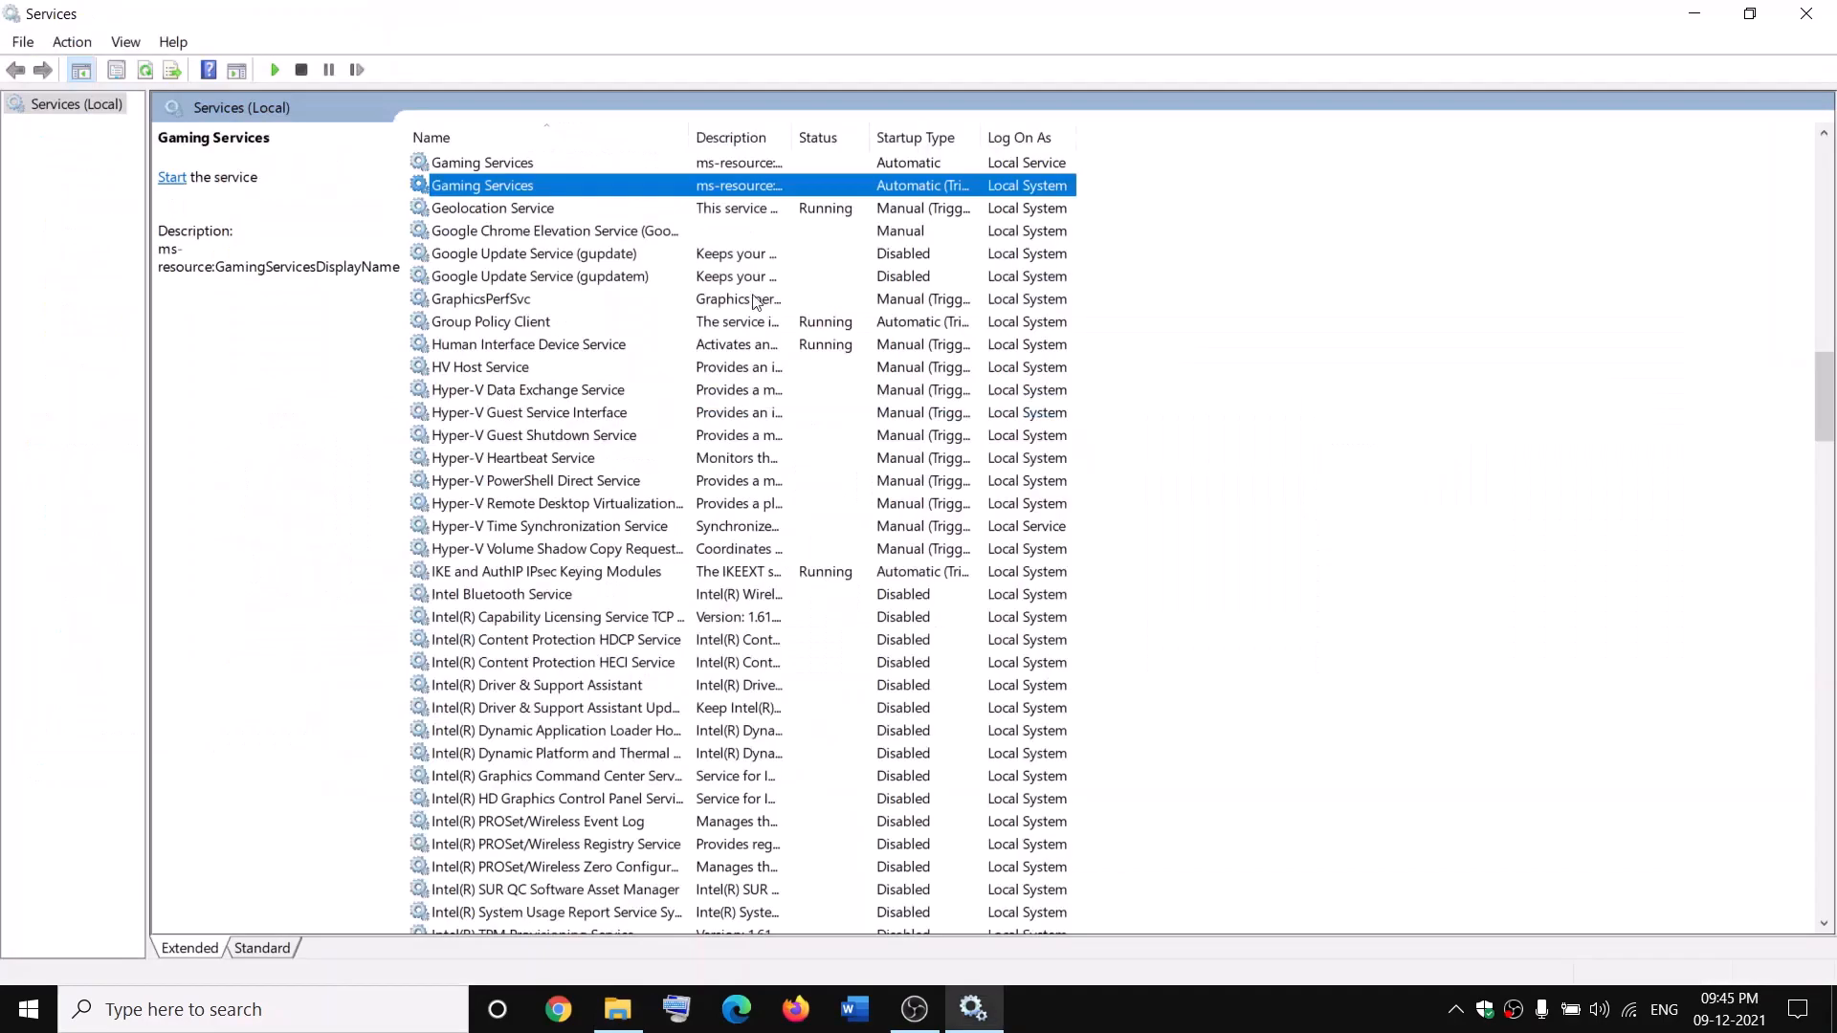
{"action": "right_click", "coordinate": [679, 165]}
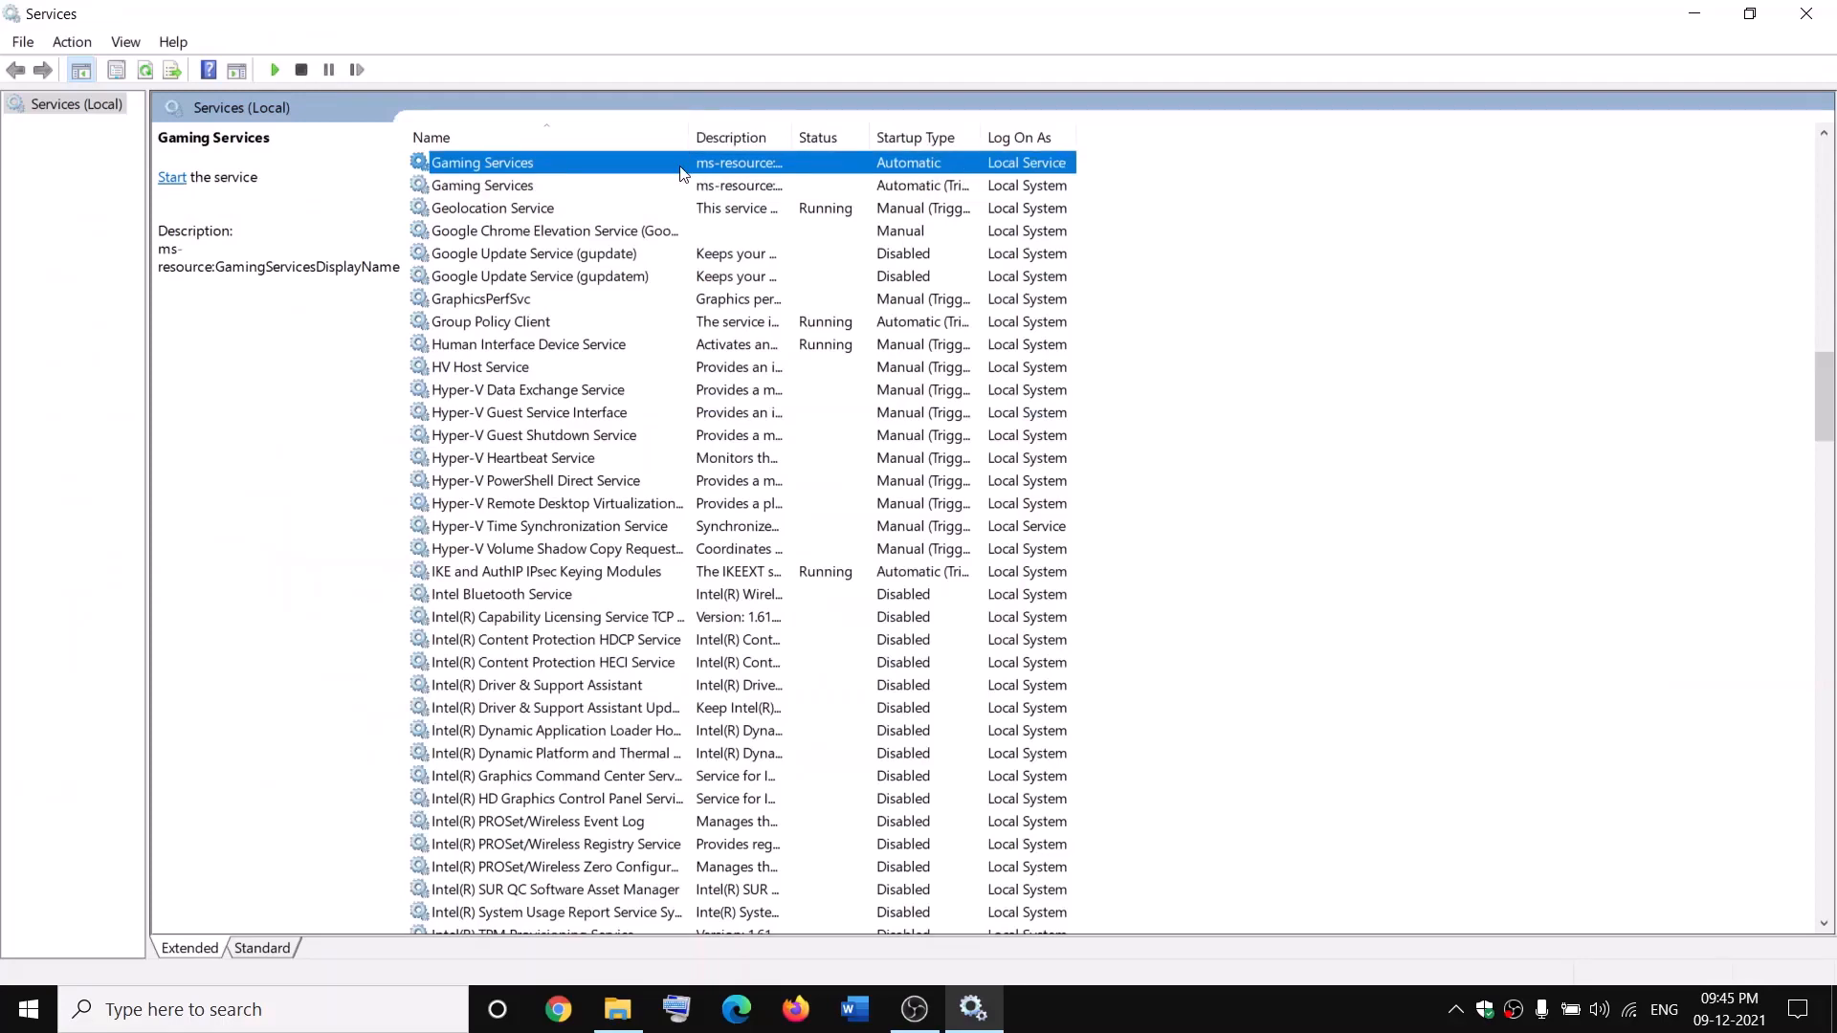
{"action": "left_click", "coordinate": [710, 186]}
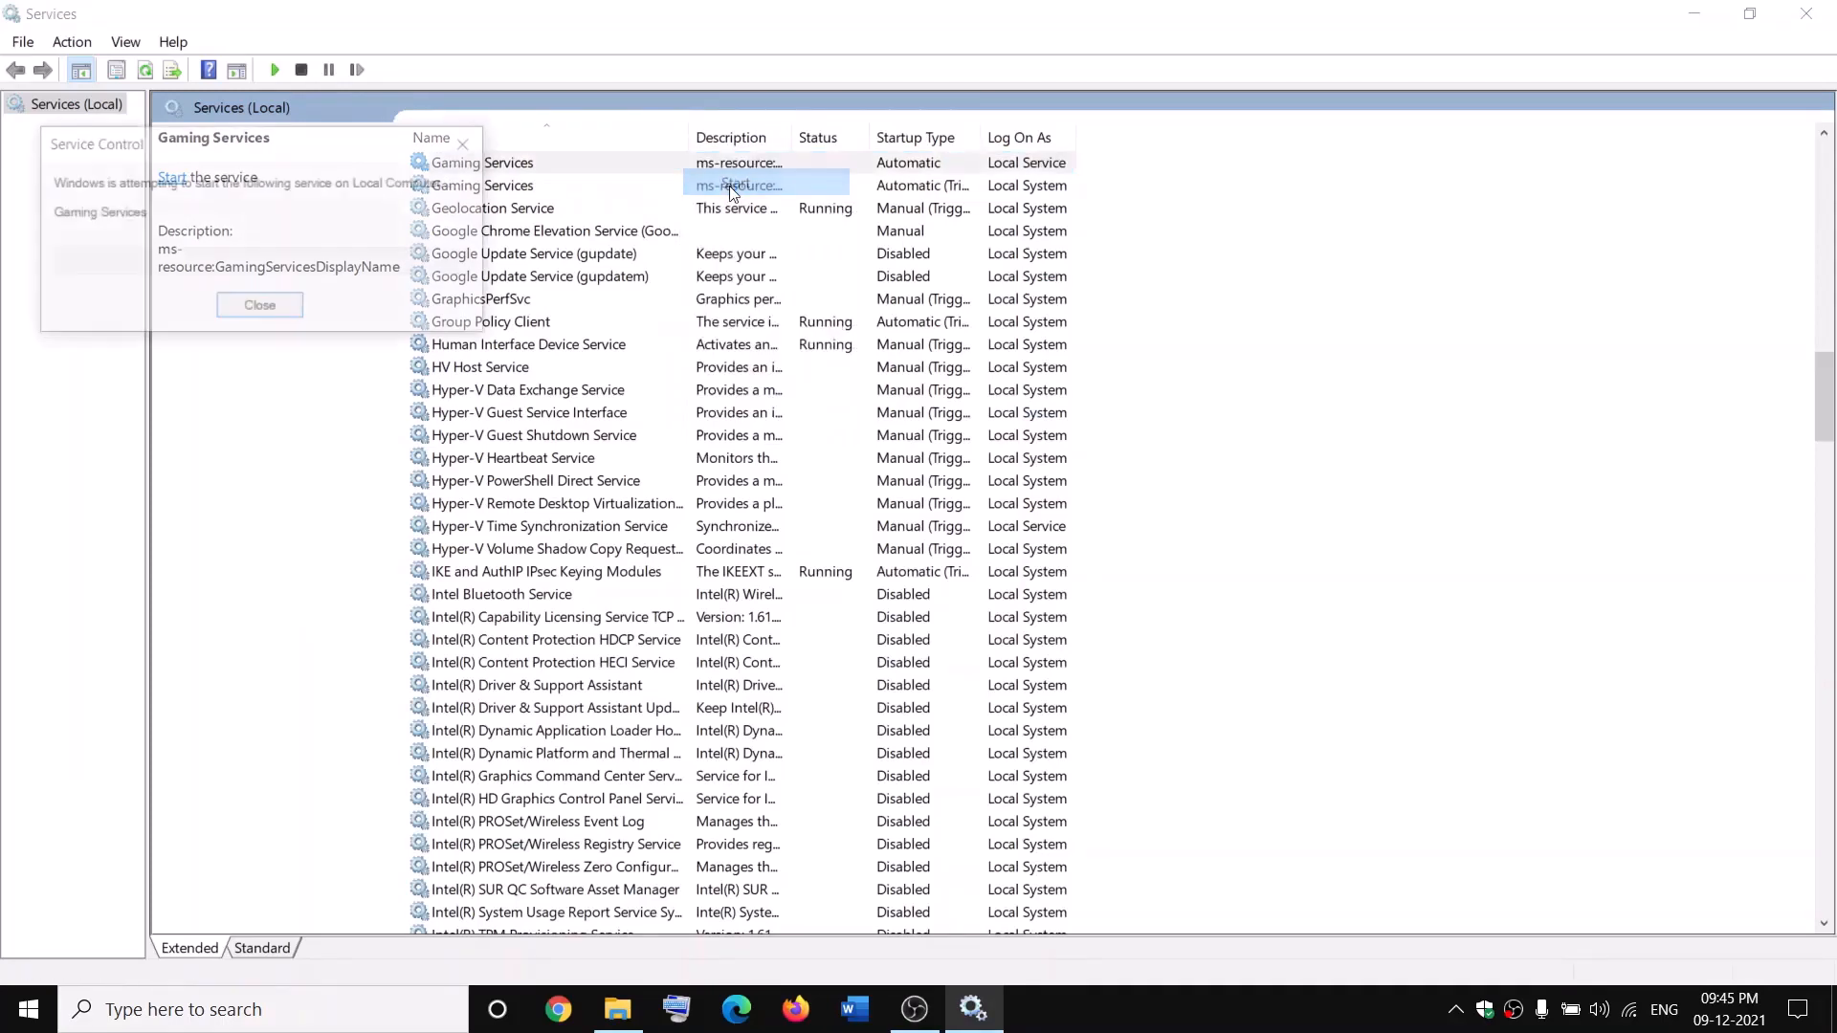
- Start the Gaming Services service that logs on as Local System
{"action": "right_click", "coordinate": [742, 188]}
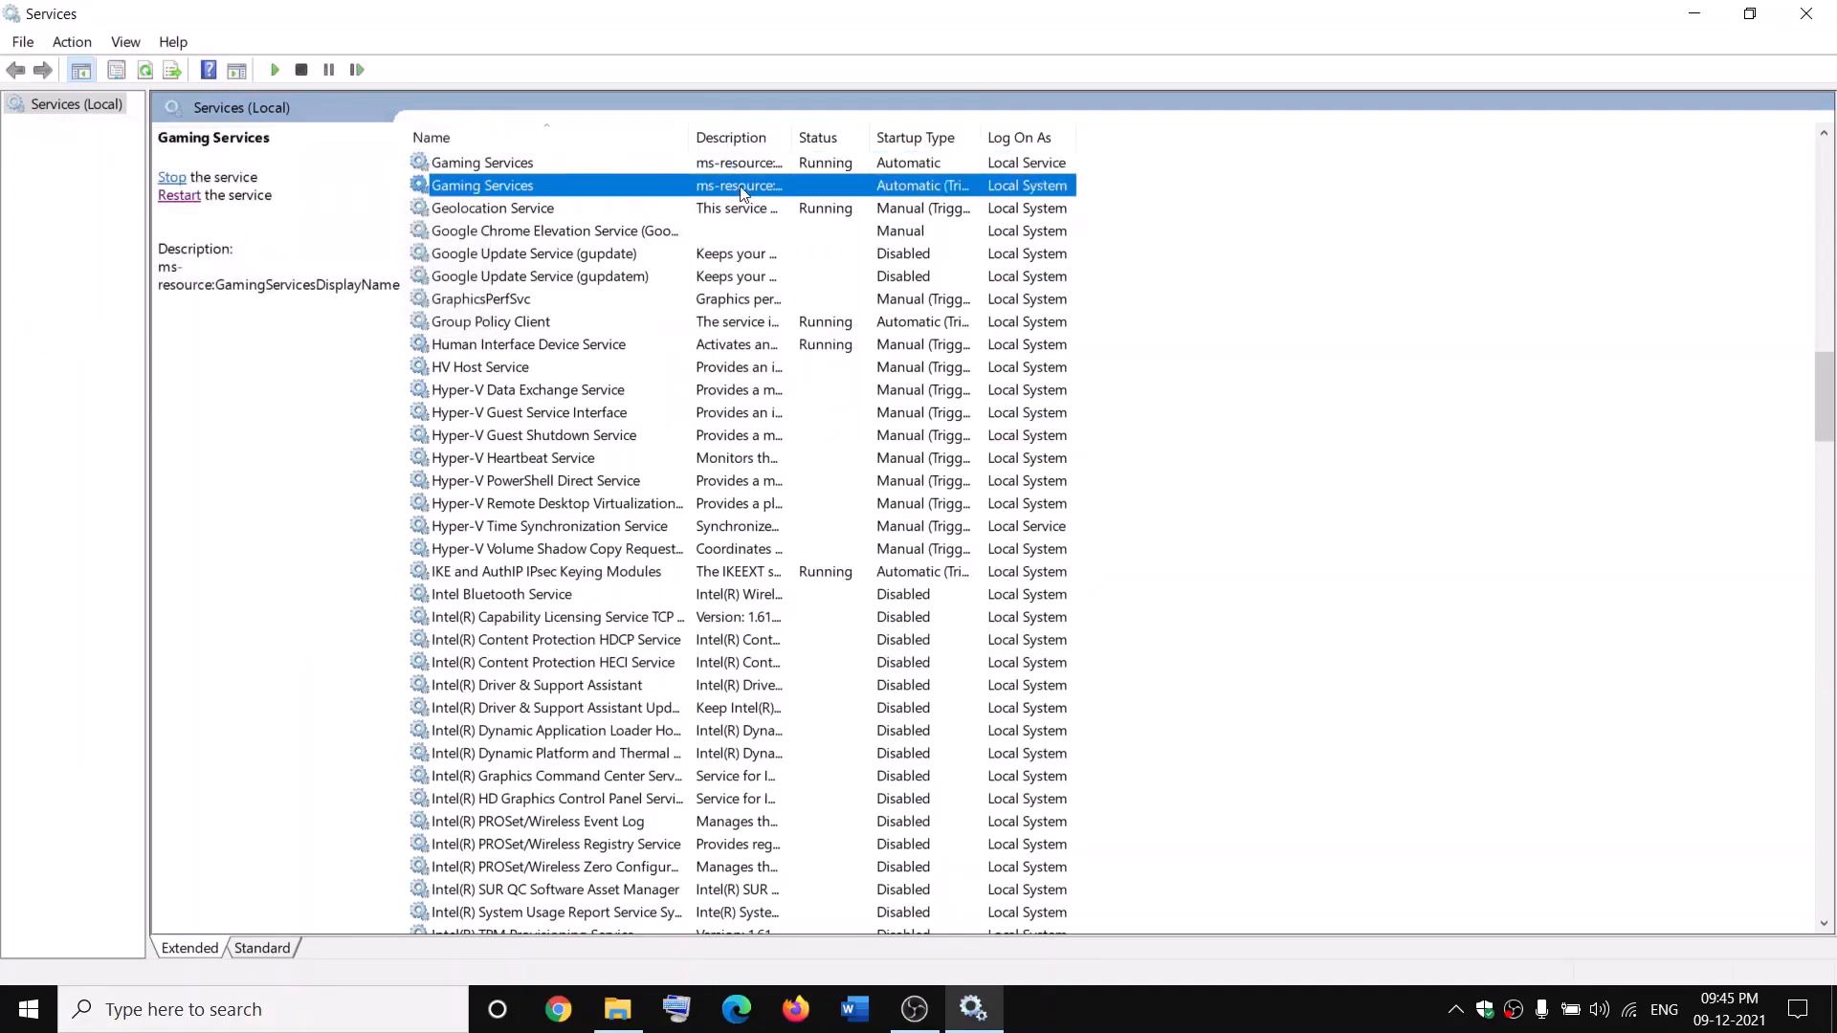
{"action": "left_click", "coordinate": [781, 199]}
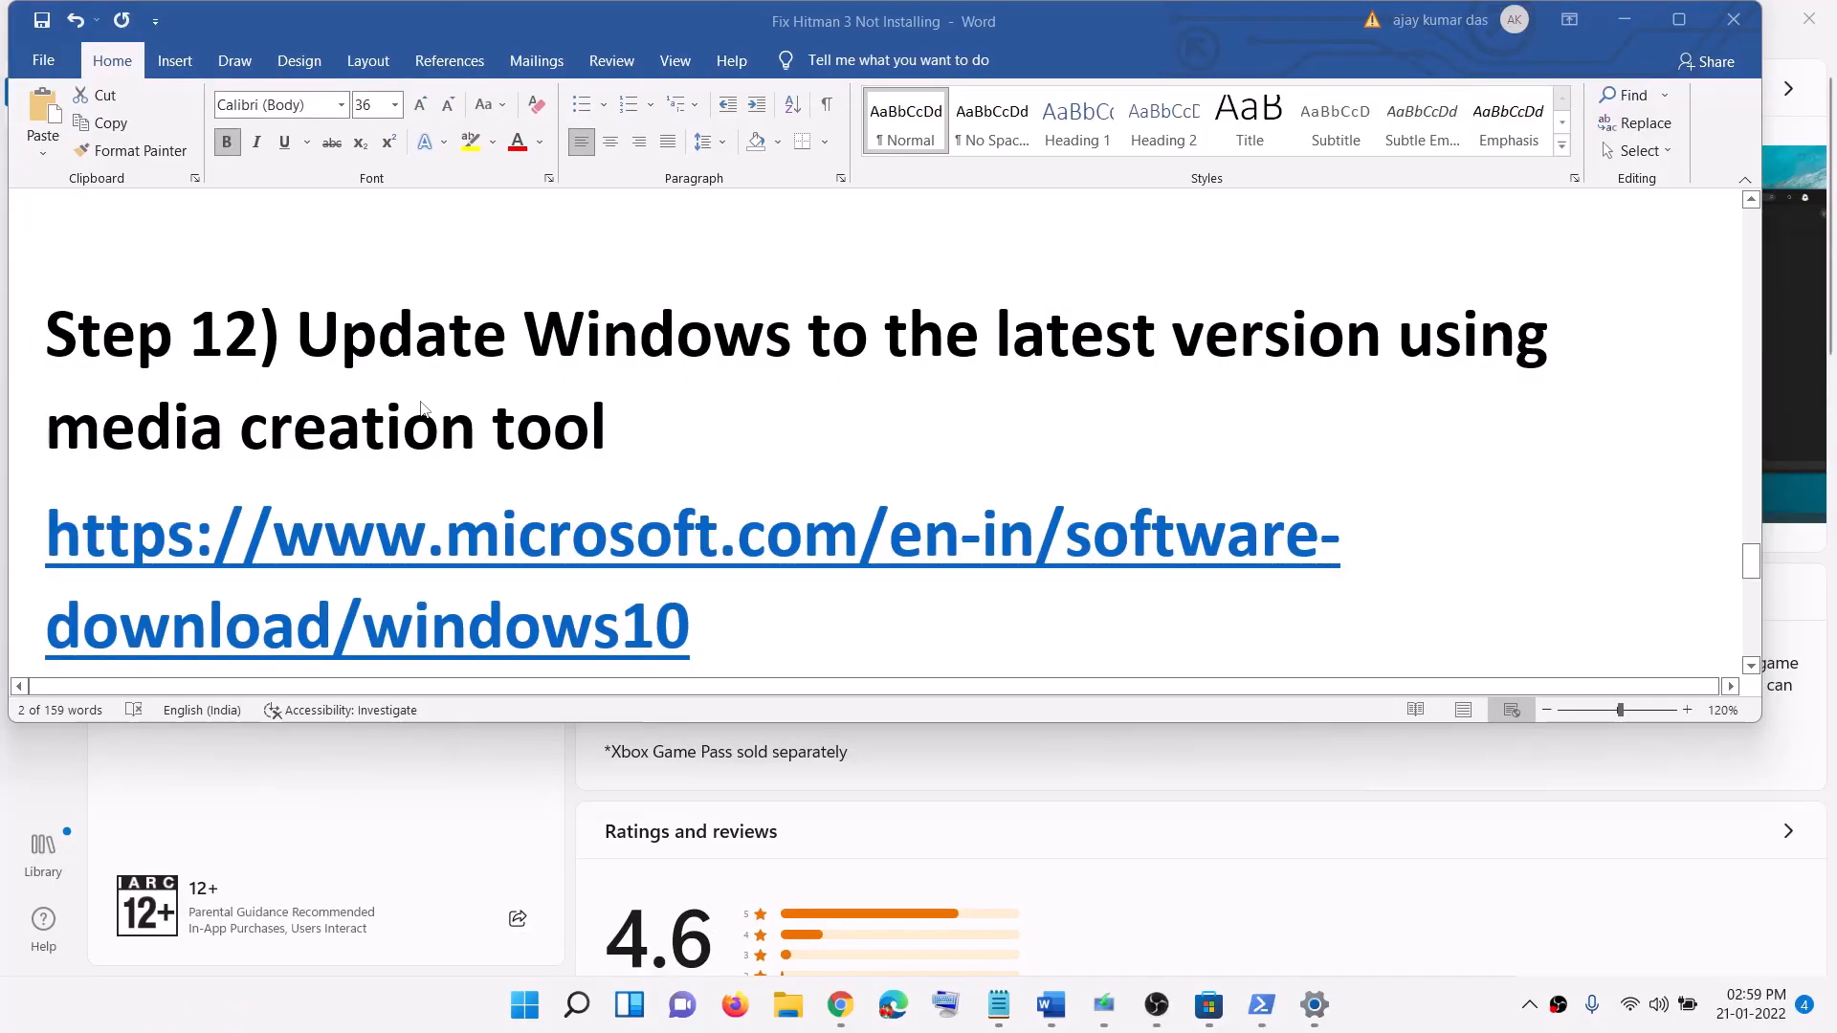
- Read Step 12 in the Word document on updating Windows with the media creation tool, highlighting the Windows 10 and Windows 11 download links
{"action": "scroll", "coordinate": [488, 409], "scroll_direction": "down", "scroll_amount": 1}
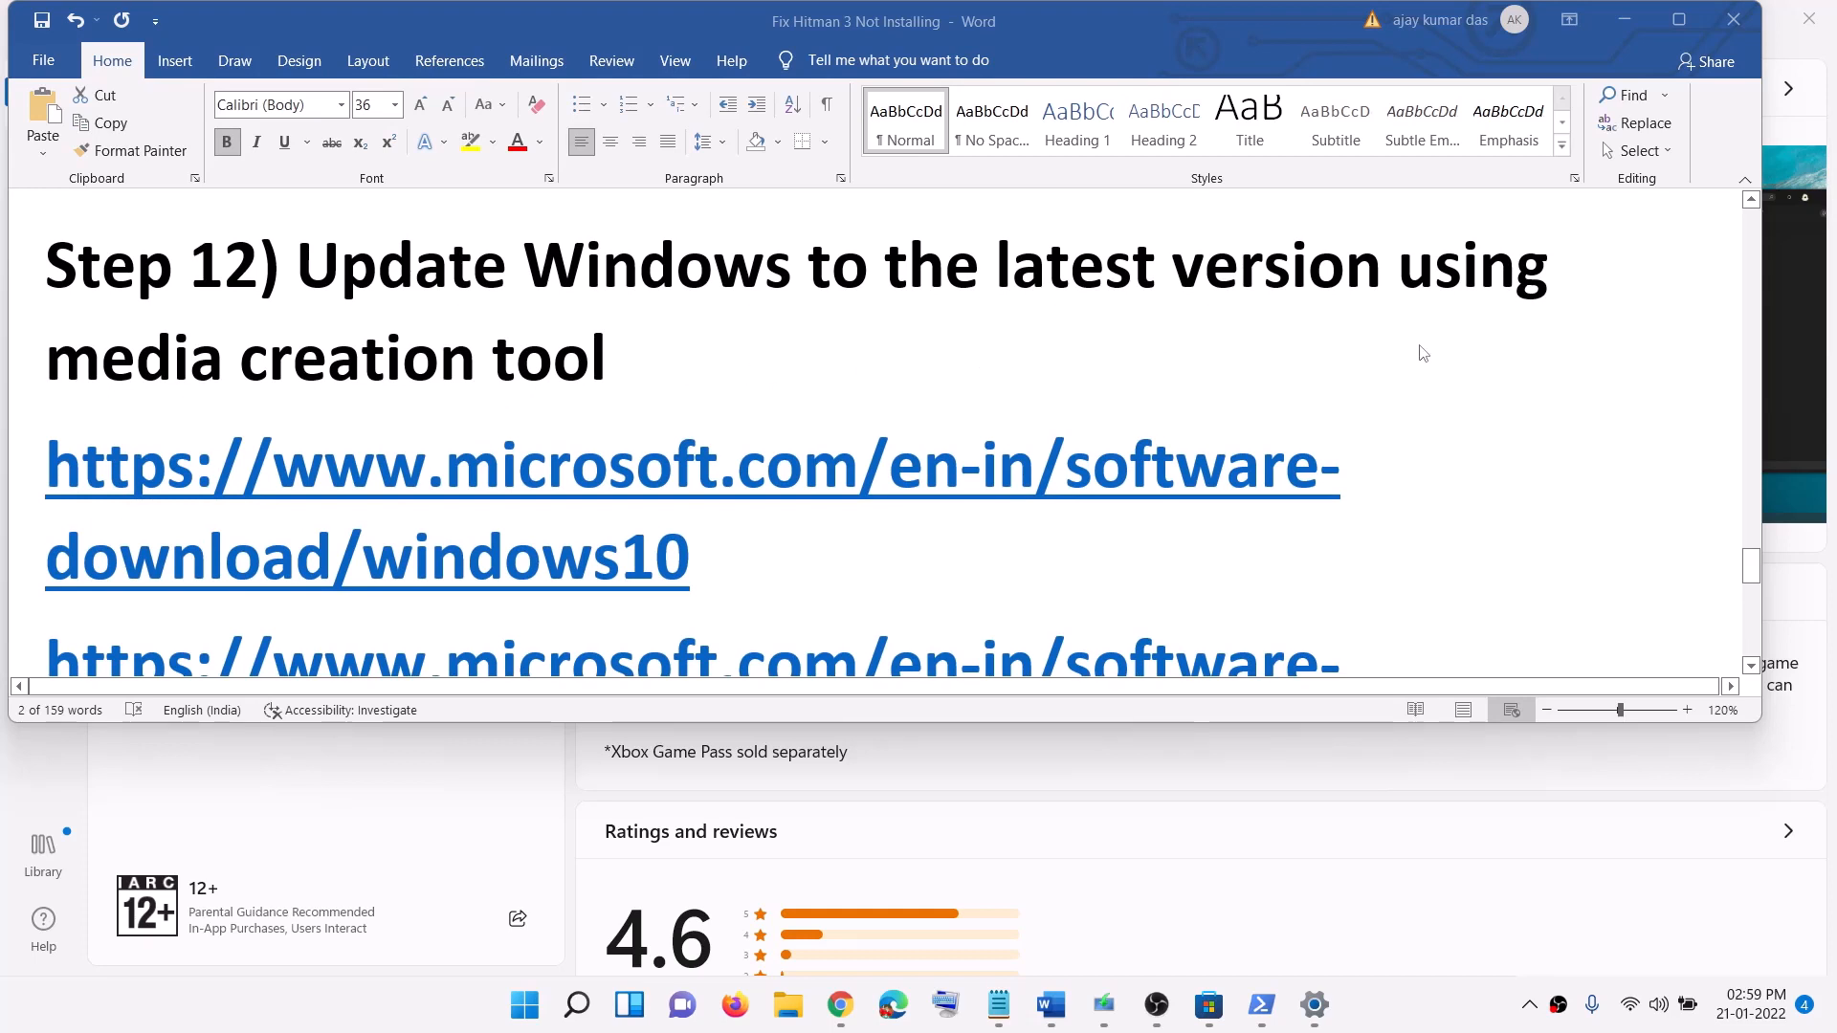
{"action": "left_click_drag", "start_coordinate": [714, 361], "coordinate": [298, 268]}
{"action": "scroll", "coordinate": [761, 491], "scroll_direction": "down", "scroll_amount": 1}
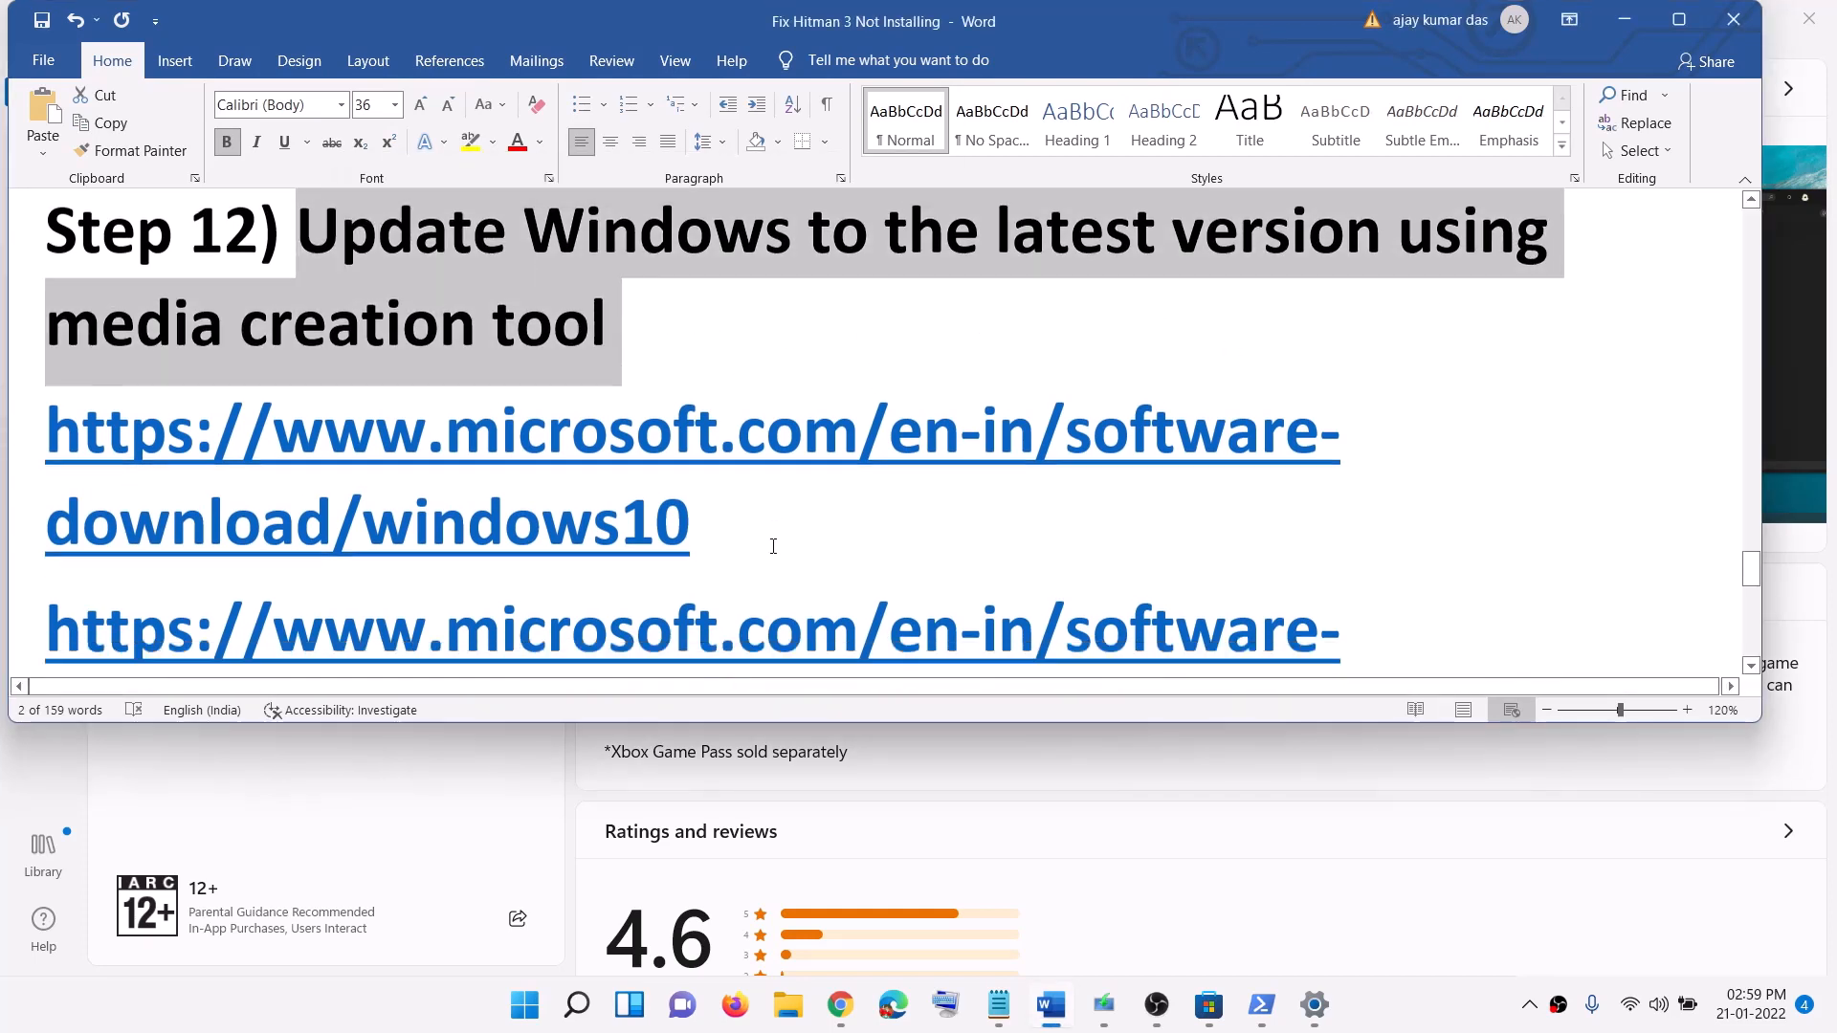
{"action": "triple_click", "coordinate": [761, 491]}
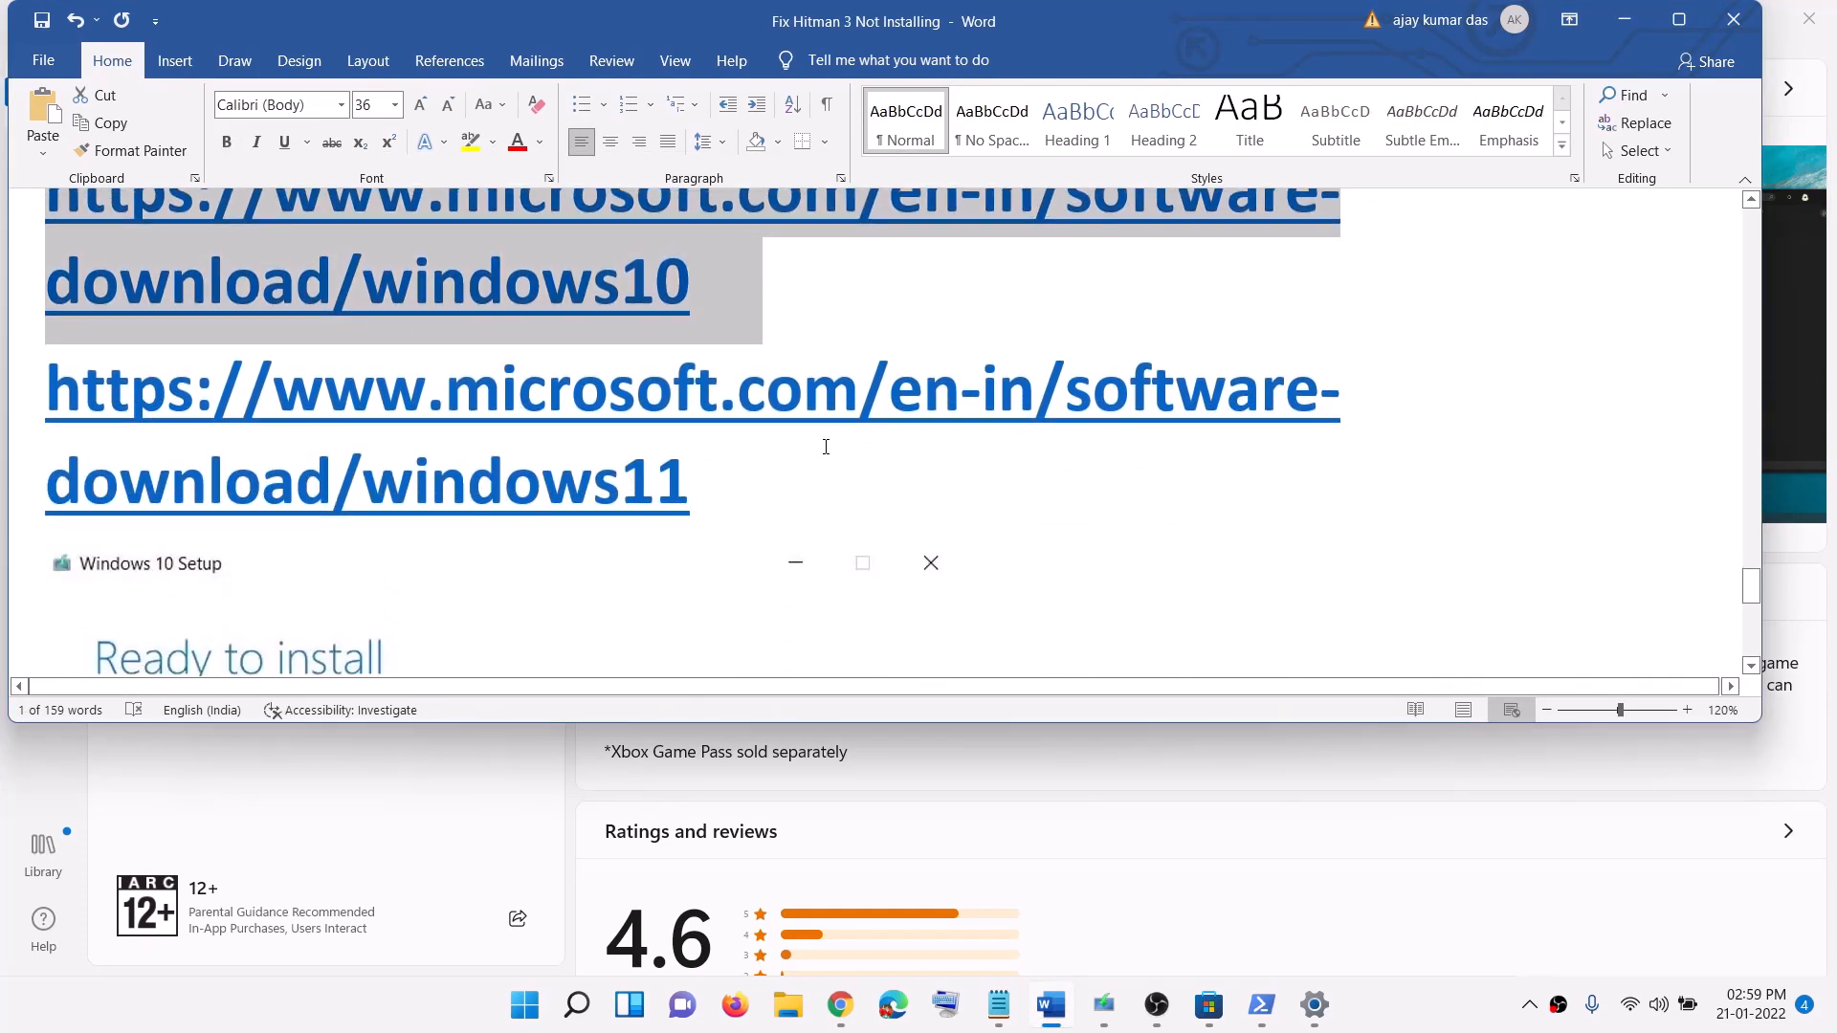
{"action": "triple_click", "coordinate": [742, 480]}
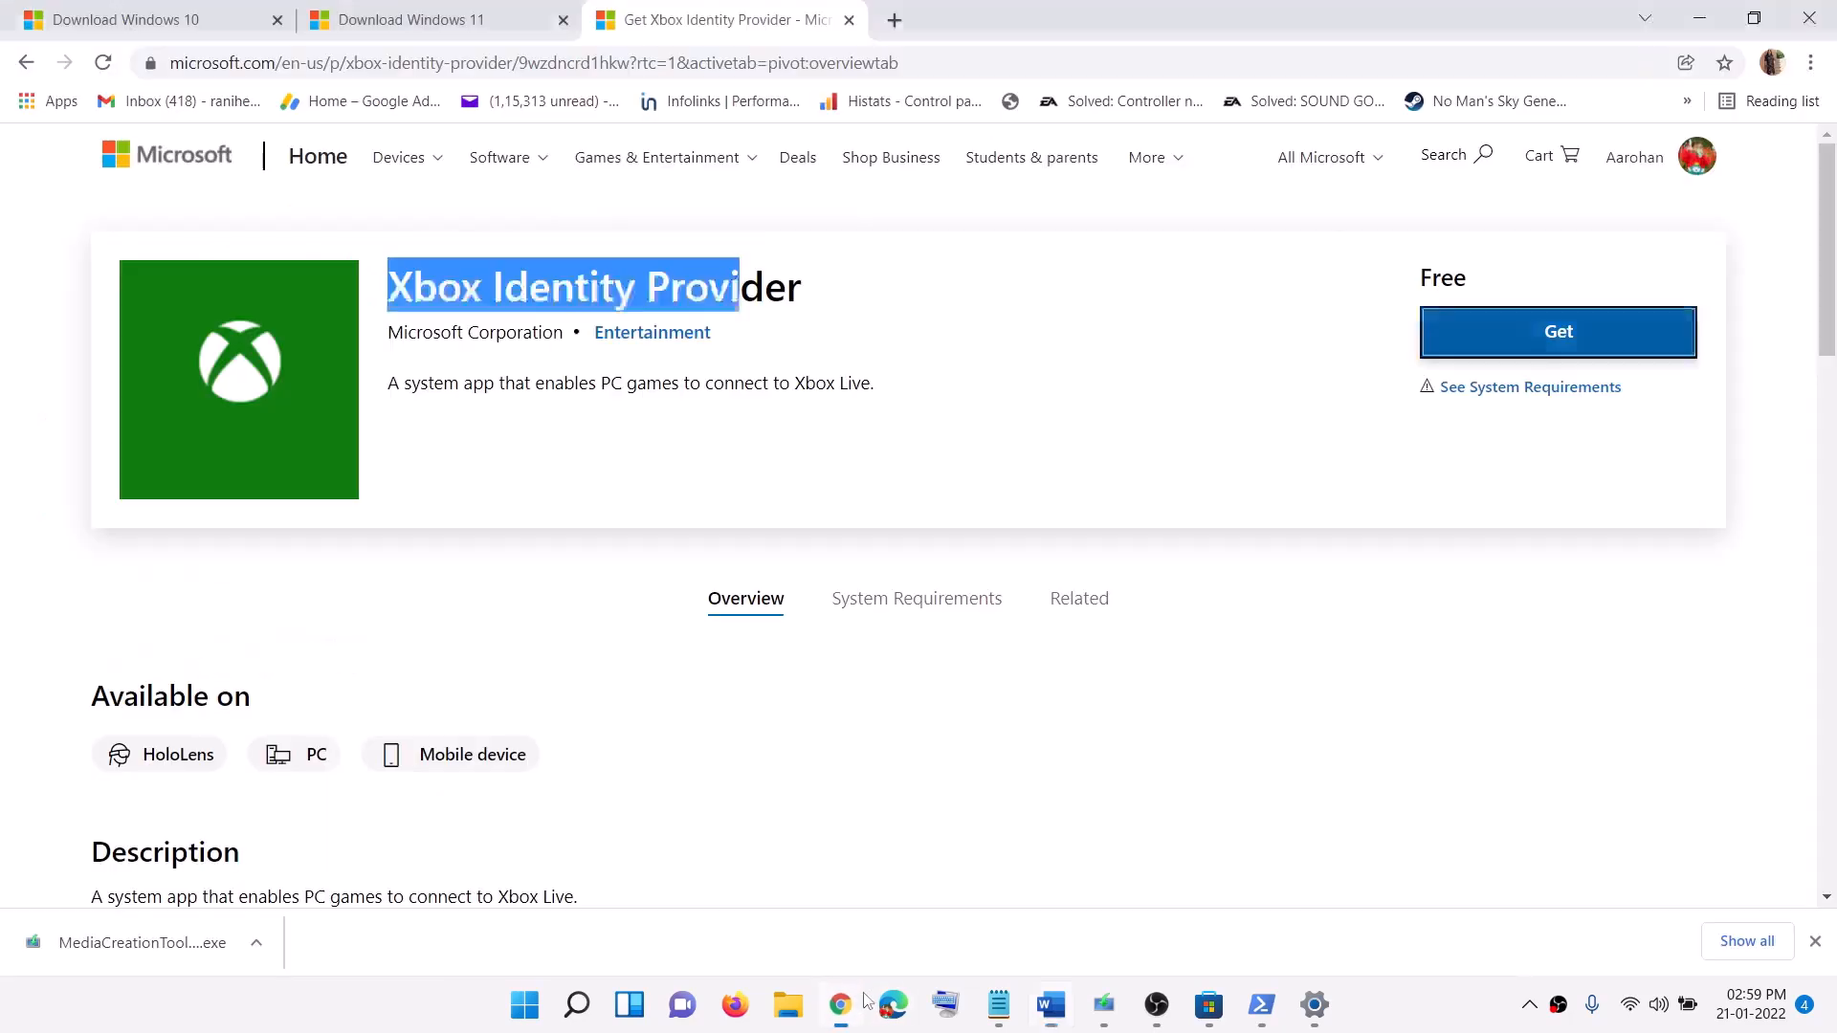
- Switch to Chrome's Download Windows 10 page and examine the media creation tool section
{"action": "left_click", "coordinate": [177, 12]}
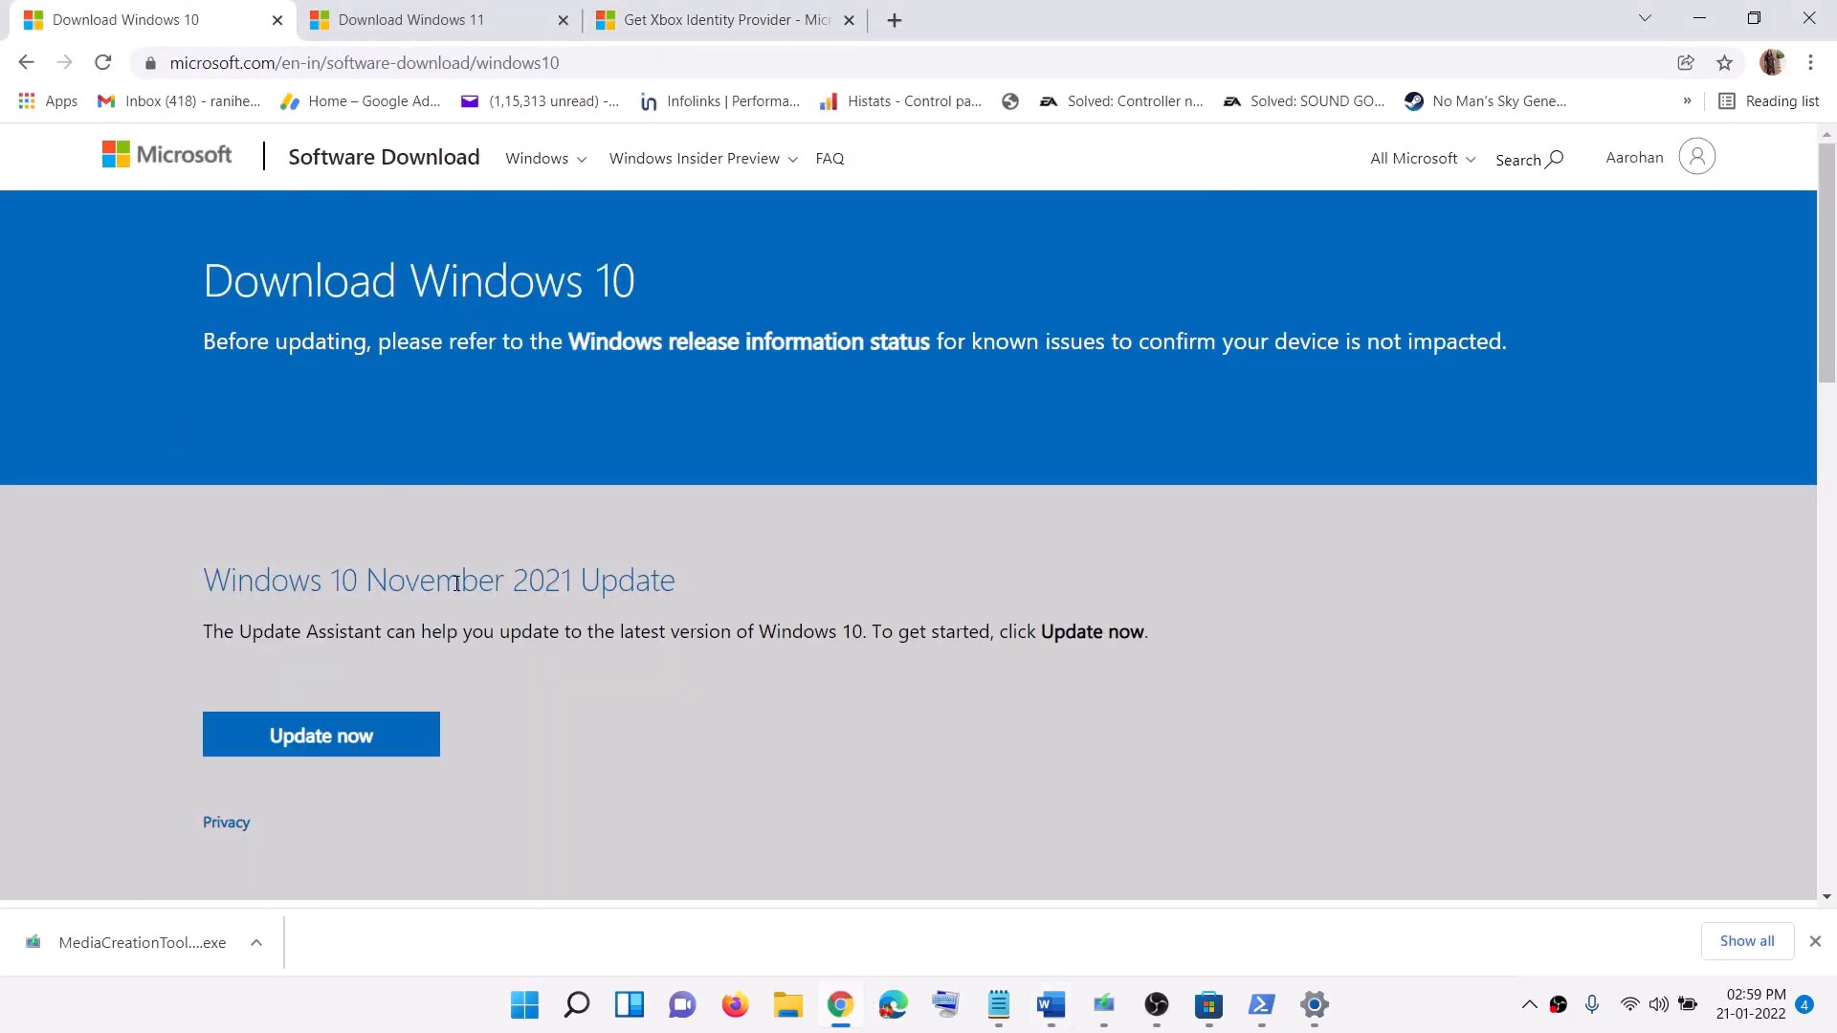
{"action": "scroll", "coordinate": [457, 583], "scroll_direction": "down", "scroll_amount": 5}
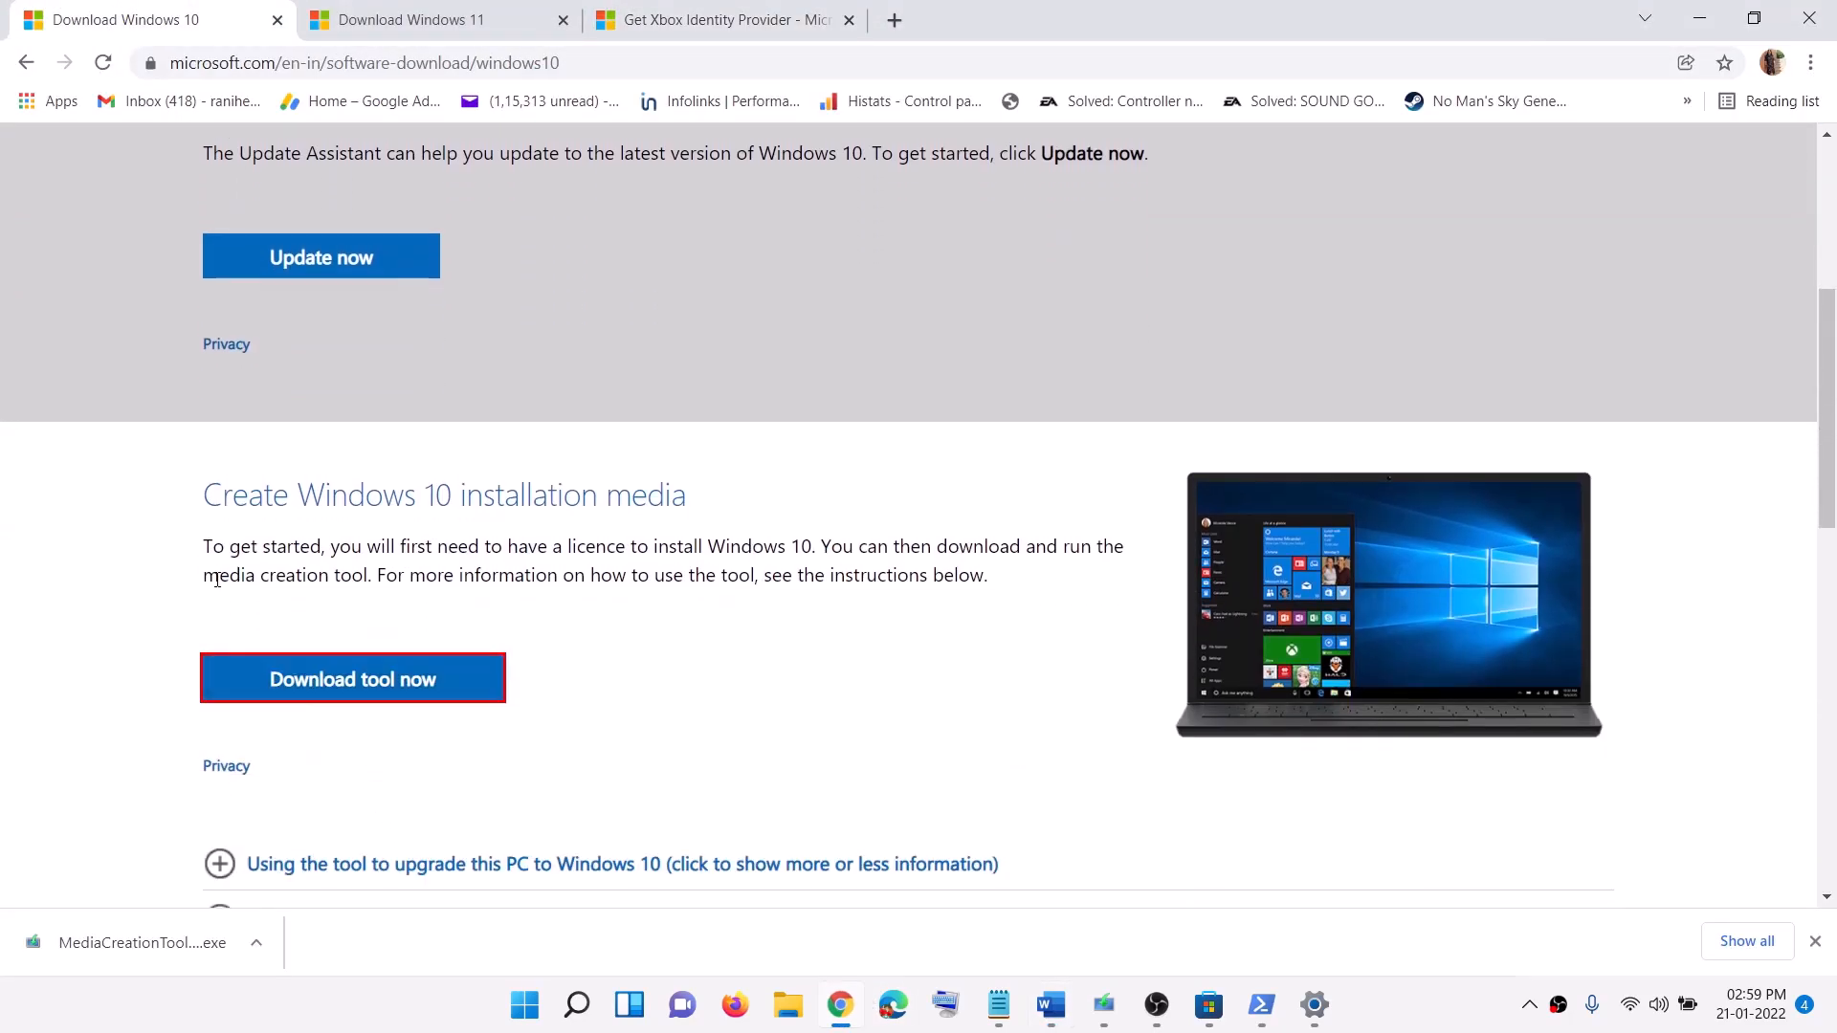
{"action": "left_click_drag", "start_coordinate": [217, 580], "coordinate": [491, 580]}
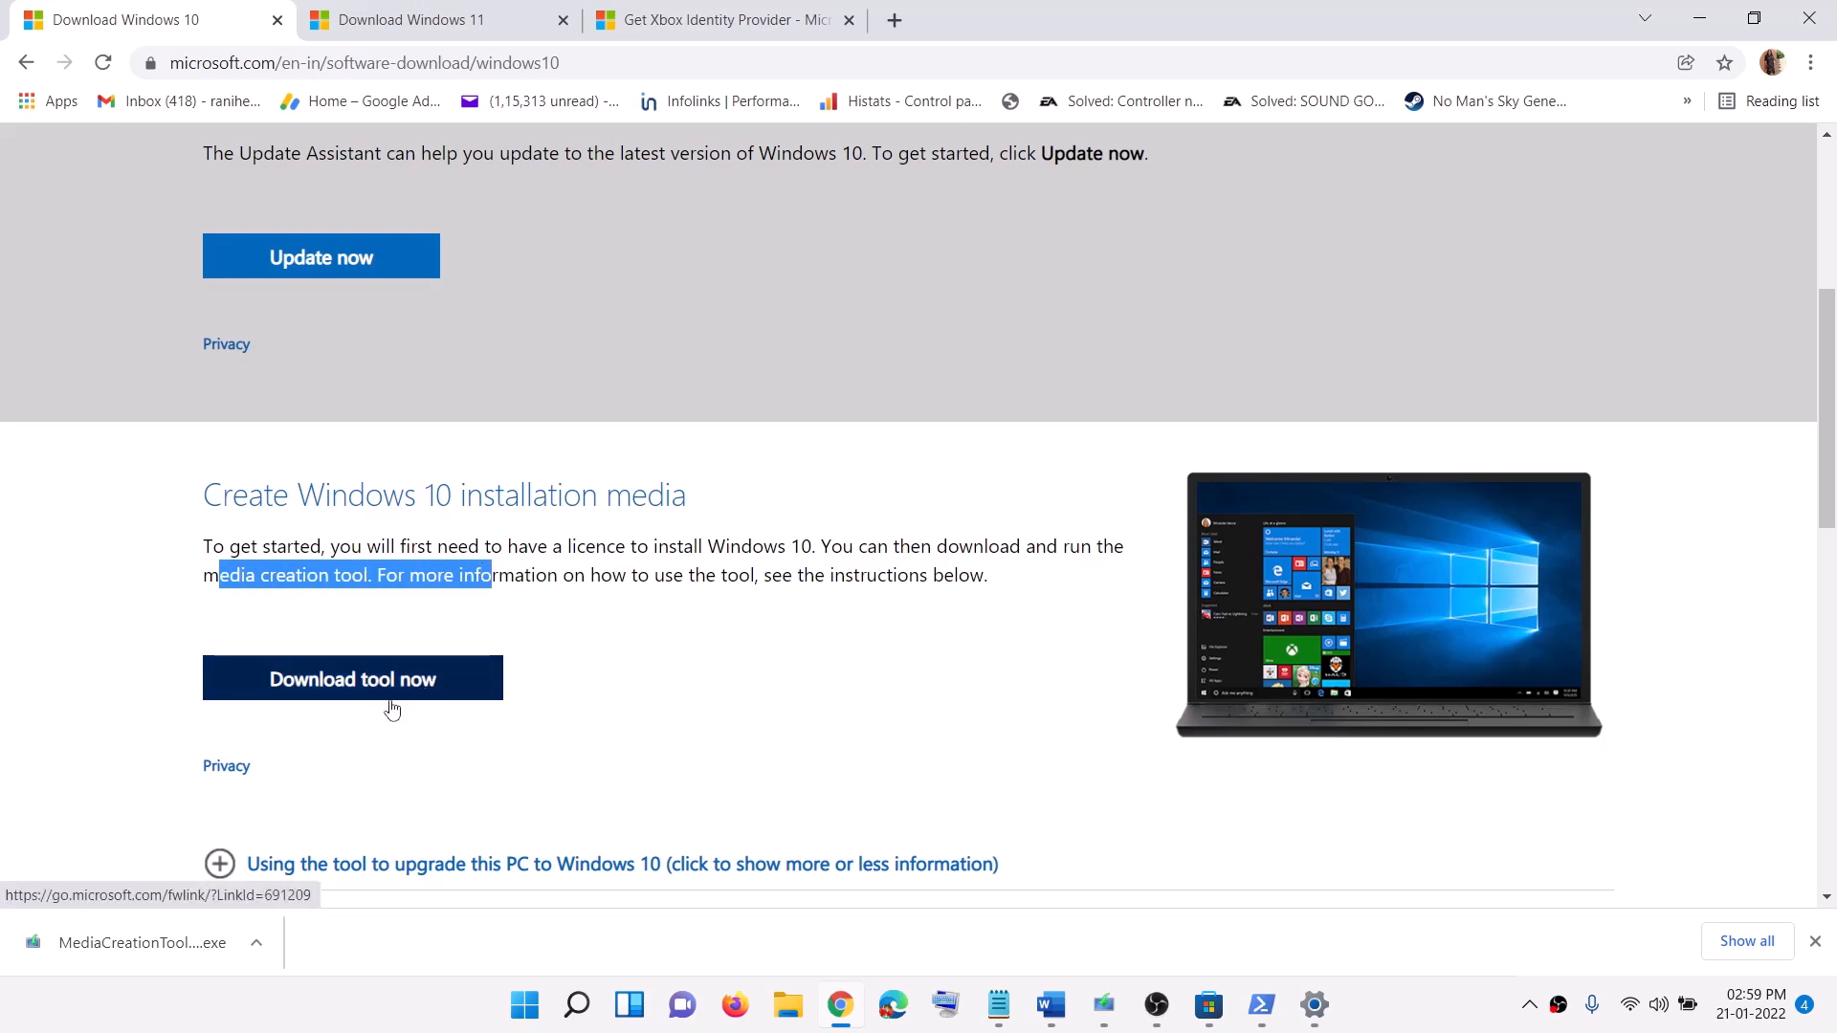
- Bring up Windows 10 Setup and proceed with the Upgrade this PC now option
{"action": "left_click", "coordinate": [1120, 1011]}
{"action": "left_click", "coordinate": [1203, 778]}
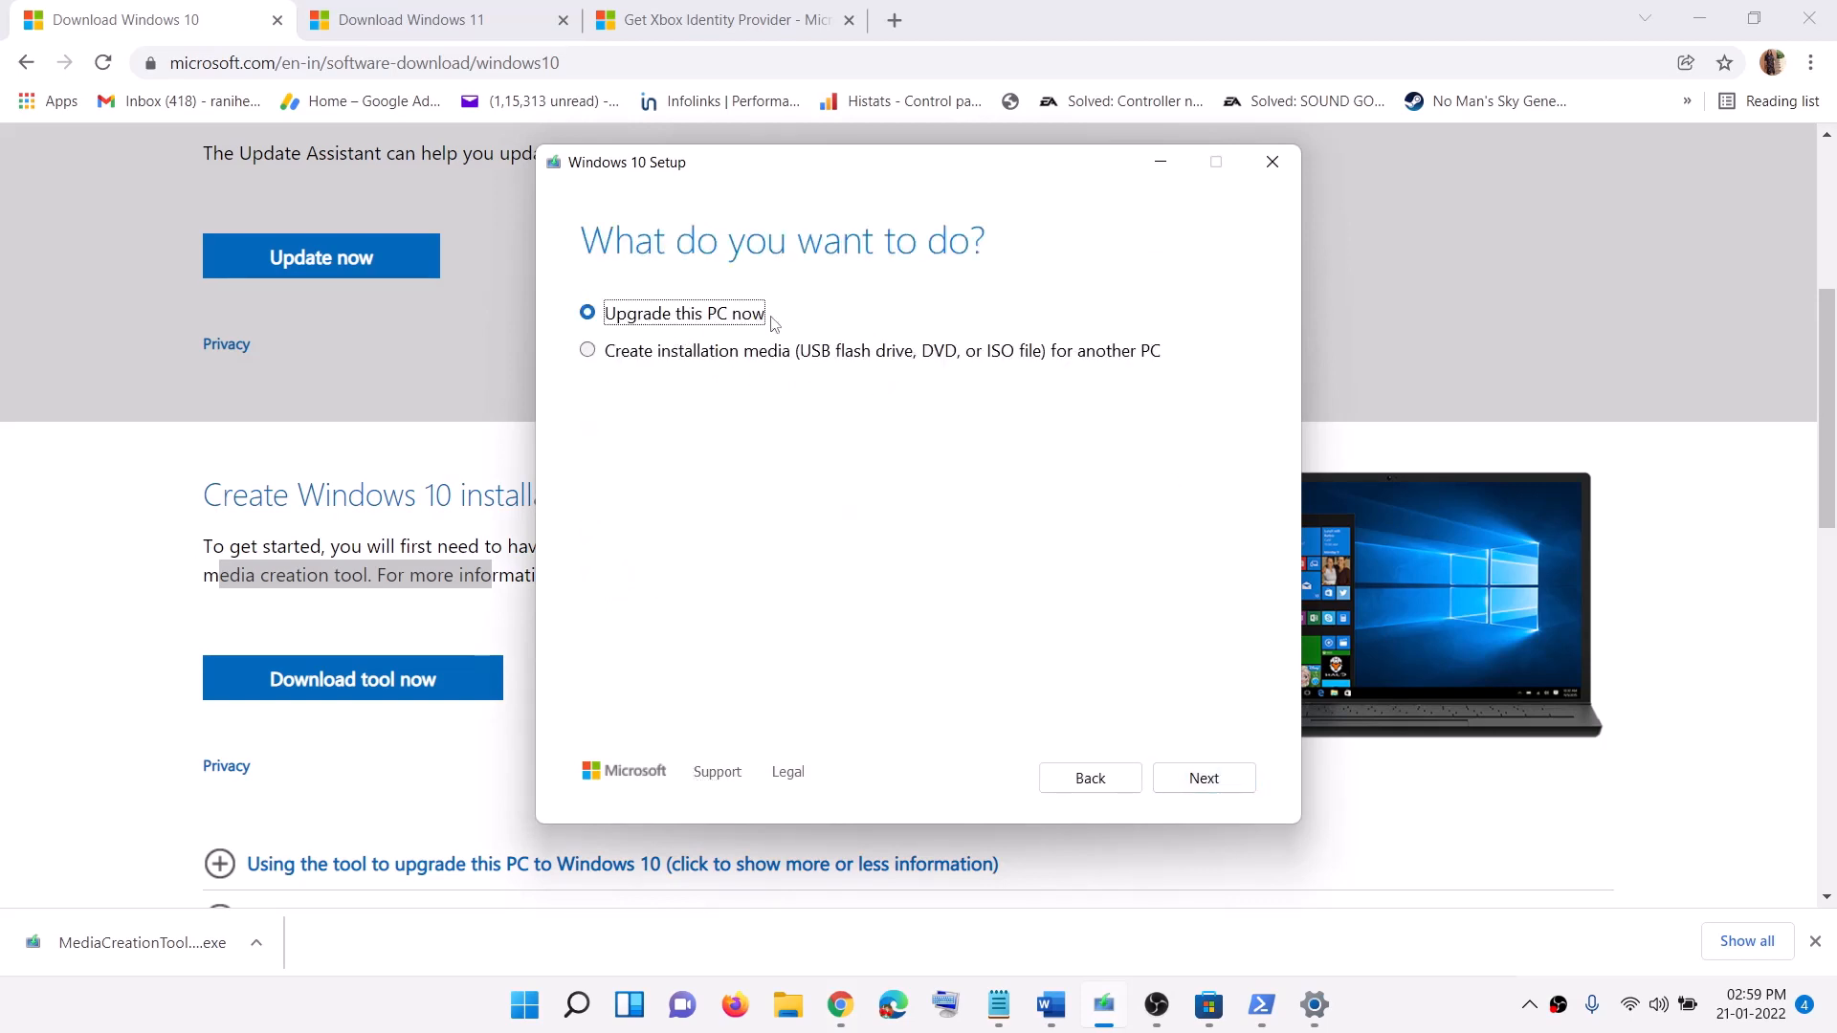
{"action": "left_click", "coordinate": [1185, 780]}
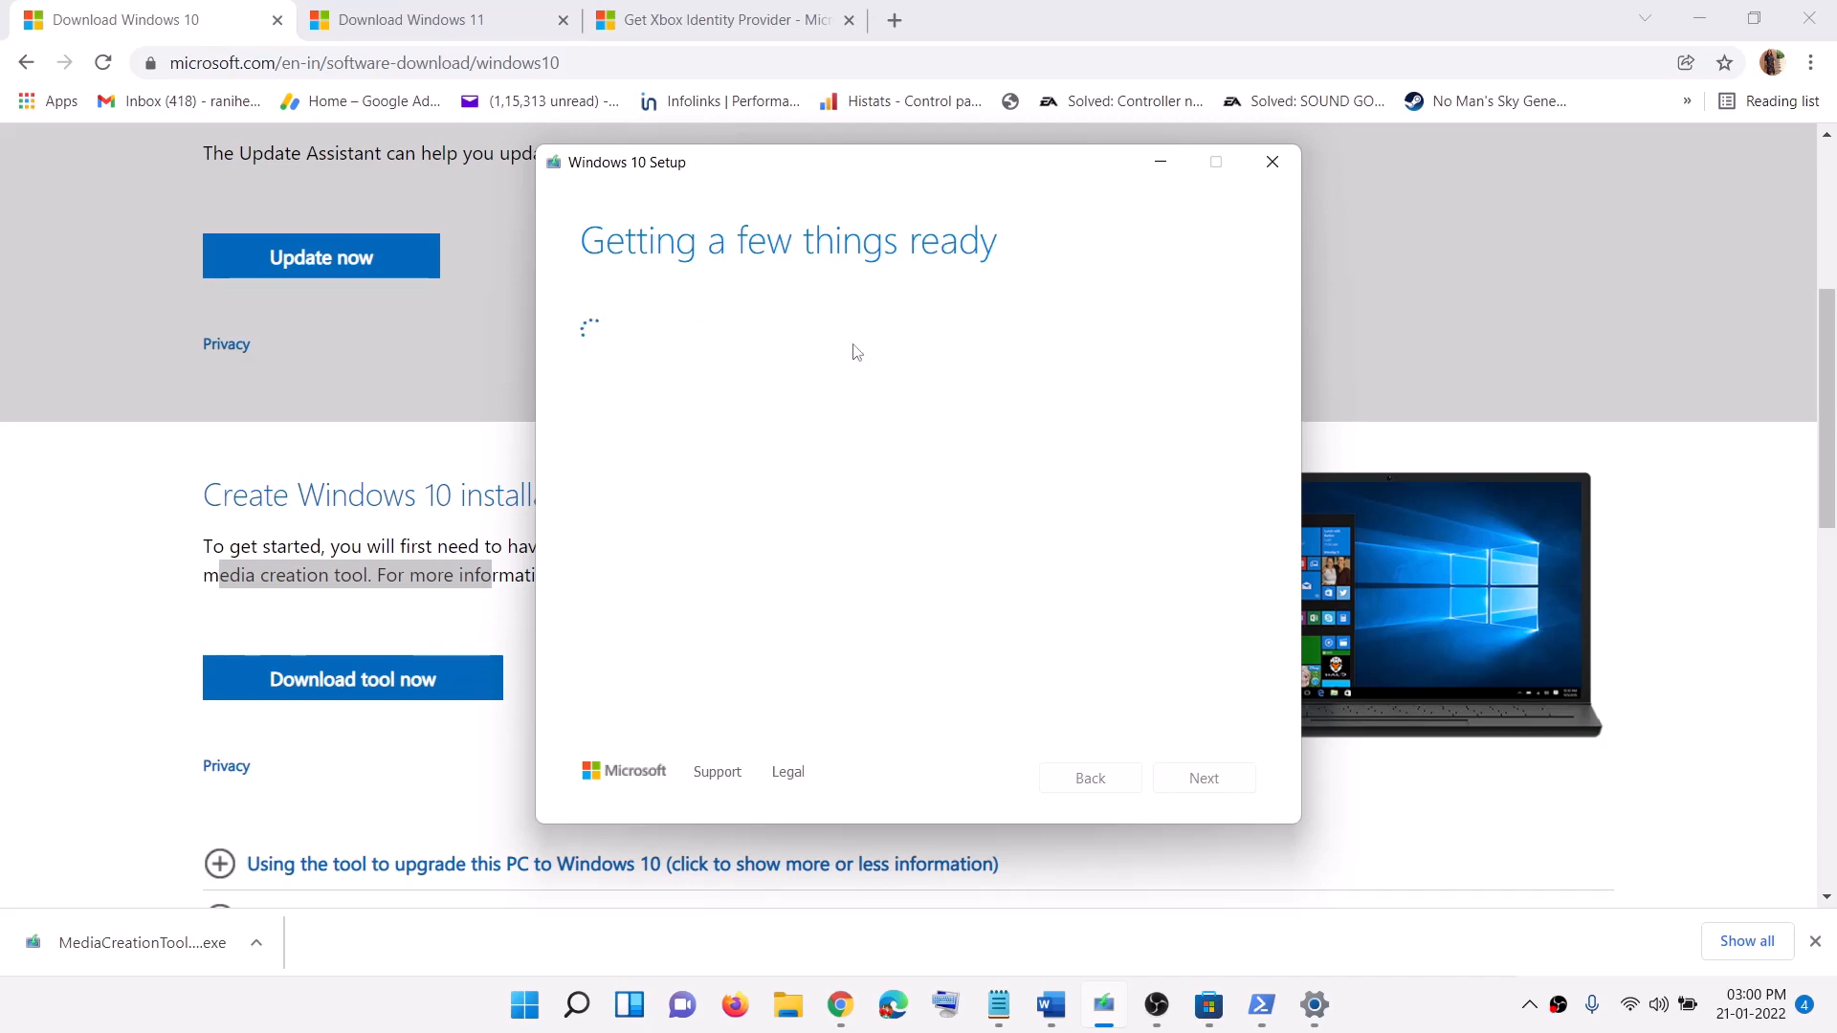
- Switch to the Word document, maximize it and examine the Ready to install picture of Windows 10 Setup
{"action": "left_click", "coordinate": [1051, 1004]}
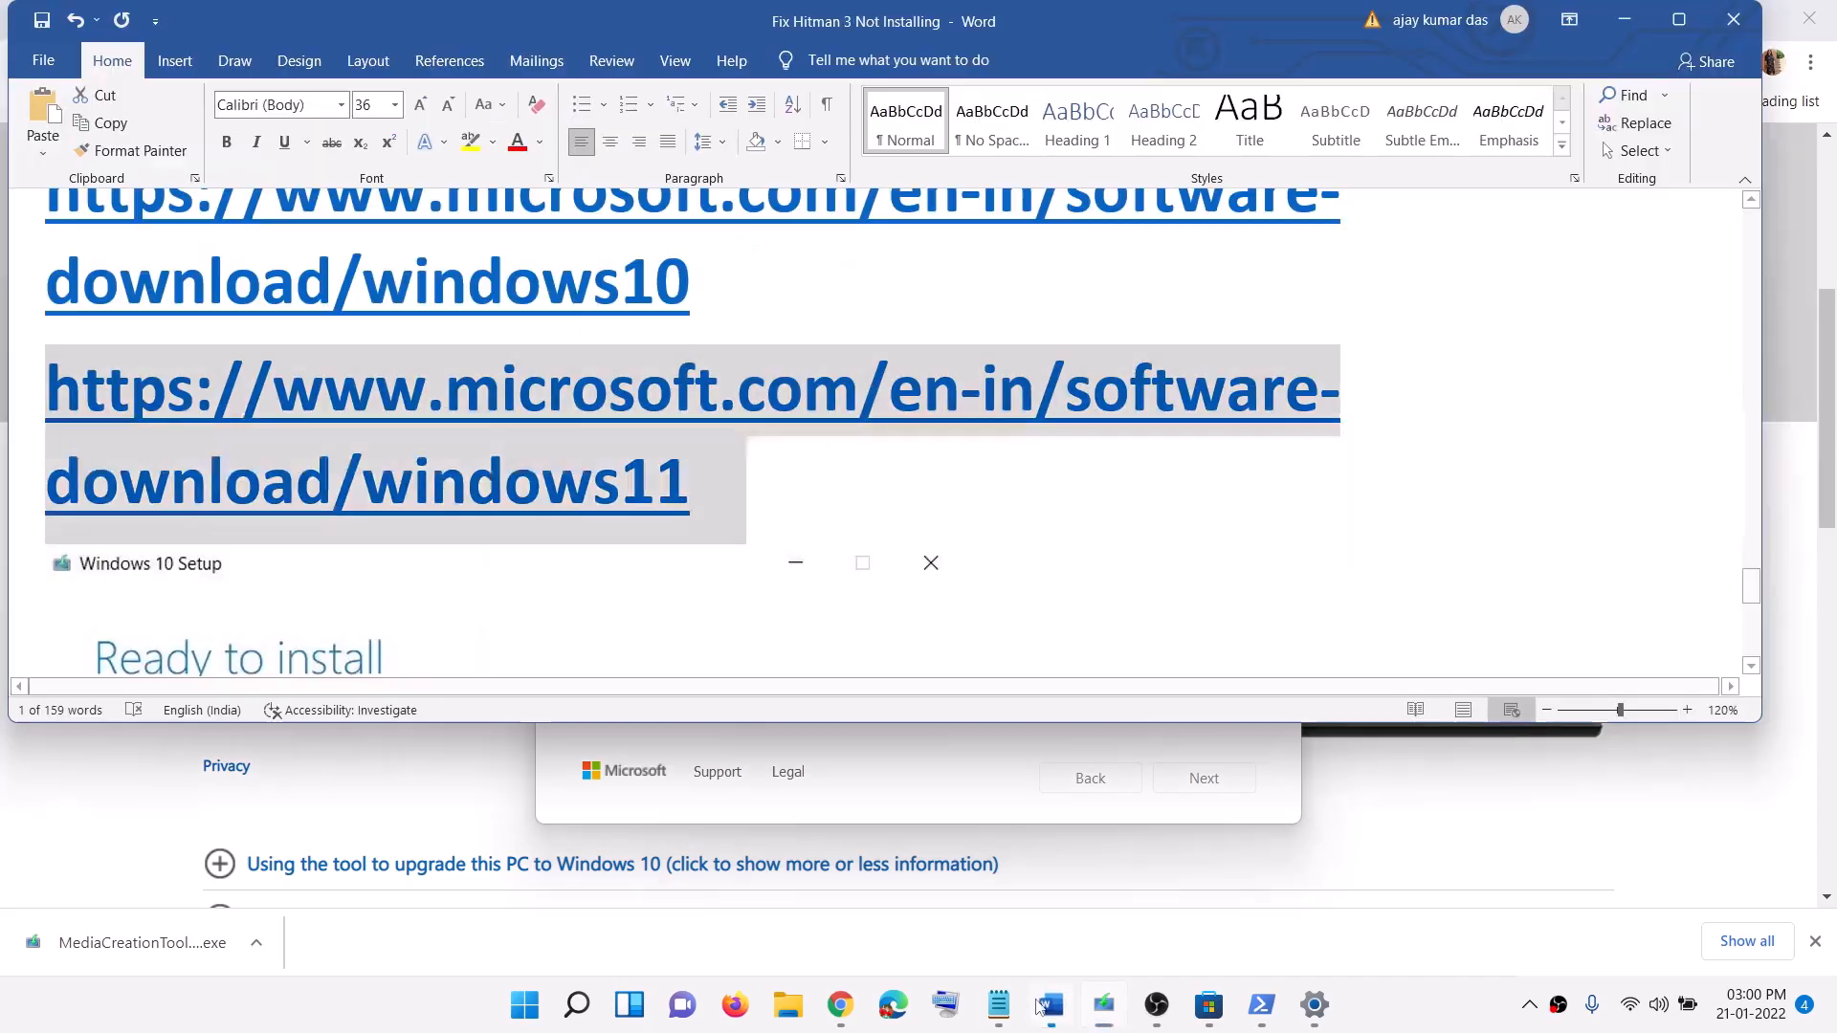
{"action": "scroll", "coordinate": [237, 450], "scroll_direction": "down", "scroll_amount": 5}
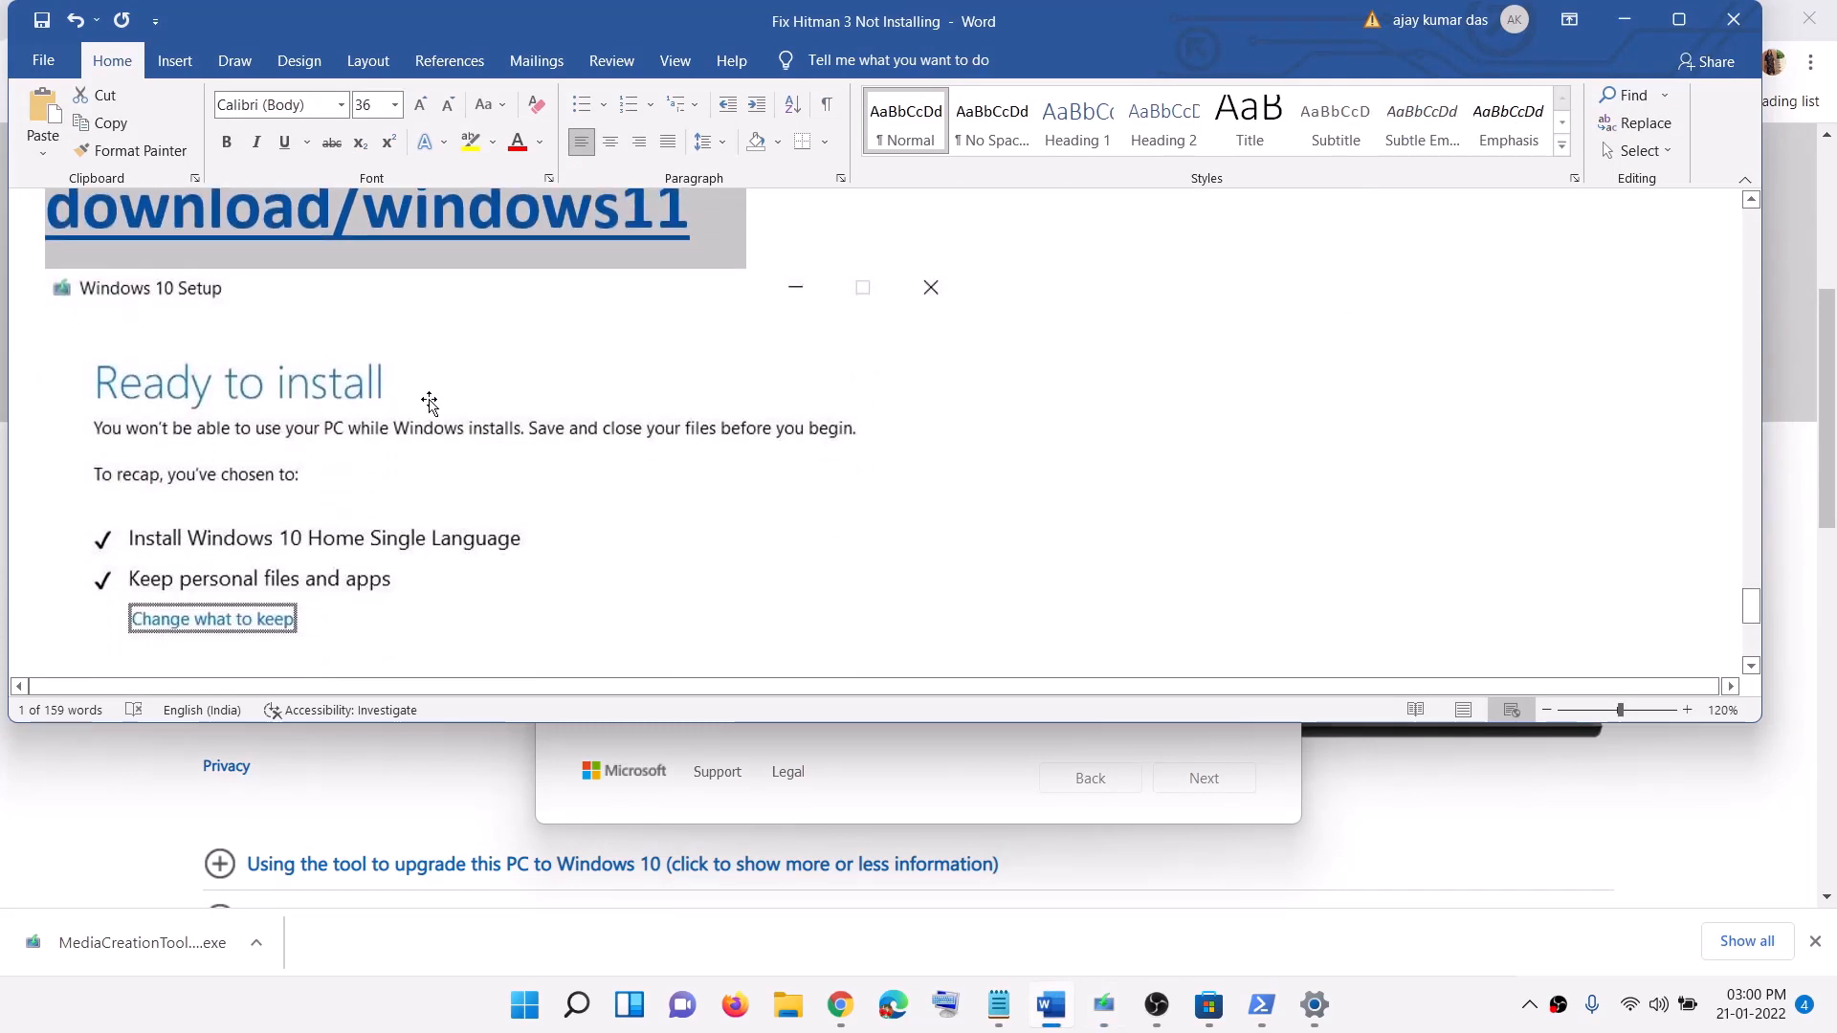
{"action": "left_click", "coordinate": [1679, 19]}
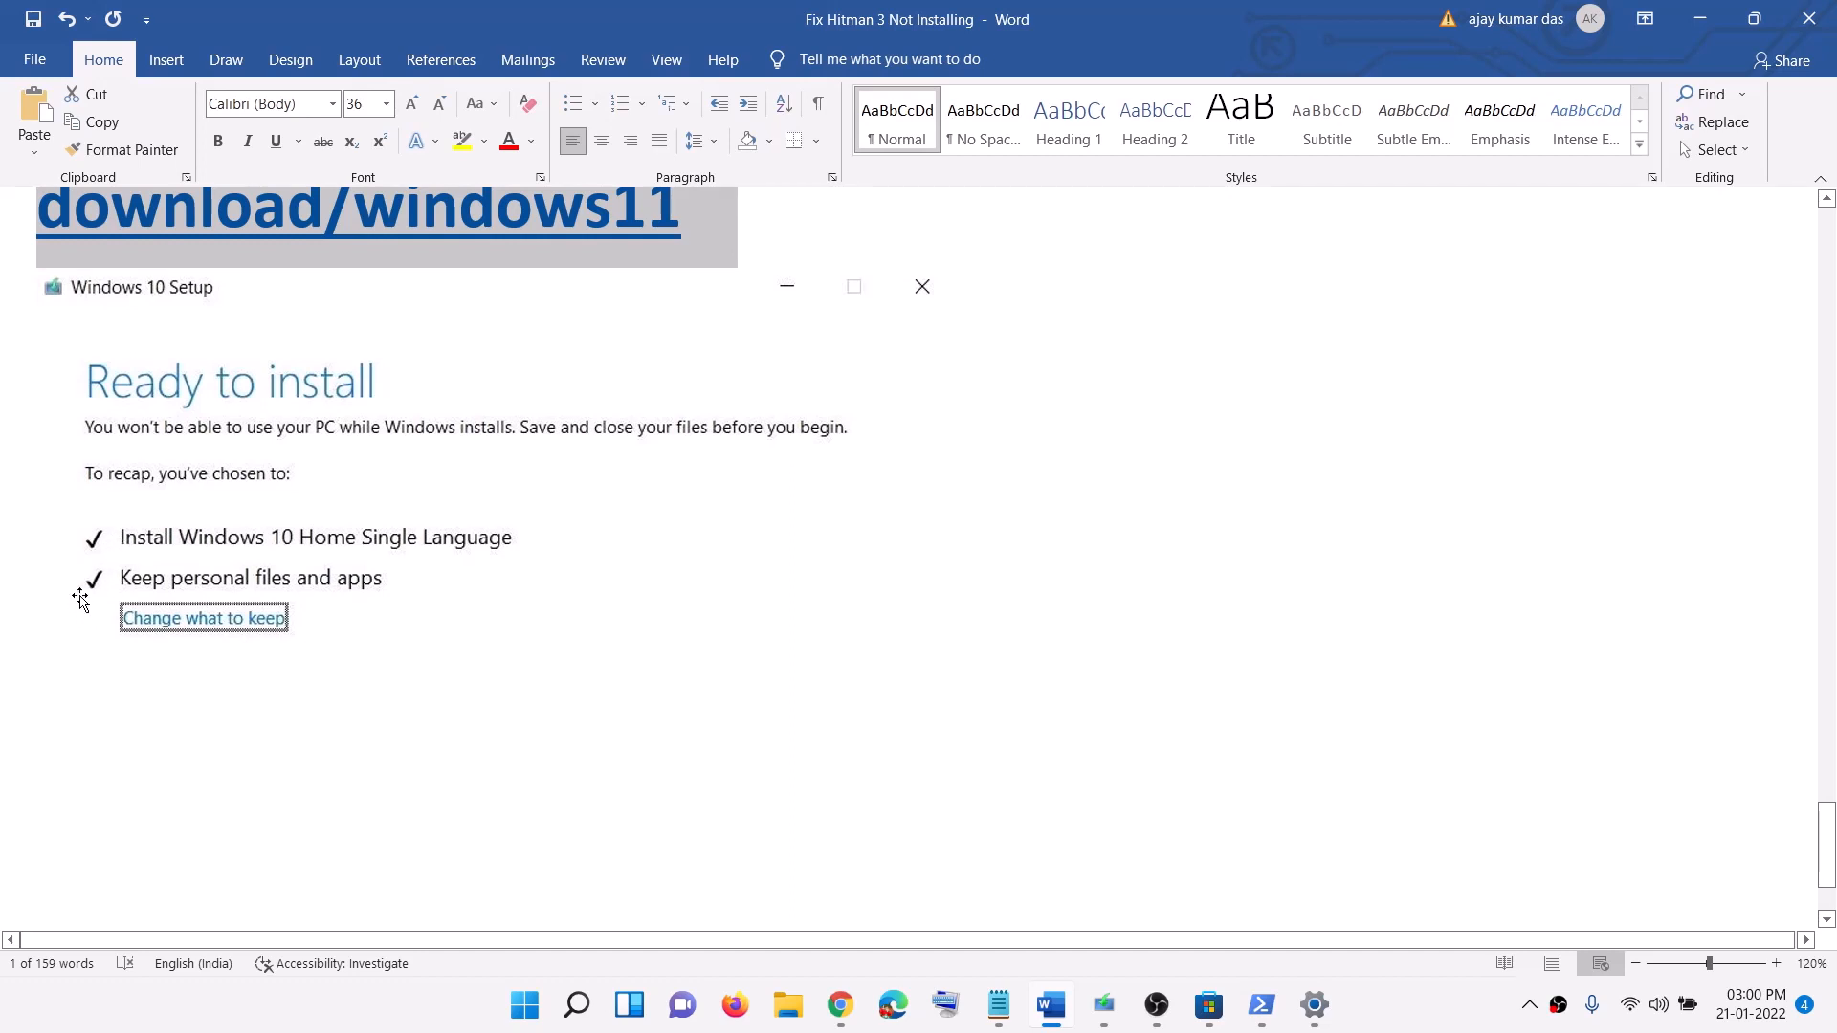
{"action": "scroll", "coordinate": [714, 635], "scroll_direction": "down", "scroll_amount": 3}
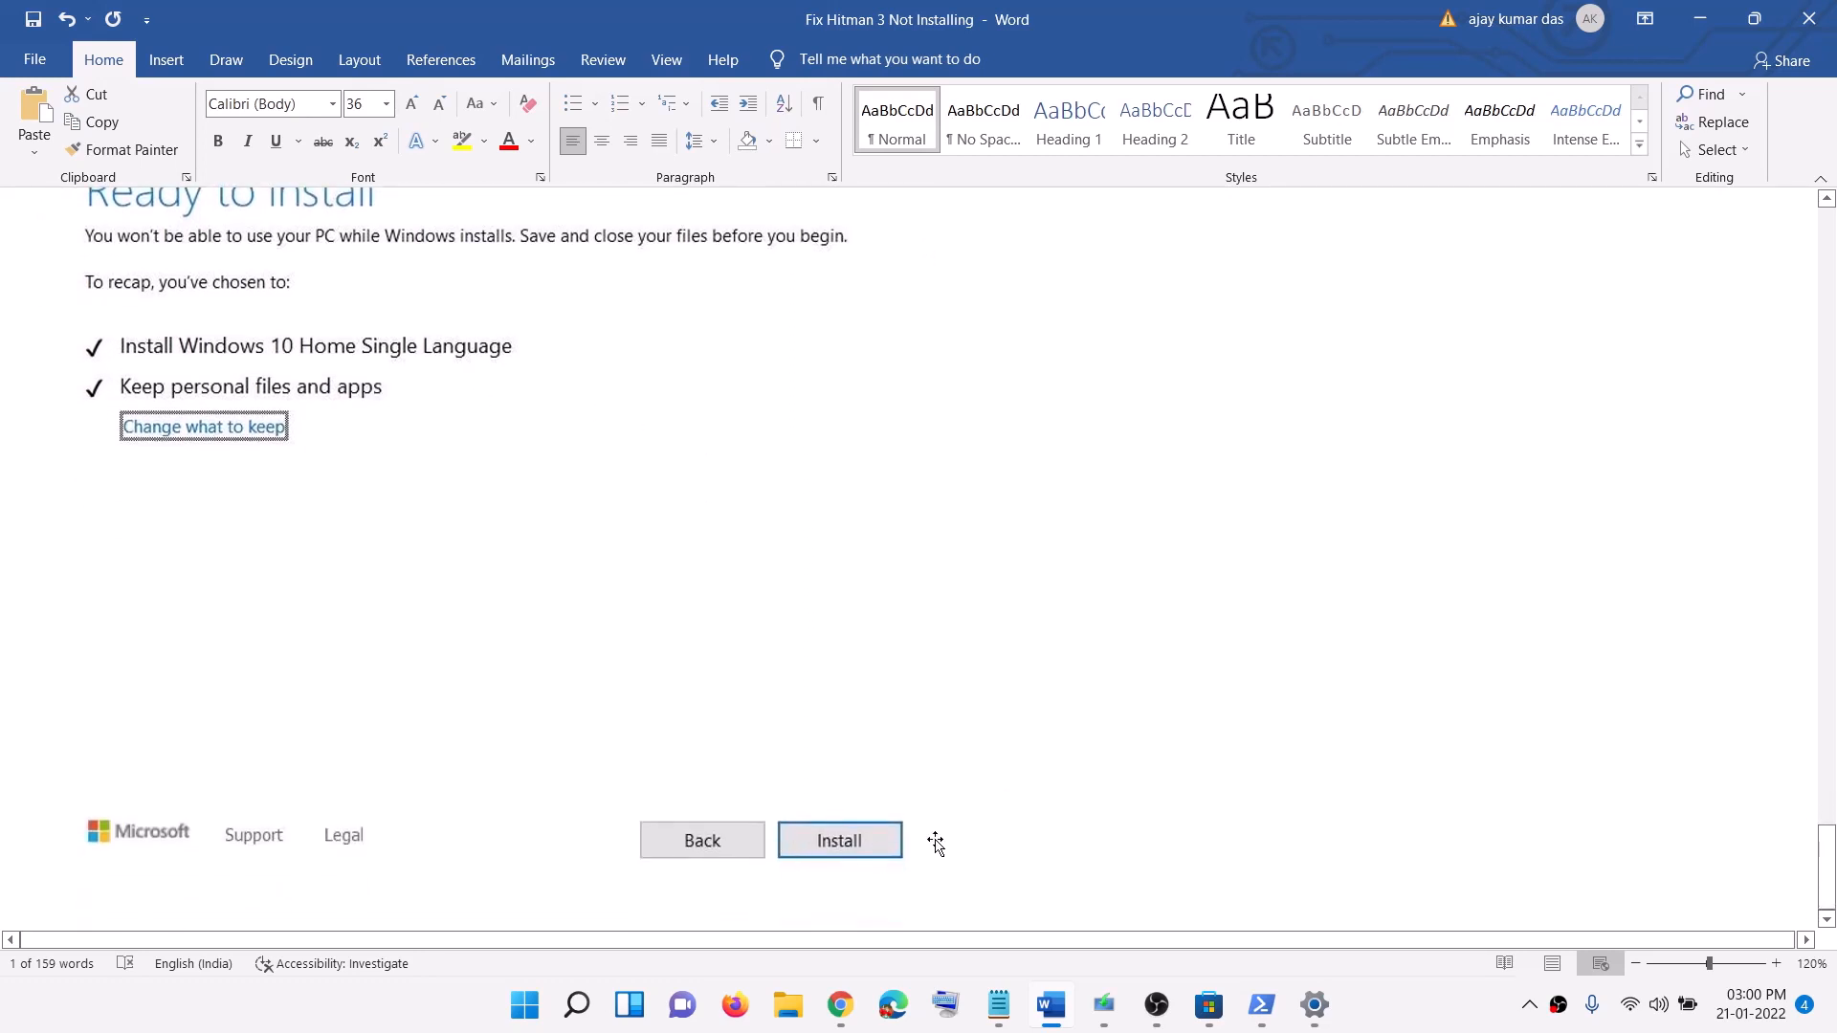
{"action": "scroll", "coordinate": [619, 703], "scroll_direction": "up", "scroll_amount": 7}
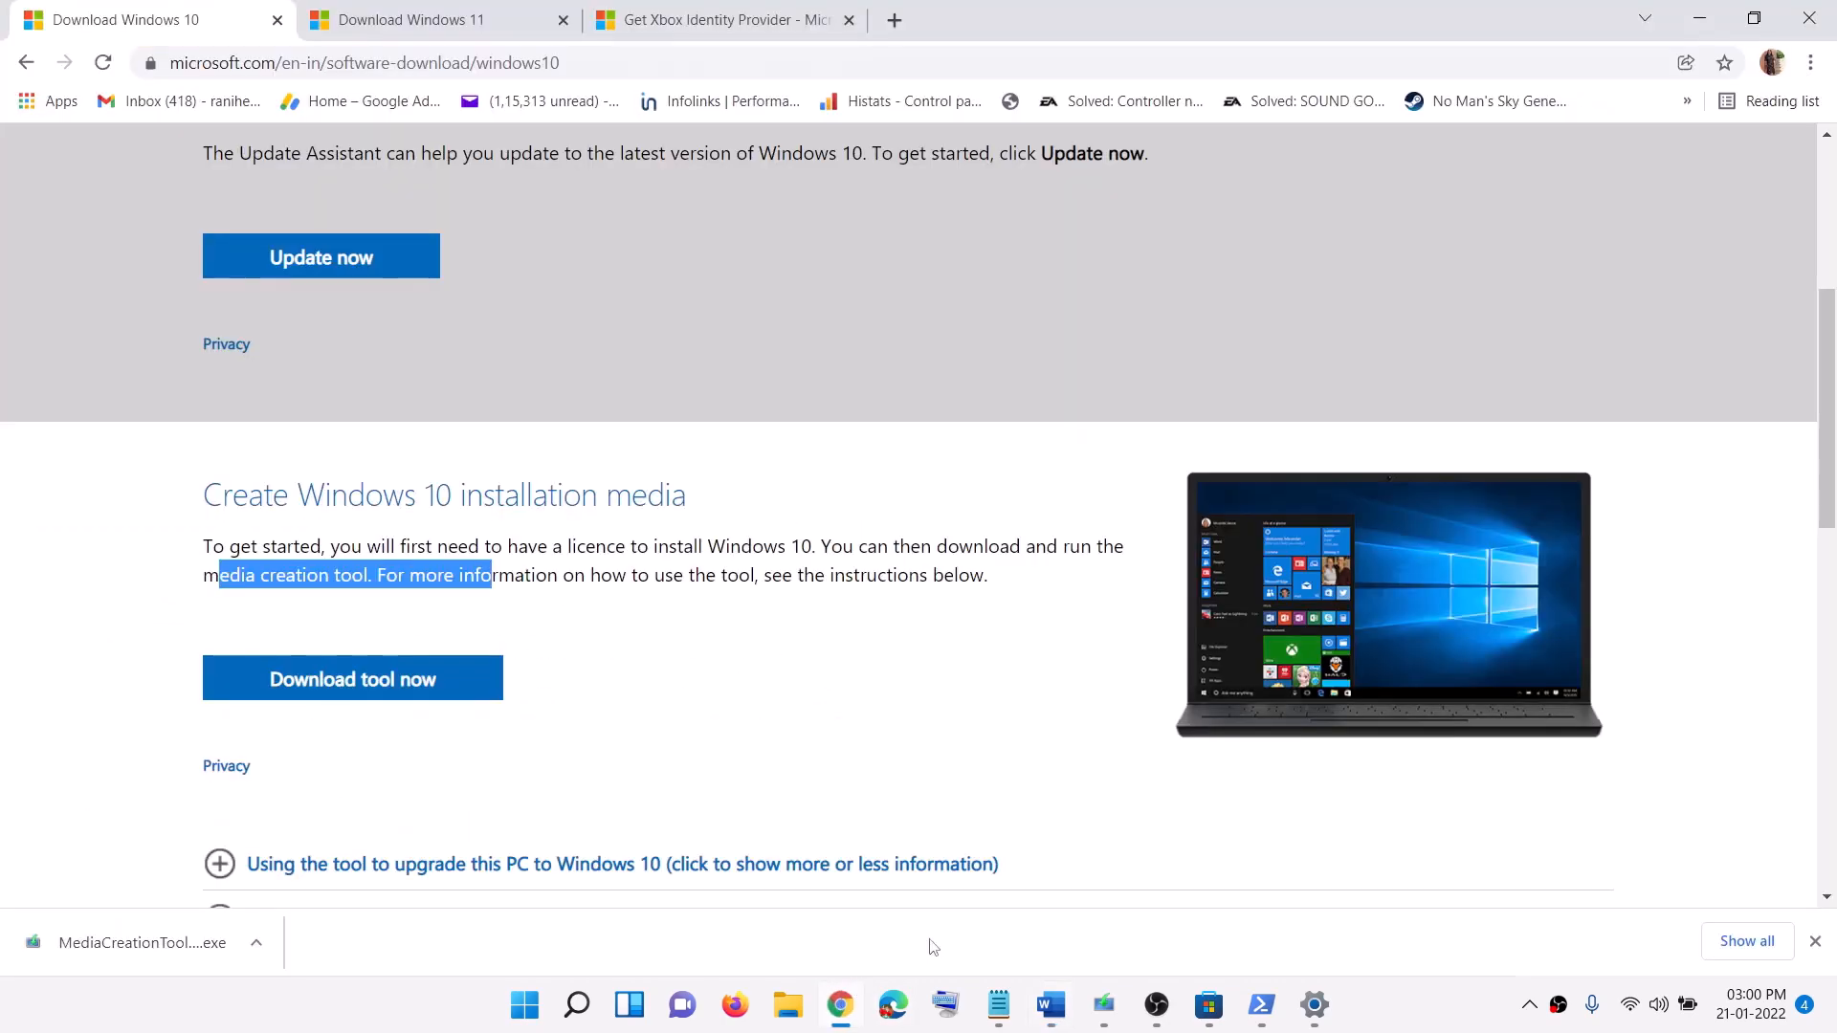
- Download the media creation tool from the Create Windows 11 Installation Media section of the Download Windows 11 page in Chrome
{"action": "left_click", "coordinate": [440, 21]}
{"action": "scroll", "coordinate": [431, 463], "scroll_direction": "down", "scroll_amount": 5}
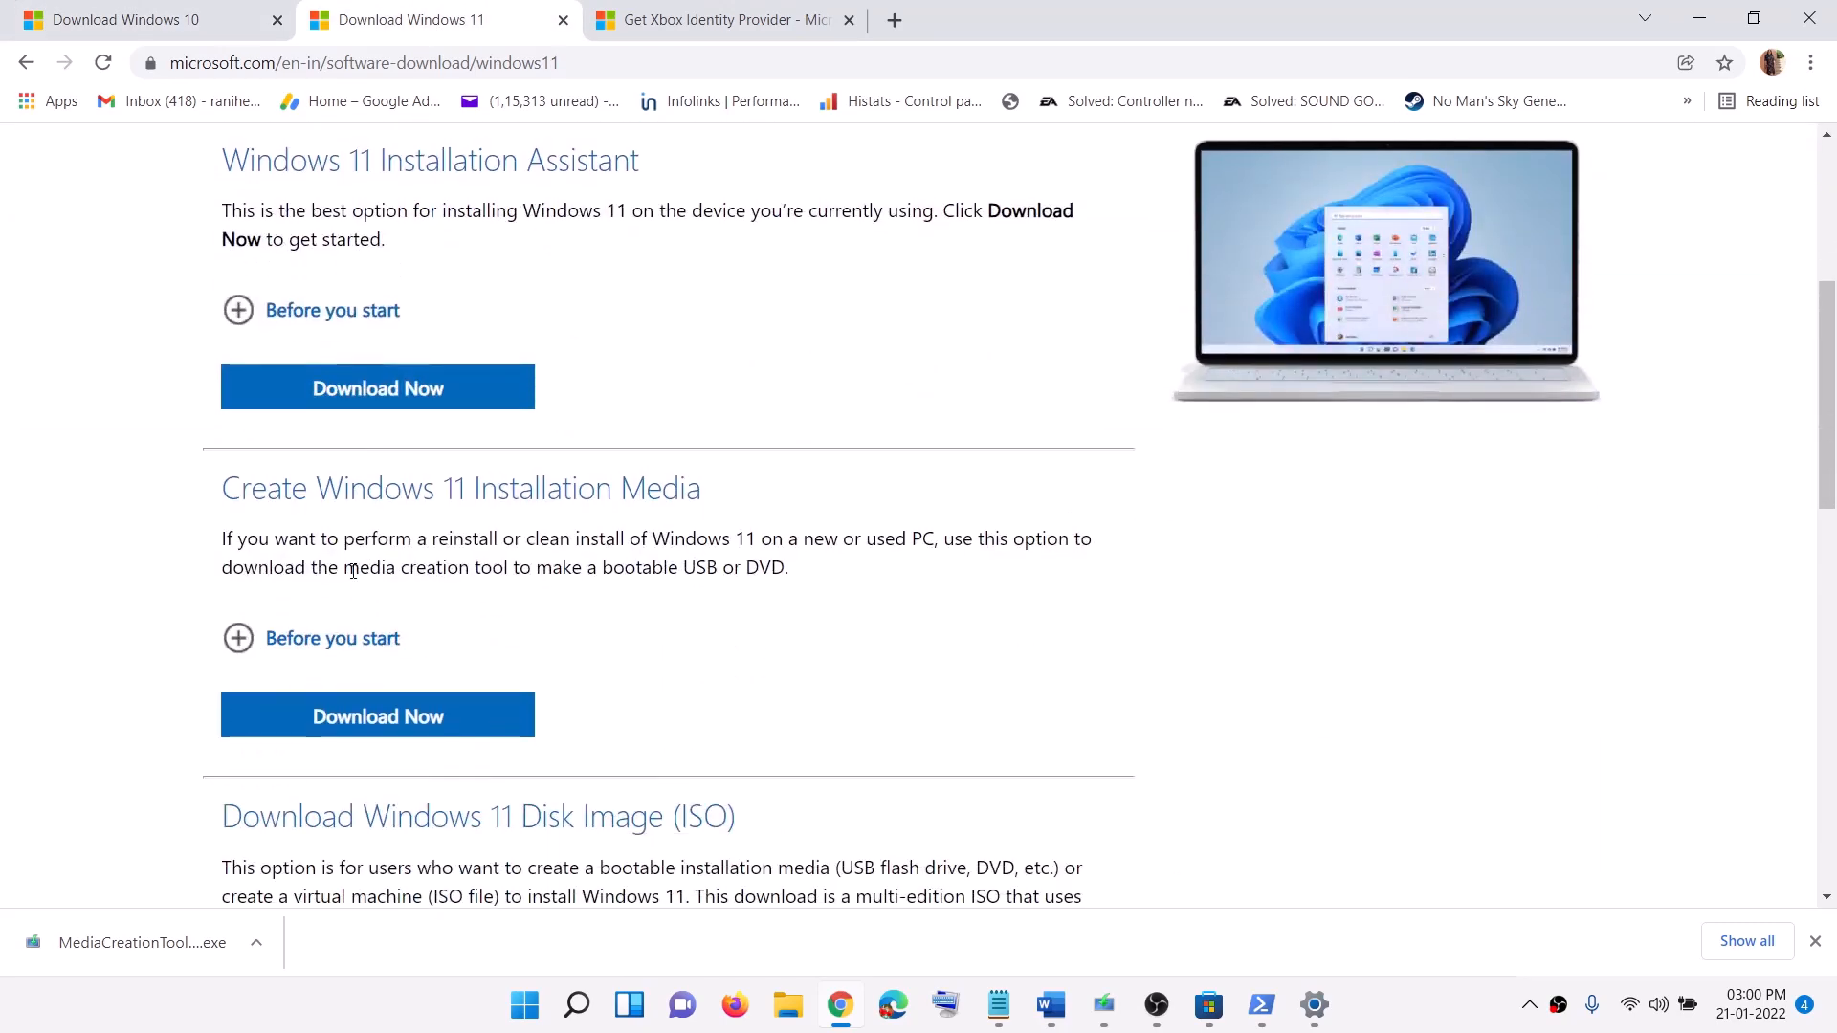
{"action": "left_click_drag", "start_coordinate": [344, 569], "coordinate": [520, 569]}
{"action": "left_click", "coordinate": [346, 721]}
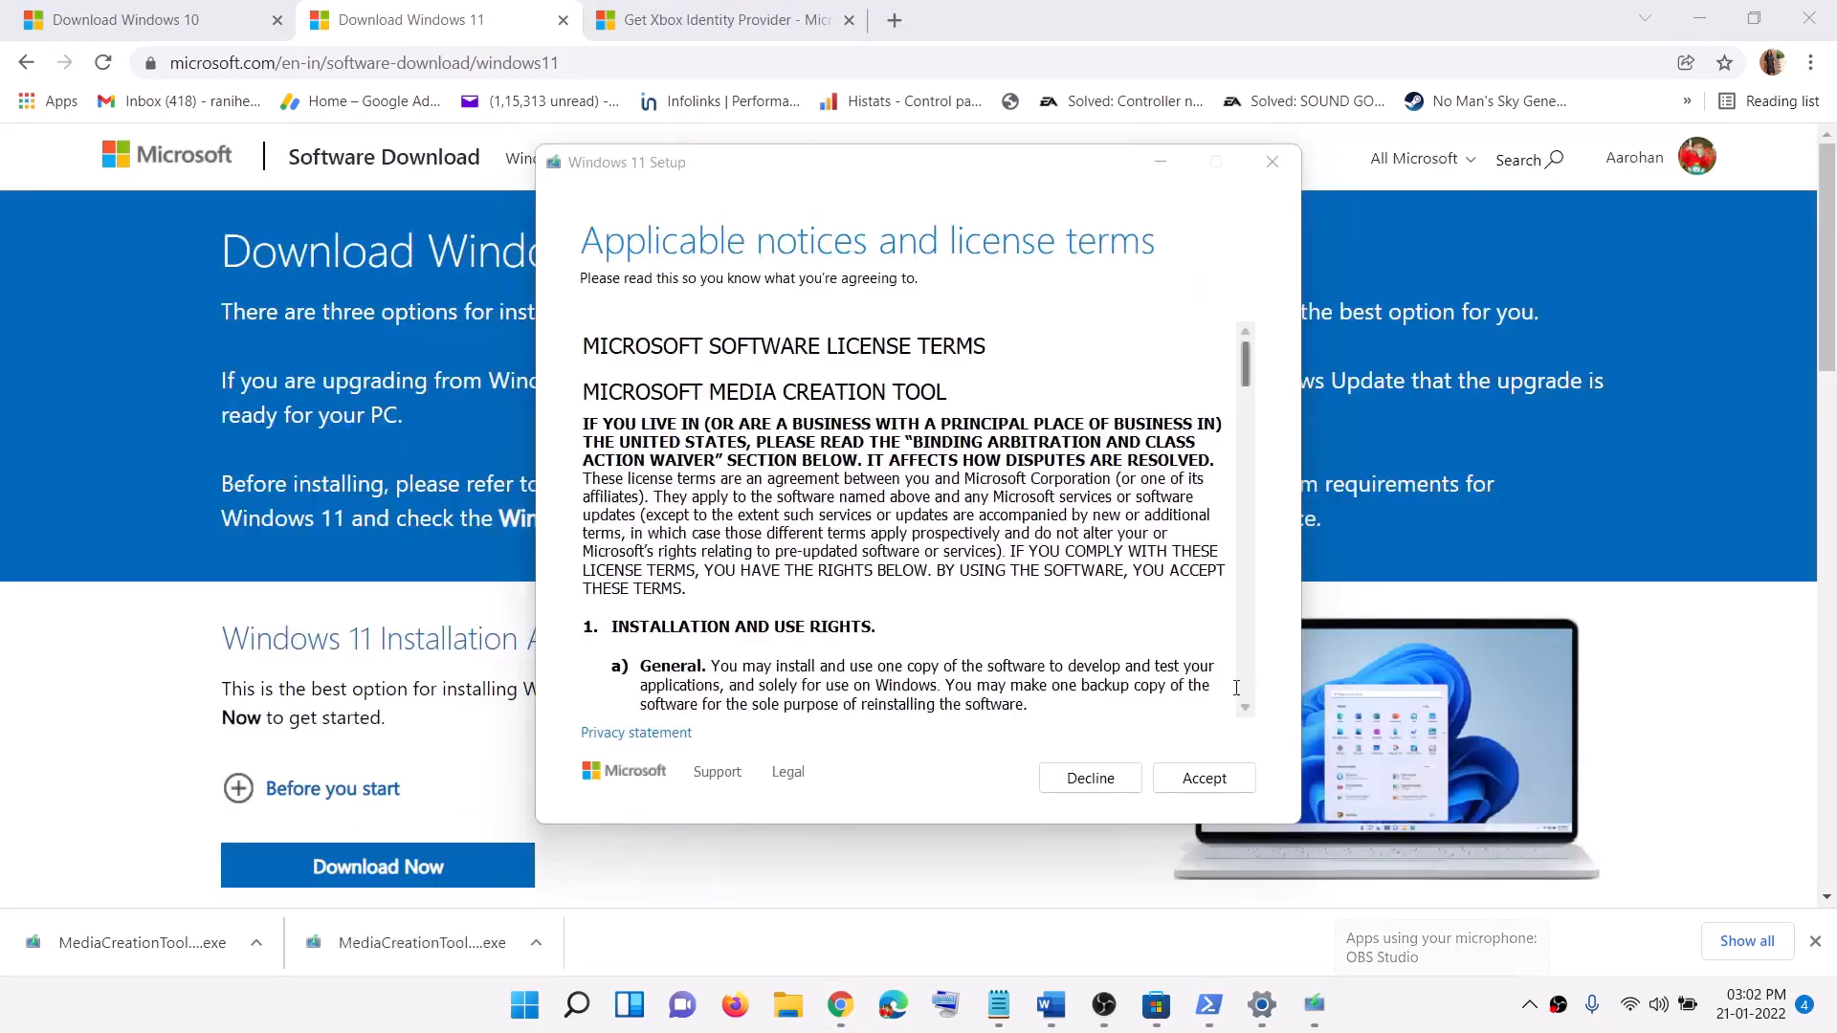
- Accept the Windows 11 Setup license terms, keep the recommended language and edition, choose ISO file and save it as Windows on the Desktop
{"action": "left_click", "coordinate": [1215, 773]}
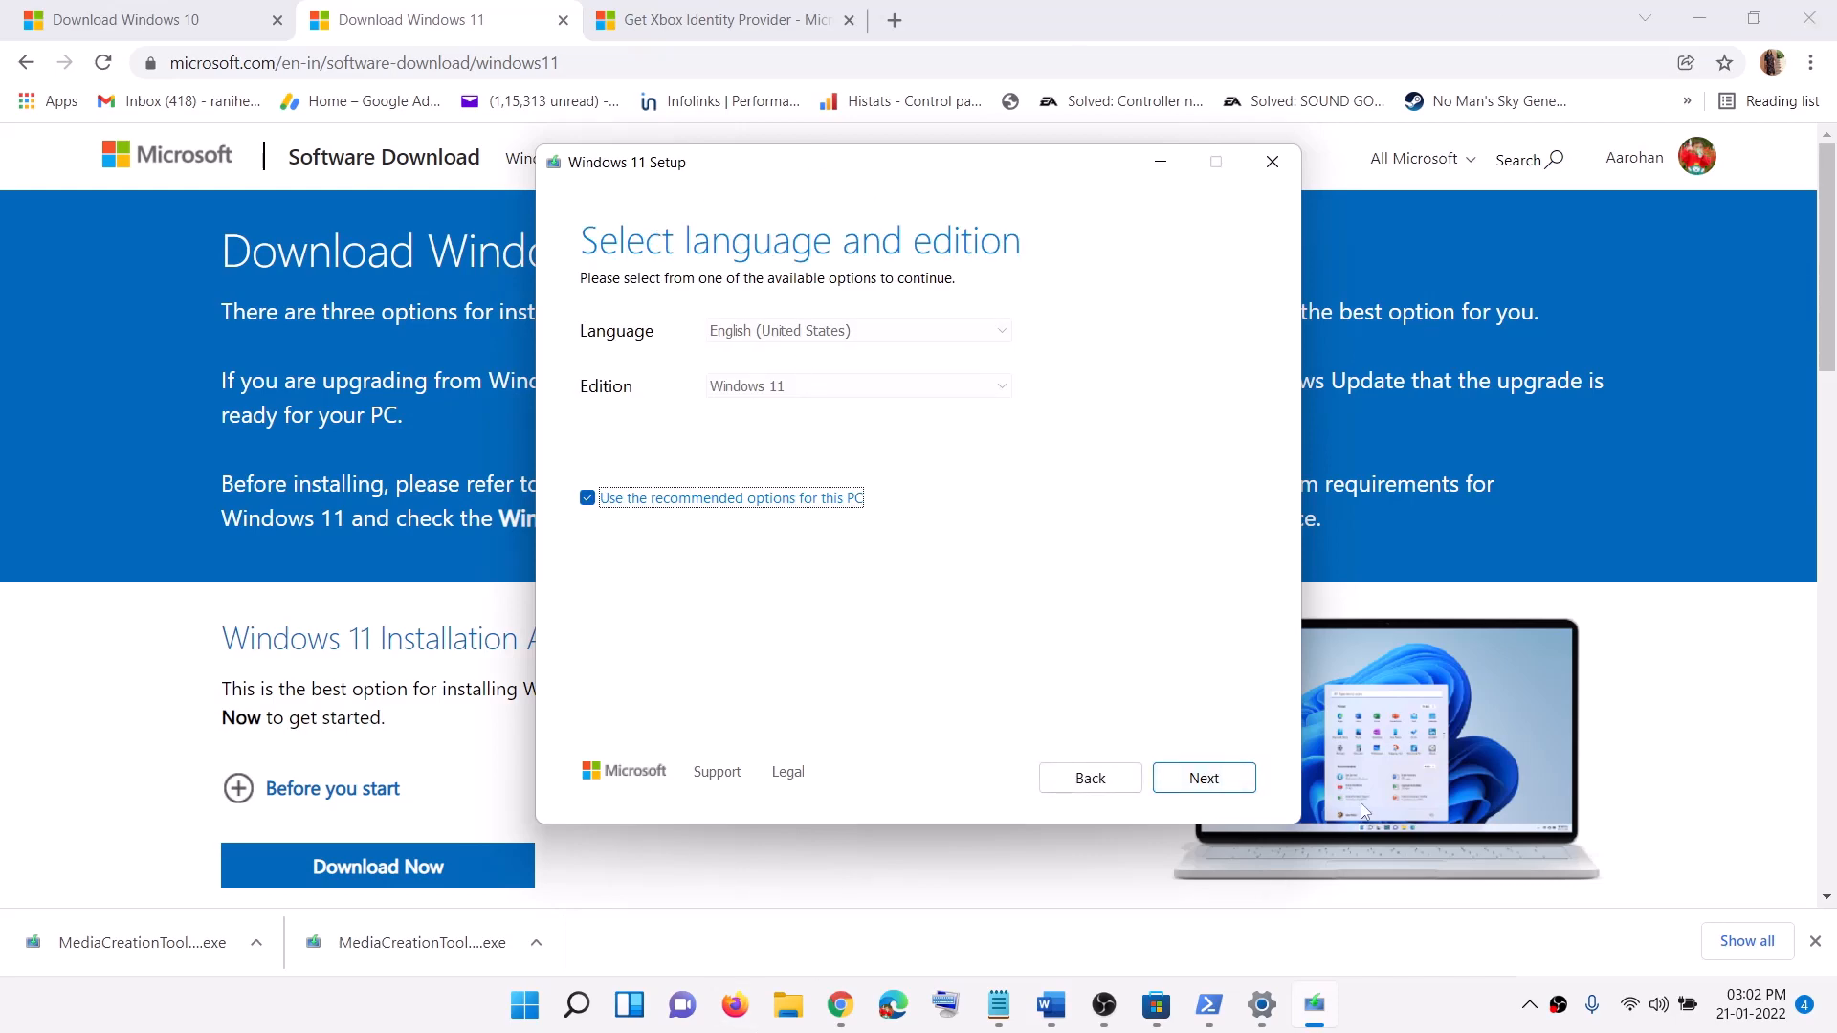
{"action": "left_click", "coordinate": [1245, 778]}
{"action": "left_click", "coordinate": [587, 412]}
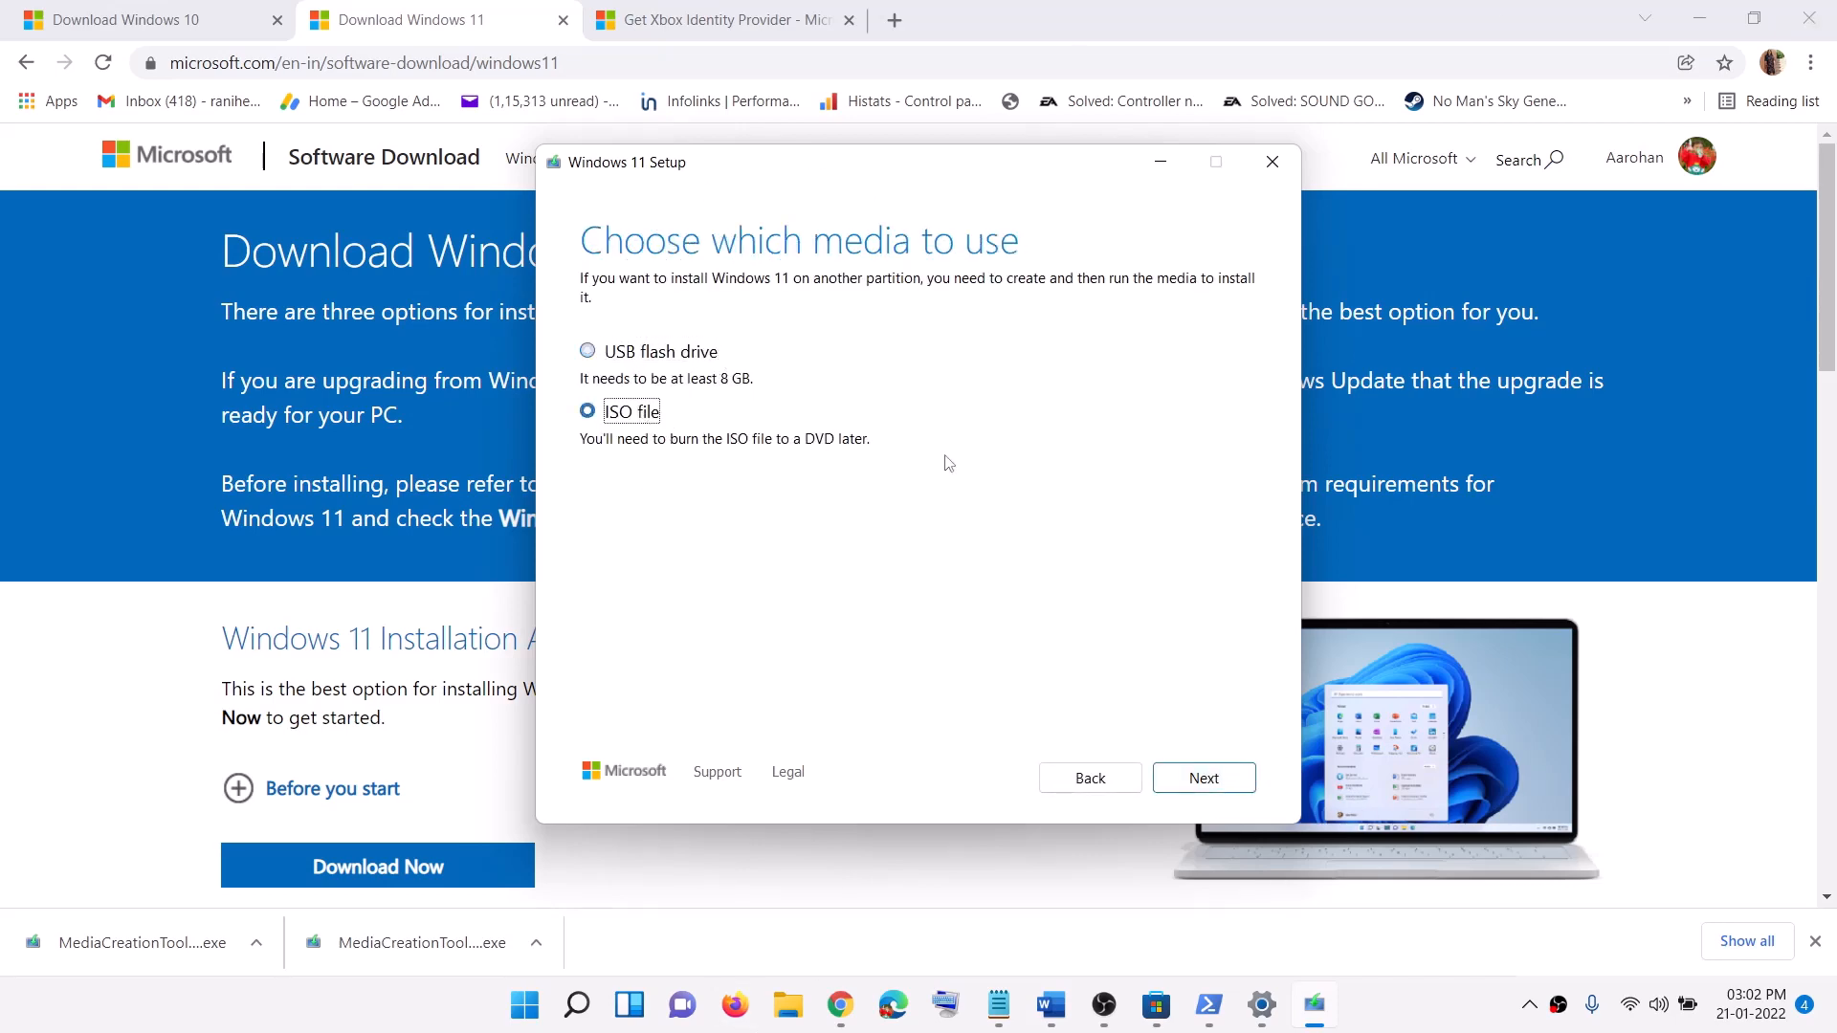
{"action": "left_click", "coordinate": [1217, 782]}
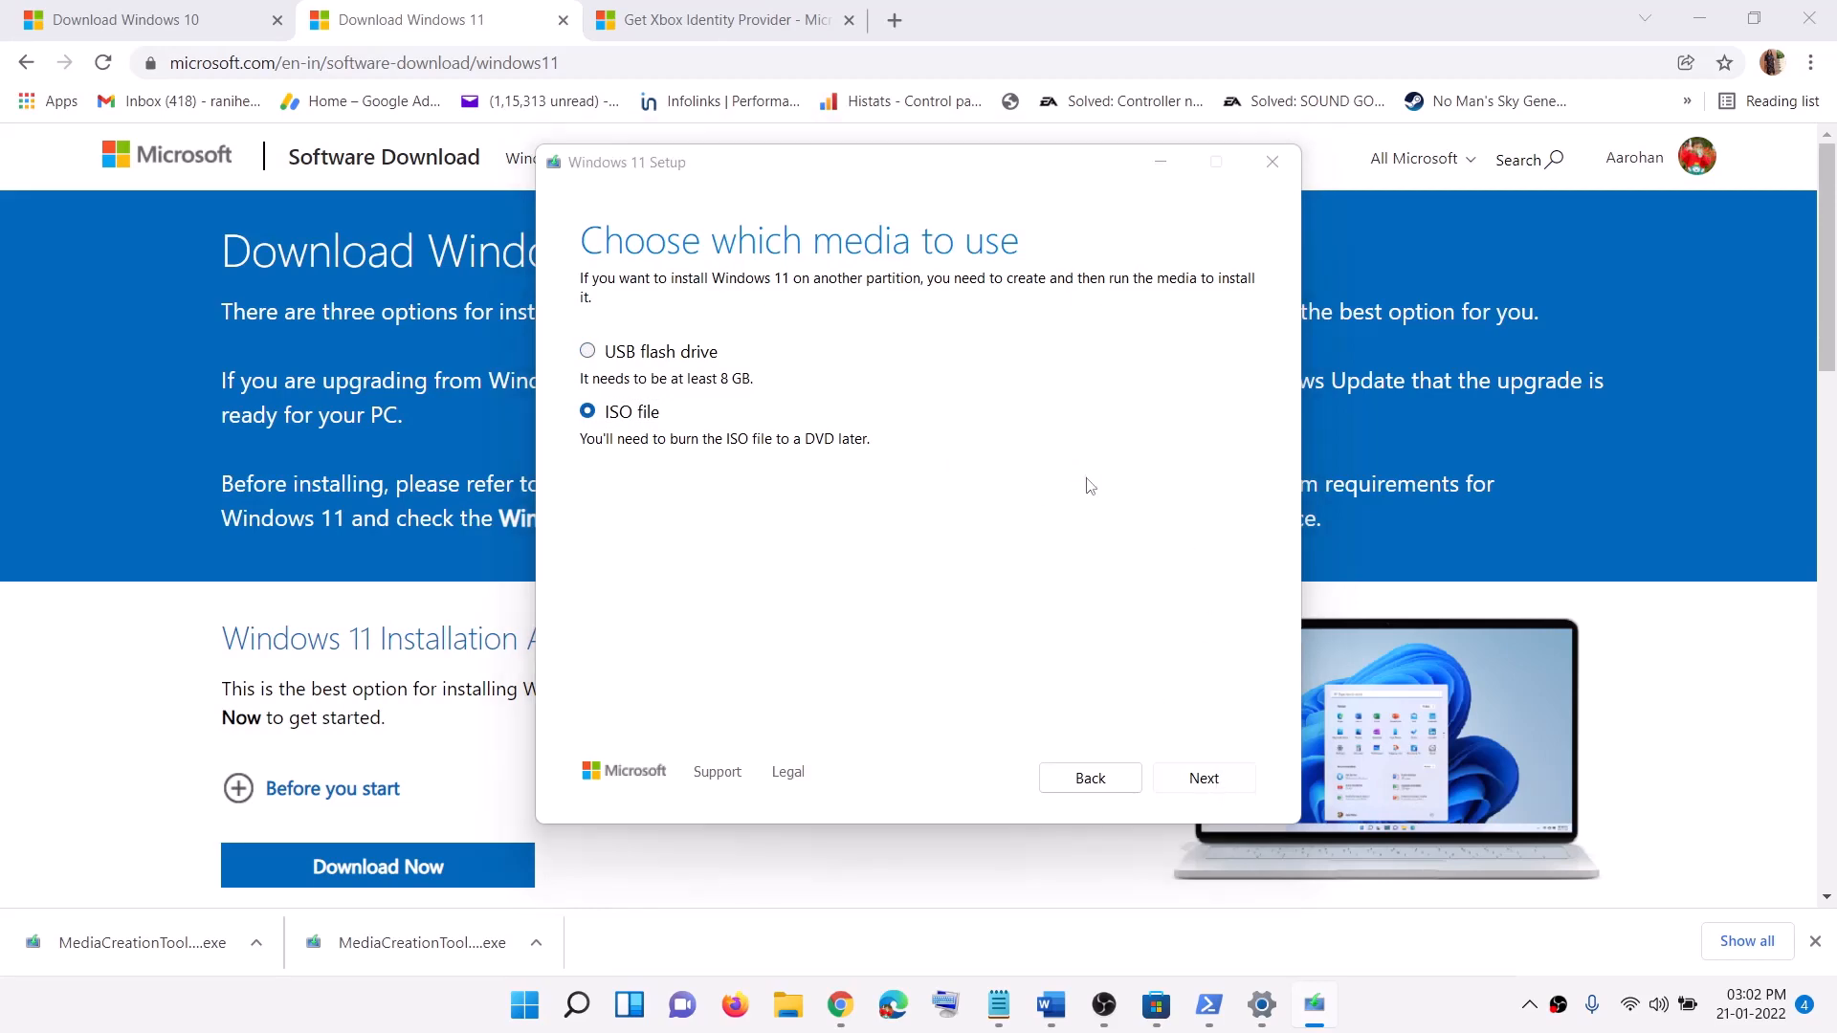
{"action": "left_click", "coordinate": [634, 381]}
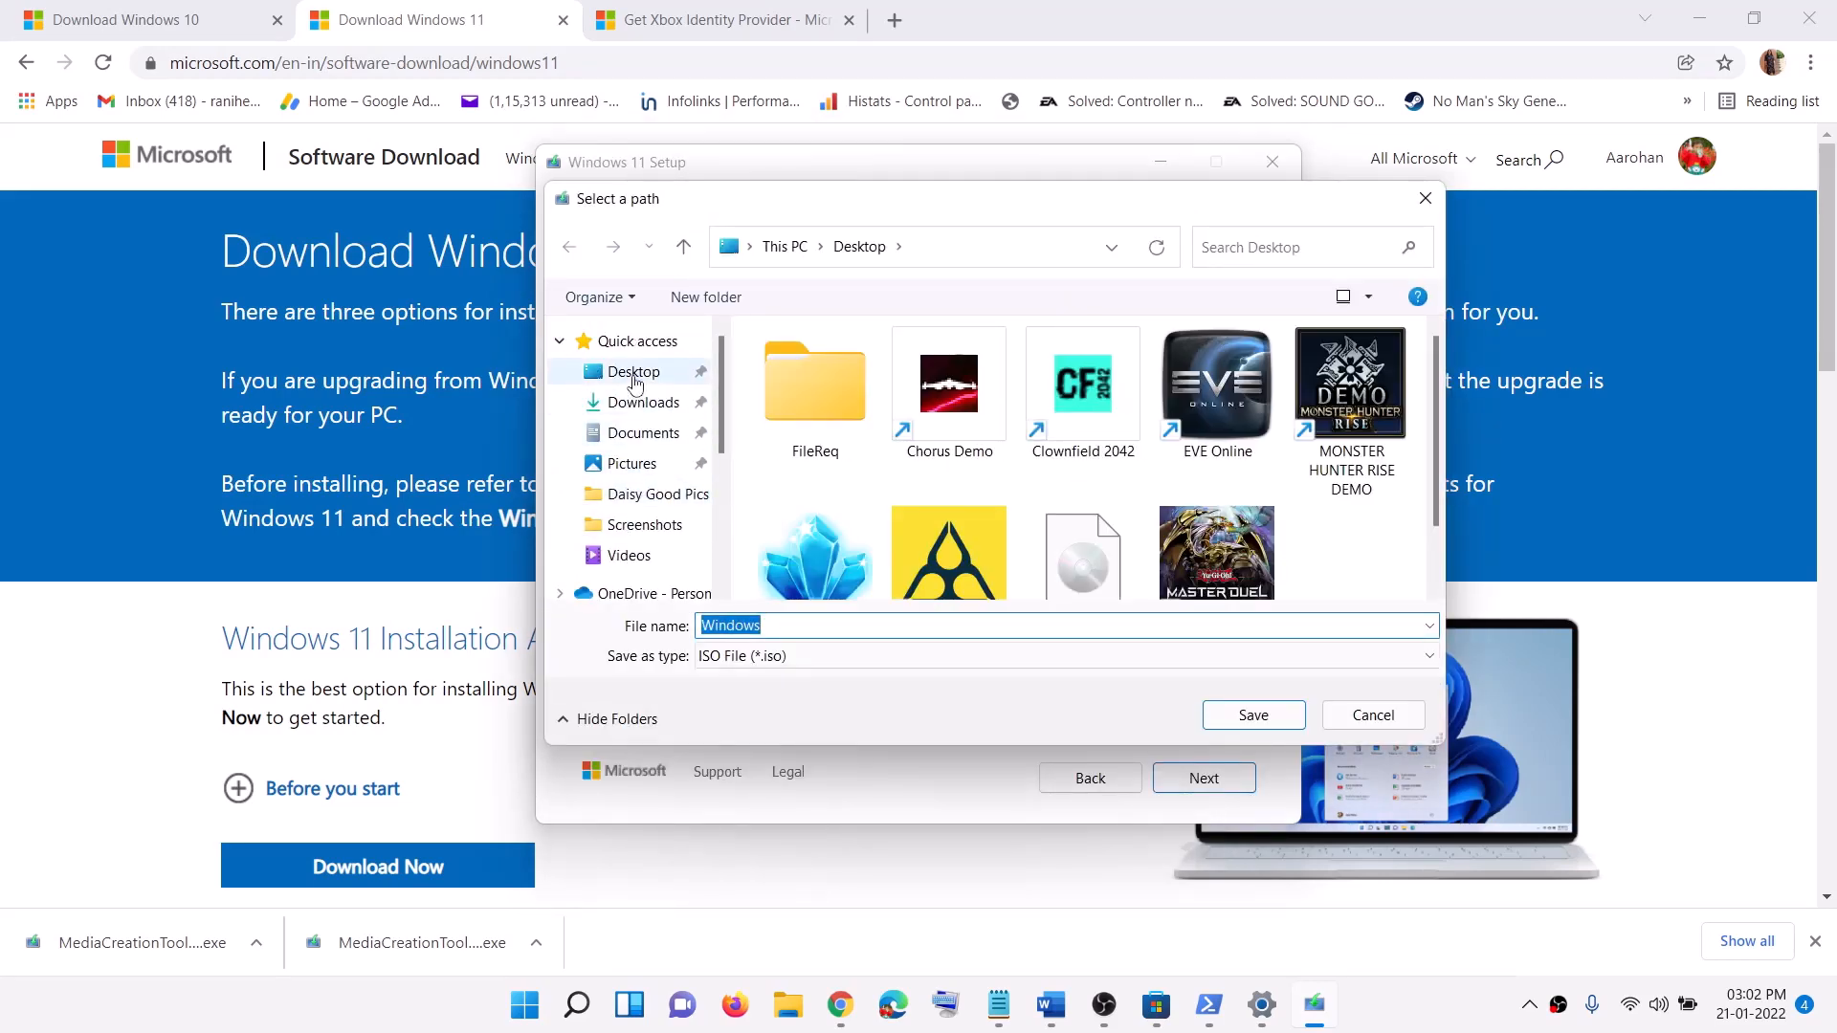
{"action": "left_click", "coordinate": [1254, 715]}
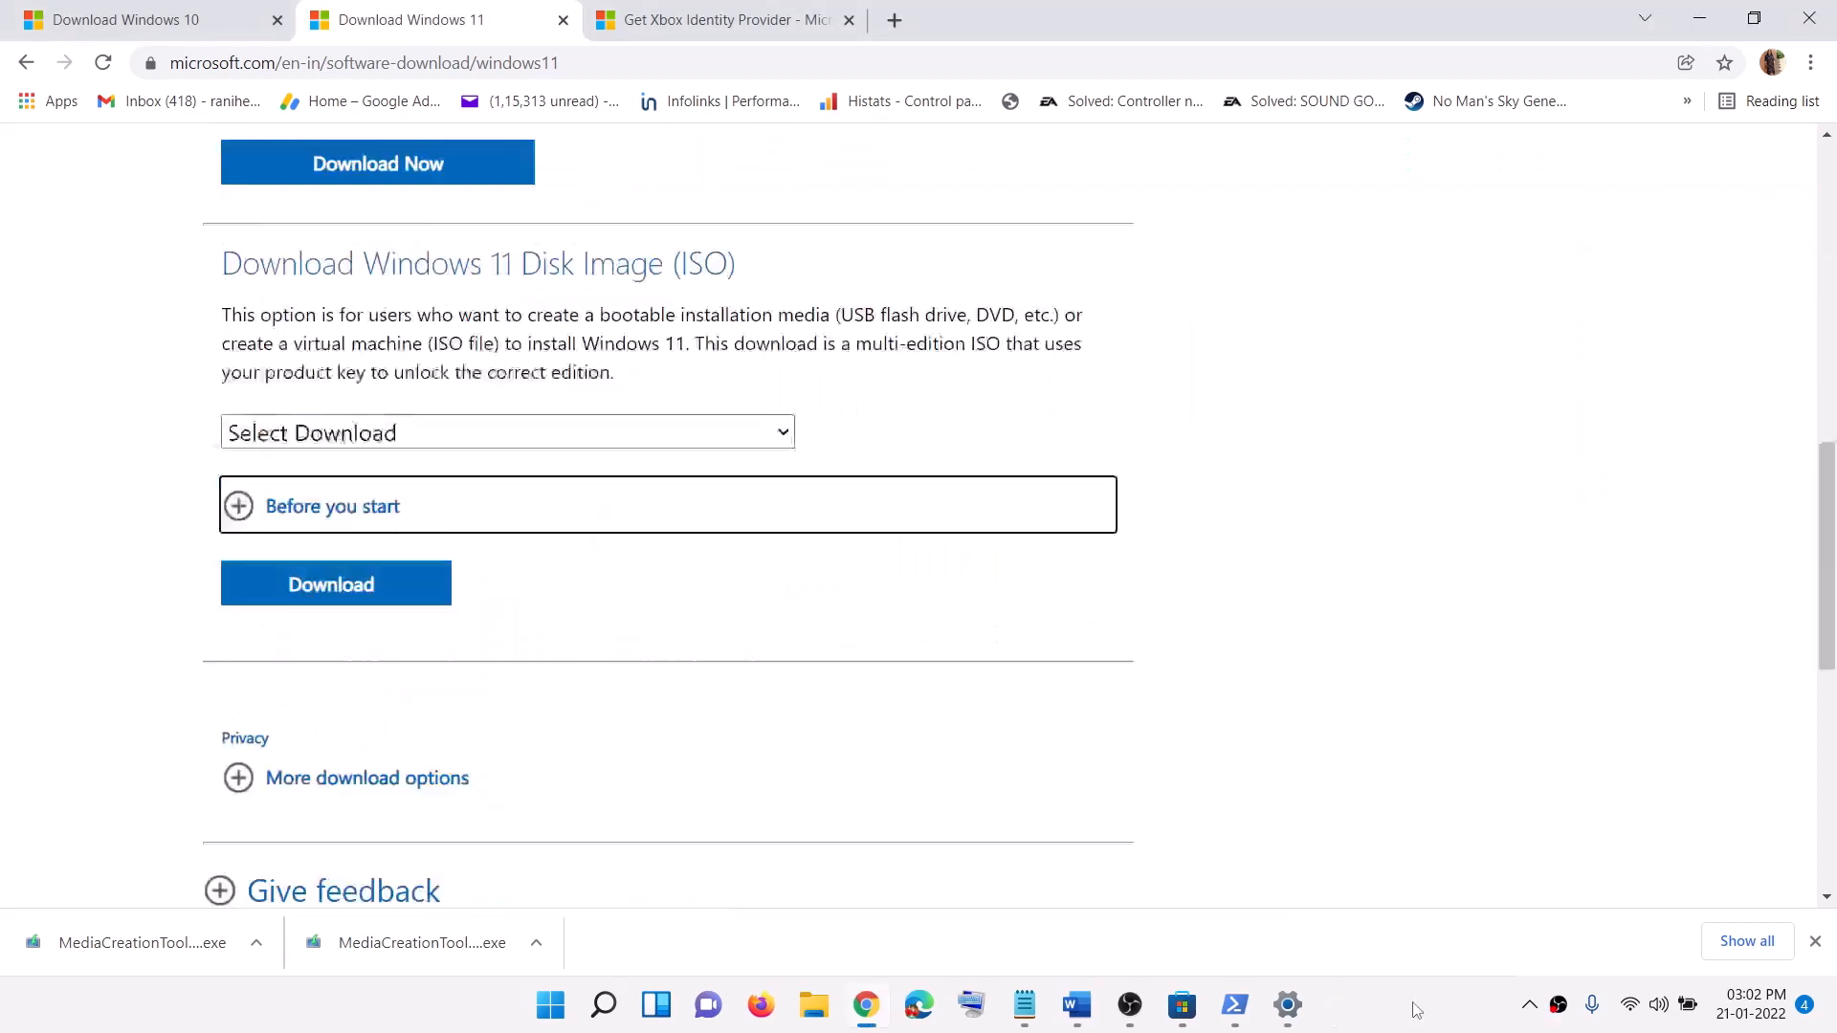
{"action": "scroll", "coordinate": [1417, 1010], "scroll_direction": "down", "scroll_amount": 8}
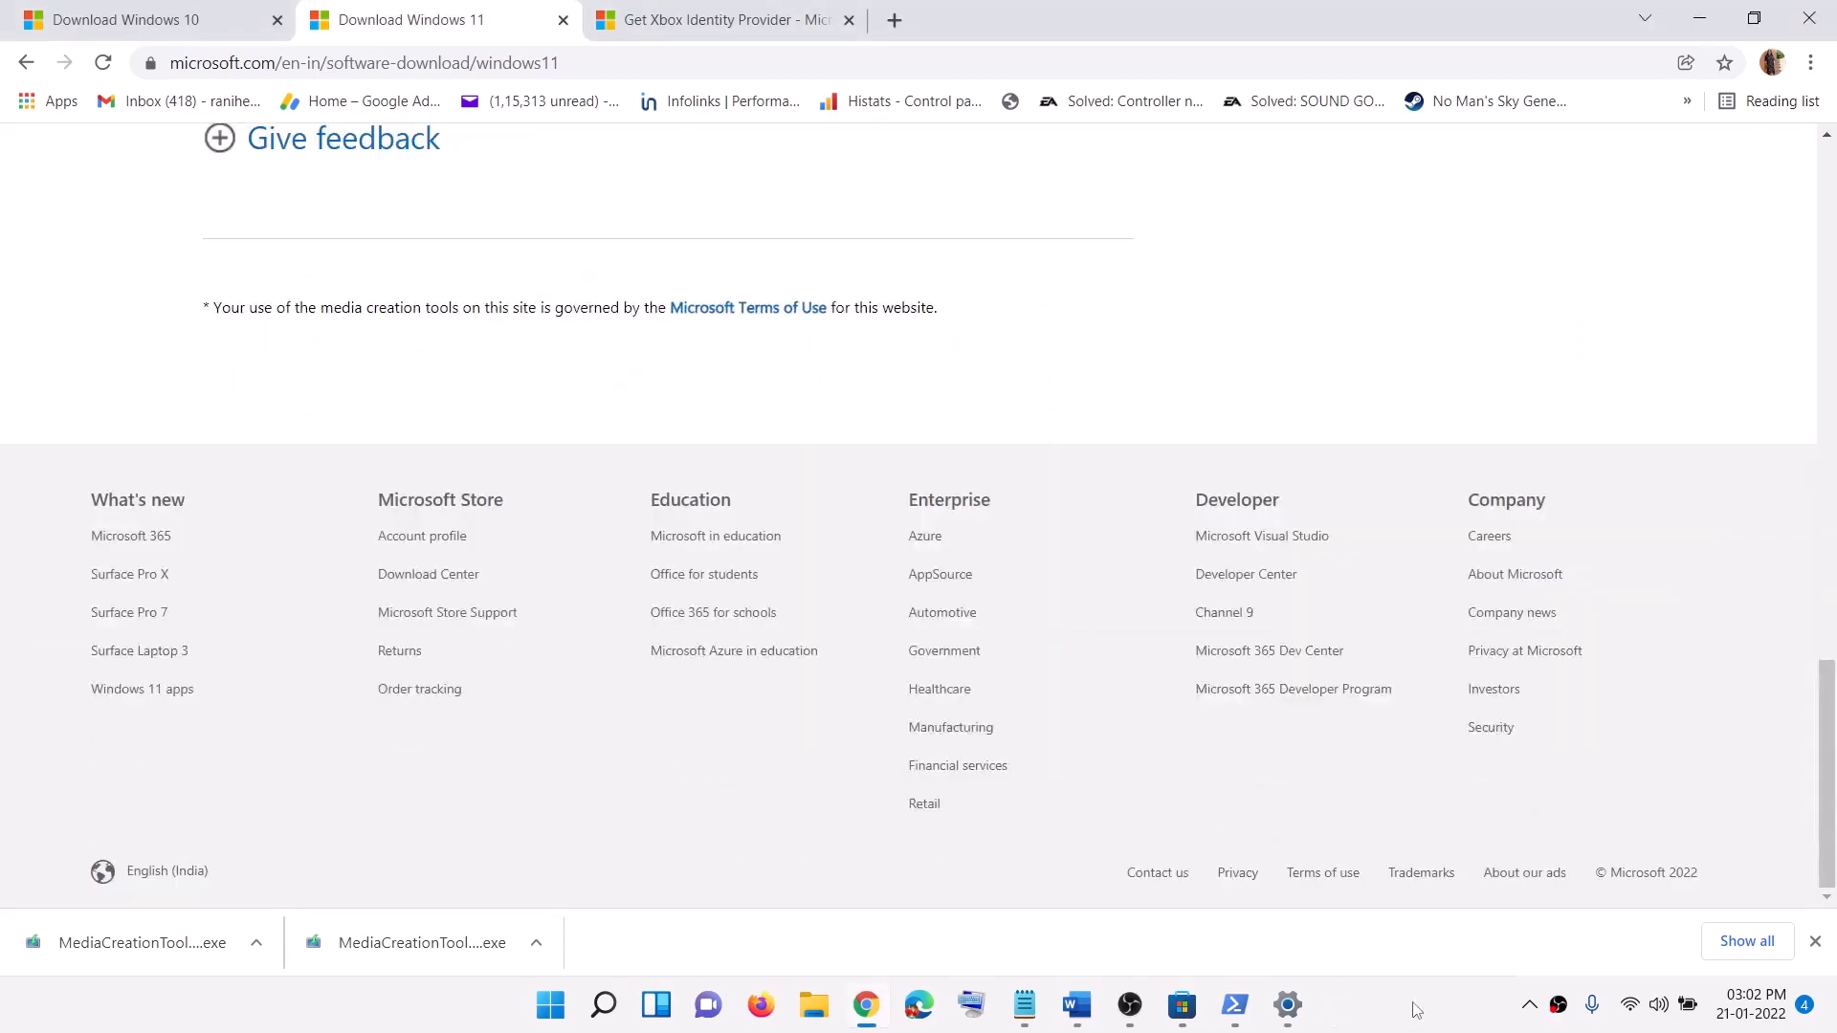
{"action": "scroll", "coordinate": [1308, 699], "scroll_direction": "up", "scroll_amount": 17}
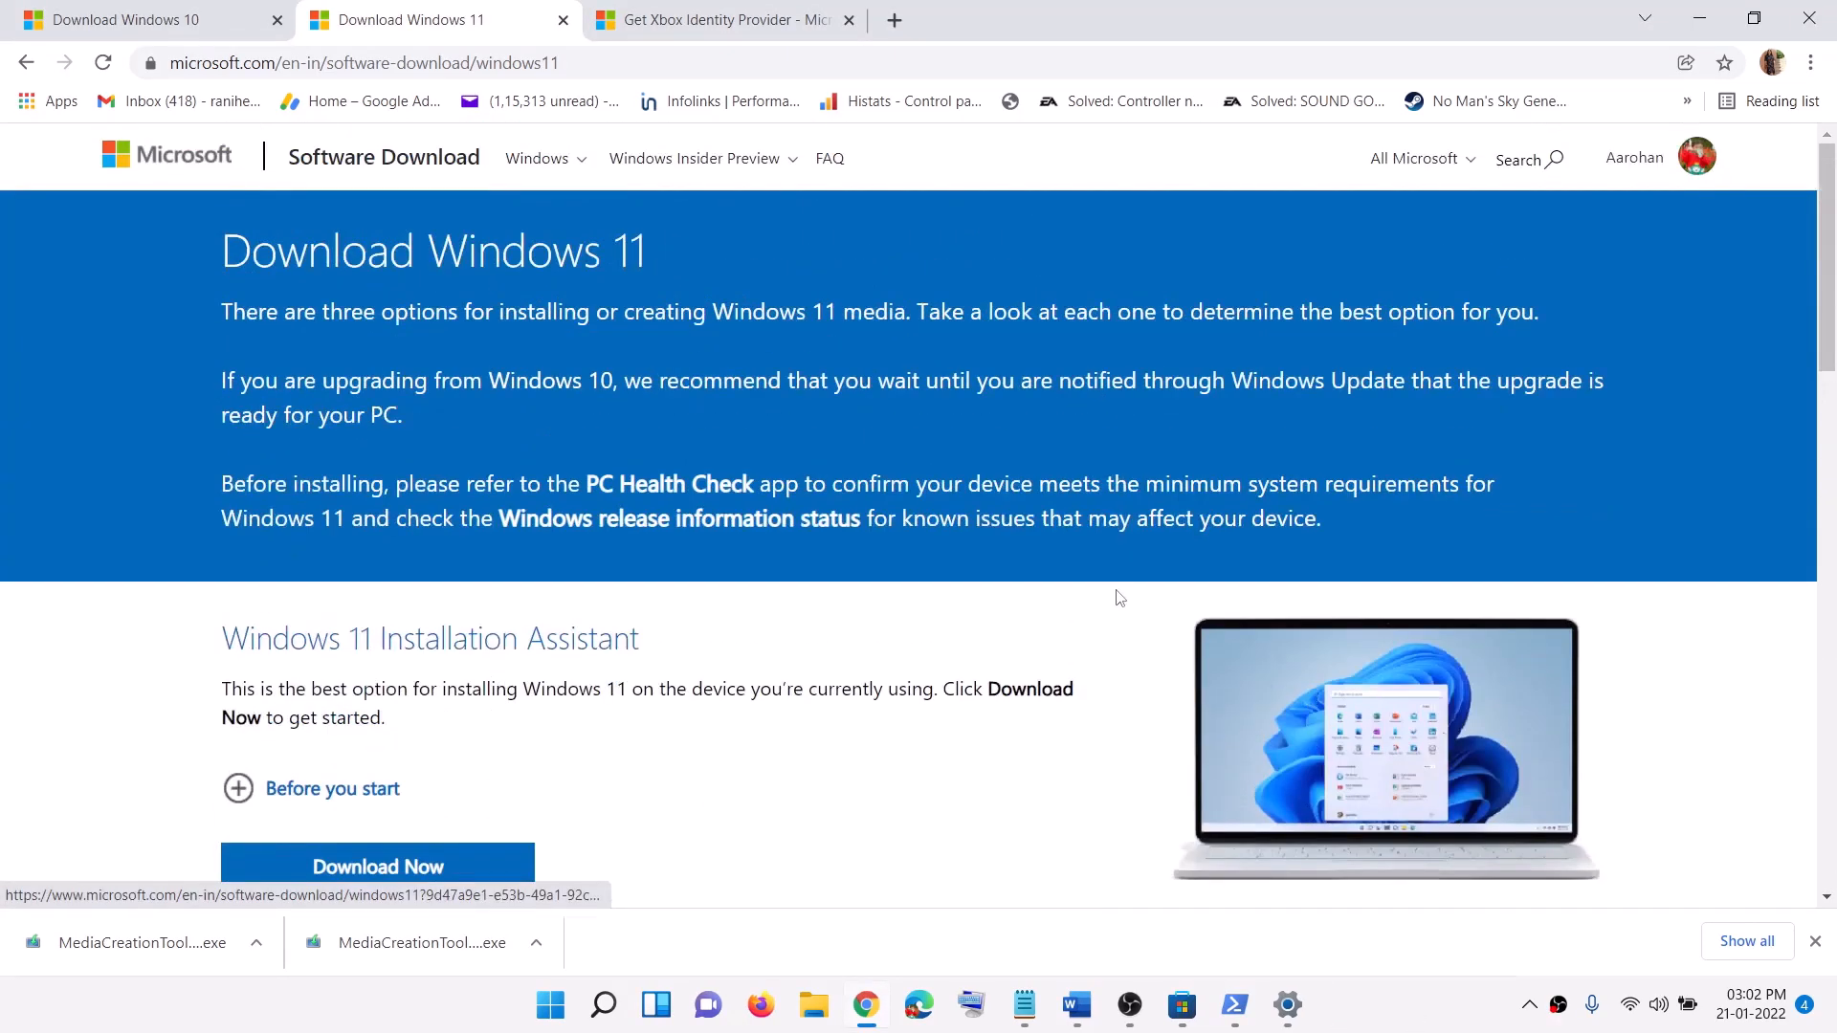
- Run setup from the mounted ESD-ISO DVD drive (F:), allow it to make changes and proceed past the Install Windows 11 page
{"action": "key", "text": "super+d"}
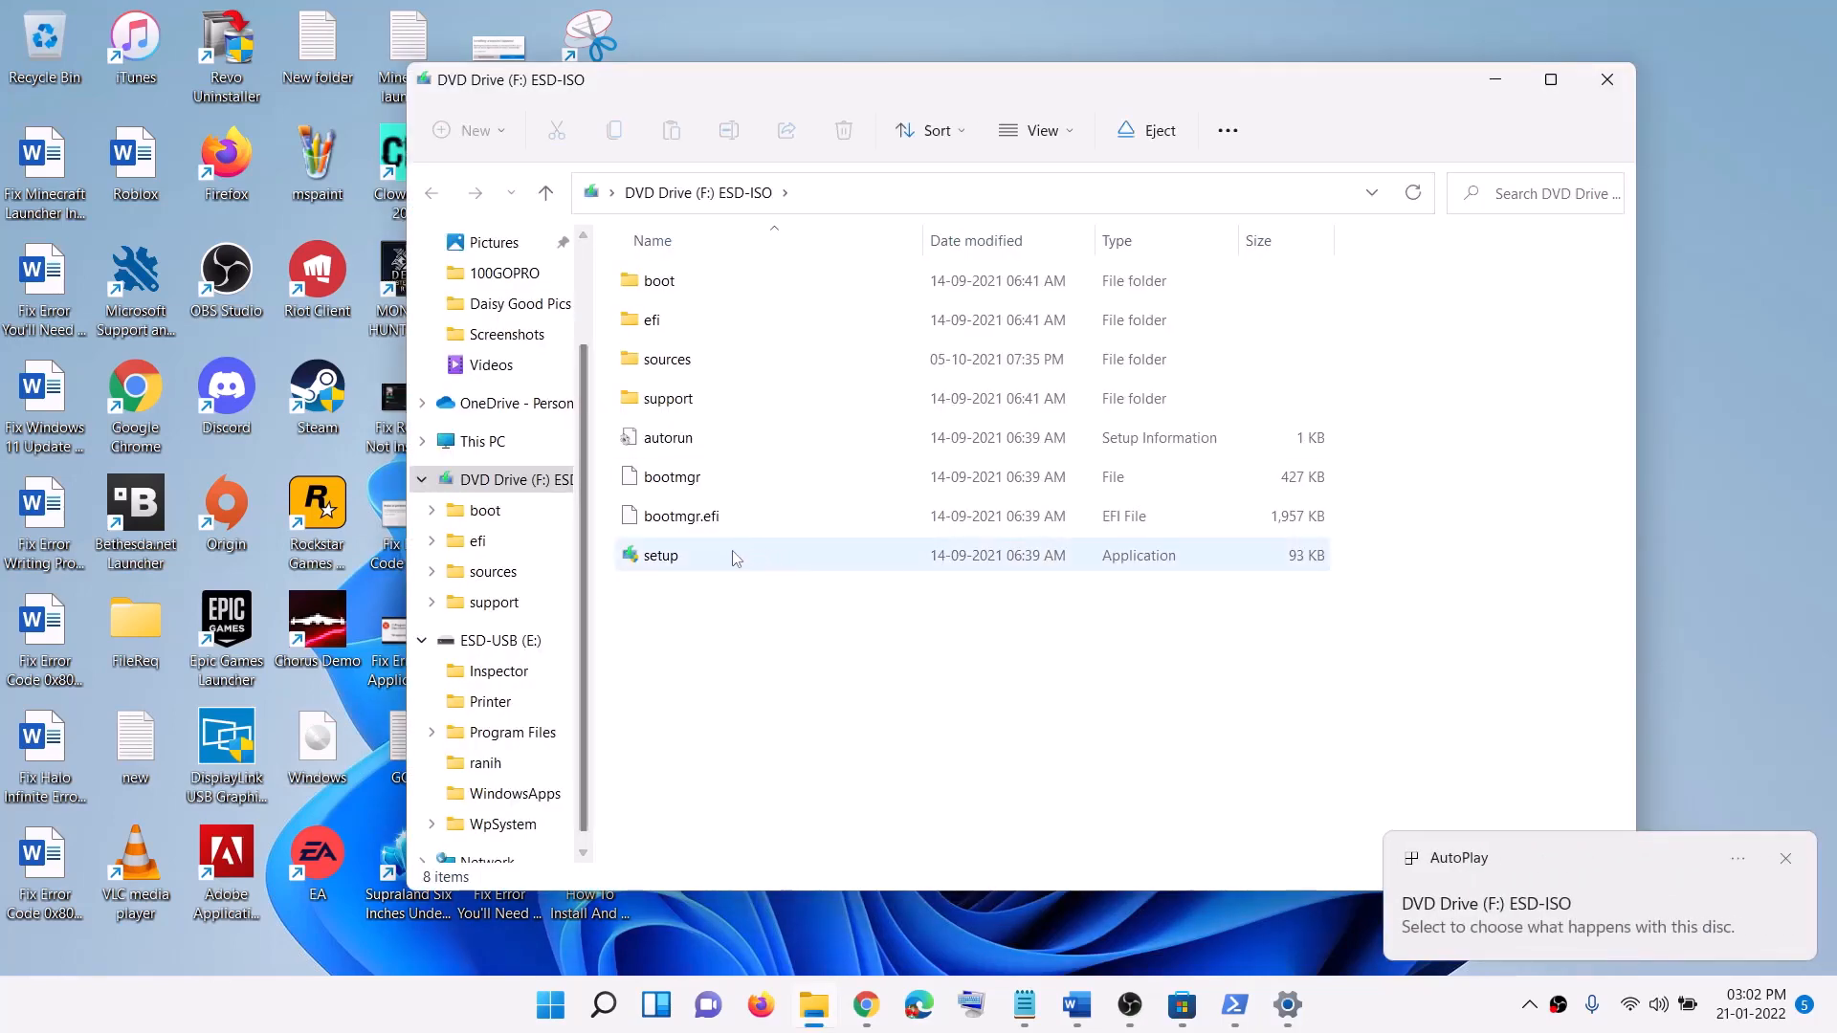
{"action": "left_click", "coordinate": [919, 555]}
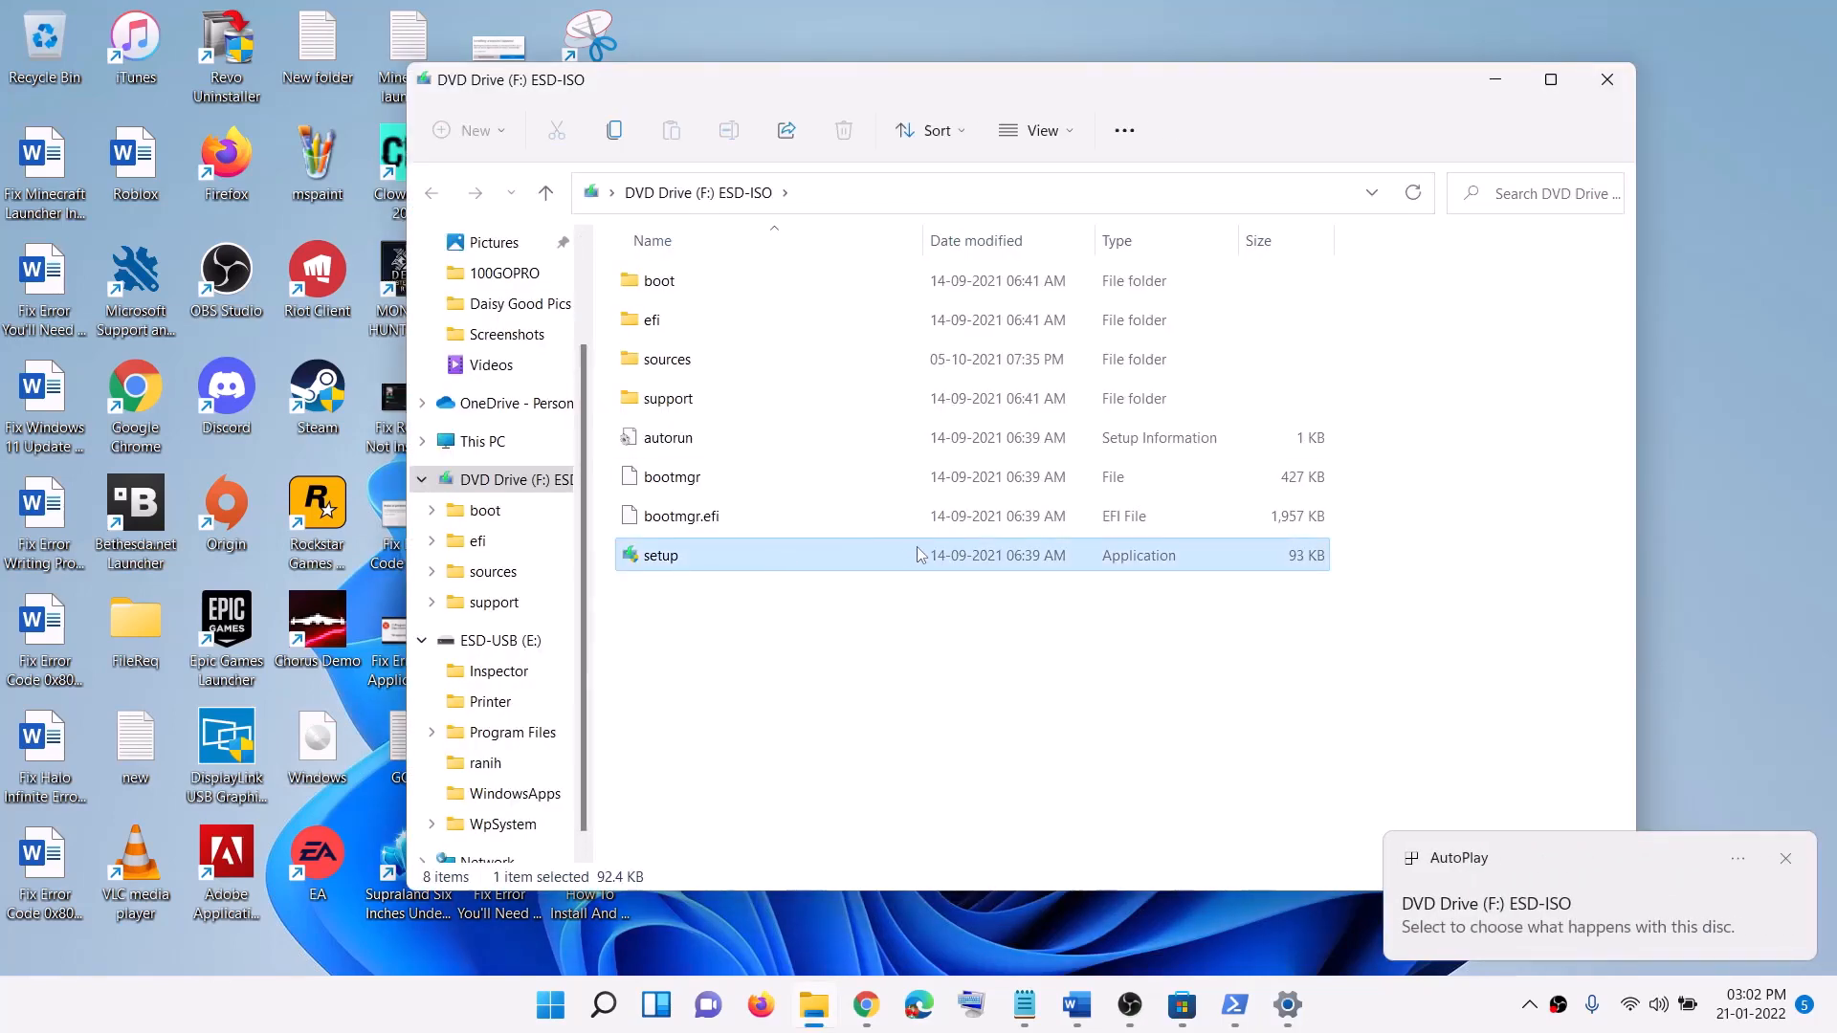
{"action": "double_click", "coordinate": [738, 553]}
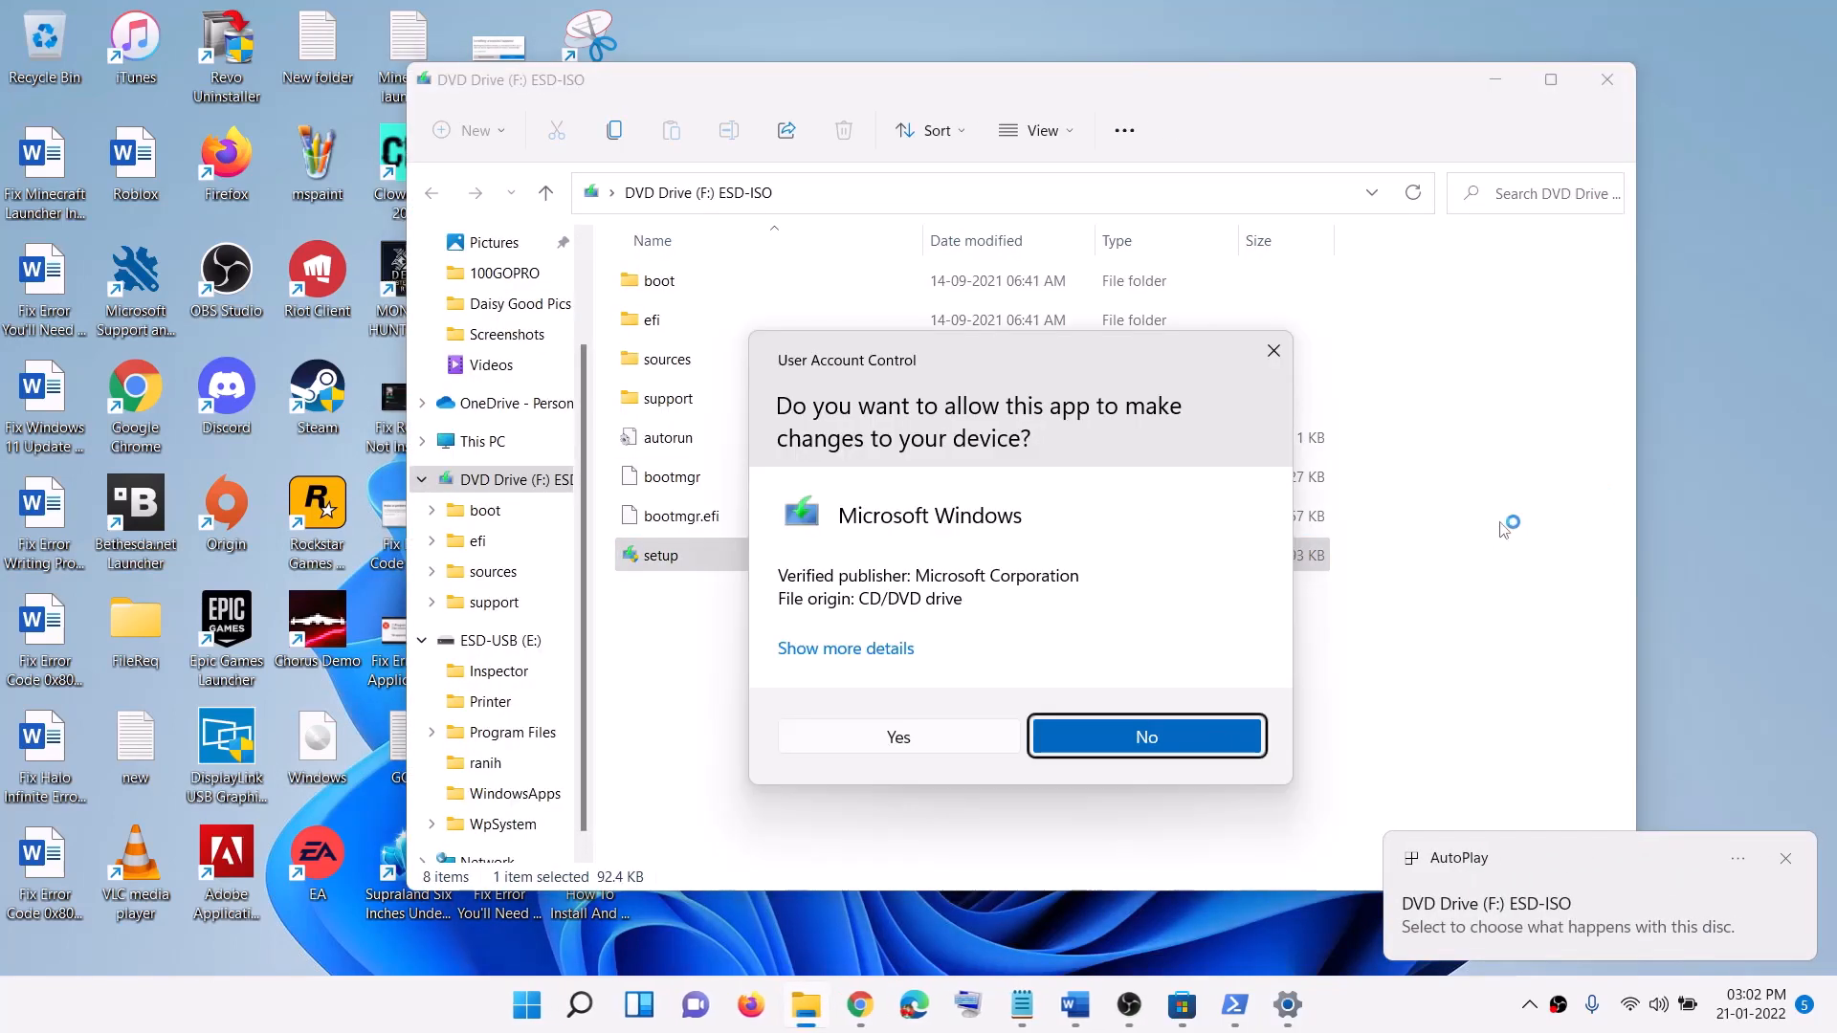
{"action": "left_click", "coordinate": [880, 744]}
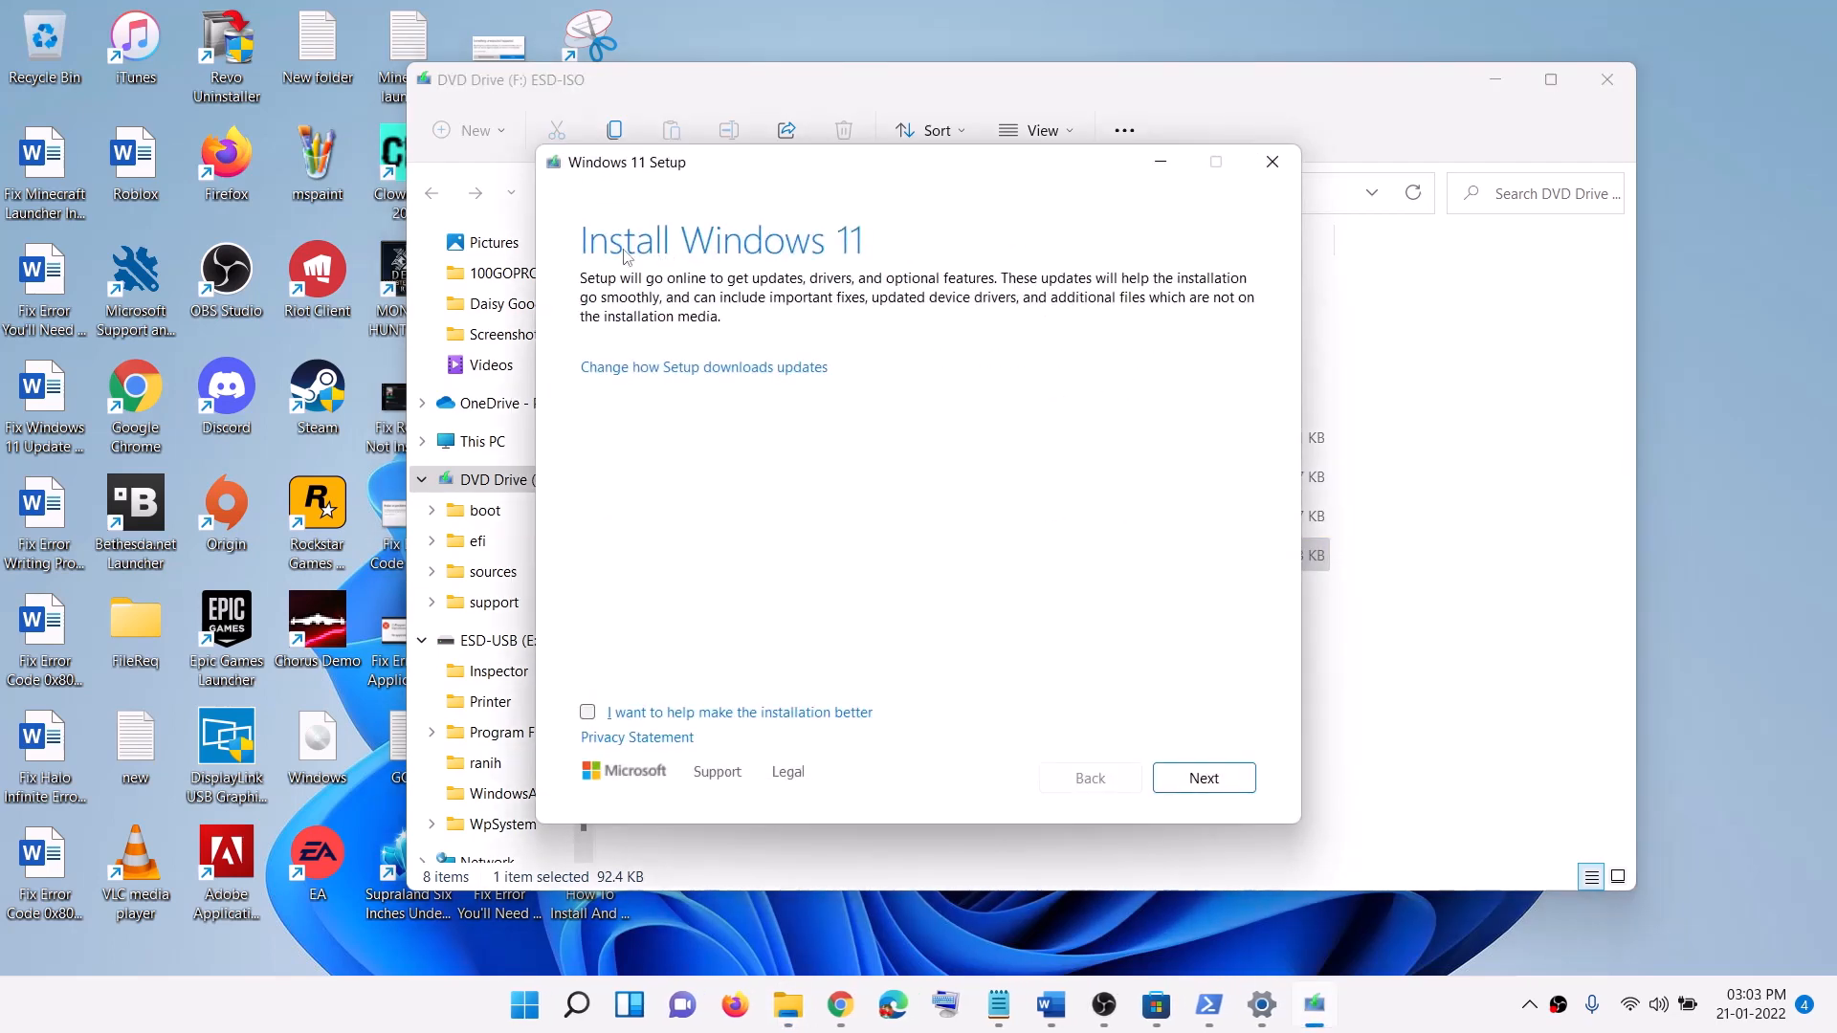
{"action": "left_click", "coordinate": [1196, 777]}
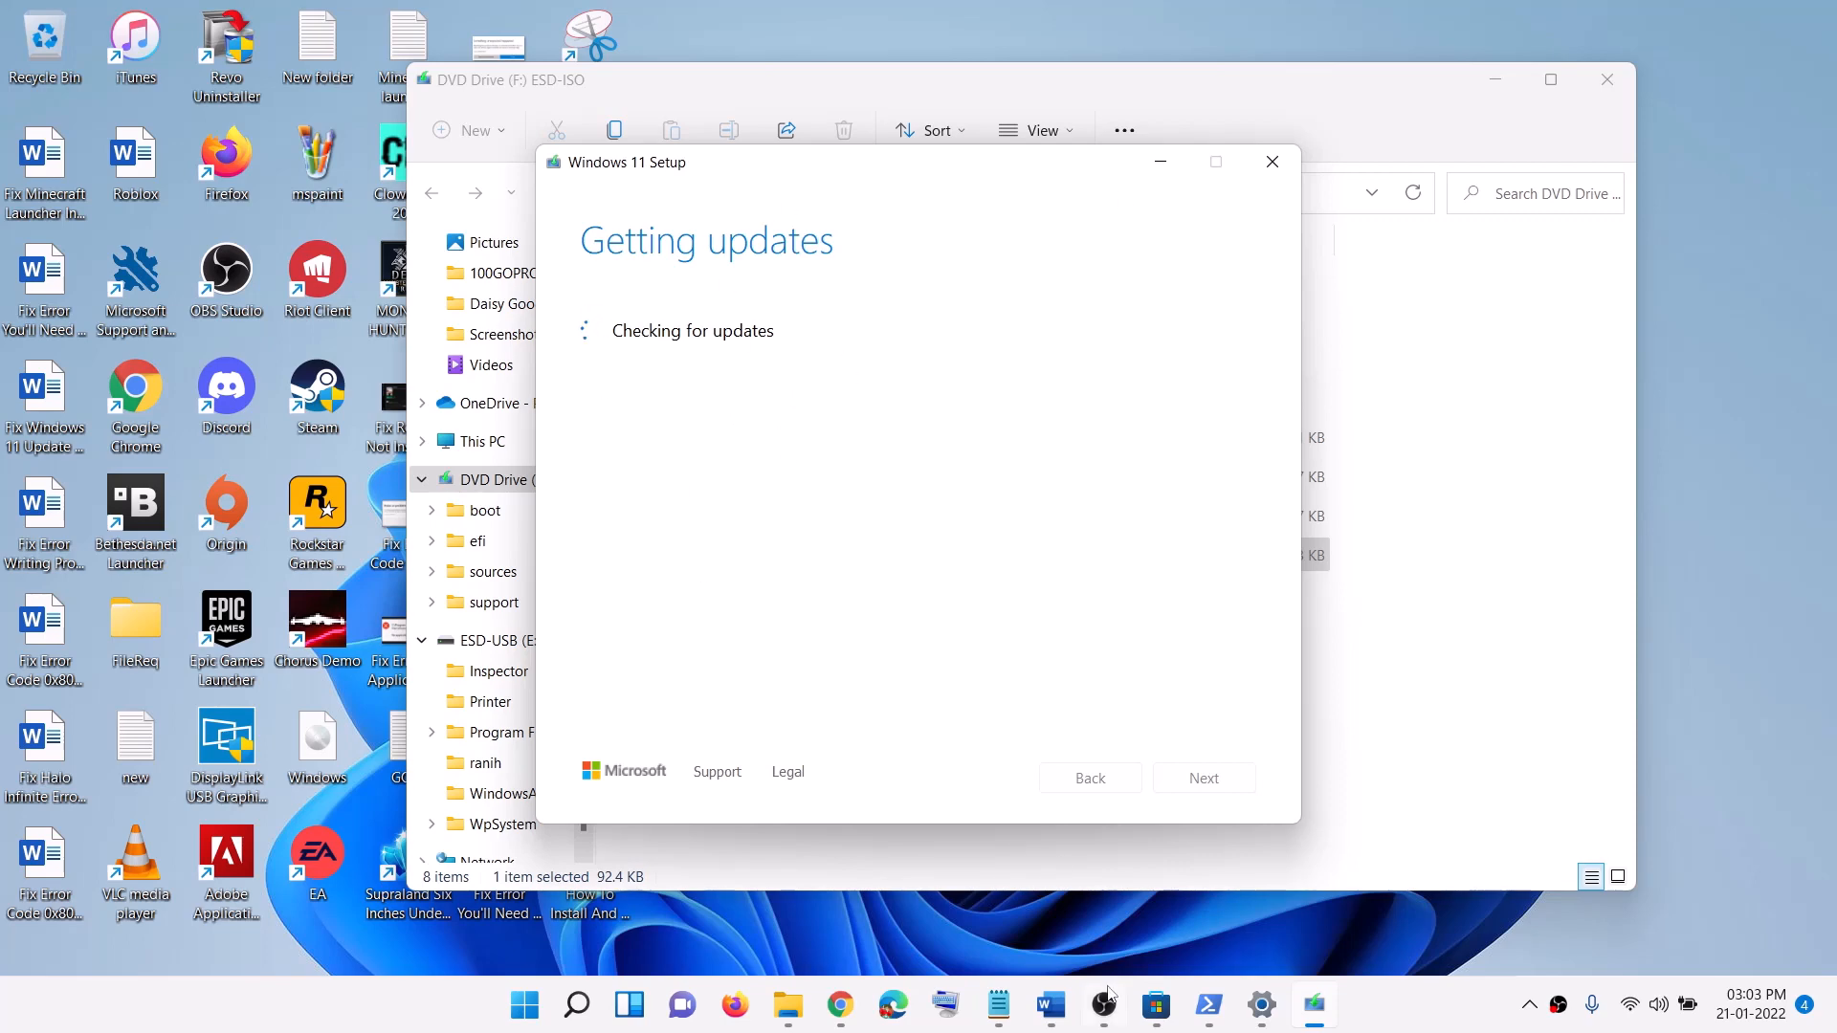
- Switch to the Word document, review the Keep personal files and apps option in the Ready to install picture, and return to the document's start
{"action": "left_click", "coordinate": [1050, 1005]}
{"action": "scroll", "coordinate": [370, 533], "scroll_direction": "down", "scroll_amount": 5}
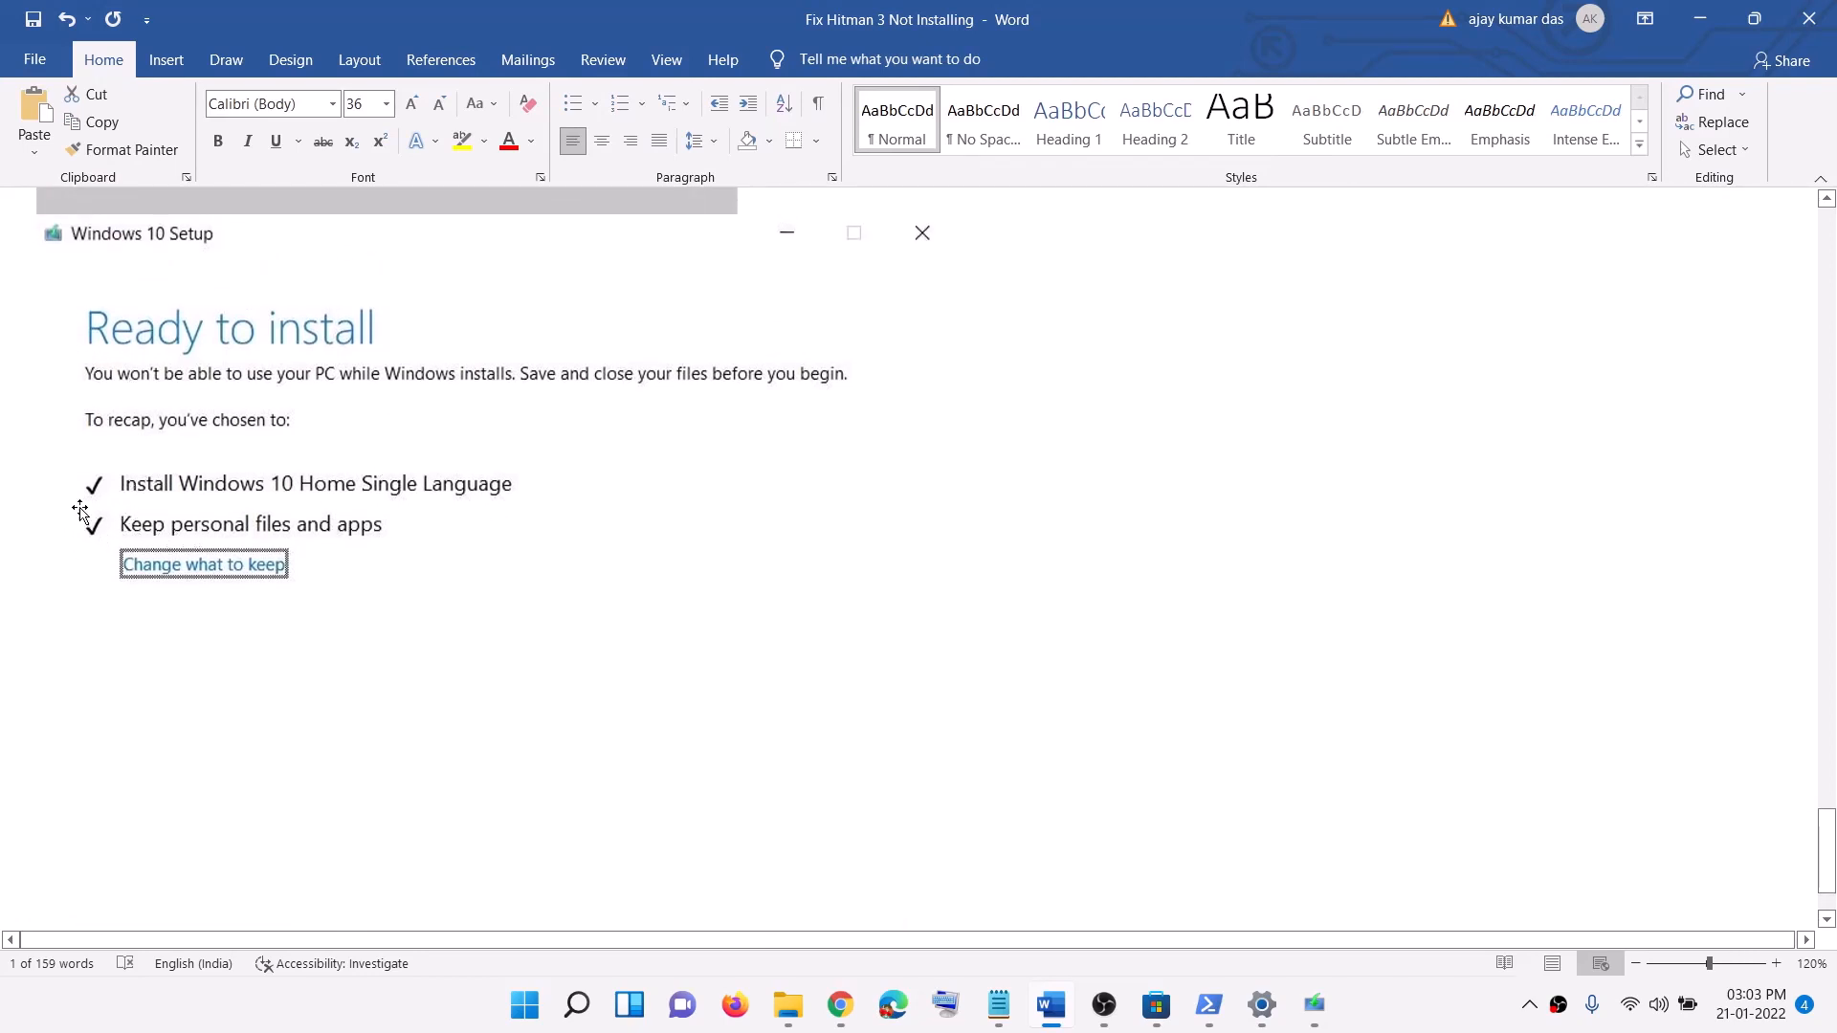
{"action": "scroll", "coordinate": [812, 509], "scroll_direction": "down", "scroll_amount": 2}
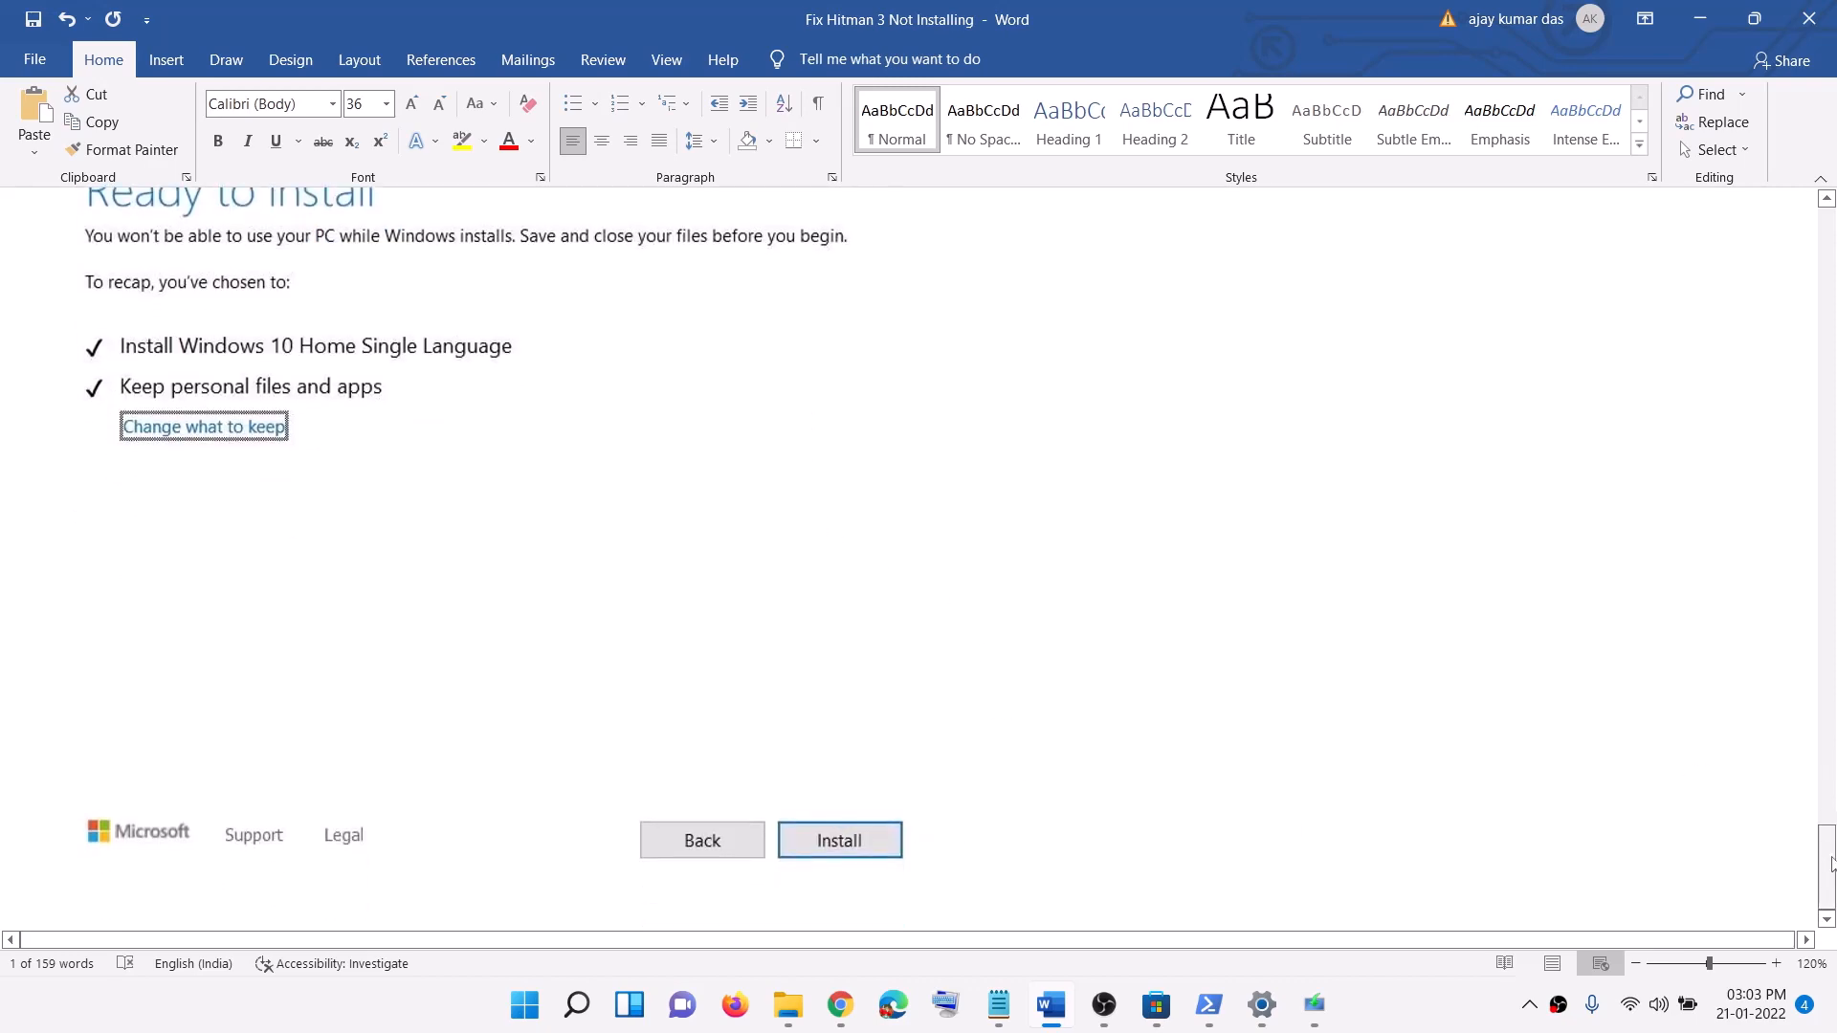
{"action": "left_click_drag", "start_coordinate": [1830, 854], "coordinate": [1813, 72]}
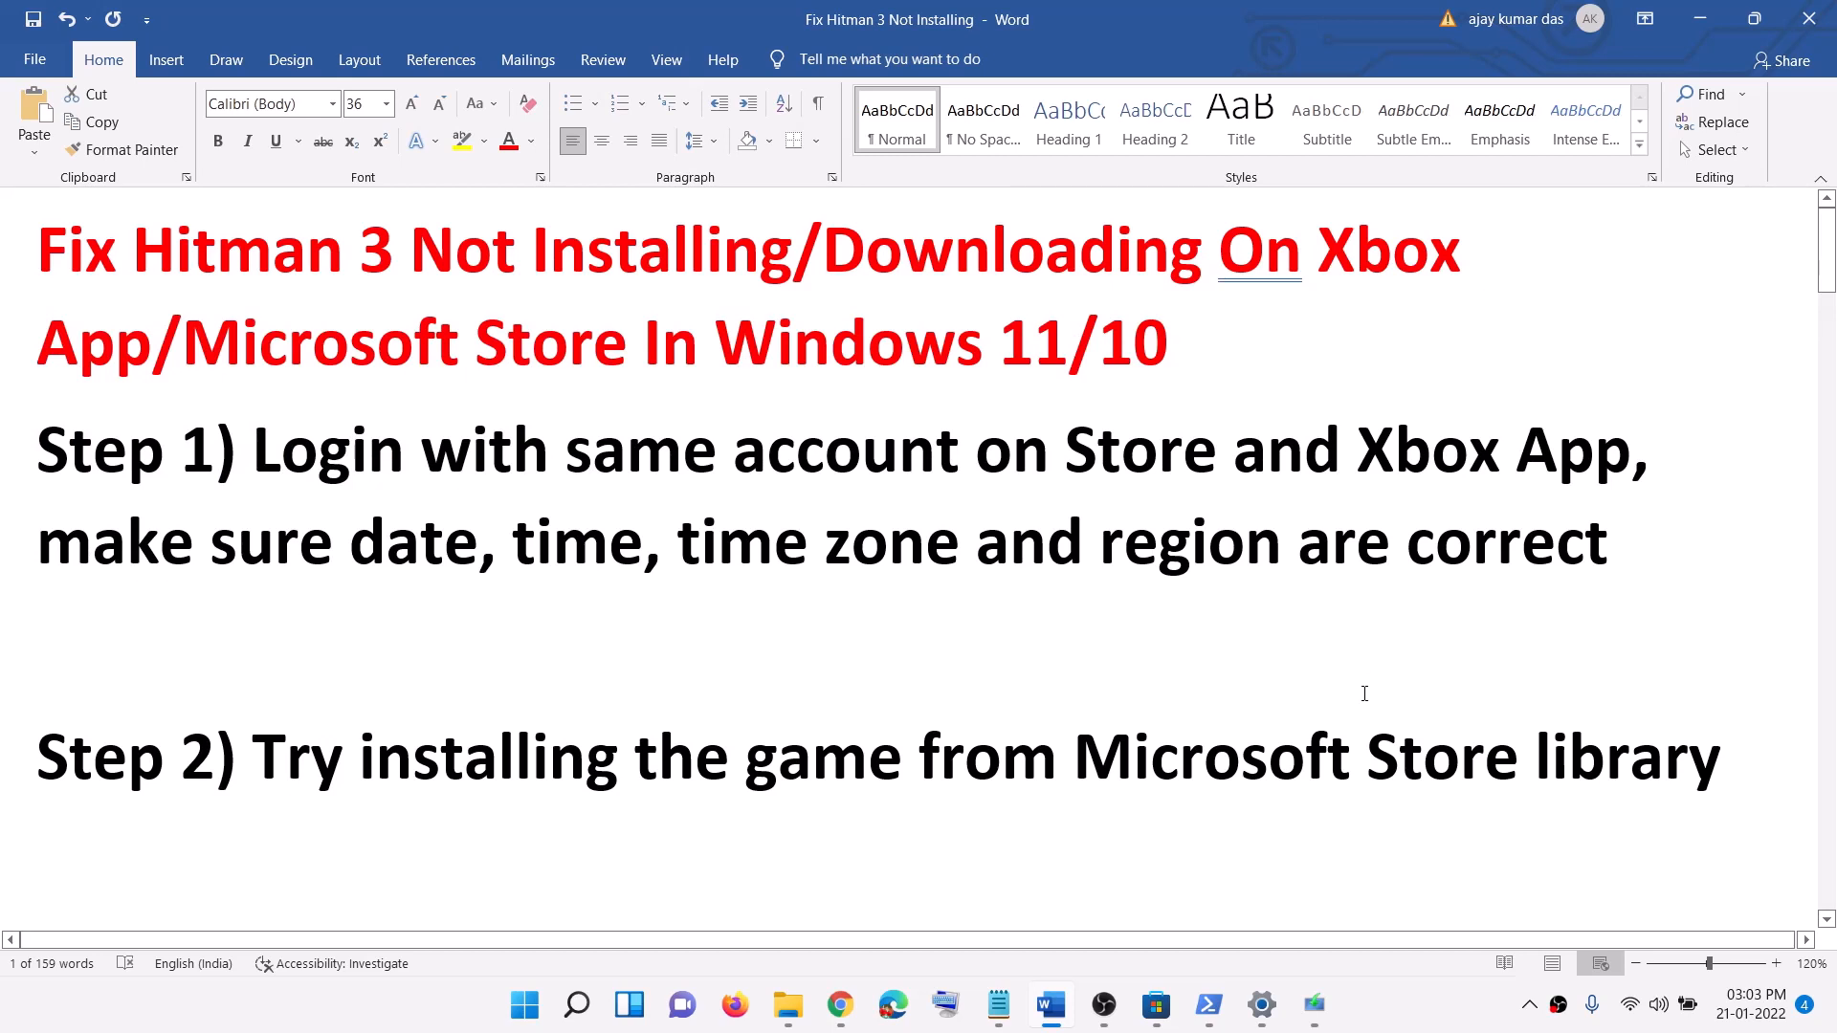
{"action": "left_click", "coordinate": [1403, 1020]}
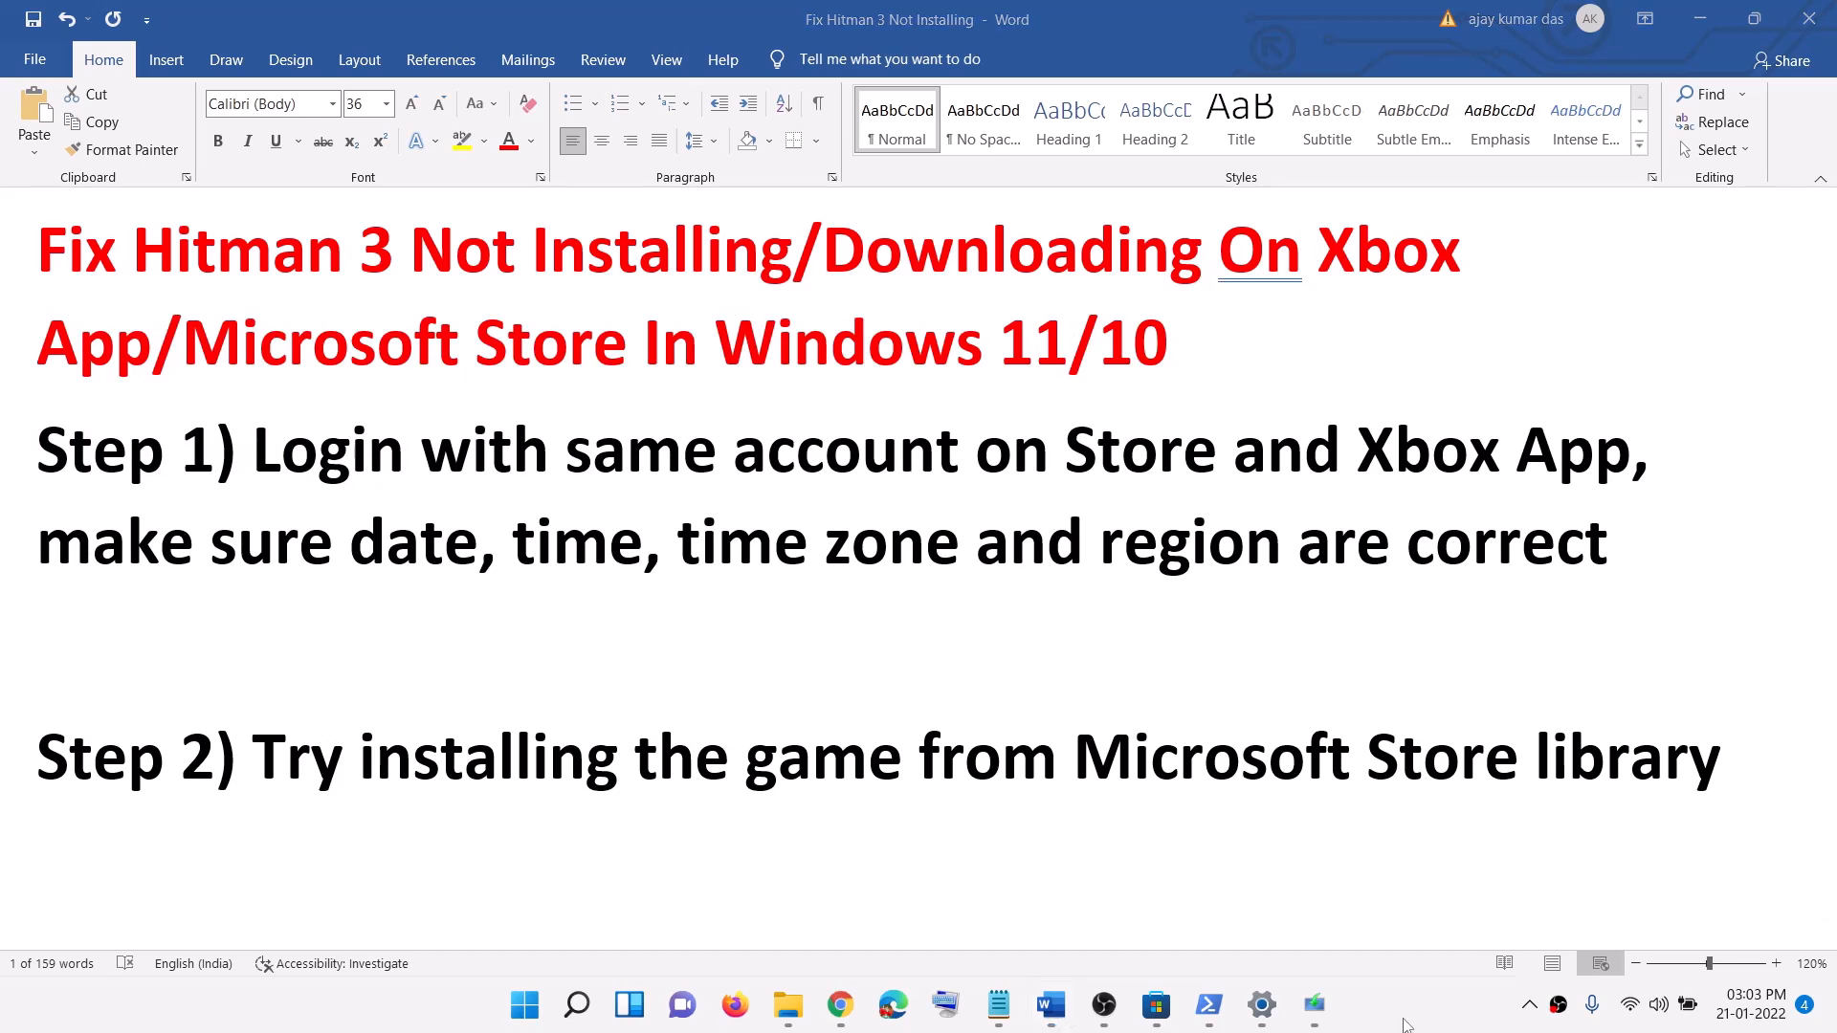